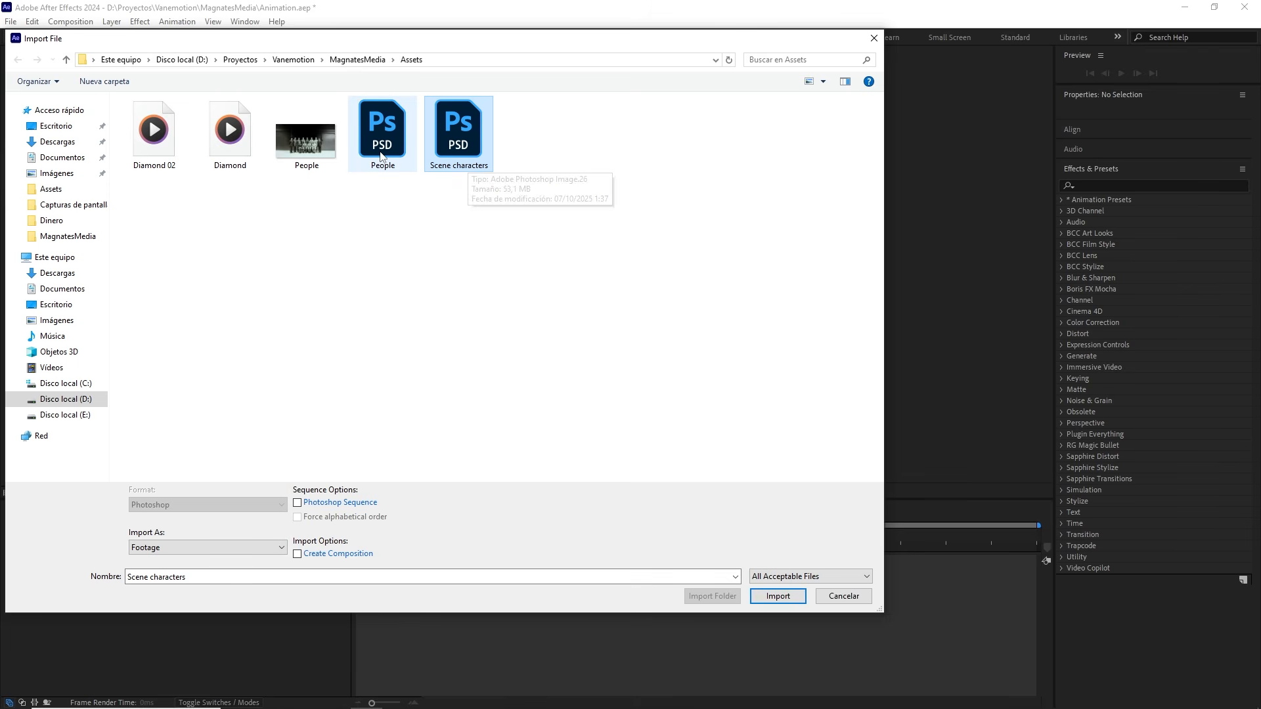
Step: Import the Scene characters PSD from the Assets folder as a composition with editable layer styles
click(365, 139)
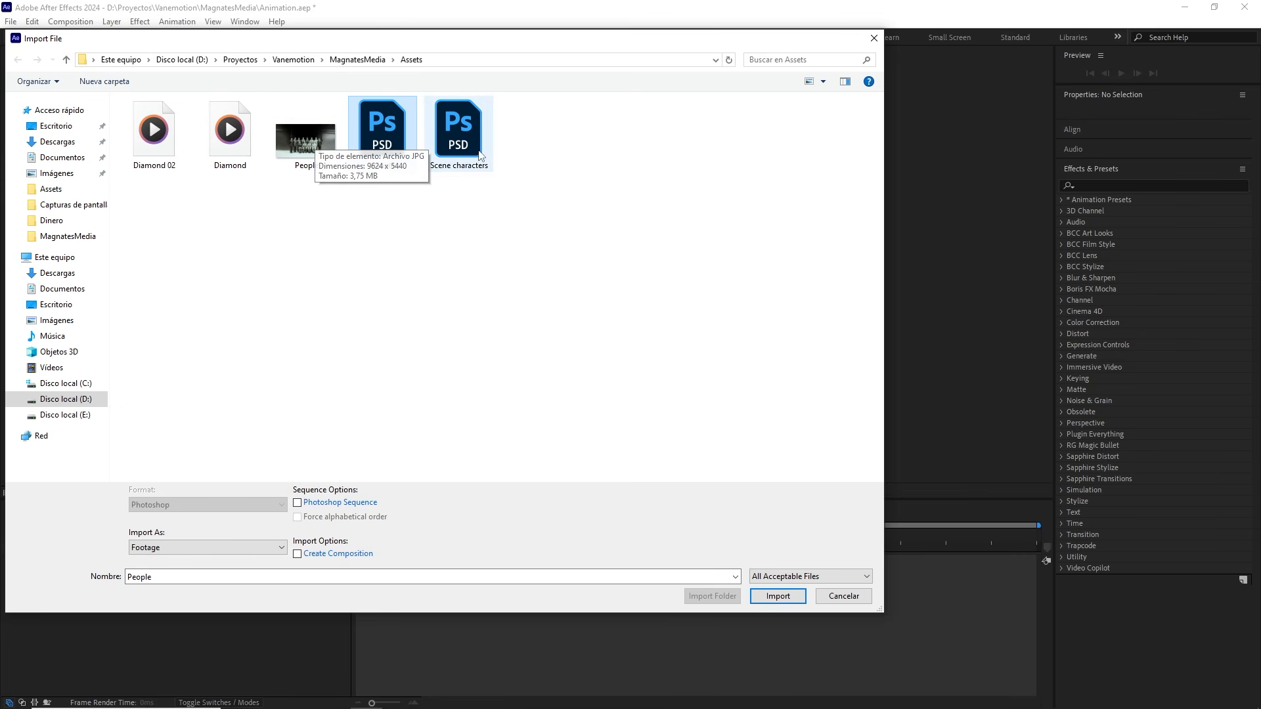
click(468, 143)
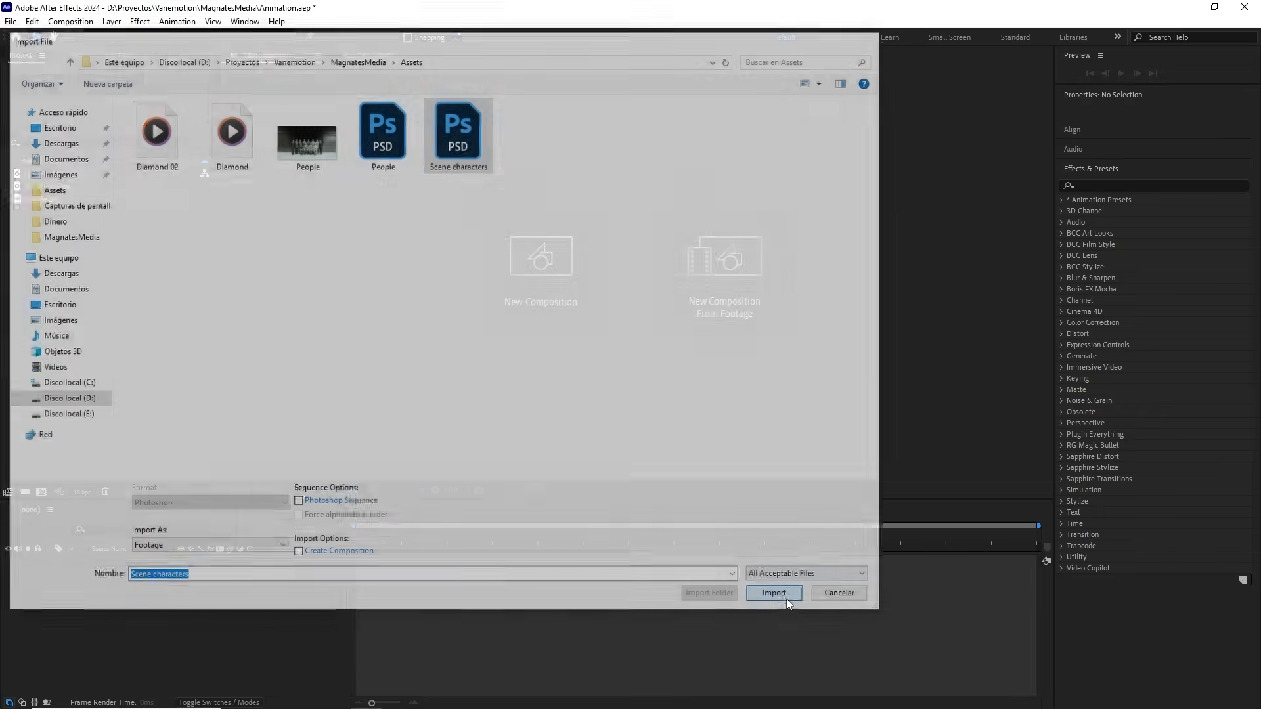
click(786, 596)
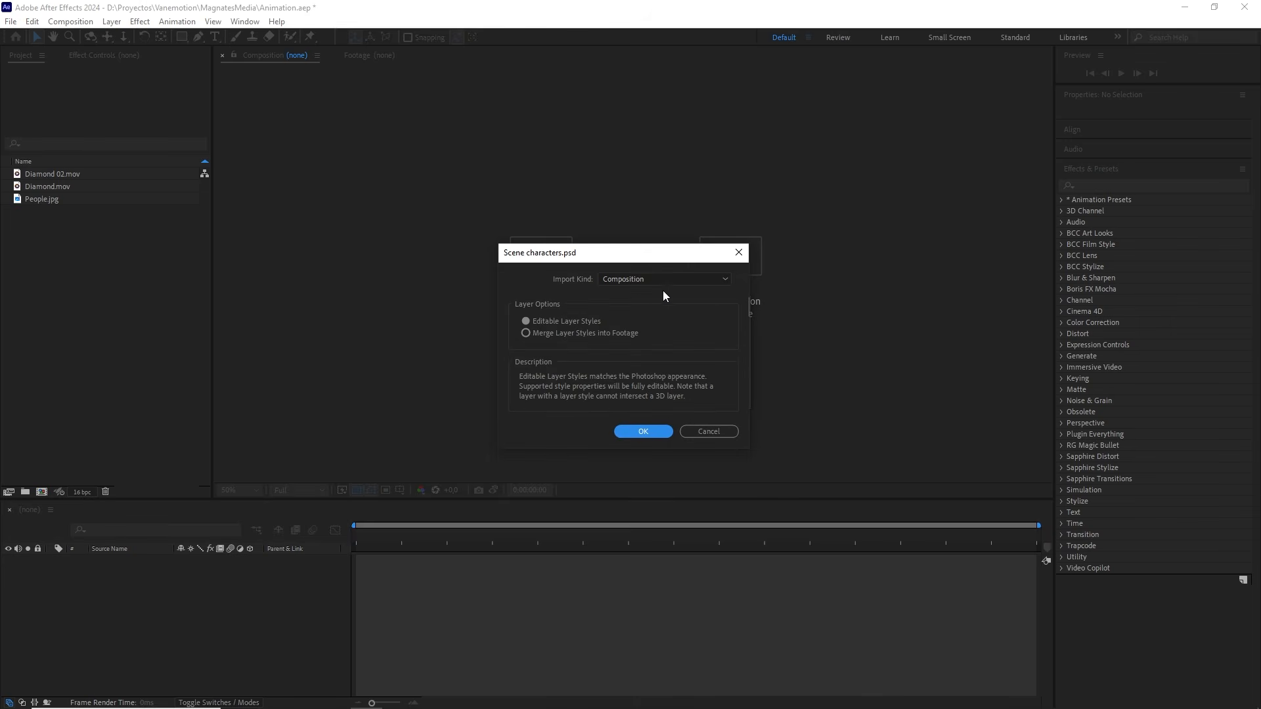
click(634, 281)
click(628, 304)
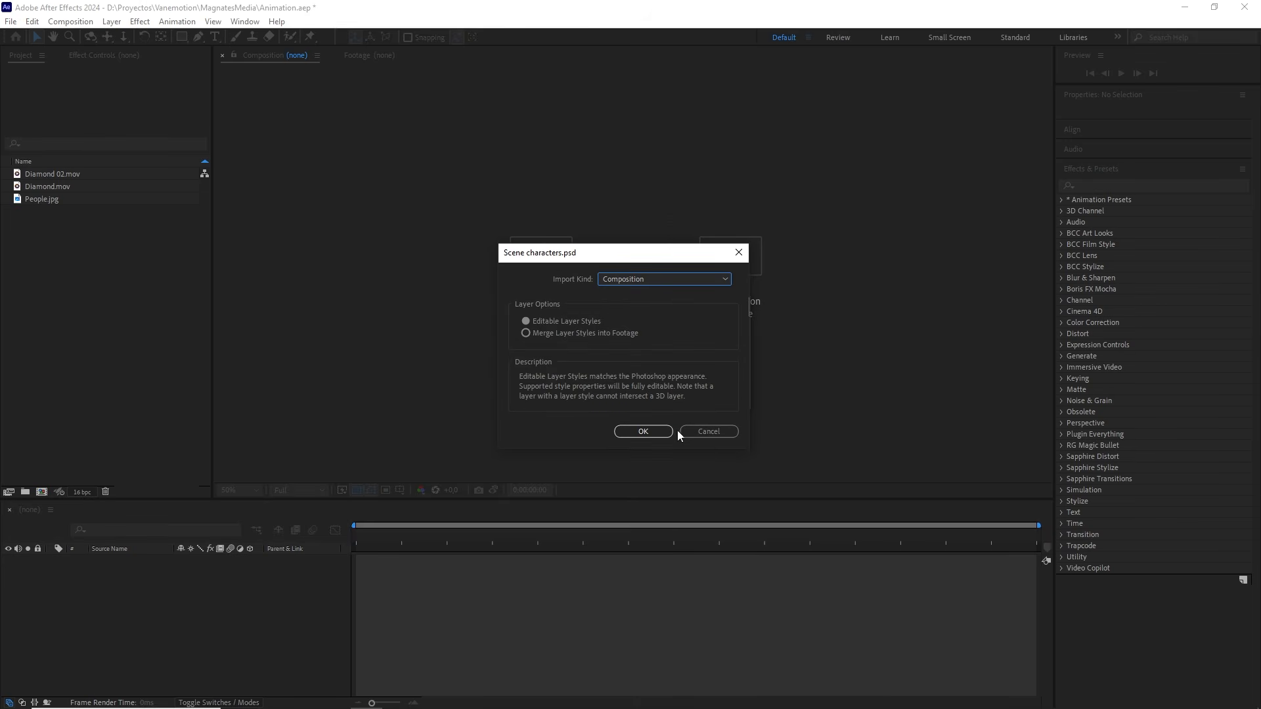
click(652, 431)
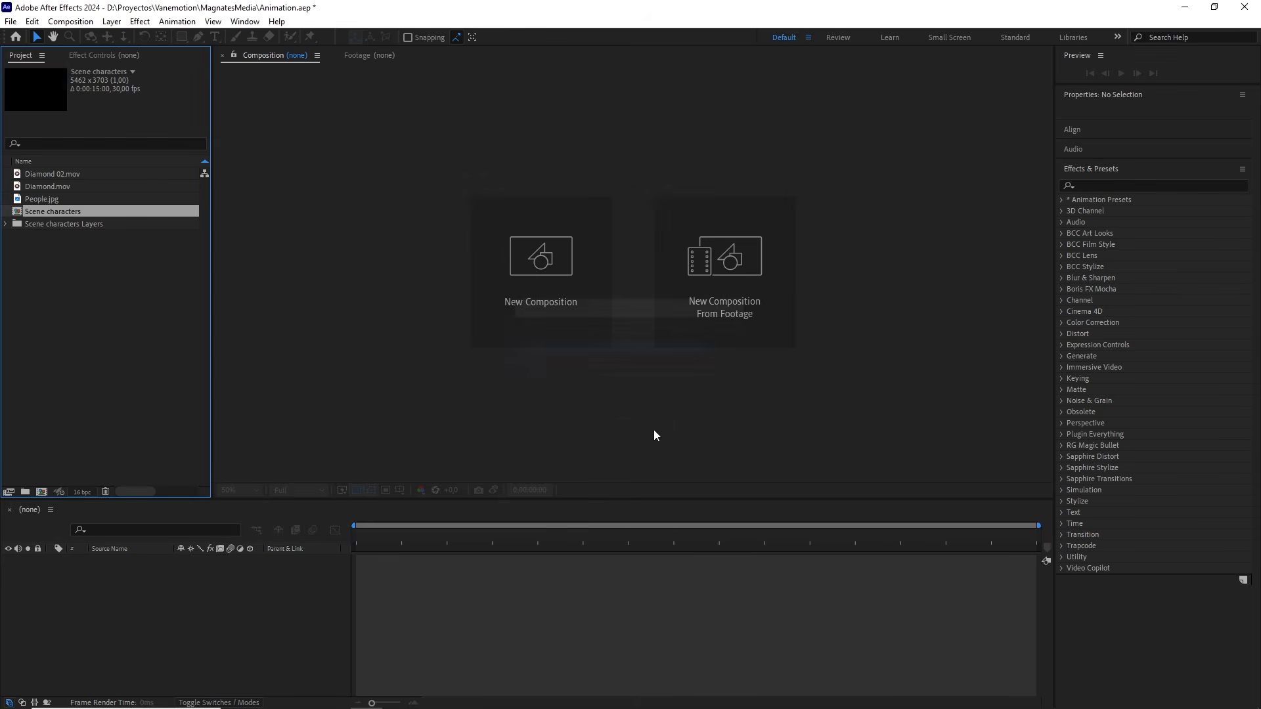
Step: Run the Order script to organize the project's files and precomps into folders, and close the script window
click(243, 24)
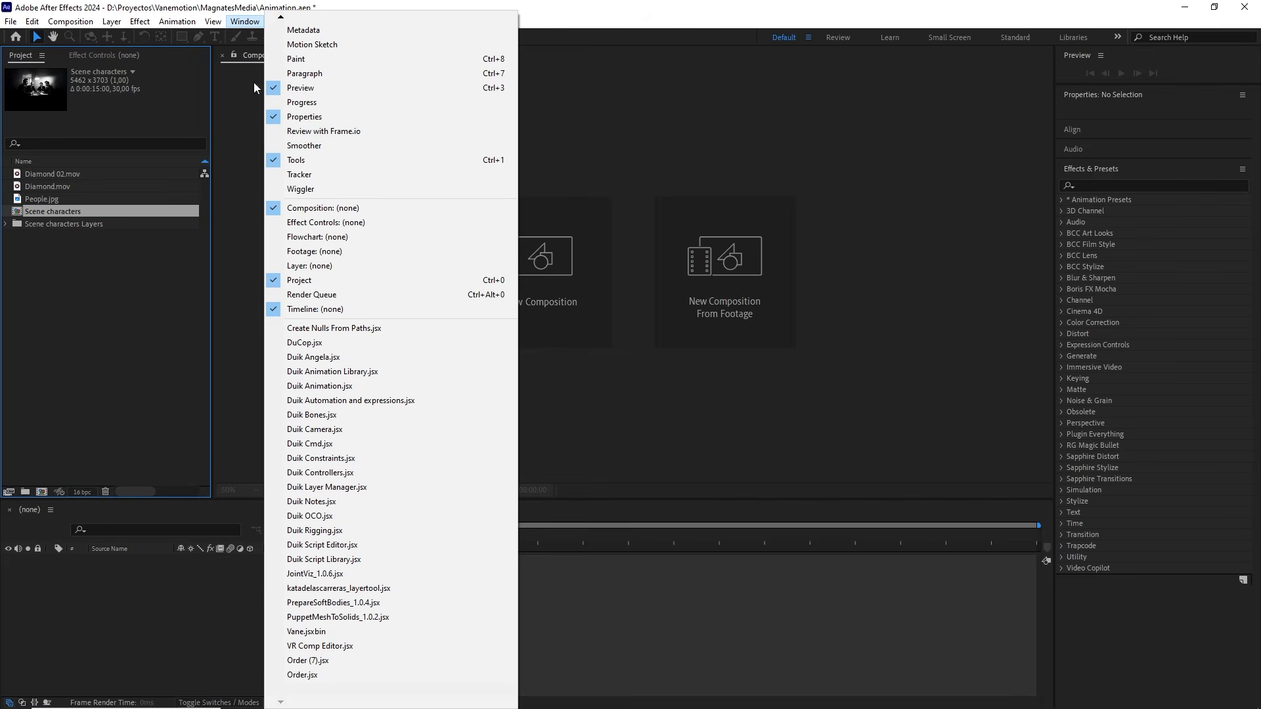
click(302, 675)
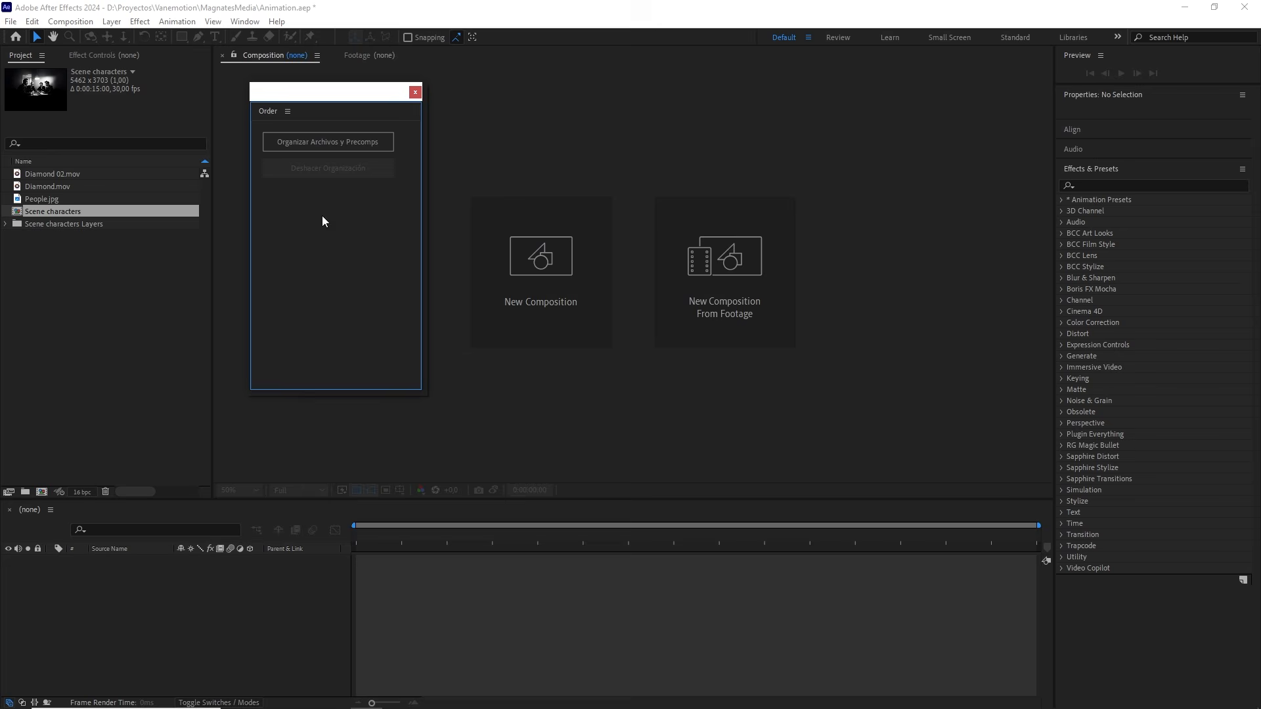
click(320, 147)
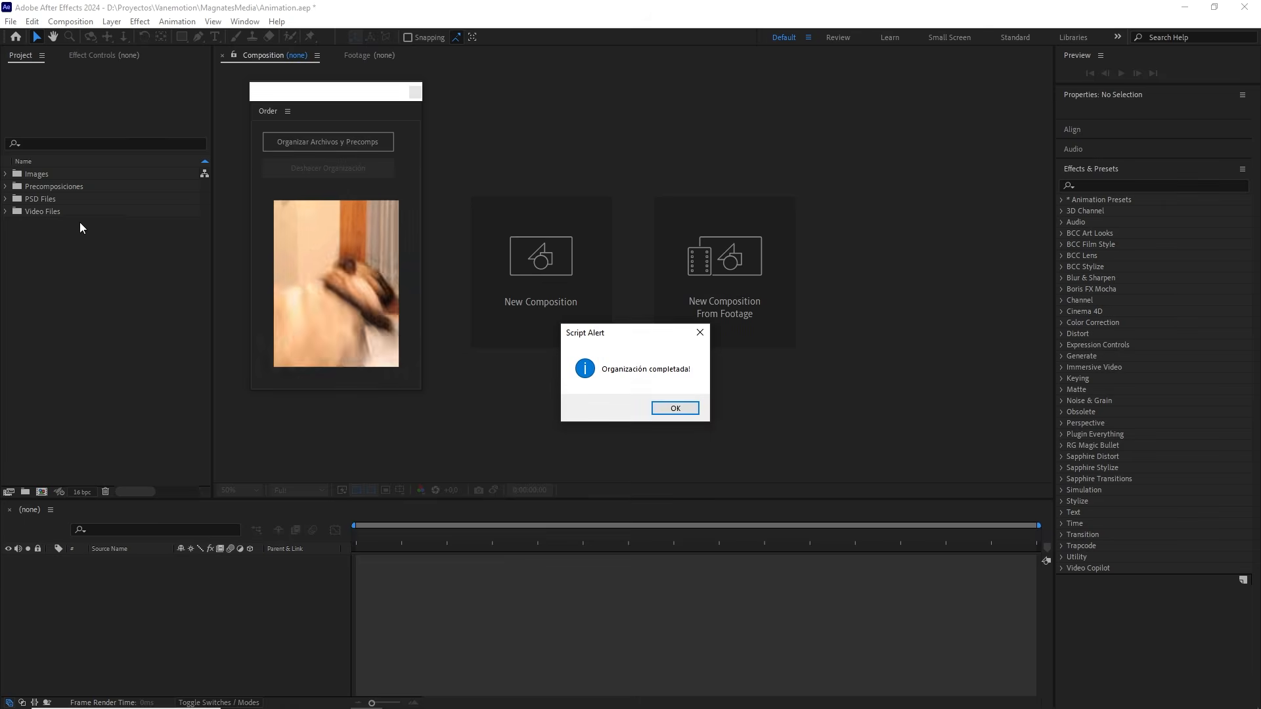
click(676, 410)
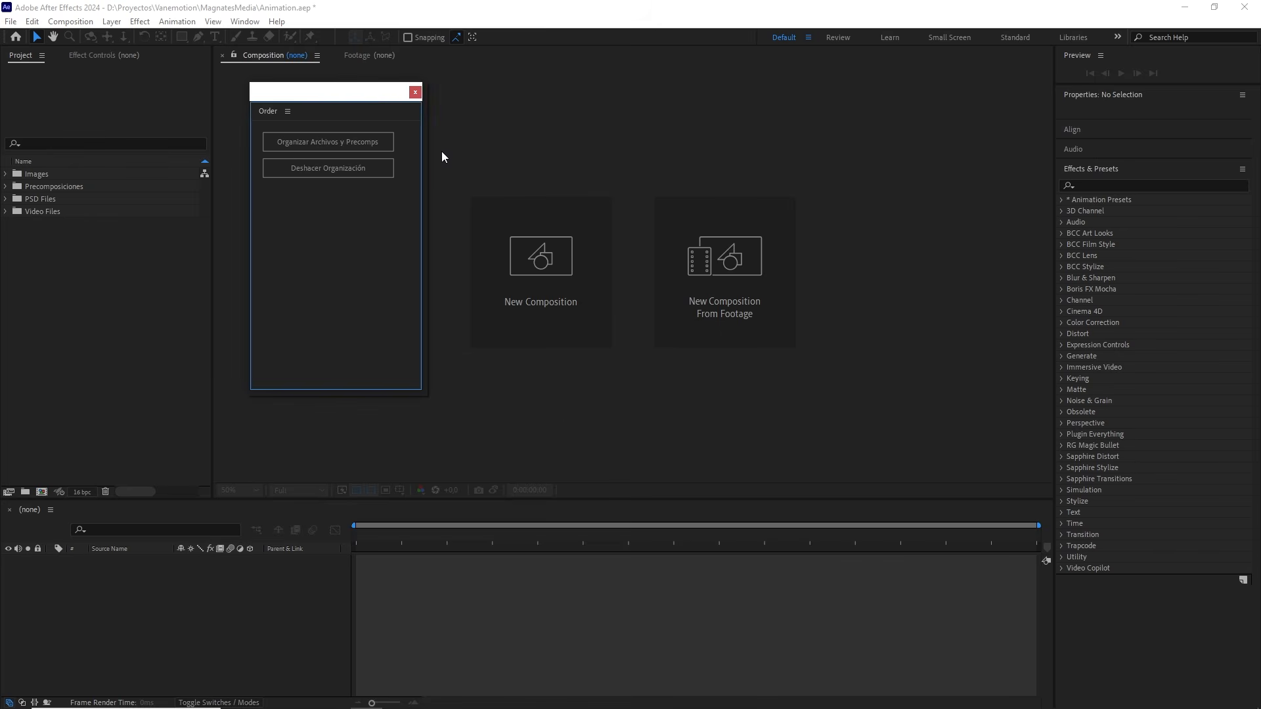
click(415, 93)
Step: Expand the Images, Precomposiciones, PSD Files and Video Files folders and examine the Scene characters composition, its PSD layers and Diamond.mov
click(5, 174)
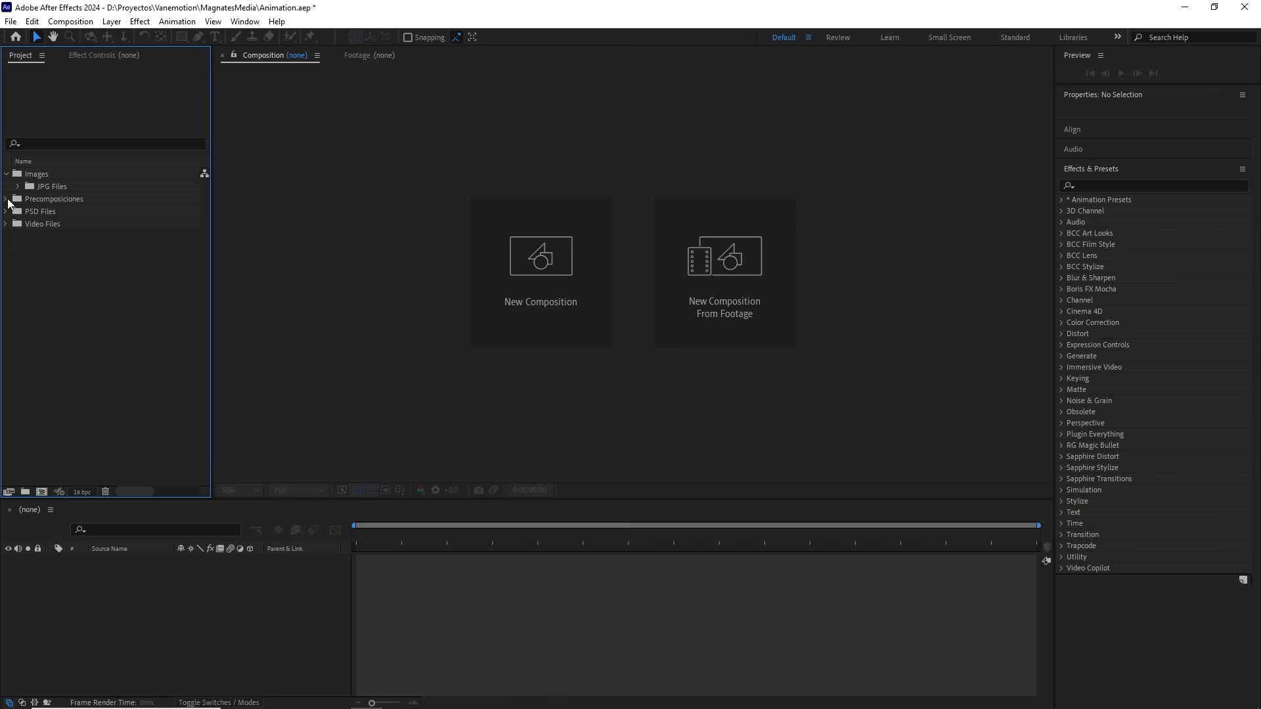
click(6, 198)
click(7, 224)
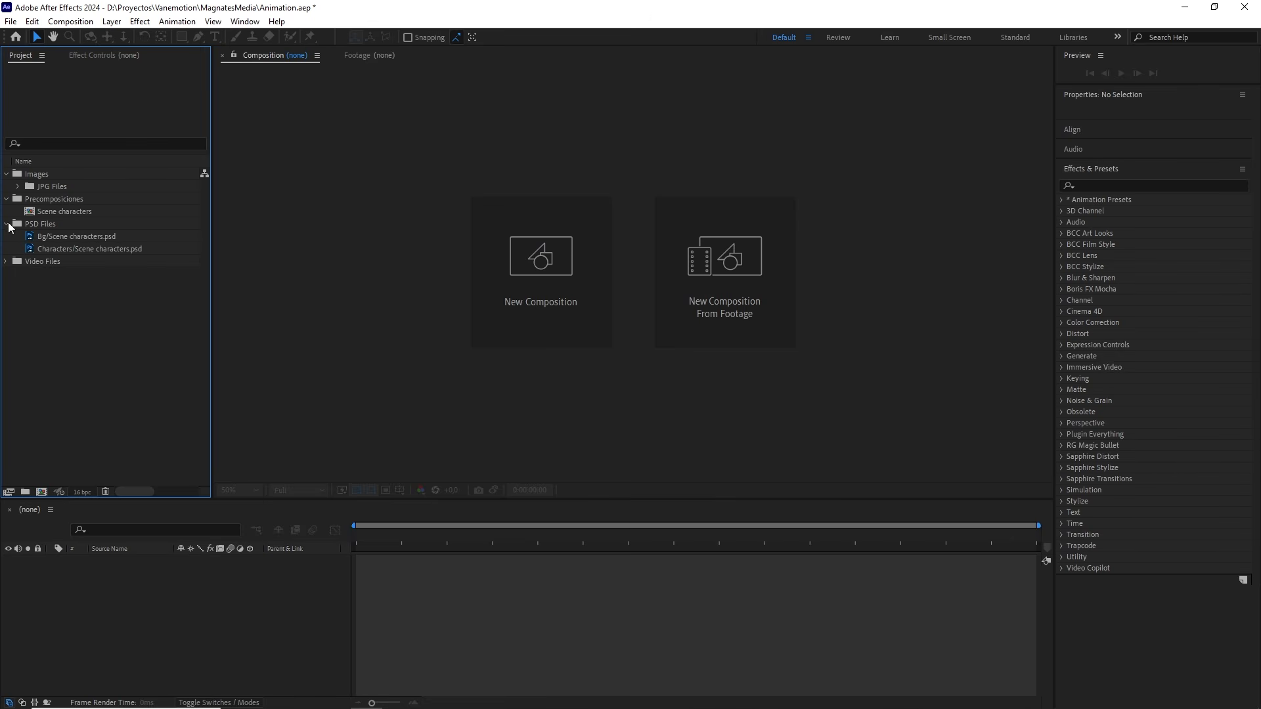
click(6, 262)
click(78, 211)
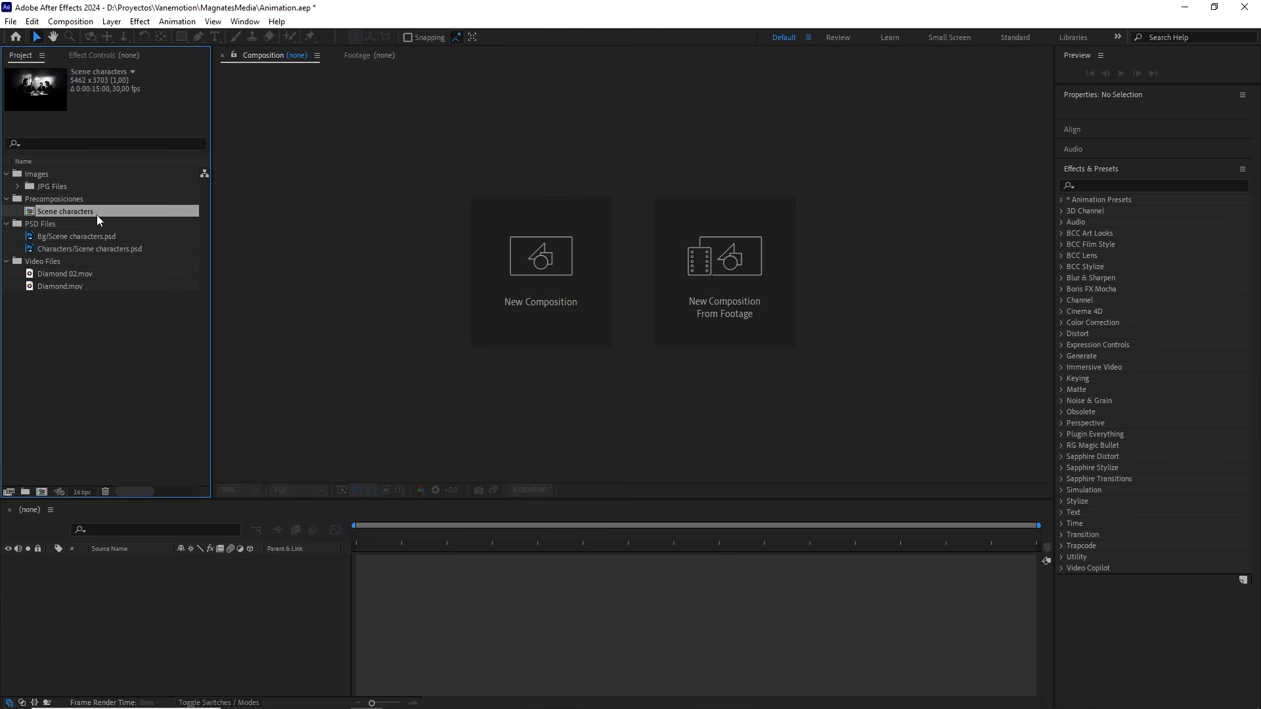
click(84, 238)
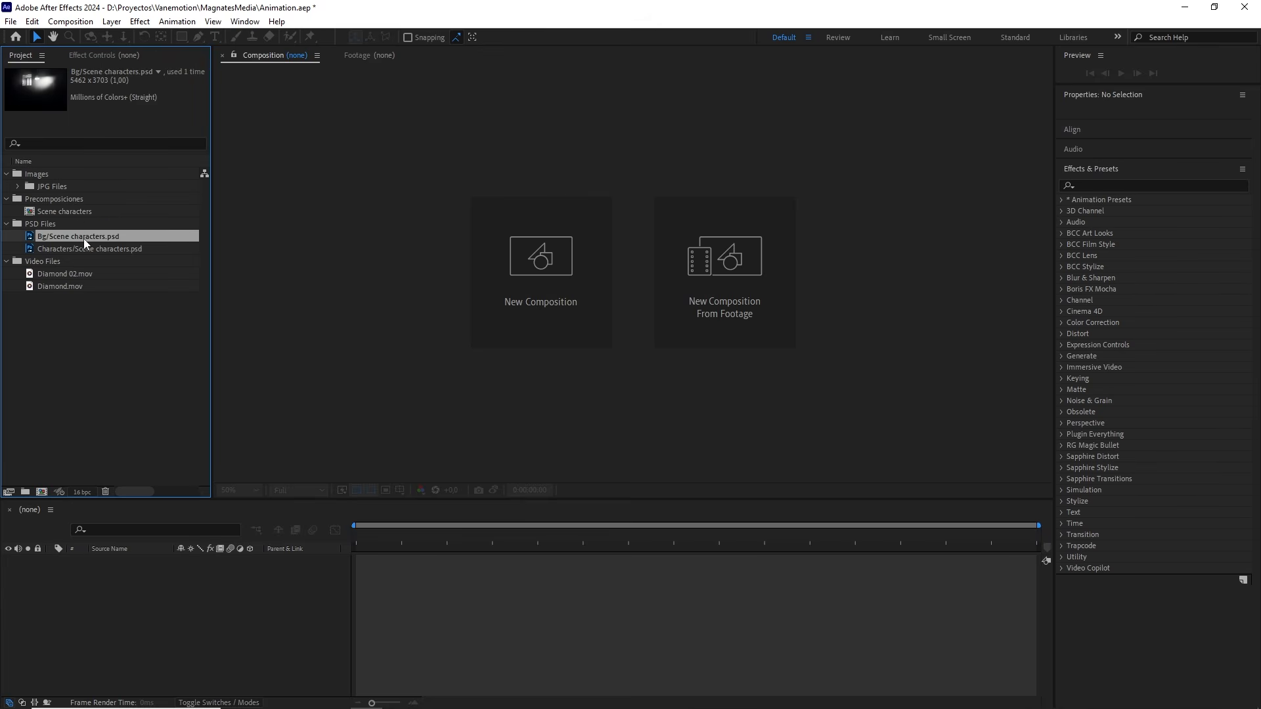
click(49, 247)
click(86, 239)
click(93, 250)
click(76, 288)
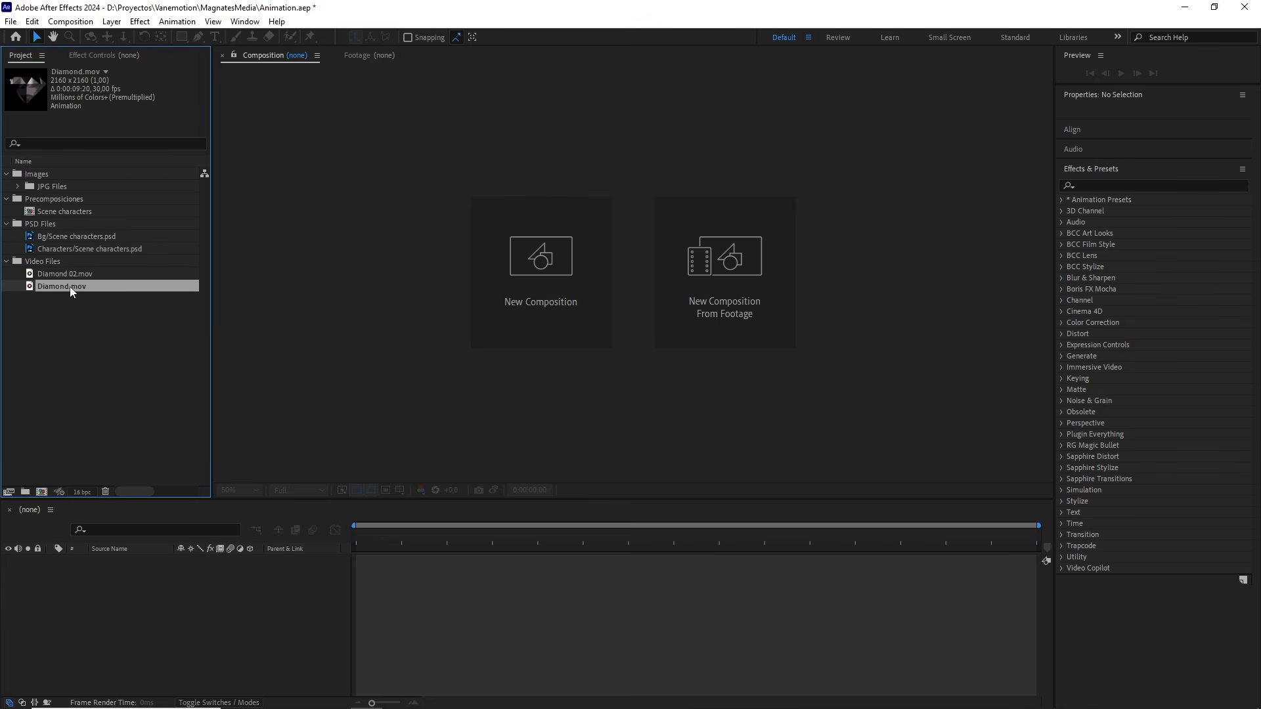
Step: Create a composition from the Diamond.mov footage and move it into the Precomposiciones folder
drag(69, 287, 42, 490)
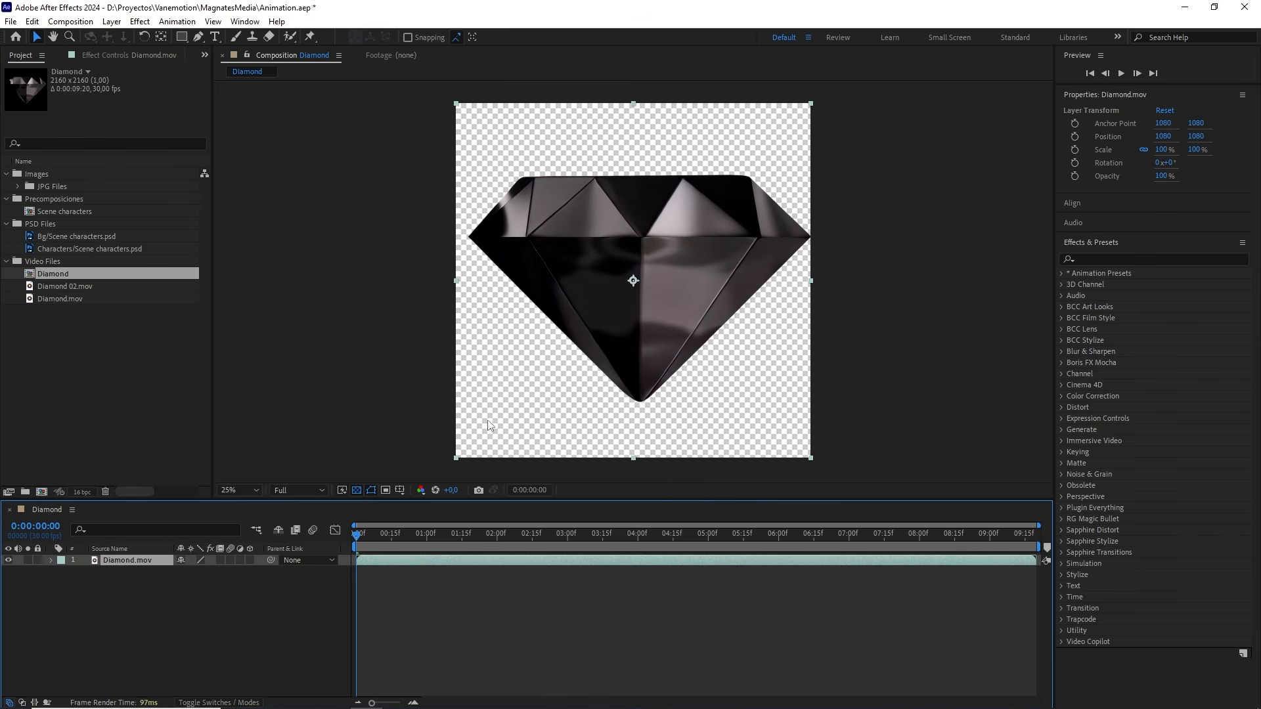
mouse_move(360, 539)
mouse_down()
mouse_move(1022, 536)
mouse_move(338, 545)
mouse_move(988, 545)
mouse_move(351, 551)
mouse_up()
drag(64, 276, 61, 202)
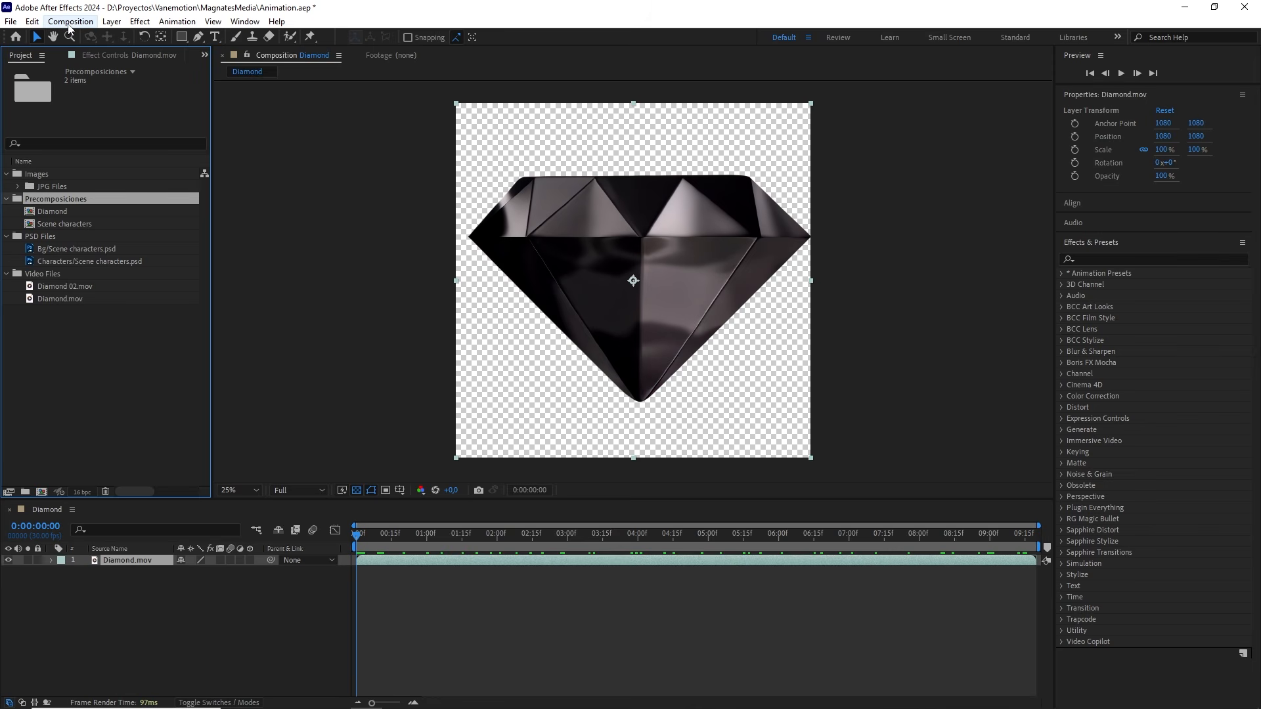
Step: Create a composition named Animation at 1920 x 1080 px, 30 fps, with a 15-second duration
click(70, 21)
click(84, 37)
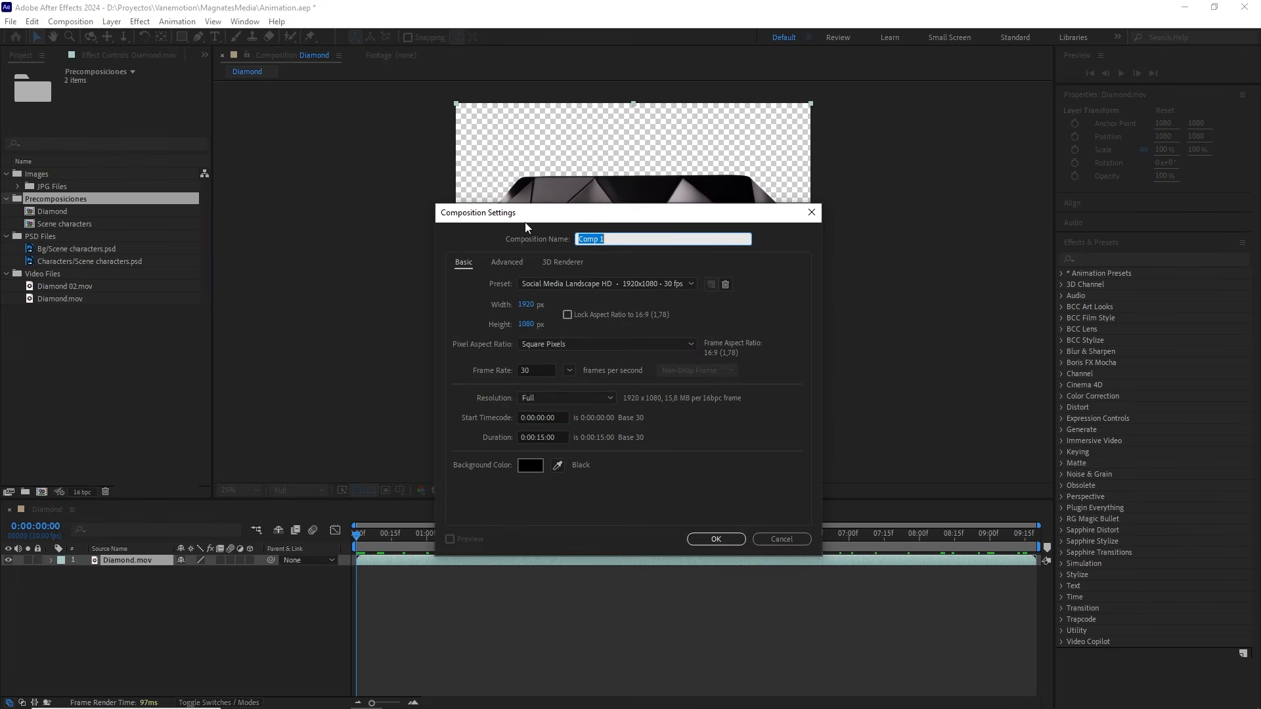
text(Animation)
click(531, 303)
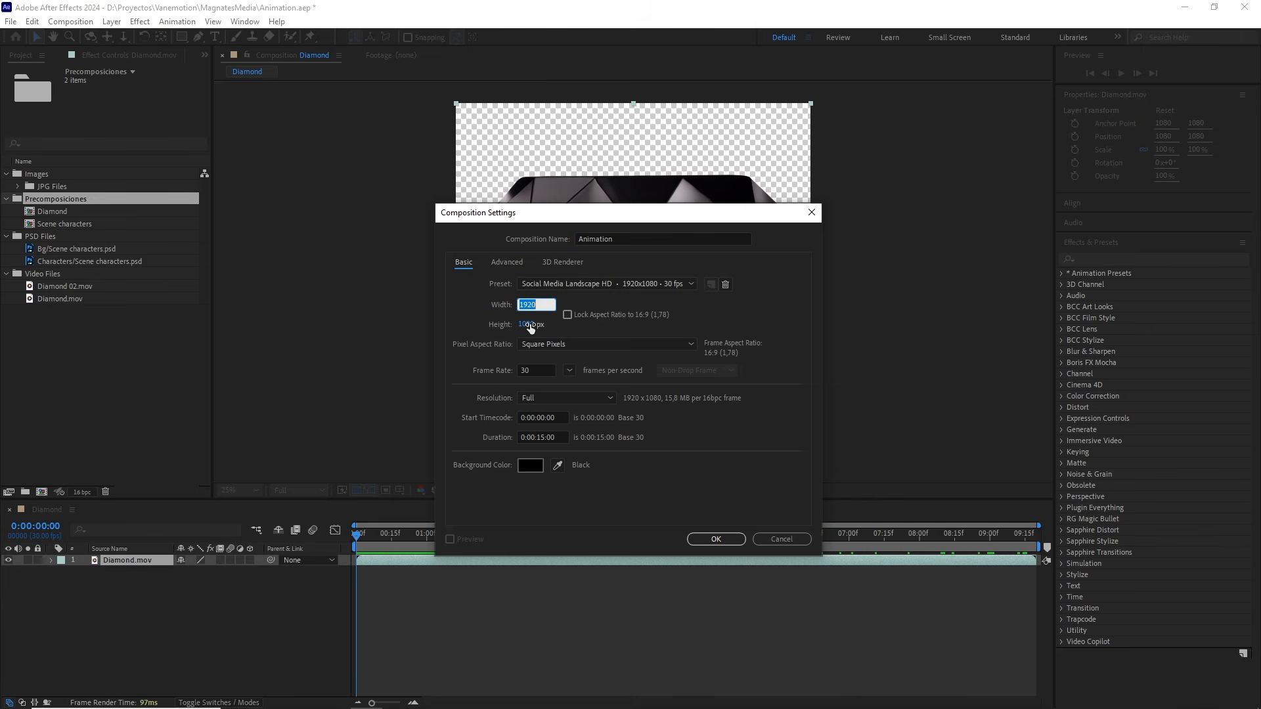
click(532, 323)
click(715, 539)
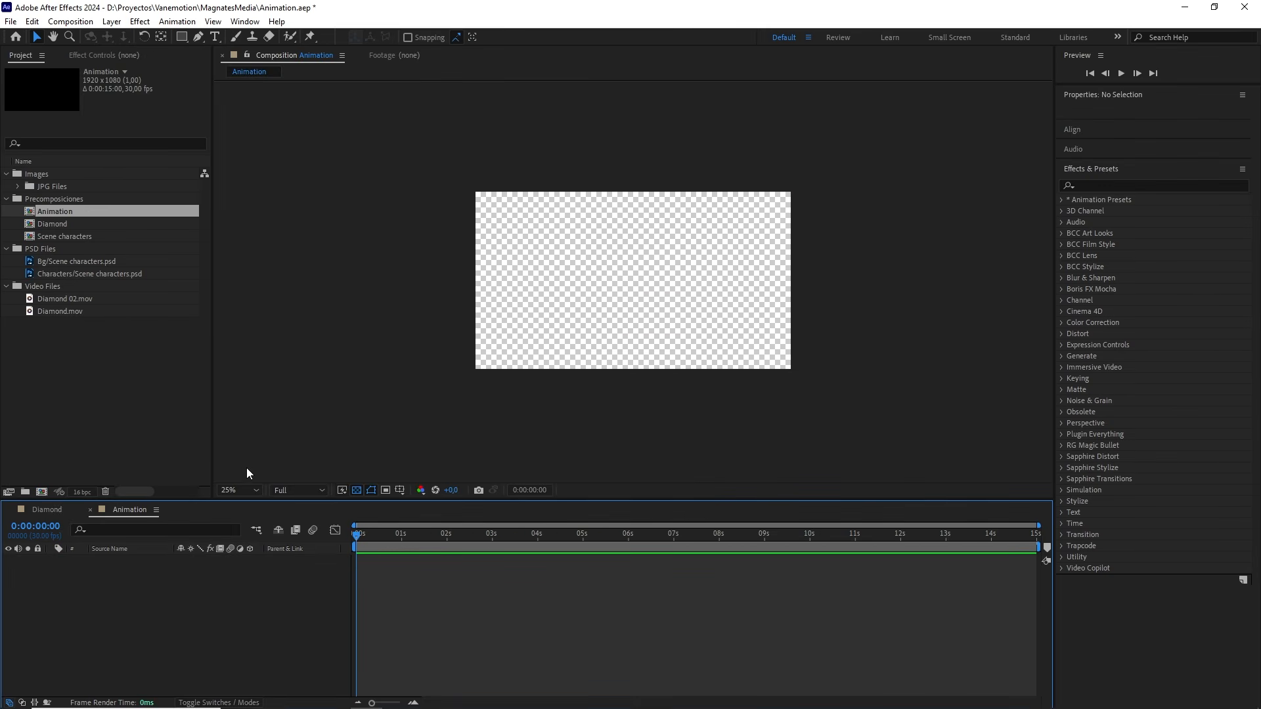
Step: Add the Diamond composition as a layer in the Animation composition's timeline
click(239, 490)
click(260, 257)
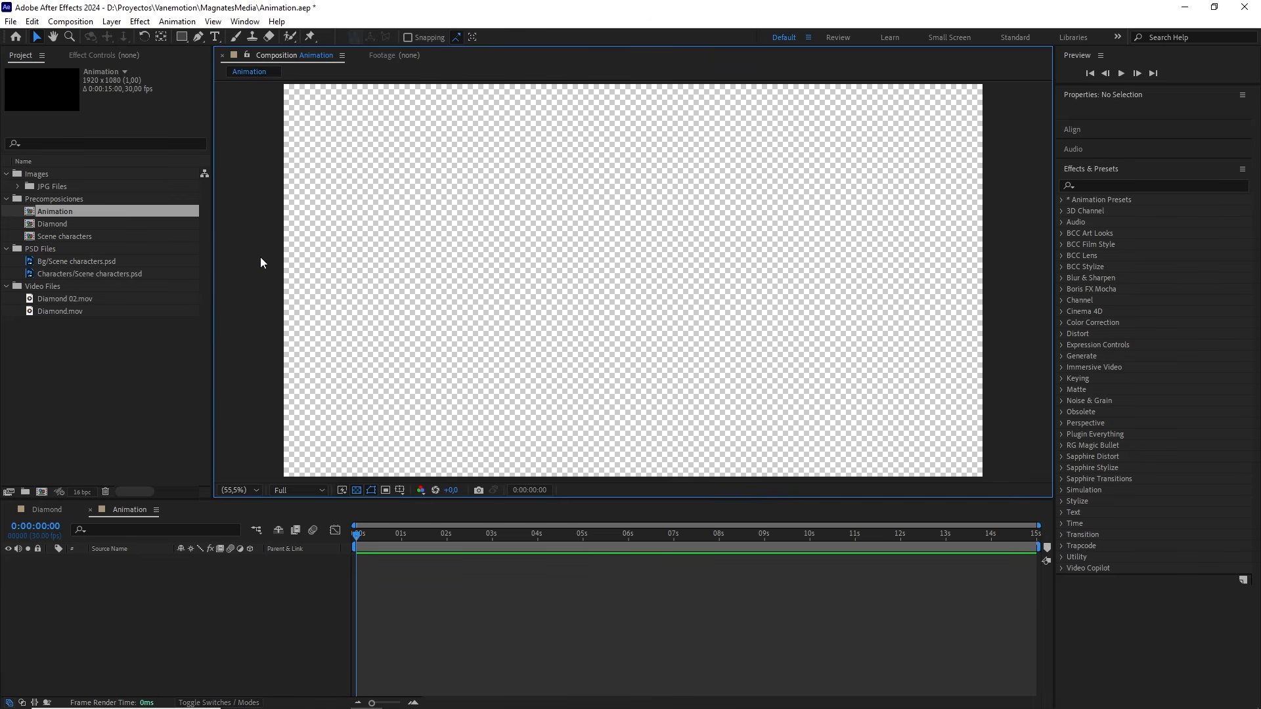
key(comma)
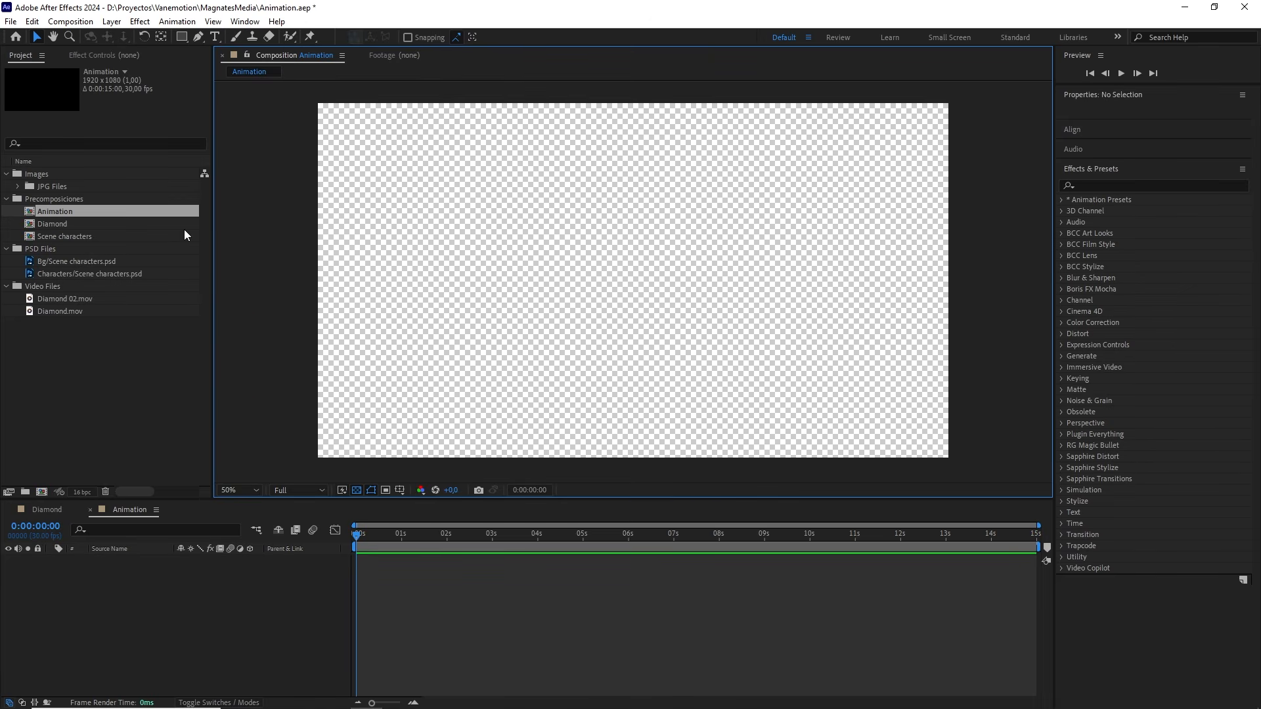
drag(61, 225, 127, 591)
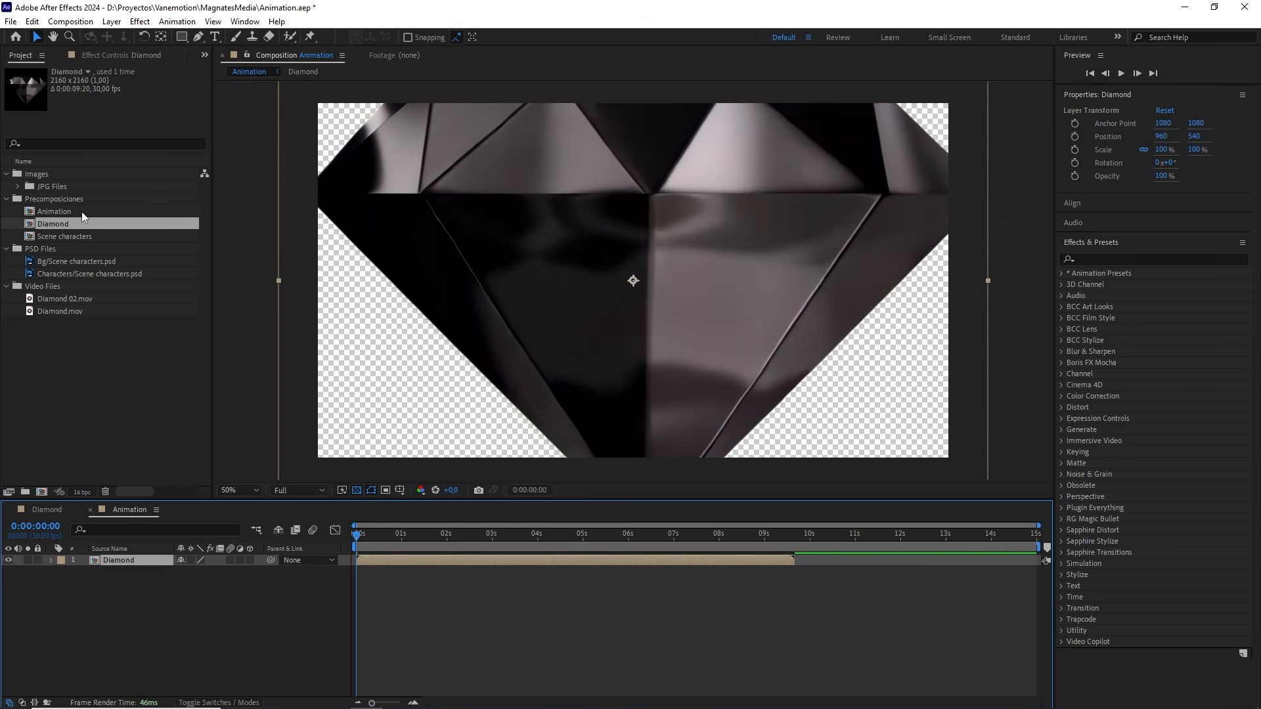
Step: Add People.jpg from the JPG Files folder to the Animation timeline beneath the Diamond layer
click(18, 187)
click(65, 199)
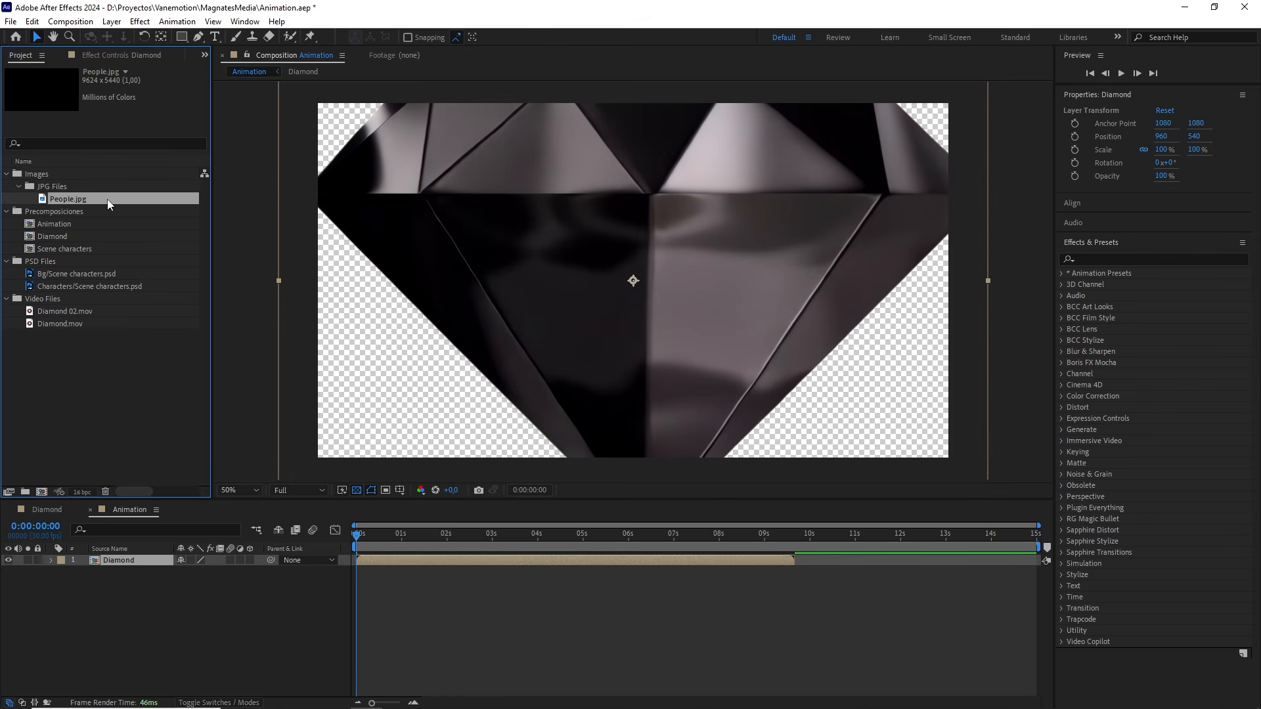
drag(72, 199, 119, 585)
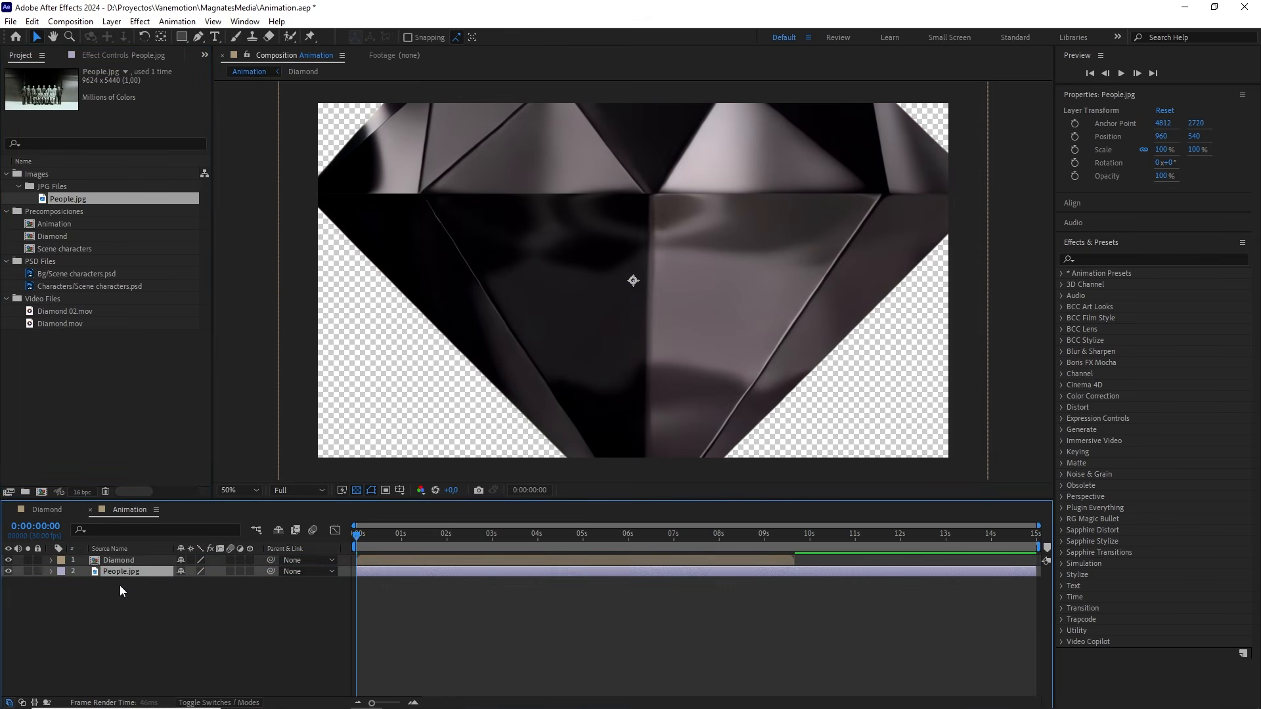
key(comma)
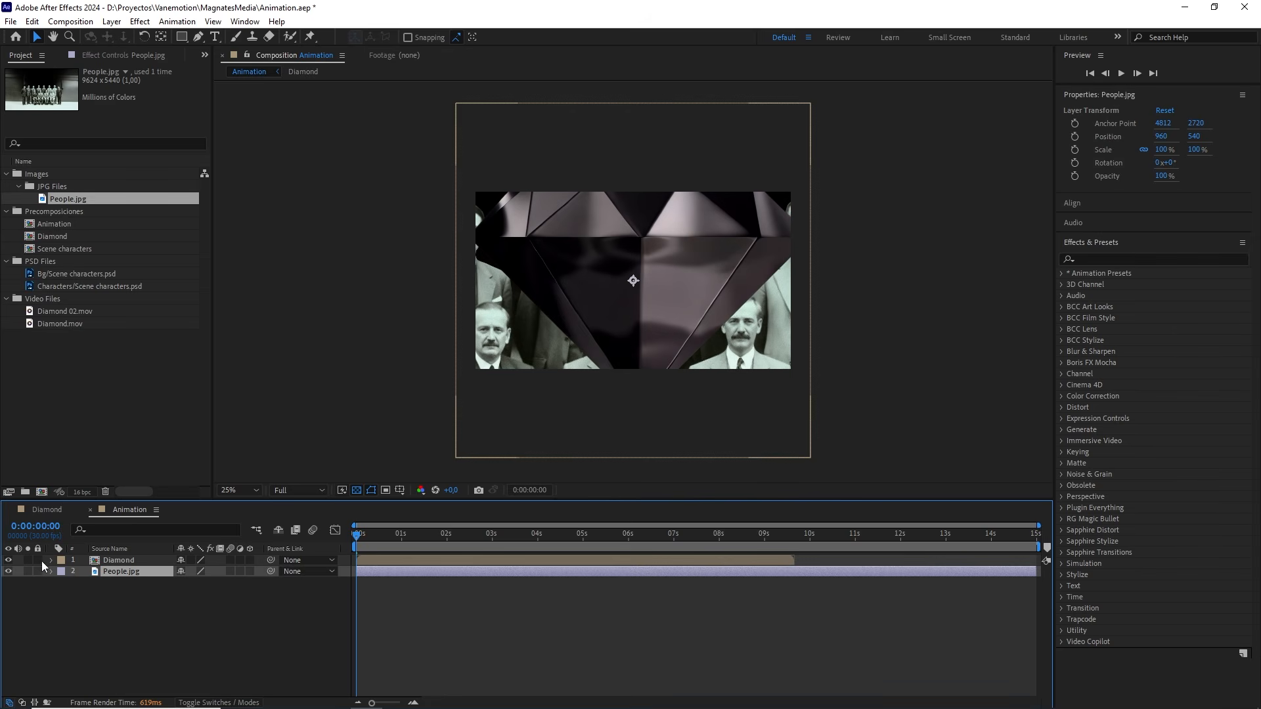
Step: Hide the Diamond layer and turn the People.jpg layer into a 3D layer
click(117, 562)
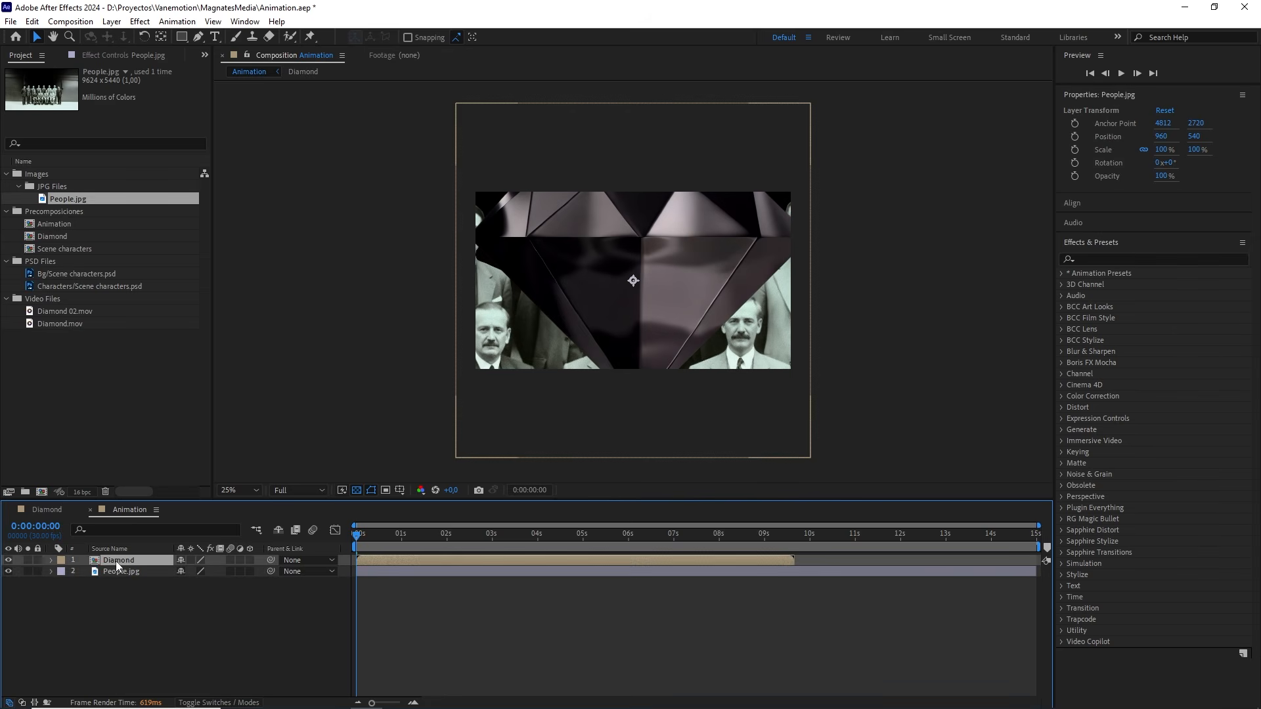
click(9, 561)
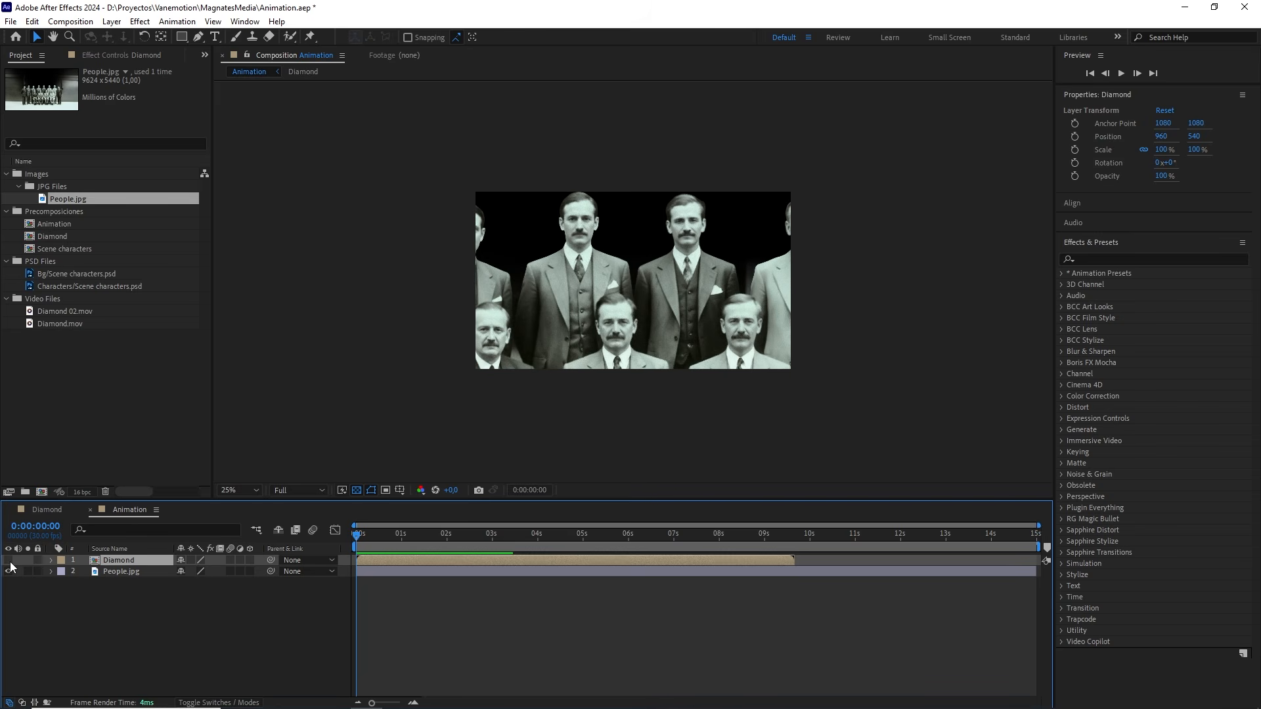
click(132, 573)
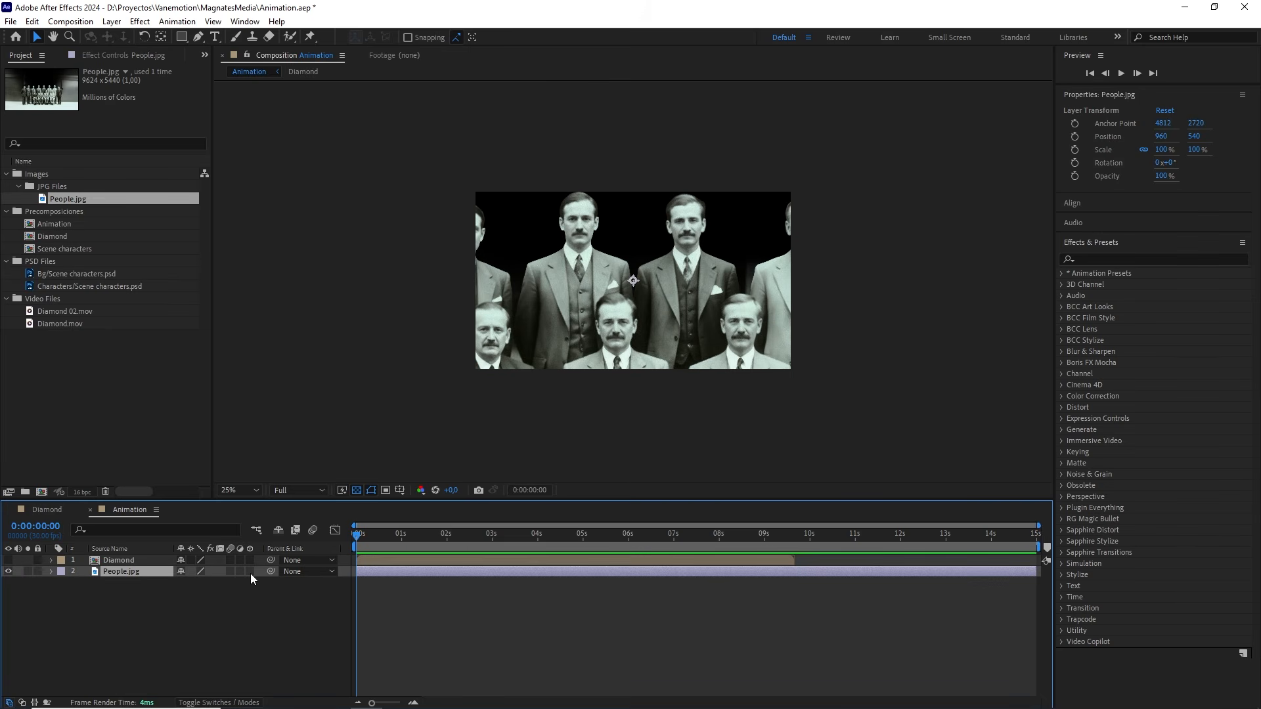
key(F4)
key(F4)
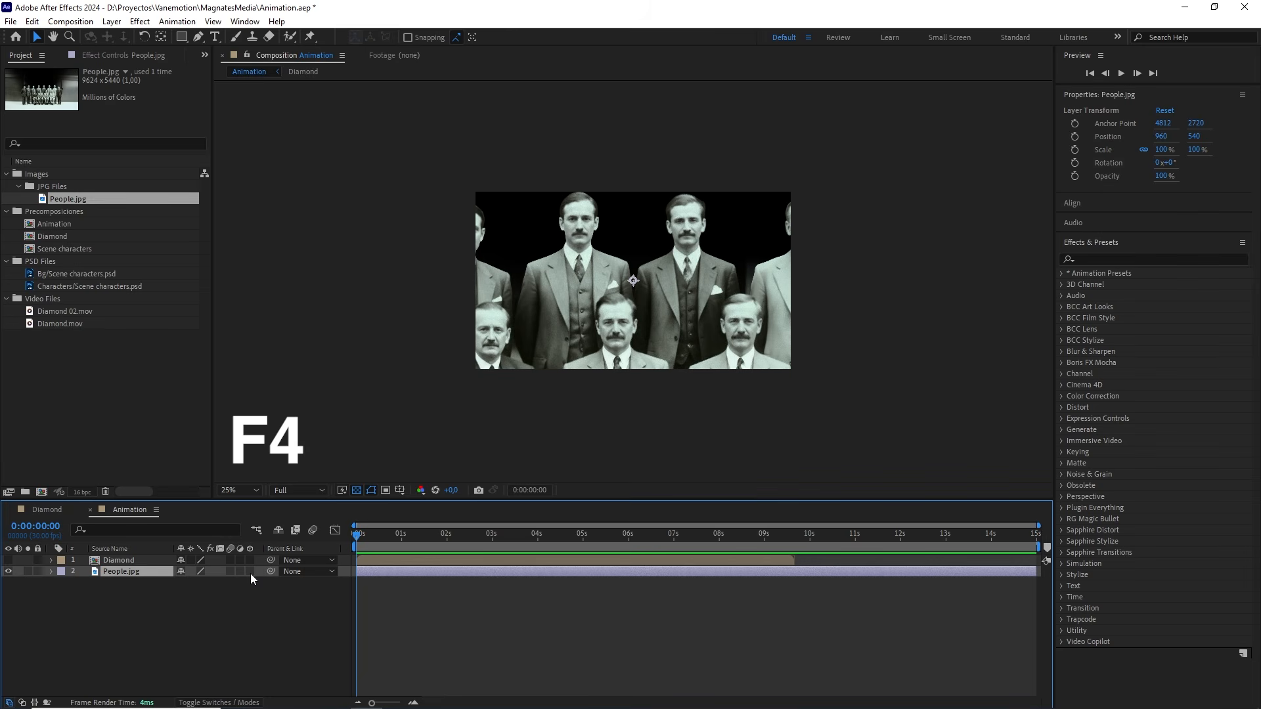
click(250, 572)
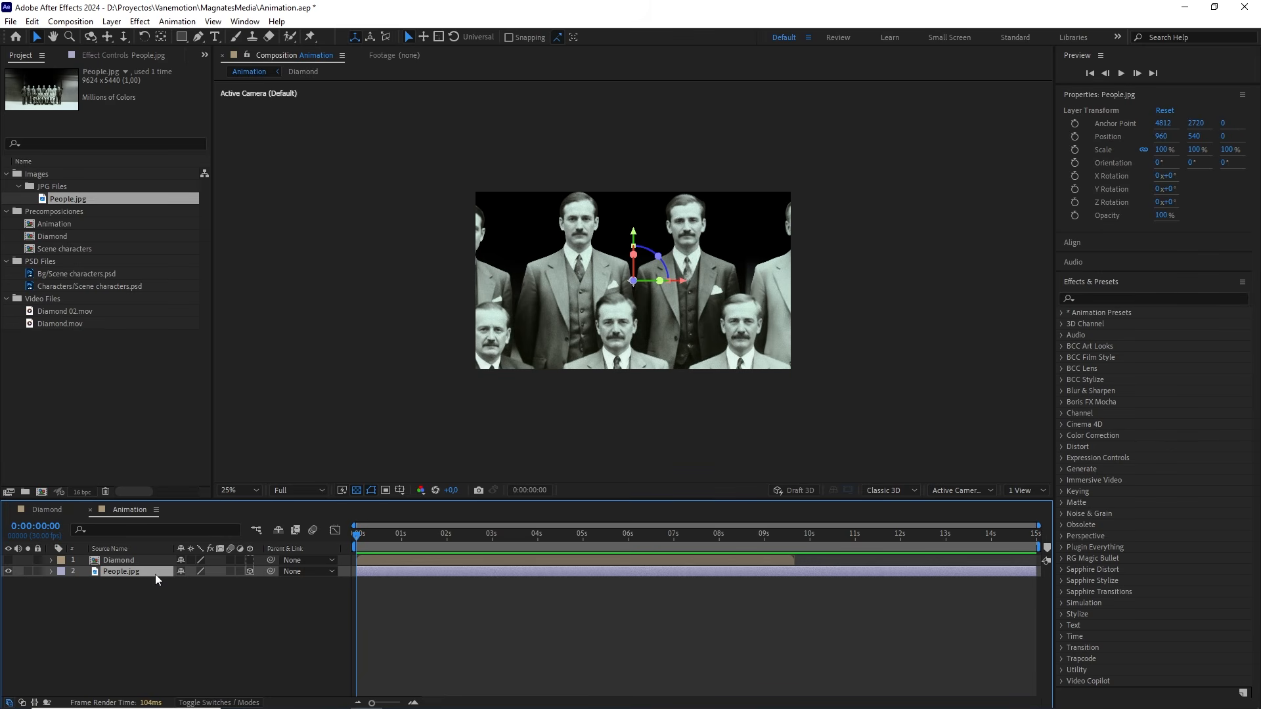
Step: Set the People.jpg layer's scale to 55% on all axes
key(s)
drag(226, 583, 188, 583)
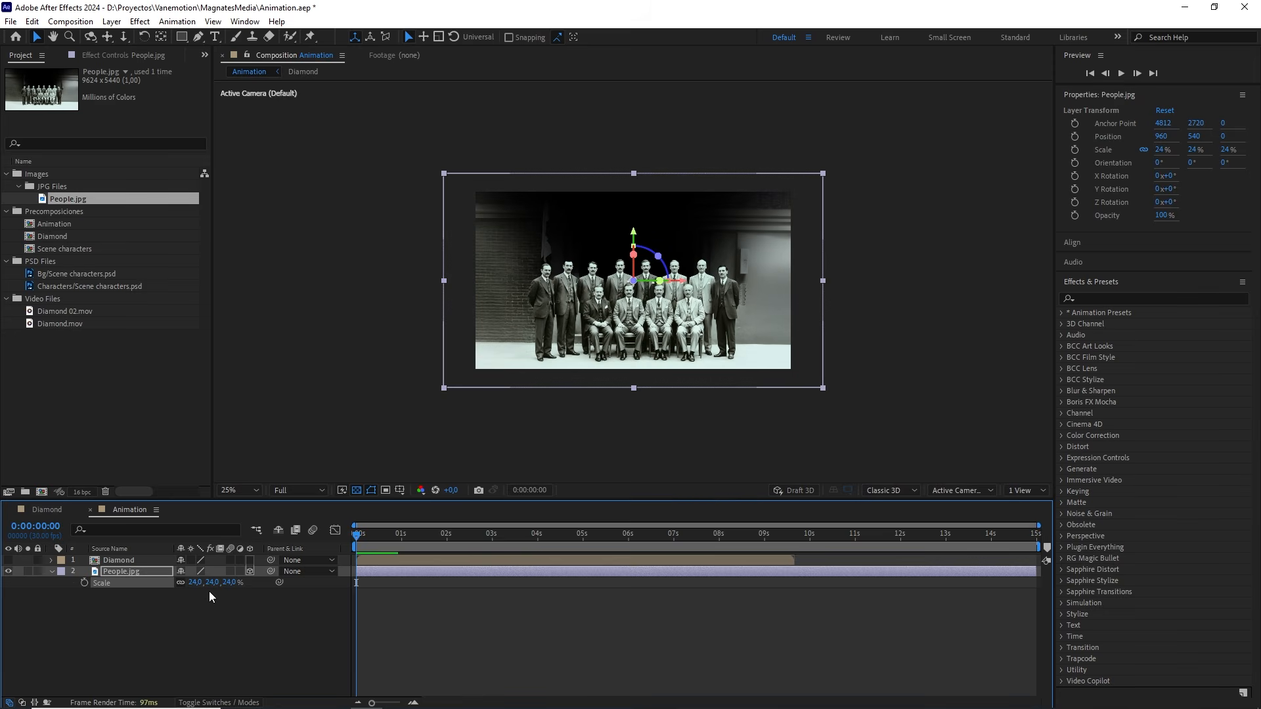
click(228, 583)
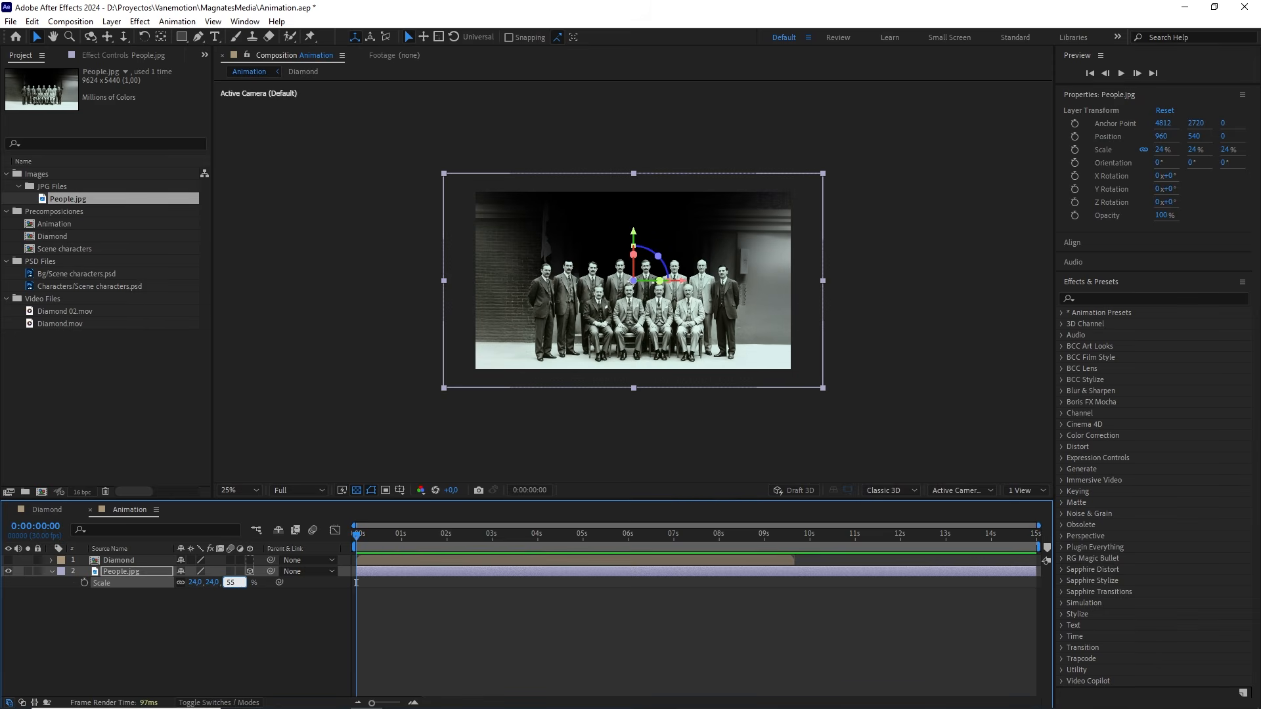
text(55)
key(Return)
Step: Lower the People.jpg layer in the frame by setting its Y position to 605
key(p)
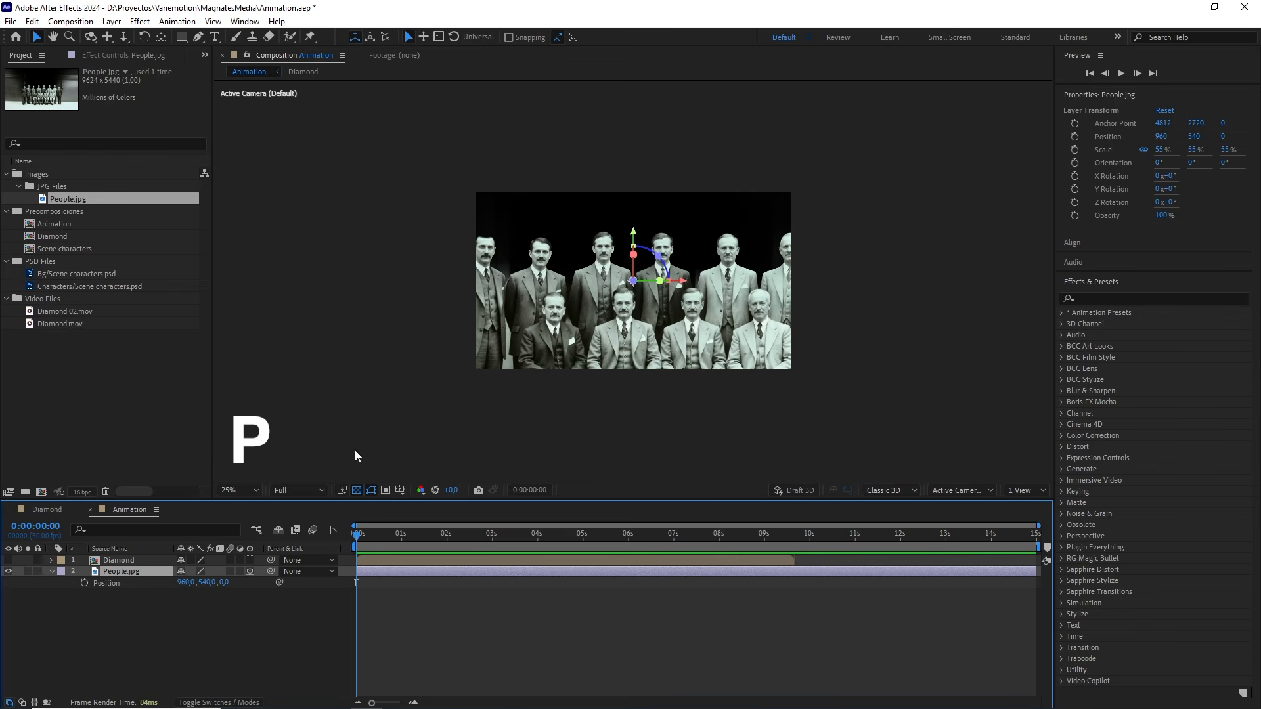
drag(206, 583, 249, 580)
click(208, 582)
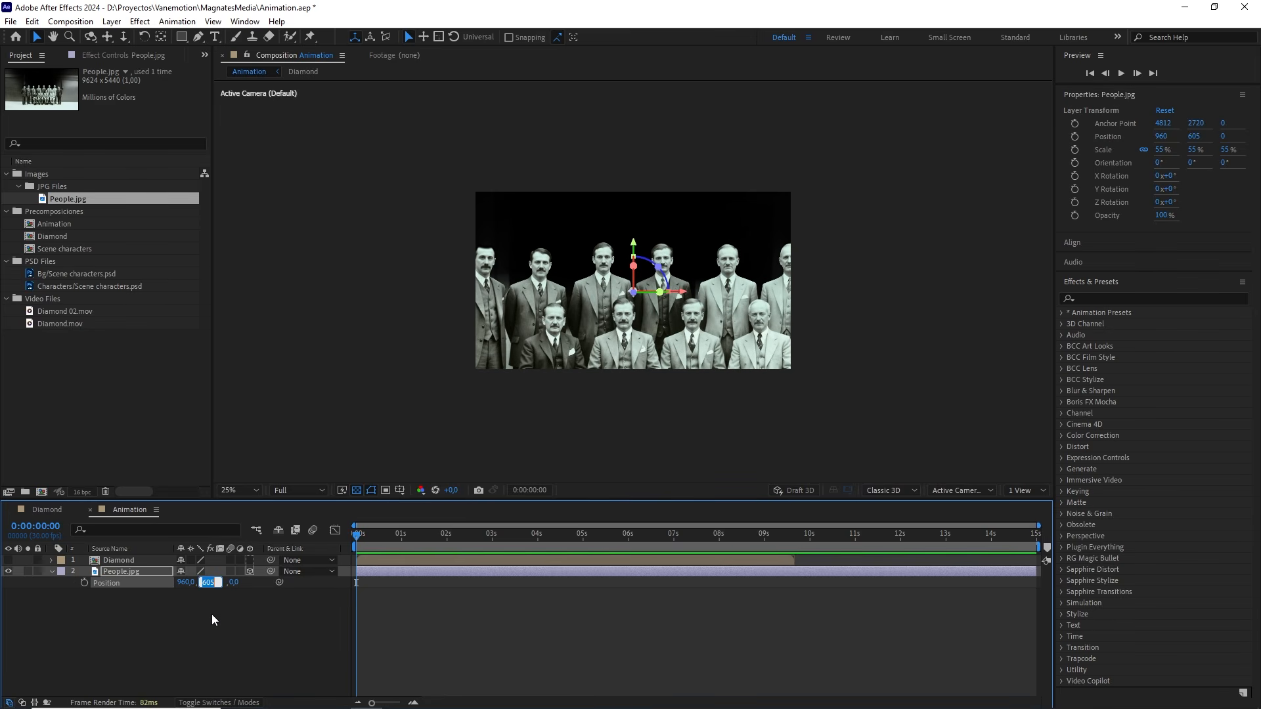
click(211, 613)
click(141, 572)
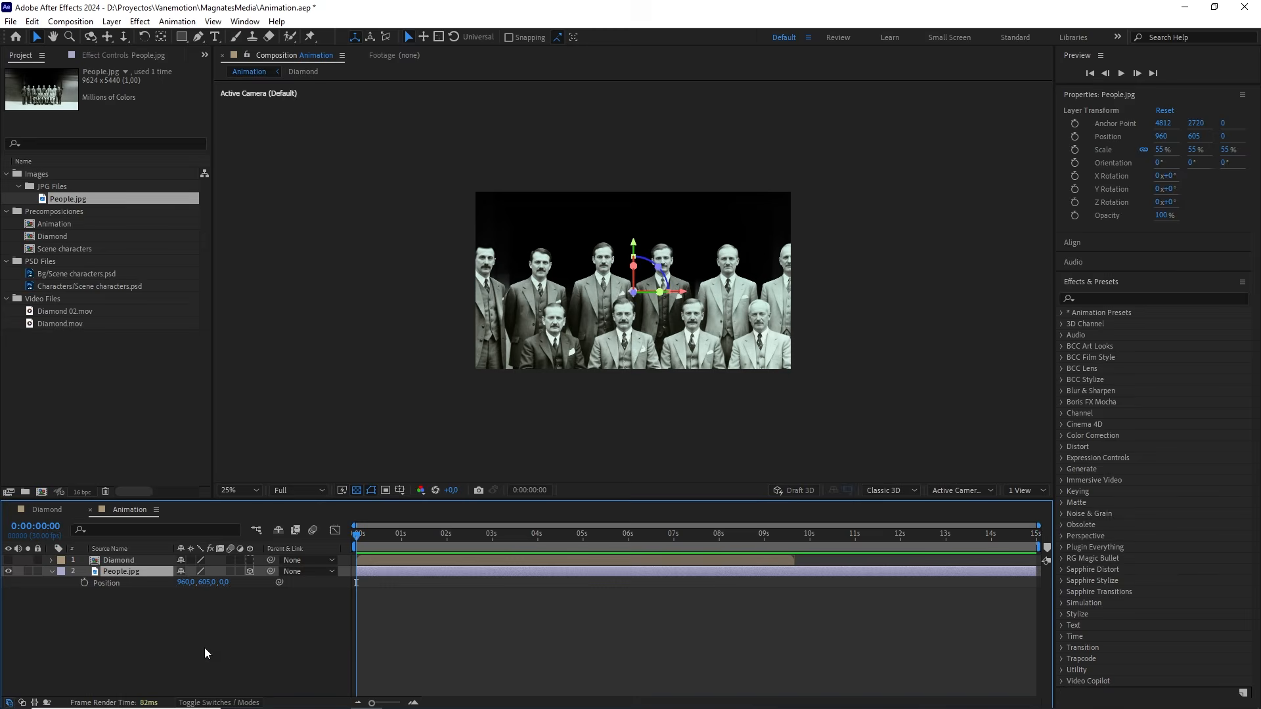
Step: Add an adjustment layer on top of the Animation composition and name it distorsion
right_click(203, 648)
mouse_move(354, 490)
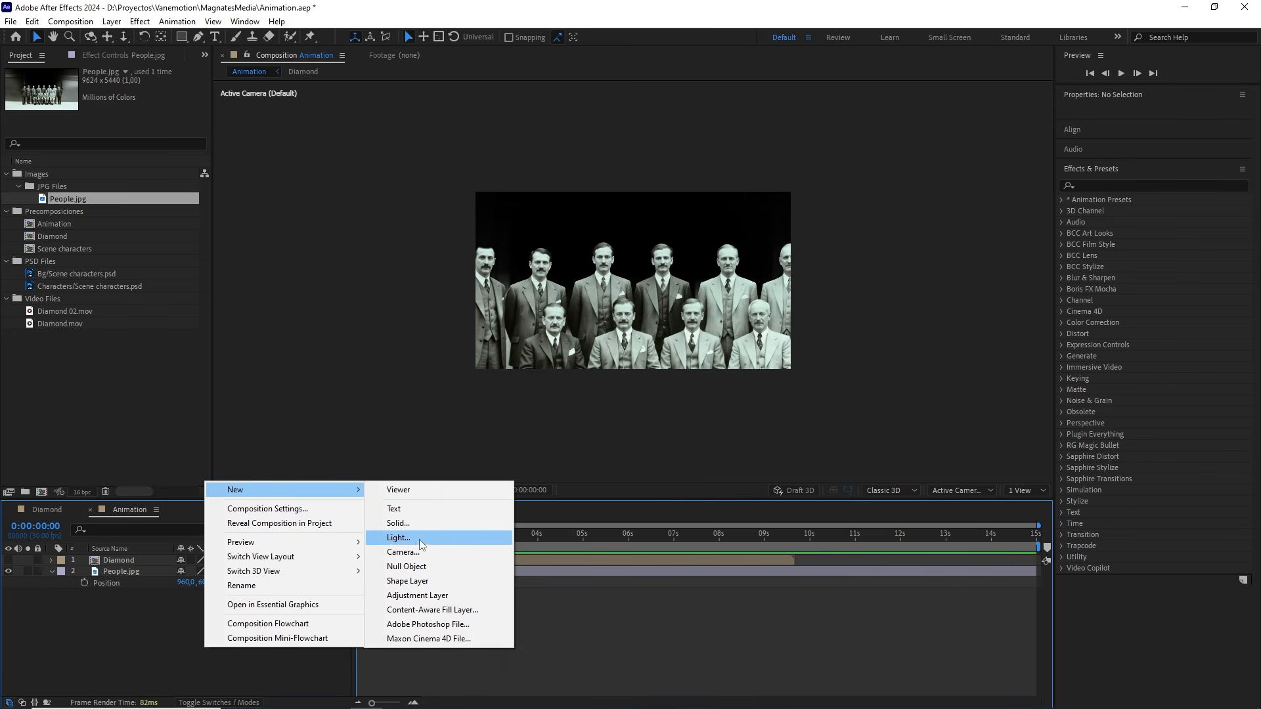
click(429, 594)
key(Return)
text(distorsion)
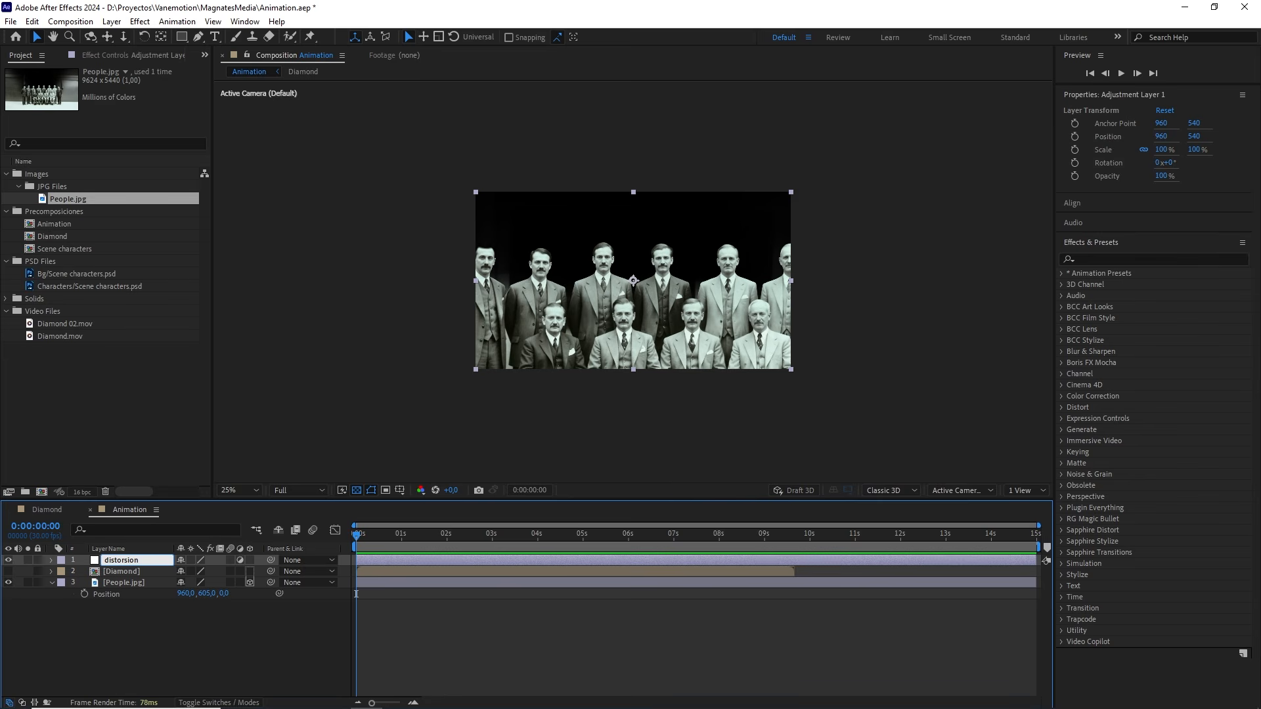
Step: Find the Displacement Map effect and apply it to the distorsion adjustment layer
click(1127, 256)
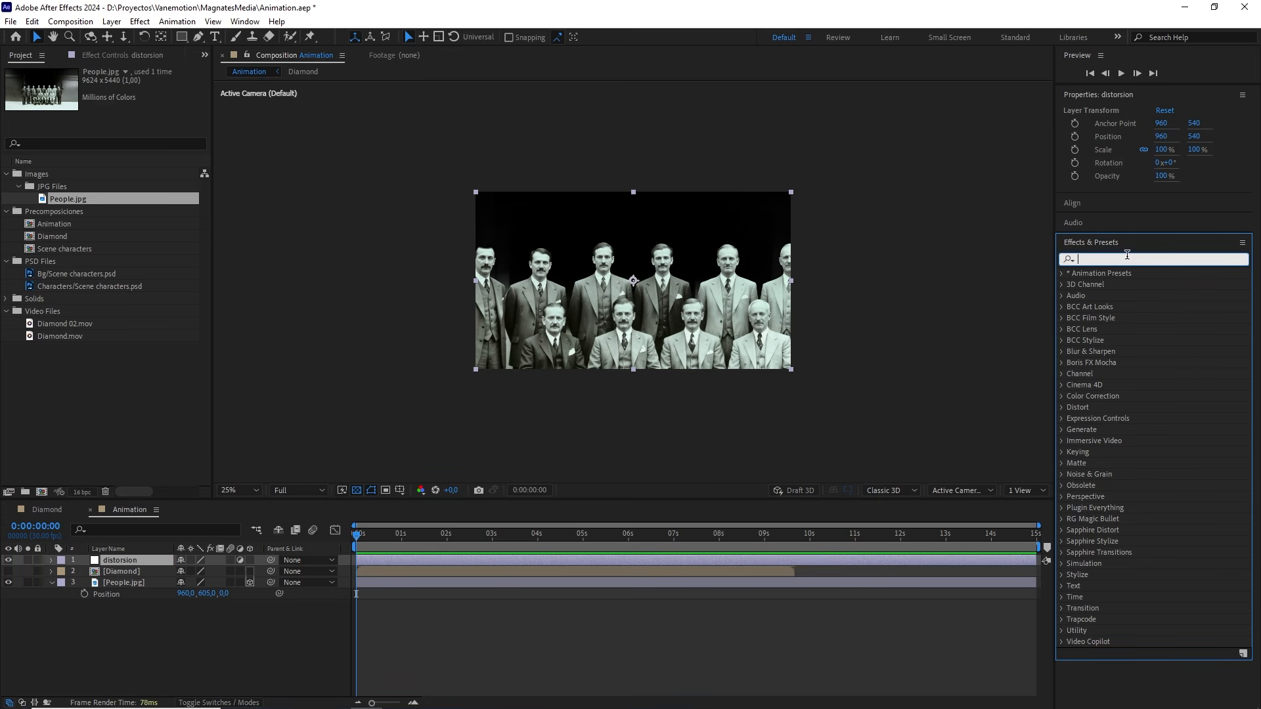
text(displac)
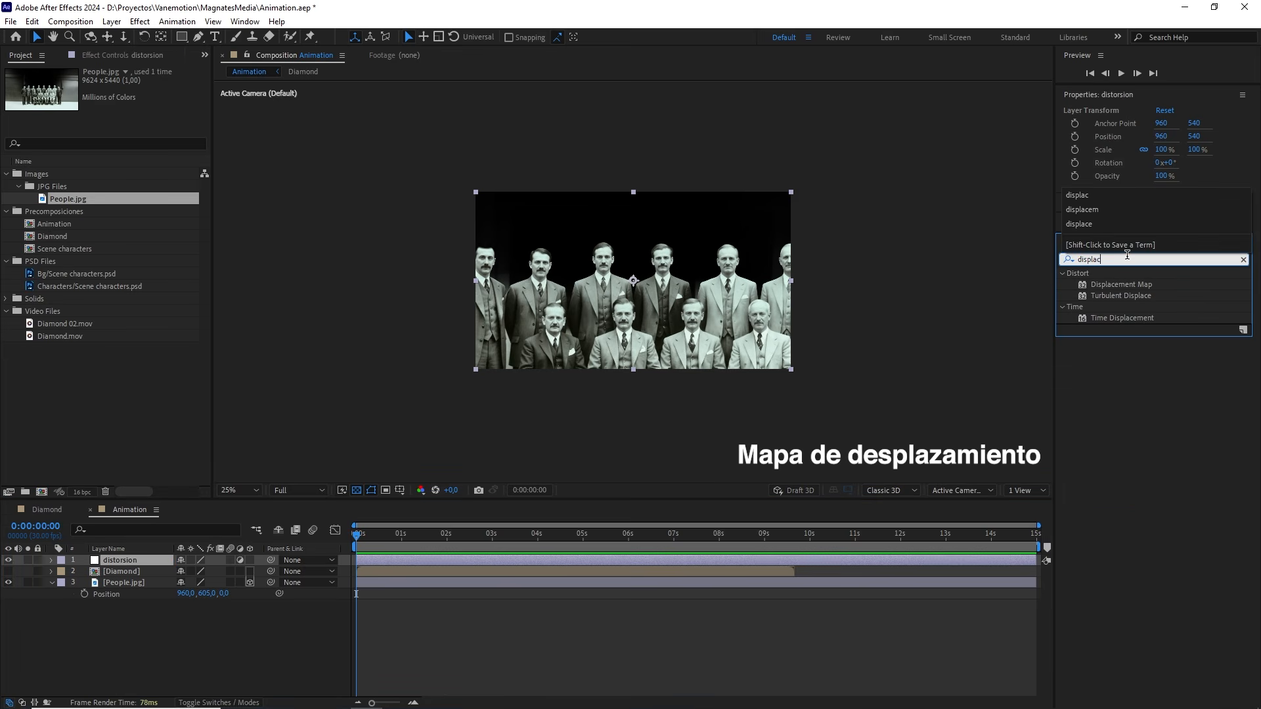
drag(1135, 285, 703, 305)
key(period)
key(period)
key(period)
key(period)
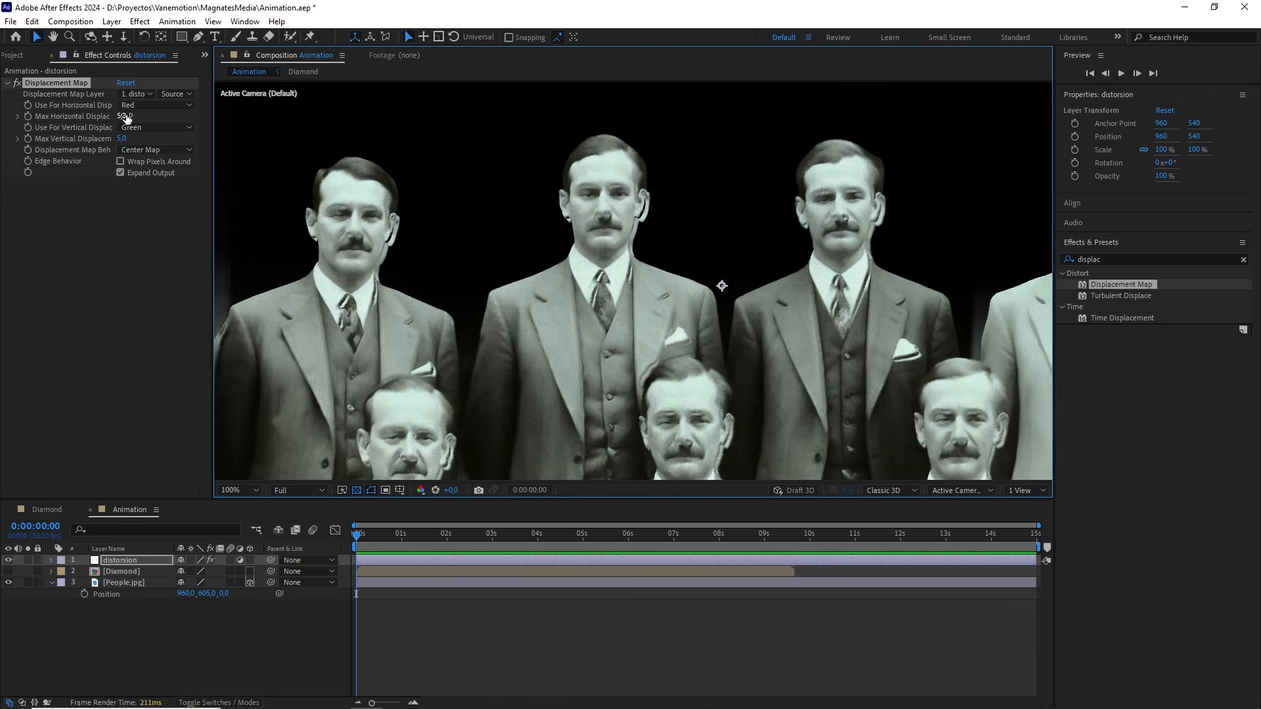
Step: Raise the Displacement Map's maximum horizontal displacement to 85 and view its effect on the whole frame
drag(122, 115, 180, 115)
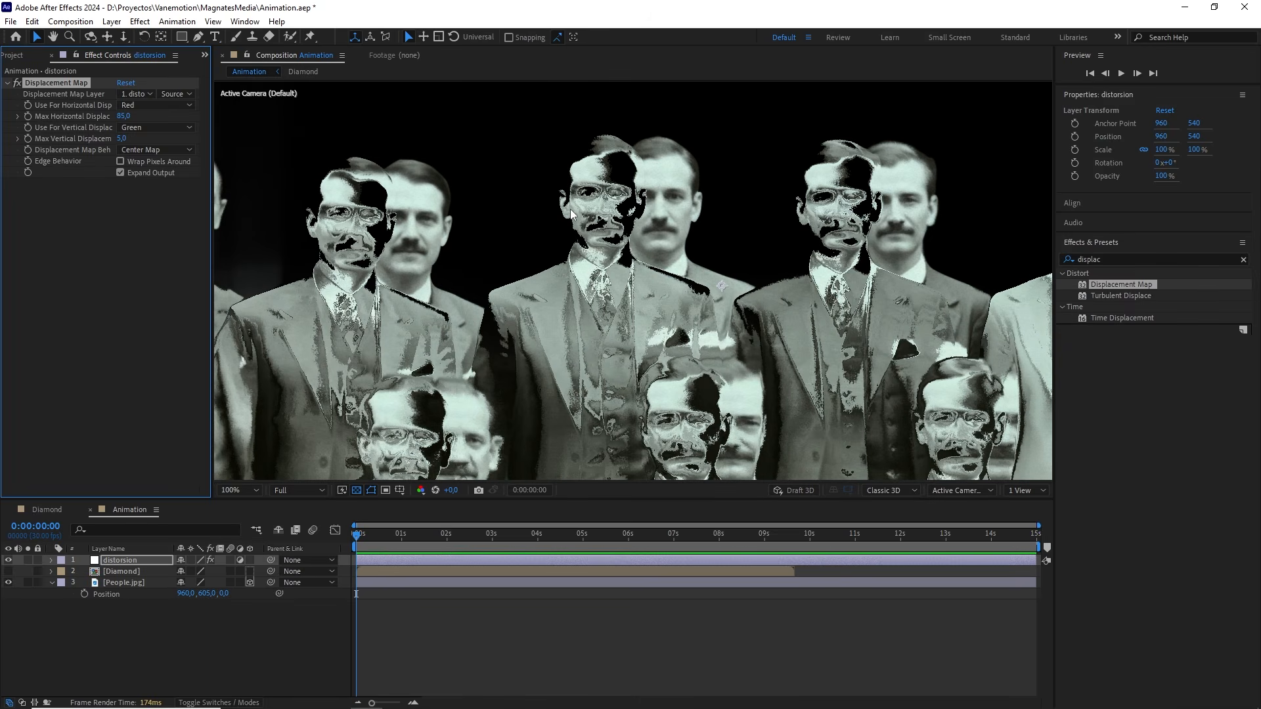
scroll(570, 213, down, 2)
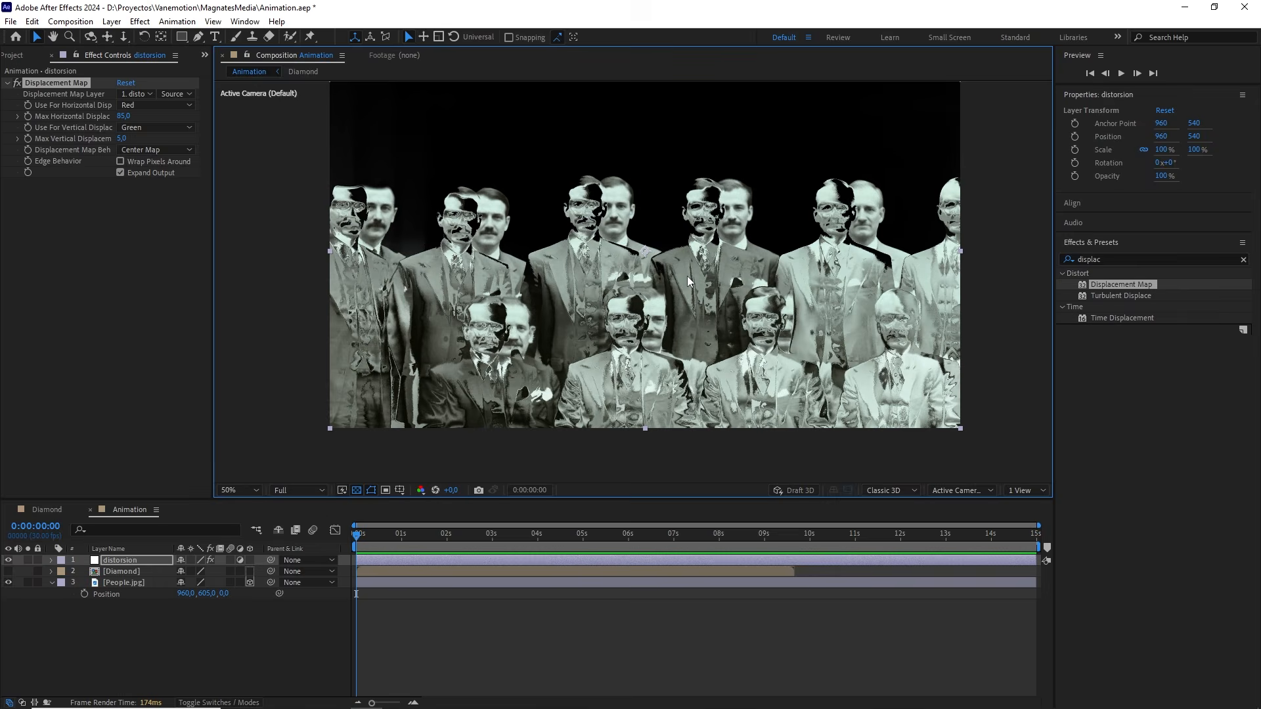
scroll(689, 281, down, 1)
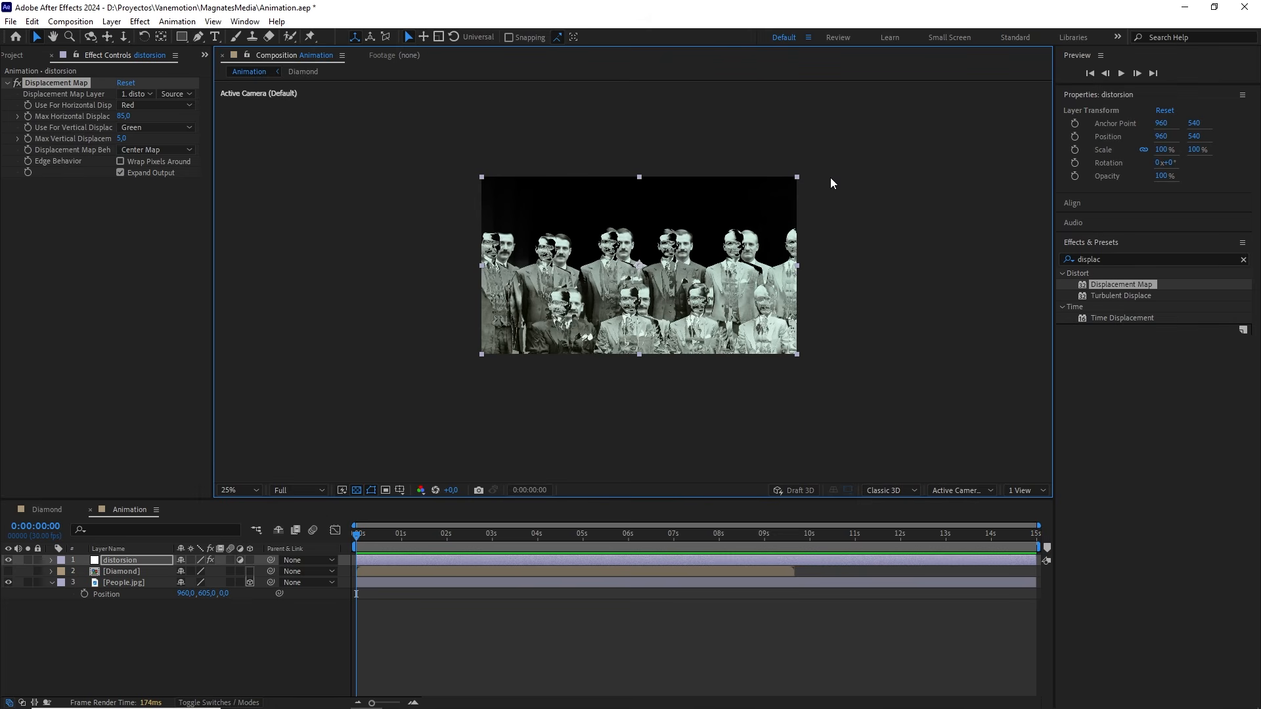
Step: Use the Diamond layer as the displacement map layer and preview the distortion up to 0:00:01:10
click(136, 94)
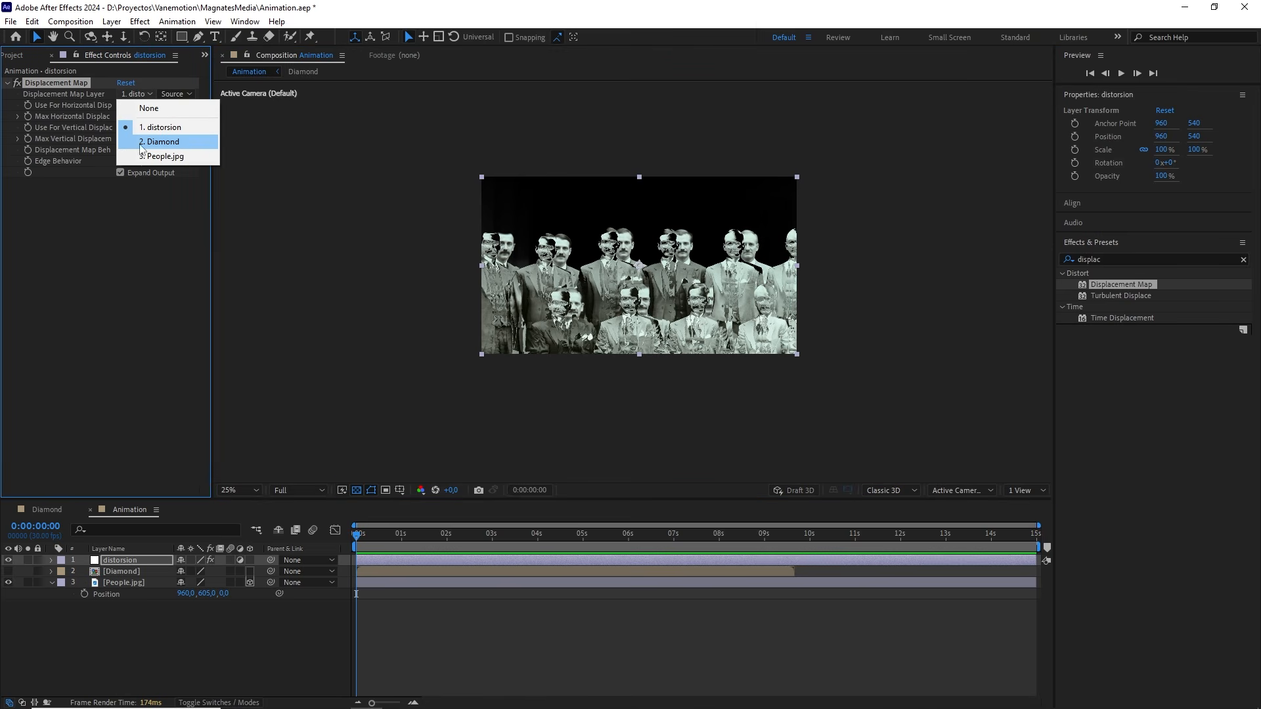
click(183, 140)
key(period)
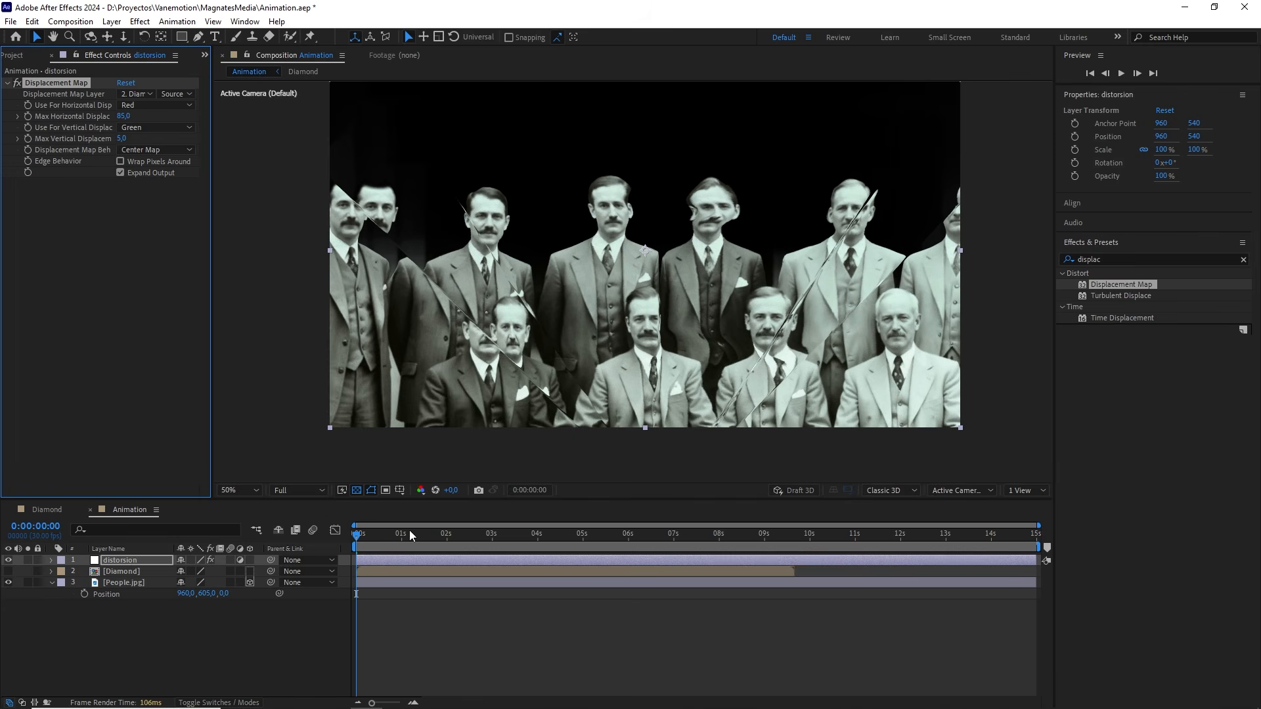
drag(368, 534, 416, 536)
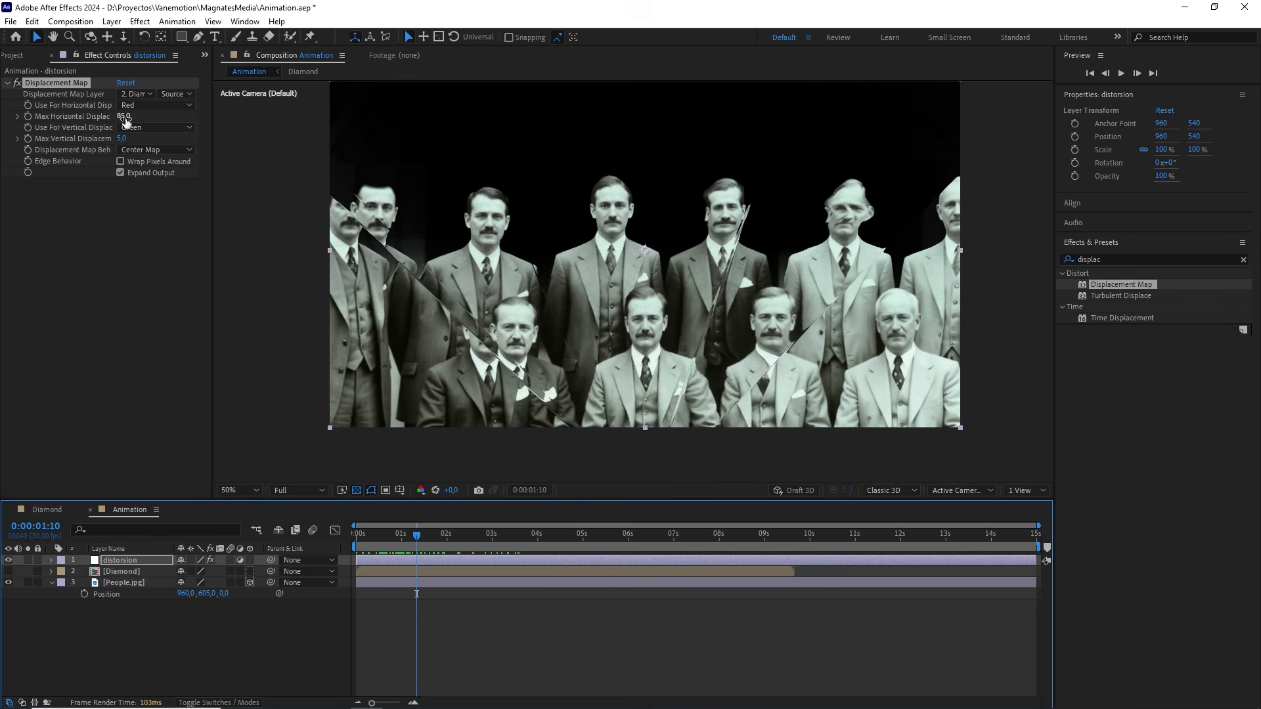
Step: Set the Displacement Map's maximum horizontal displacement to 30 and vertical to 50, and return the playhead to the start
click(124, 116)
text(30)
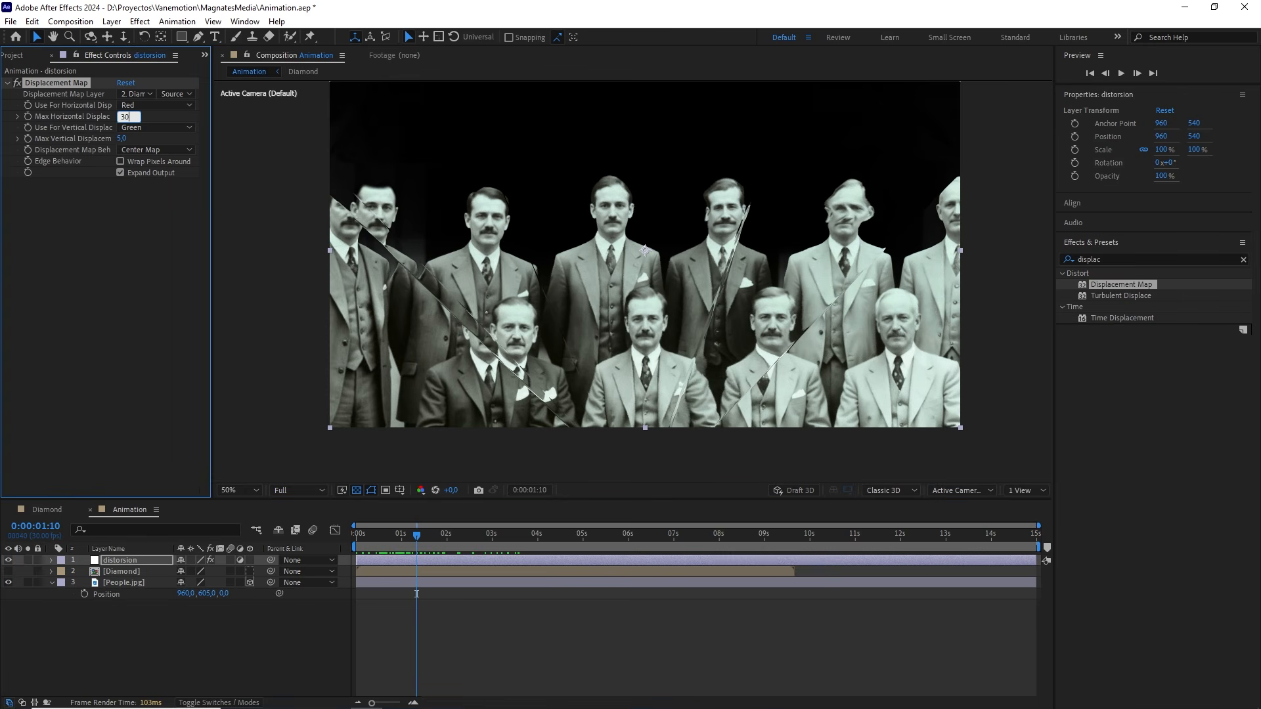
key(Return)
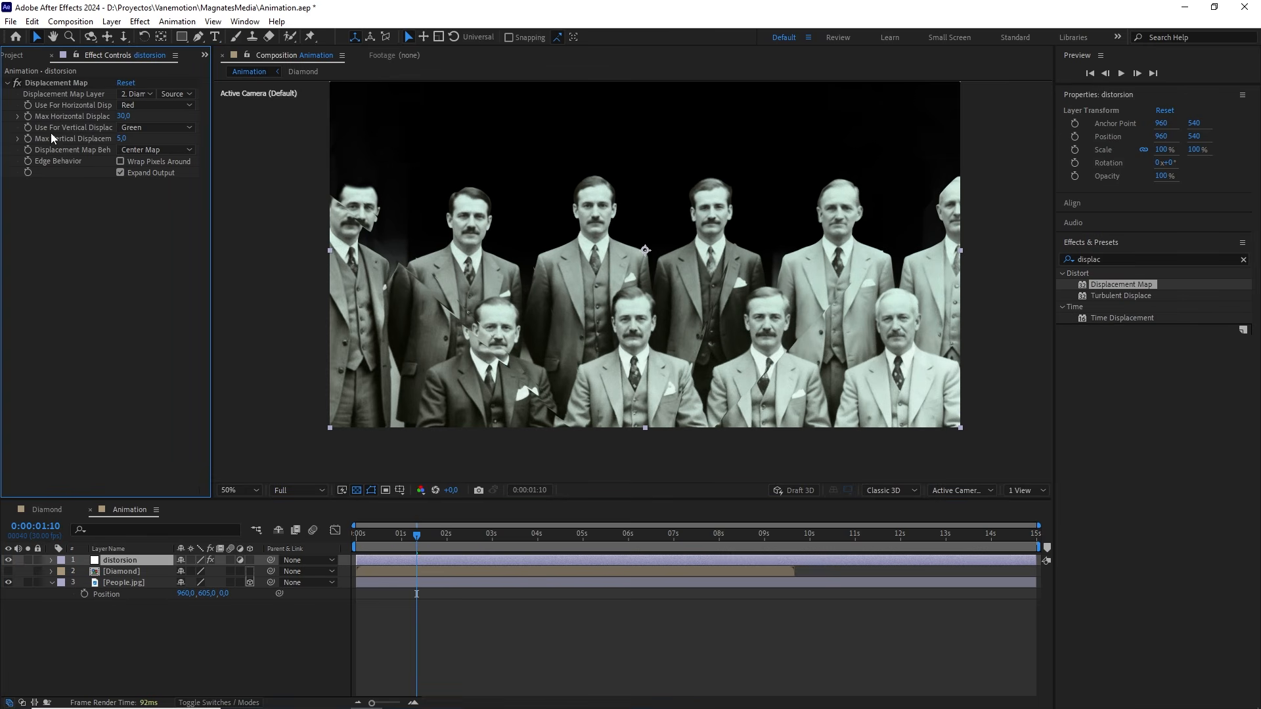
click(124, 138)
text(50)
key(Return)
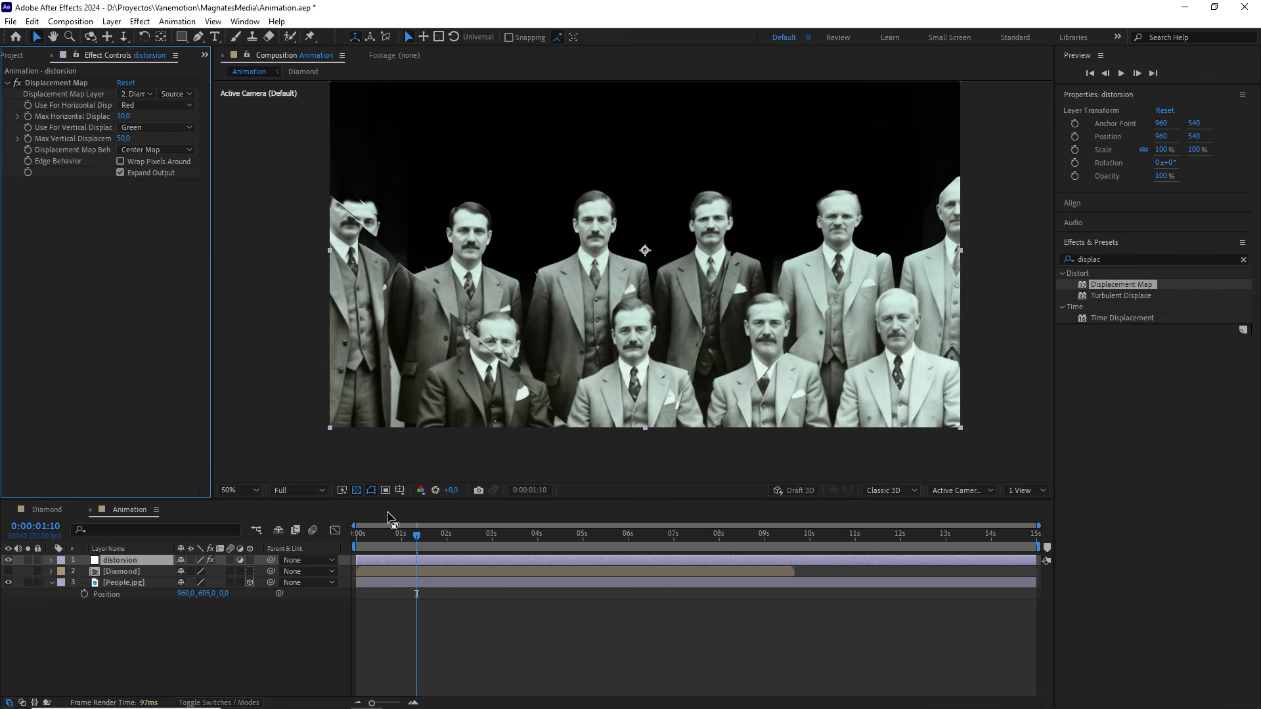
drag(419, 543, 362, 543)
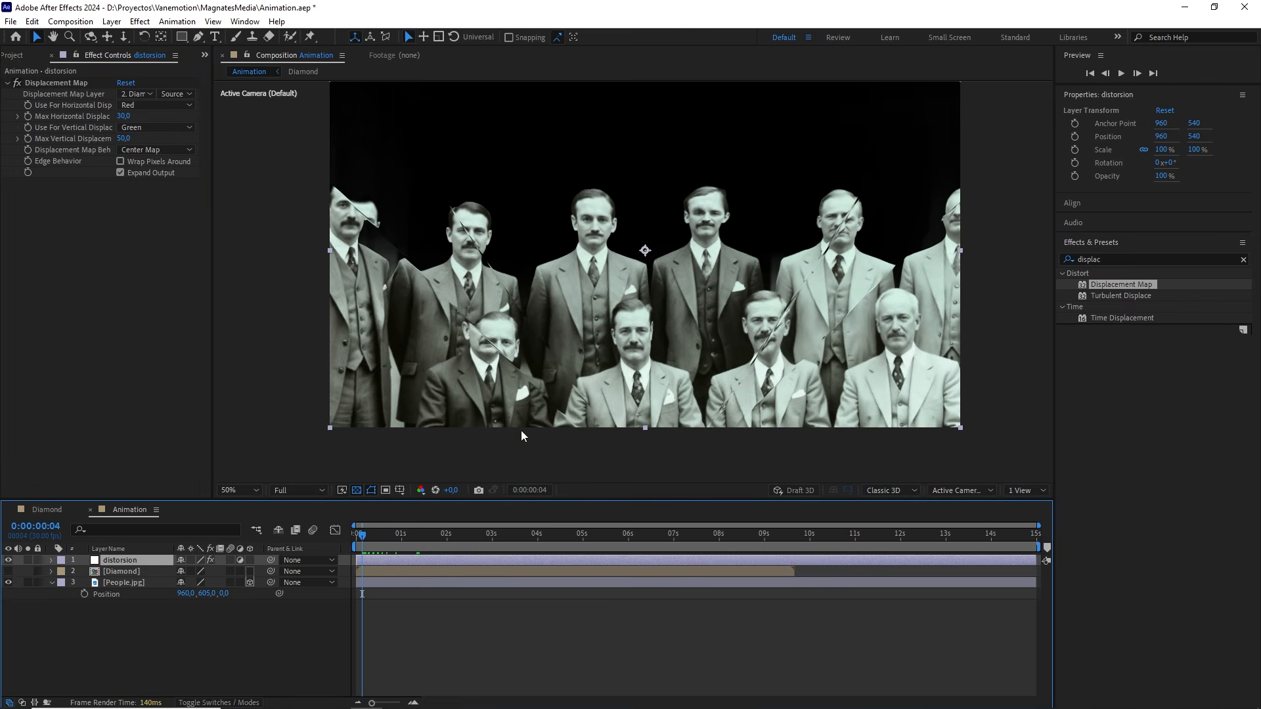
key(period)
click(363, 540)
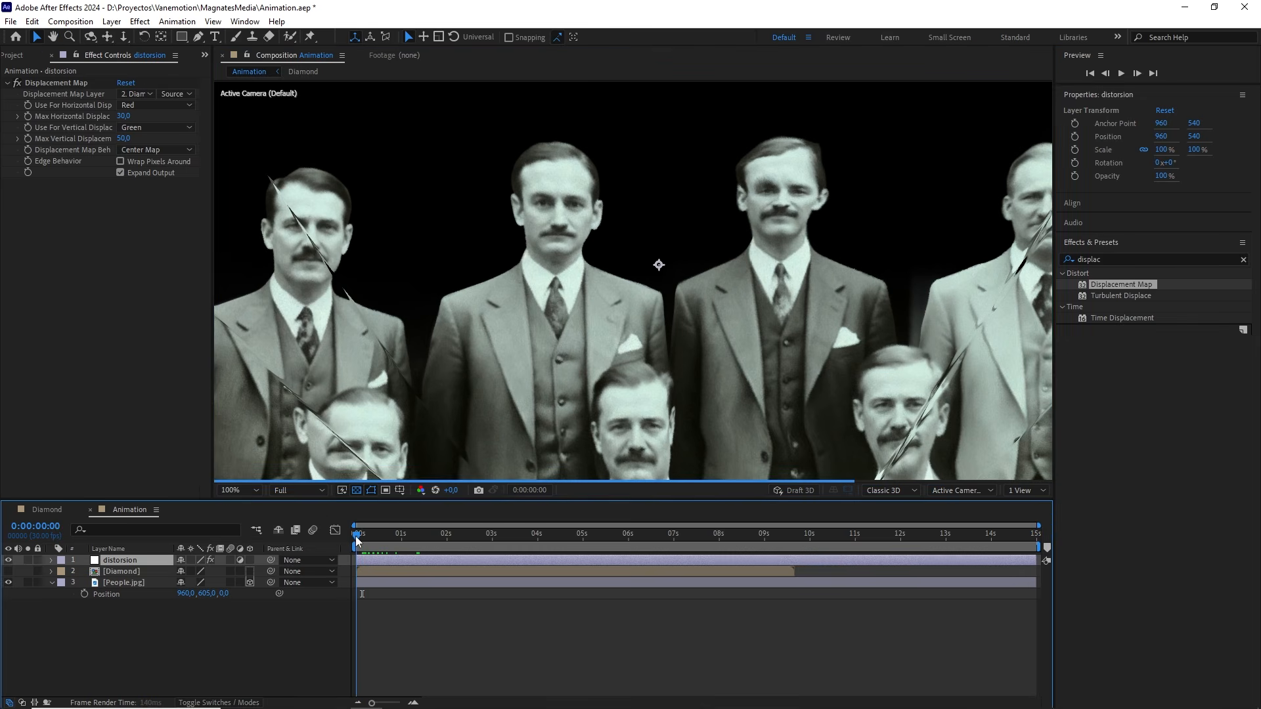
mouse_move(363, 539)
mouse_down()
mouse_move(415, 540)
mouse_move(348, 544)
mouse_up()
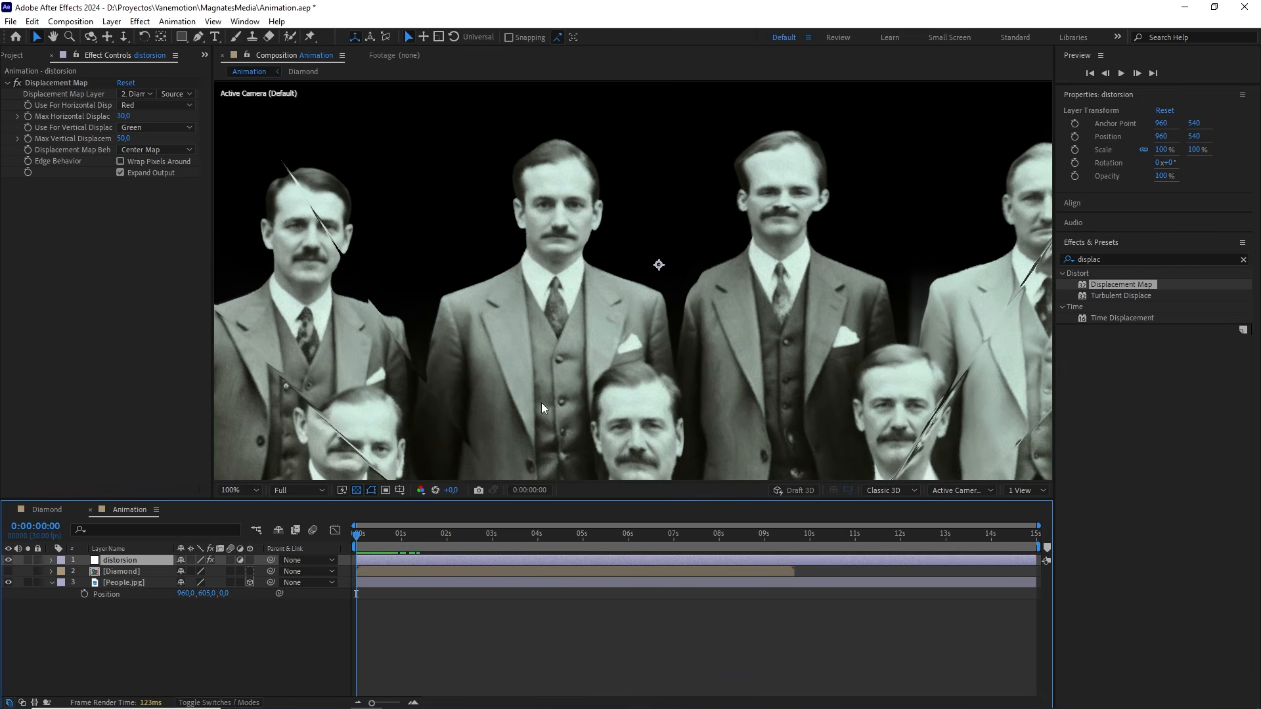
scroll(541, 403, down, 1)
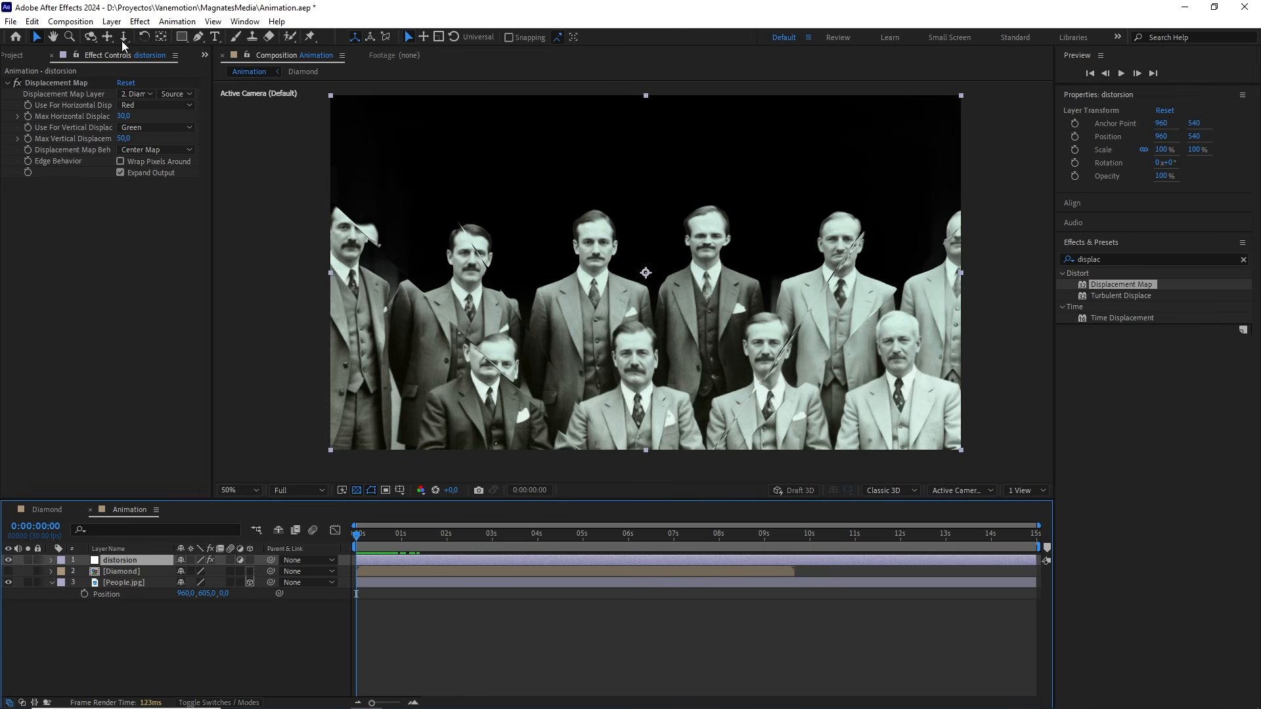
Step: Add the Diamond precomposition above the distorsion layer and make it an adjustment layer
click(19, 59)
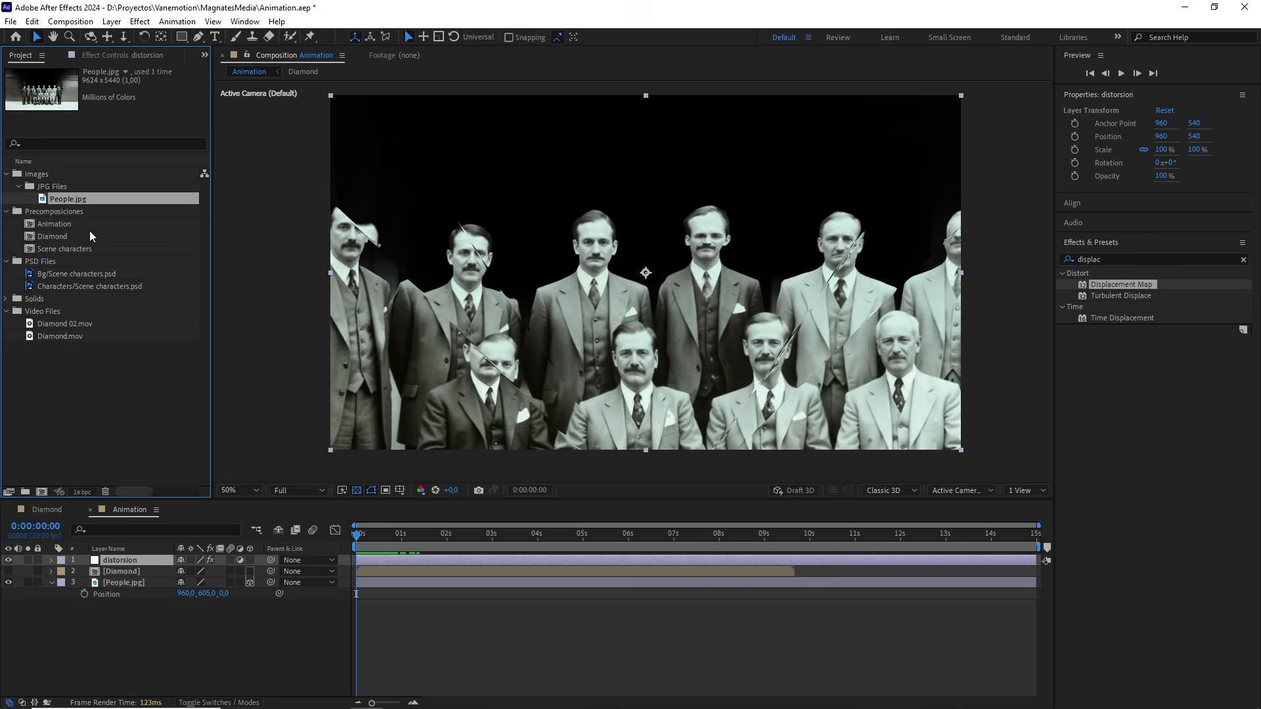
click(66, 240)
drag(74, 245, 110, 562)
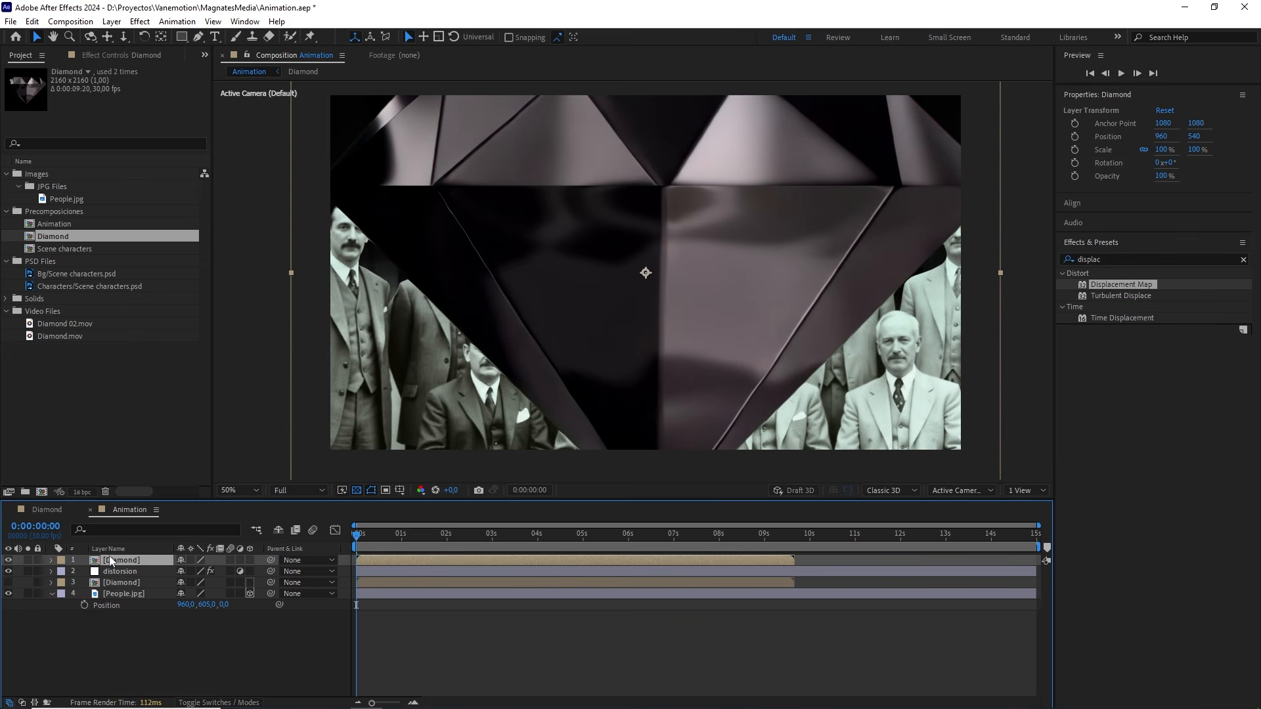
click(240, 561)
scroll(621, 331, down, 2)
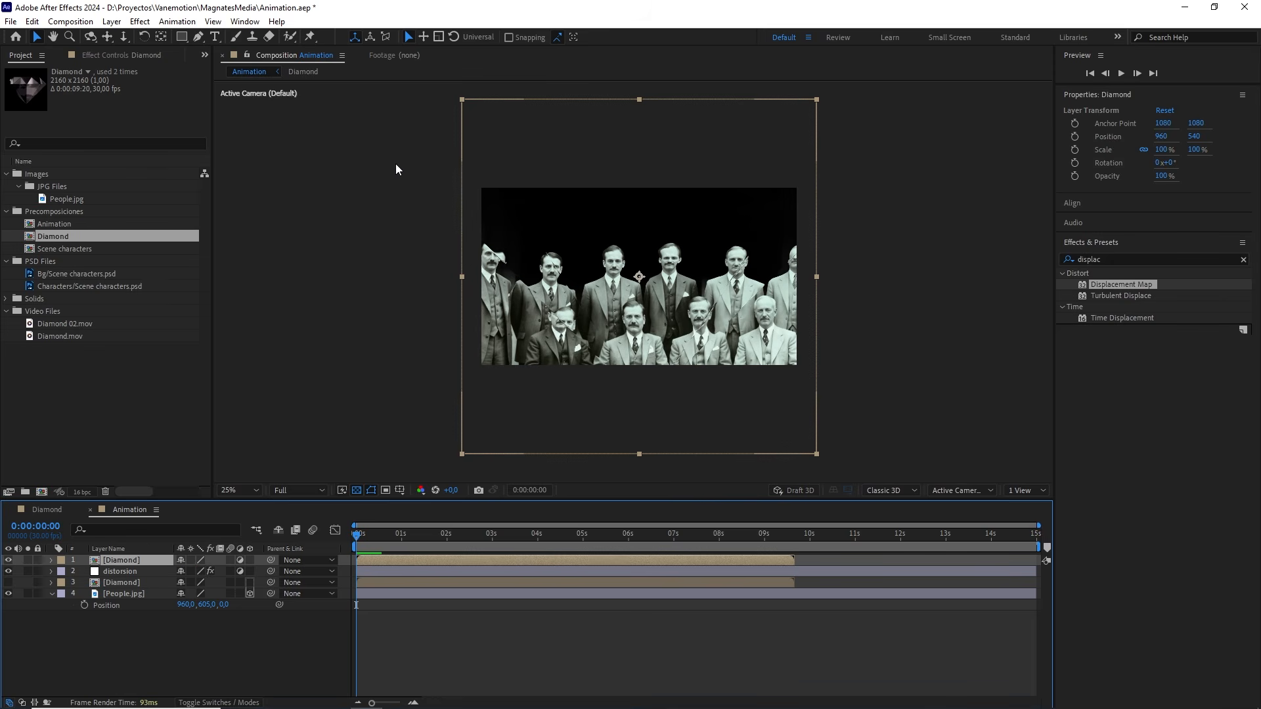
Step: Find the Quick Chromatic Aberration 3 effect and apply it to the topmost Diamond layer
click(1151, 259)
text(quick)
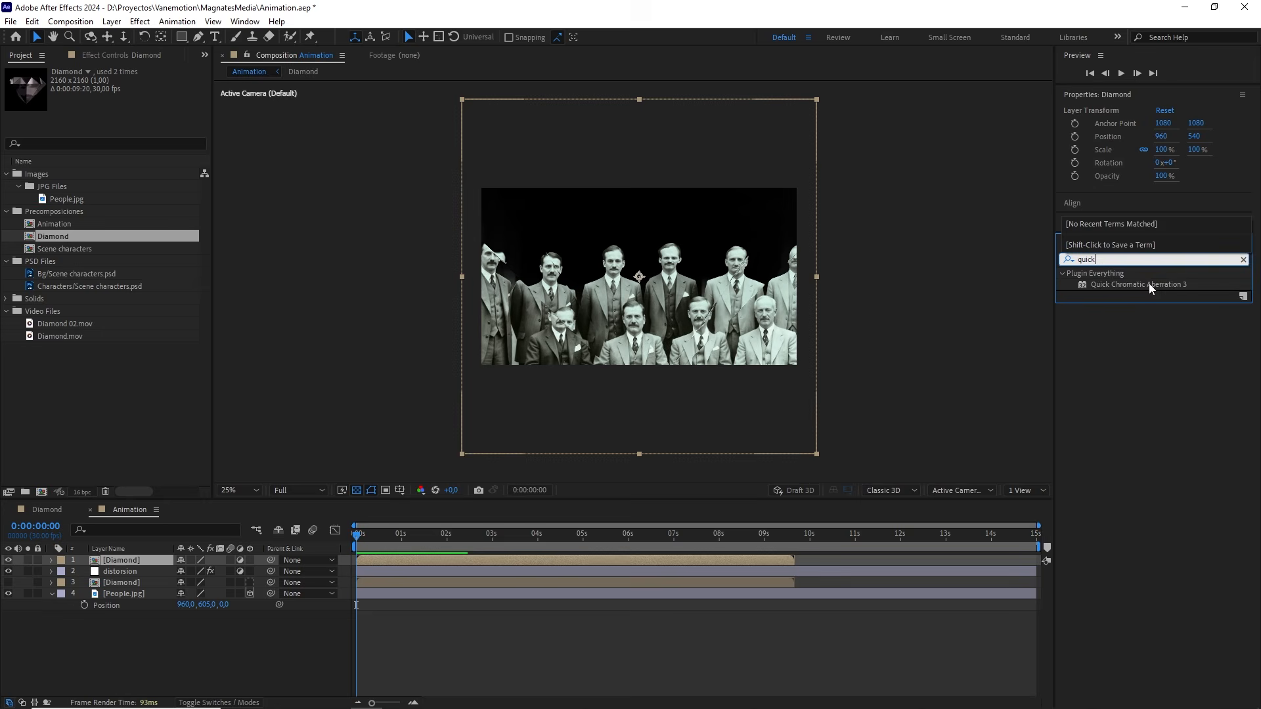
drag(1148, 283, 674, 381)
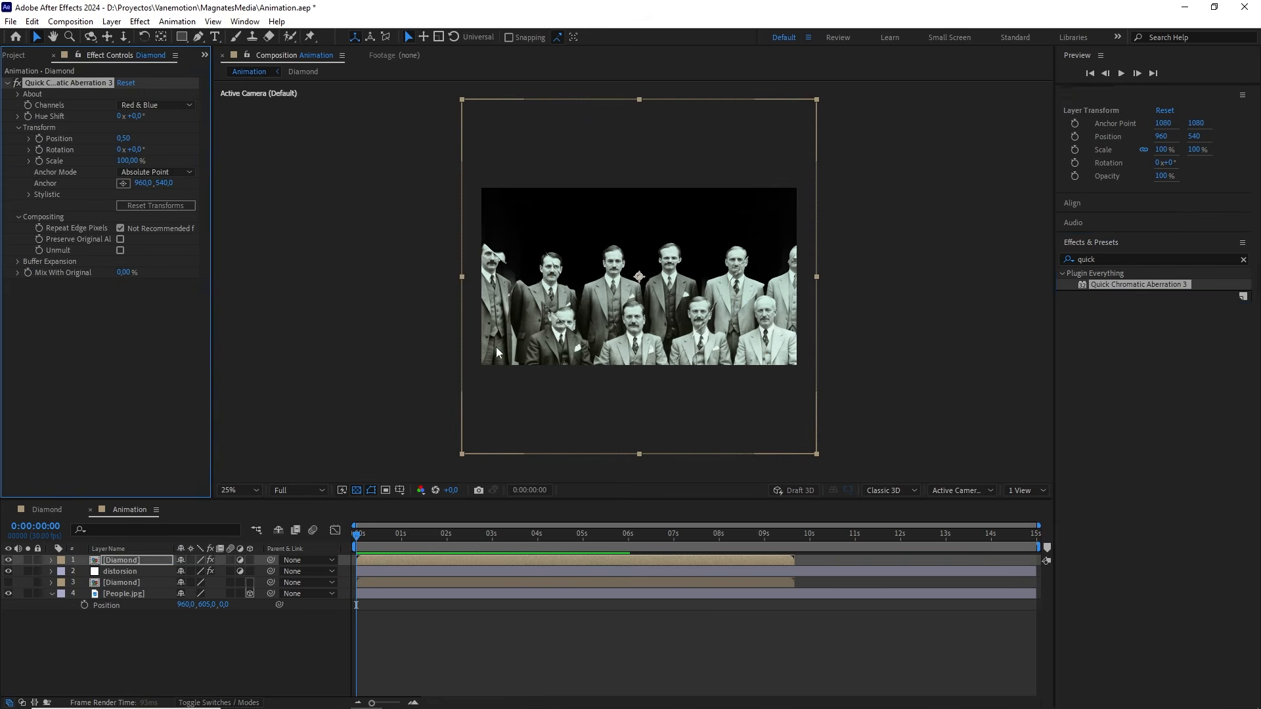
scroll(589, 287, up, 2)
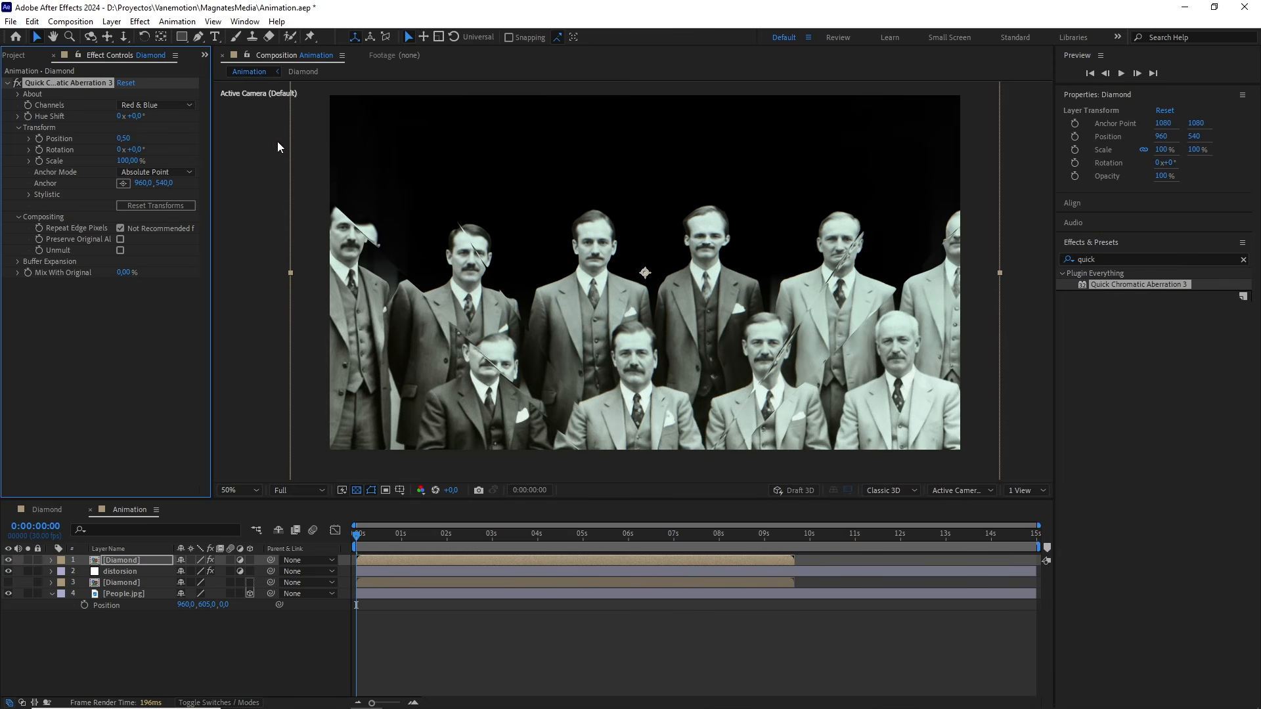
Step: Raise the chromatic aberration's Position to 87.5 and preview the color separation up to 0:00:01:05
drag(132, 138, 565, 243)
scroll(567, 241, down, 2)
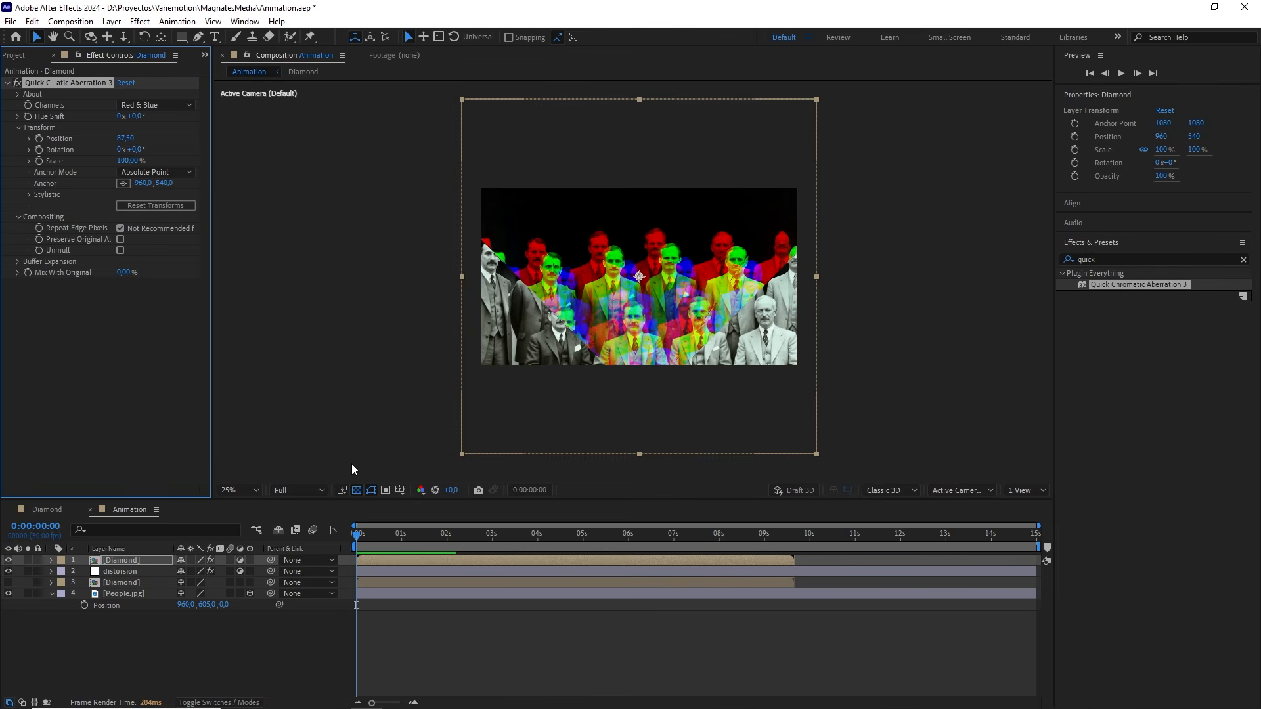
drag(359, 537, 409, 536)
scroll(625, 291, up, 2)
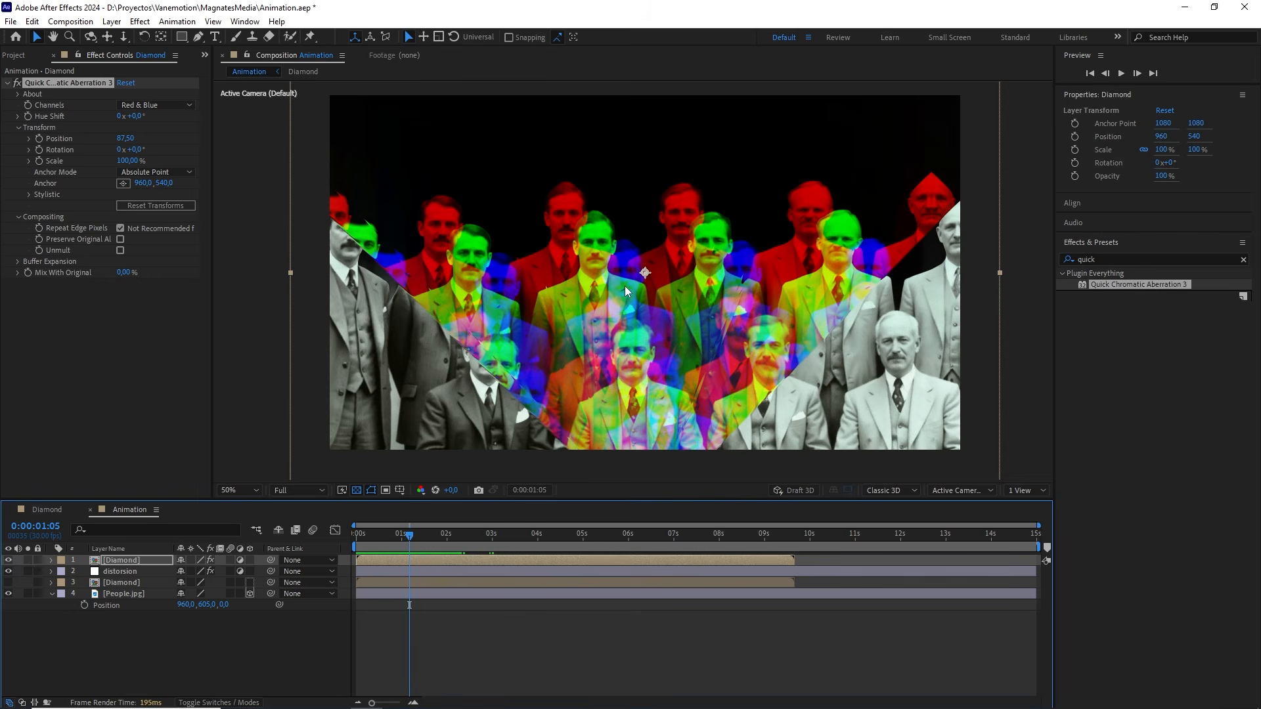
Step: Set the chromatic aberration's Position to 3 and inspect the color fringes on the faces up close
click(136, 138)
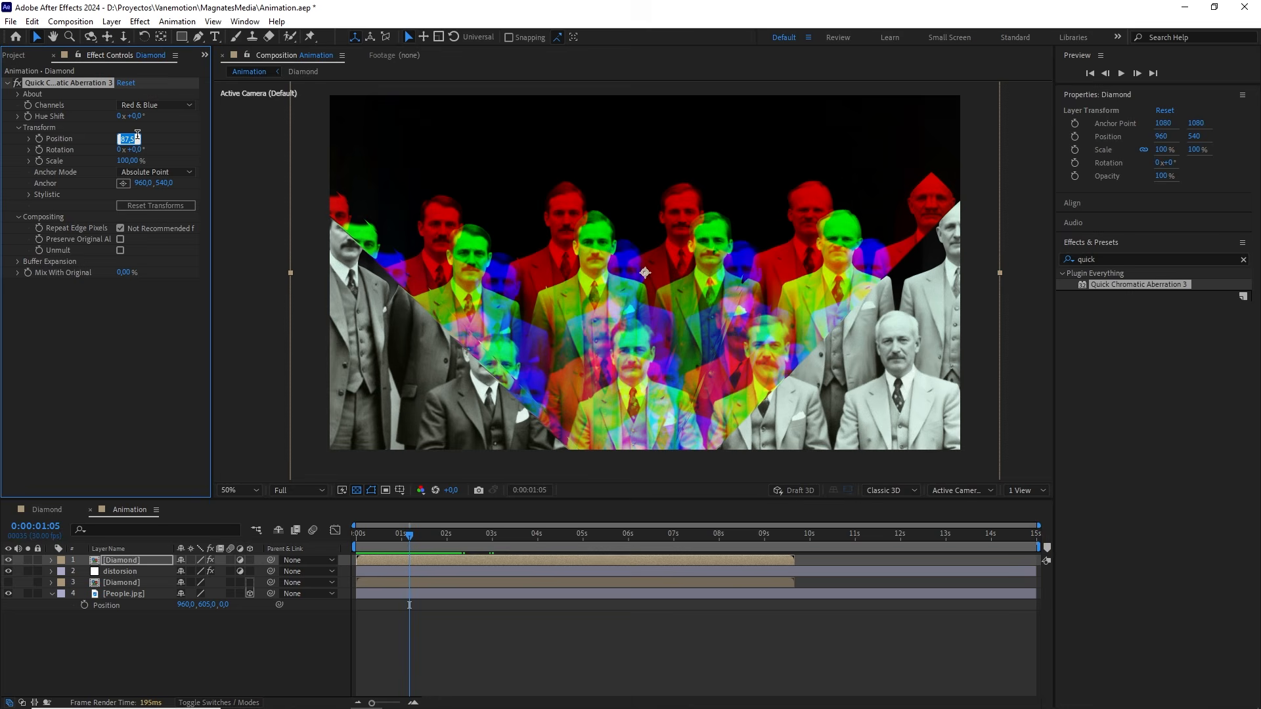
text(3)
key(Return)
scroll(618, 234, up, 4)
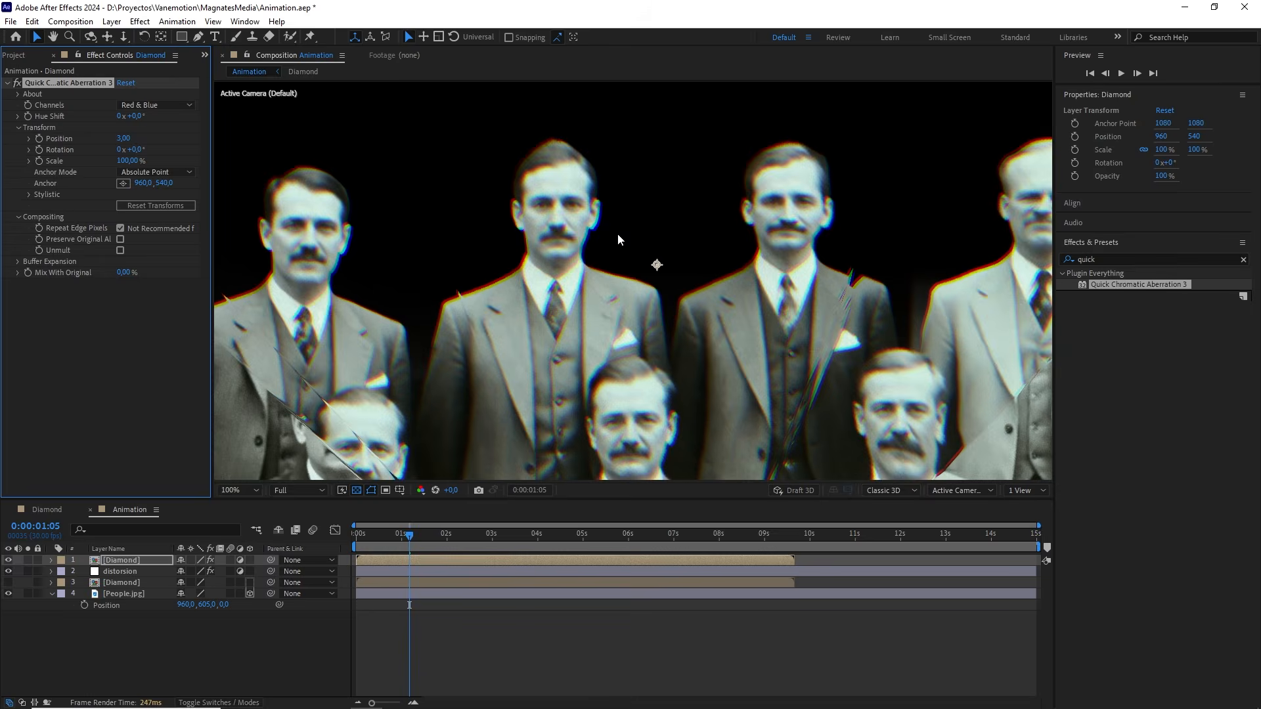
drag(574, 183, 668, 279)
key(v)
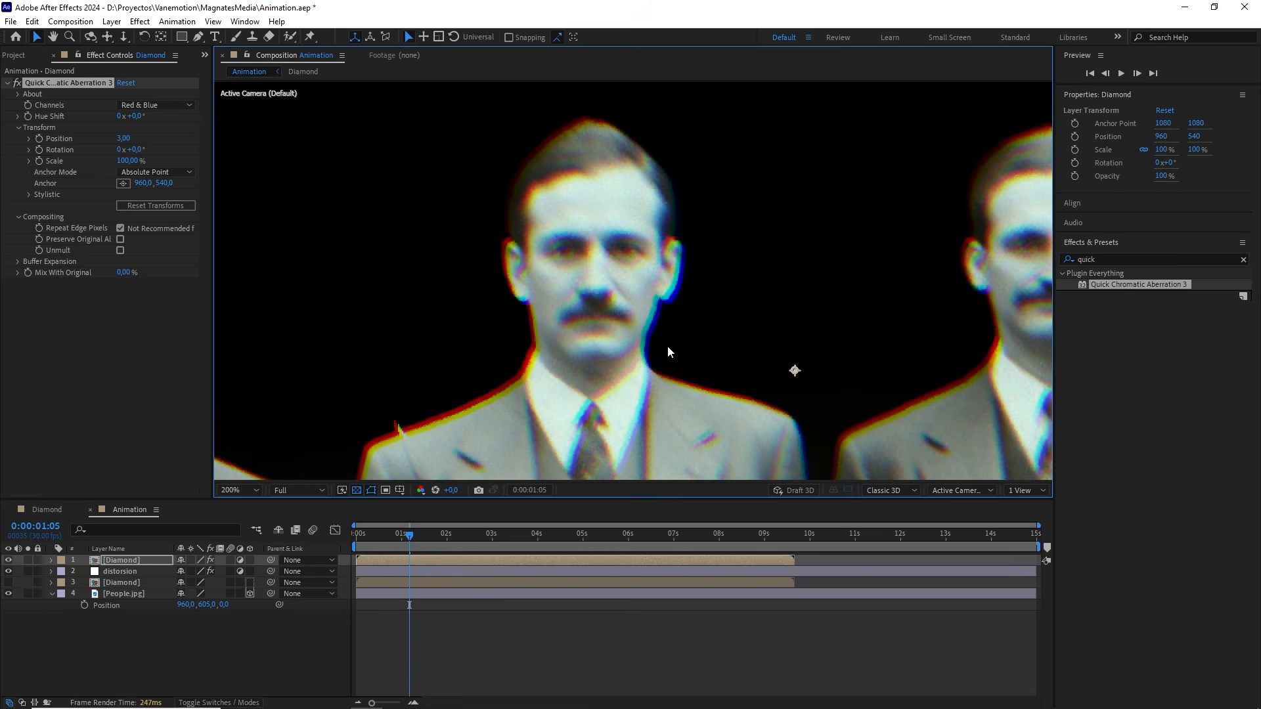
scroll(669, 352, down, 4)
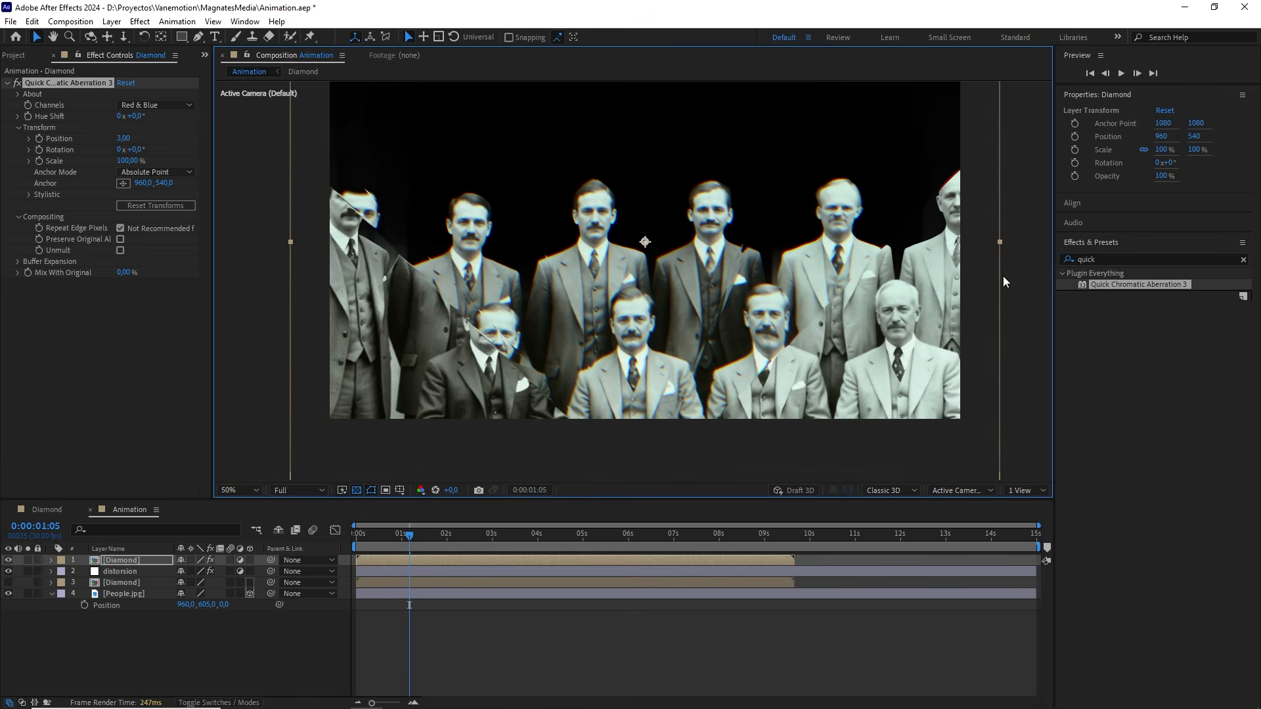
Step: Find the Tint color correction effect and apply it to the topmost Diamond adjustment layer
click(1117, 259)
text(tint)
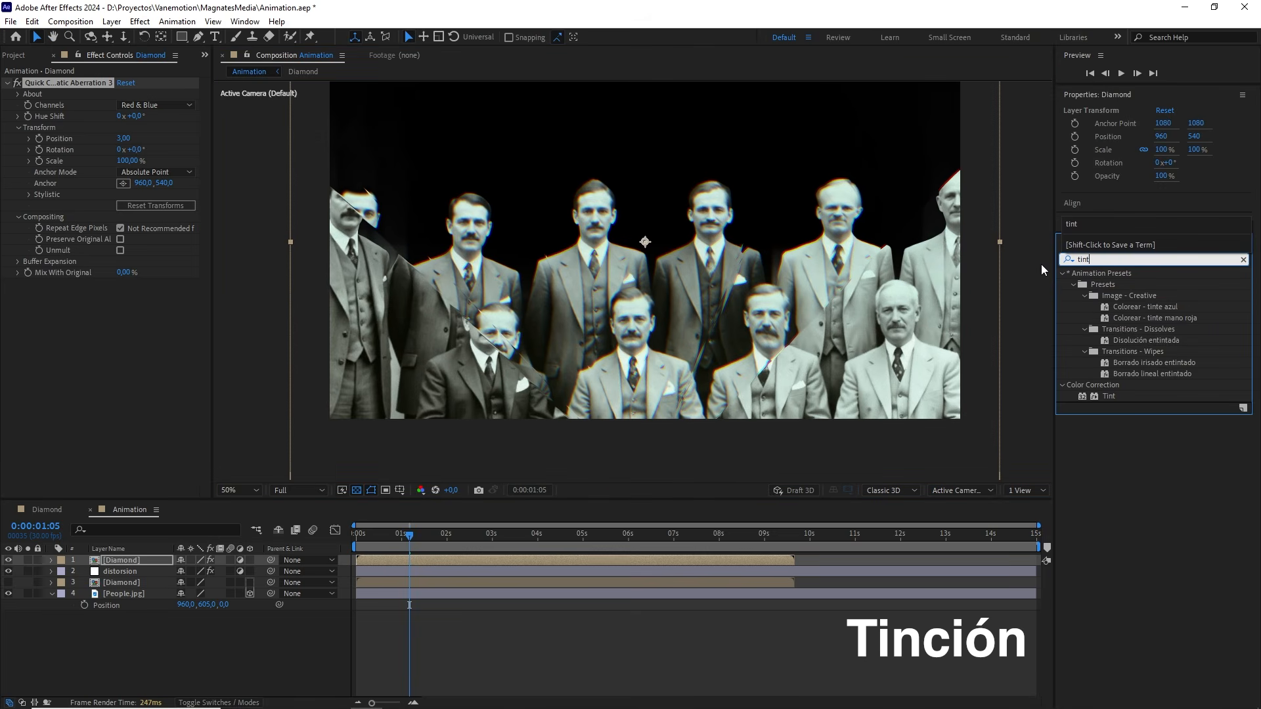
drag(1109, 397, 139, 381)
scroll(533, 285, up, 1)
key(space)
drag(499, 186, 561, 259)
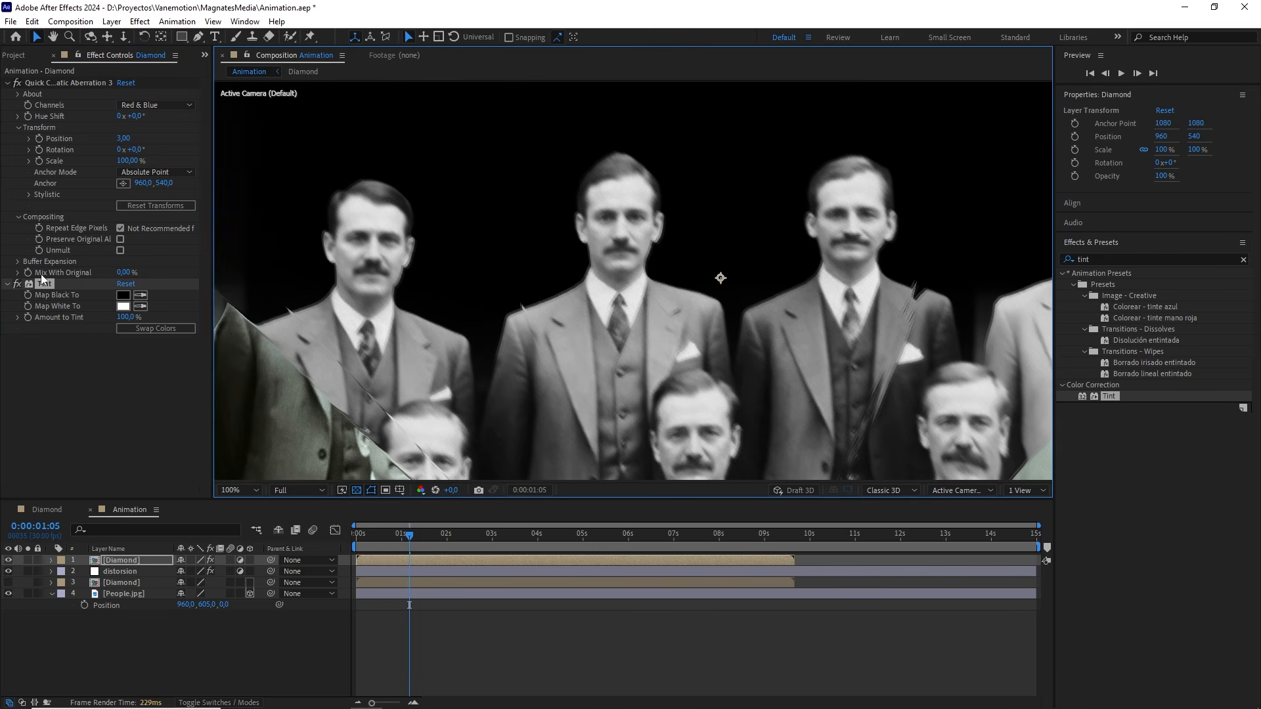
Step: Move Tint above Quick Chromatic Aberration 3 in the effect order and bring the playhead back to 0:00:00:01
drag(51, 291, 61, 81)
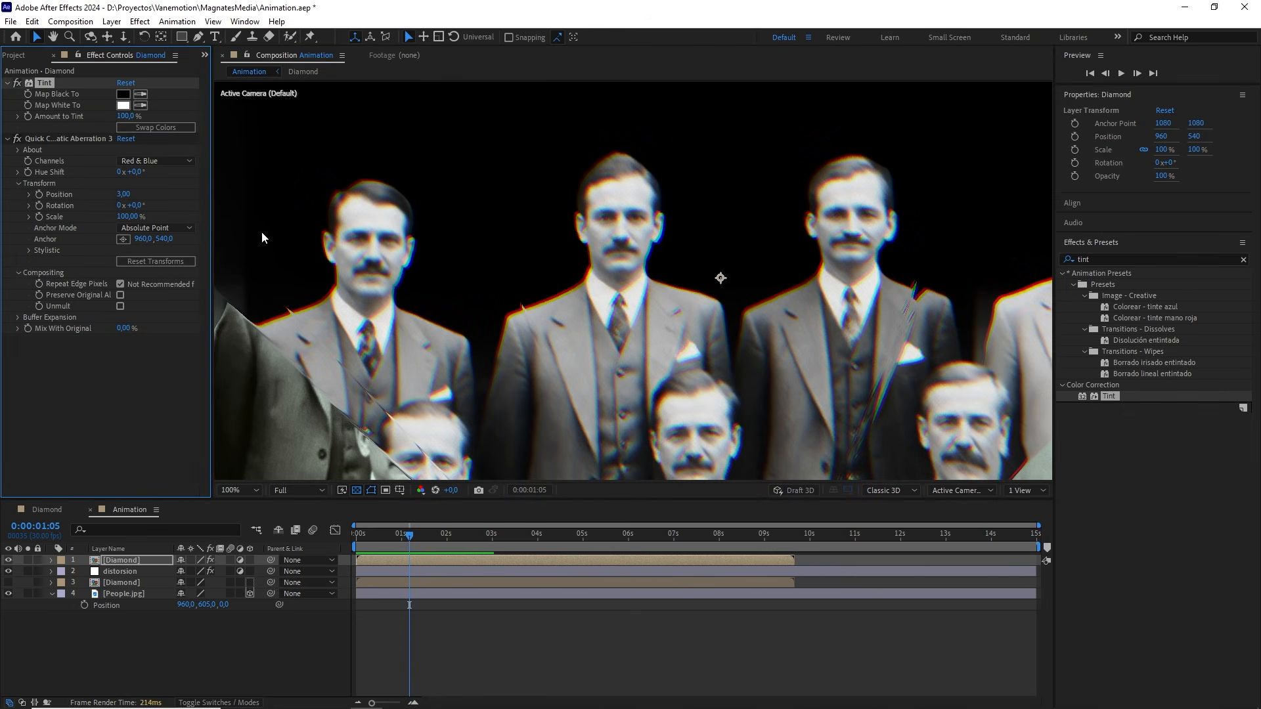
scroll(638, 287, up, 1)
scroll(638, 288, down, 2)
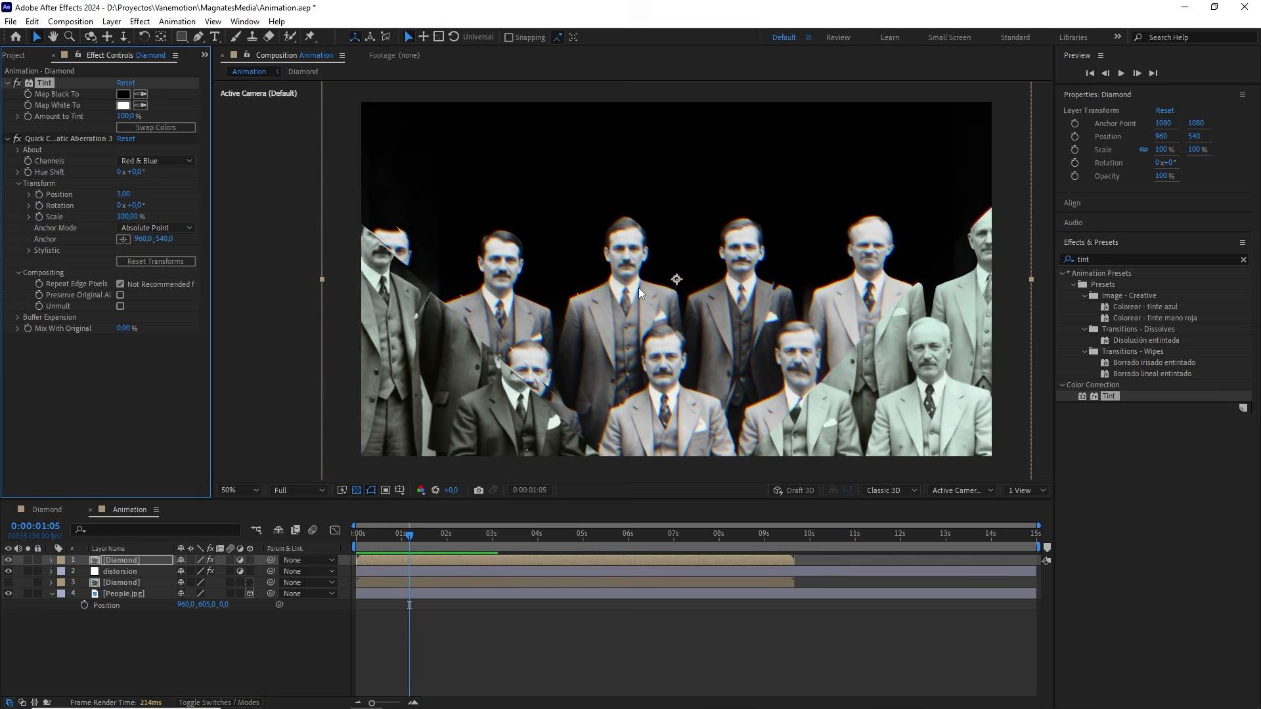
drag(420, 534, 358, 535)
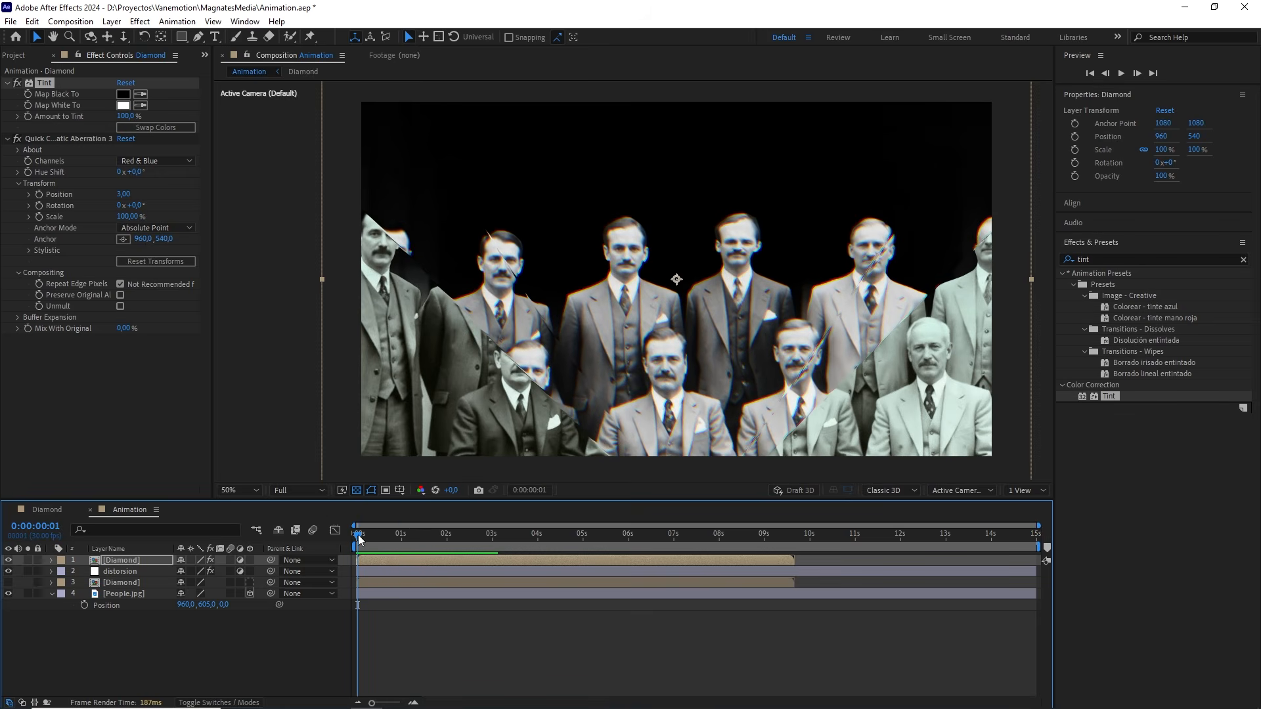
Step: Add another Diamond composition at the top of the layer stack and set its blending mode to Add
drag(649, 376, 602, 373)
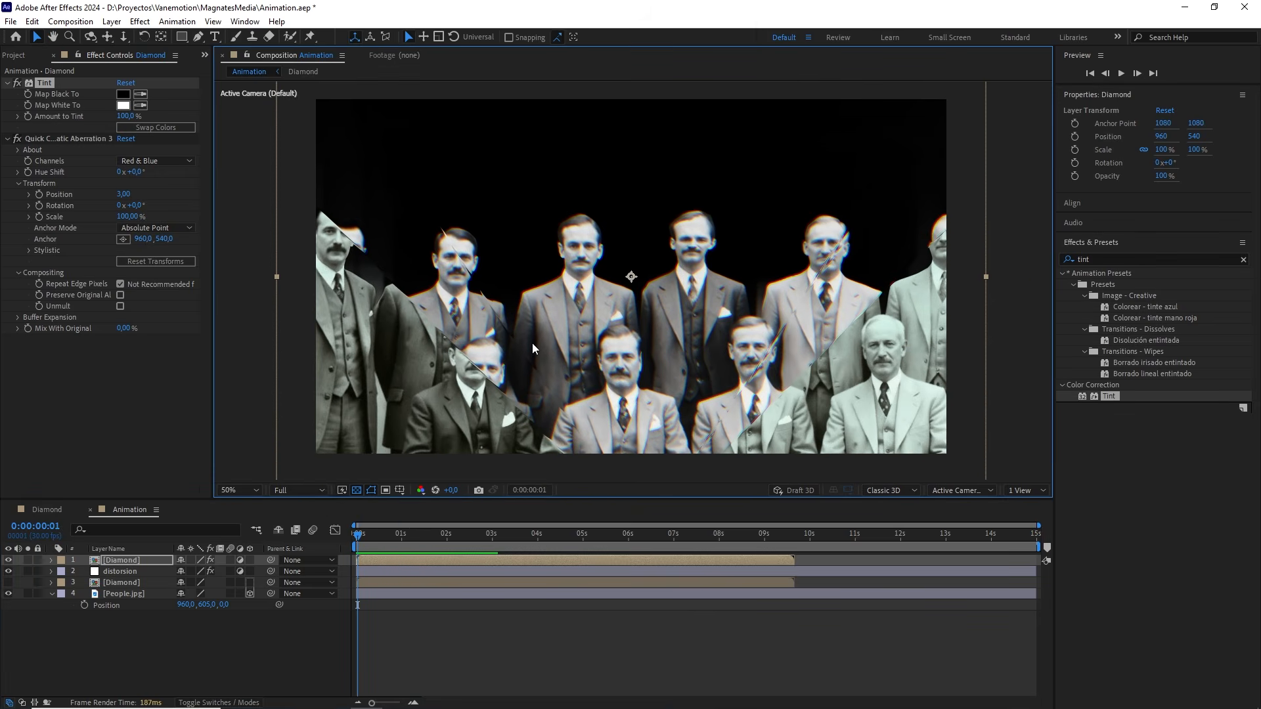
click(25, 56)
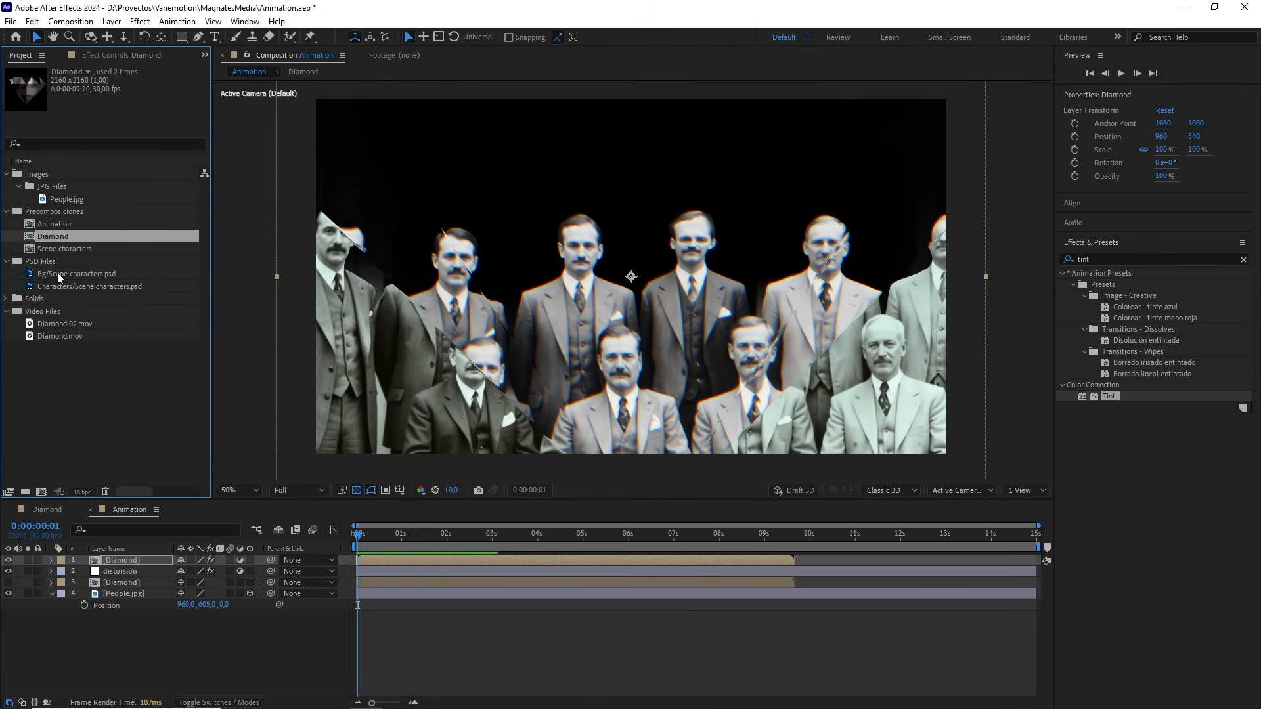
drag(52, 238, 112, 561)
key(F4)
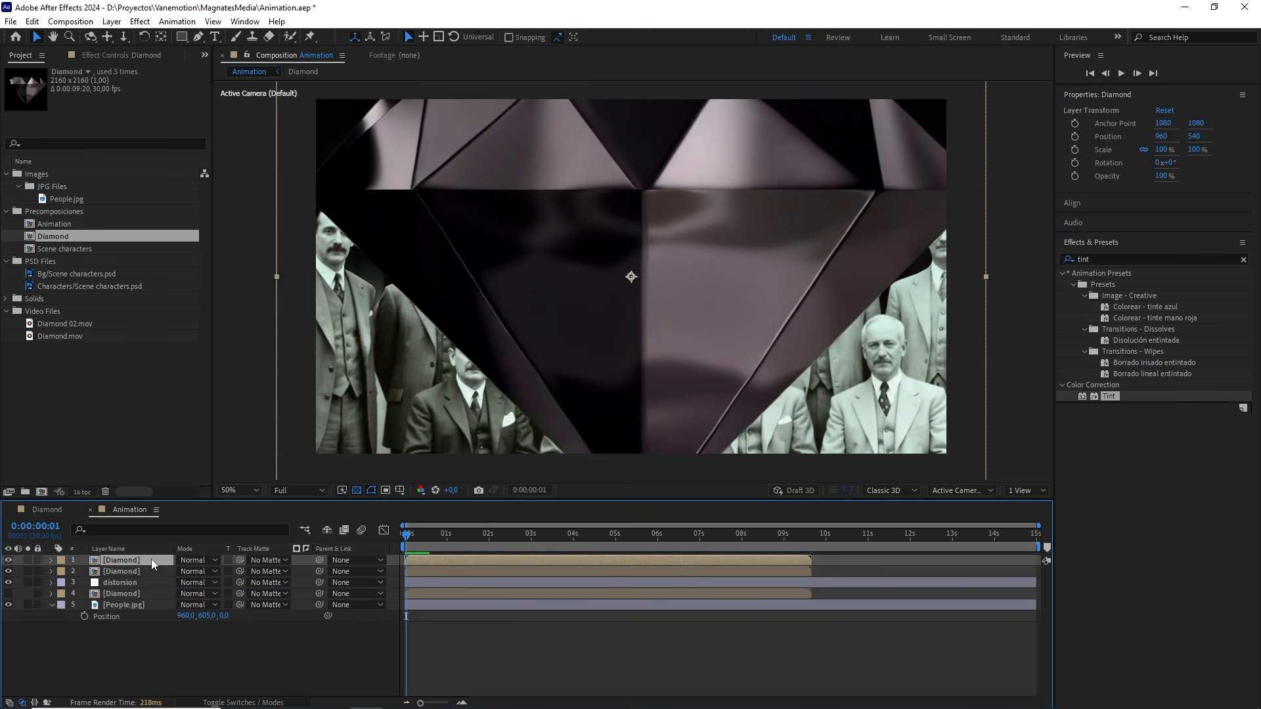
click(197, 560)
click(238, 271)
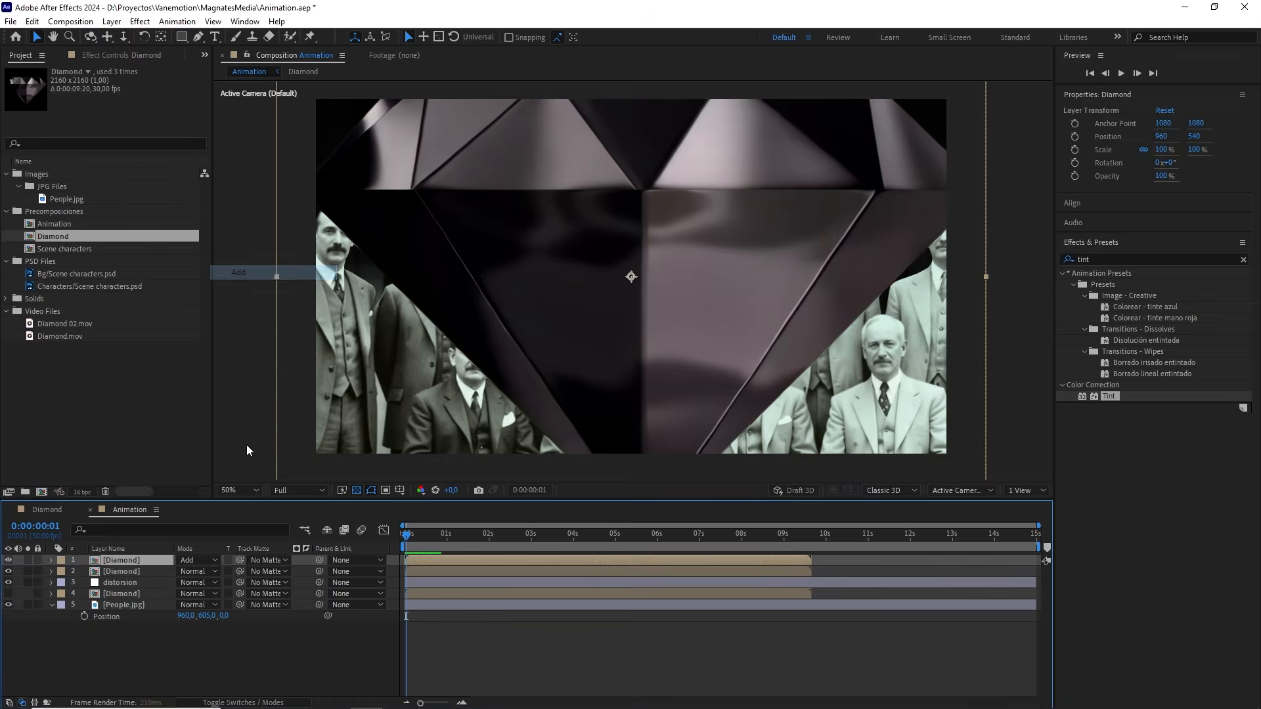
Step: Set the topmost Diamond layer's Opacity to 50%
key(t)
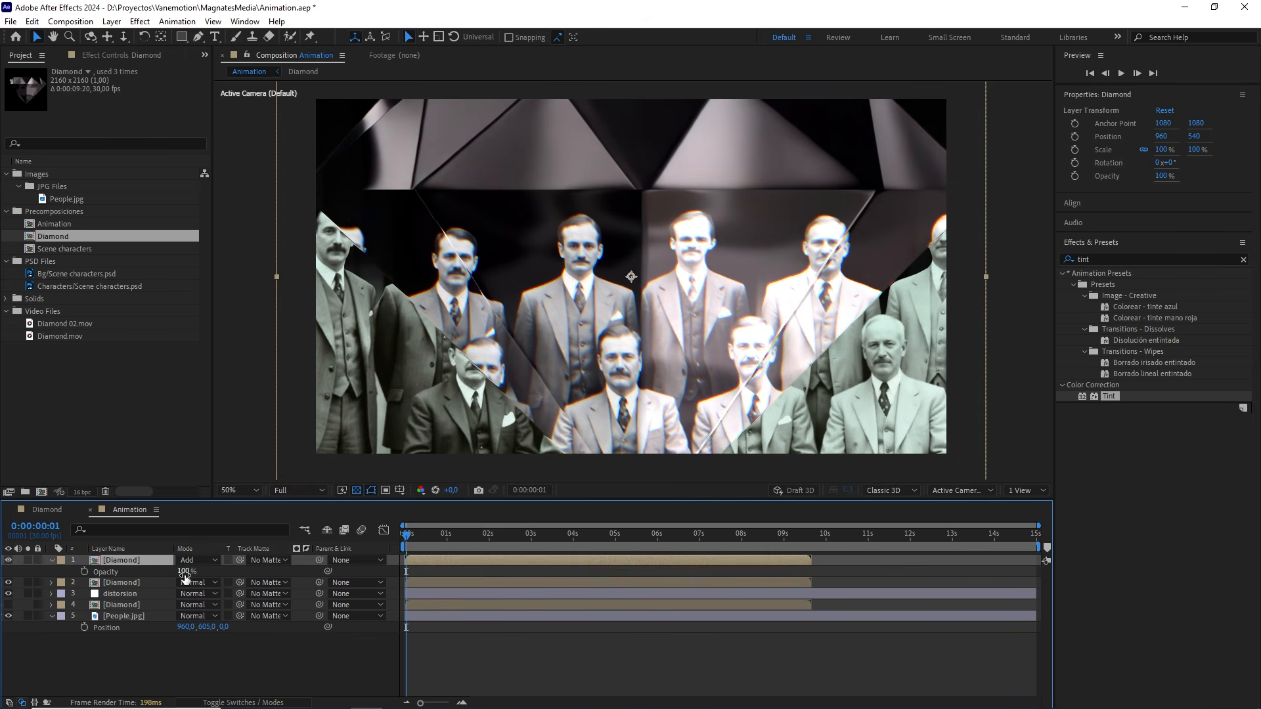
click(187, 571)
key(Return)
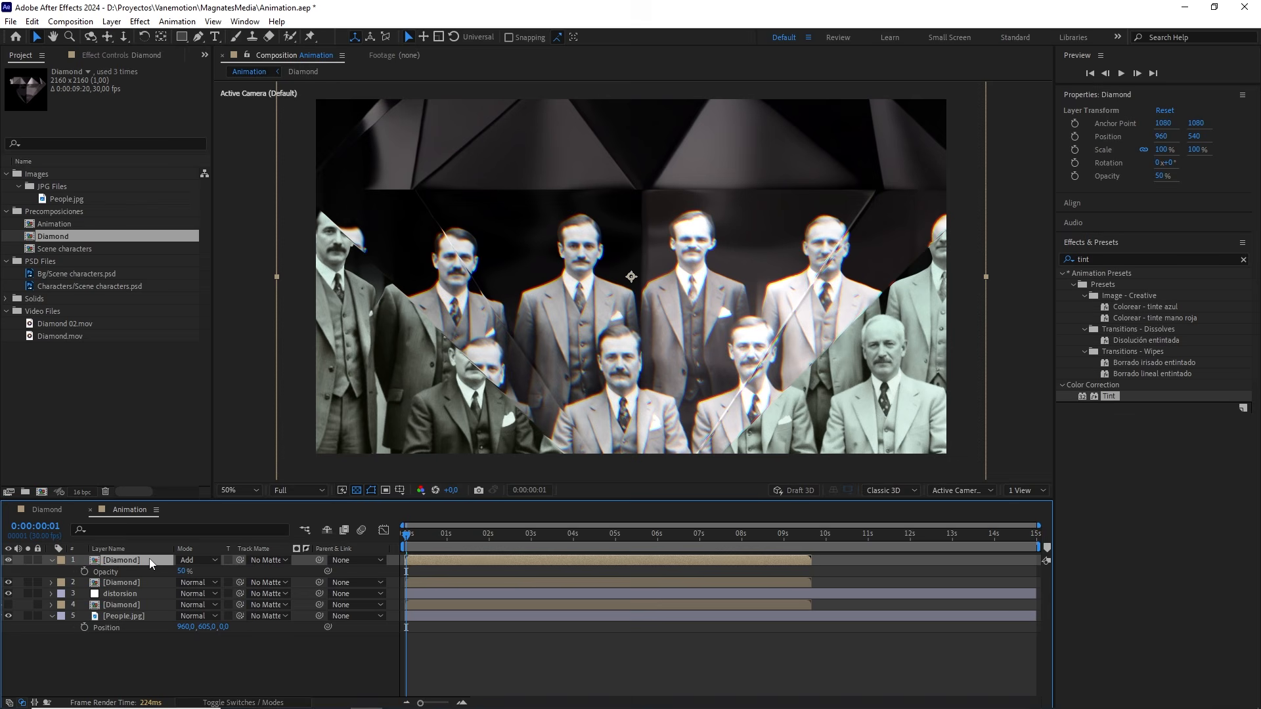
Step: Compare the image with the topmost Diamond layer hidden and shown, and inspect the blended facets from 0:00:00:00
click(9, 561)
click(9, 560)
mouse_move(414, 536)
mouse_down()
mouse_move(507, 525)
mouse_move(392, 547)
mouse_up()
scroll(672, 251, up, 1)
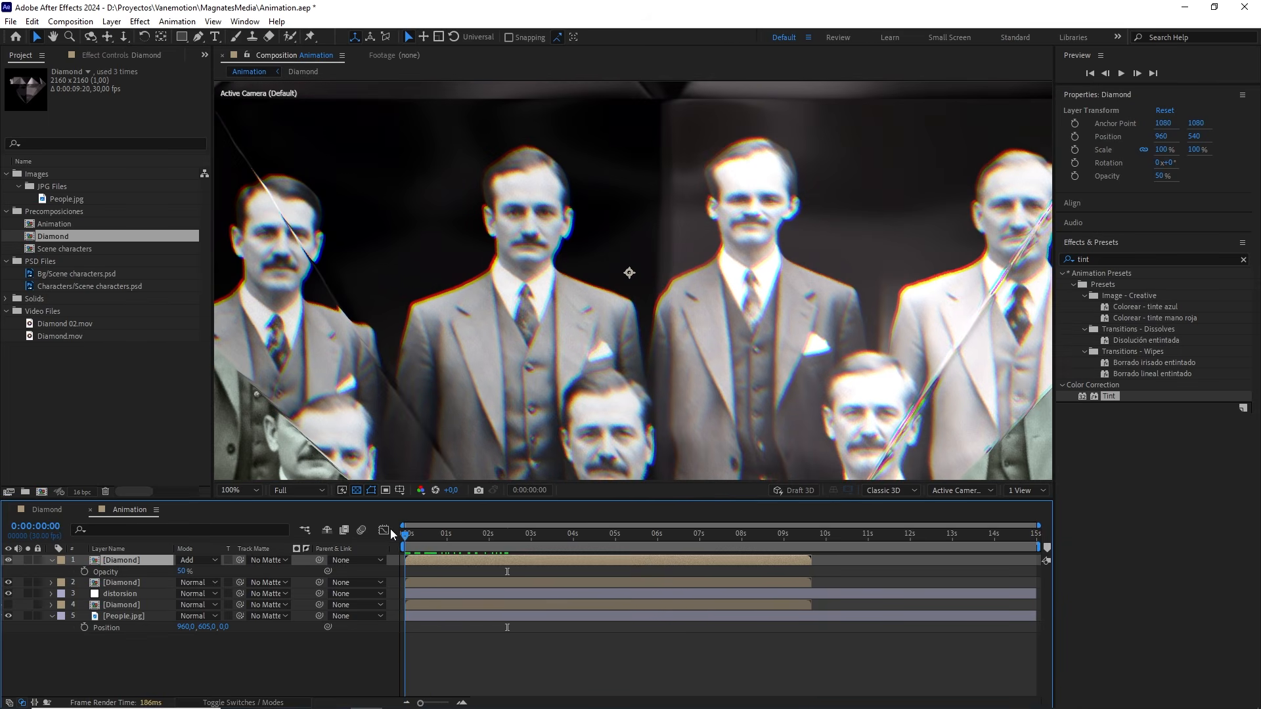
scroll(530, 375, down, 2)
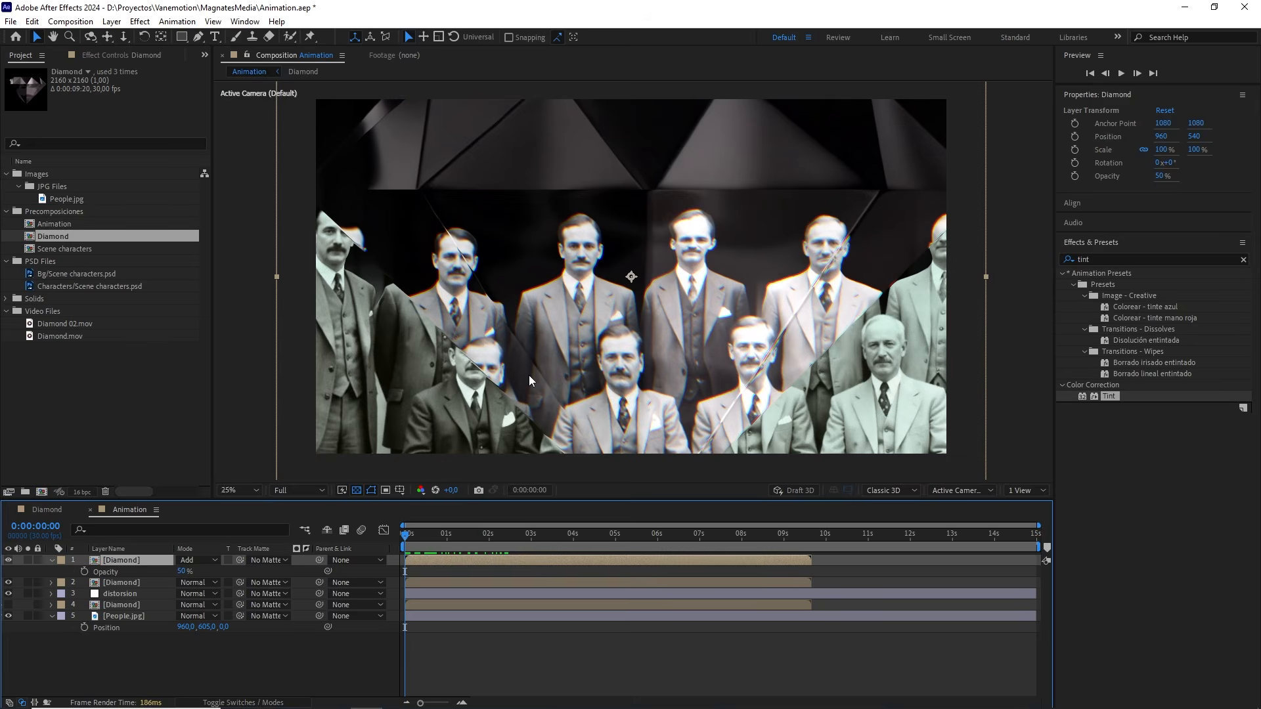
key(space)
drag(509, 376, 500, 367)
Step: Create a One-Node Camera with the 35mm preset in the Animation composition
click(273, 658)
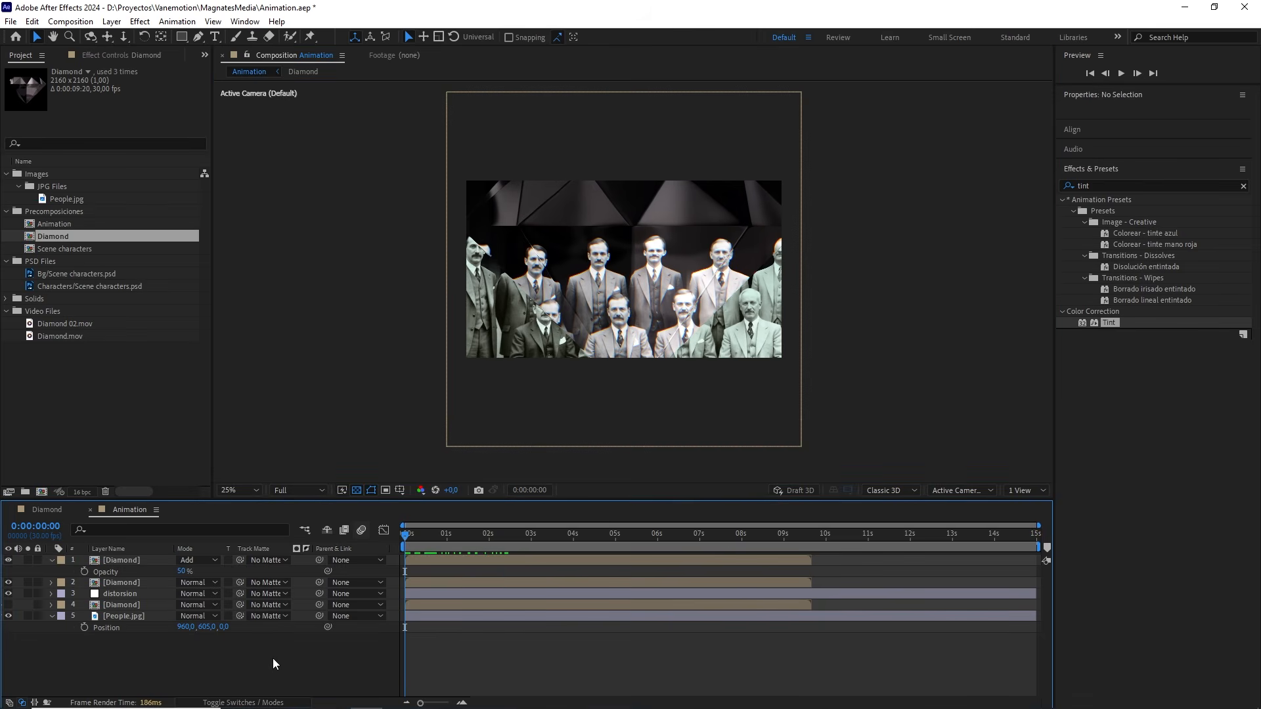
right_click(274, 658)
mouse_move(368, 501)
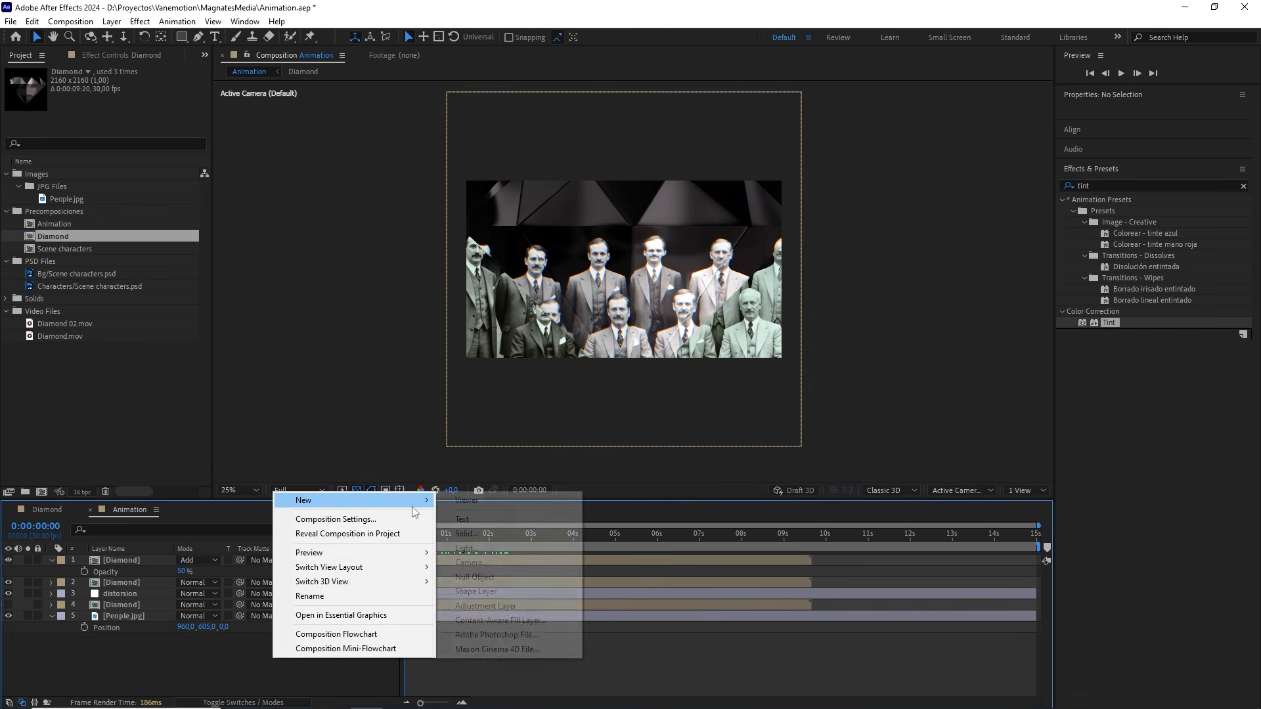
click(470, 564)
click(691, 268)
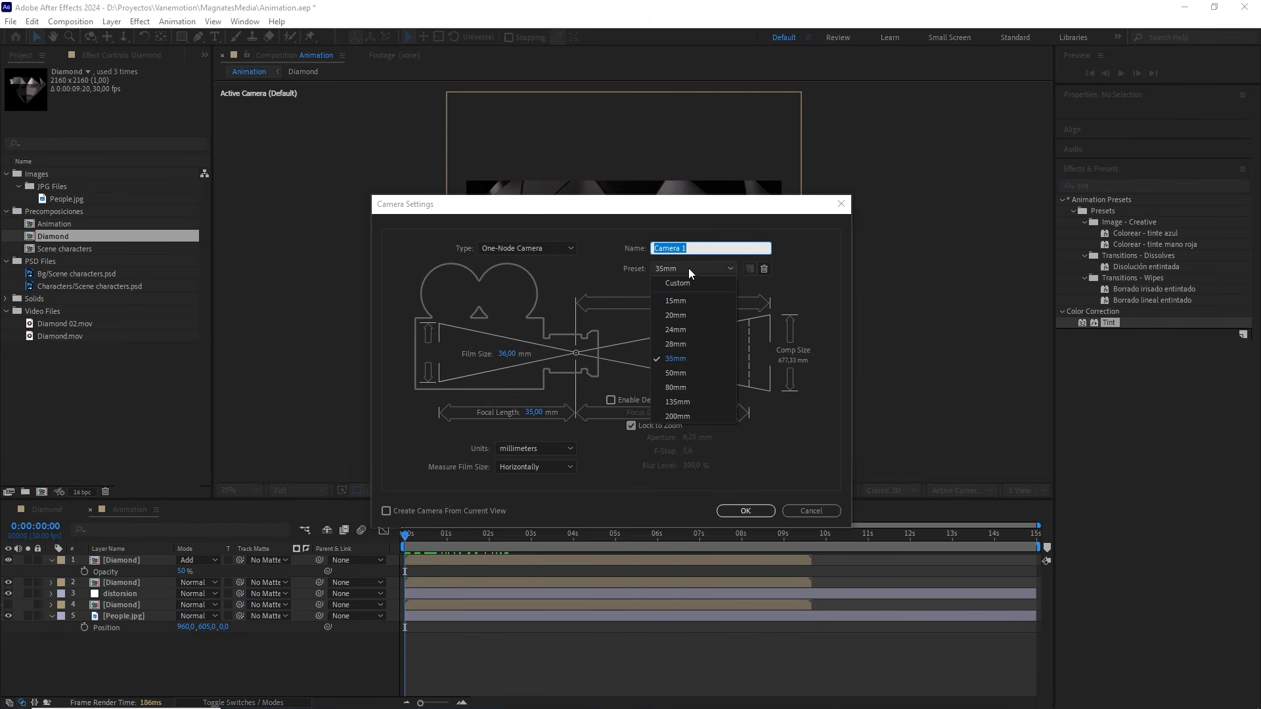
click(687, 357)
click(524, 250)
click(514, 263)
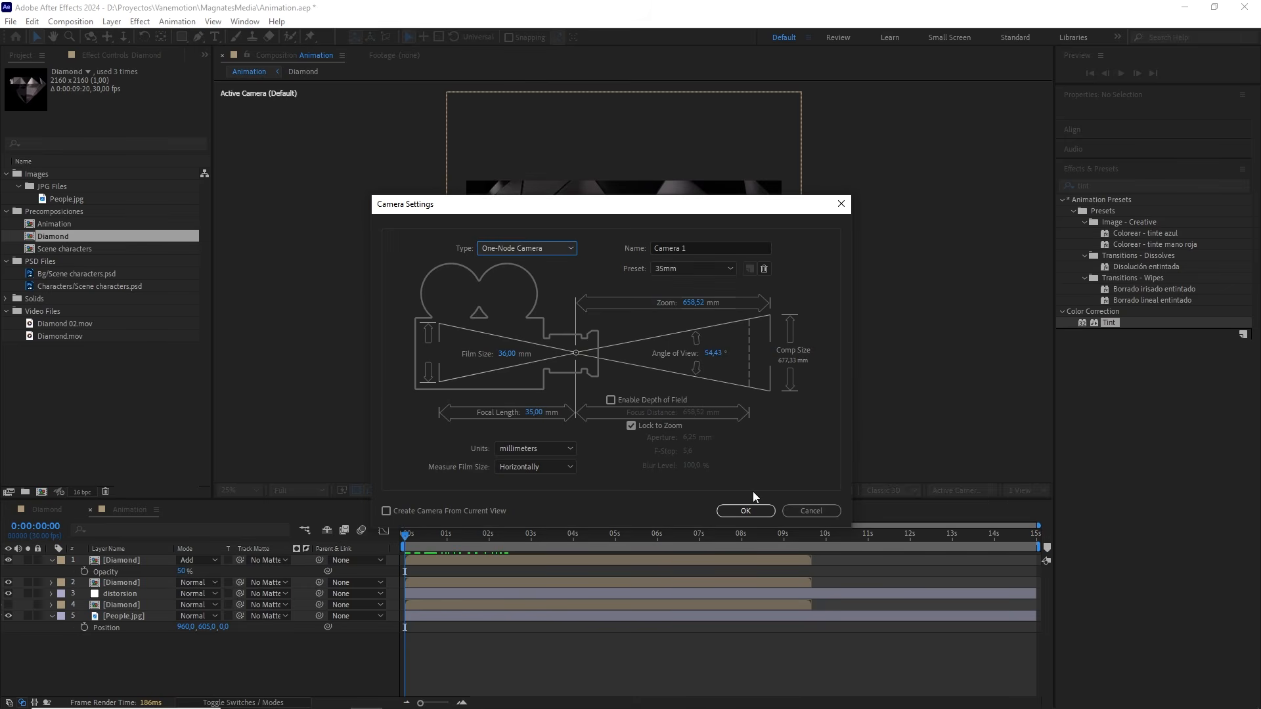
click(747, 511)
Step: Add a null object as a 3D layer and parent Camera 1 to it
right_click(279, 679)
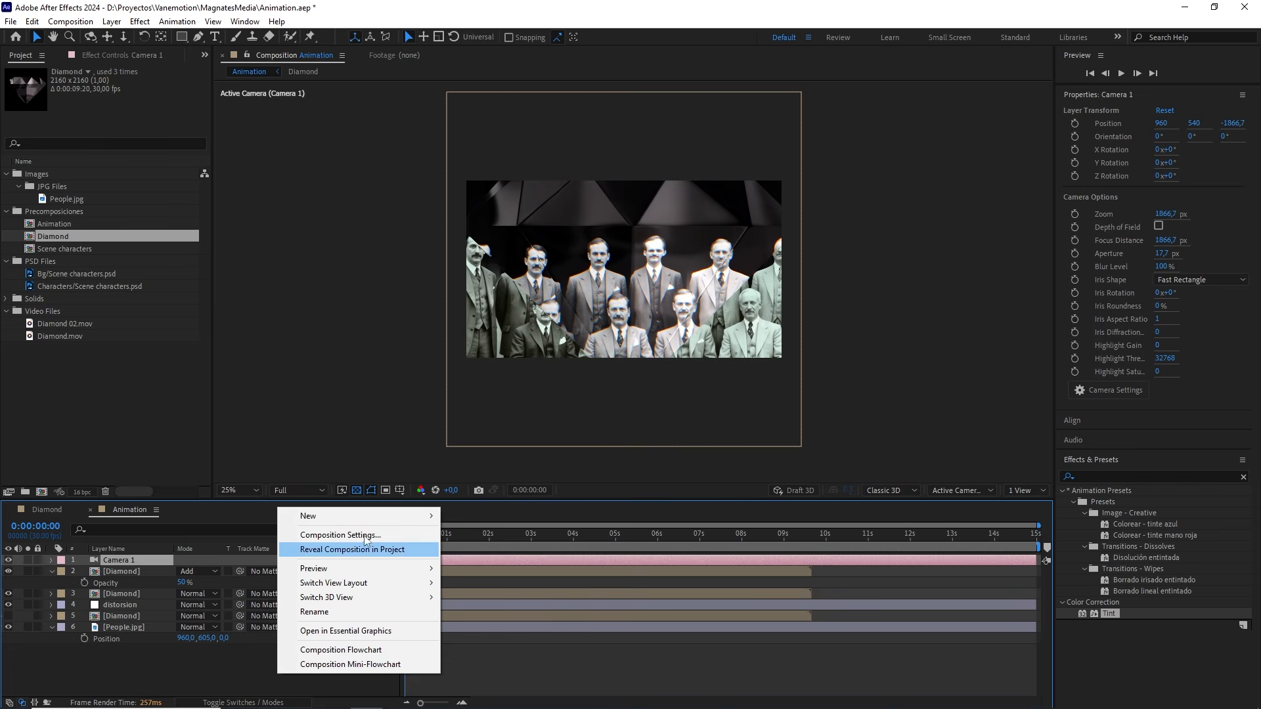
mouse_move(378, 519)
click(506, 594)
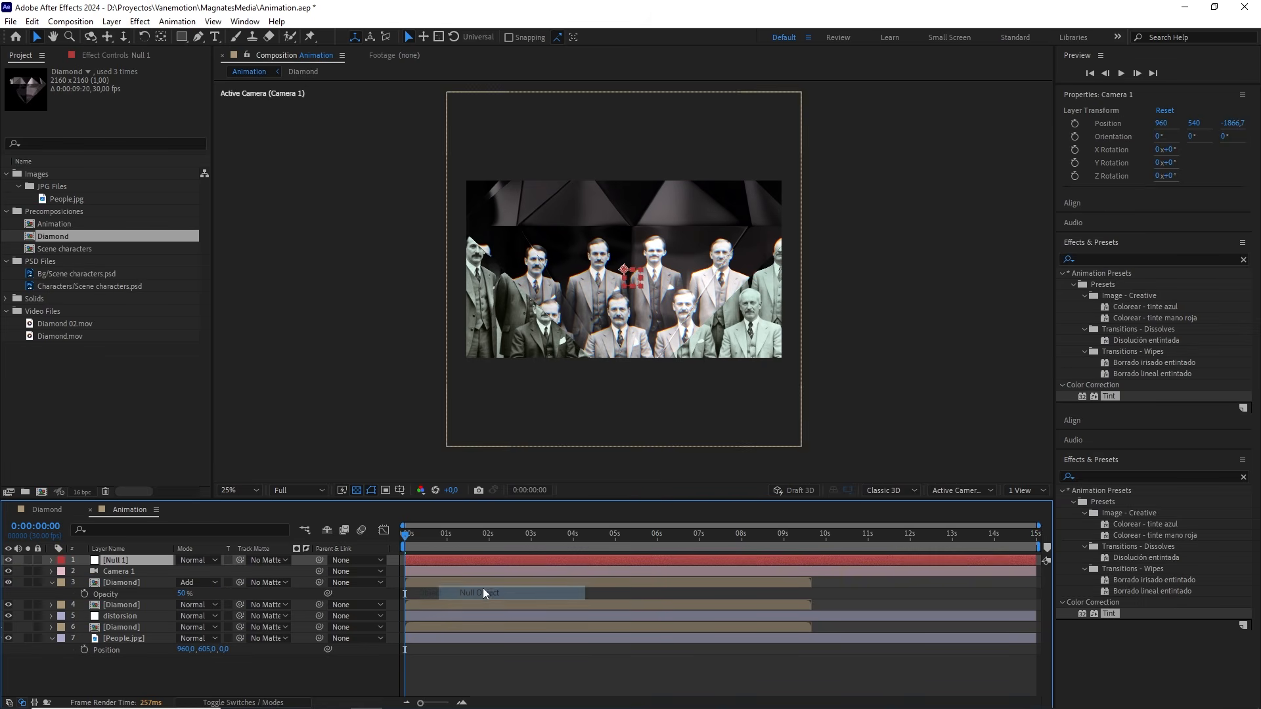
key(F4)
click(249, 561)
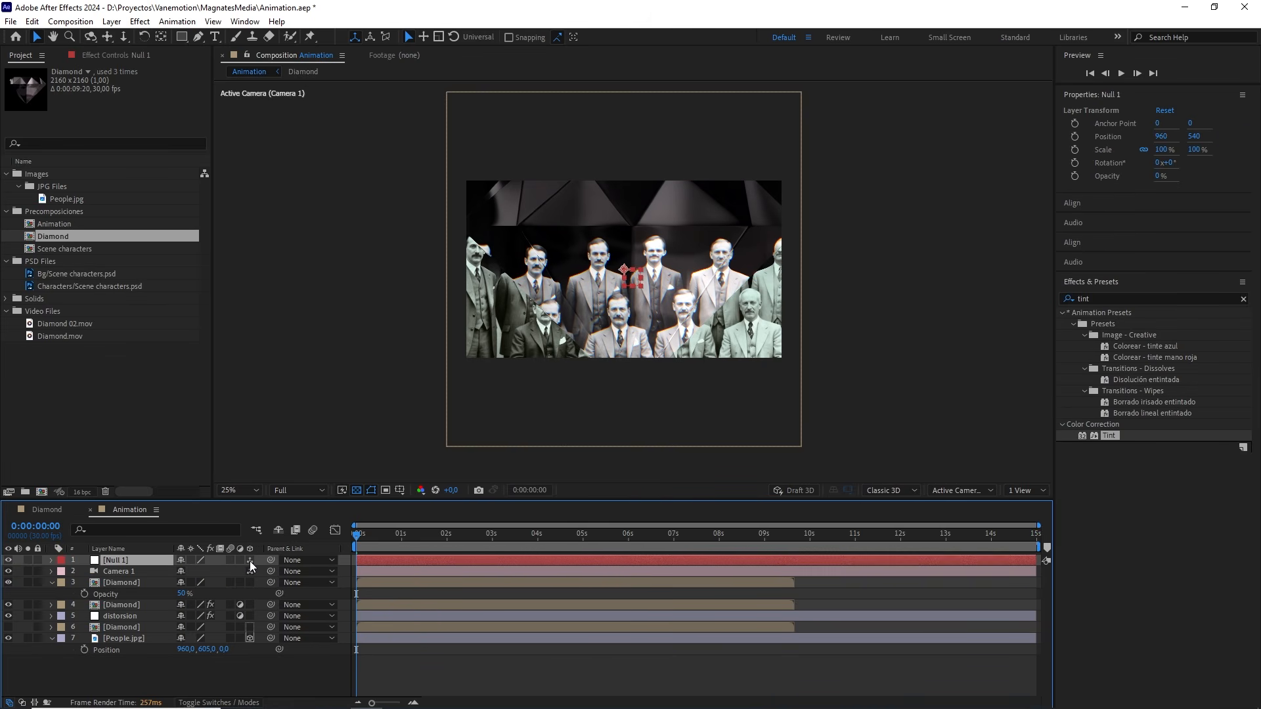
click(132, 571)
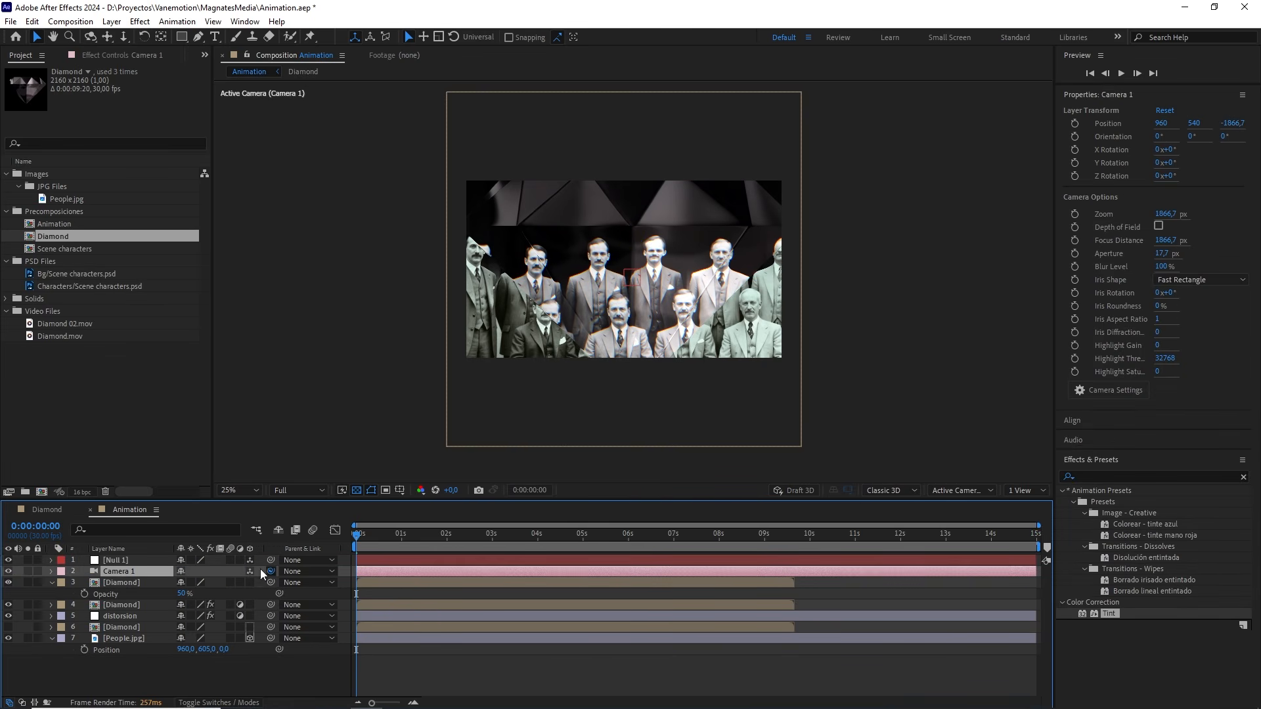
drag(271, 571, 152, 563)
Step: Set a starting Position keyframe on the null at 0:00:00:00
click(151, 558)
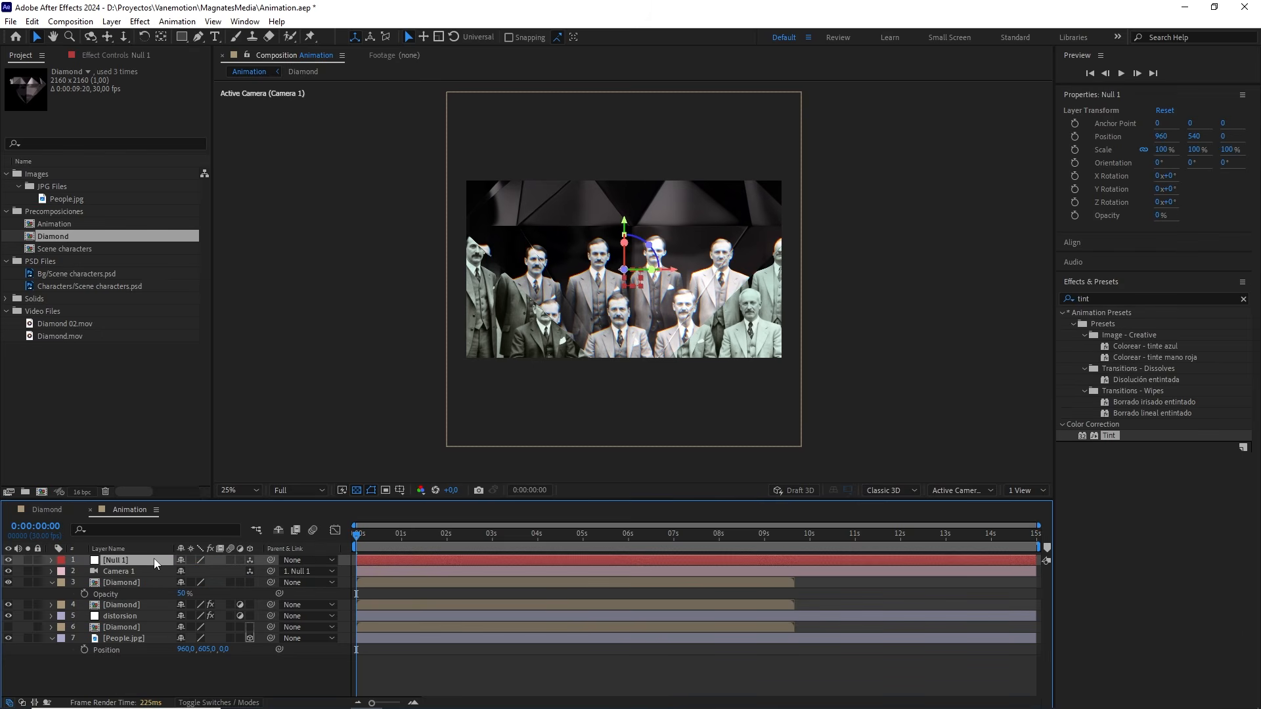
drag(410, 533, 362, 535)
key(p)
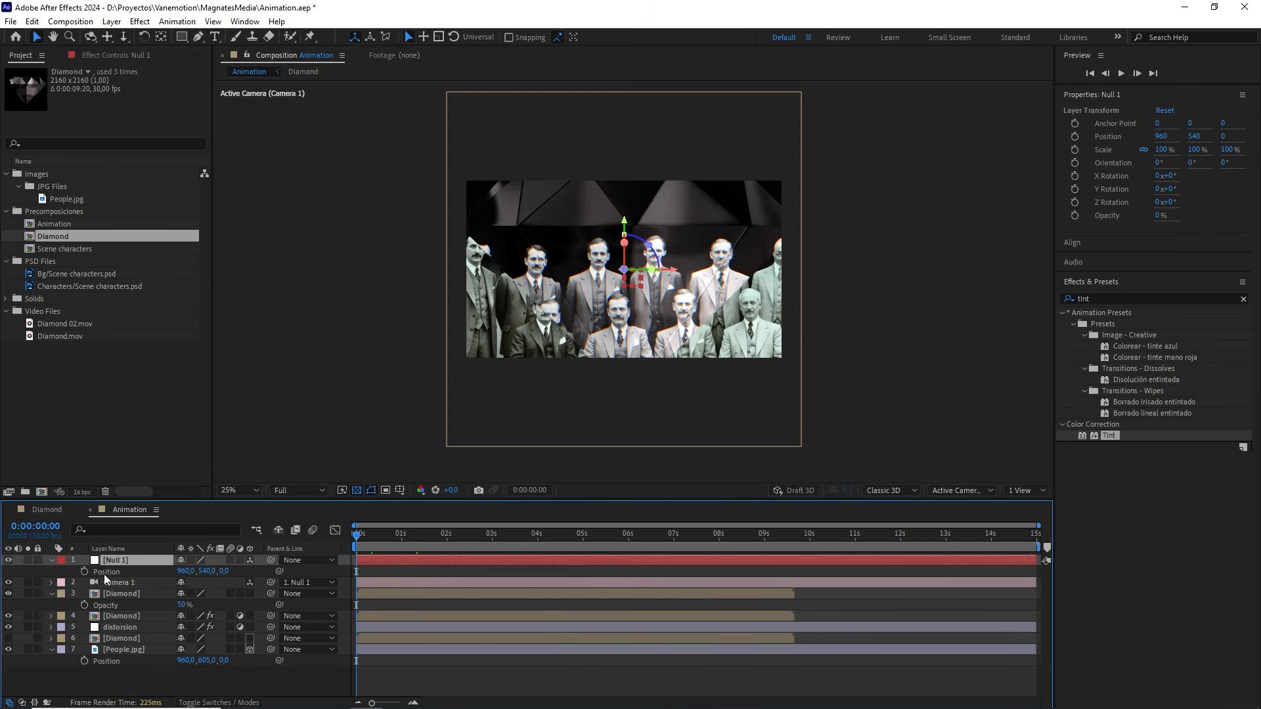
click(85, 571)
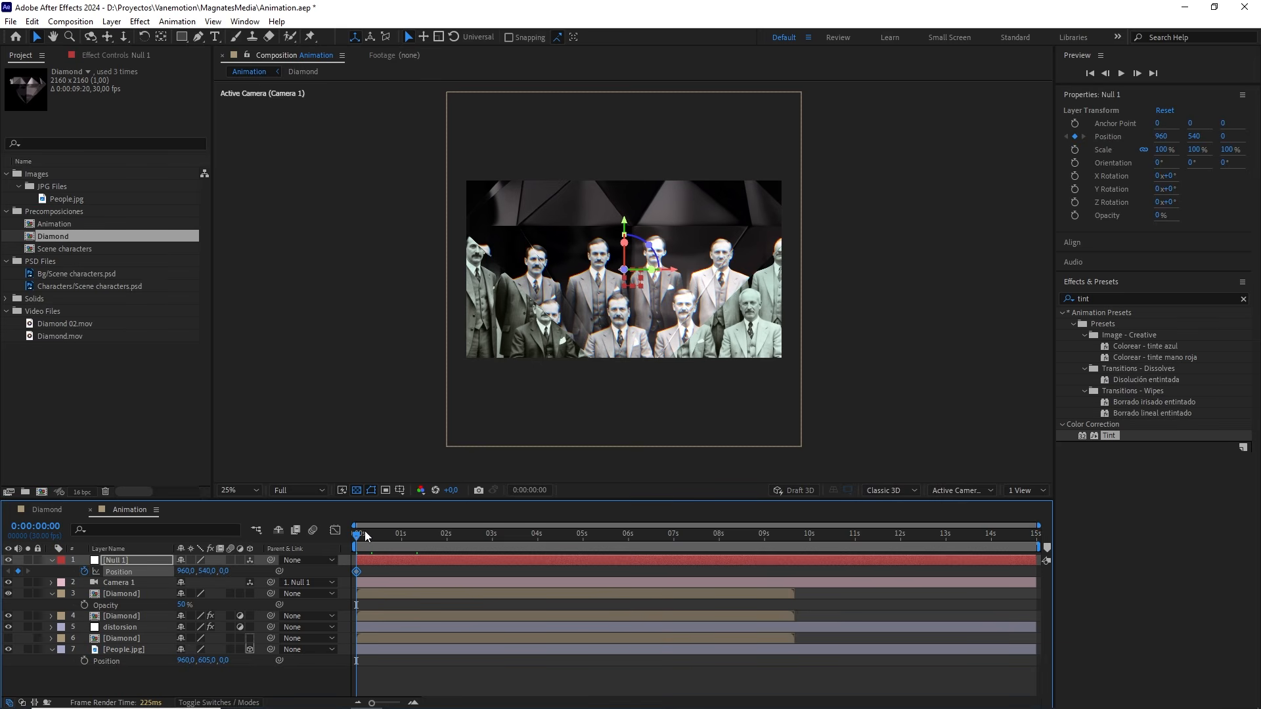
Step: At 0:00:05:10, switch to Custom View 1 and pull the null away from the photo to a Z position of about -2125
drag(366, 537, 598, 550)
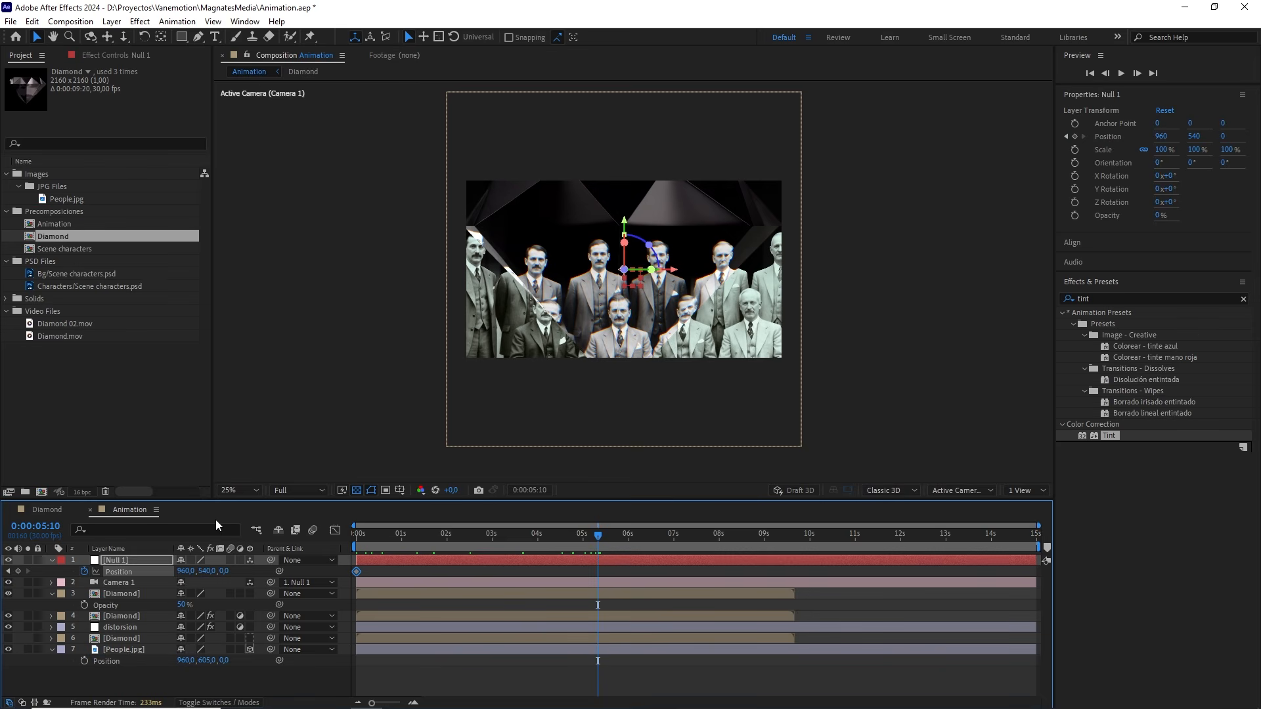
click(968, 490)
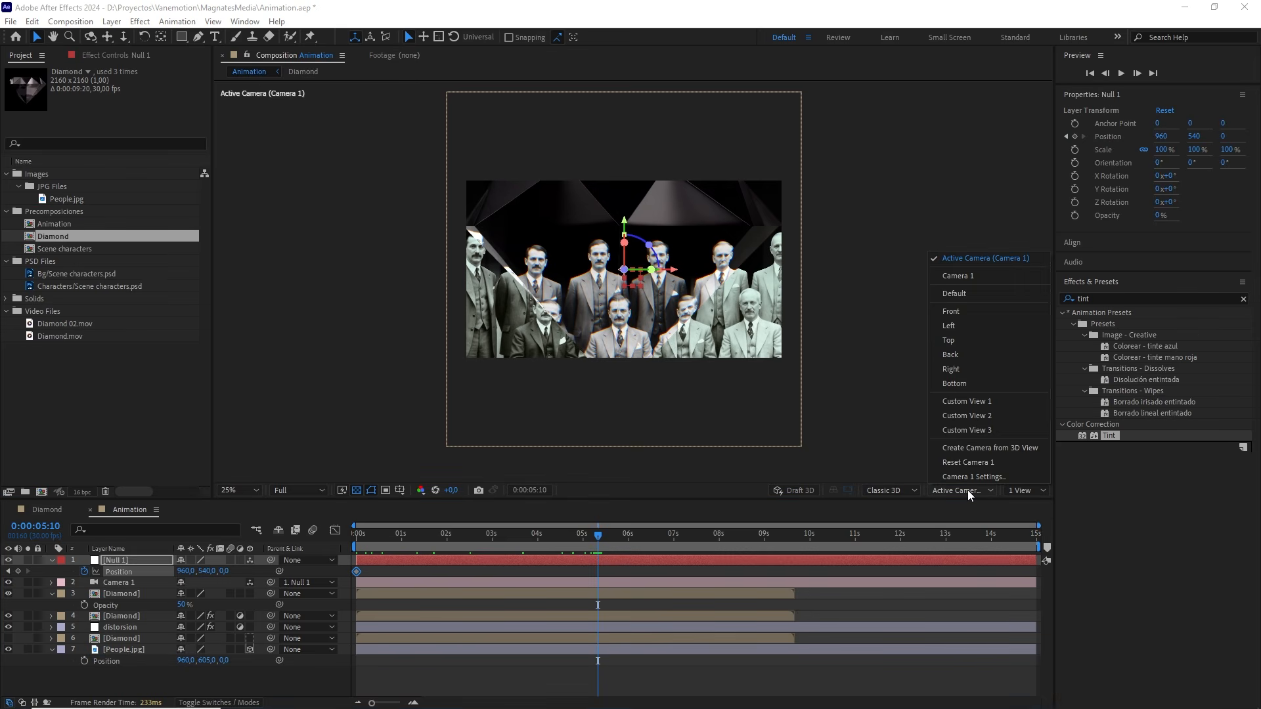
click(969, 403)
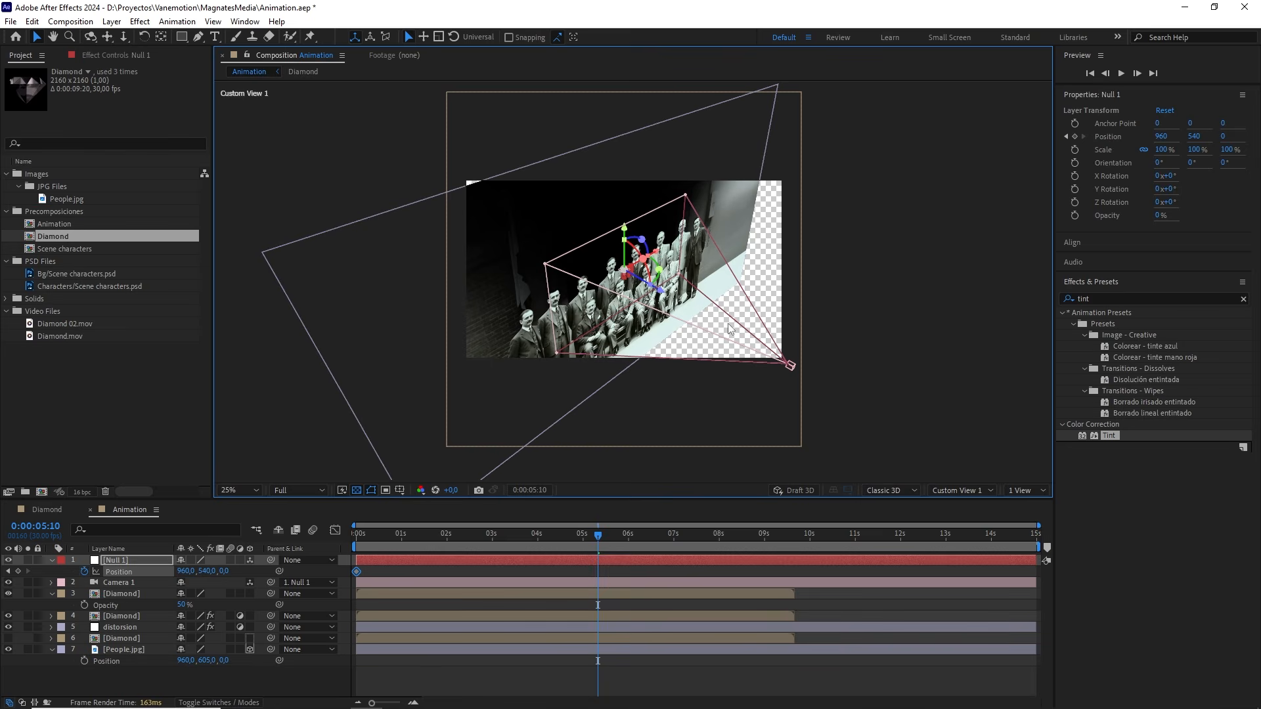
drag(728, 326, 672, 264)
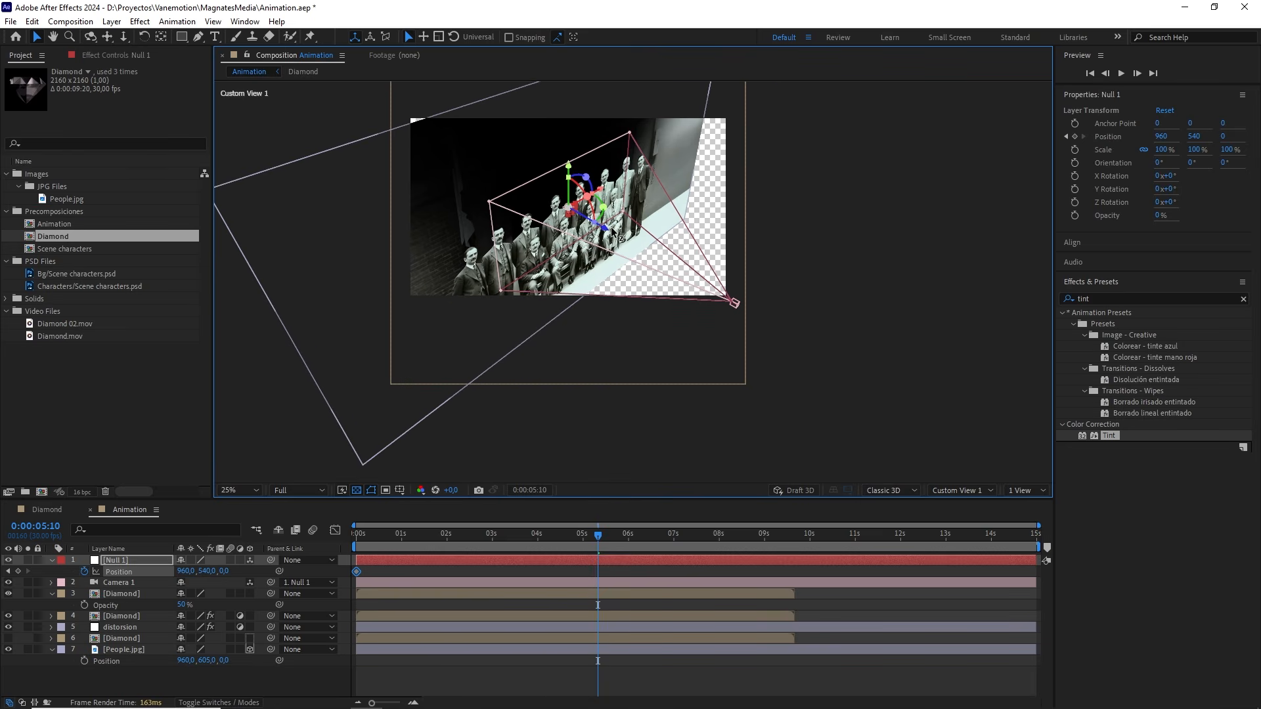
drag(611, 230, 812, 363)
key(comma)
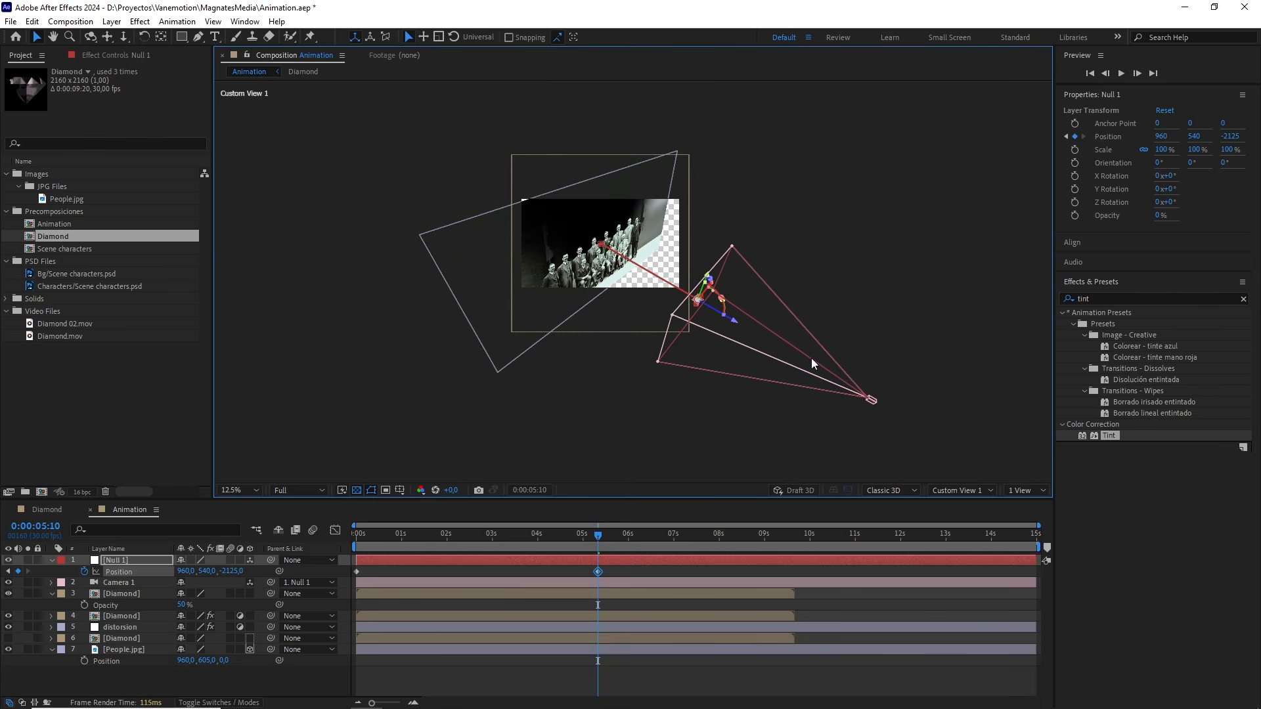
Step: Set the null's Z position to -3320 and apply Easy Ease to both Position keyframes
click(233, 572)
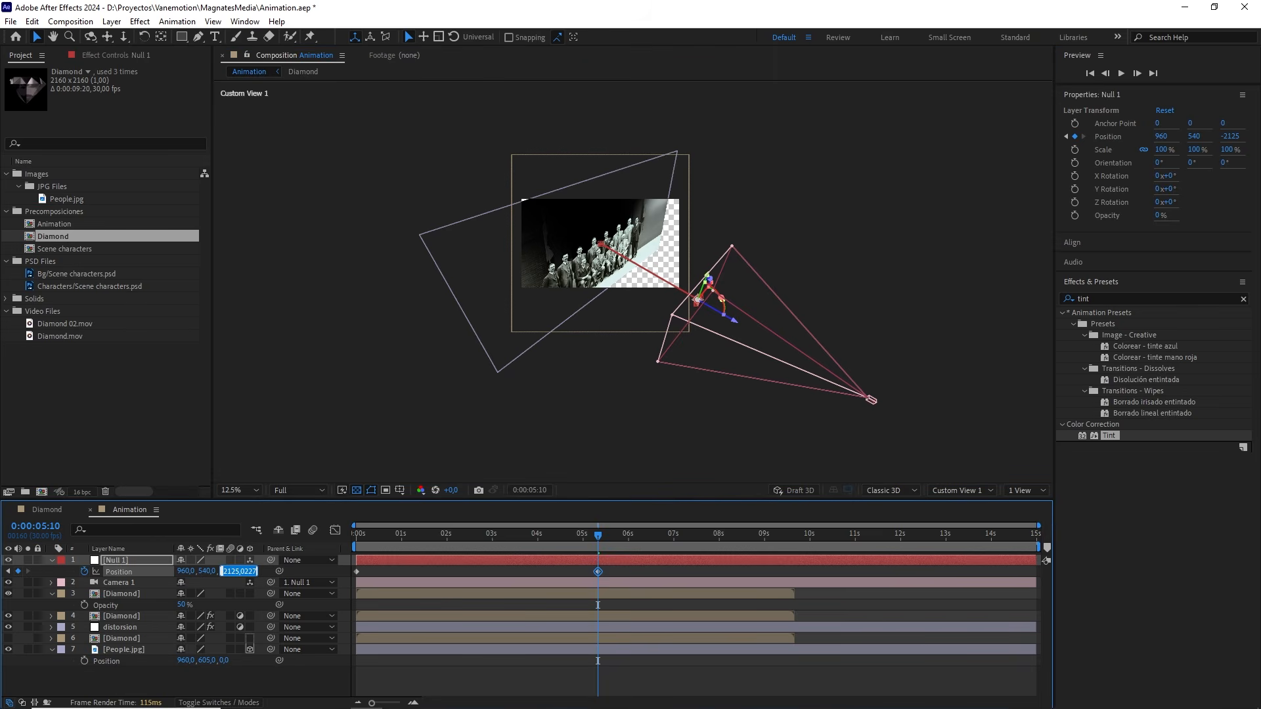
text(-3320)
key(Return)
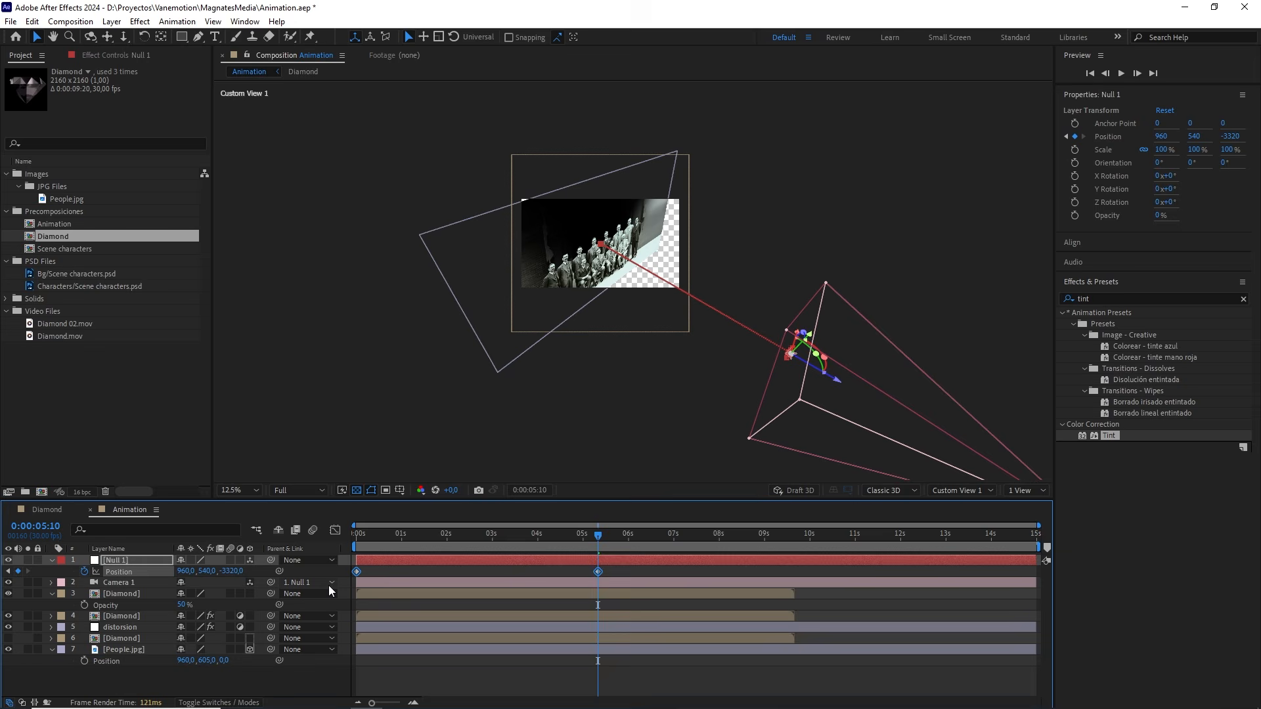
key(F9)
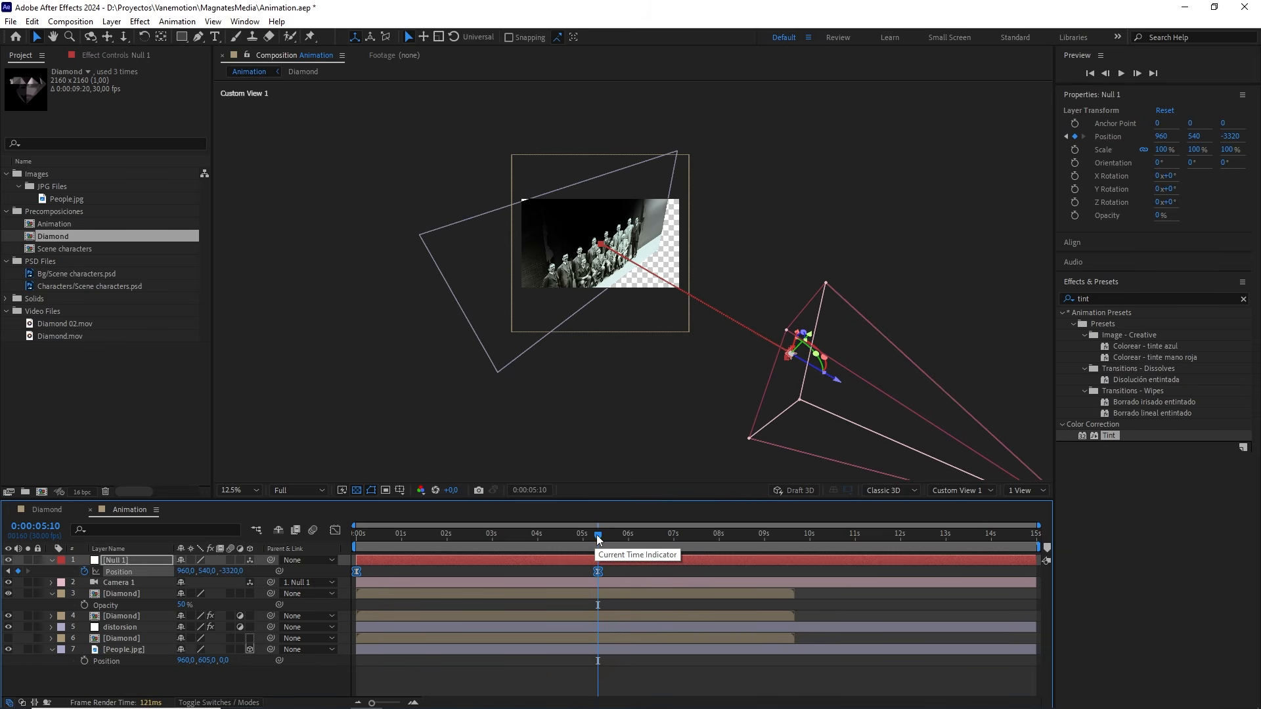
Step: Preview the camera move around 0:00:05:10 and return the viewer to Active Camera (Camera 1)
mouse_move(598, 540)
mouse_down()
mouse_move(360, 538)
mouse_move(591, 539)
mouse_up()
click(959, 490)
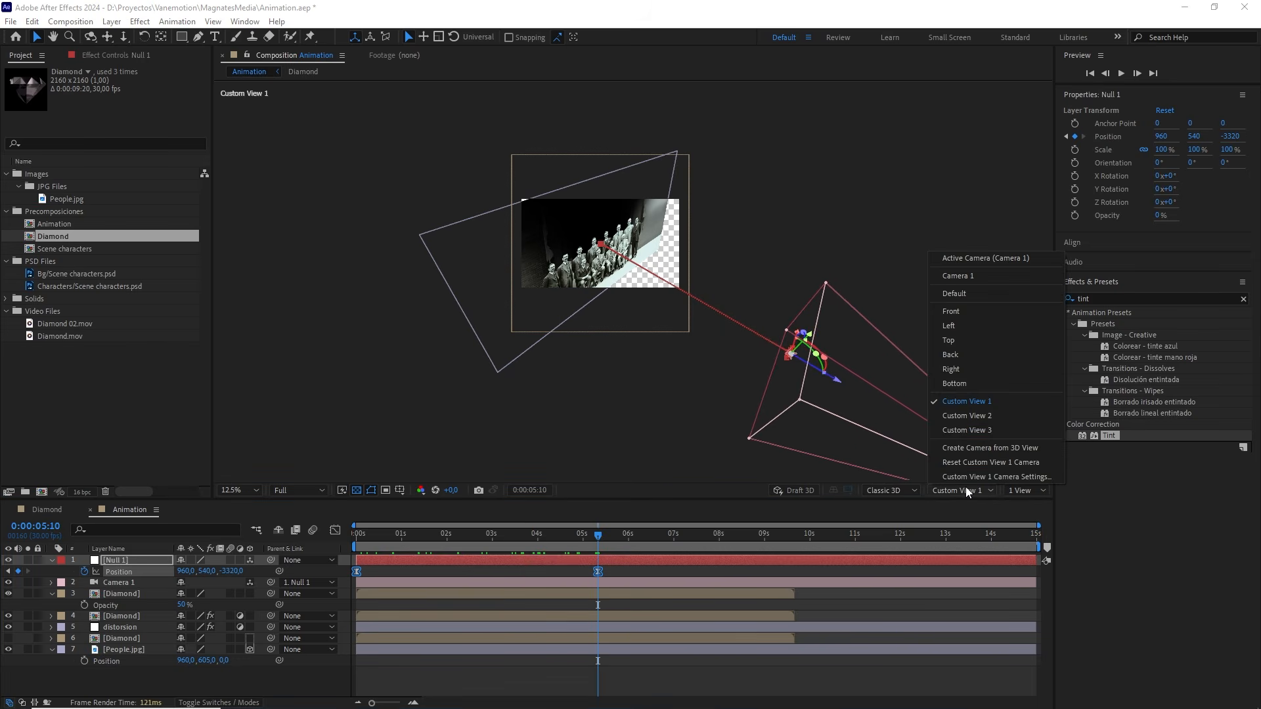
click(982, 260)
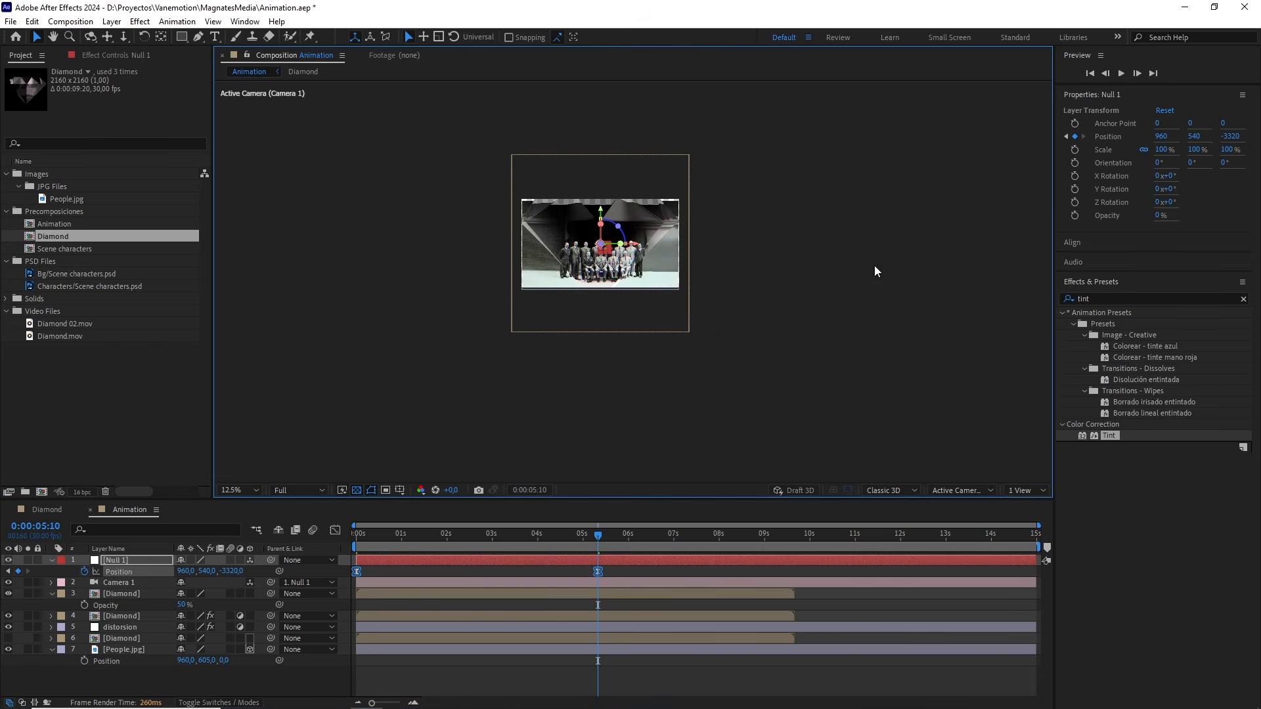
Step: Examine the frame edges and the area around the diamond up close at 0:00:05:10
scroll(712, 307, up, 3)
drag(721, 295, 803, 413)
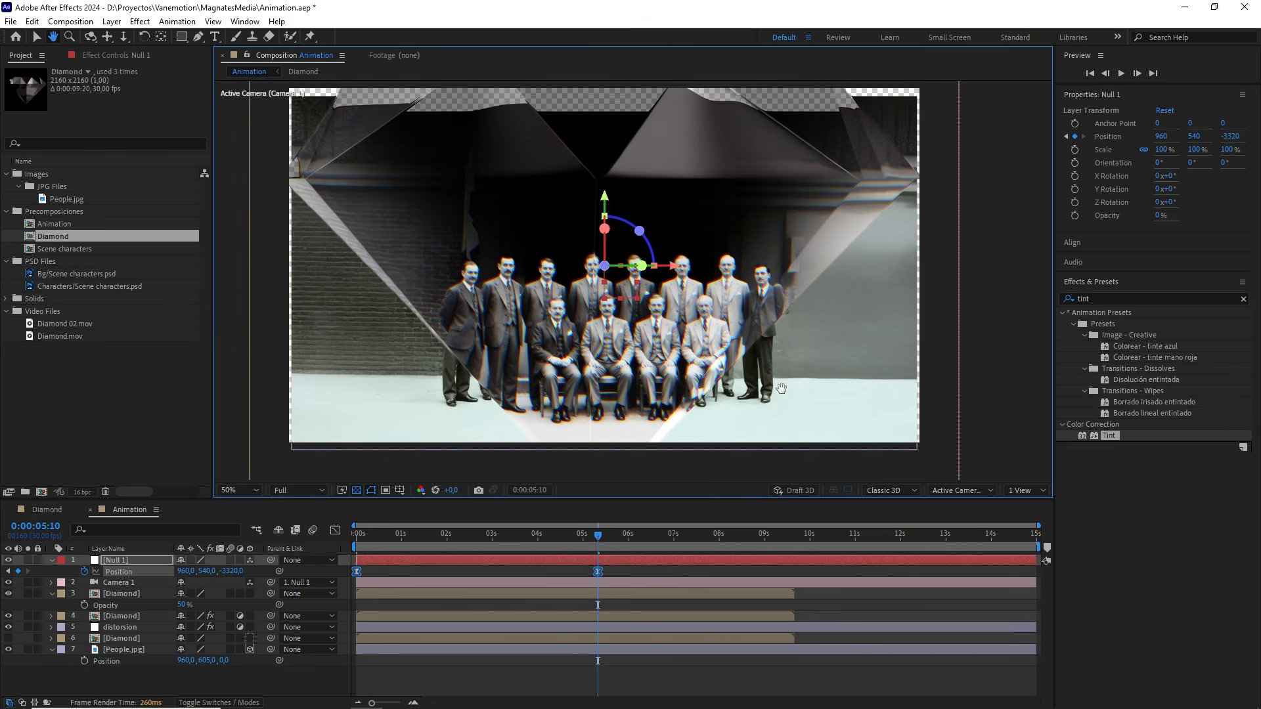
drag(678, 264, 690, 294)
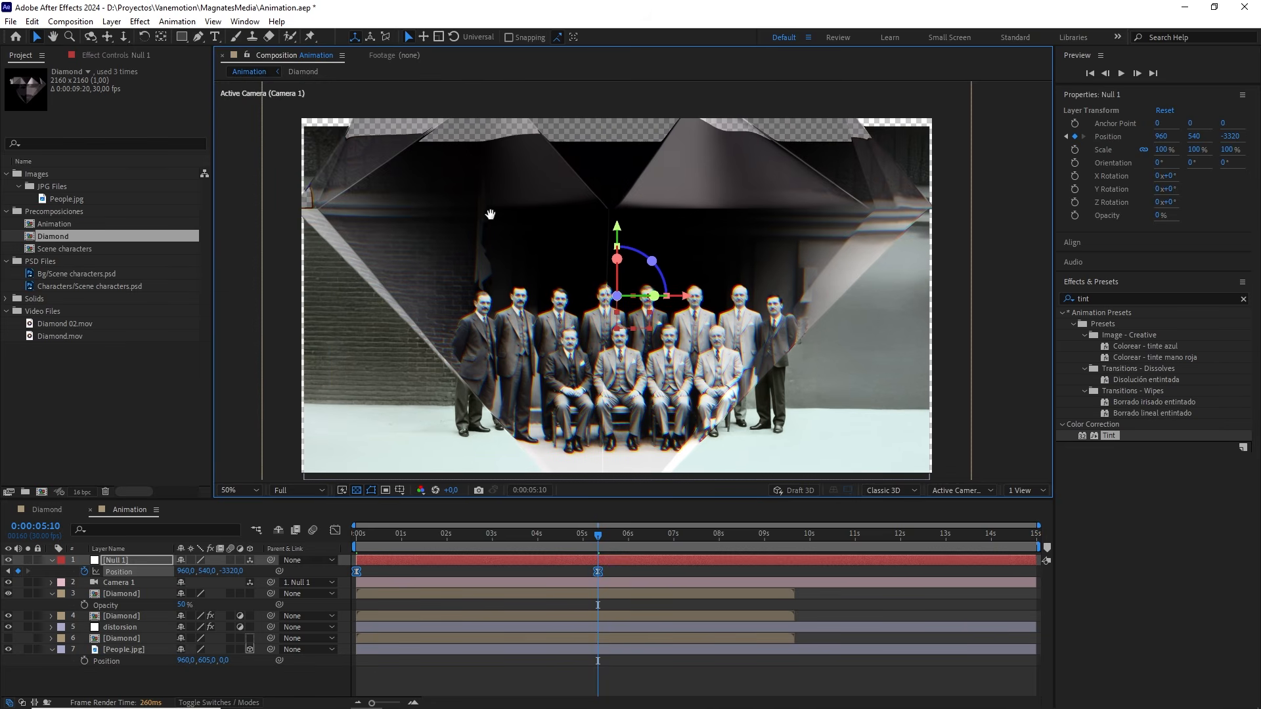
drag(490, 214, 548, 223)
scroll(540, 226, up, 1)
drag(357, 193, 632, 255)
drag(386, 223, 406, 289)
scroll(595, 205, down, 1)
drag(731, 245, 541, 211)
drag(819, 244, 779, 208)
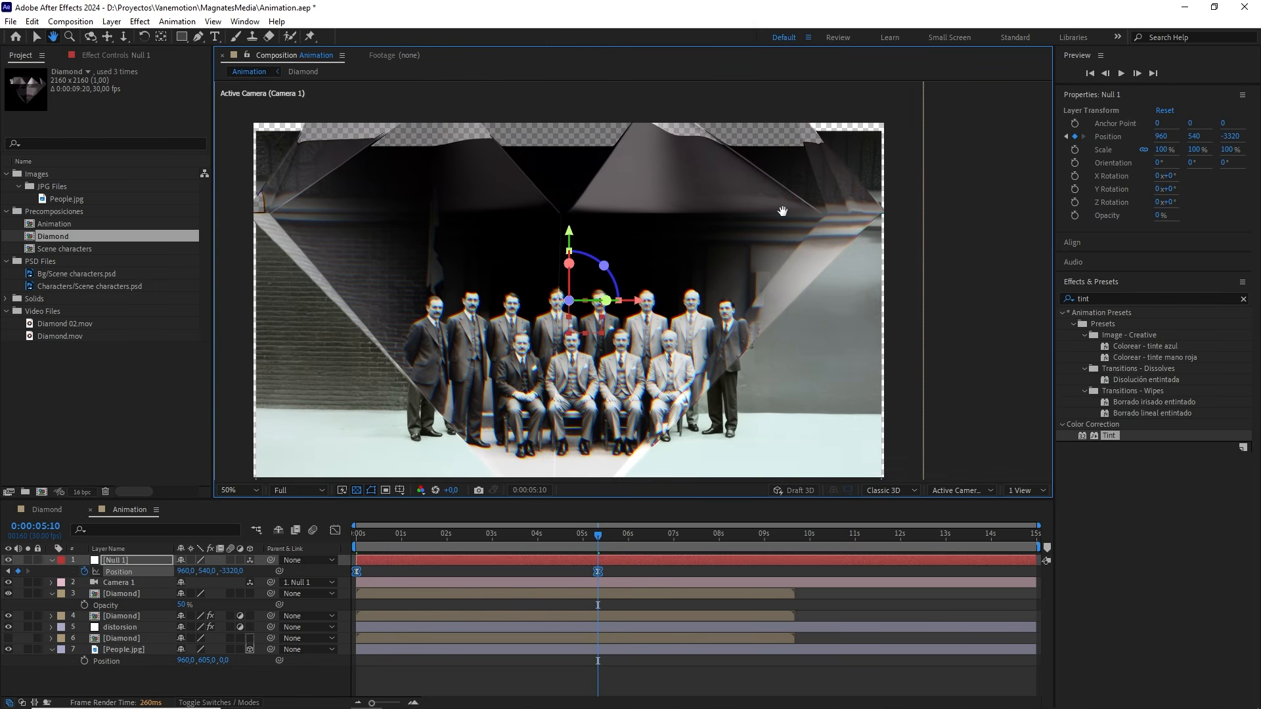
drag(678, 337, 703, 319)
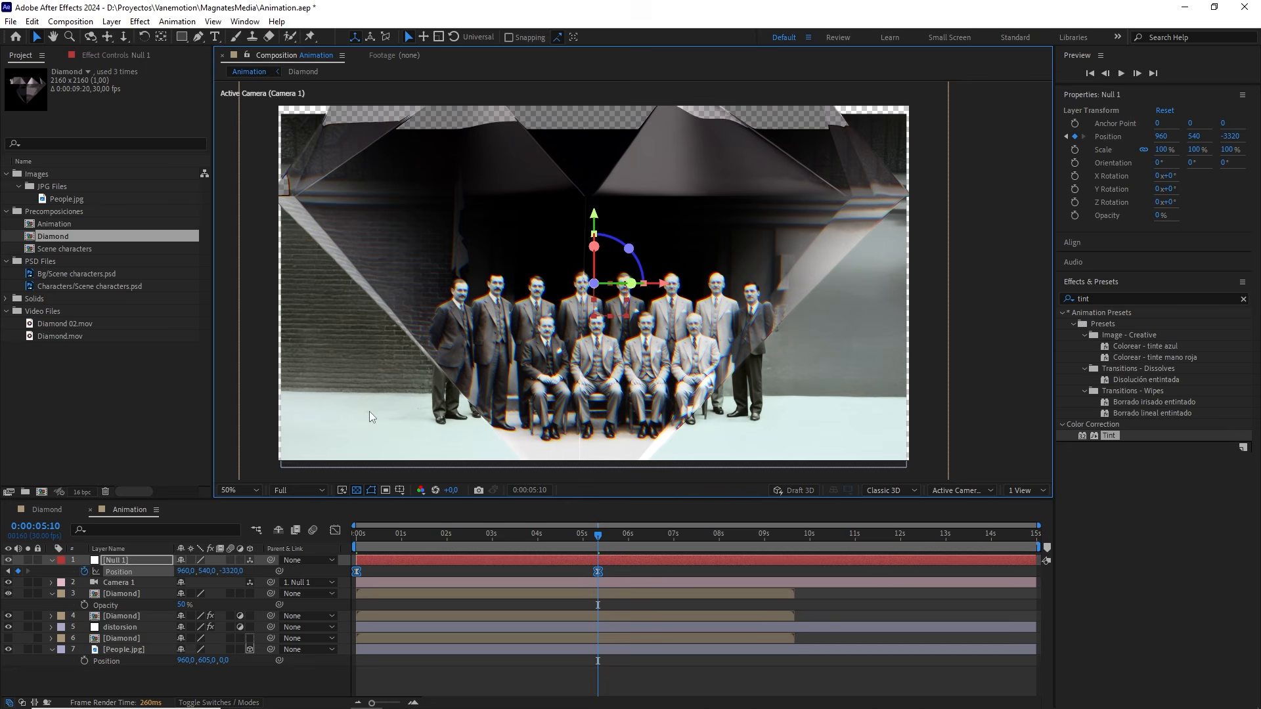
Step: Find the CC RepeTile effect and apply it to the People.jpg layer
click(128, 652)
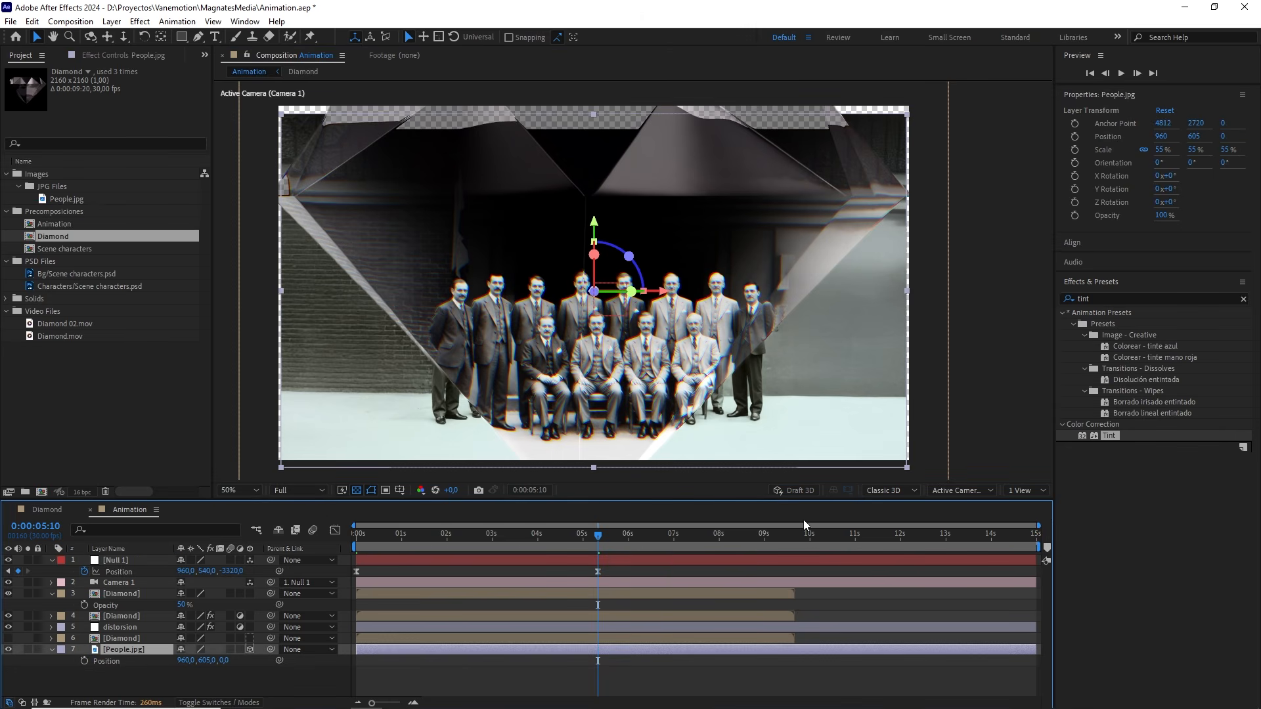
click(1116, 298)
text(cc re)
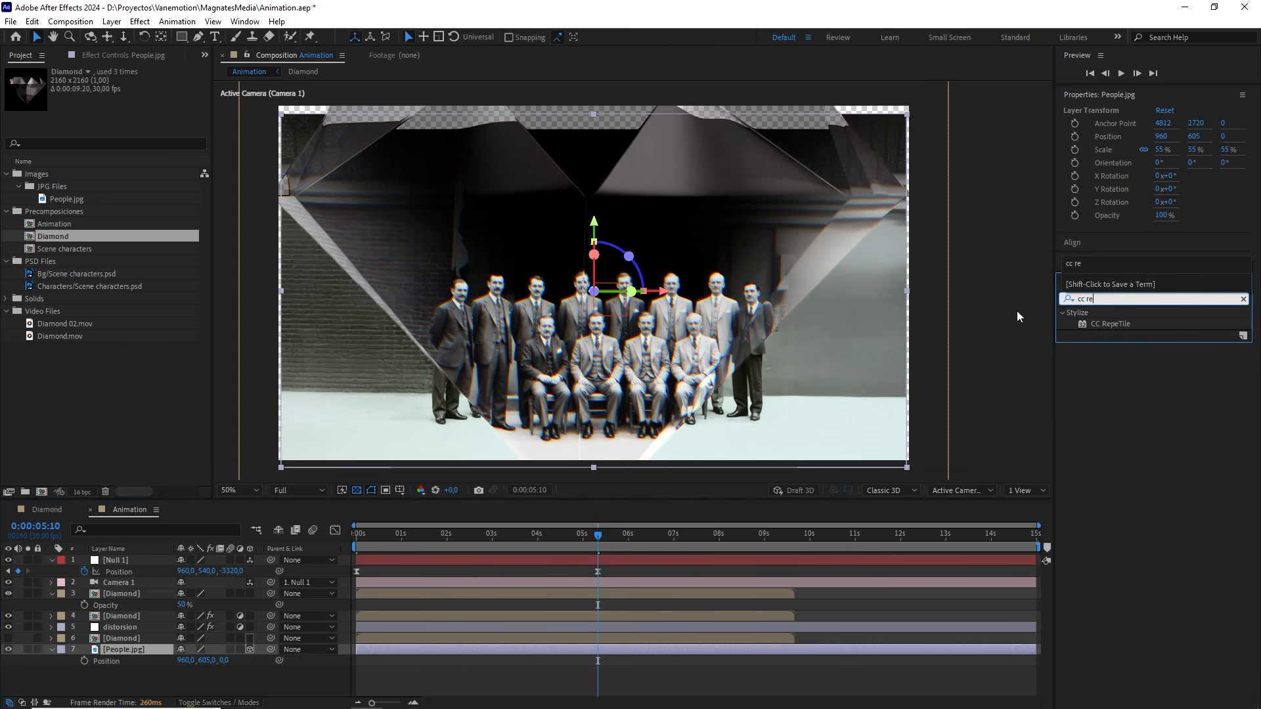
drag(1108, 326, 125, 653)
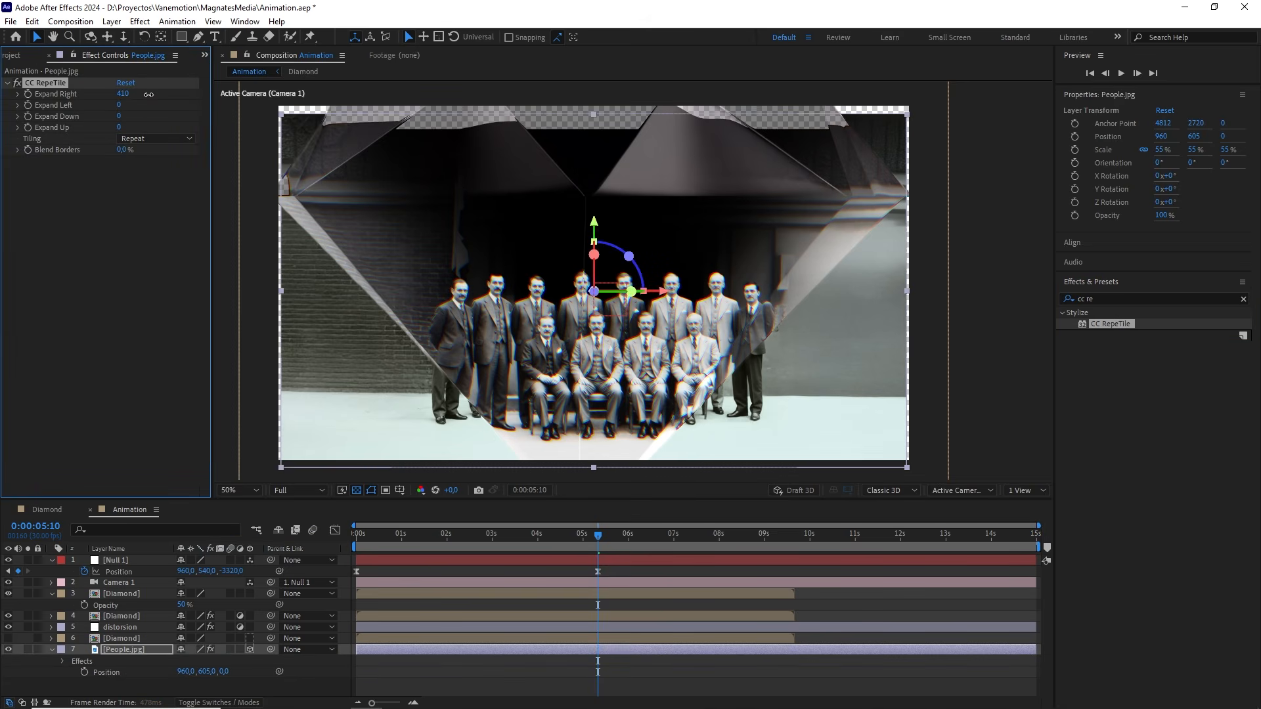
Step: Set People.jpg's CC RepeTile to Expand Right 1140, Left 1490, Down 1930 and Up 1660, with Unfold tiling
drag(149, 95, 127, 132)
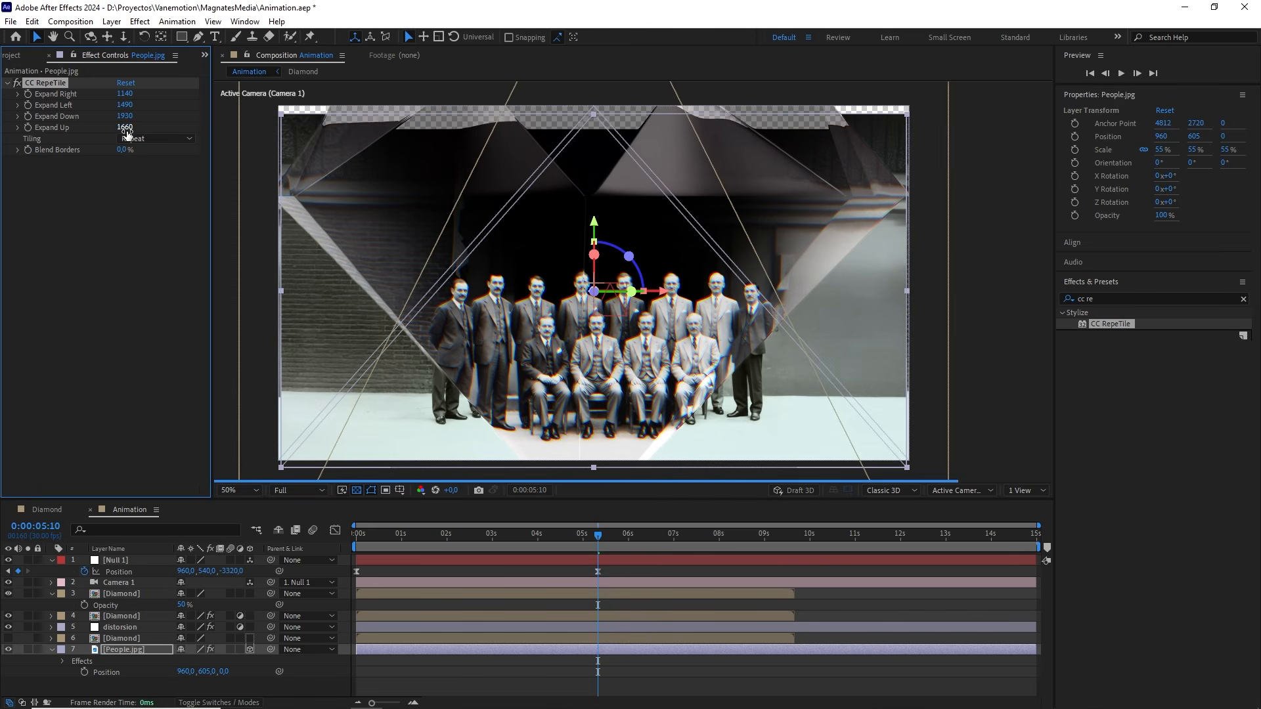
click(156, 138)
click(164, 196)
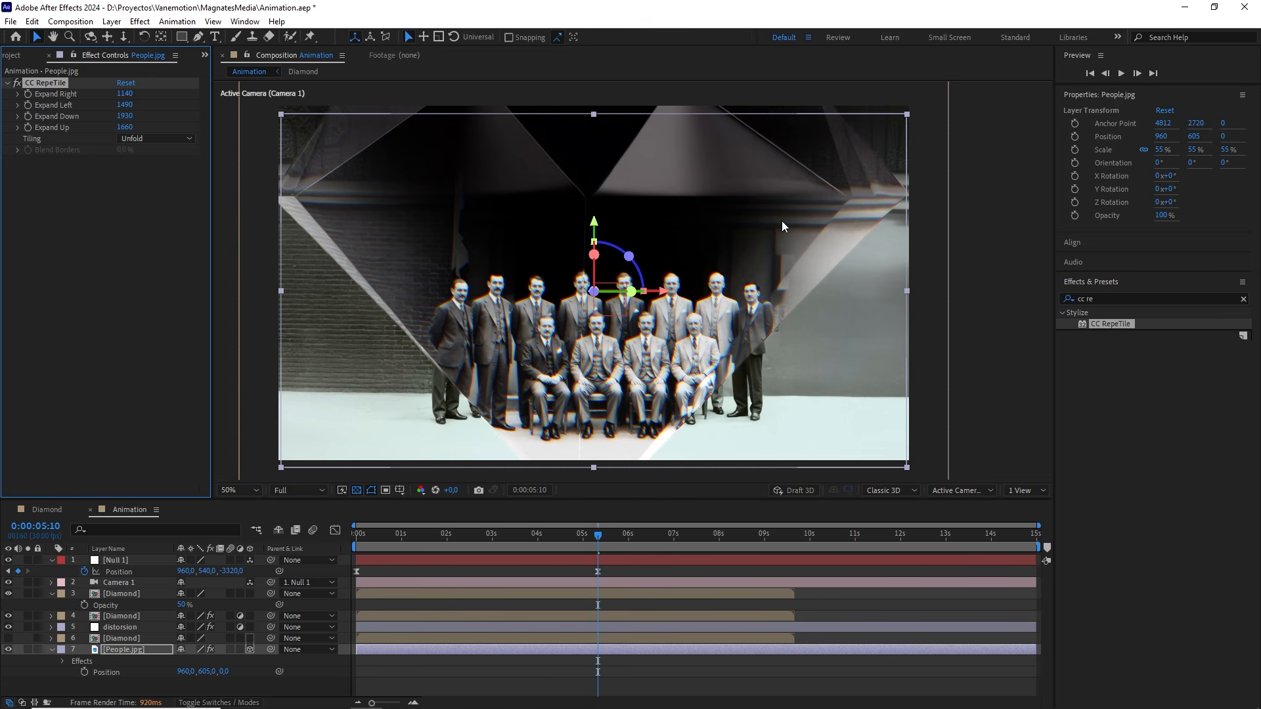
drag(659, 270, 689, 260)
click(260, 271)
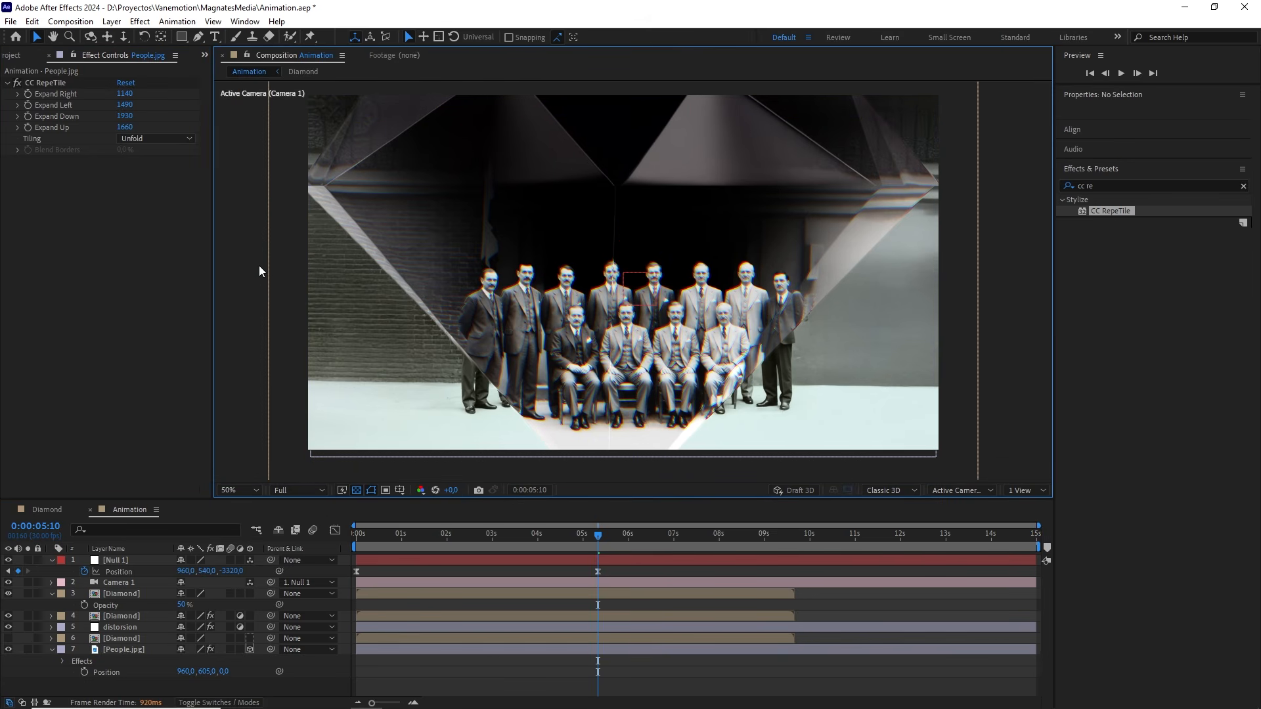
scroll(475, 312, down, 2)
drag(556, 314, 553, 327)
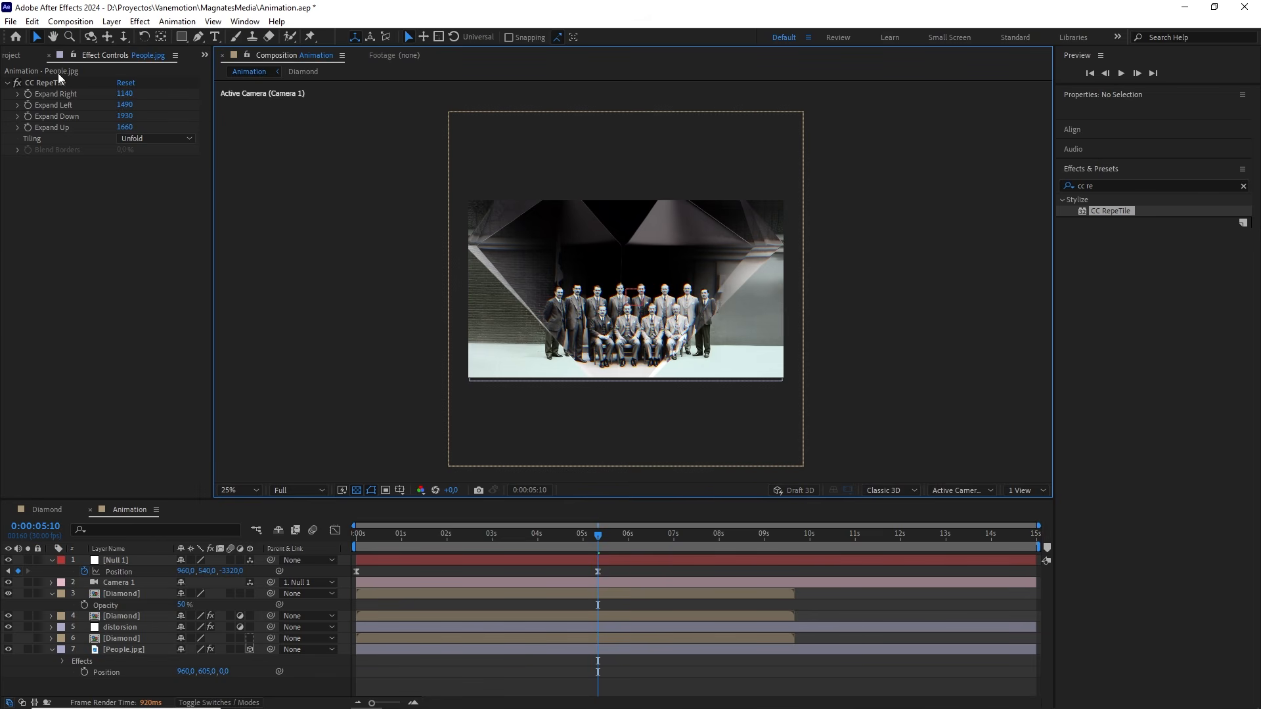
Step: Add Diamond 02.mov to the Animation composition directly below Camera 1 and make it a 3D layer
click(24, 57)
click(98, 326)
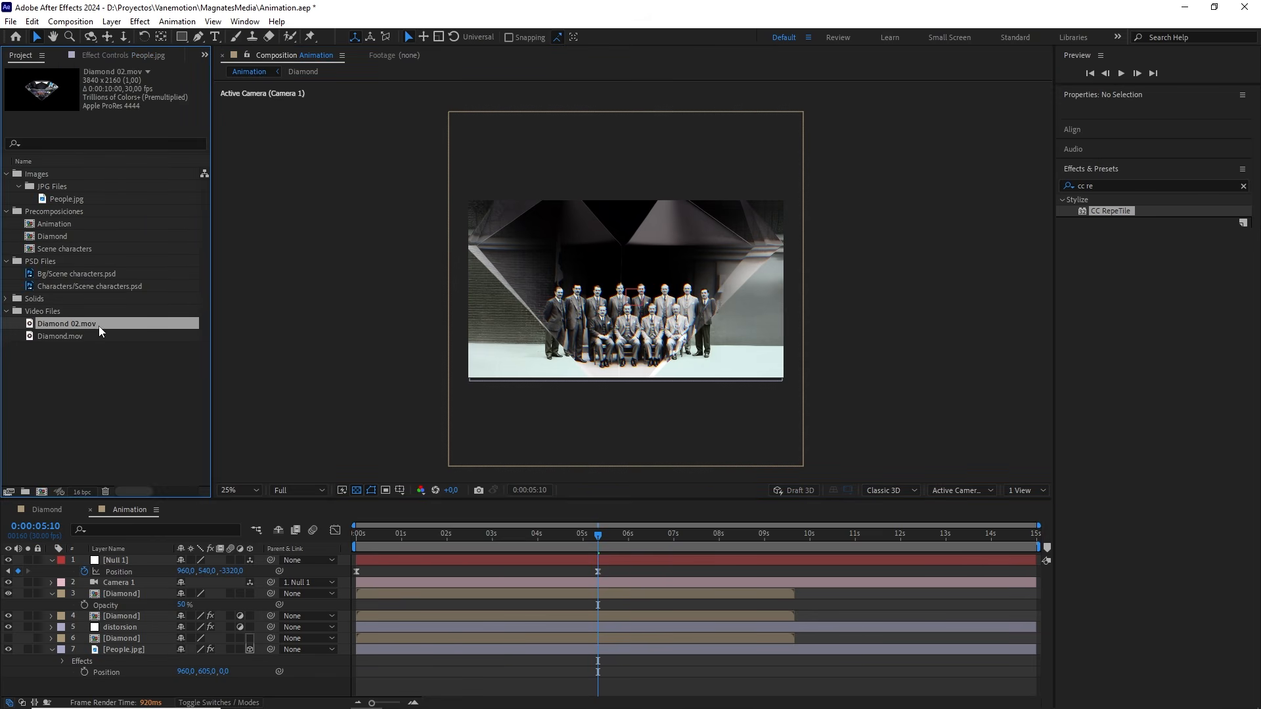
drag(94, 323, 146, 588)
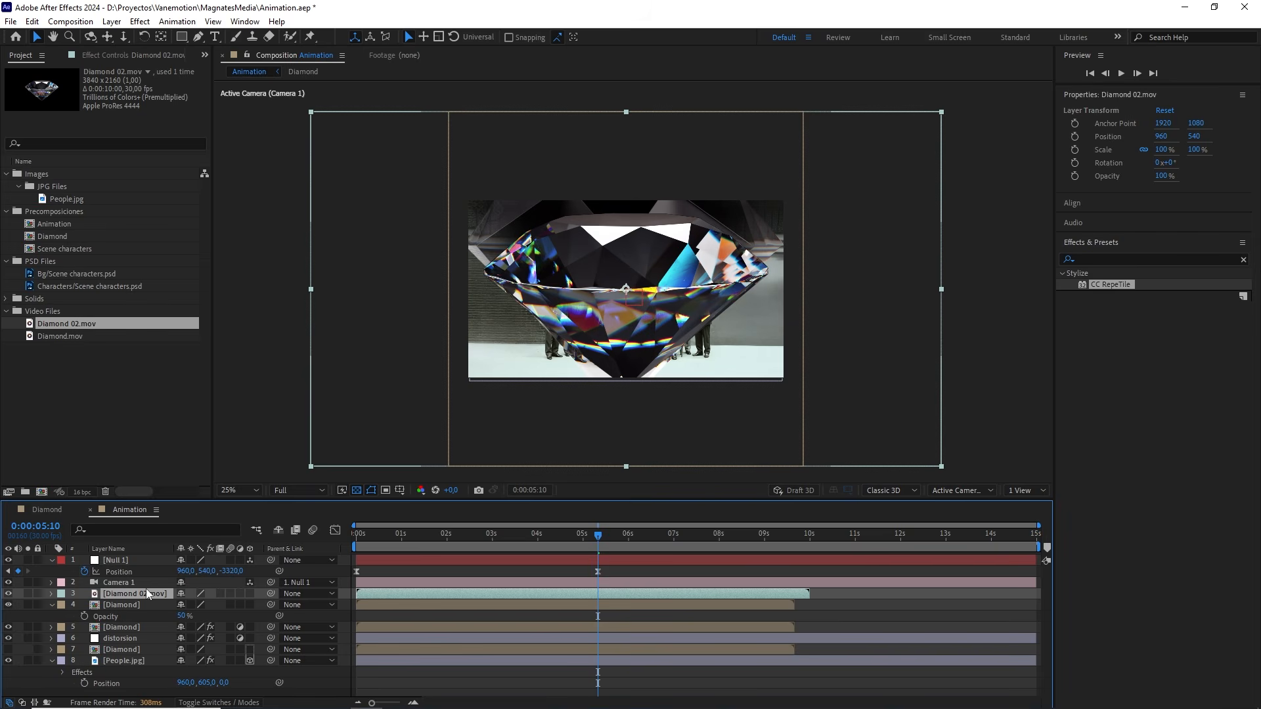
click(250, 593)
Step: Keyframe Diamond 02.mov's Position at 0:00:05:10 with a Y value of 670
mouse_move(601, 574)
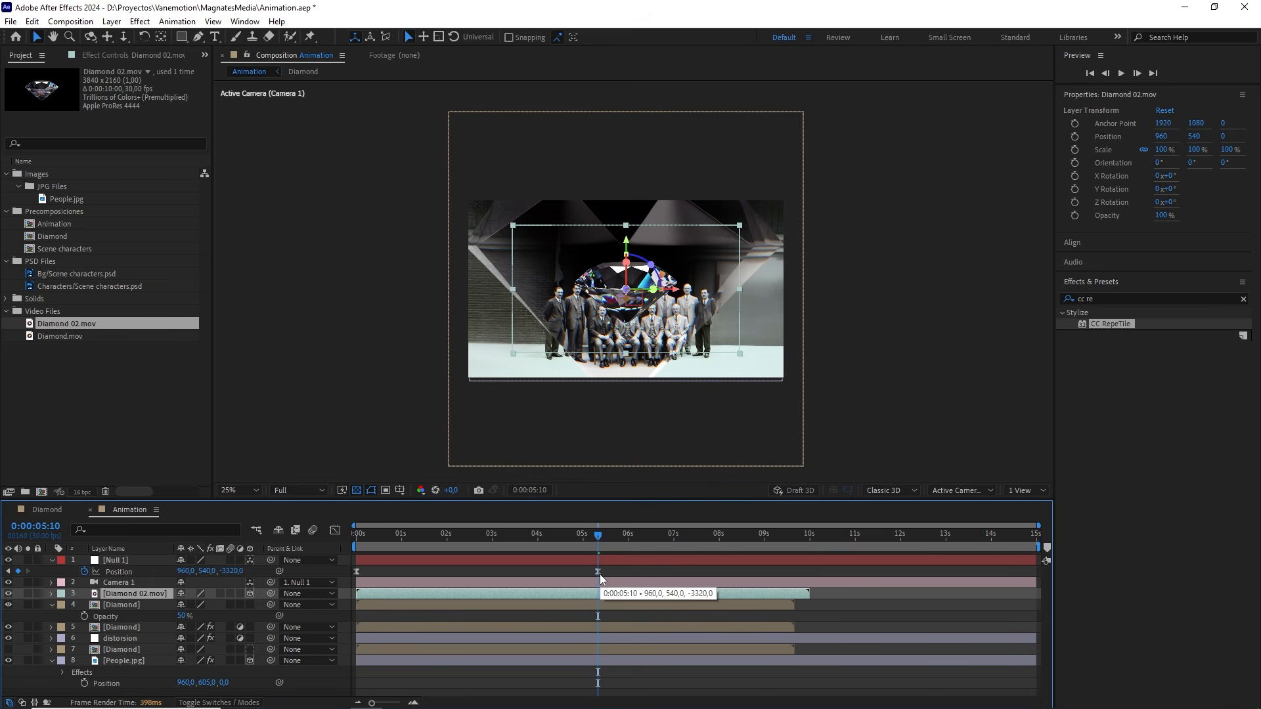
key(p)
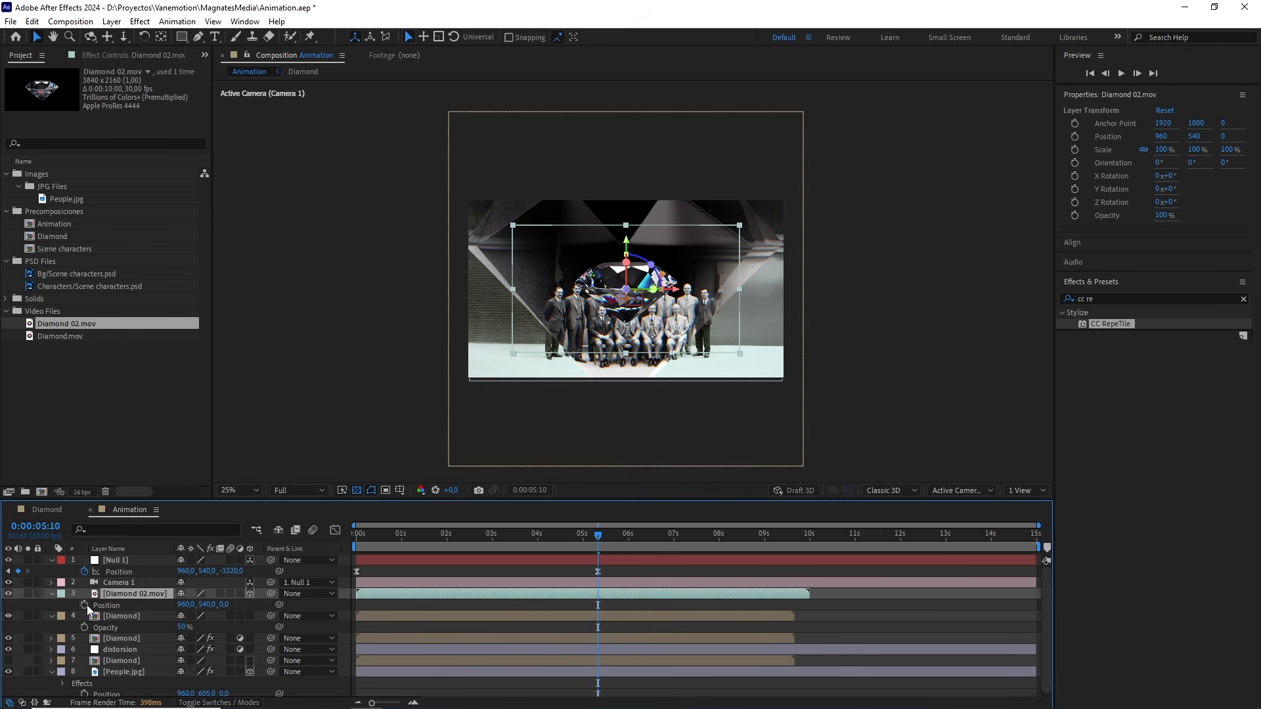
click(85, 605)
key(period)
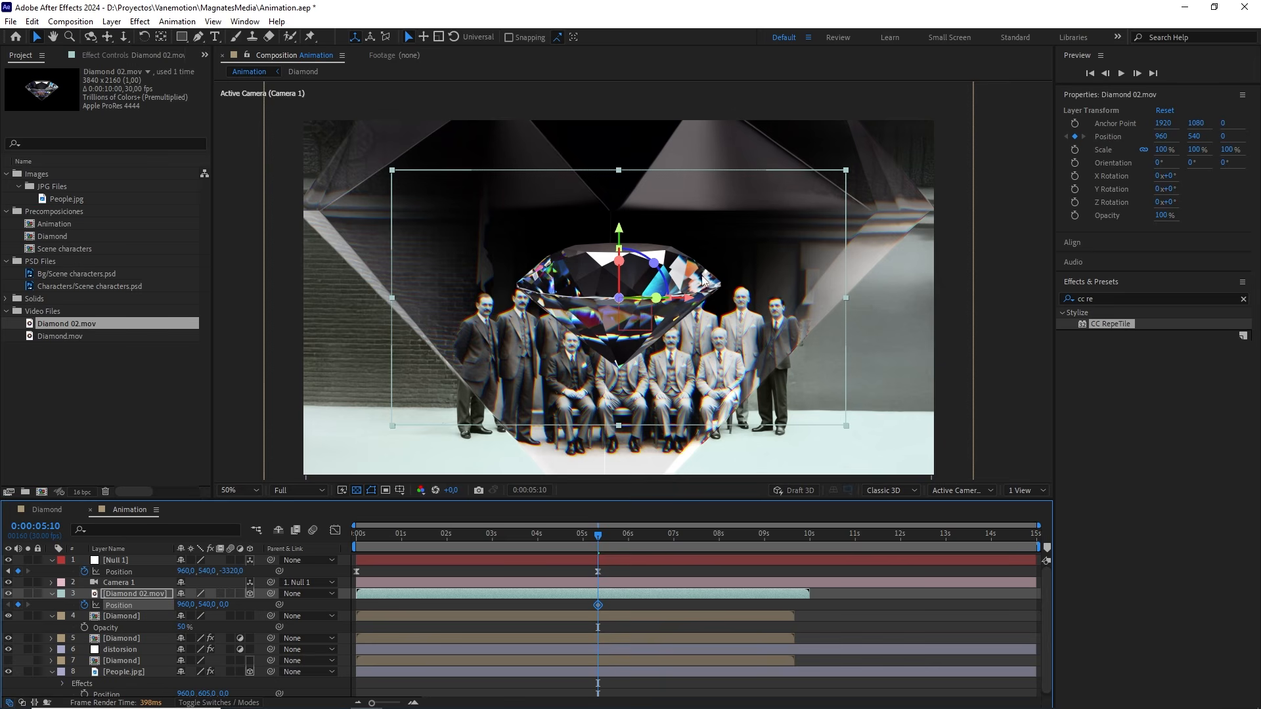
drag(621, 233, 593, 340)
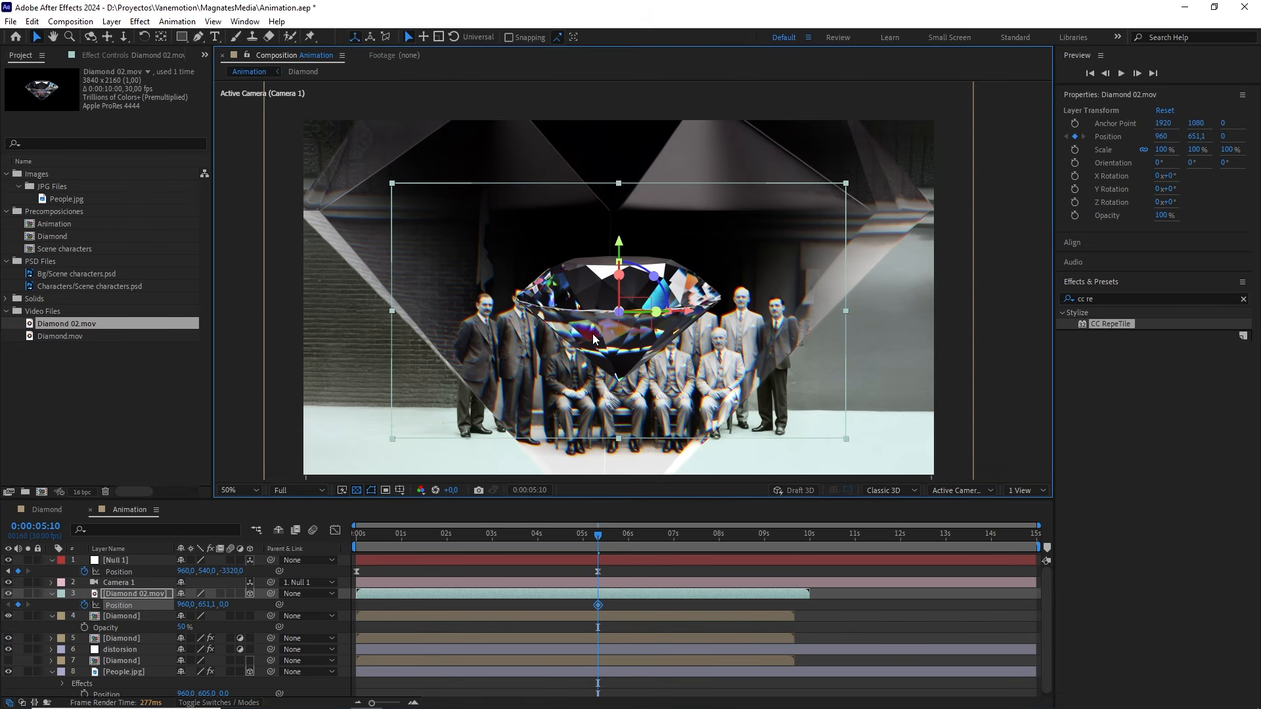
click(205, 605)
text(6)
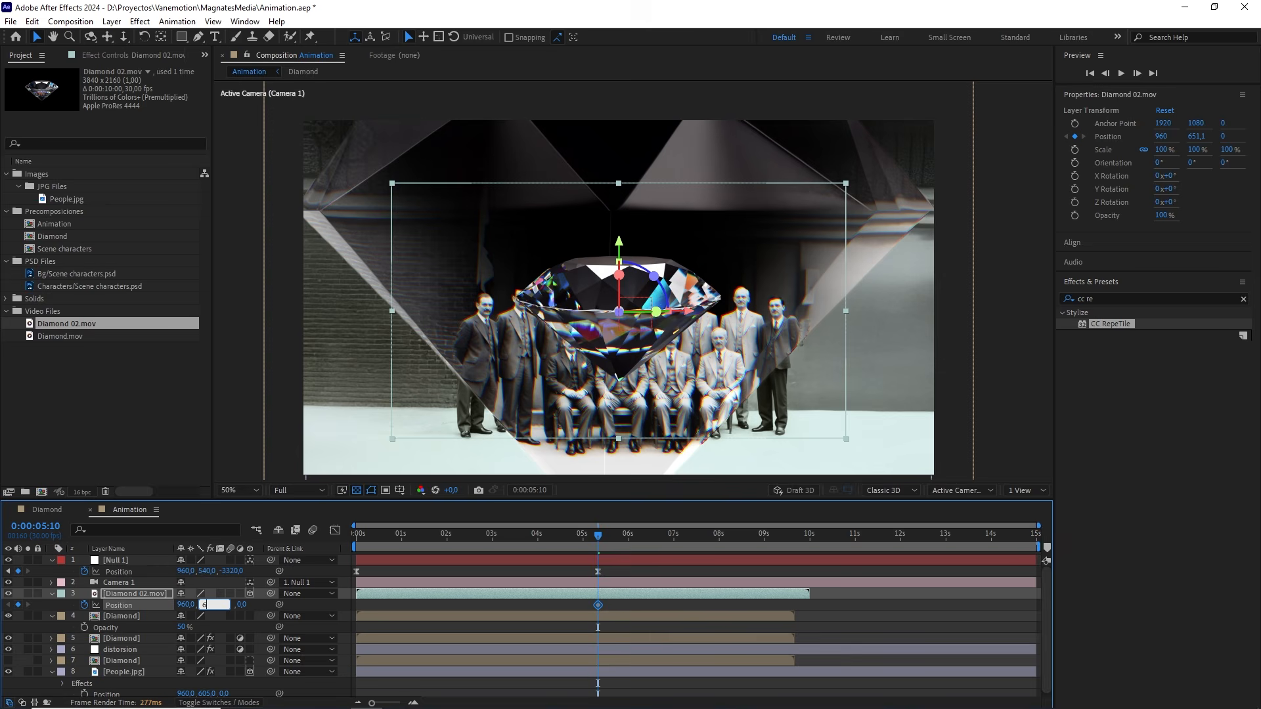
text(70)
click(431, 605)
Step: At 0:00:00:00, set Diamond 02.mov's Y position to 470 and apply Easy Ease to both of its Position keyframes
key(space)
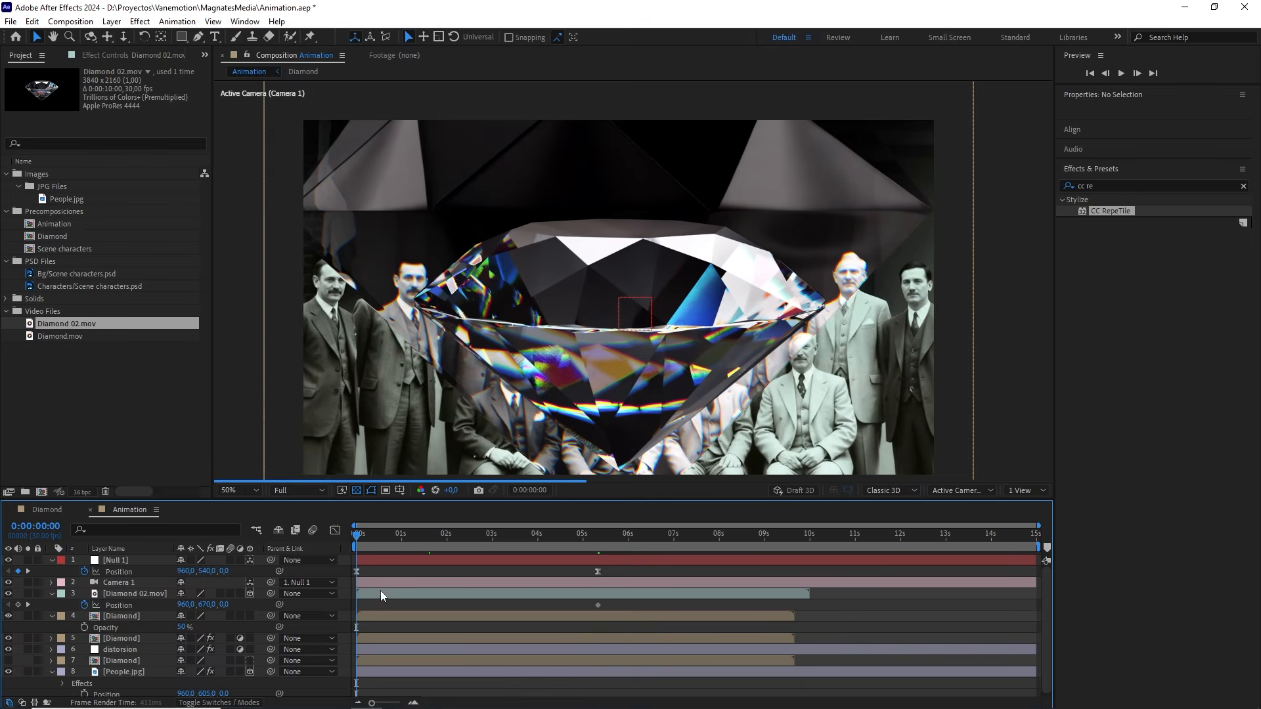
key(comma)
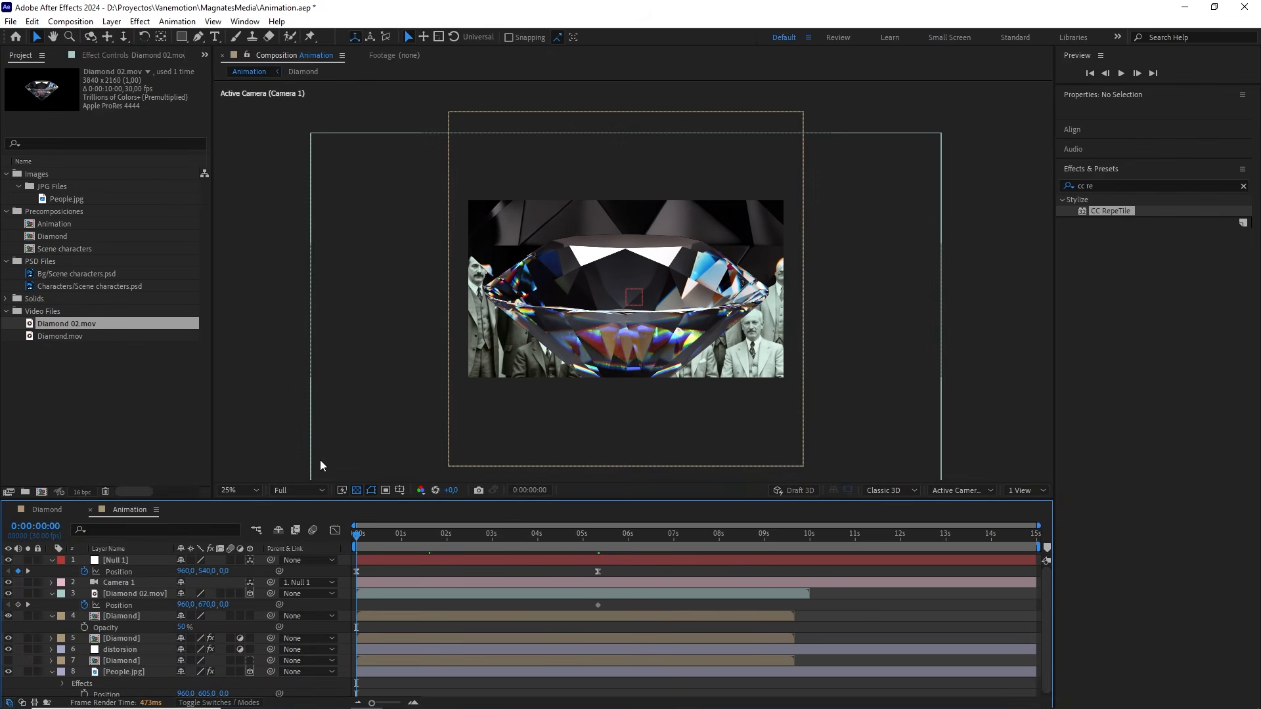
click(131, 593)
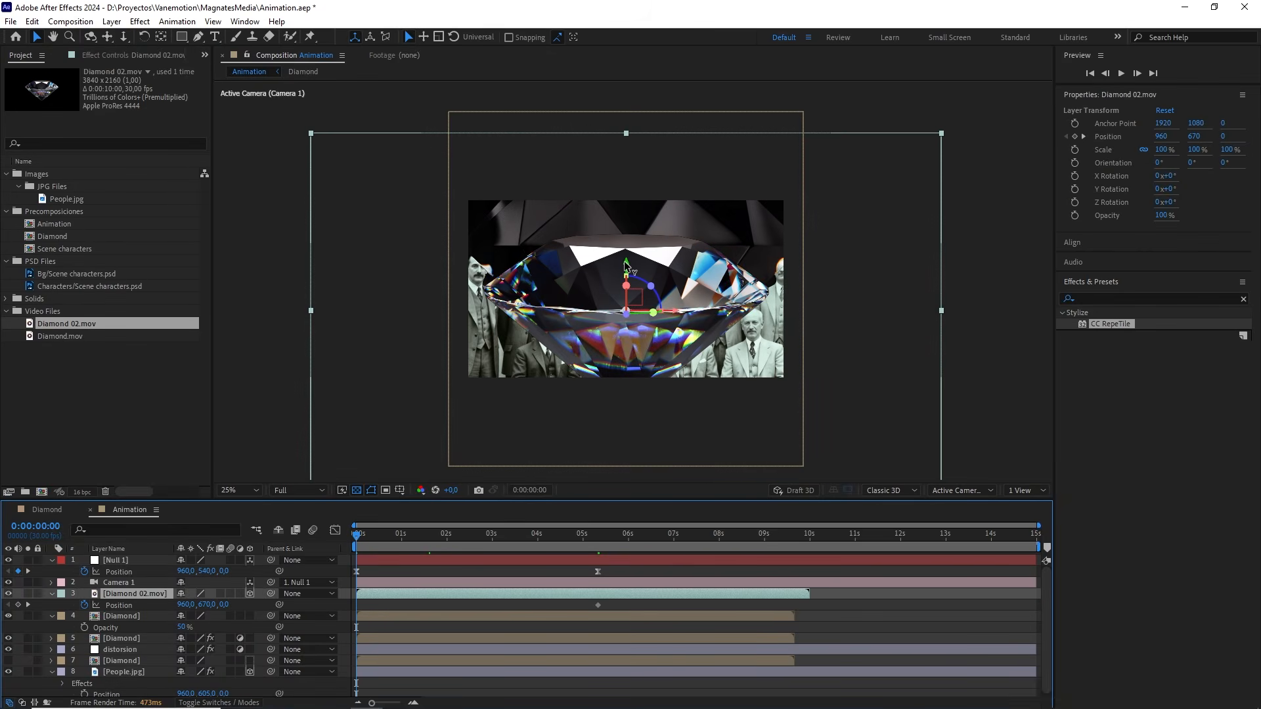
drag(633, 261, 647, 219)
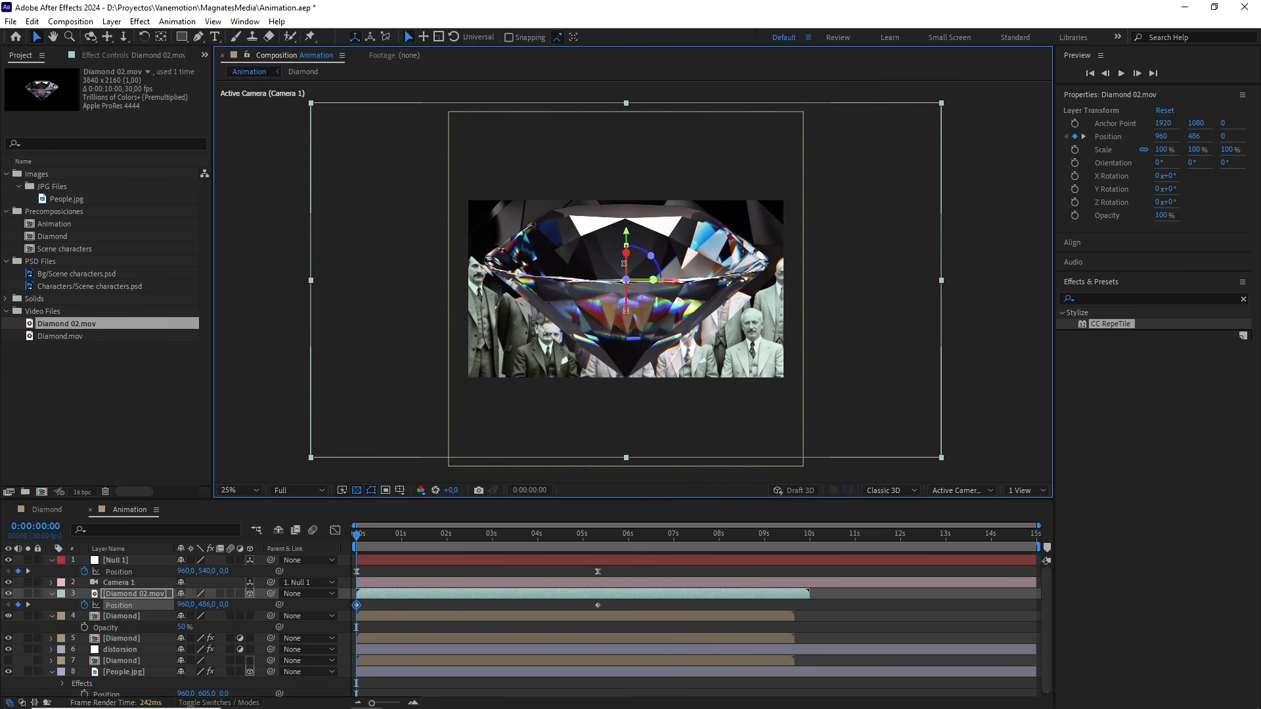
click(207, 605)
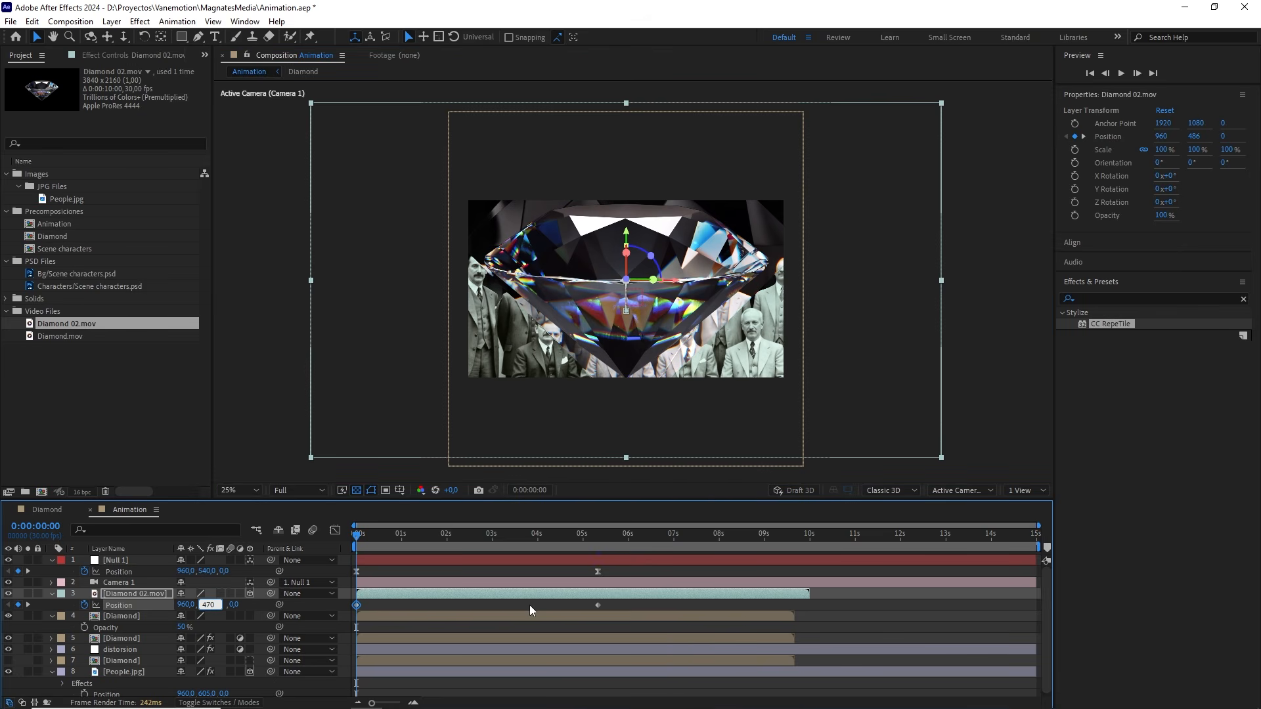
text(470)
key(Return)
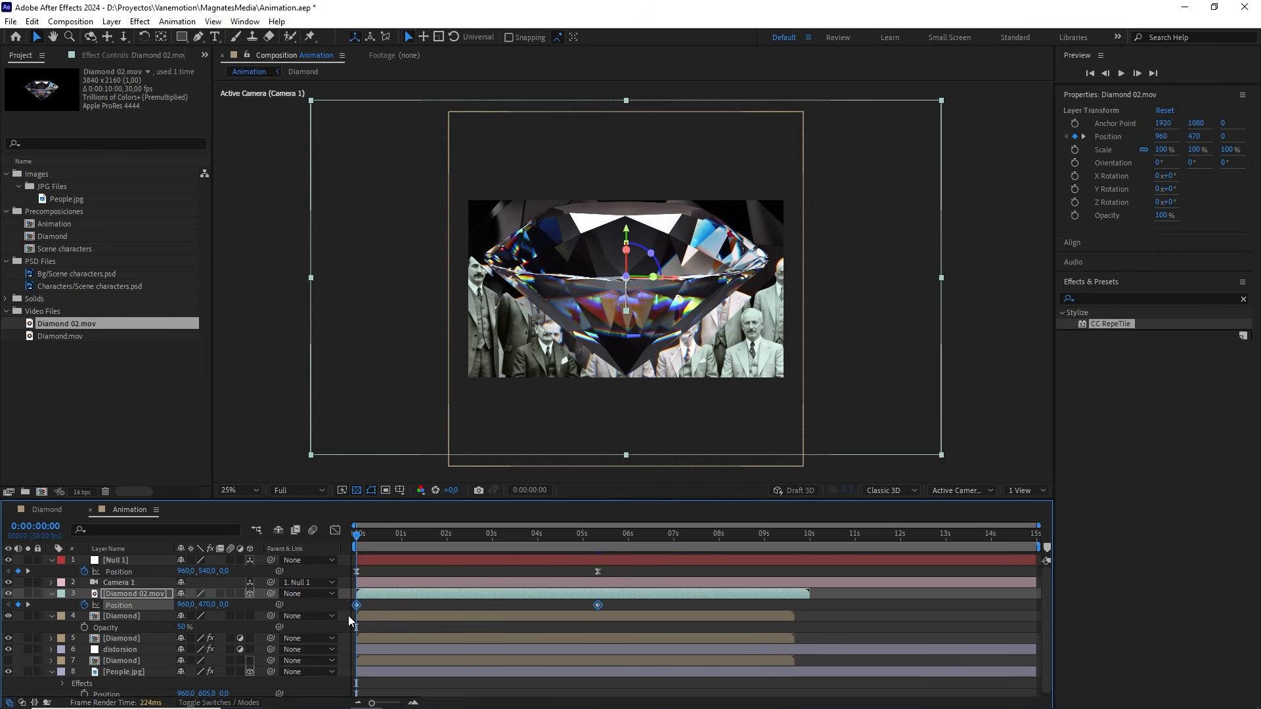
key(F9)
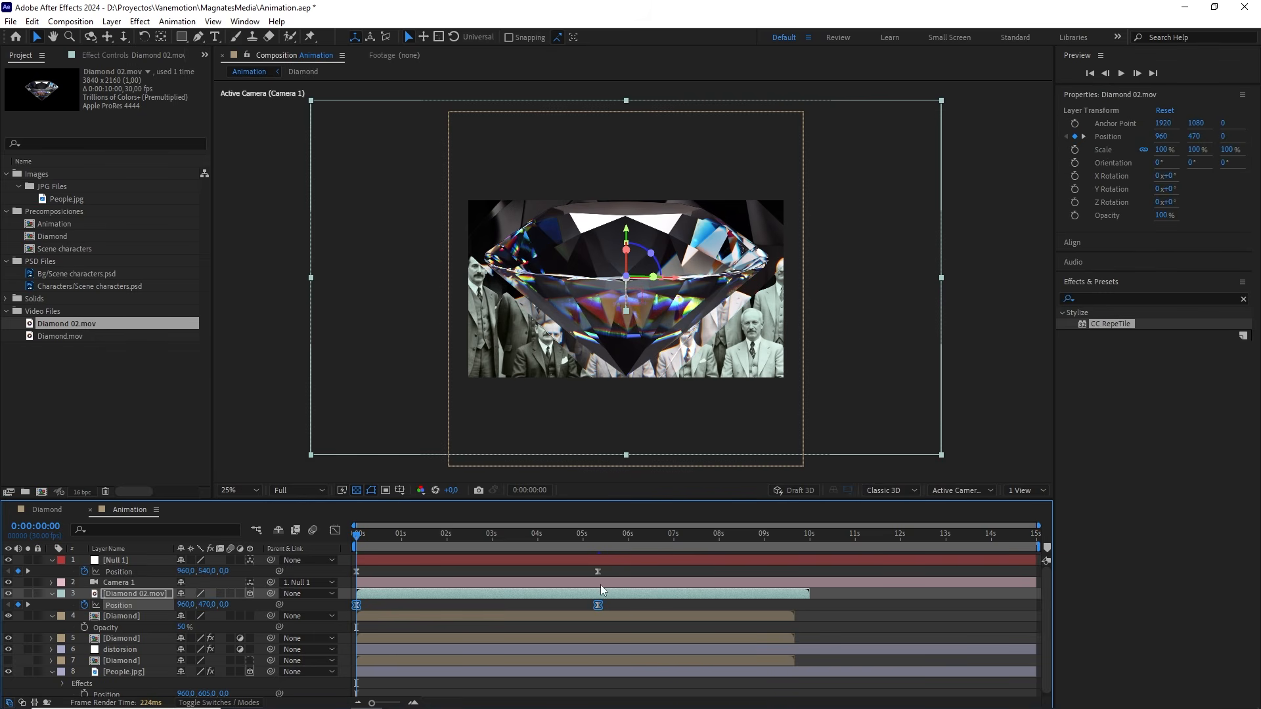
Step: Reshape the speed graphs of the null's and Diamond 02.mov's Position keyframes into a steeper peak at about 2.4 seconds with long easing
drag(623, 567, 341, 610)
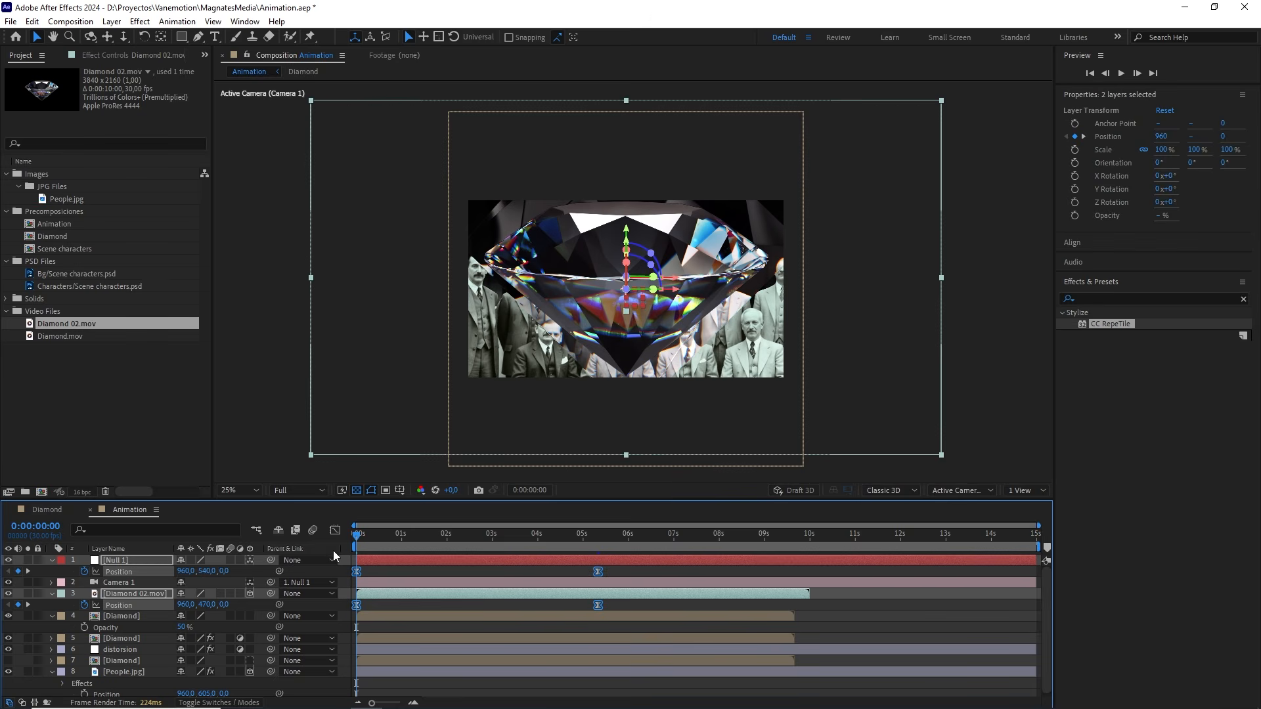
click(335, 532)
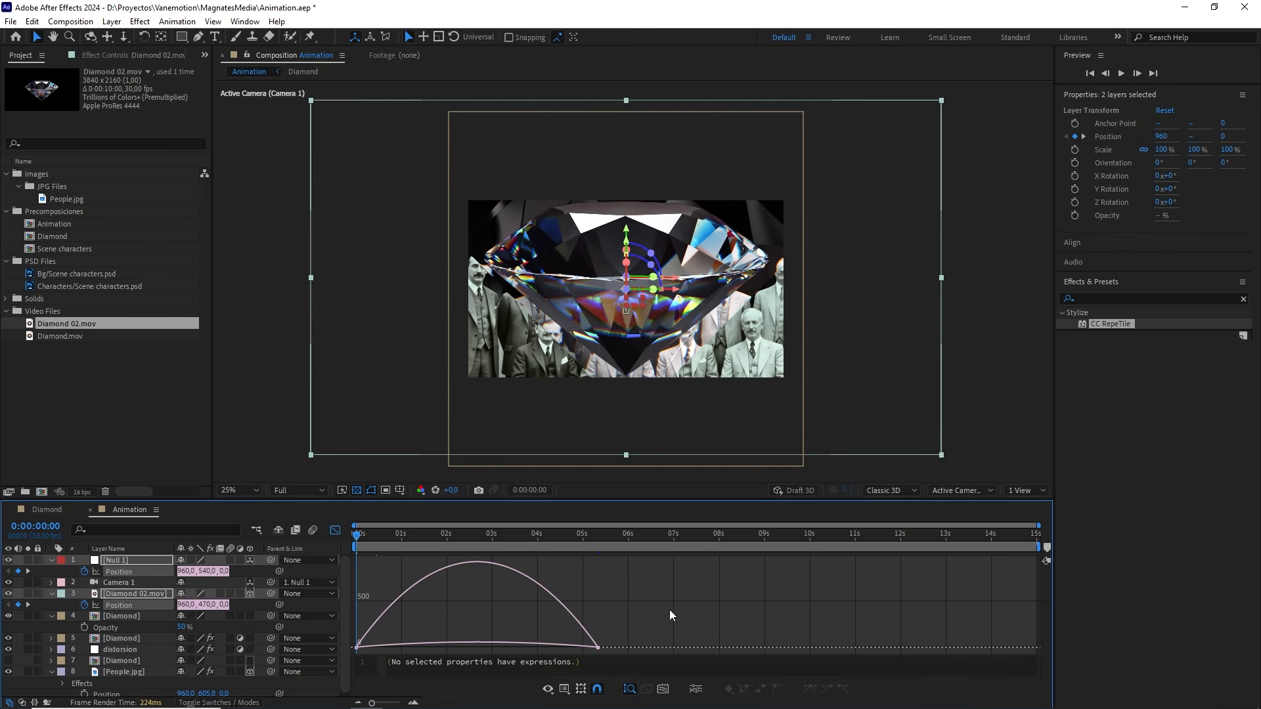
drag(675, 605, 431, 652)
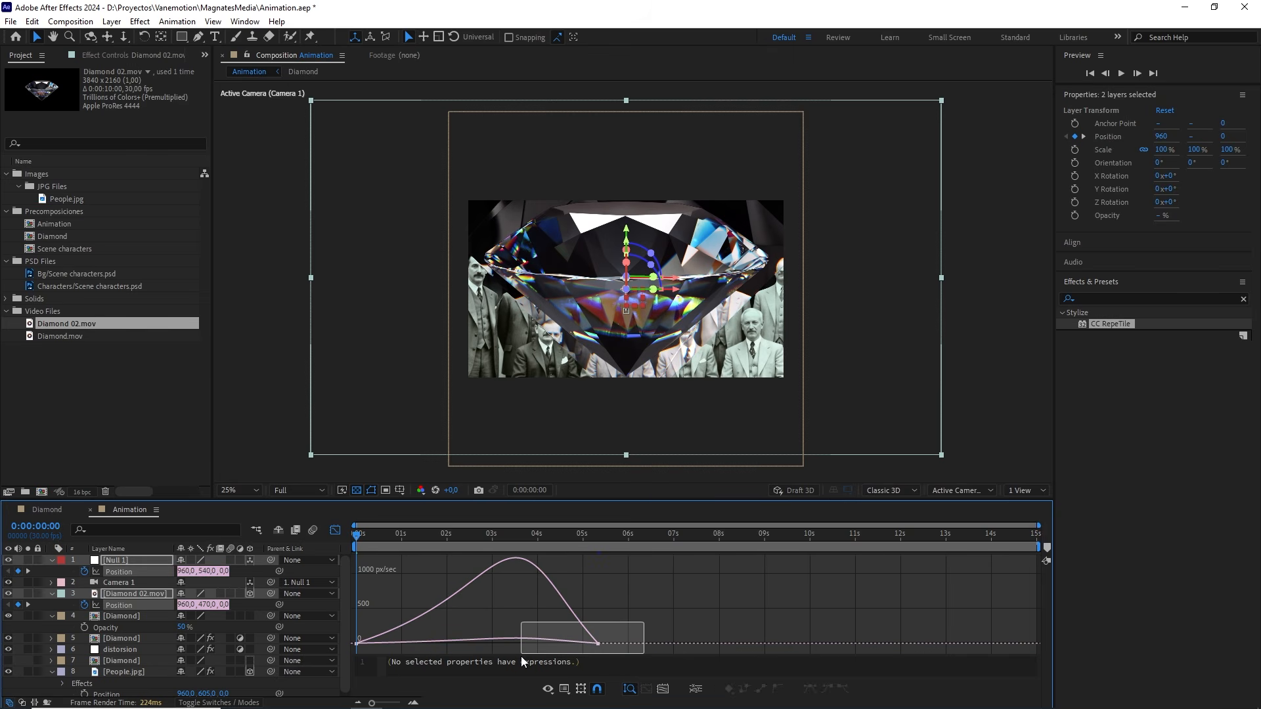
drag(559, 649, 513, 650)
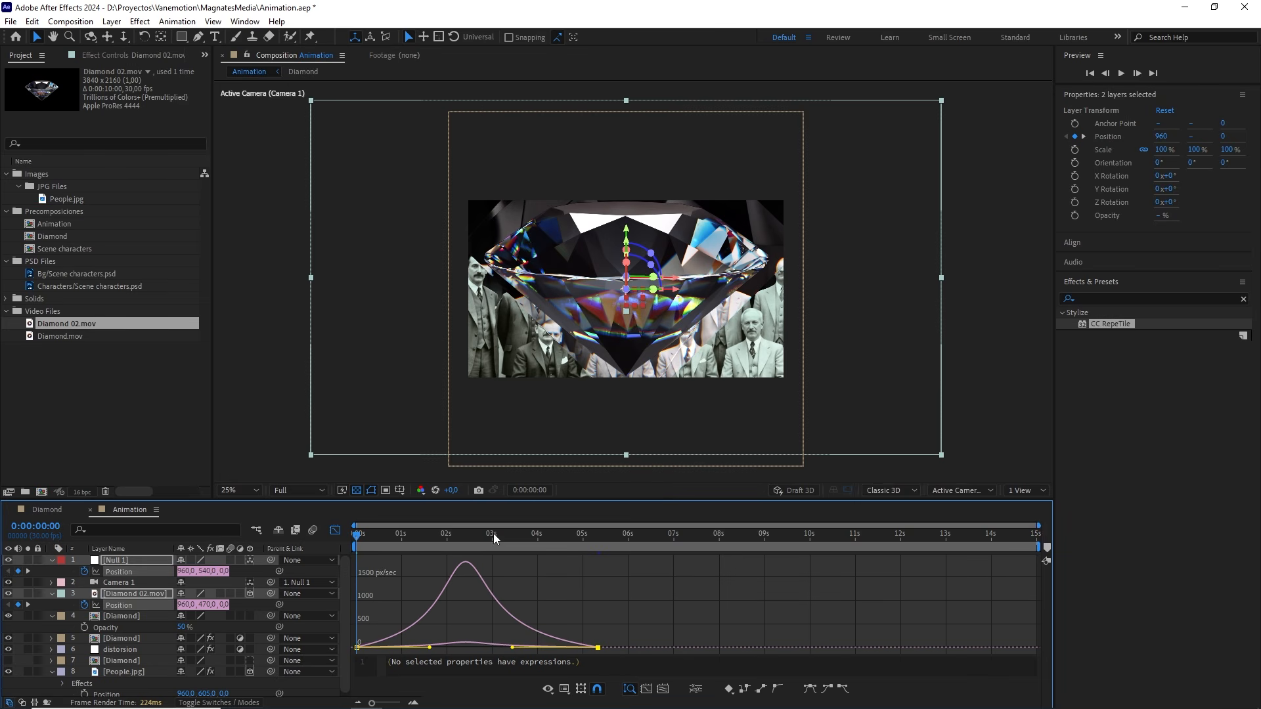
click(335, 531)
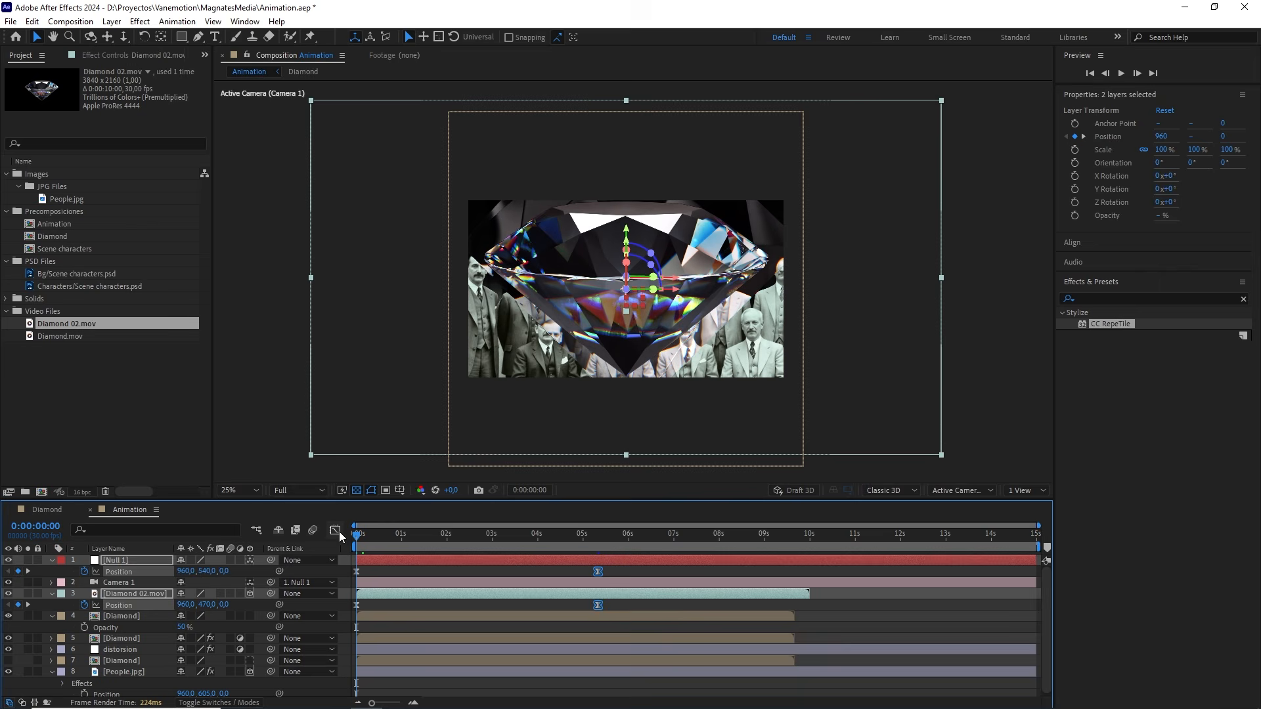
Step: End the work area at 0:00:07:00
click(492, 573)
drag(631, 537, 675, 541)
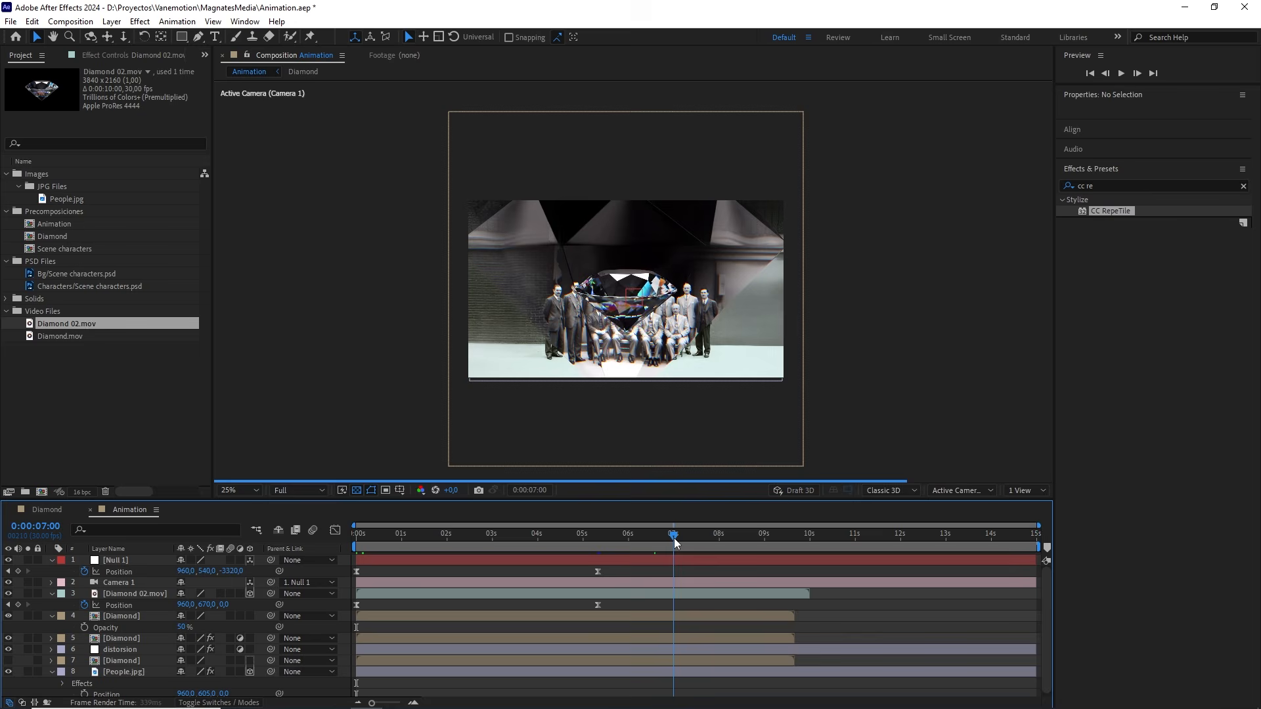
key(n)
Step: Fit the composition in the viewer and preview the animation from 0:00:00:00
key(Home)
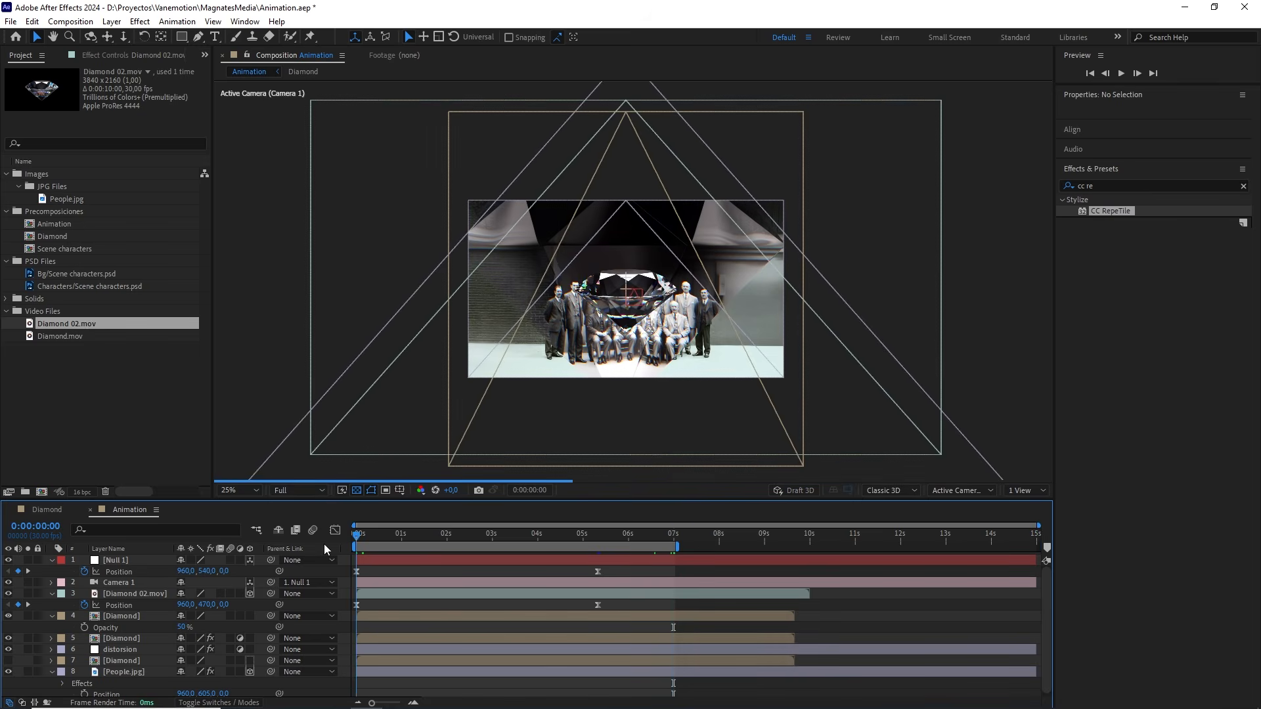
click(241, 491)
click(257, 282)
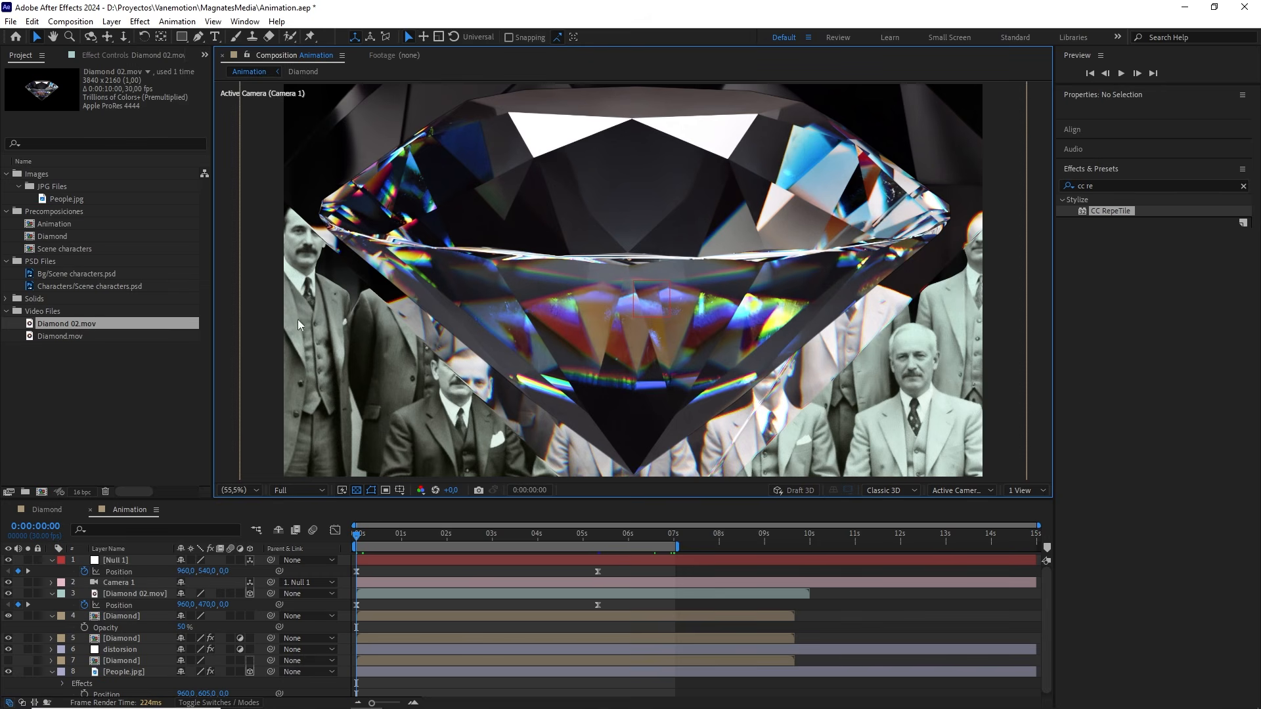
click(428, 571)
key(space)
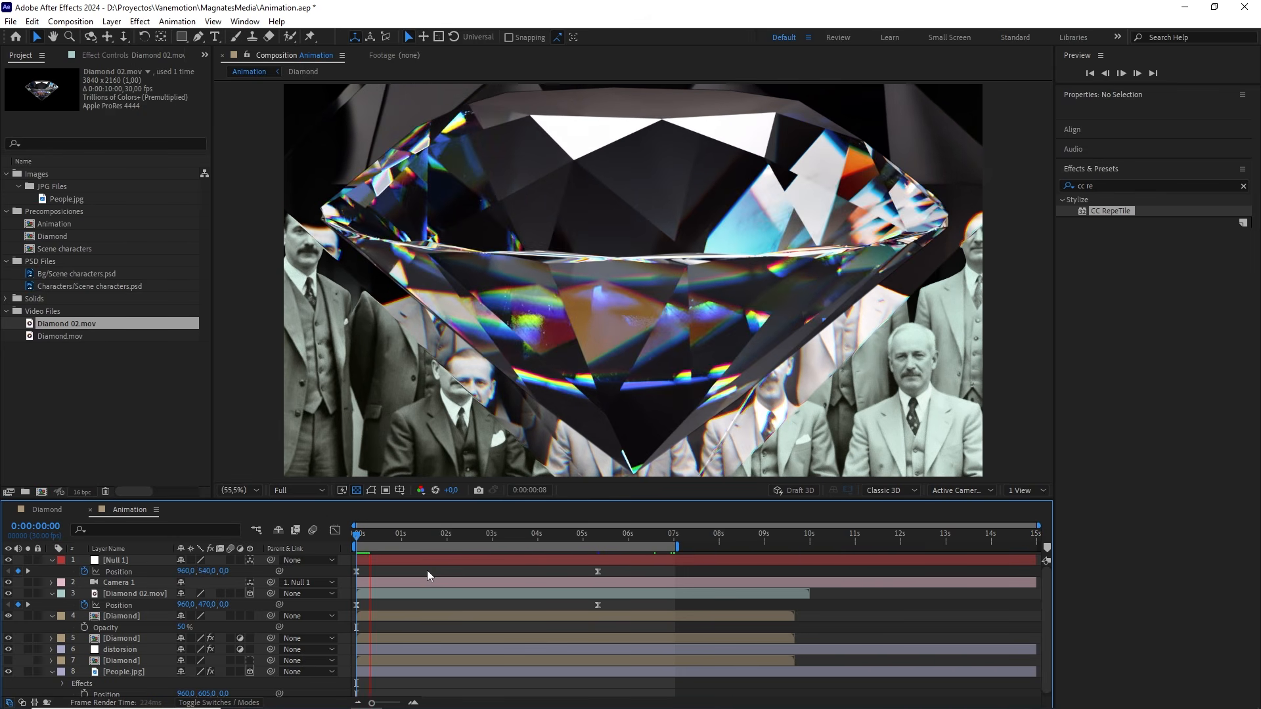
Step: At 0:00:02:00, set Diamond 02.mov's Opacity to 0% and keyframe it
drag(370, 538, 444, 557)
click(128, 593)
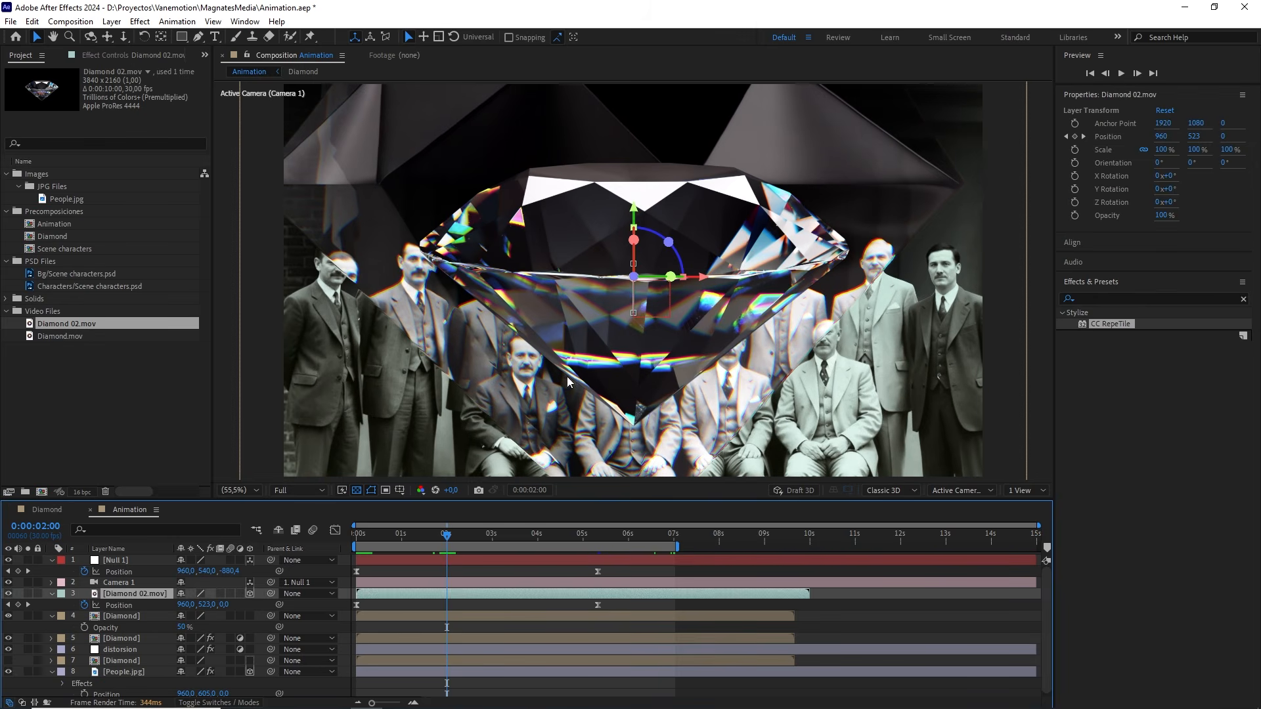
mouse_move(449, 537)
mouse_down()
mouse_move(369, 539)
mouse_move(448, 553)
mouse_up()
click(56, 527)
click(112, 593)
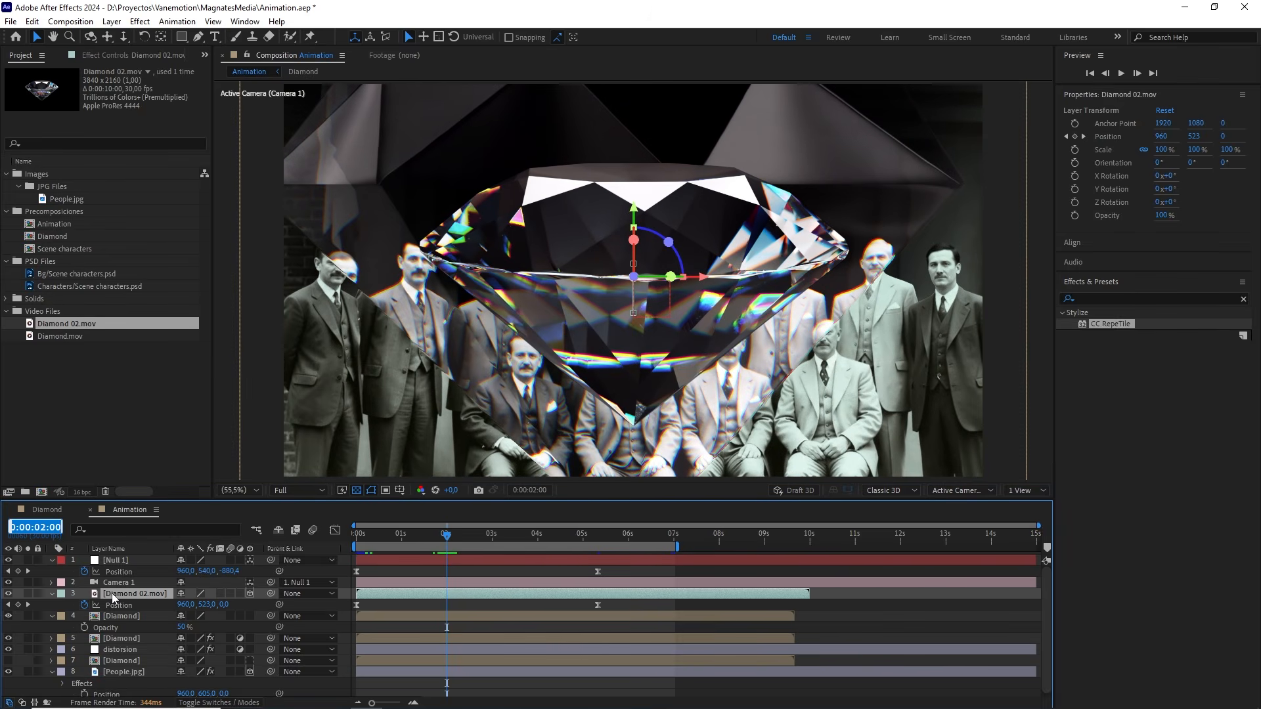
key(shift+t)
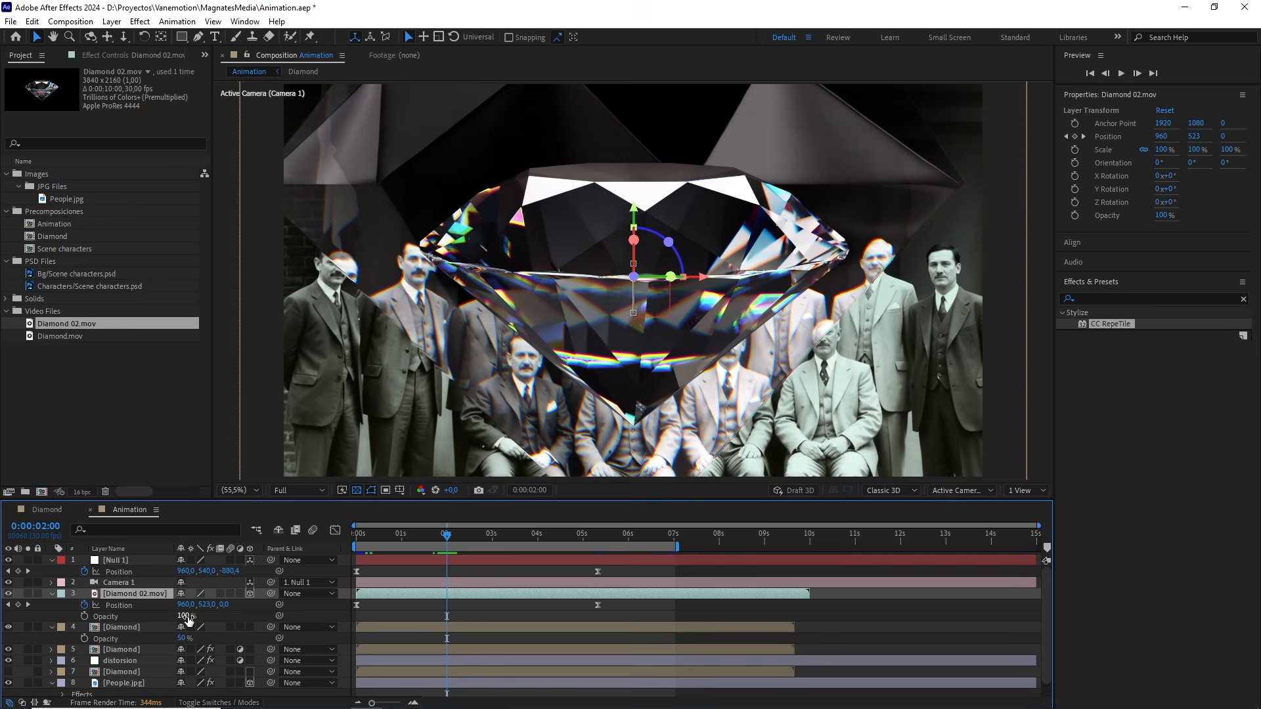
drag(187, 620, 38, 630)
click(84, 617)
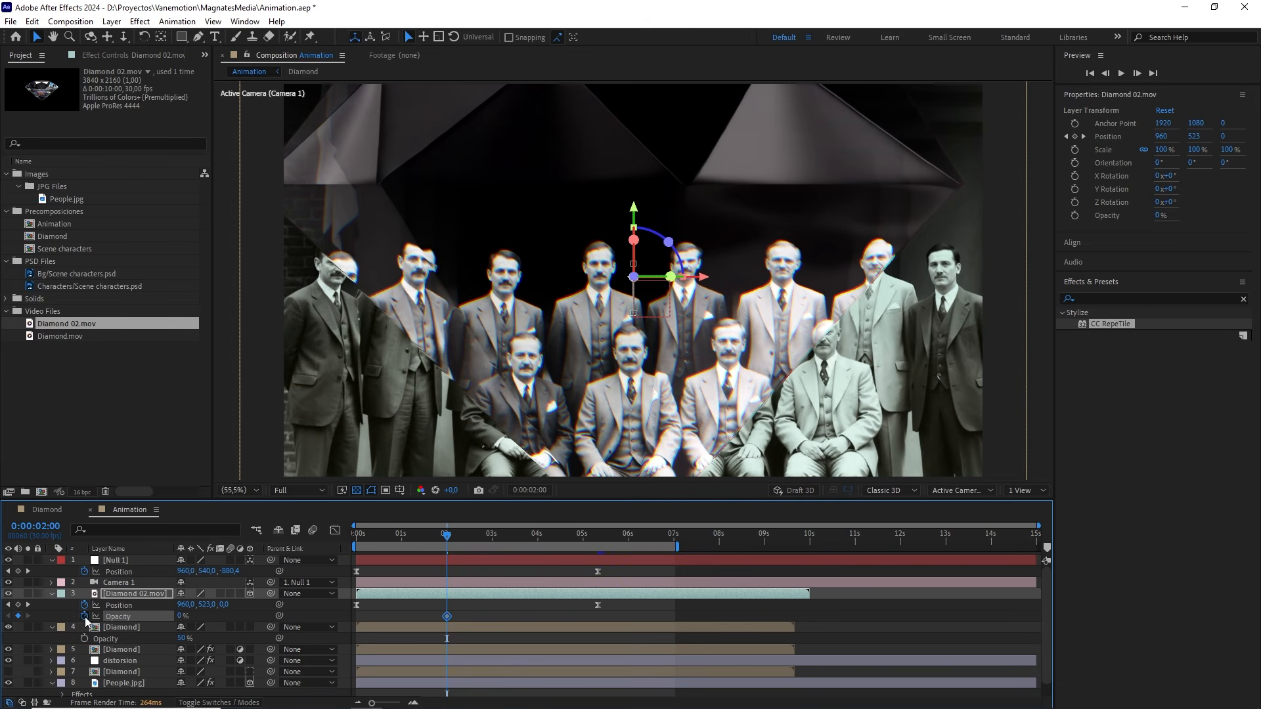
Step: Set Diamond 02.mov's Opacity to 100% at 0:00:04:00 and apply Easy Ease to both of its Opacity keyframes
drag(448, 535, 538, 550)
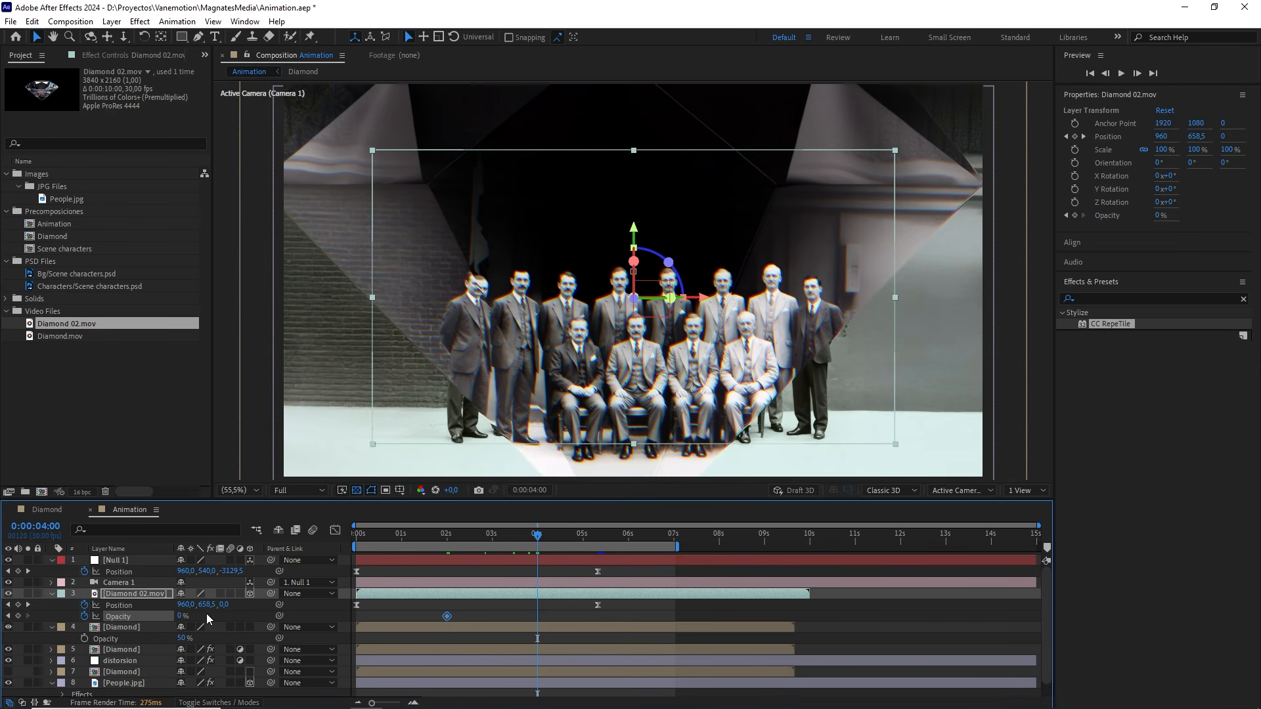
drag(191, 617, 341, 611)
drag(565, 609, 424, 620)
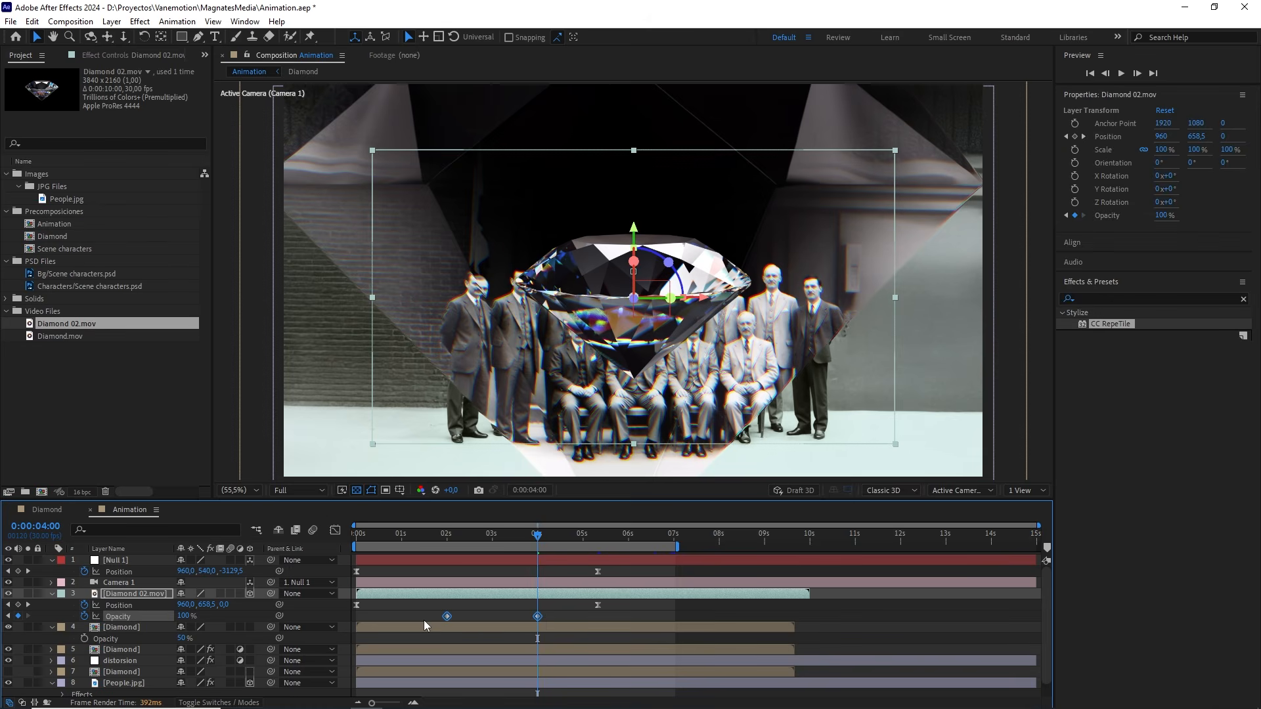
key(F9)
key(F2)
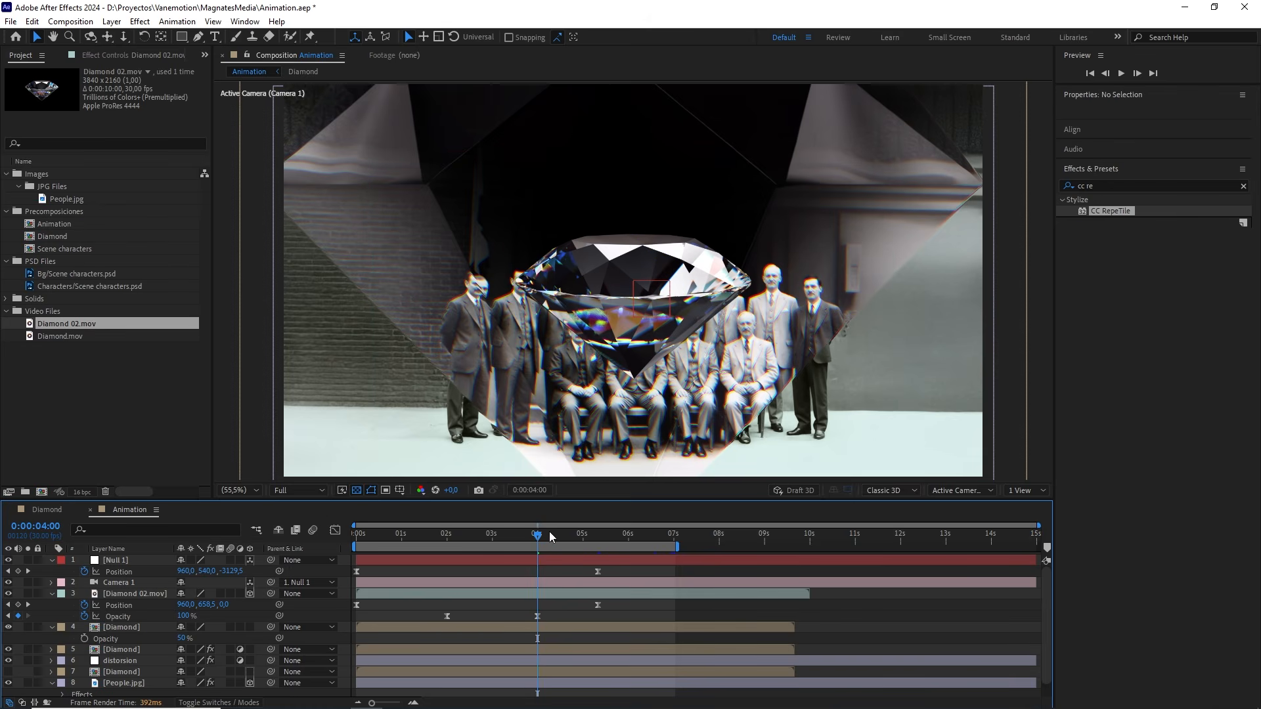
Step: Preview the animation from 0:00:00:00 to check the foreground diamond's fade-in
drag(549, 530, 336, 540)
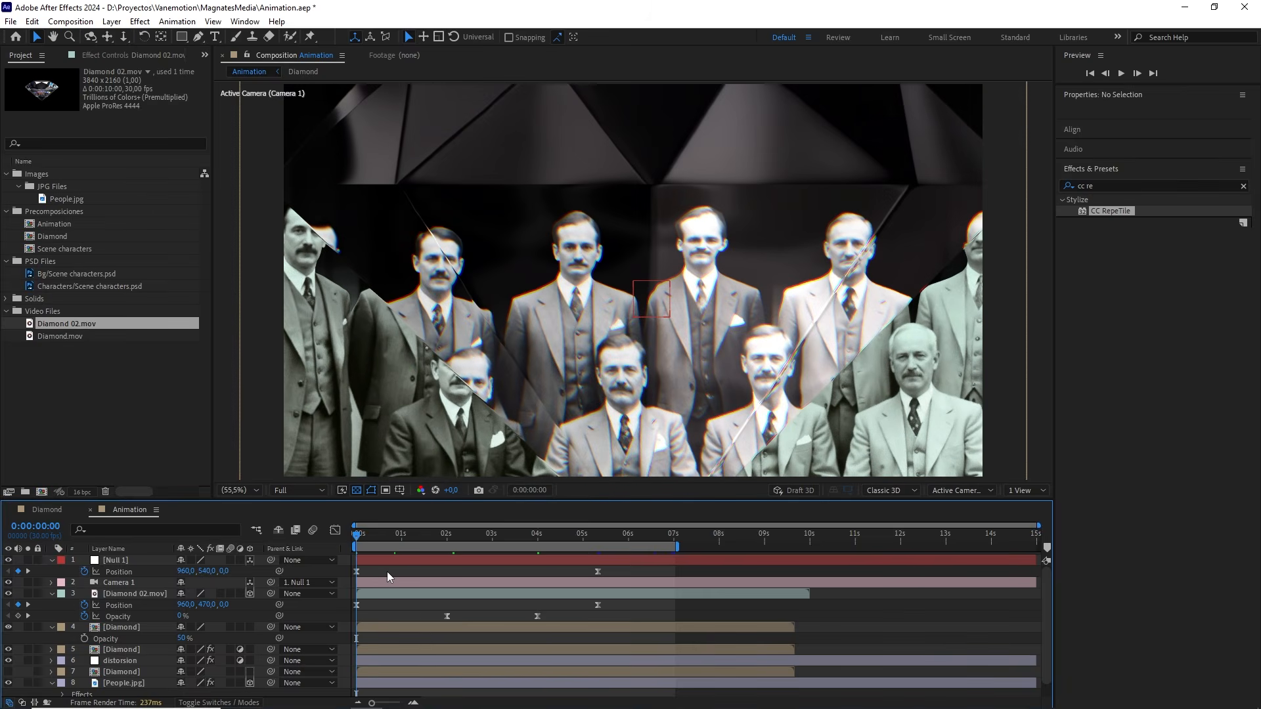
key(space)
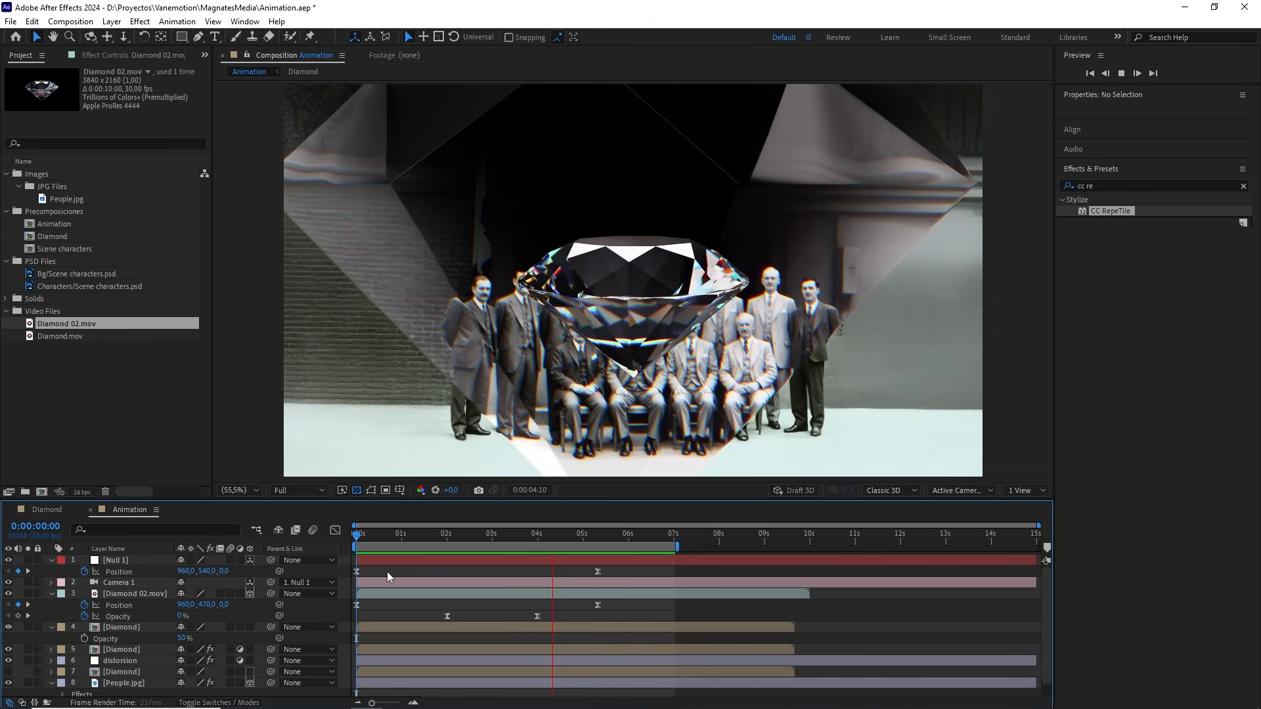
key(space)
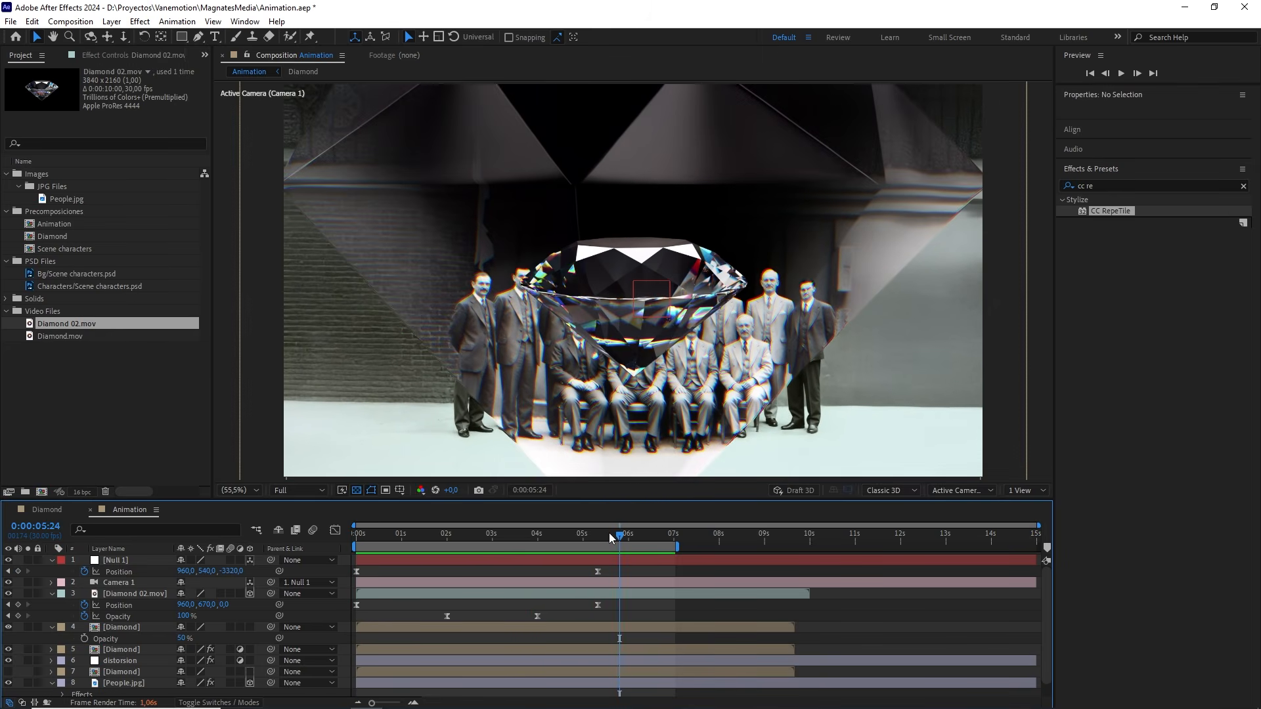
Step: Duplicate the Diamond 02.mov layer, set the upper copy's blending mode to Screen, and compare the image with that copy hidden and shown
mouse_move(609, 533)
mouse_down()
mouse_move(476, 540)
mouse_move(599, 543)
mouse_up()
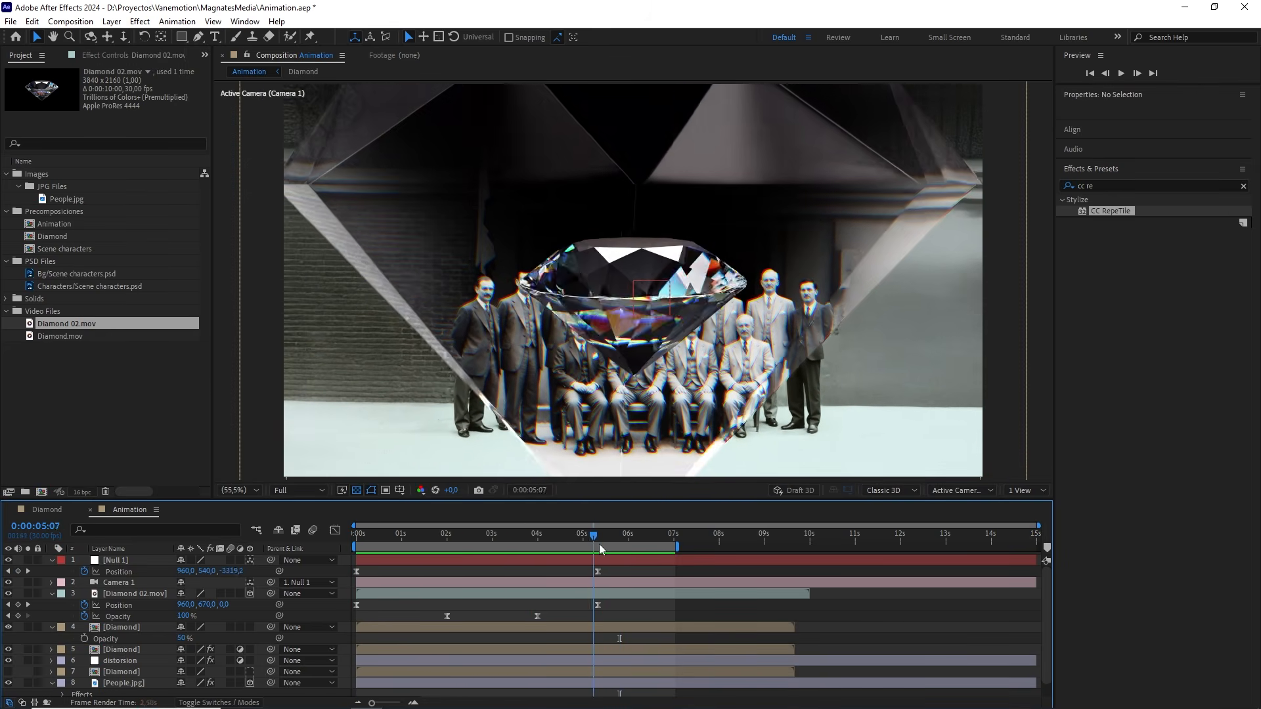
click(138, 594)
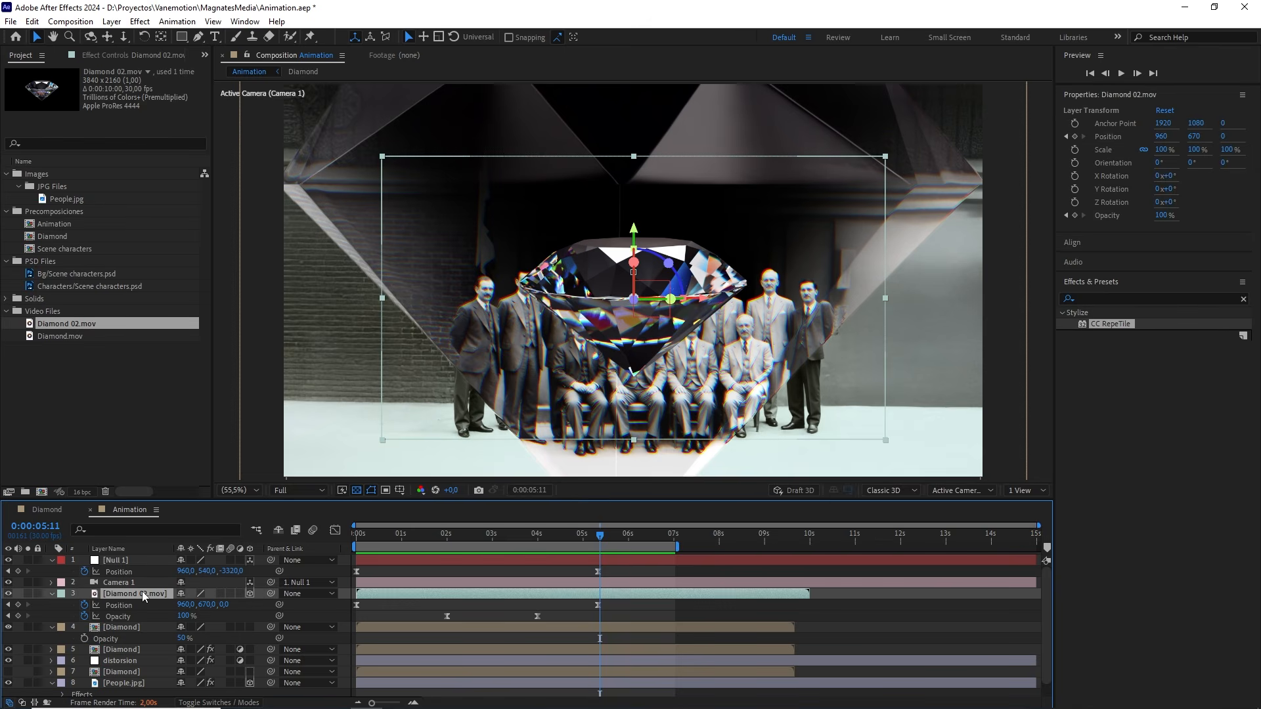
key(ctrl+d)
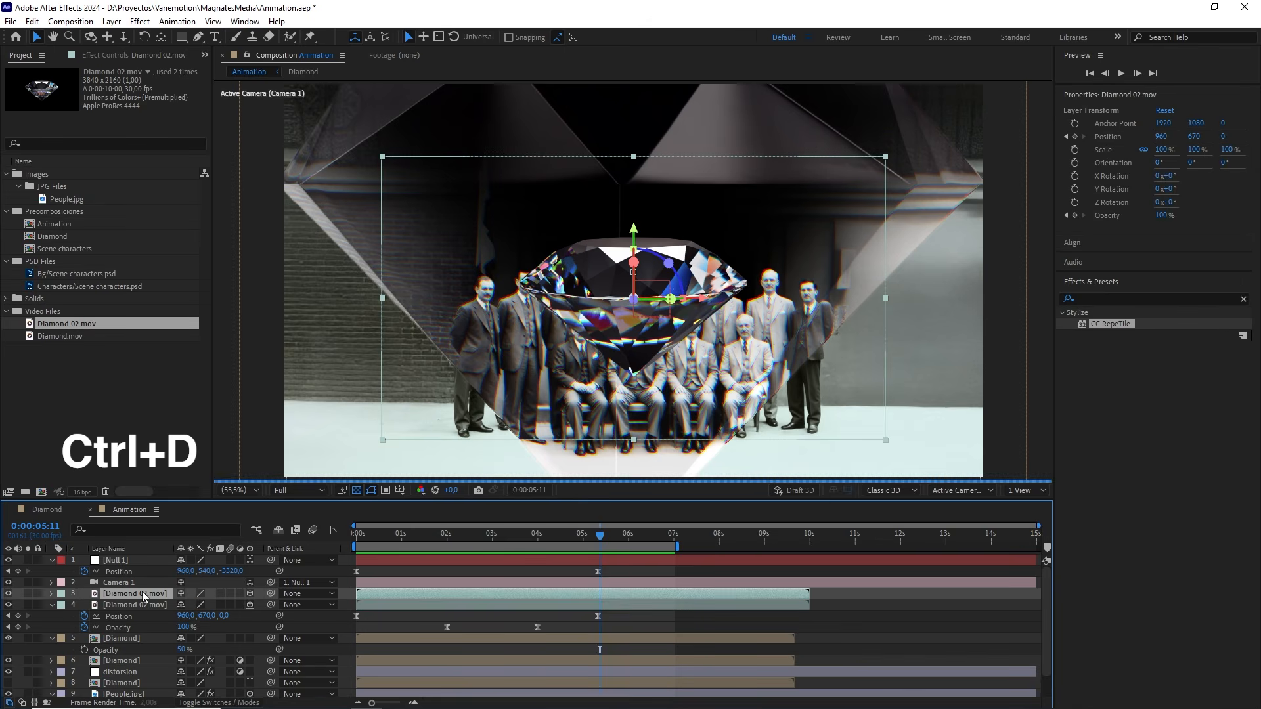
key(F4)
click(189, 595)
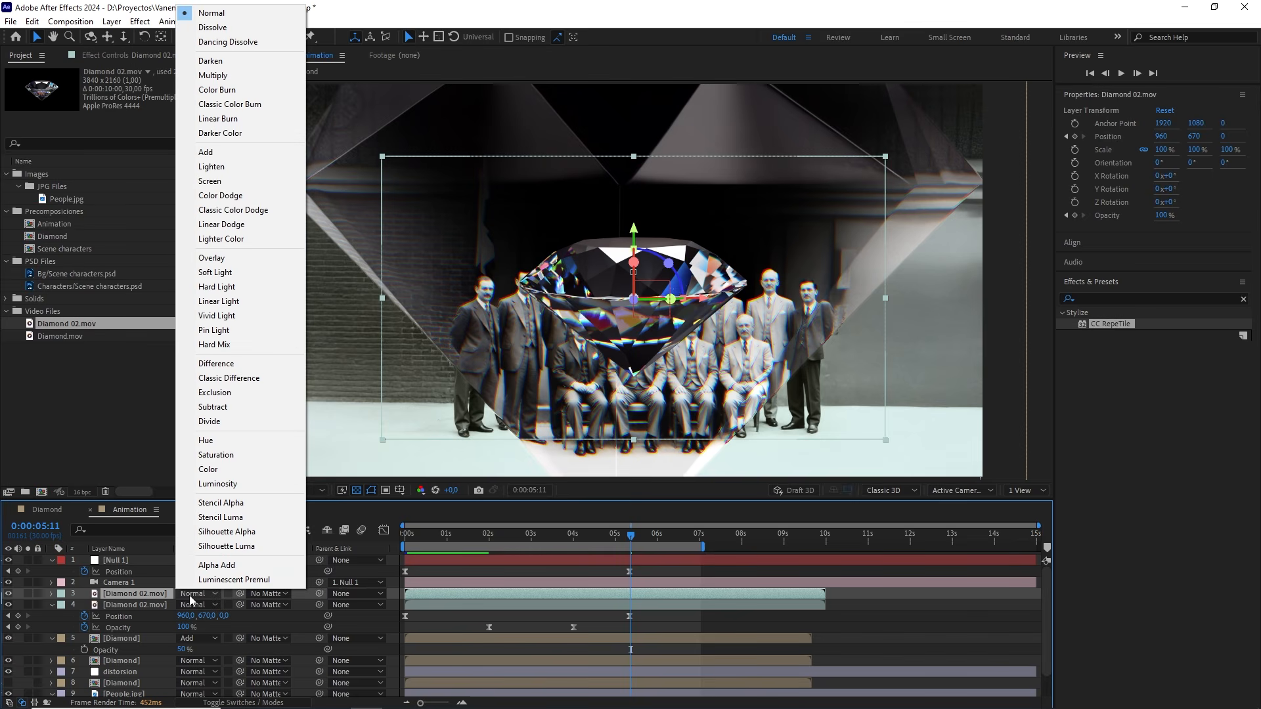
click(233, 188)
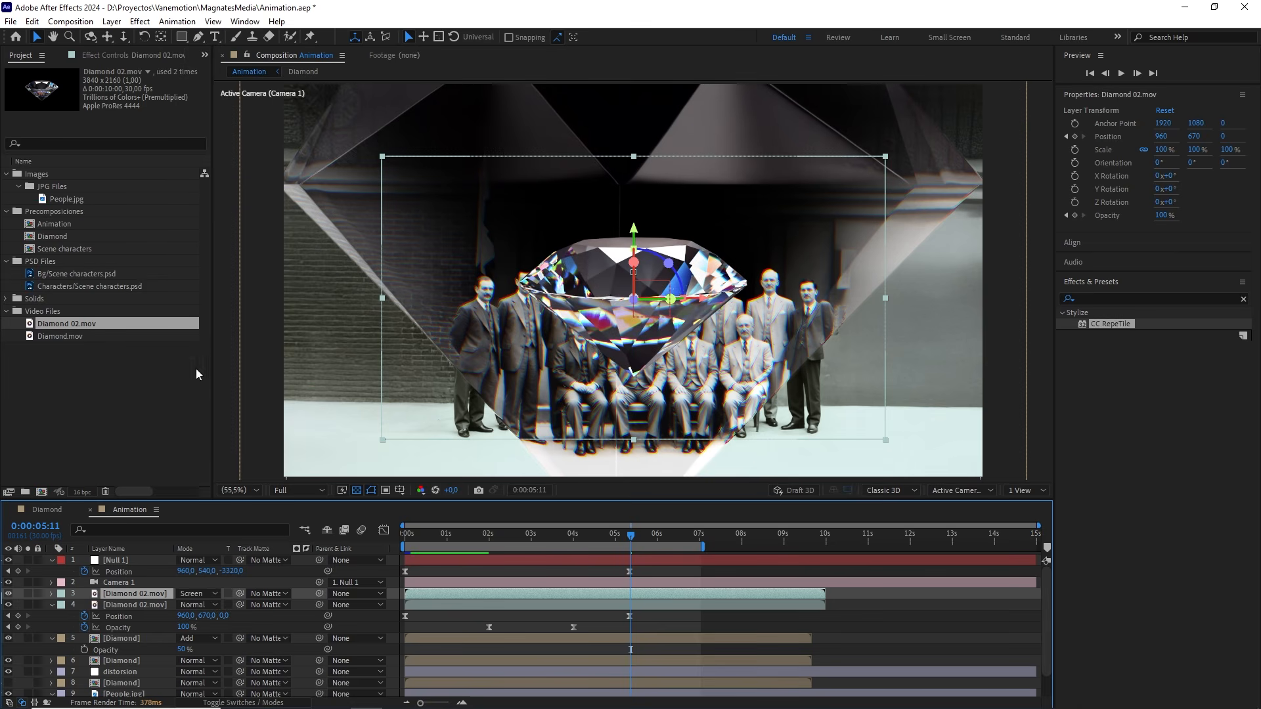
click(8, 594)
click(8, 595)
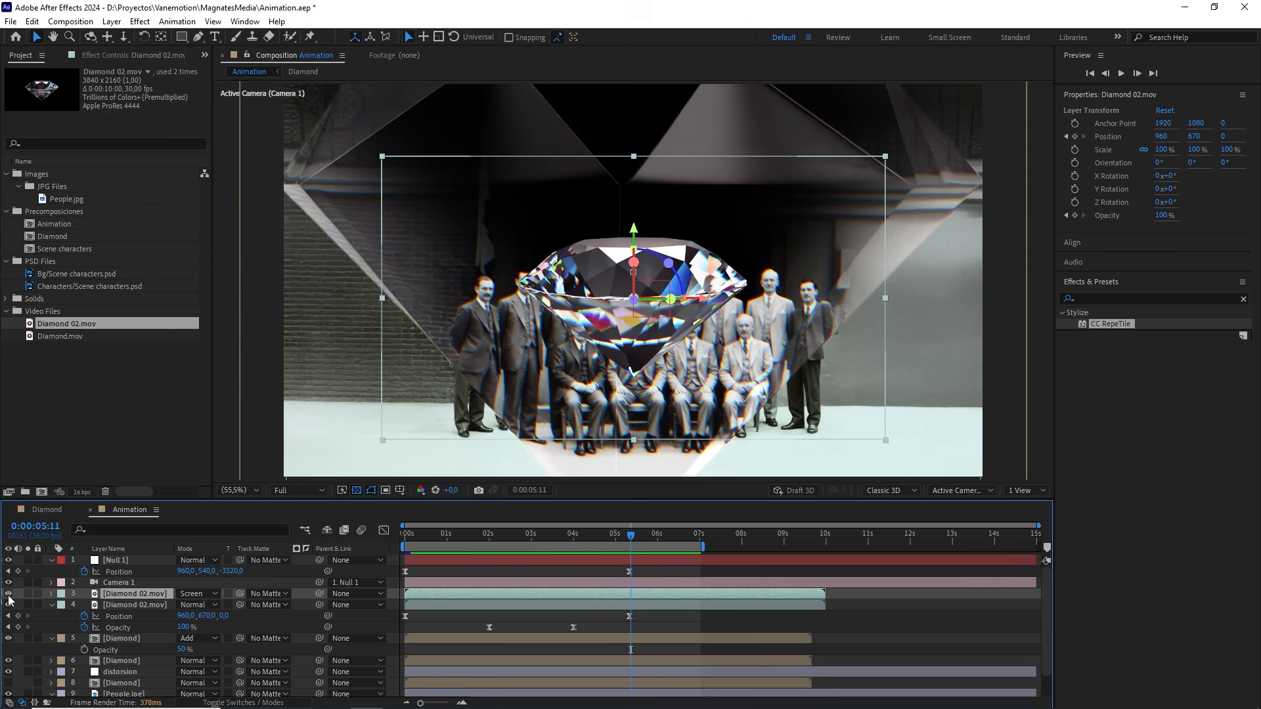
drag(584, 544, 630, 546)
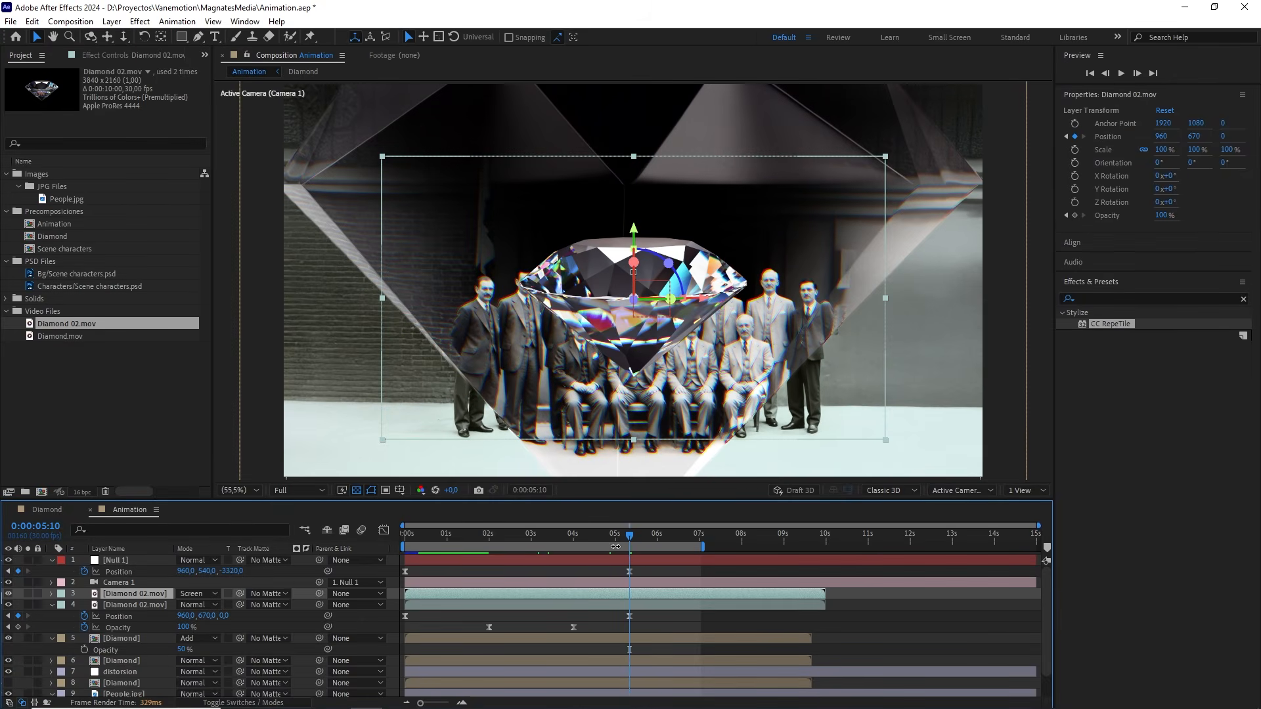
Step: Duplicate the Screen-mode Diamond 02.mov layer and rename the top copy diamond matte
key(ctrl+d)
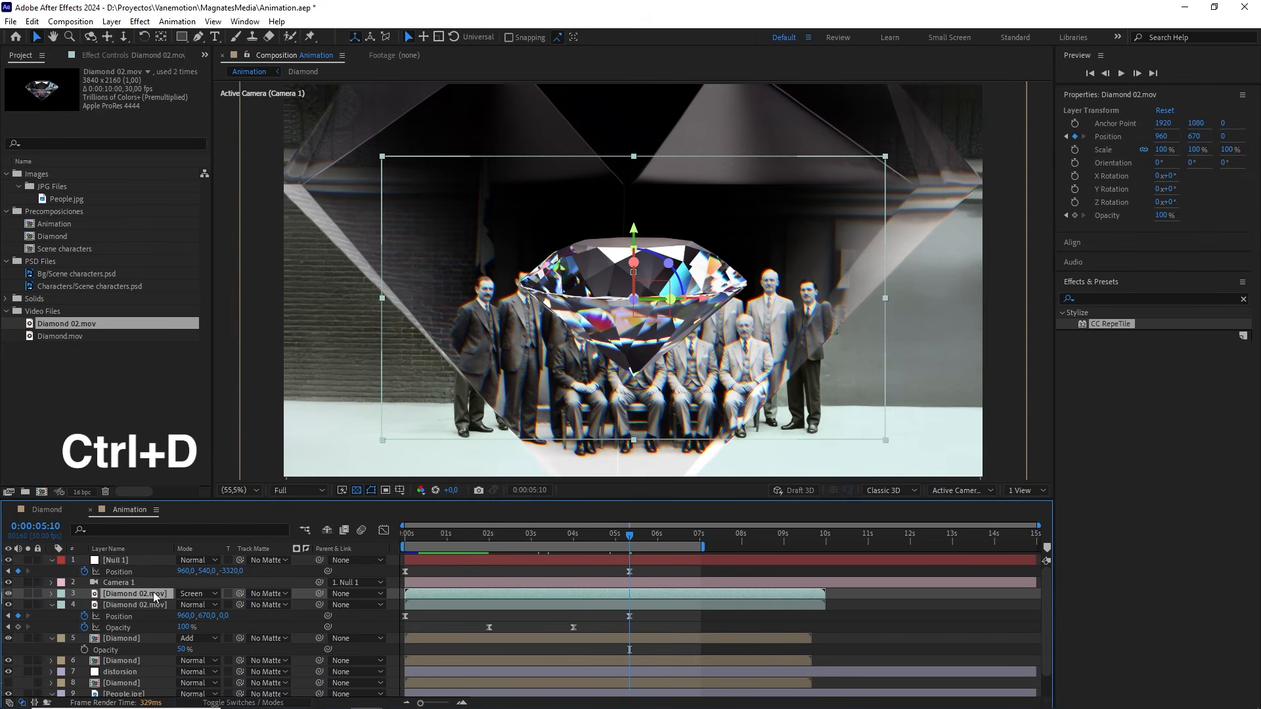
right_click(154, 594)
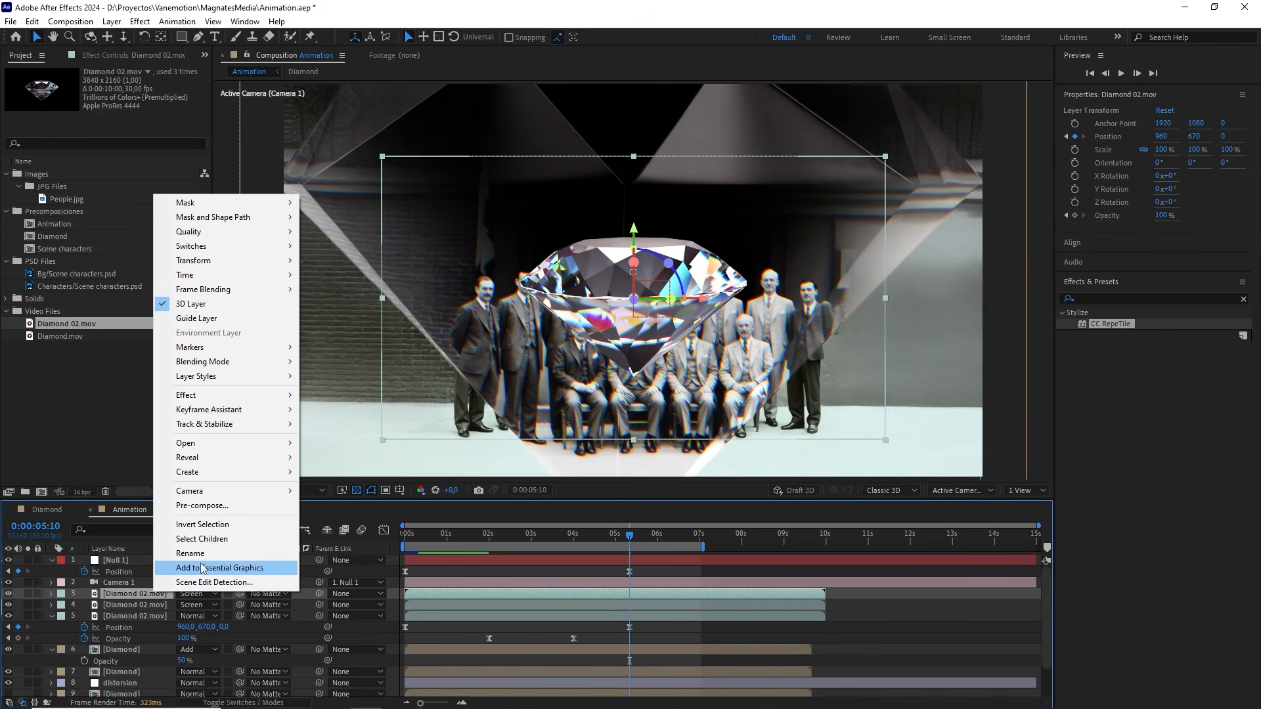
click(201, 554)
text(d)
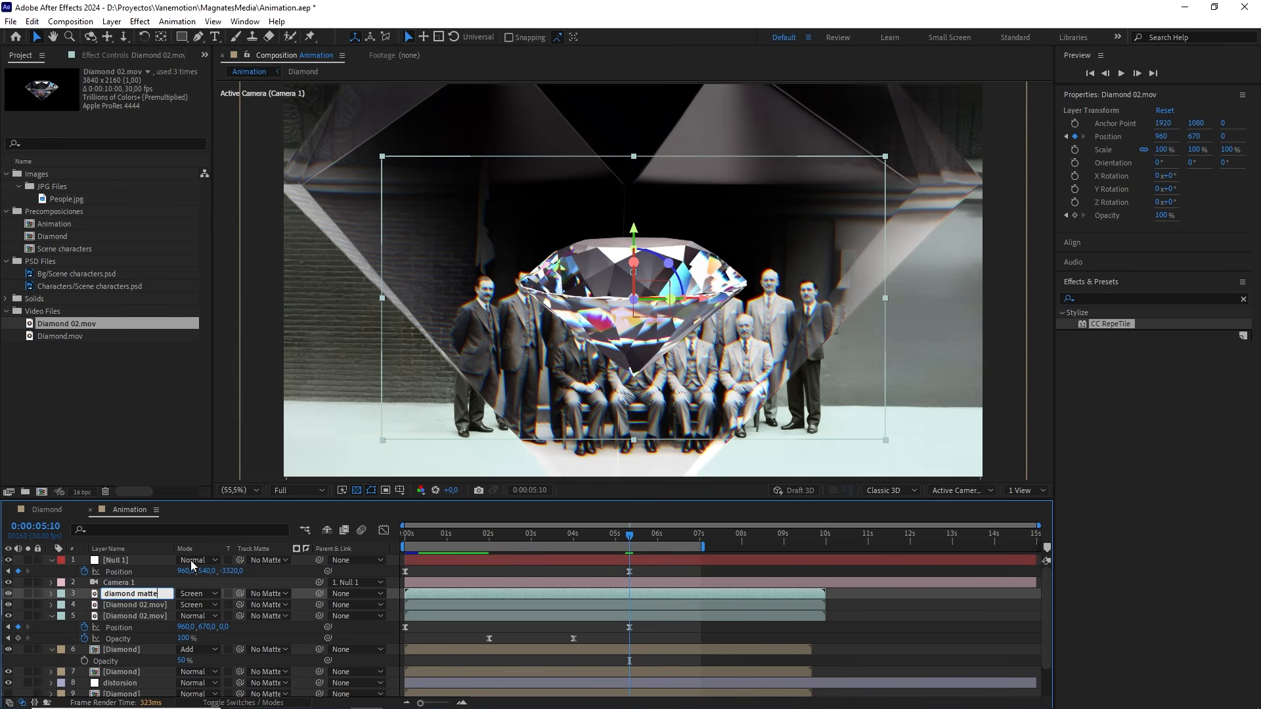
Step: Give the diamond matte layer an Orange label and set its blending mode to Normal
click(65, 595)
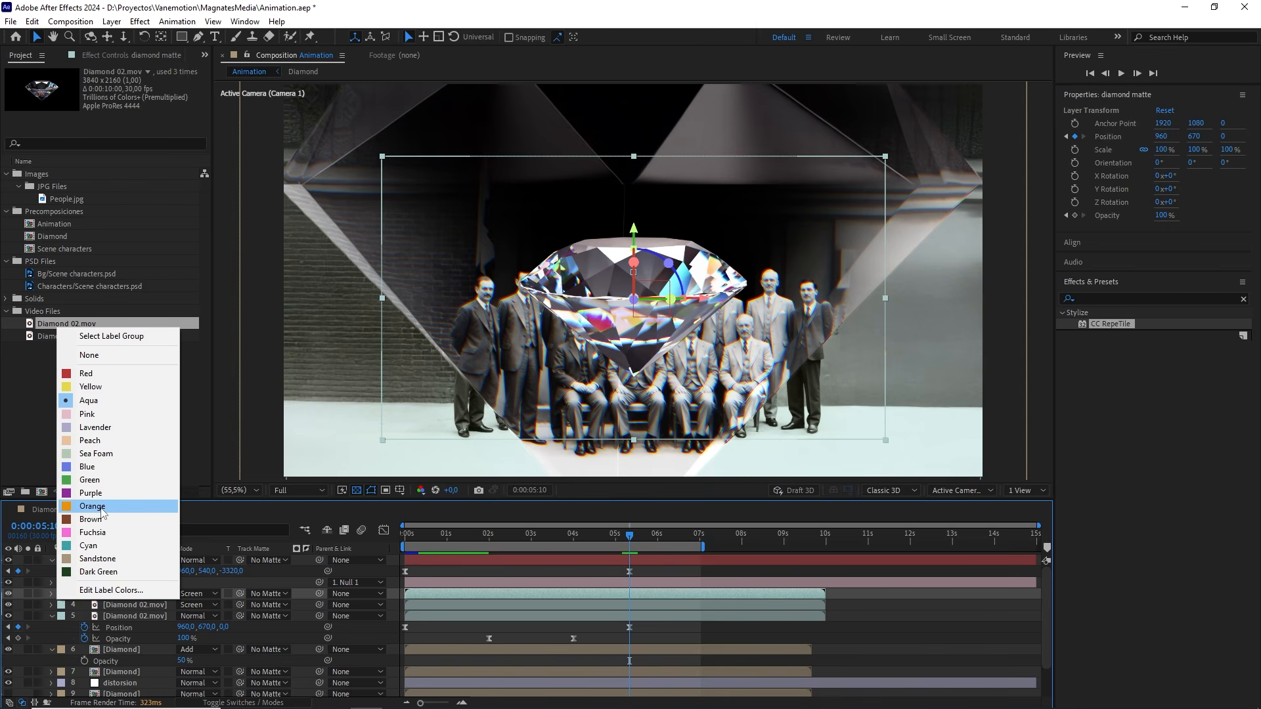
click(102, 513)
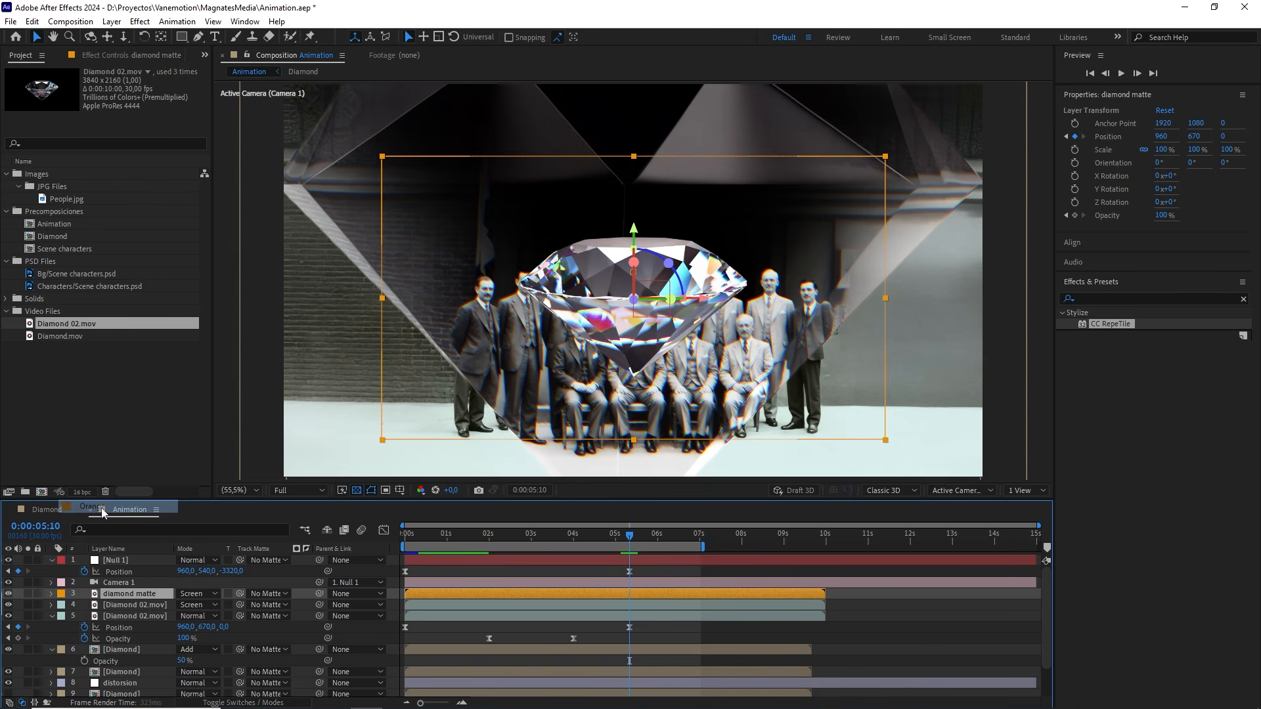
click(193, 594)
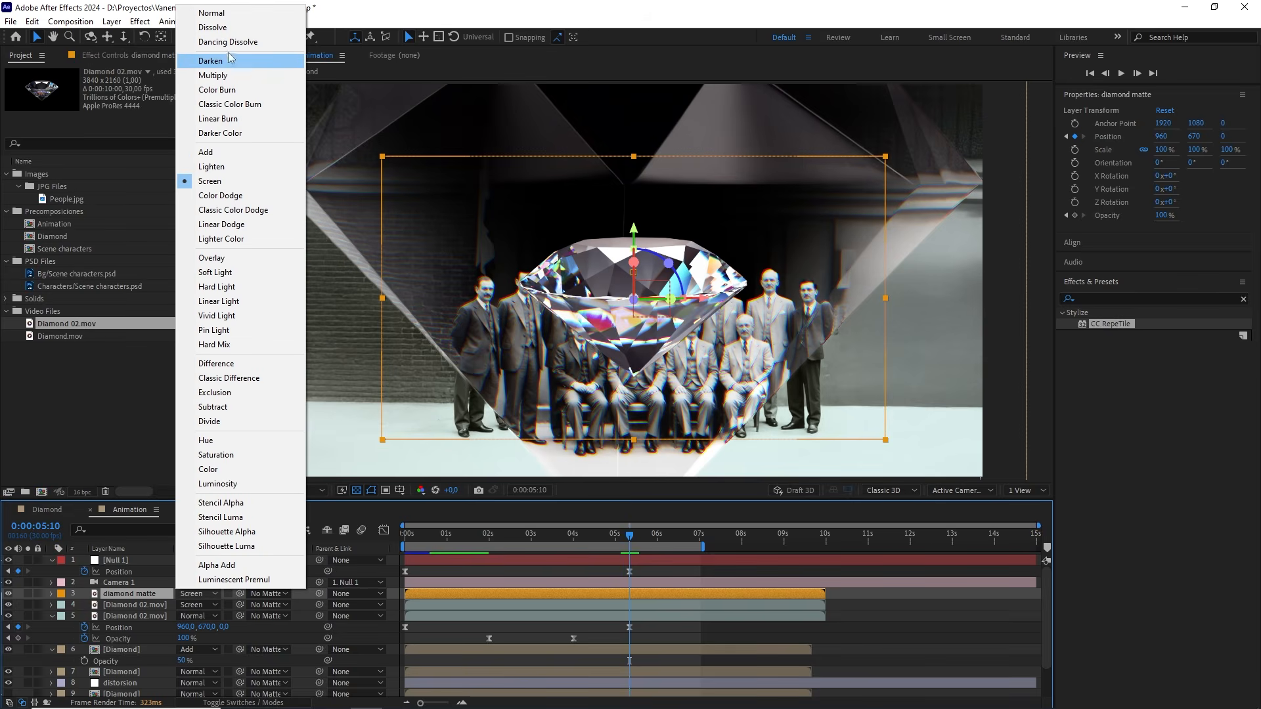
click(238, 14)
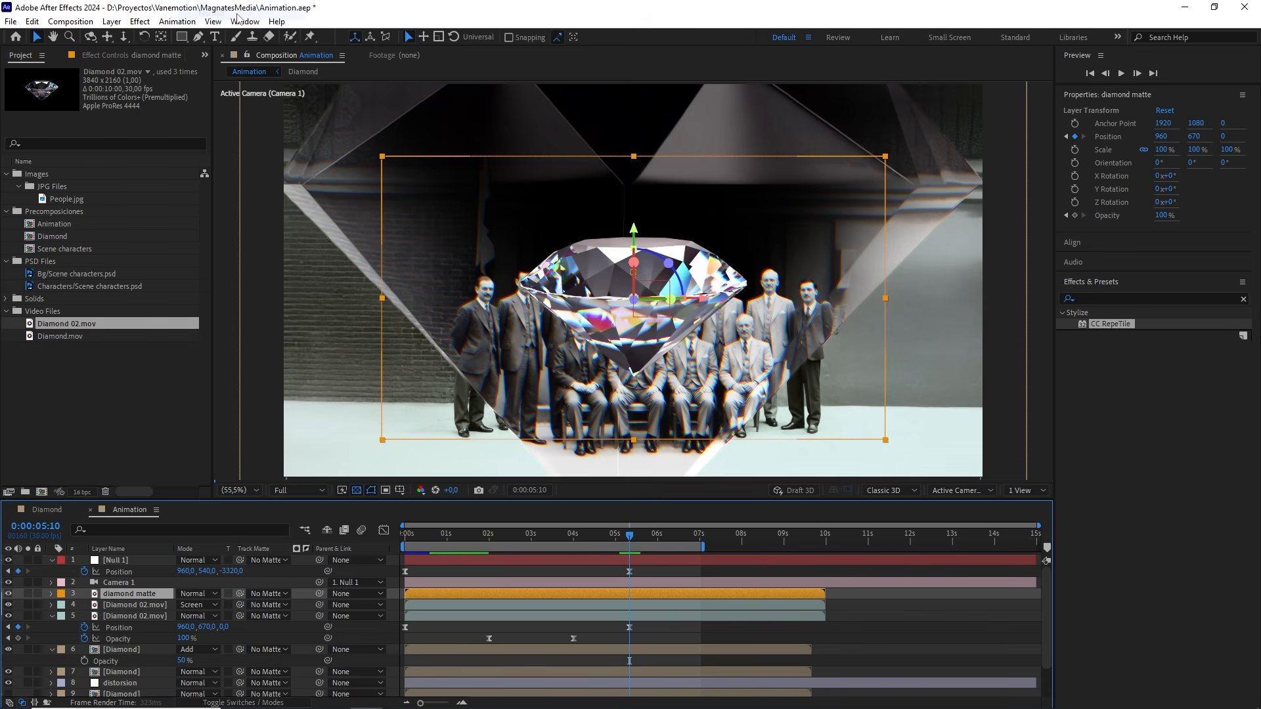
Step: Find the Fill effect and apply it to the diamond matte layer
click(1243, 298)
click(1212, 297)
text(fill)
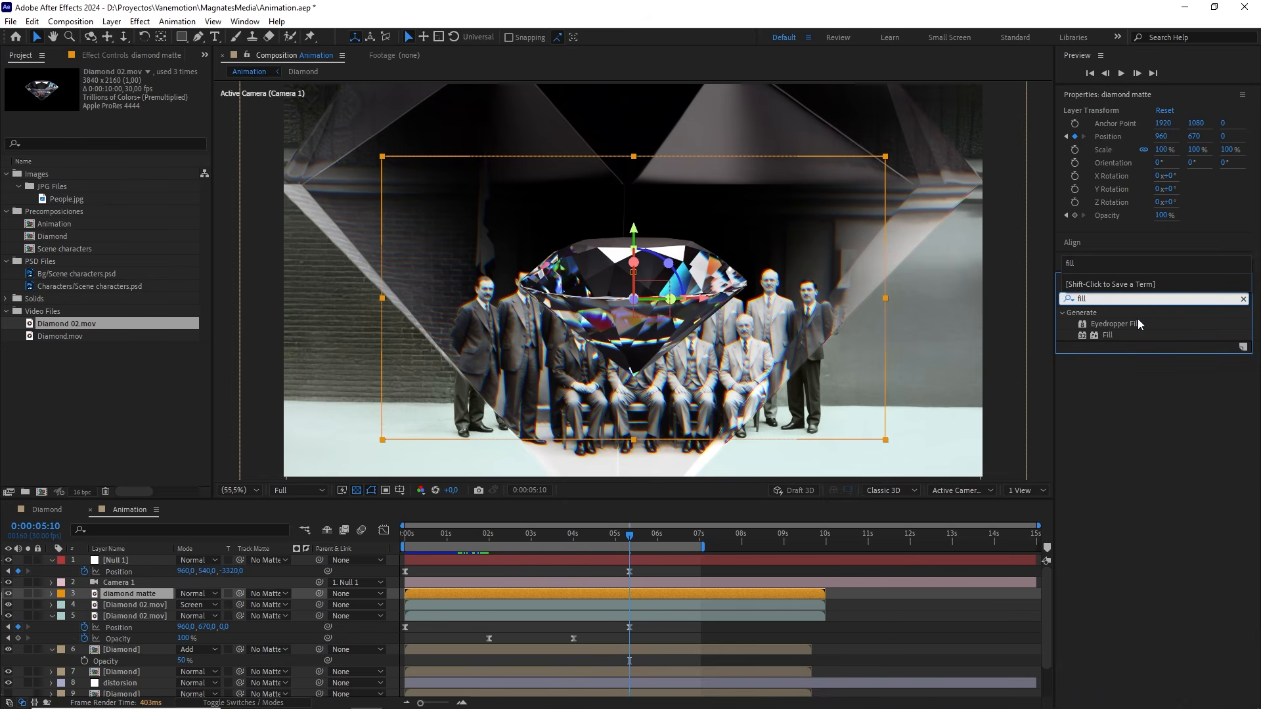
drag(1107, 335, 151, 599)
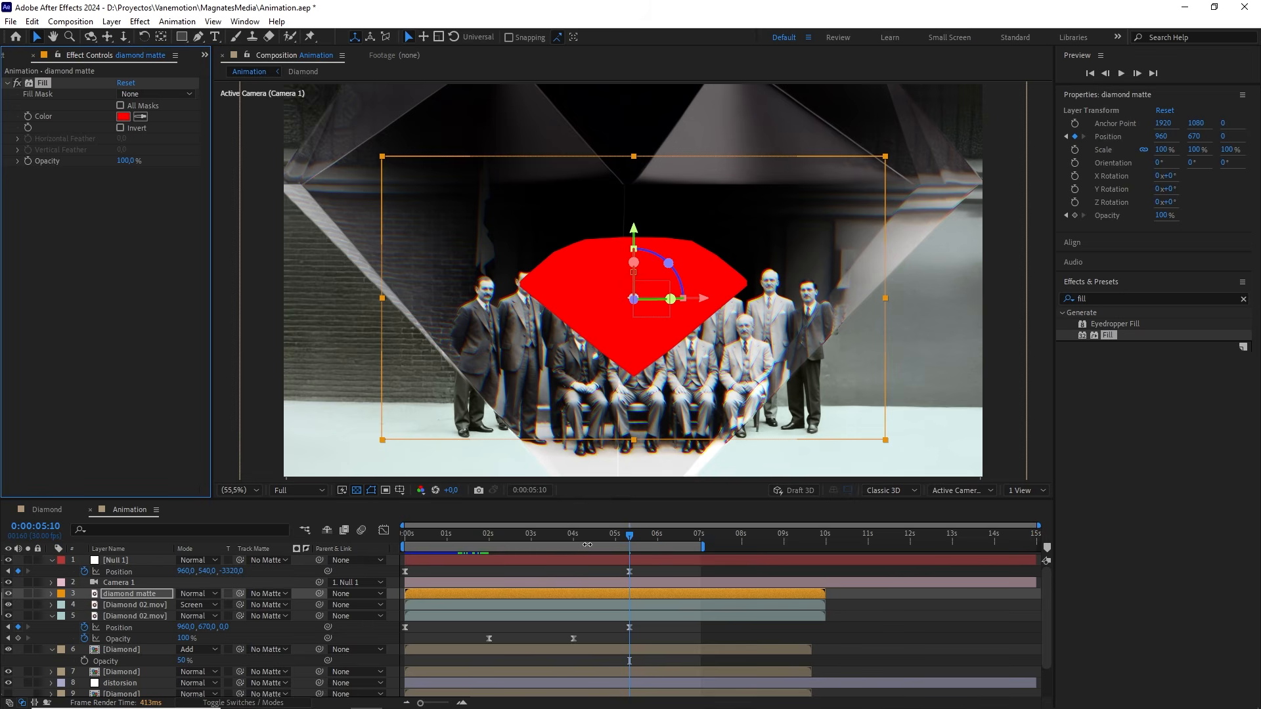
Step: Extend the work area to the full length of the composition and move the current time to 0:00:10:00
double_click(569, 546)
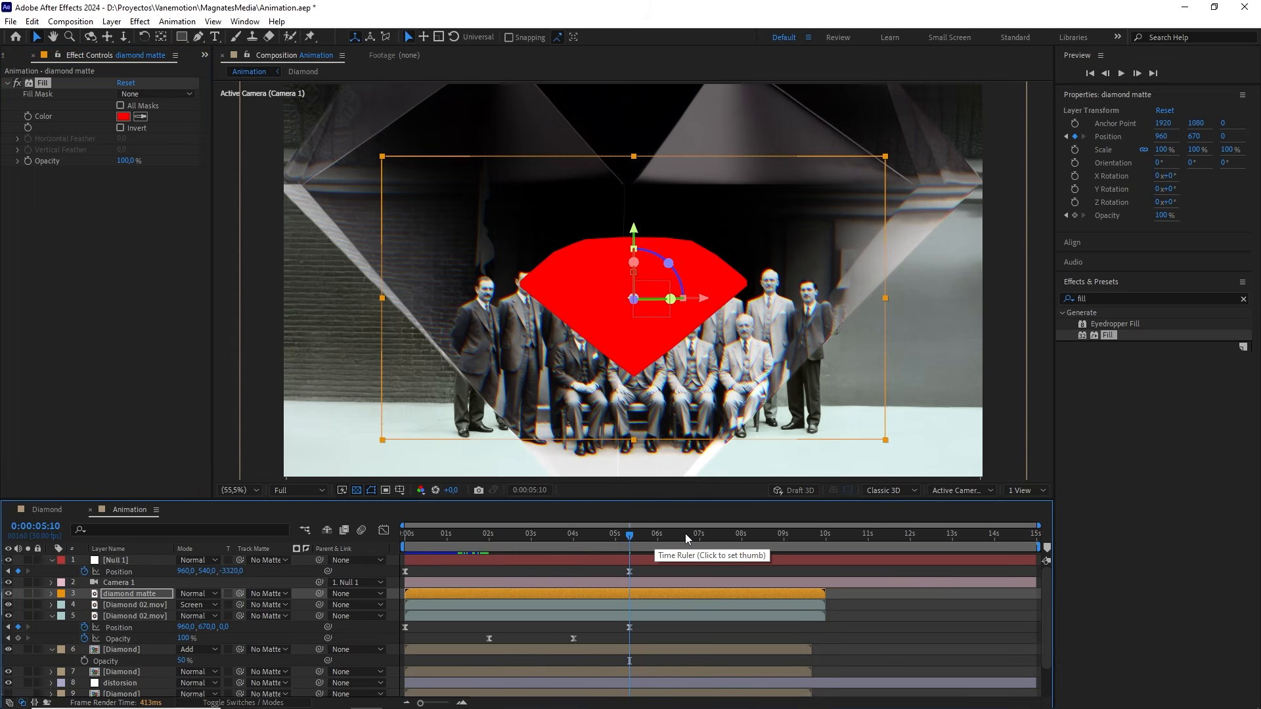
click(723, 540)
drag(739, 543, 826, 555)
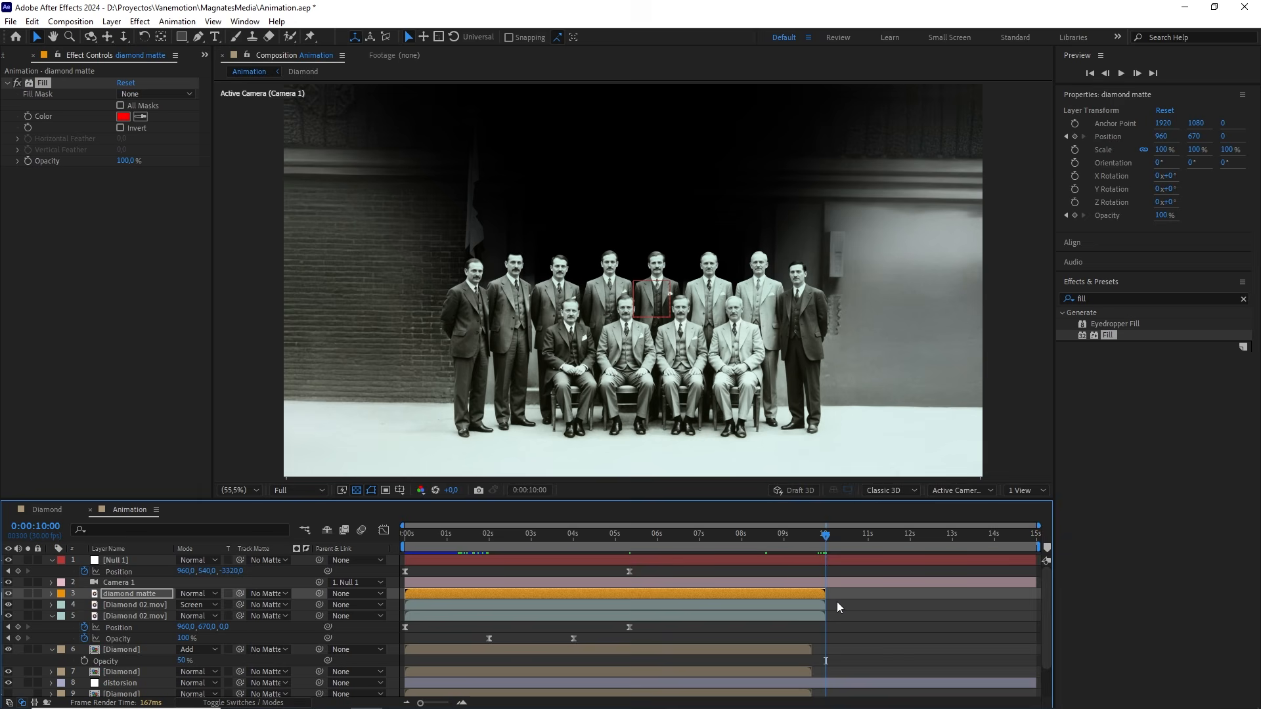
scroll(837, 601, up, 3)
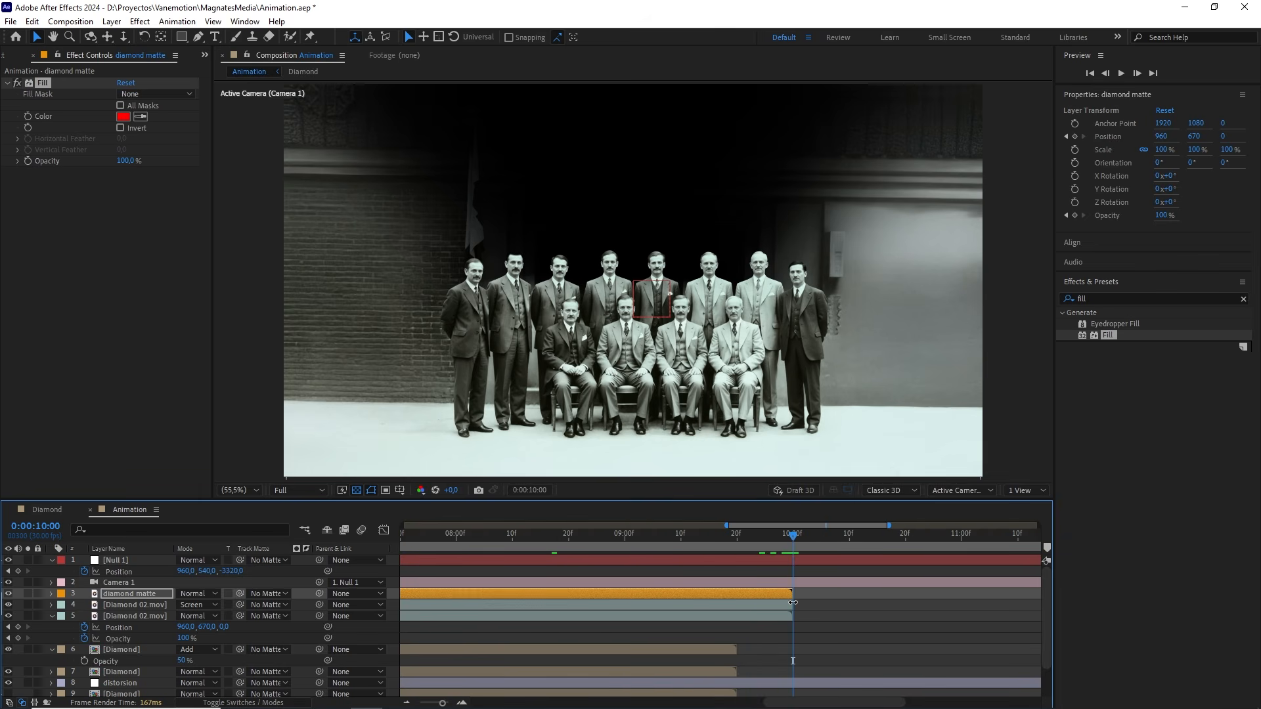
scroll(793, 602, down, 5)
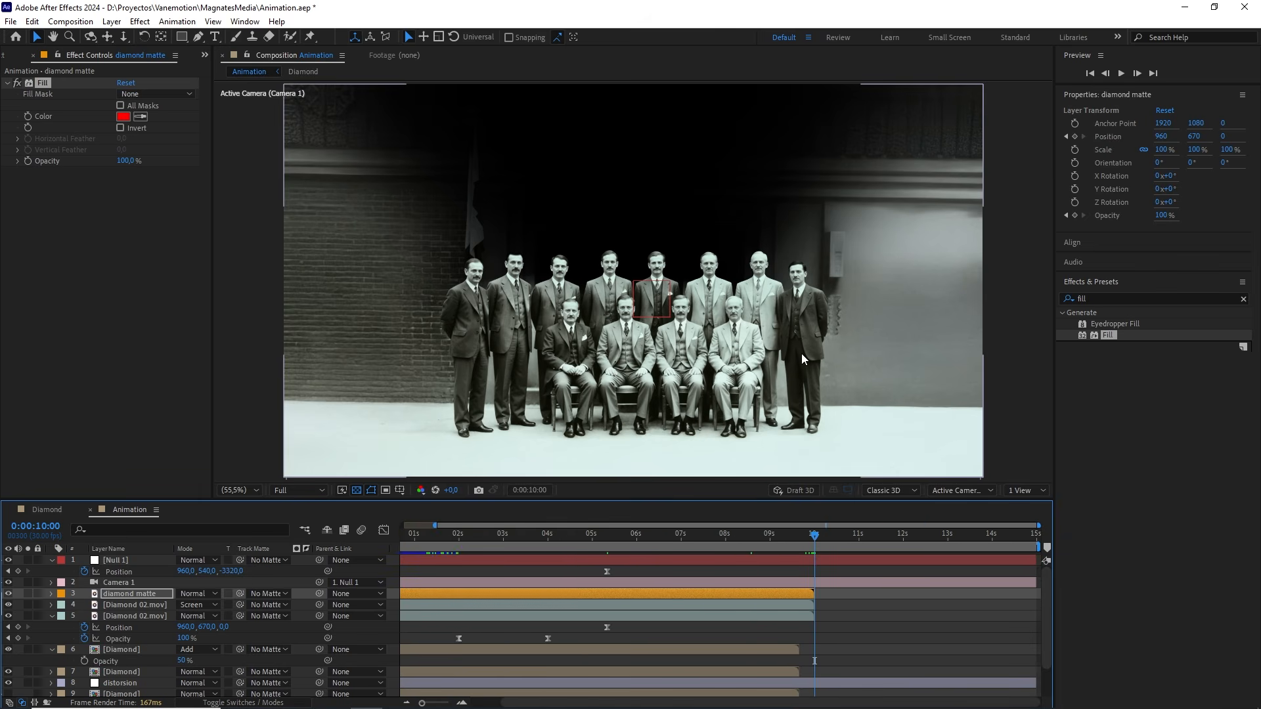
scroll(802, 358, down, 1)
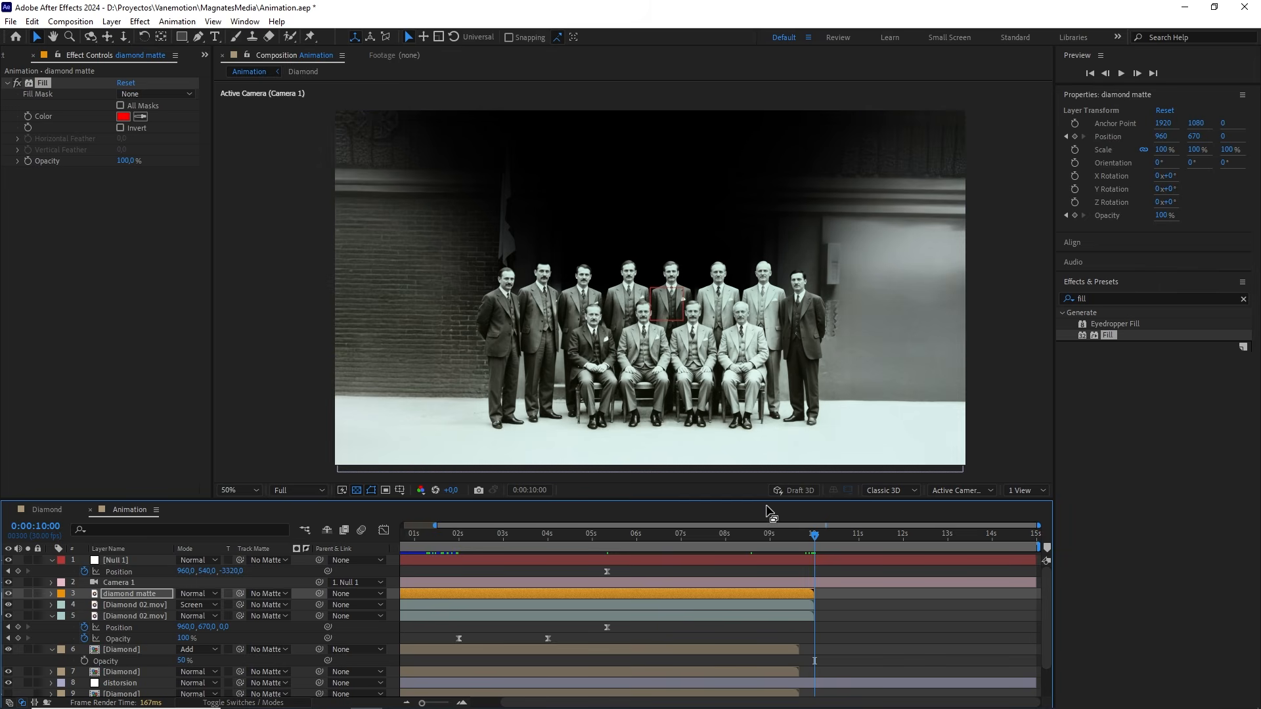
Step: Enable time remapping on the diamond matte layer and extend its out point to the end of the composition
right_click(678, 595)
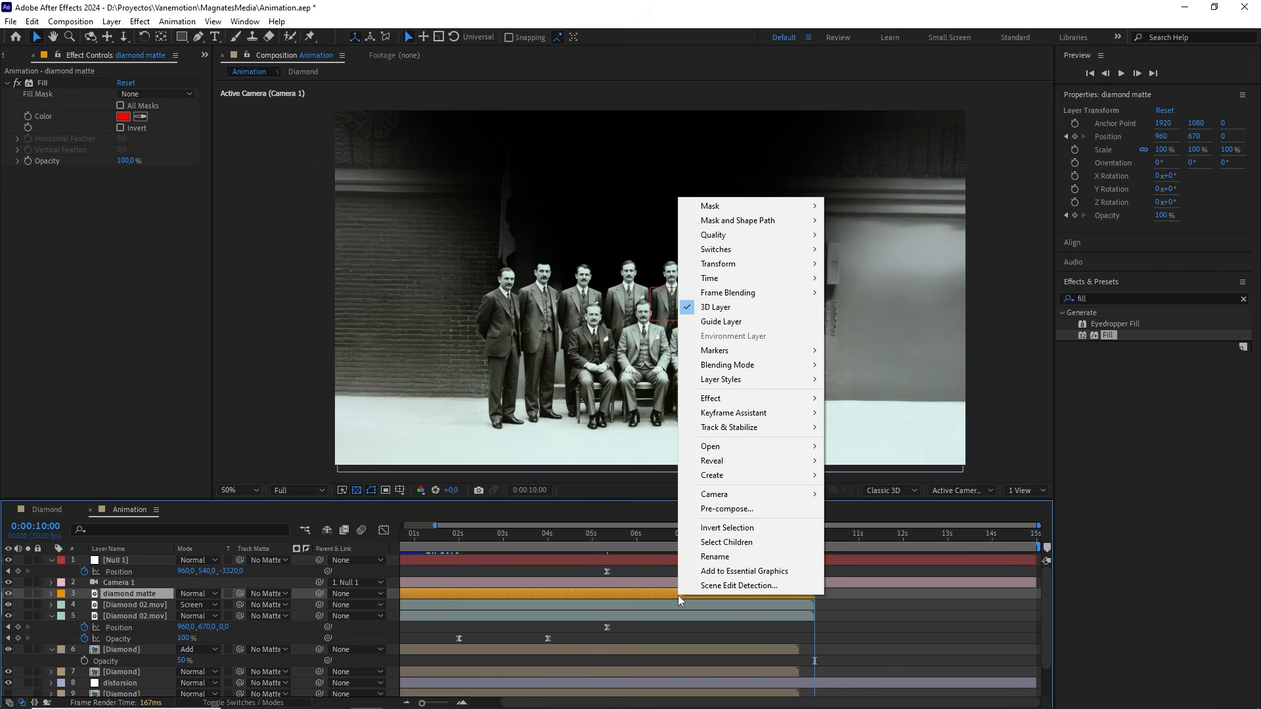
mouse_move(776, 281)
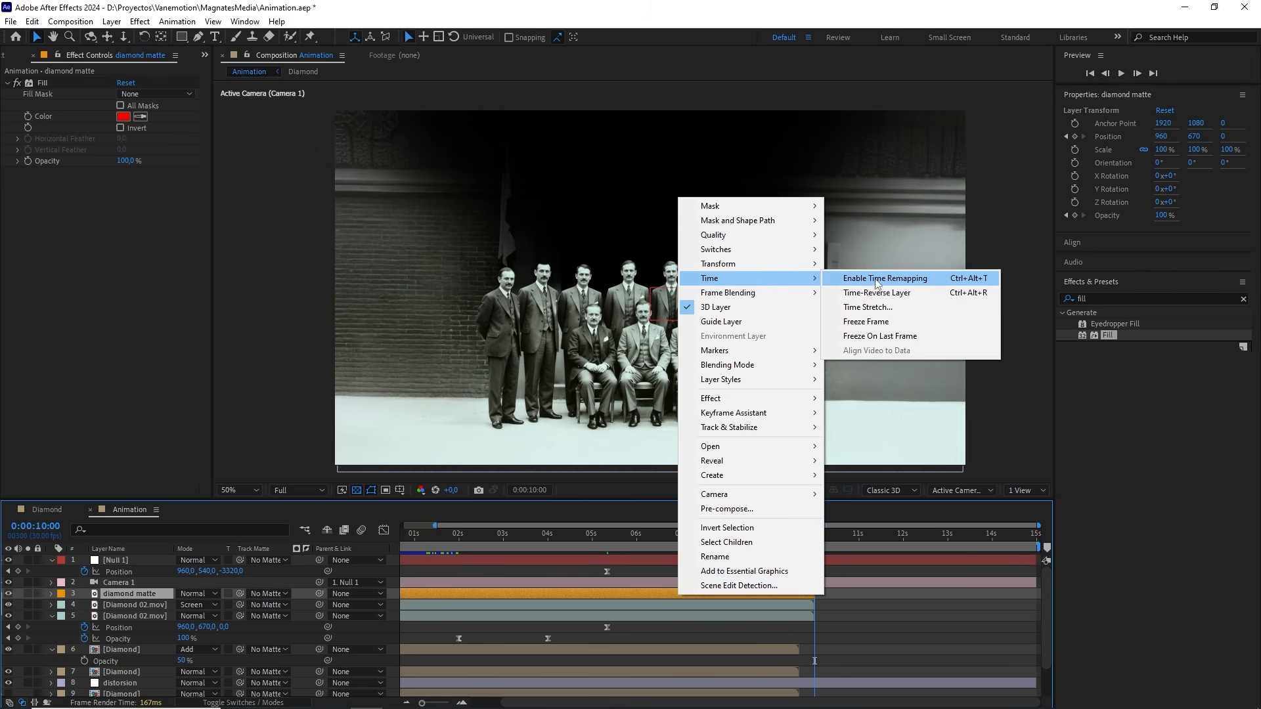
click(884, 278)
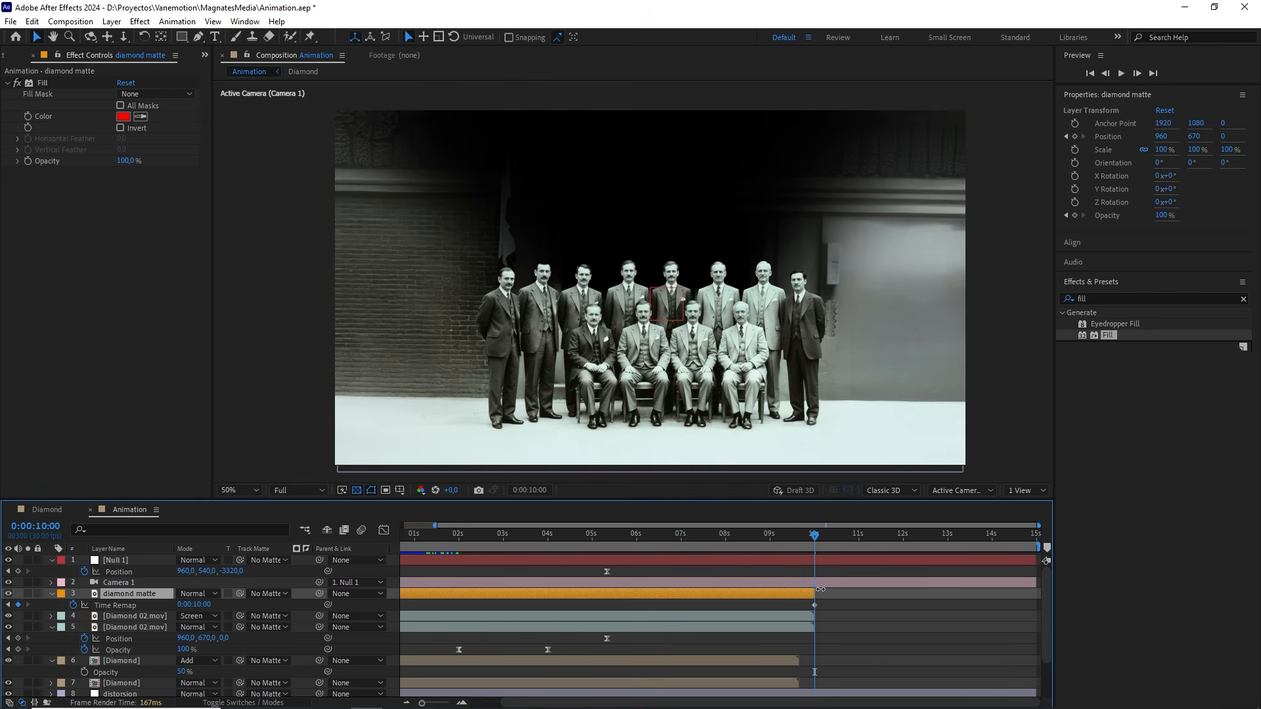
drag(818, 594, 907, 597)
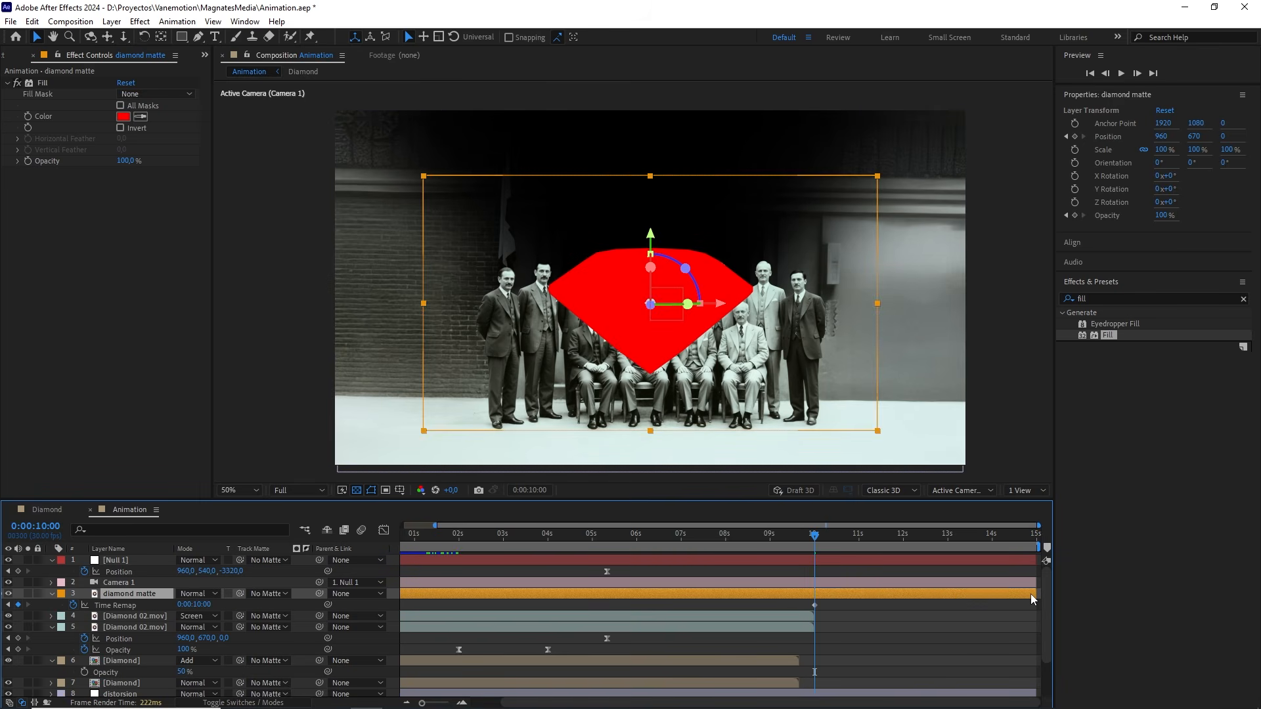
Step: Enable time remapping on the Screen-mode Diamond 02.mov layer and extend its out point to the end of the composition
right_click(735, 616)
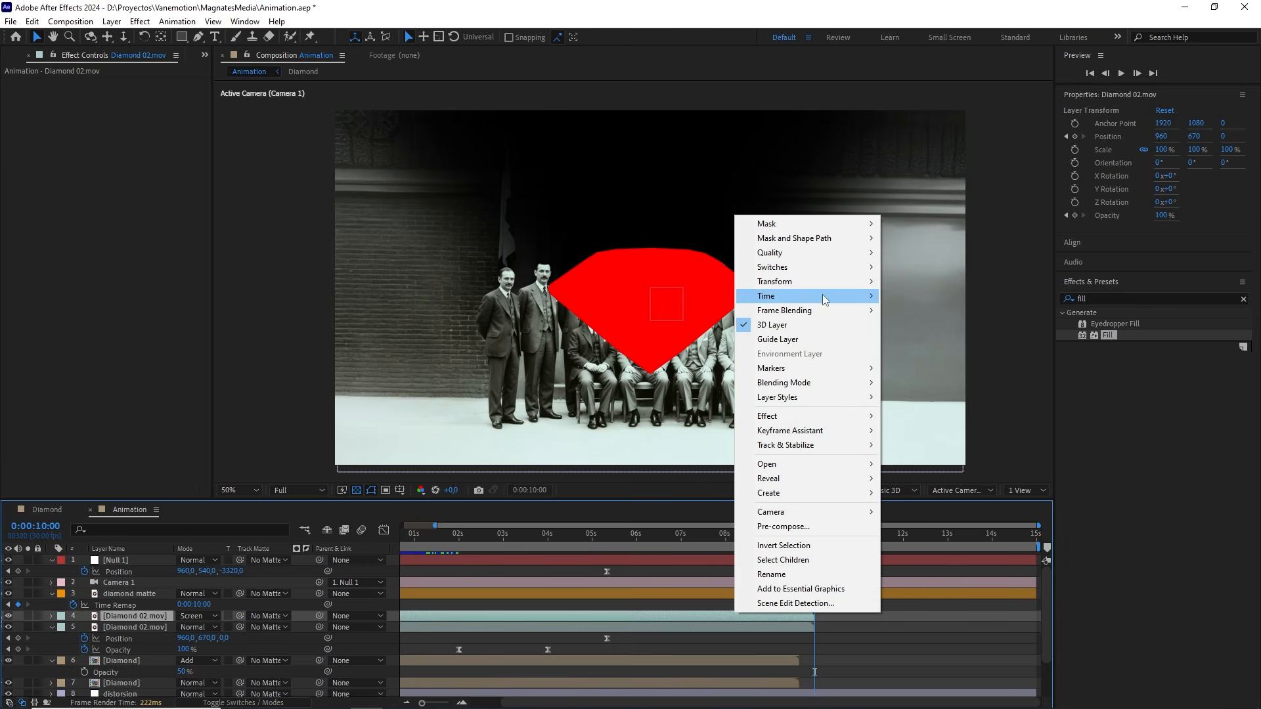
mouse_move(837, 300)
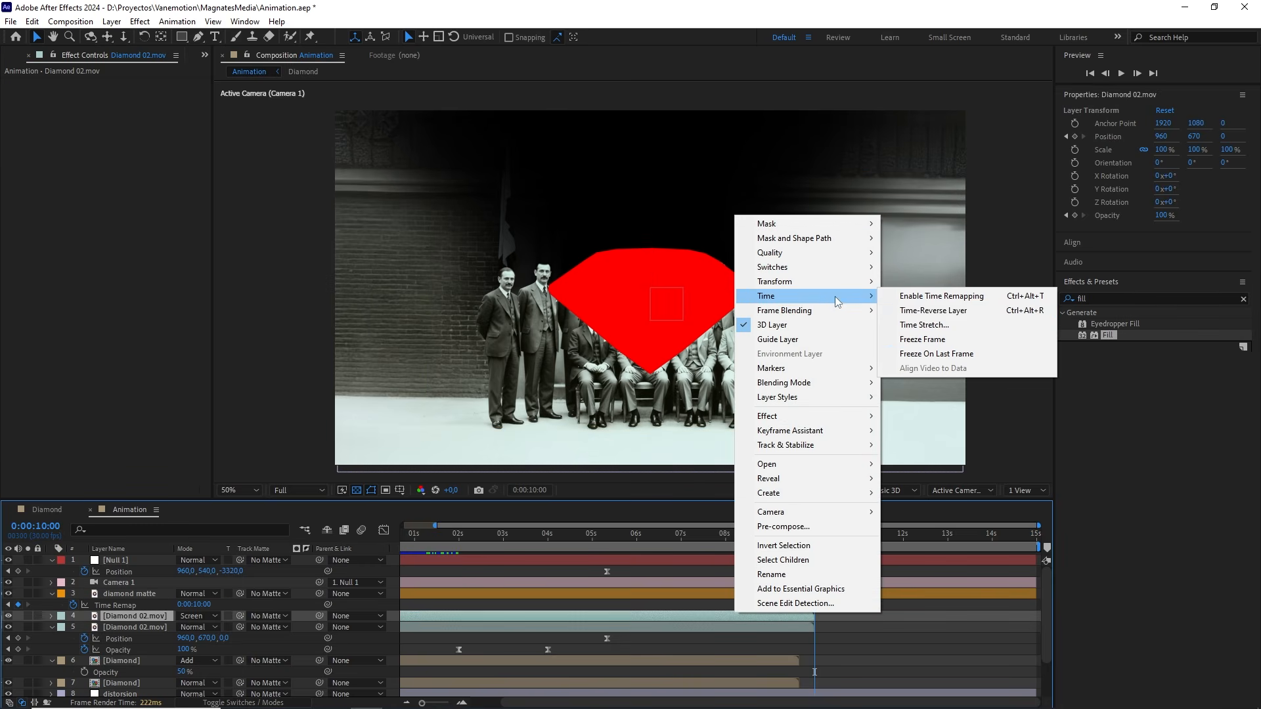
click(968, 300)
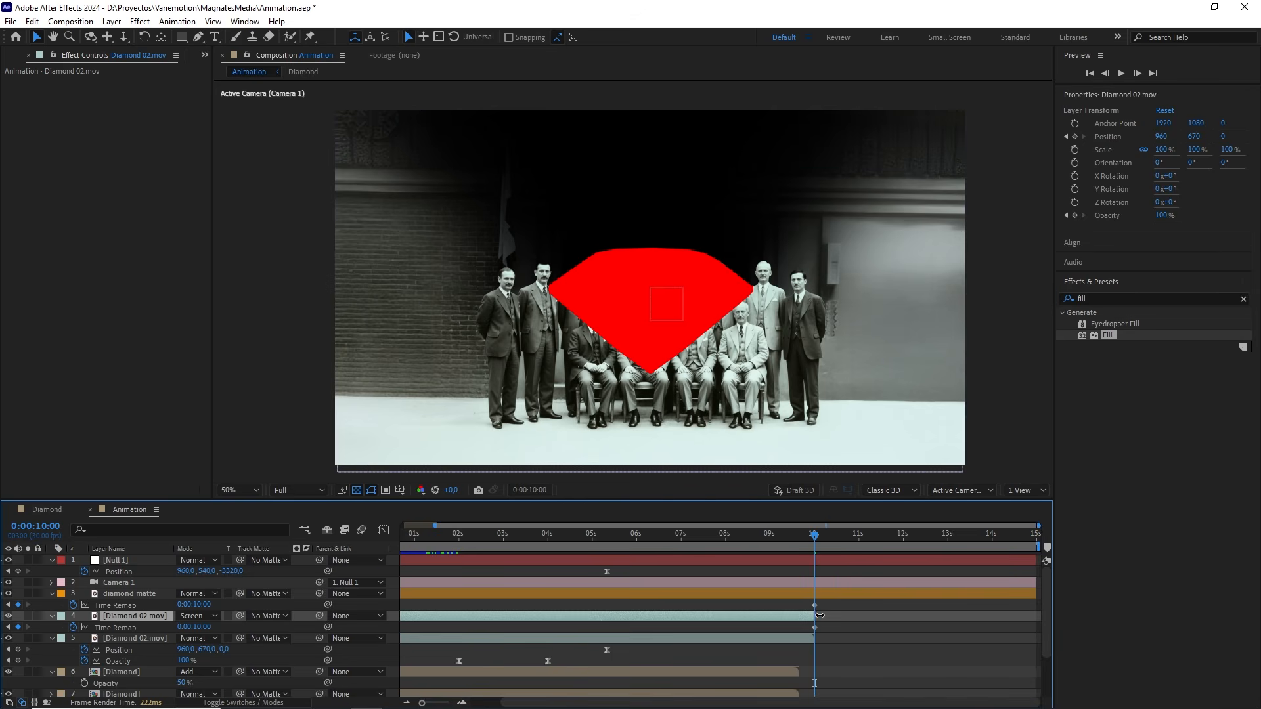
drag(820, 615, 1028, 617)
Step: Enable time remapping on the Normal-mode Diamond 02.mov layer and extend its out point to the end of the composition
right_click(781, 637)
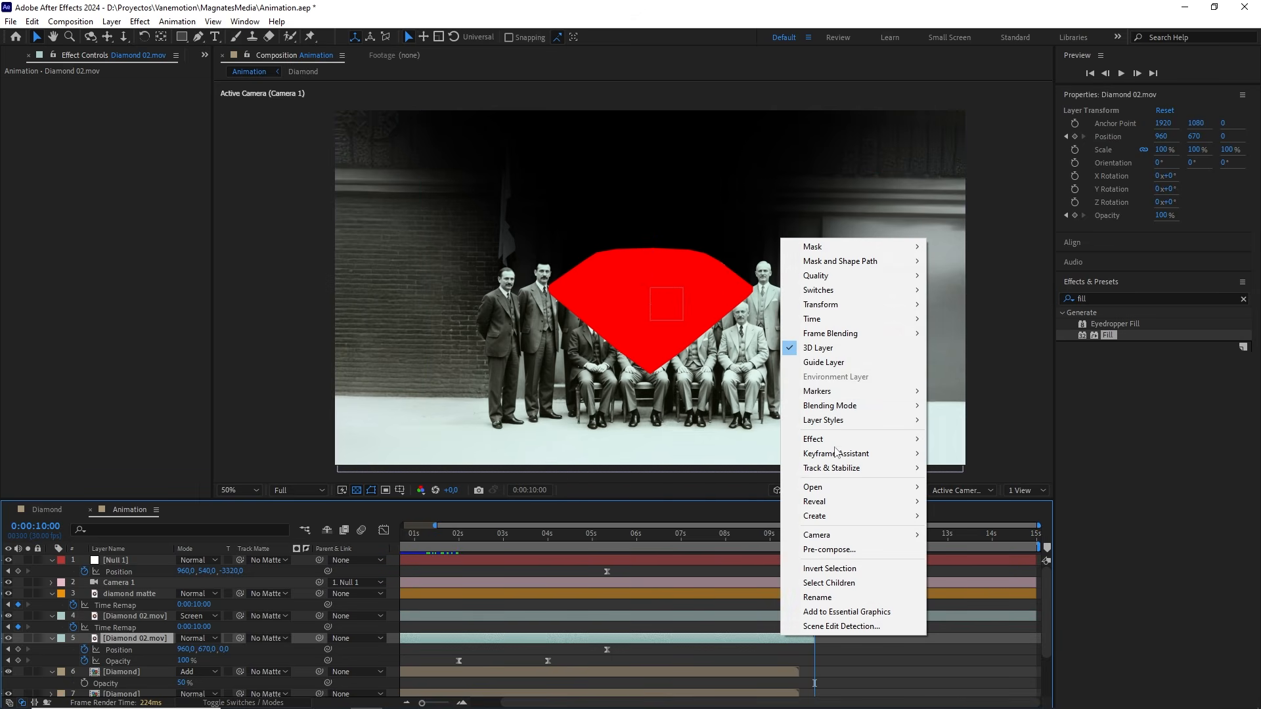
mouse_move(867, 327)
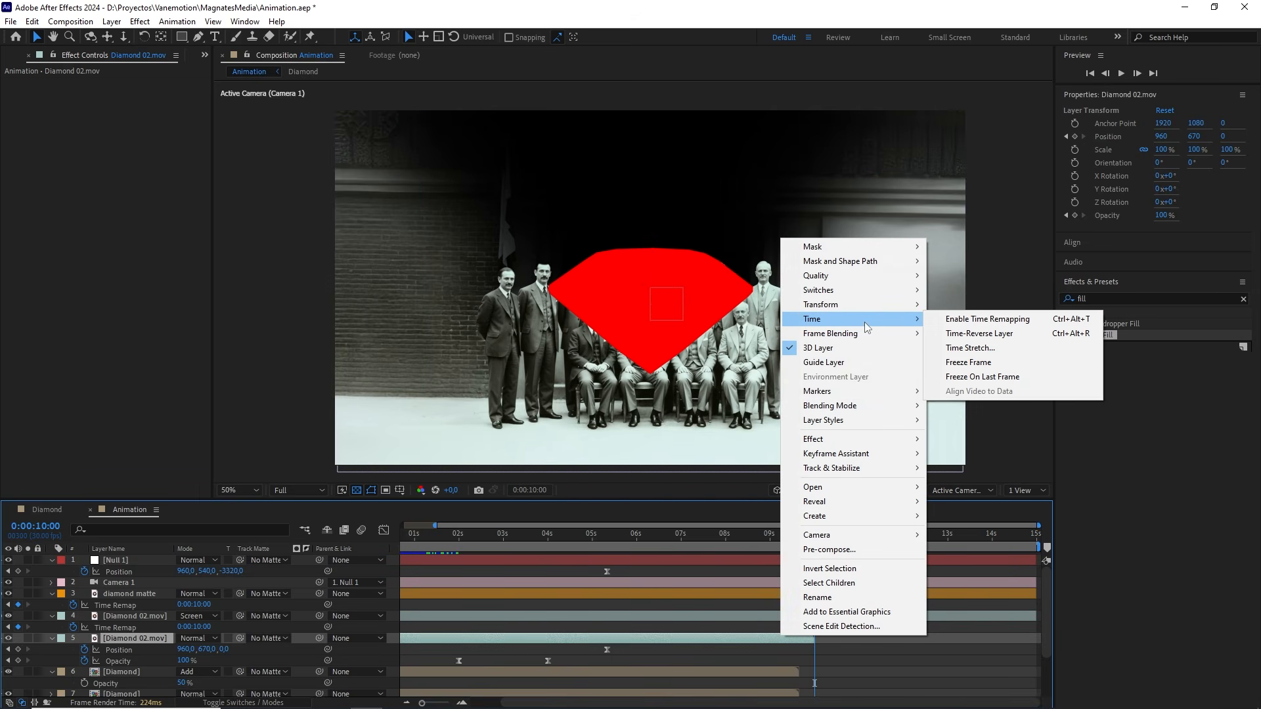
click(1002, 319)
drag(815, 638, 1027, 639)
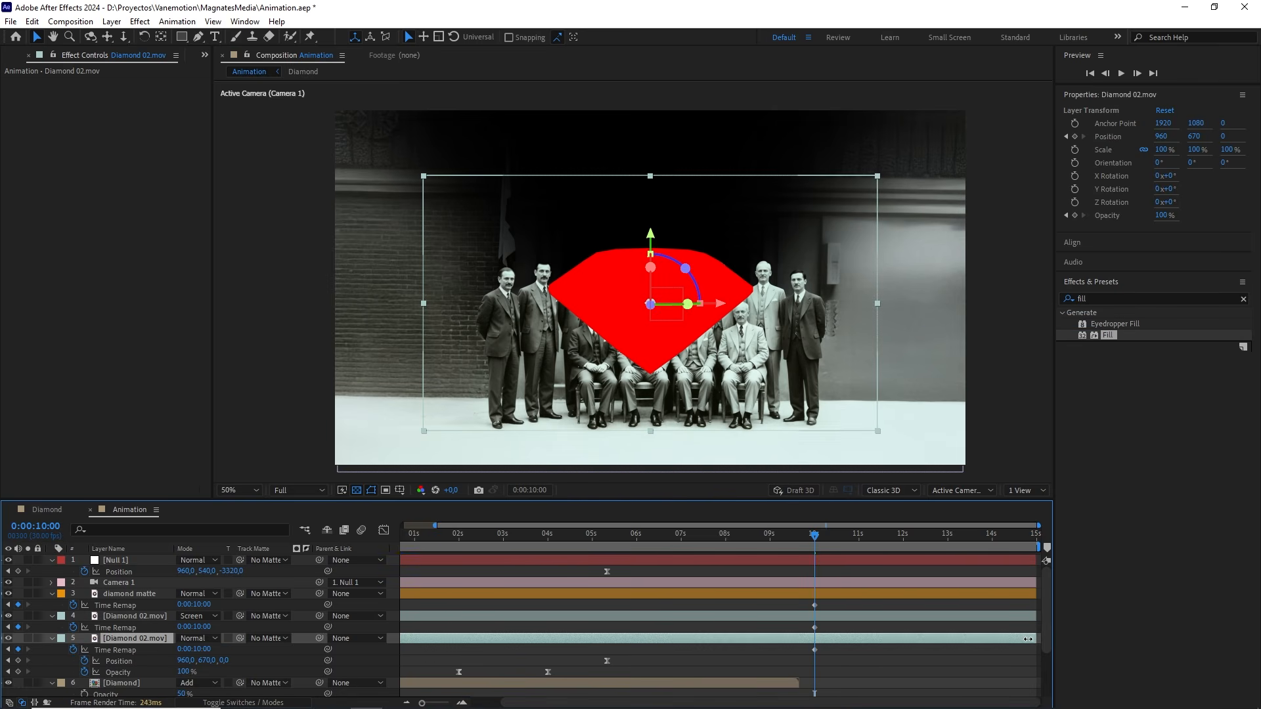
Step: Solo both Diamond 02.mov layers and move the current time to 0:00:11:15
ctrl+click(126, 615)
drag(28, 616, 28, 638)
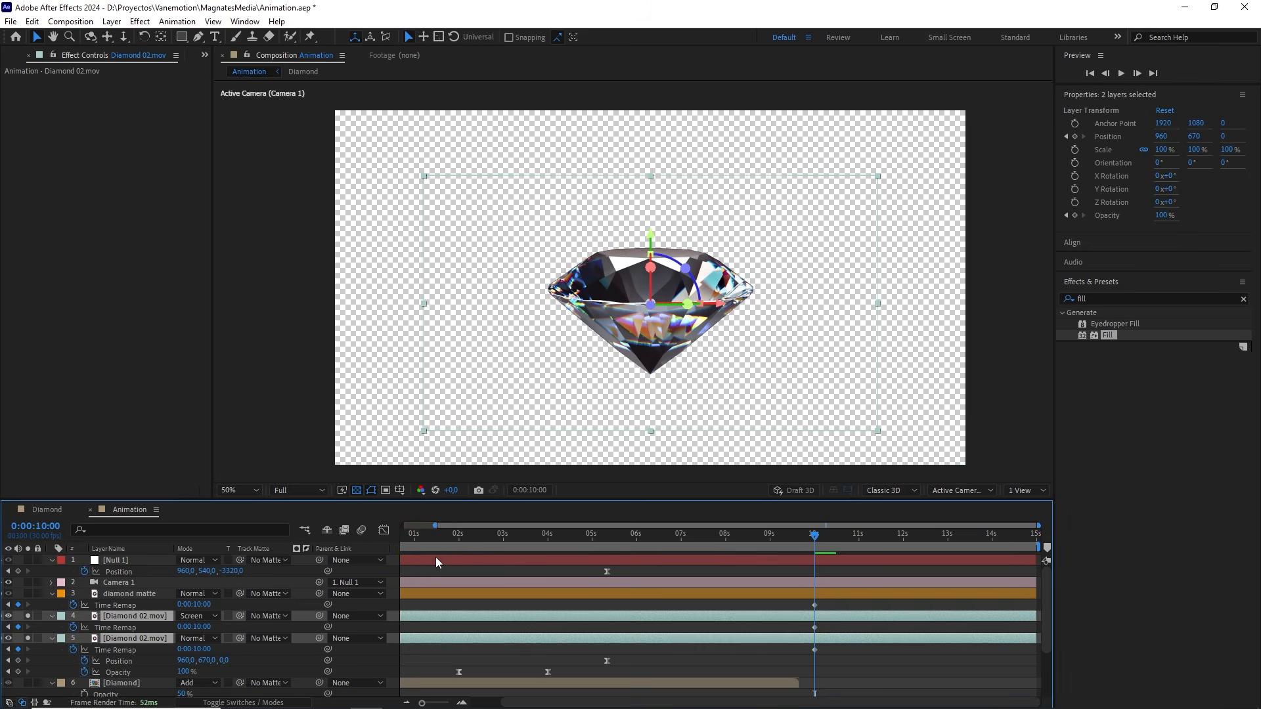
drag(815, 535, 881, 546)
click(749, 599)
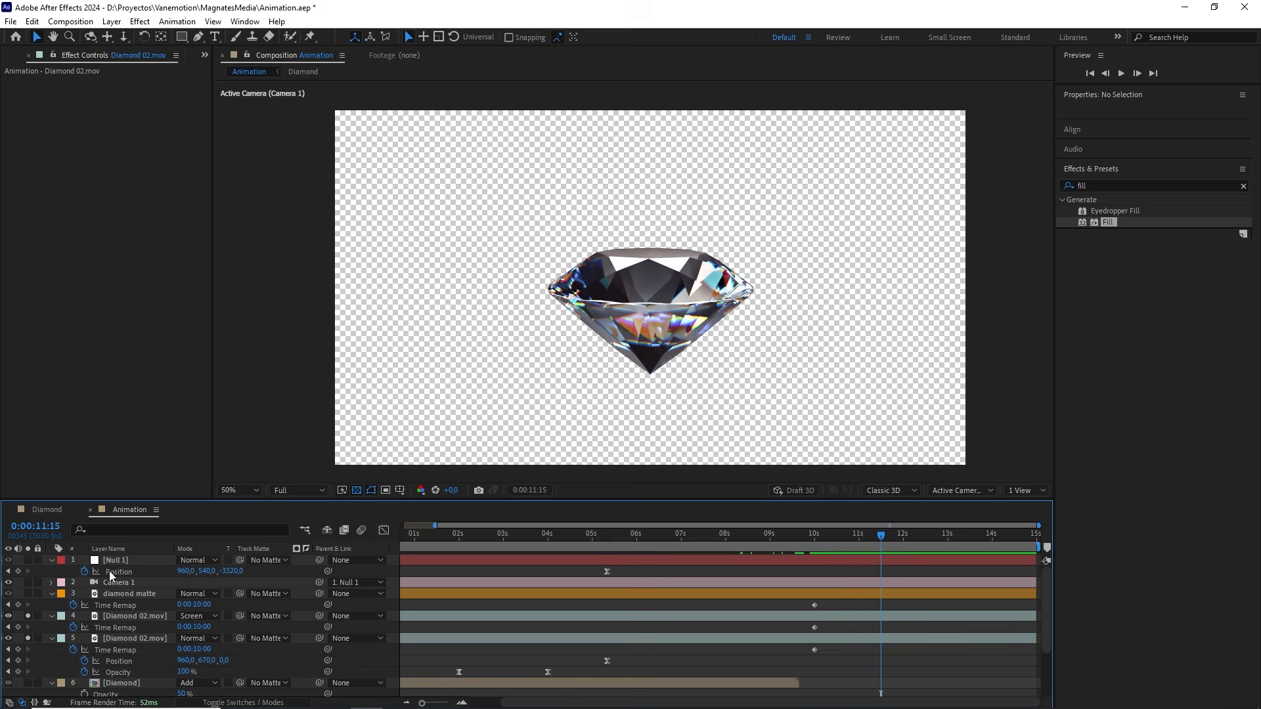
Step: Add a loopOut() expression to the Time Remap property of the Screen-mode Diamond 02.mov layer
alt+click(73, 628)
text(loopo)
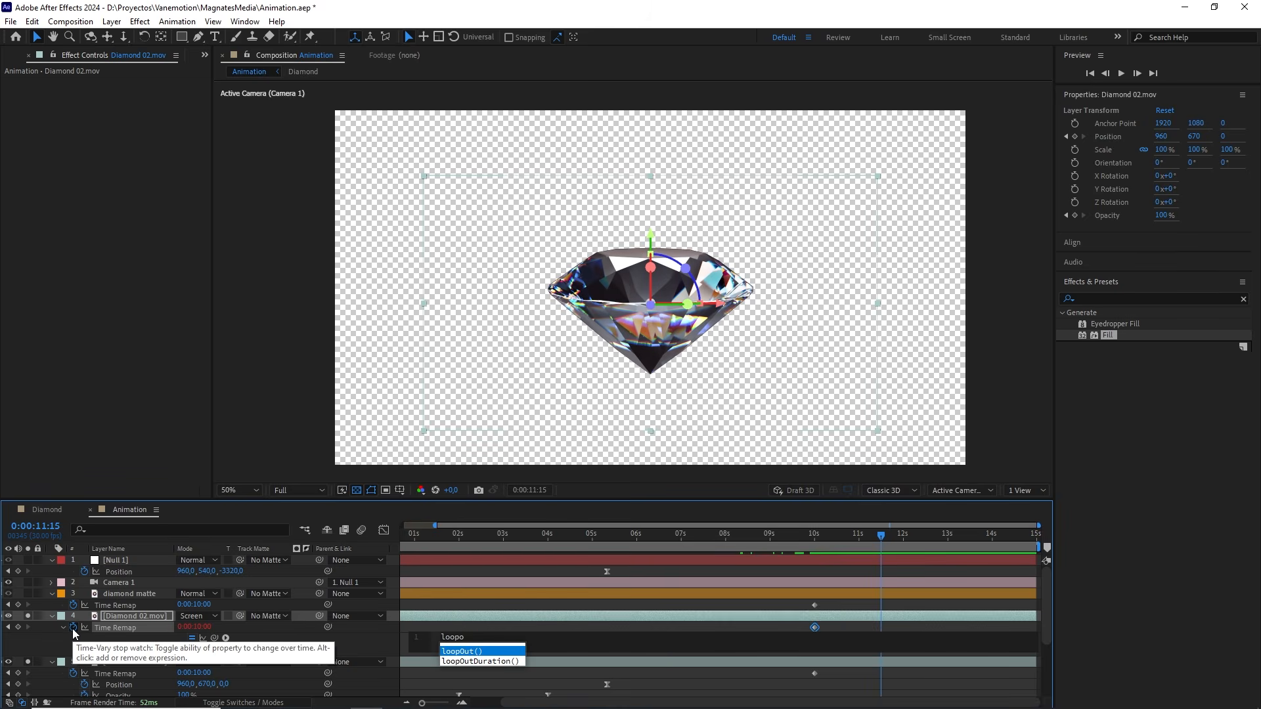
key(Return)
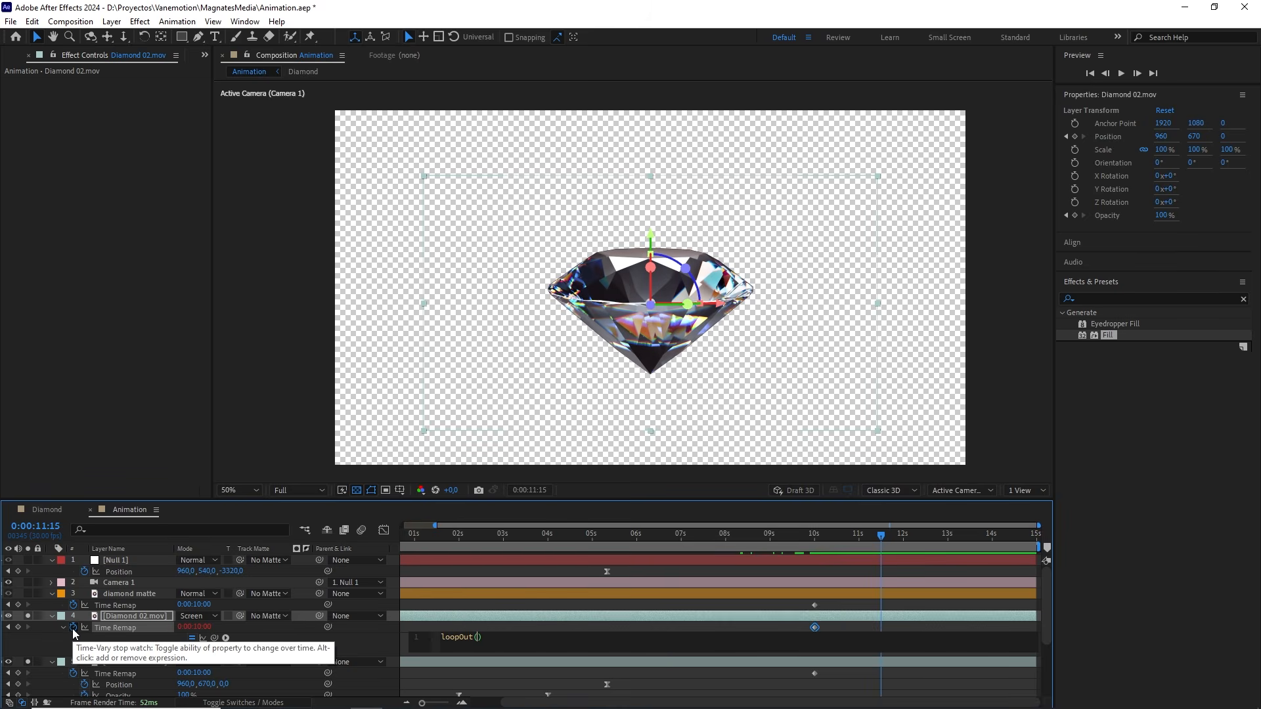
click(436, 626)
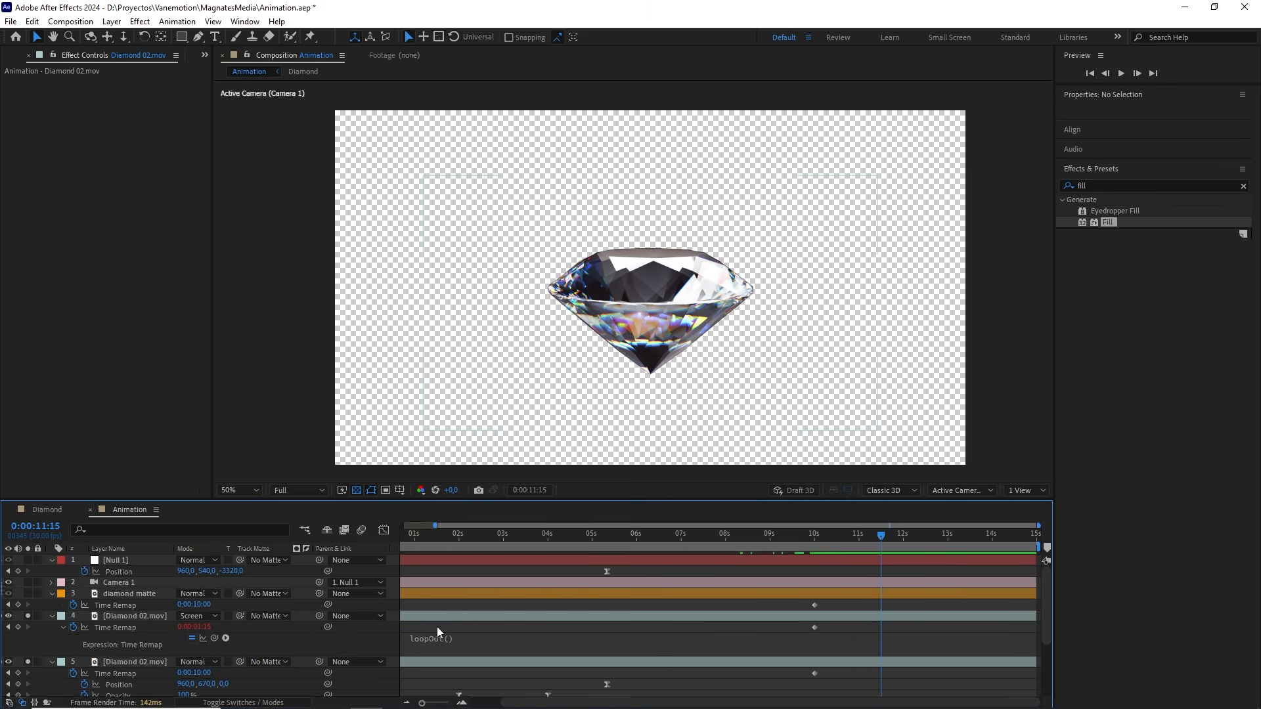
Step: Copy the looping Time Remap property to the Normal-mode Diamond 02.mov layer and the diamond matte layer
click(119, 624)
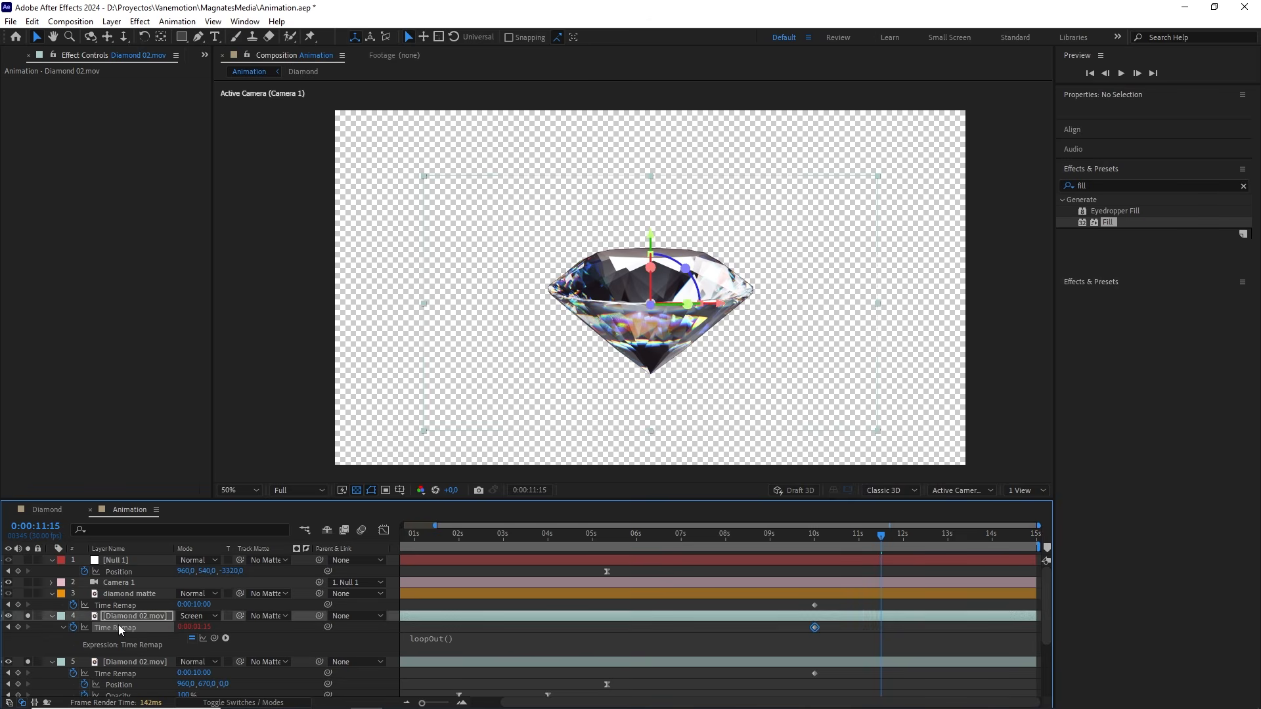
right_click(118, 625)
click(212, 575)
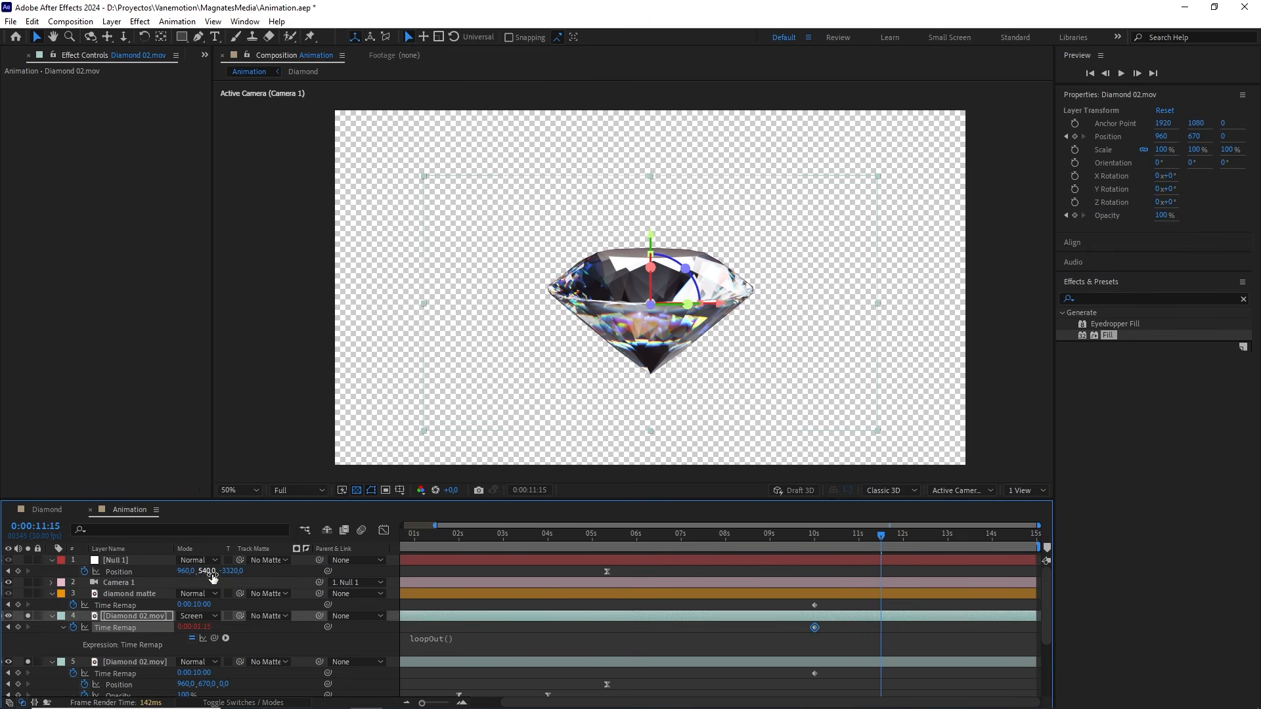
click(140, 660)
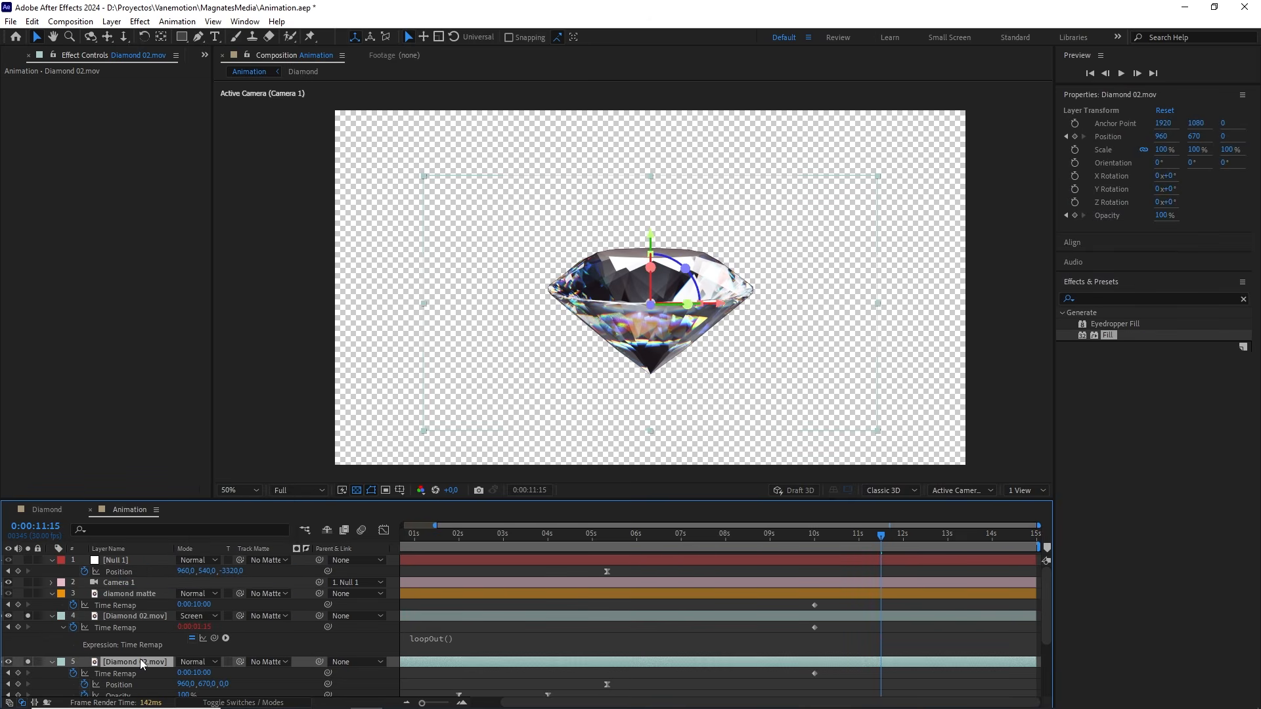
key(ctrl+v)
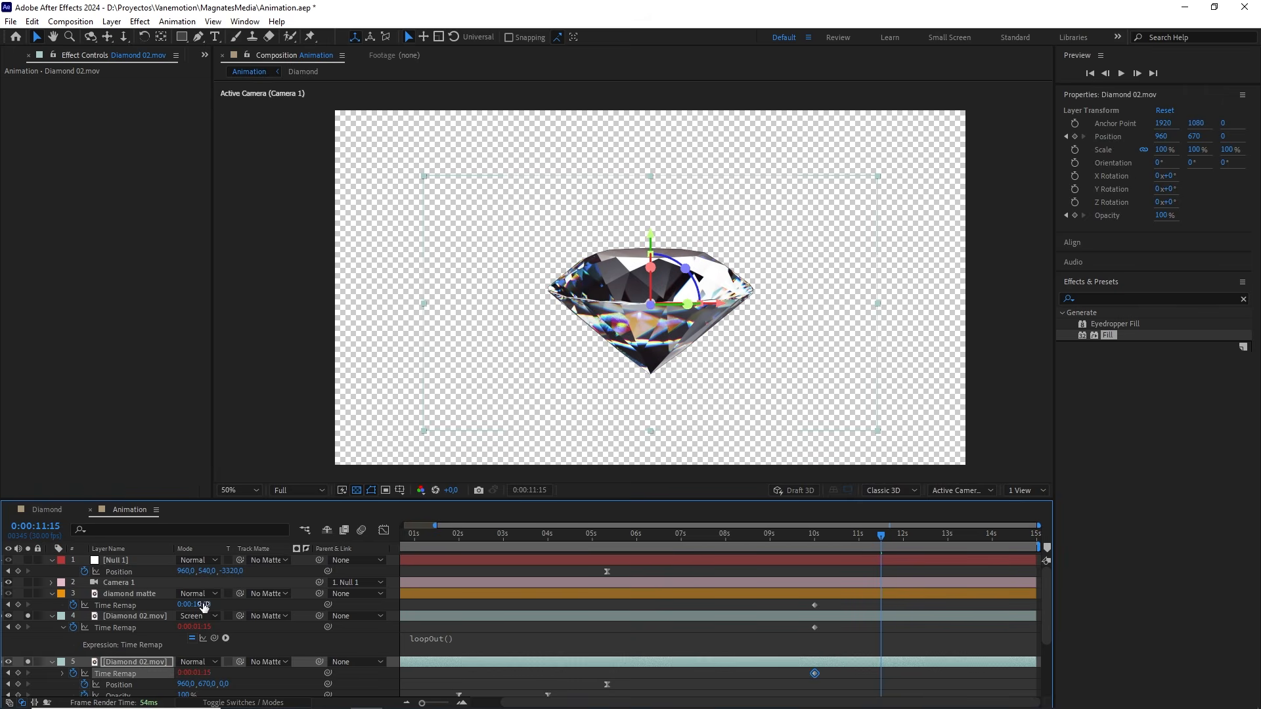
click(152, 593)
key(ctrl+v)
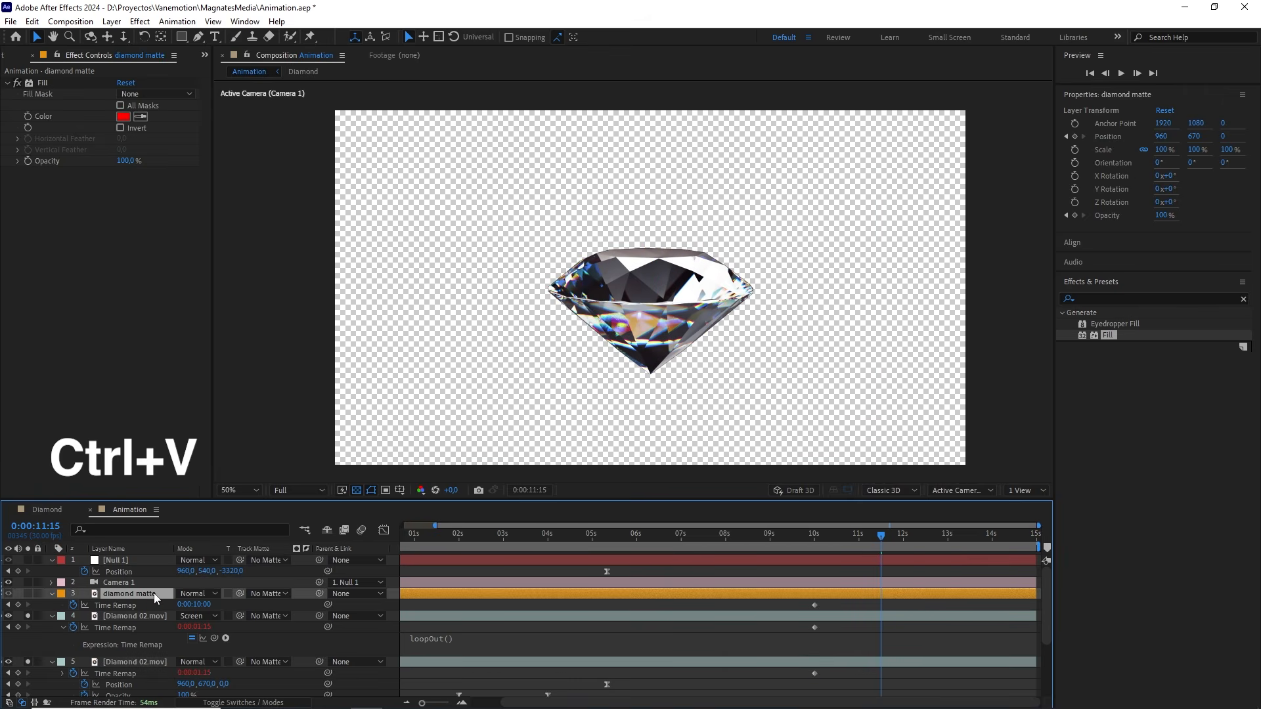
Step: Return to 0:00:10:00, collapse the three diamond movie layers' properties and unsolo both Diamond 02.mov layers
click(52, 616)
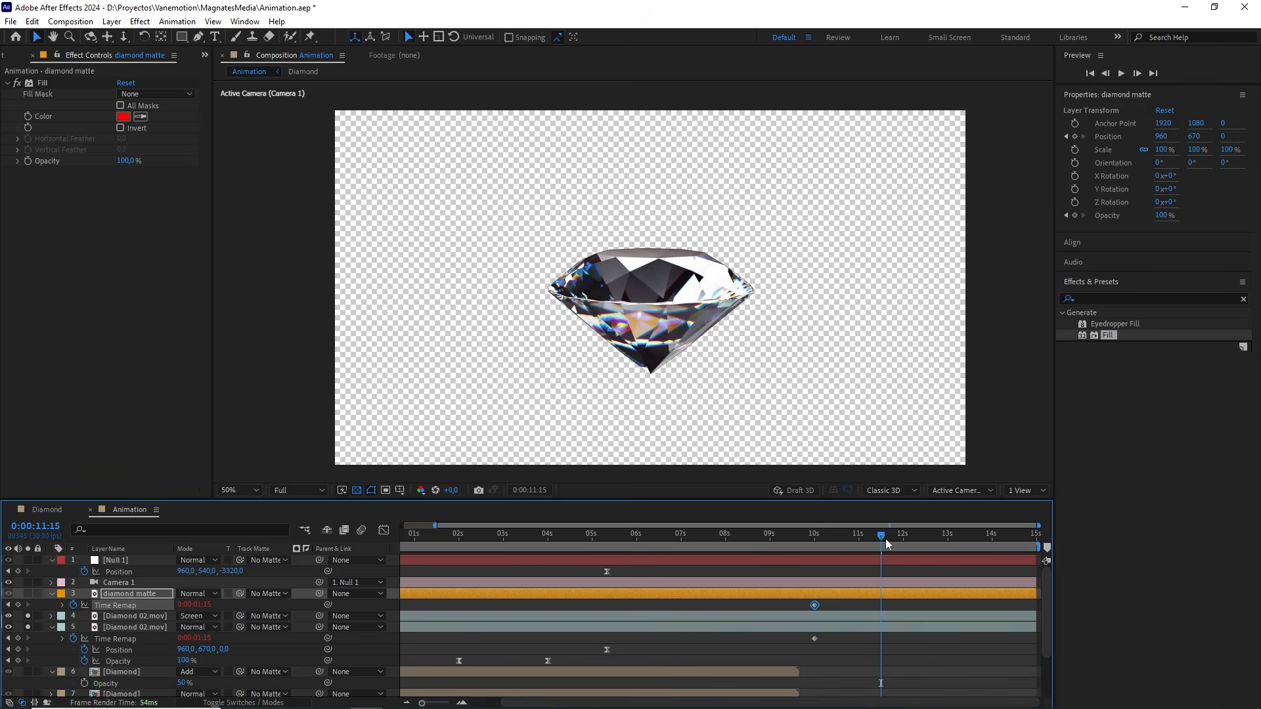
drag(885, 538, 815, 561)
click(51, 593)
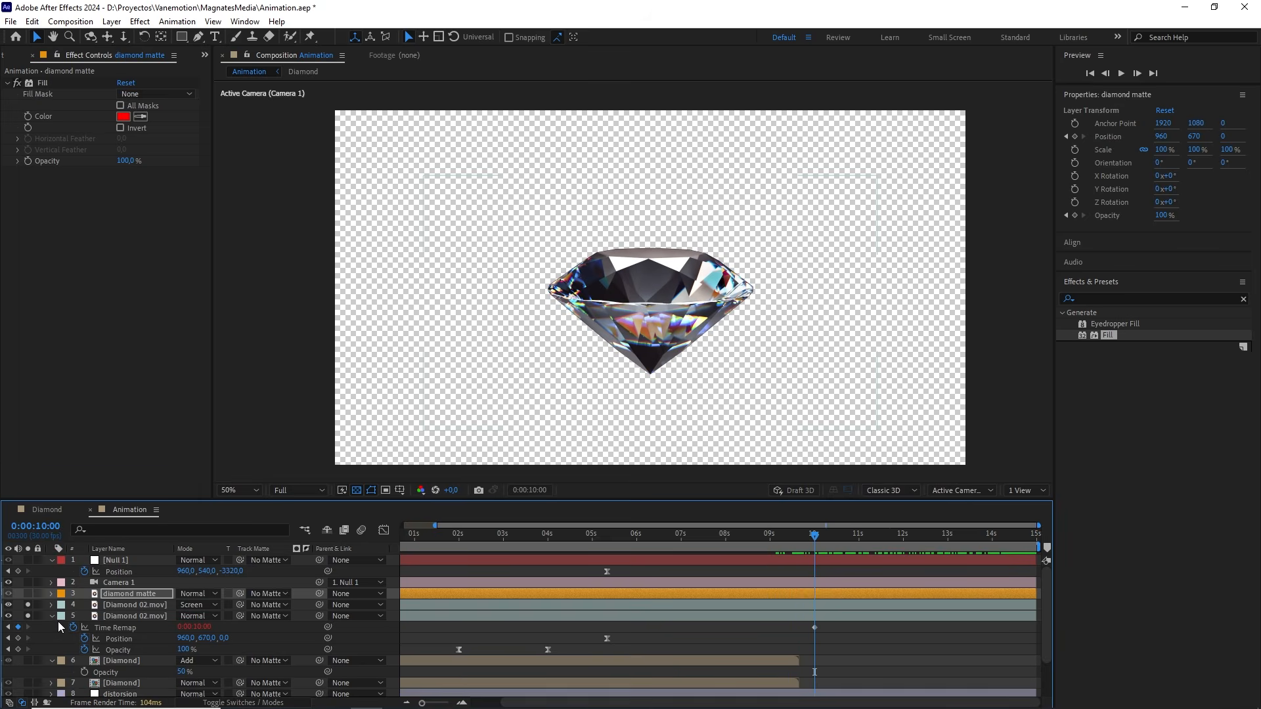
click(52, 616)
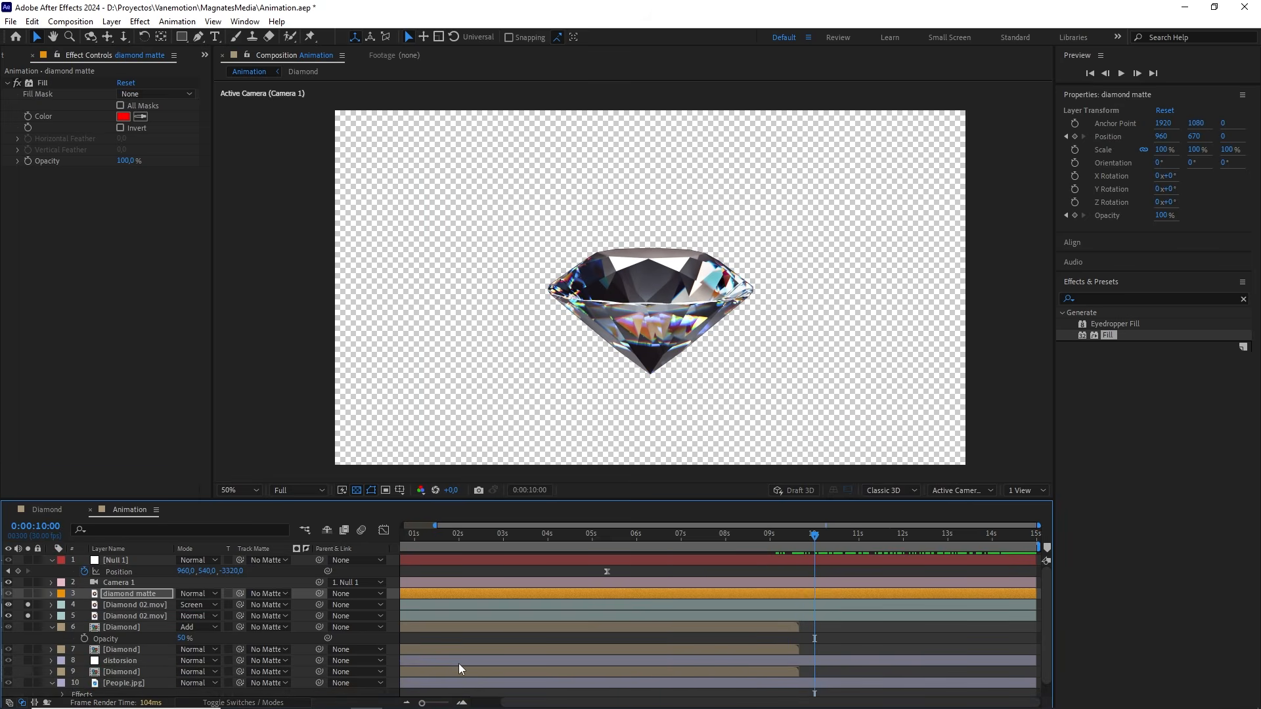
drag(433, 705, 420, 704)
click(746, 571)
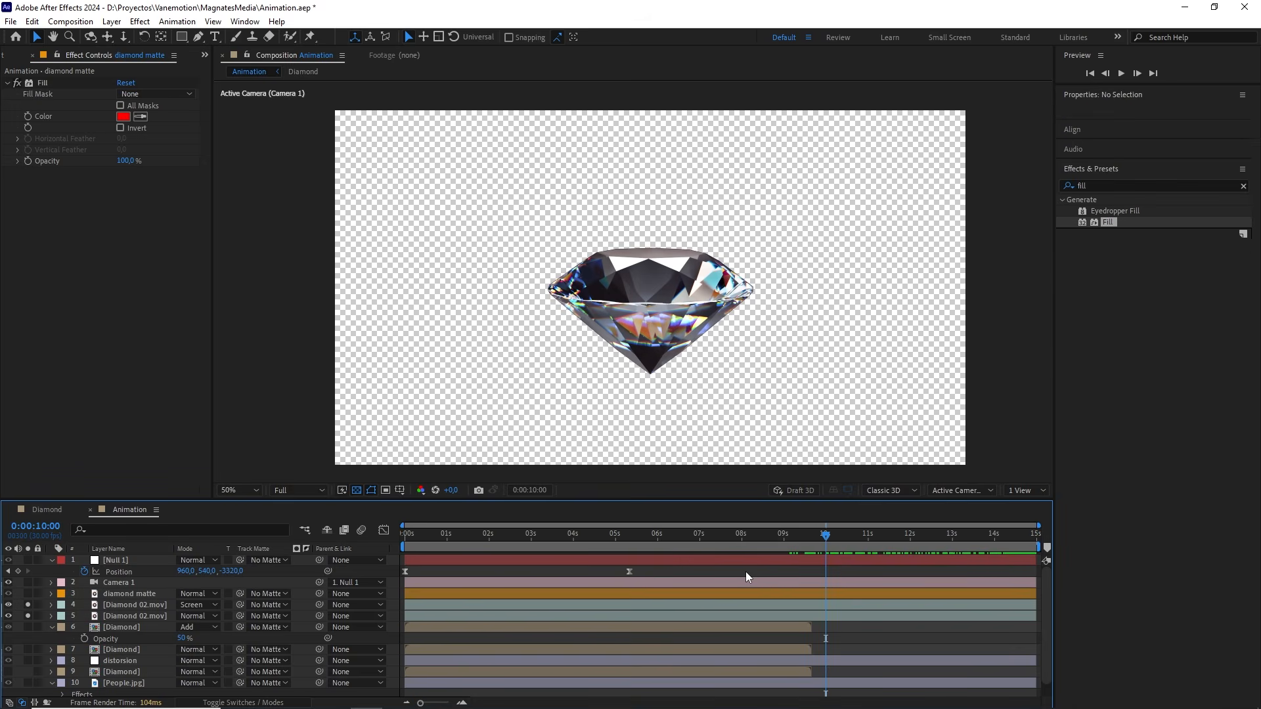
click(27, 605)
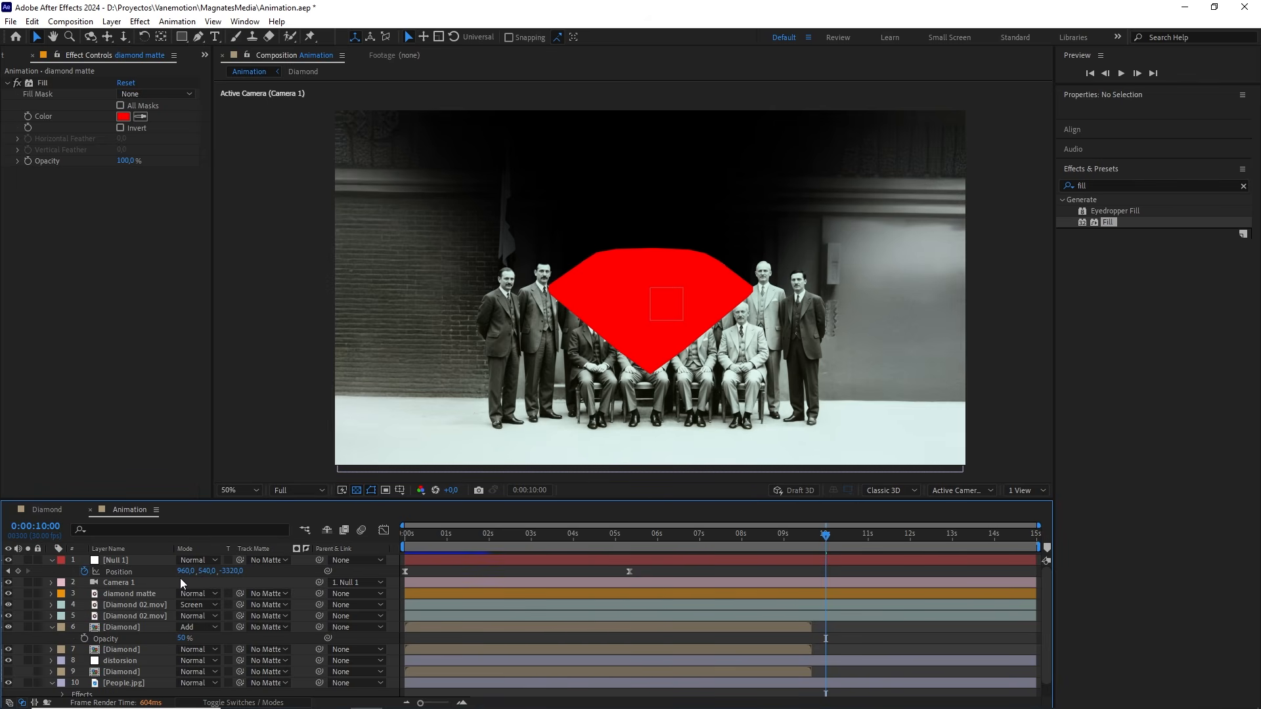
Step: Duplicate the Null 1 layer and remove all Position keyframes from the upper copy
click(138, 564)
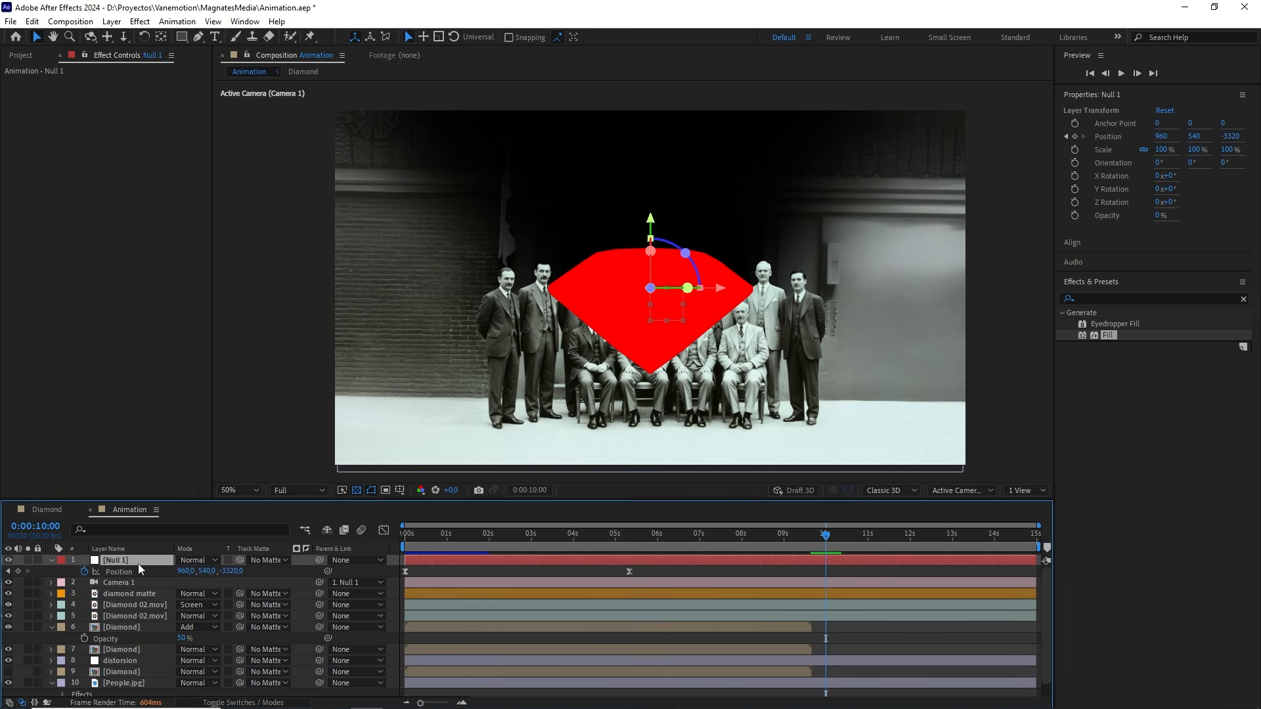
key(ctrl+d)
key(u)
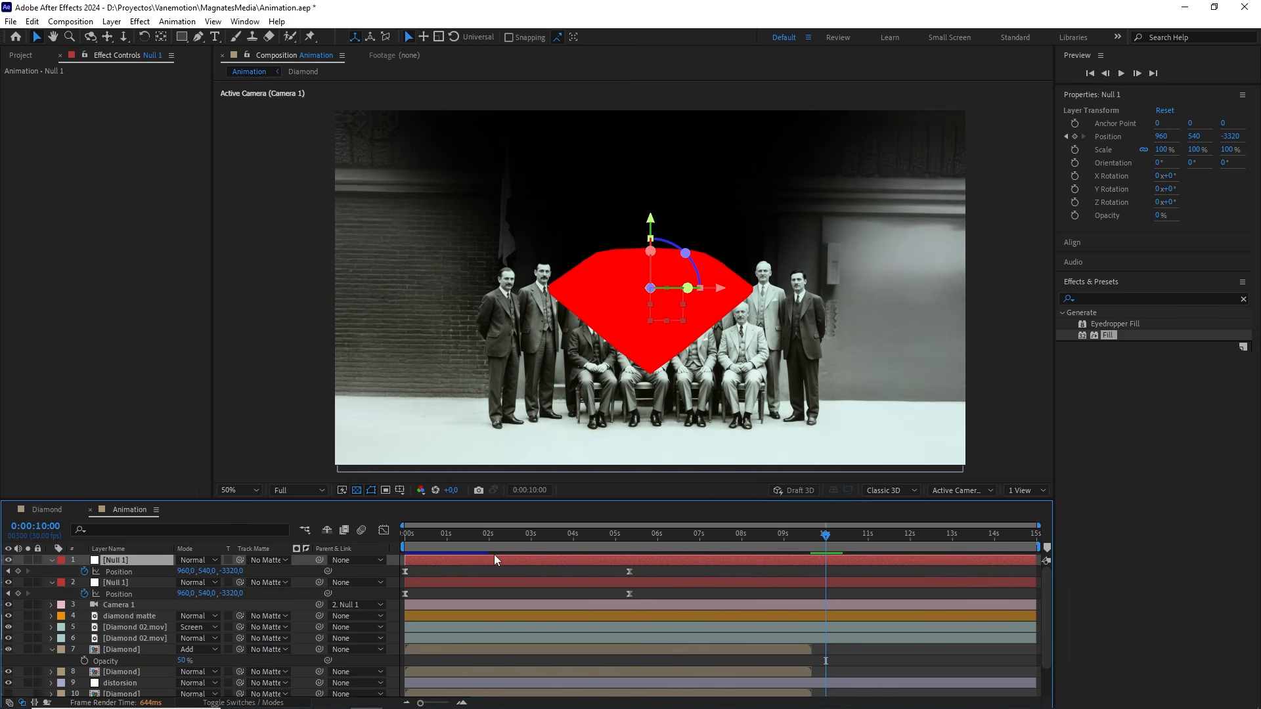
click(85, 572)
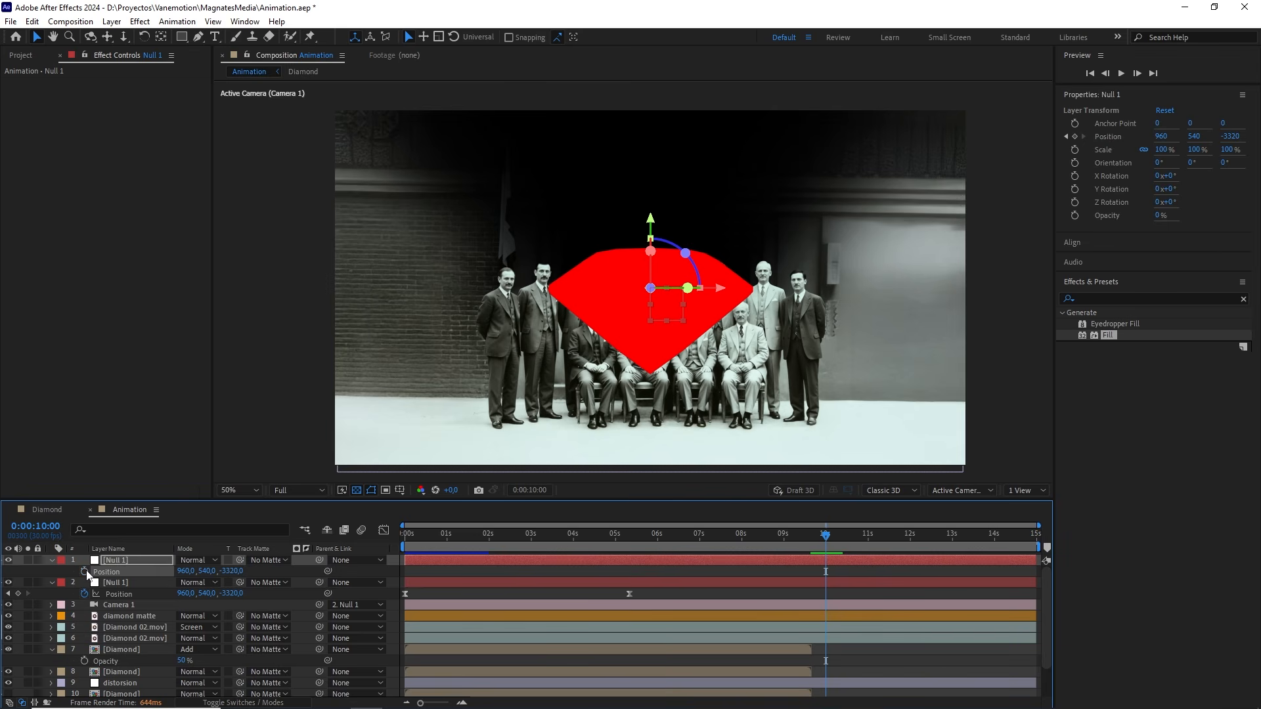
Step: Add a Position keyframe to the upper Null 1 at 0:00:05:10 and parent the lower Null 1 to it
drag(675, 534, 632, 536)
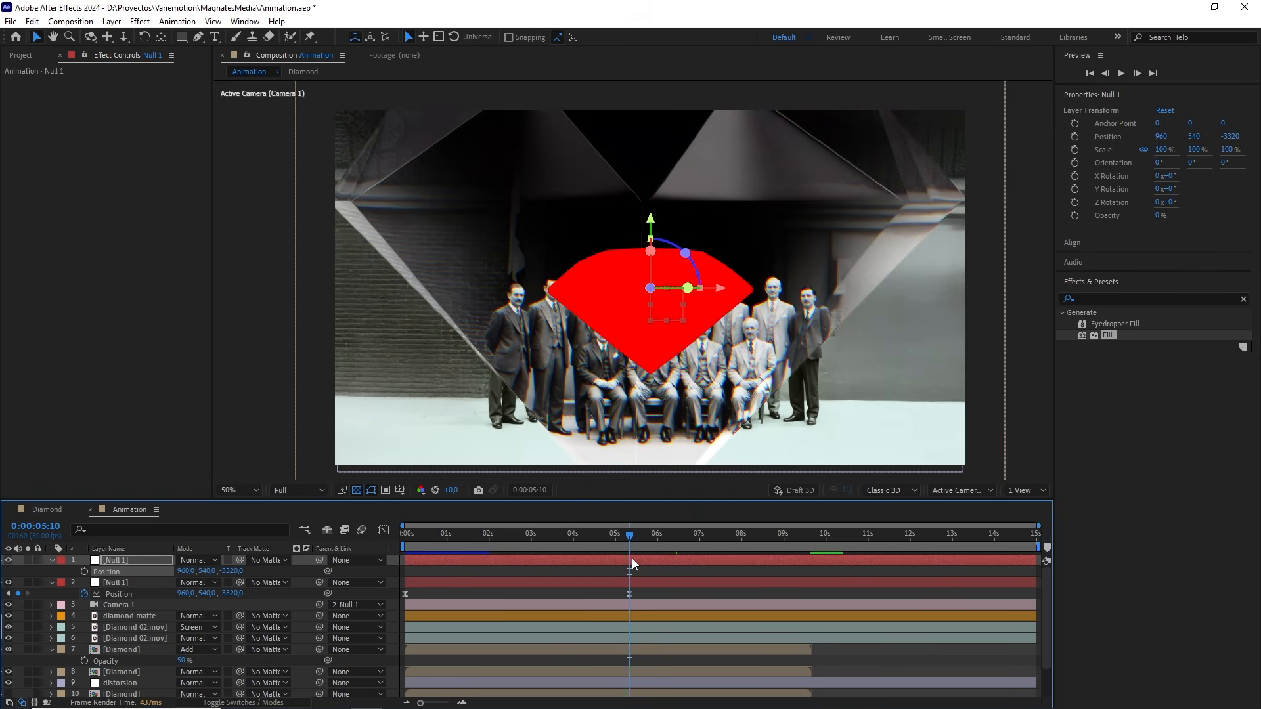
click(35, 526)
click(85, 571)
click(138, 582)
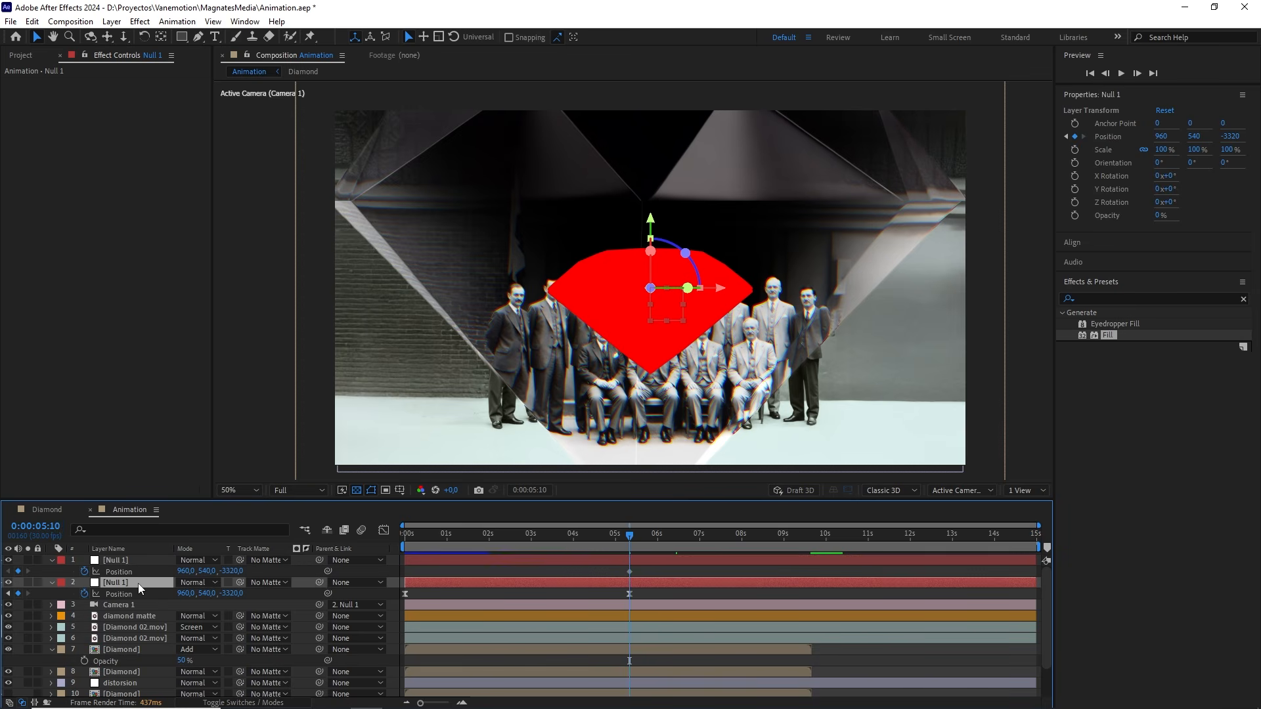
drag(319, 585, 161, 565)
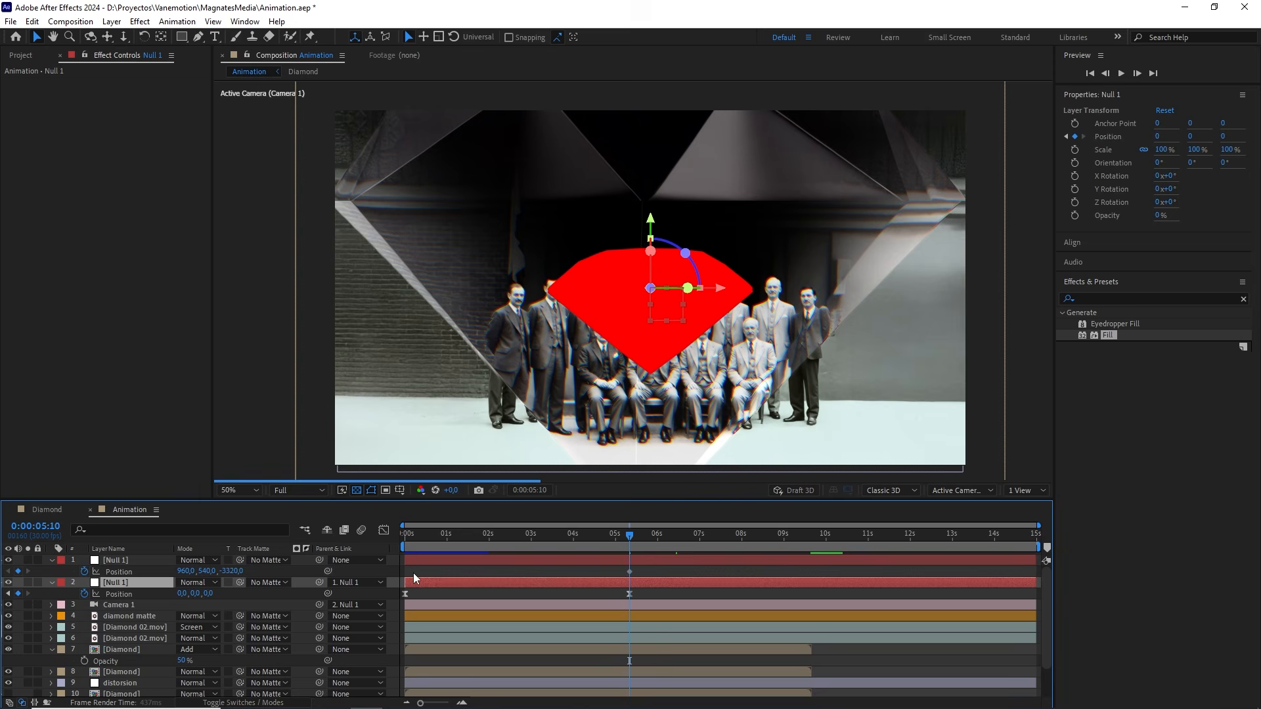
Step: Move the current time to 0:00:10:00 and show two views, with the camera rig seen from the Left view
drag(651, 541, 825, 557)
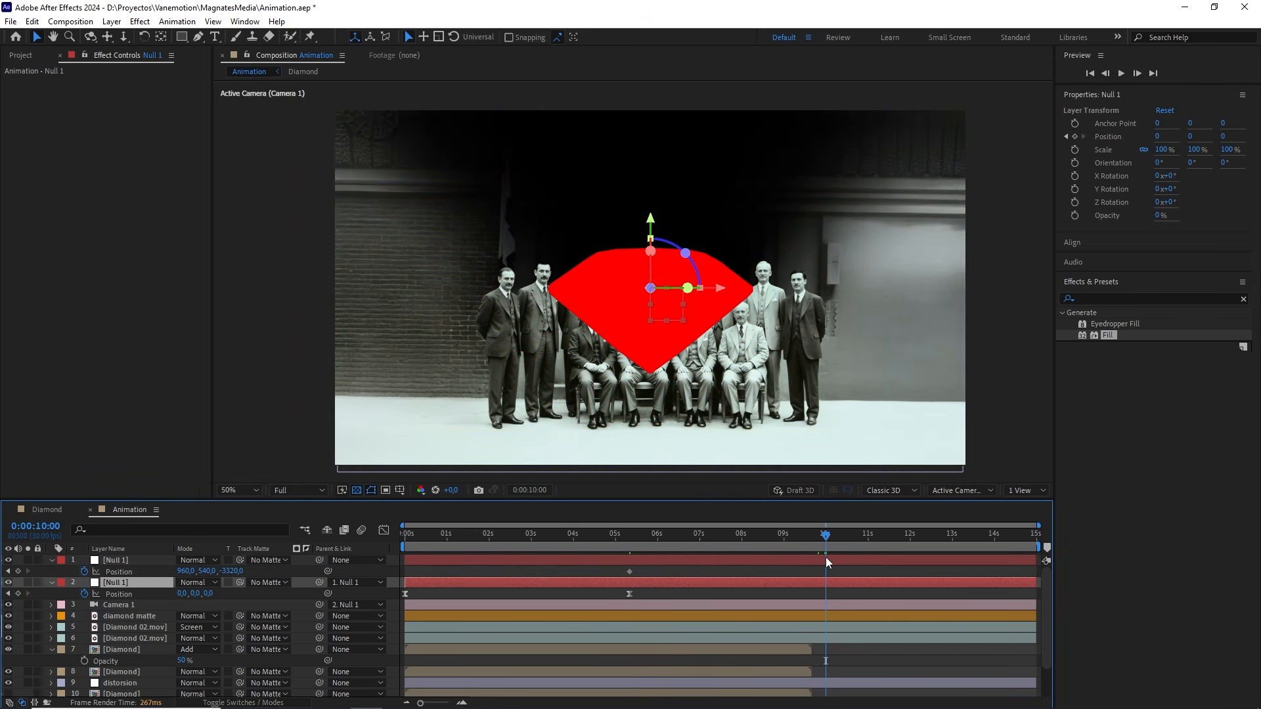
click(1026, 490)
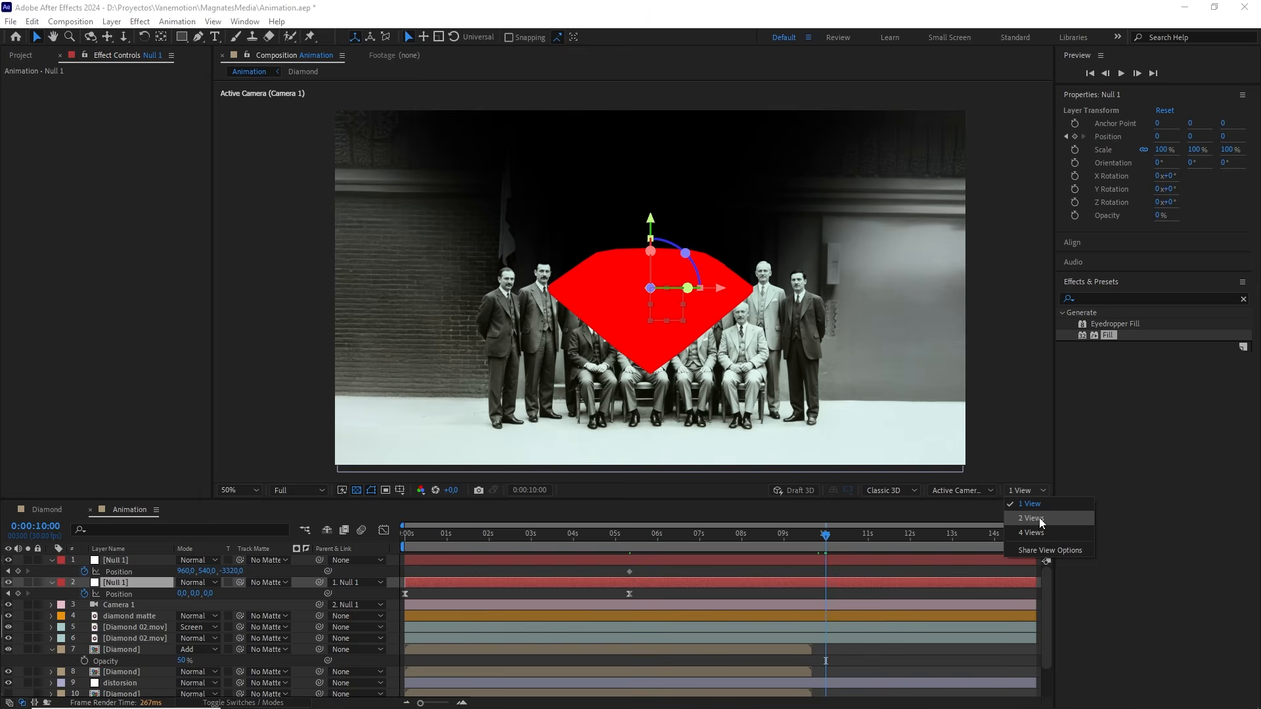
click(1039, 518)
scroll(553, 323, down, 6)
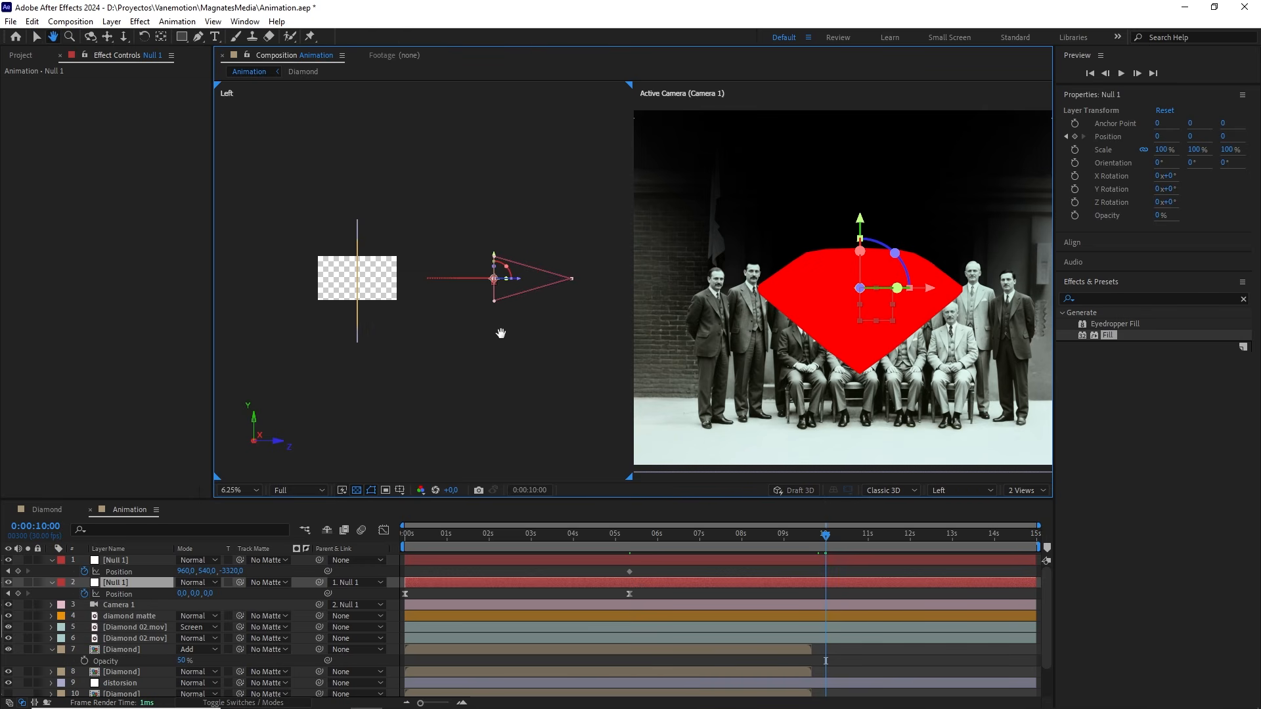
drag(620, 534, 827, 550)
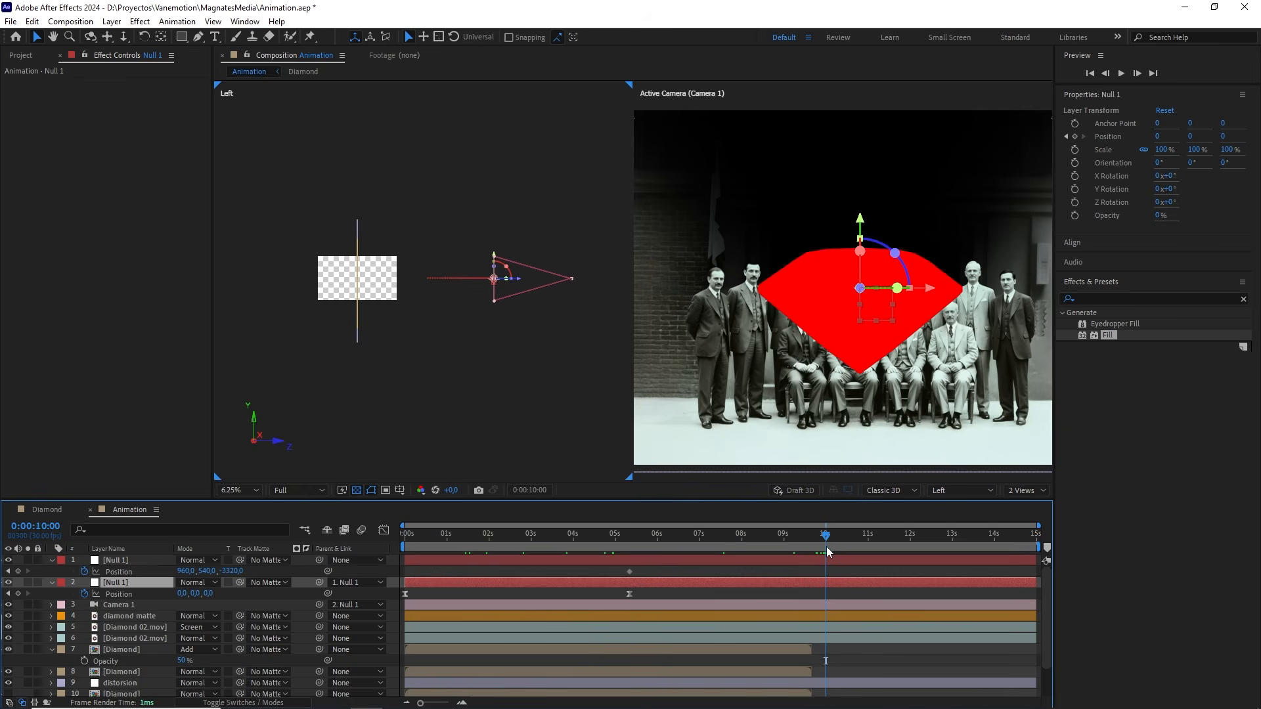
Step: Keyframe the upper Null 1's Z position at -580 at 0:00:10:00 and return to a single view
drag(233, 571, 381, 552)
click(392, 293)
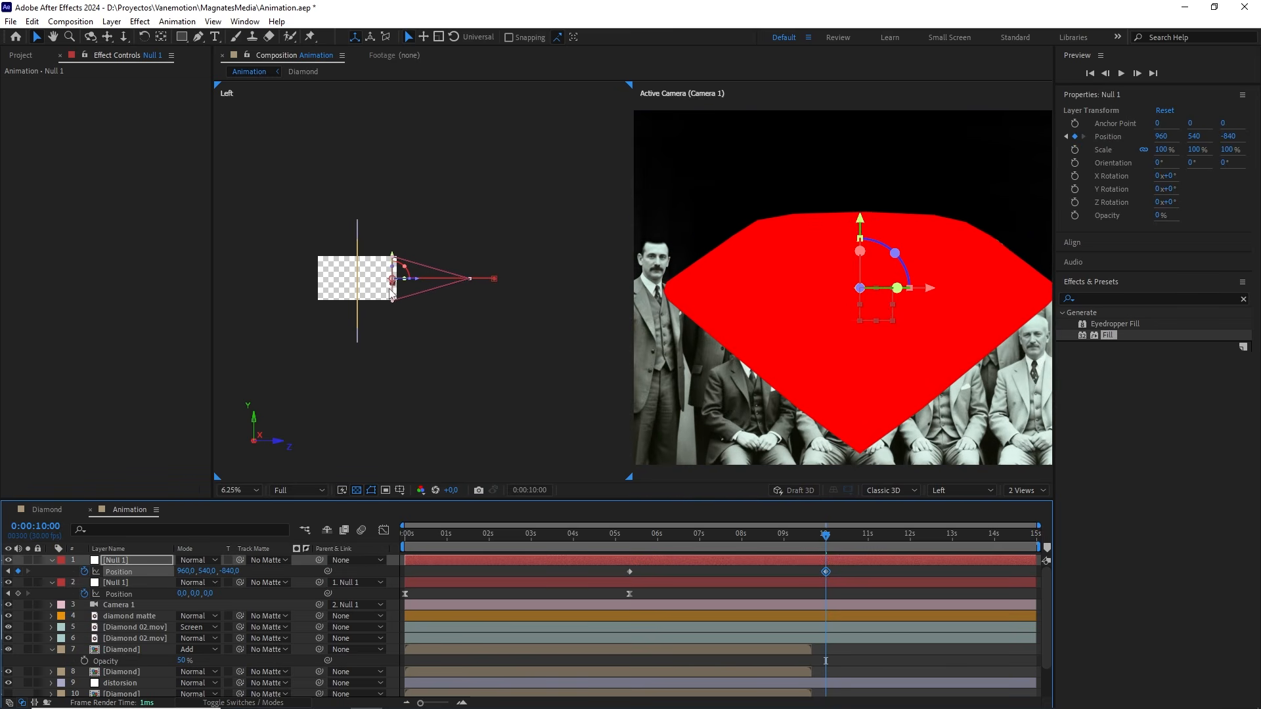
drag(235, 575, 674, 559)
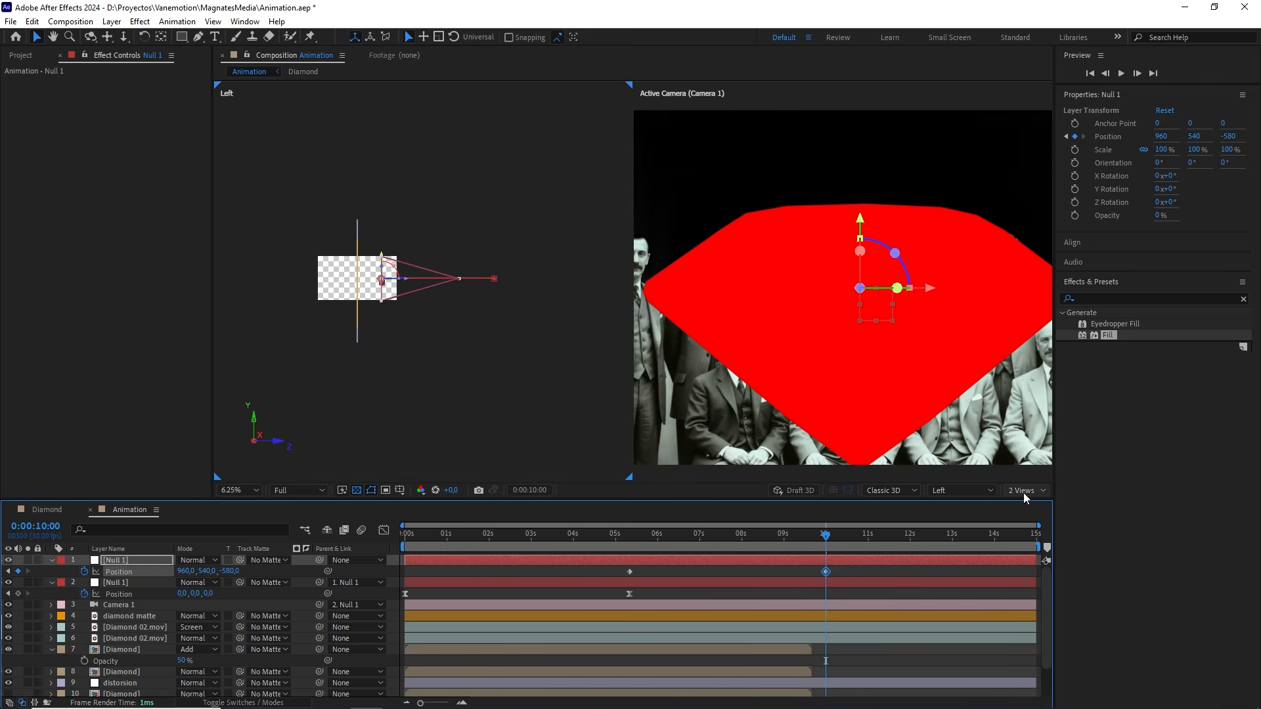
click(1023, 491)
click(1031, 508)
drag(794, 342, 790, 310)
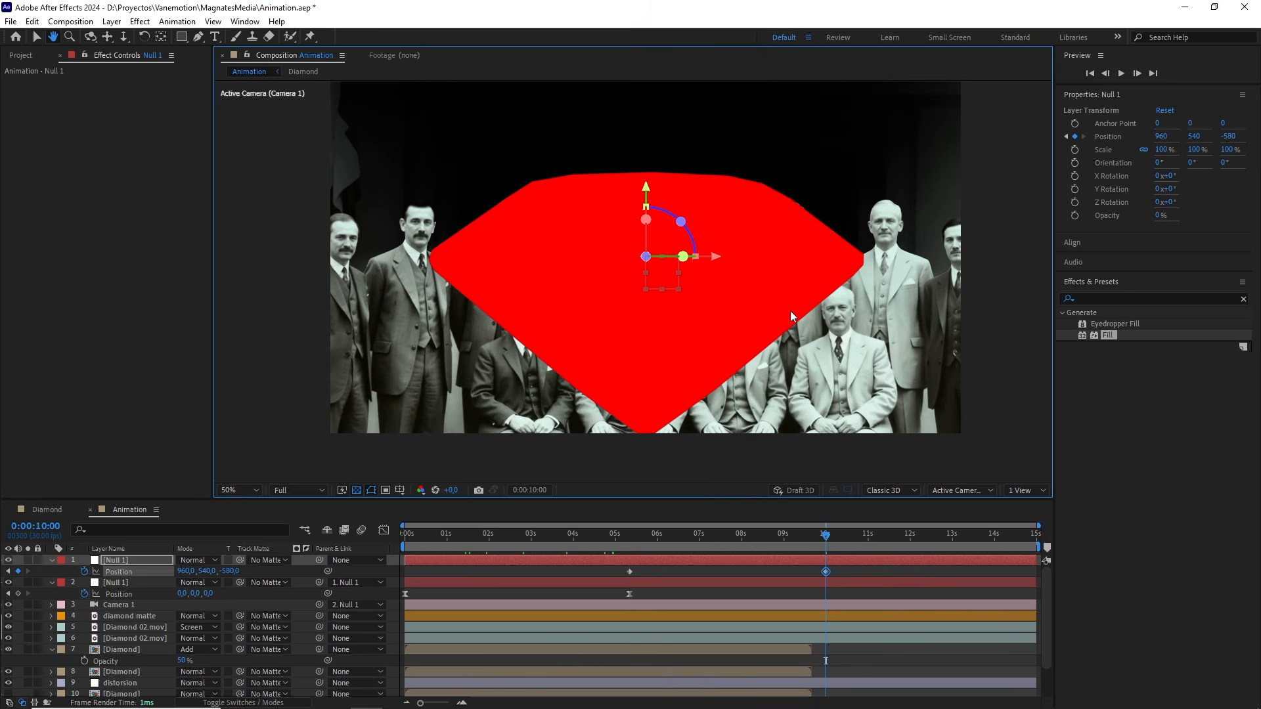
Step: Push the camera through the diamond by setting the upper Null 1's Z position at 0:00:10:00 to 960
drag(231, 571, 488, 304)
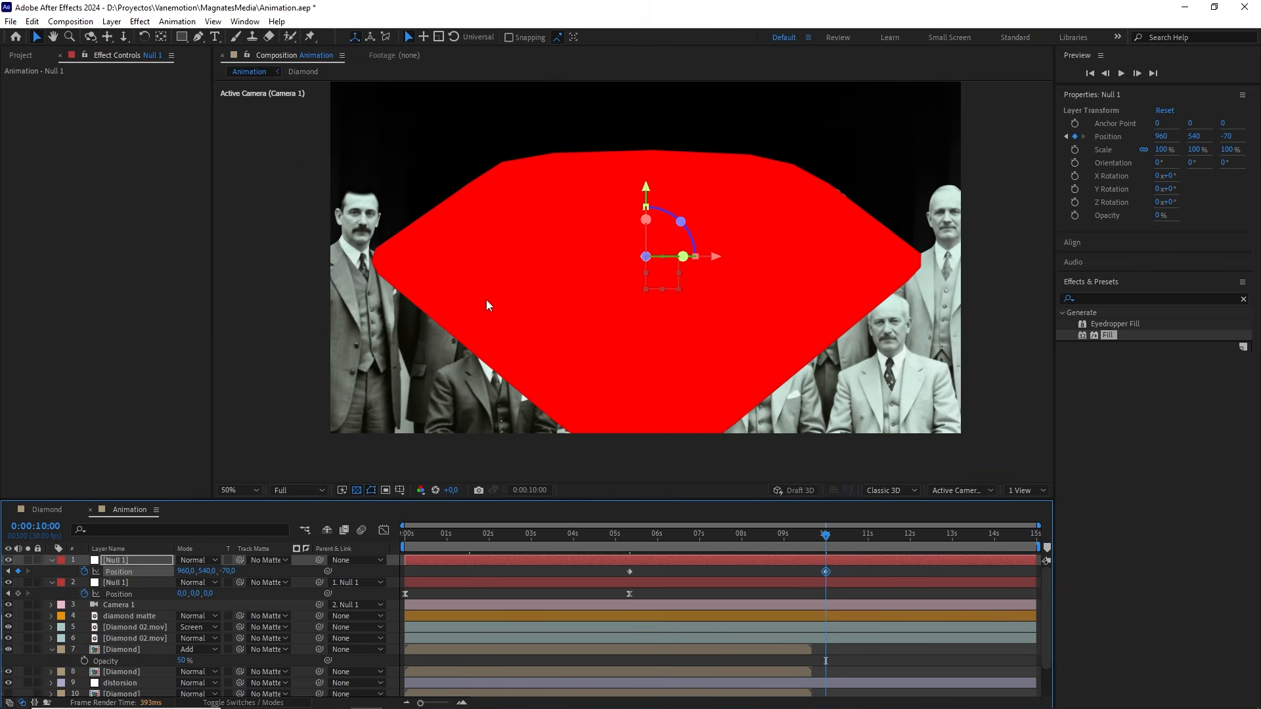
key(comma)
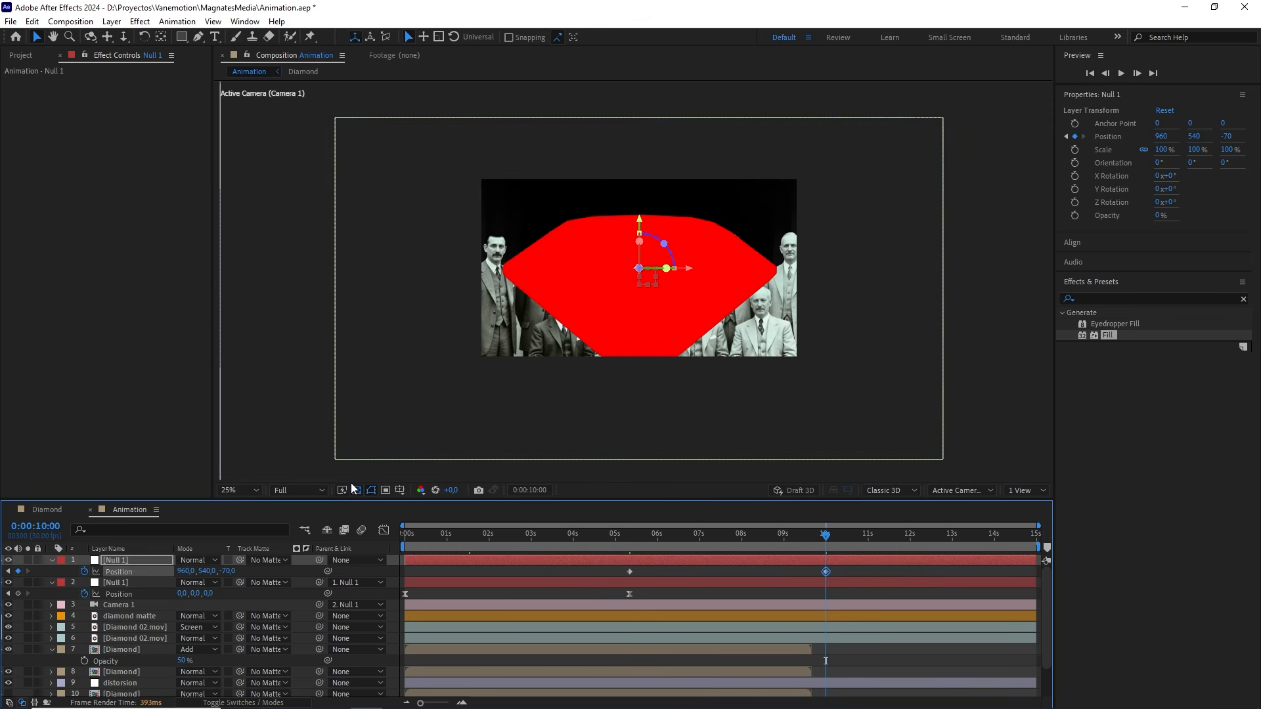
drag(229, 571, 287, 560)
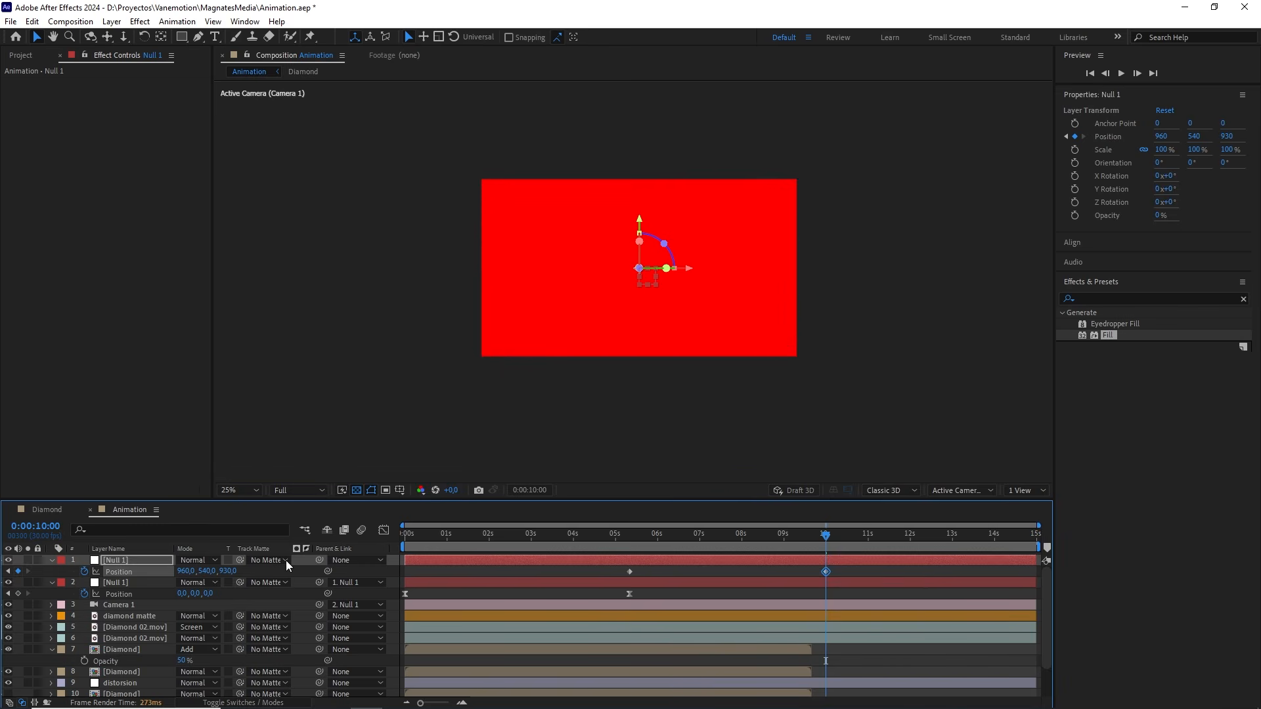
click(234, 571)
text(960)
Step: Ease both Position keyframes of the upper Null 1 and lengthen their speed-graph handles for a steeper mid-move peak
drag(853, 568, 612, 575)
click(384, 531)
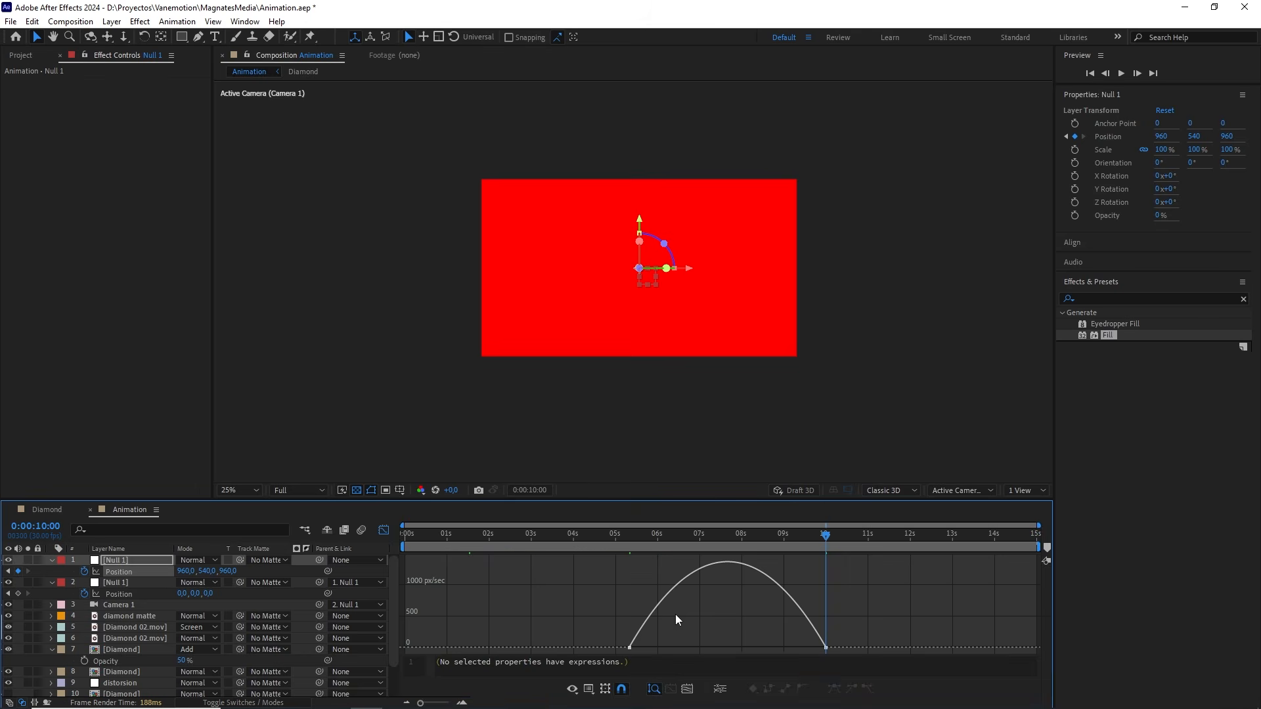
drag(628, 645, 695, 647)
drag(793, 648, 758, 648)
click(384, 530)
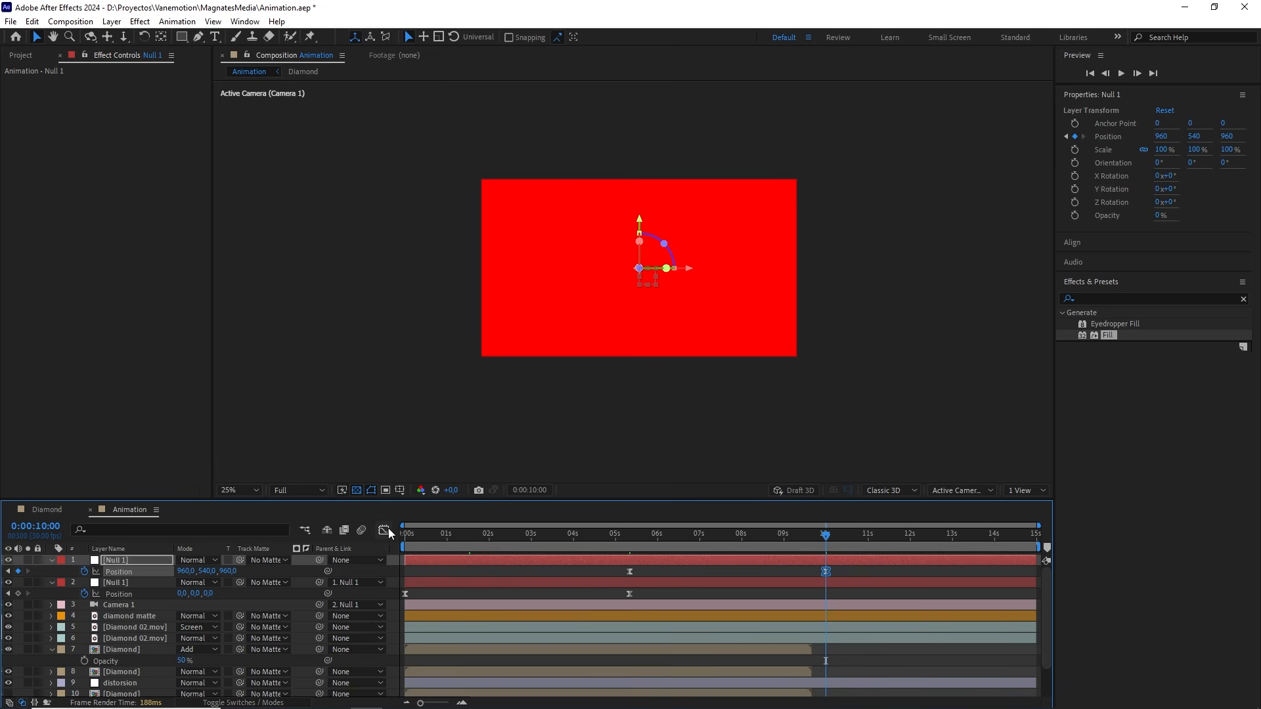
mouse_move(805, 539)
mouse_down()
mouse_move(633, 546)
mouse_move(826, 540)
mouse_up()
click(652, 568)
Step: Add Characters/Scene characters.psd from the project to the Animation composition directly below the Camera 1 layer
click(17, 56)
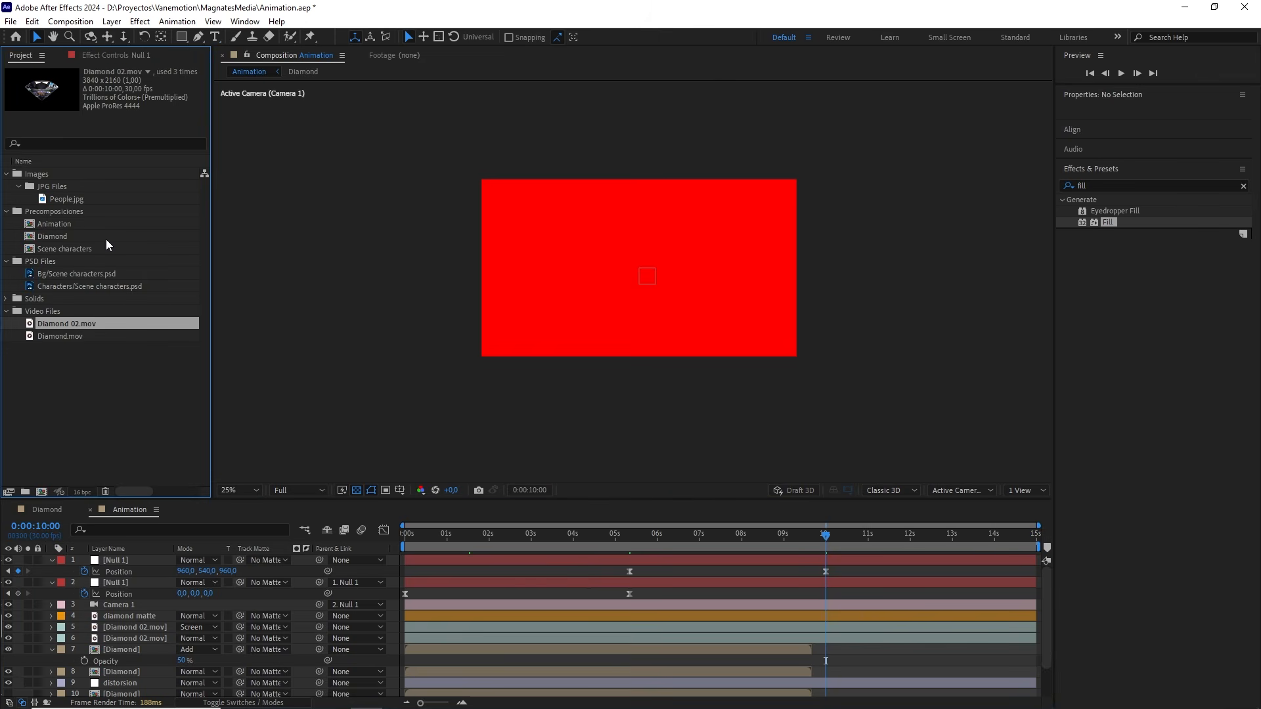
click(105, 287)
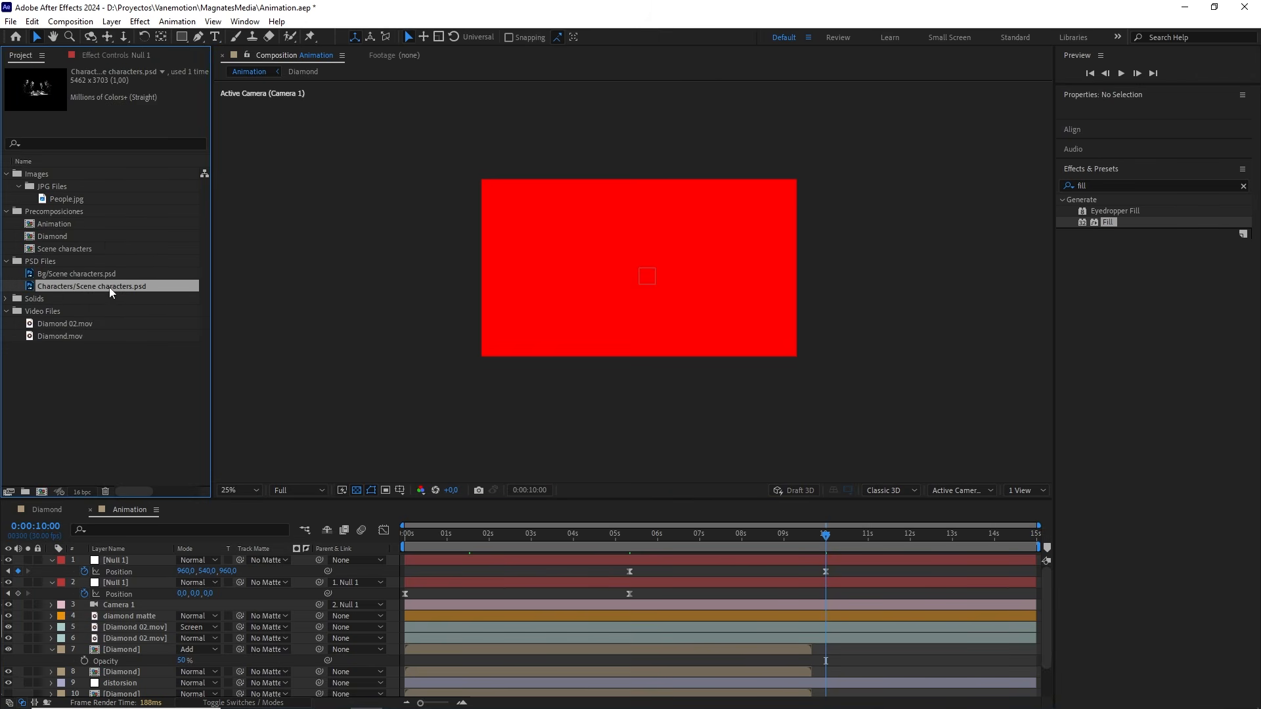
drag(91, 285, 129, 606)
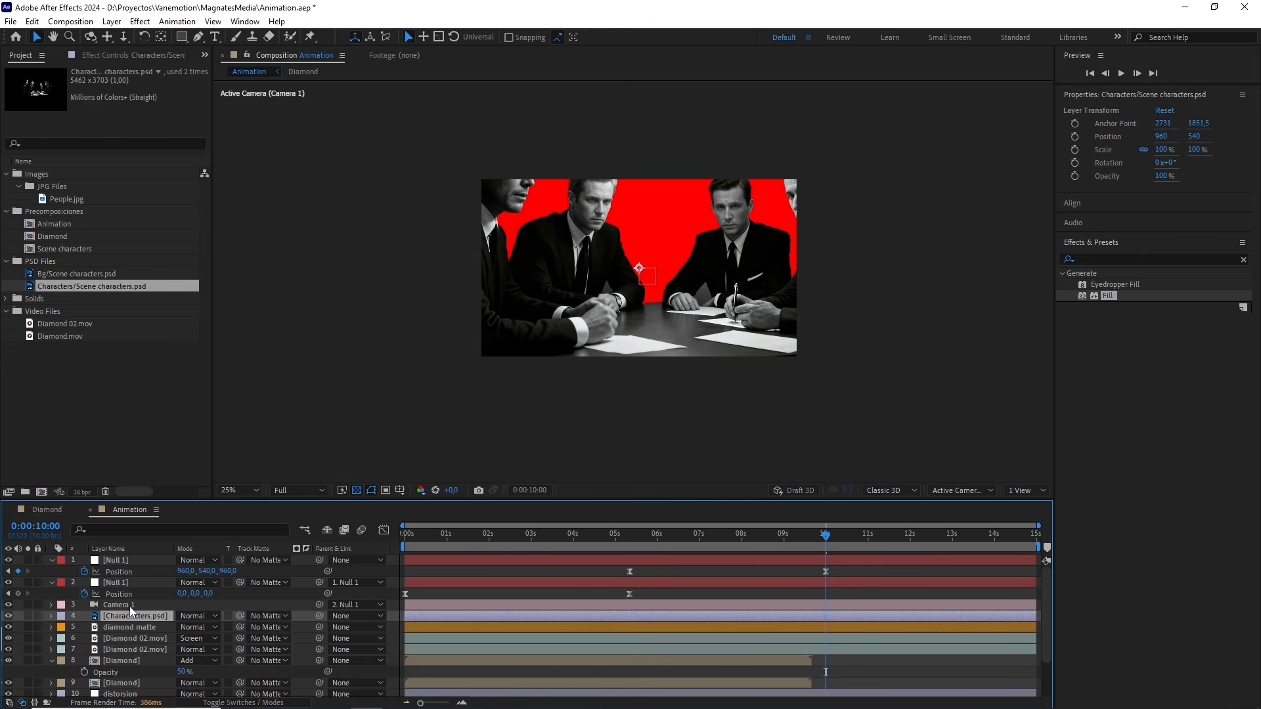
Step: Make the Characters layer 3D and centre it in the camera view at a Z position of 960
key(F4)
click(254, 617)
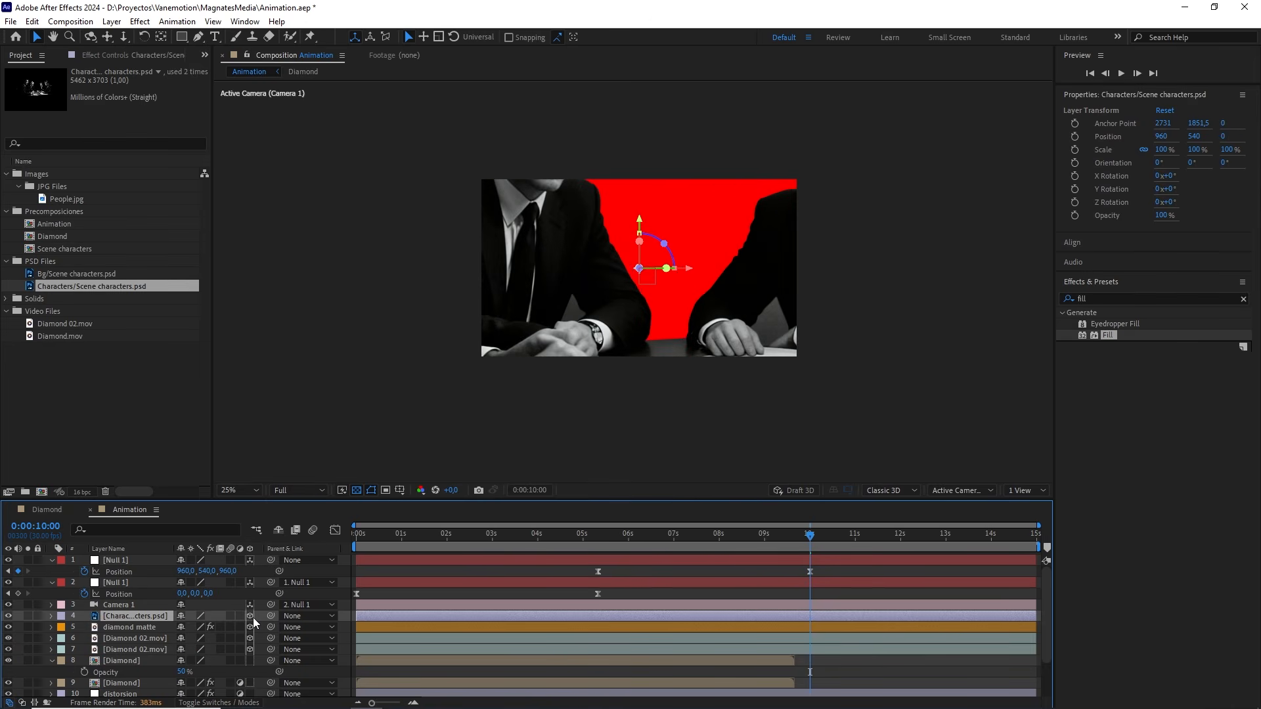
key(ctrl+Home)
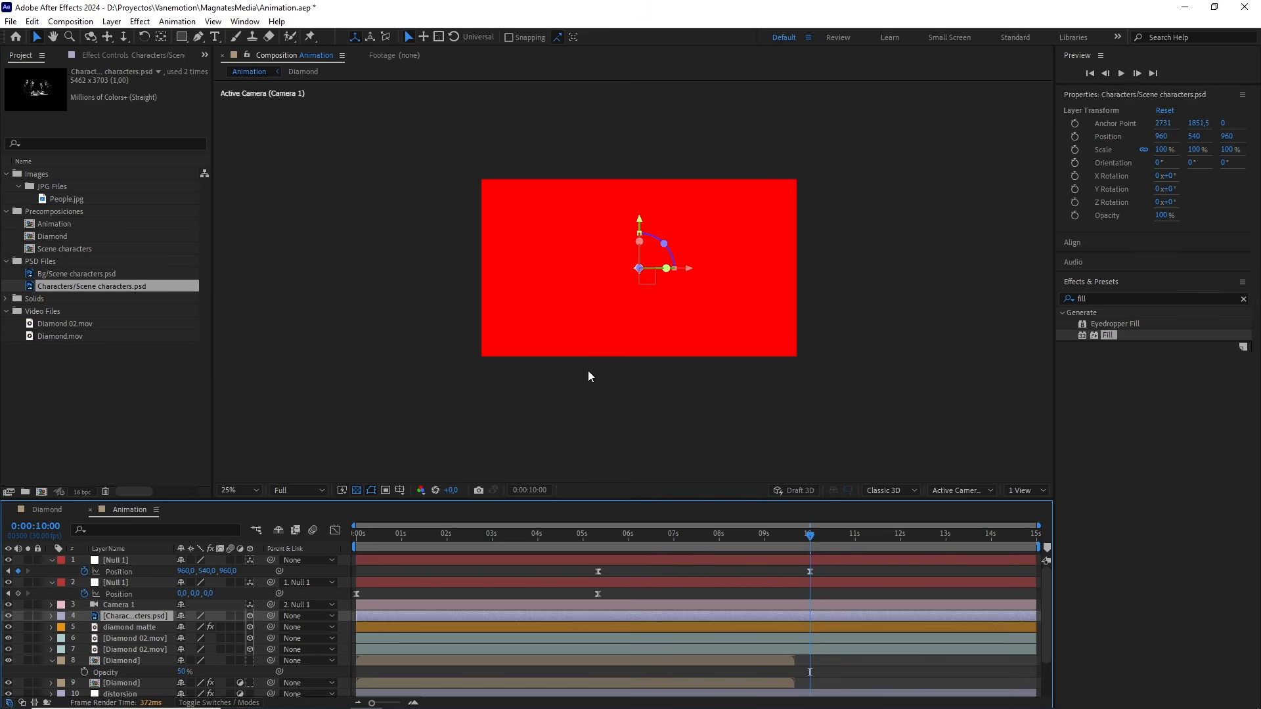
Step: Compare the camera's and Characters layer's positions in a two-view layout with the Left view, and return to a single view
click(1021, 490)
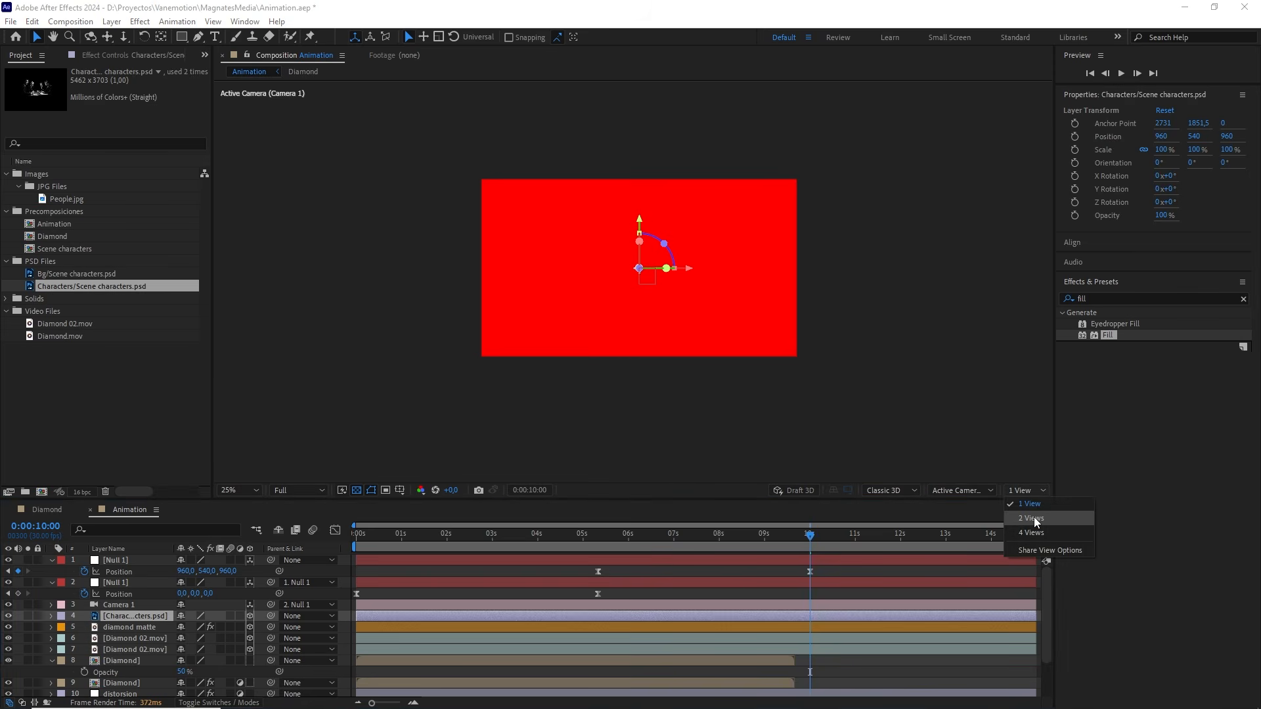
click(1034, 517)
scroll(519, 276, up, 5)
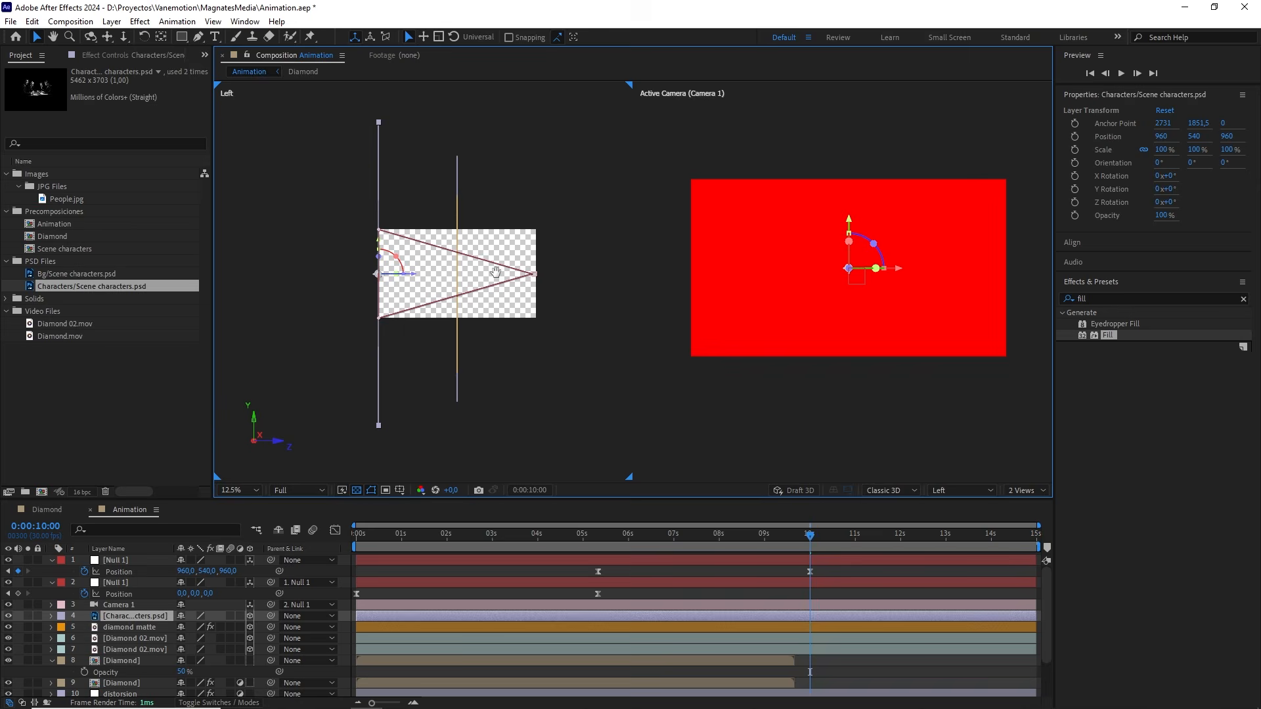
drag(540, 295, 477, 273)
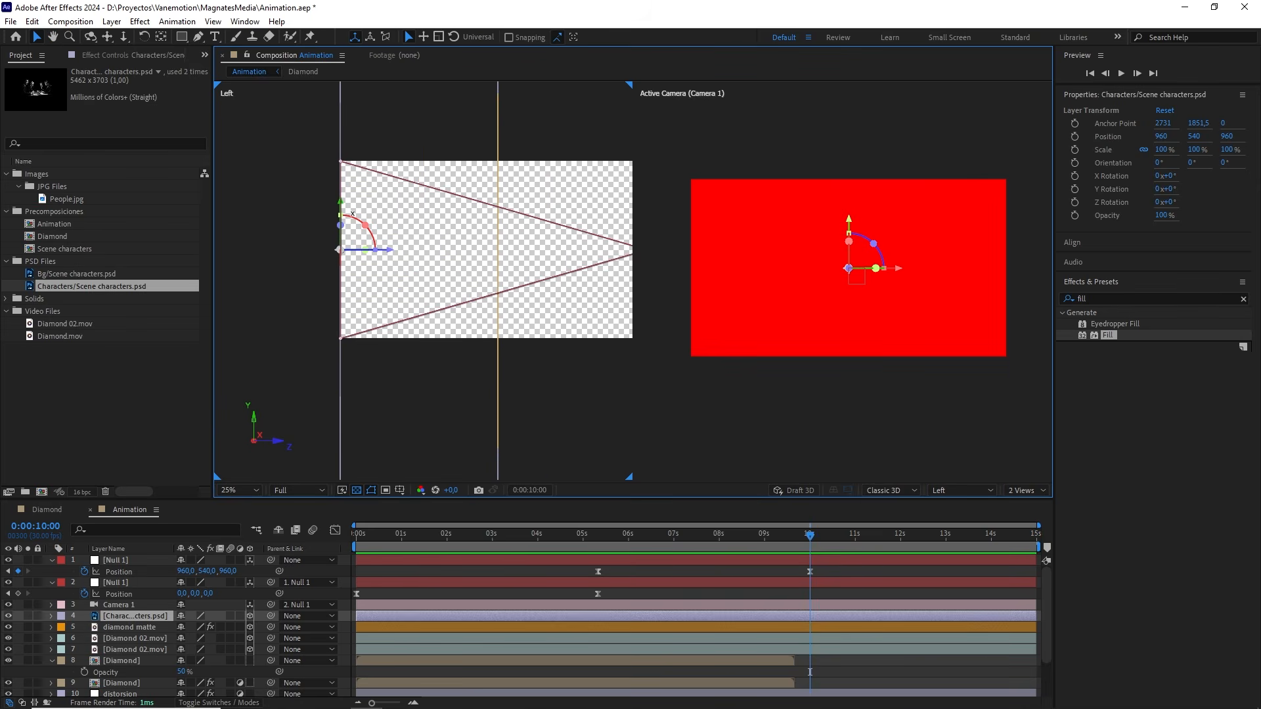
drag(423, 258, 377, 252)
click(619, 226)
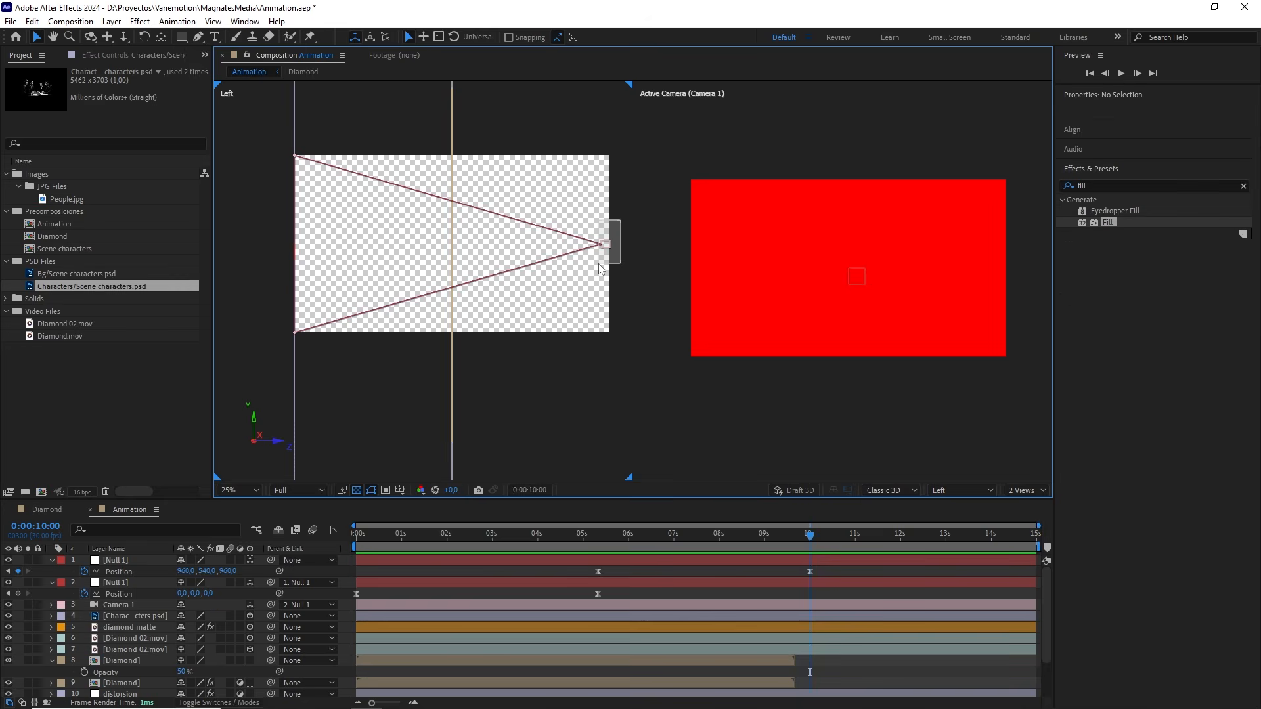
click(603, 245)
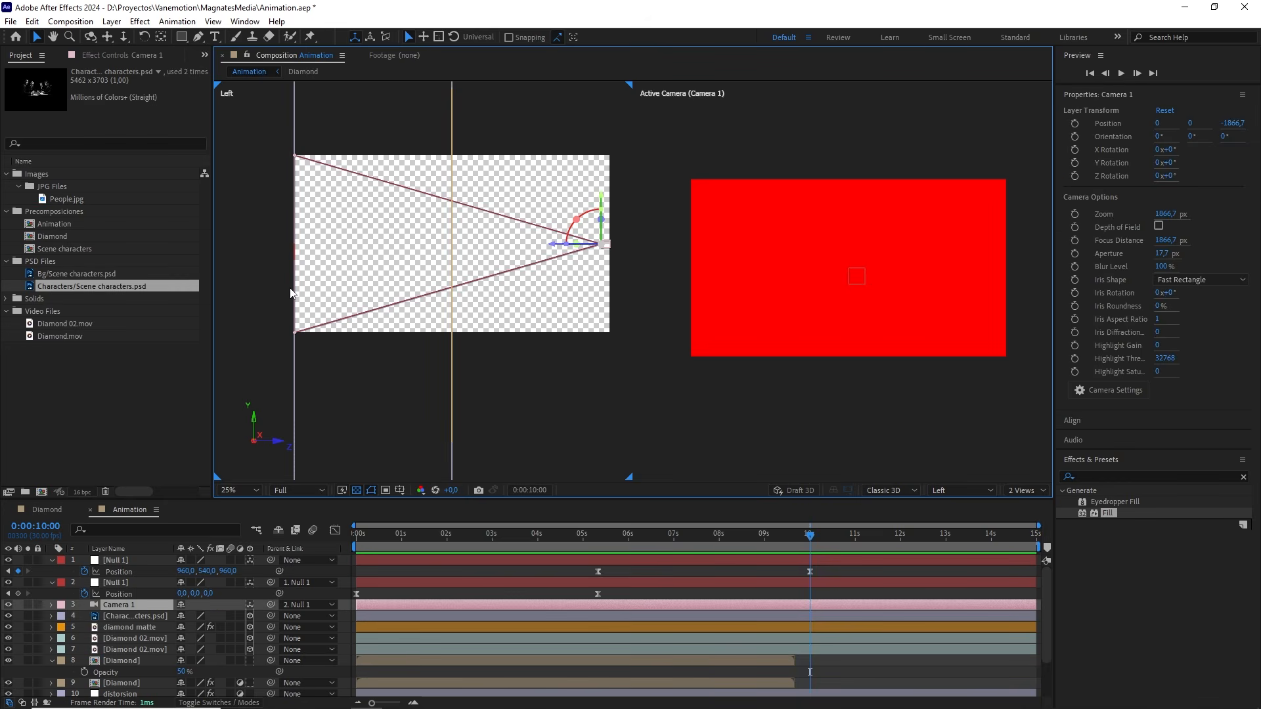
key(comma)
click(352, 136)
click(358, 152)
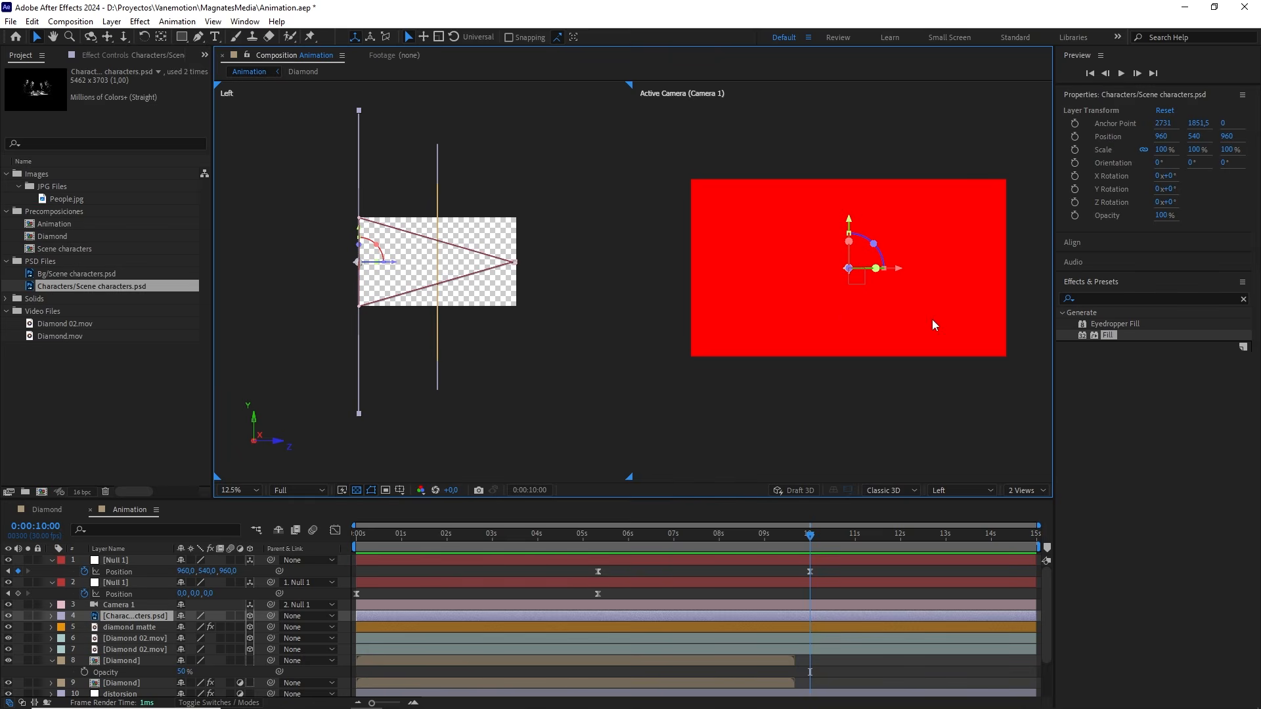
click(1022, 491)
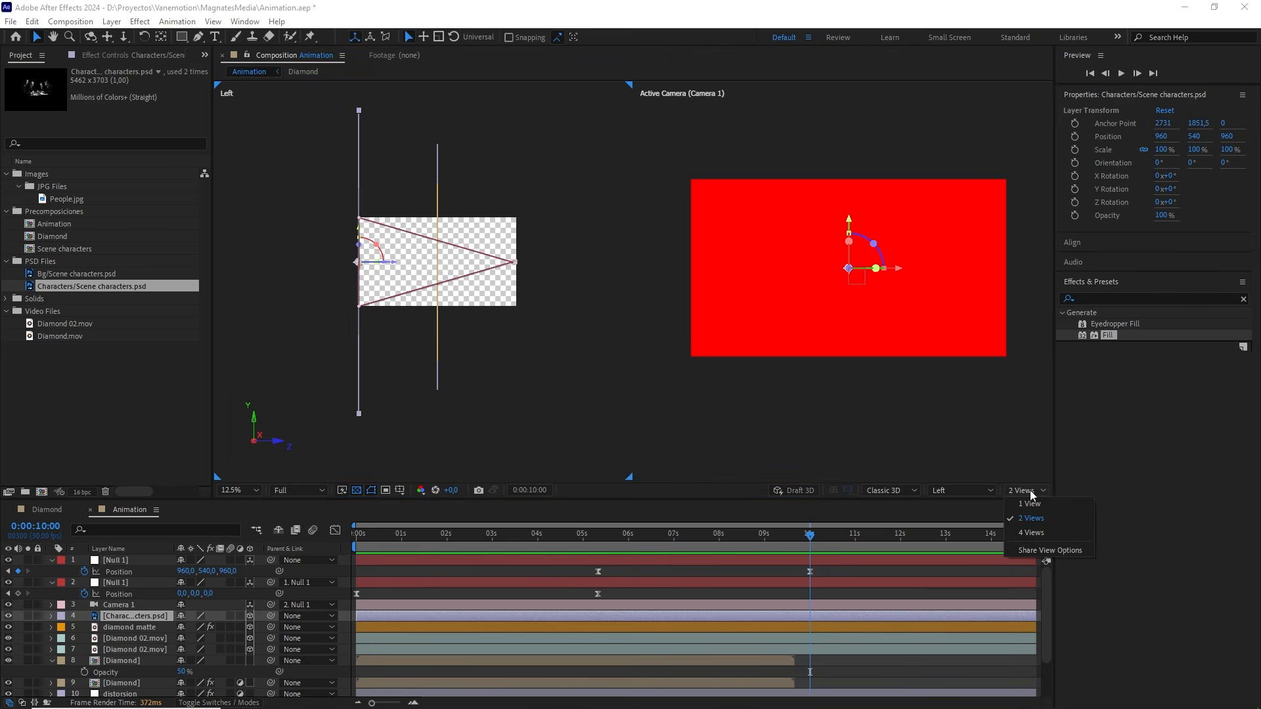
click(1028, 503)
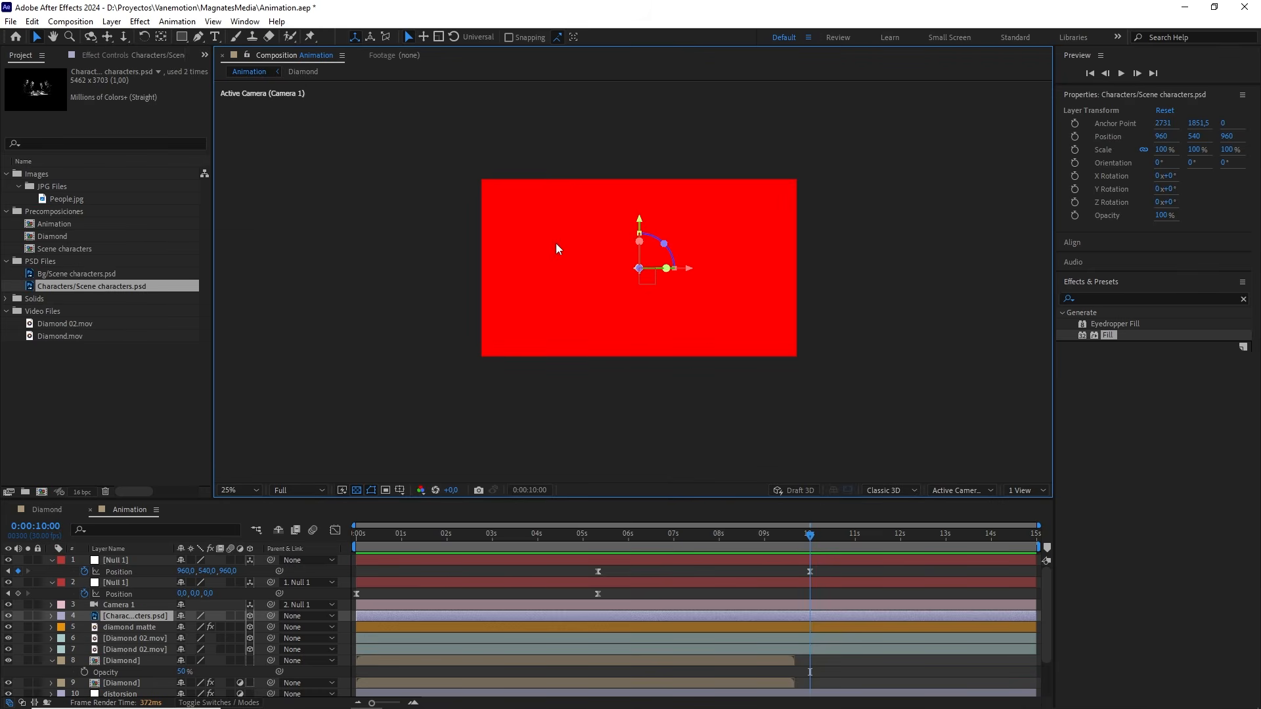
Step: Examine the depth position of the diamond matte and both Diamond 02 layers in a two-view layout
click(123, 628)
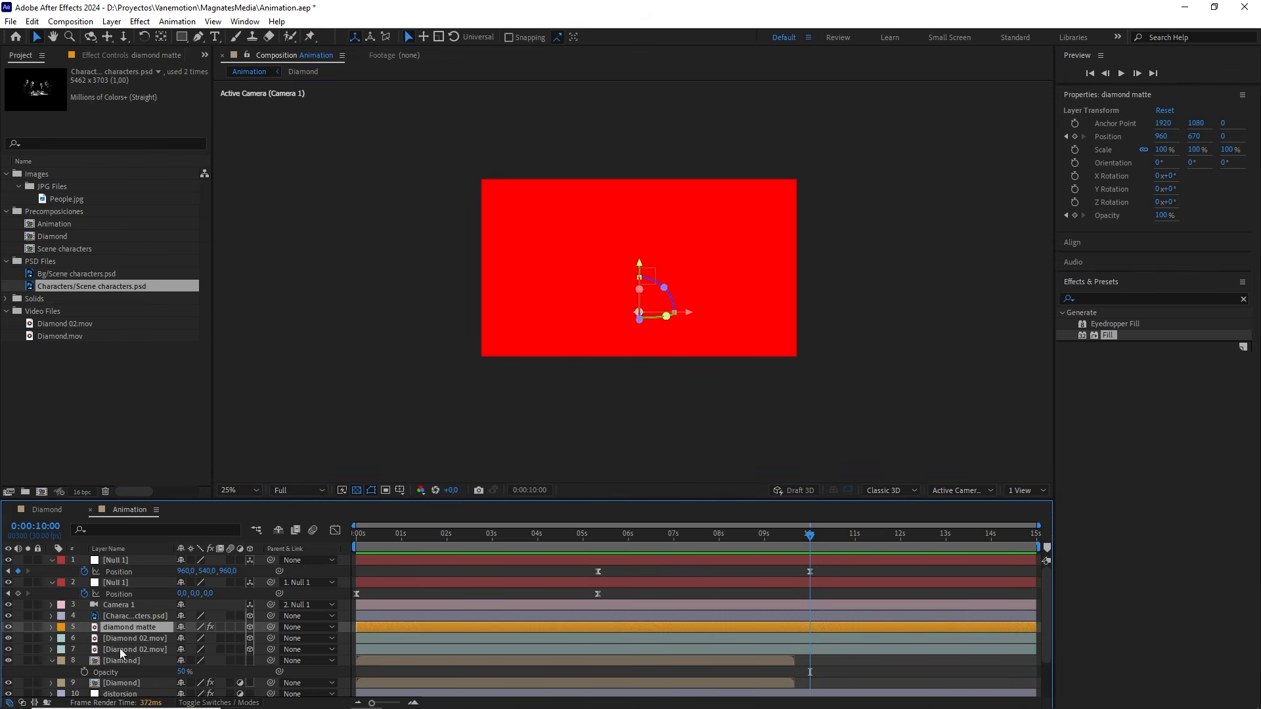
shift+click(120, 648)
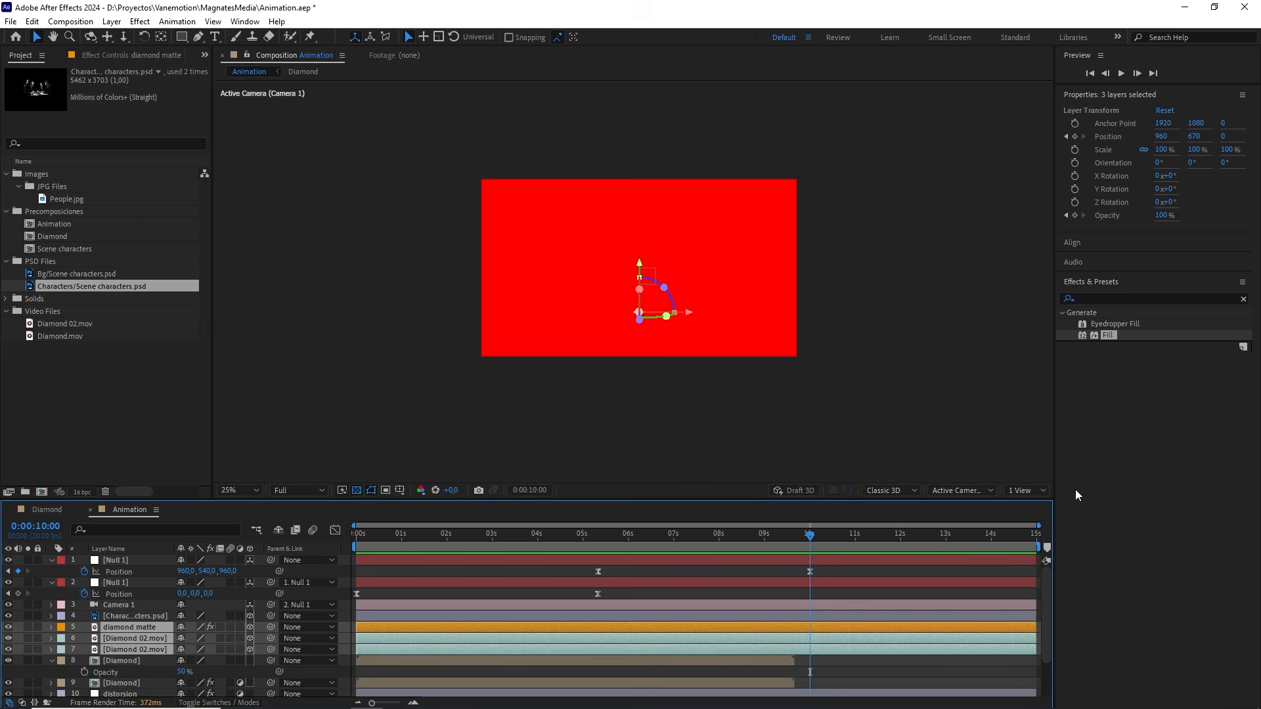
click(1020, 491)
click(1019, 517)
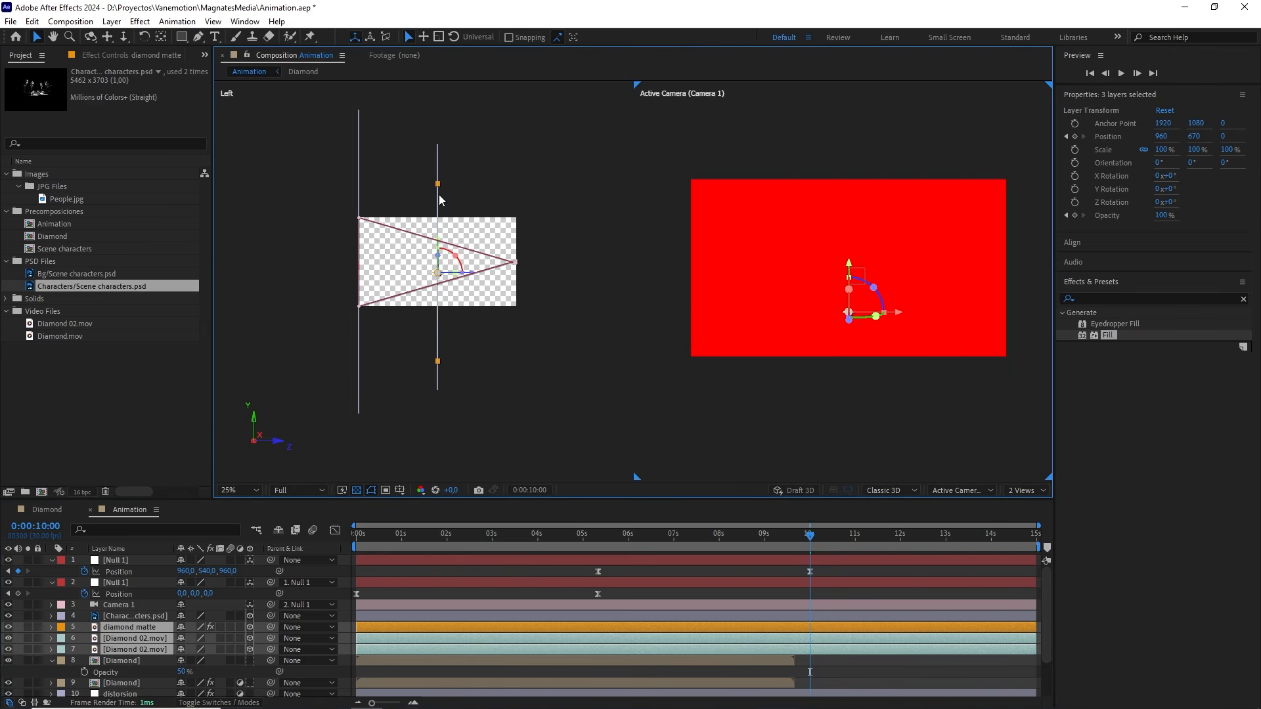
click(8, 627)
click(8, 627)
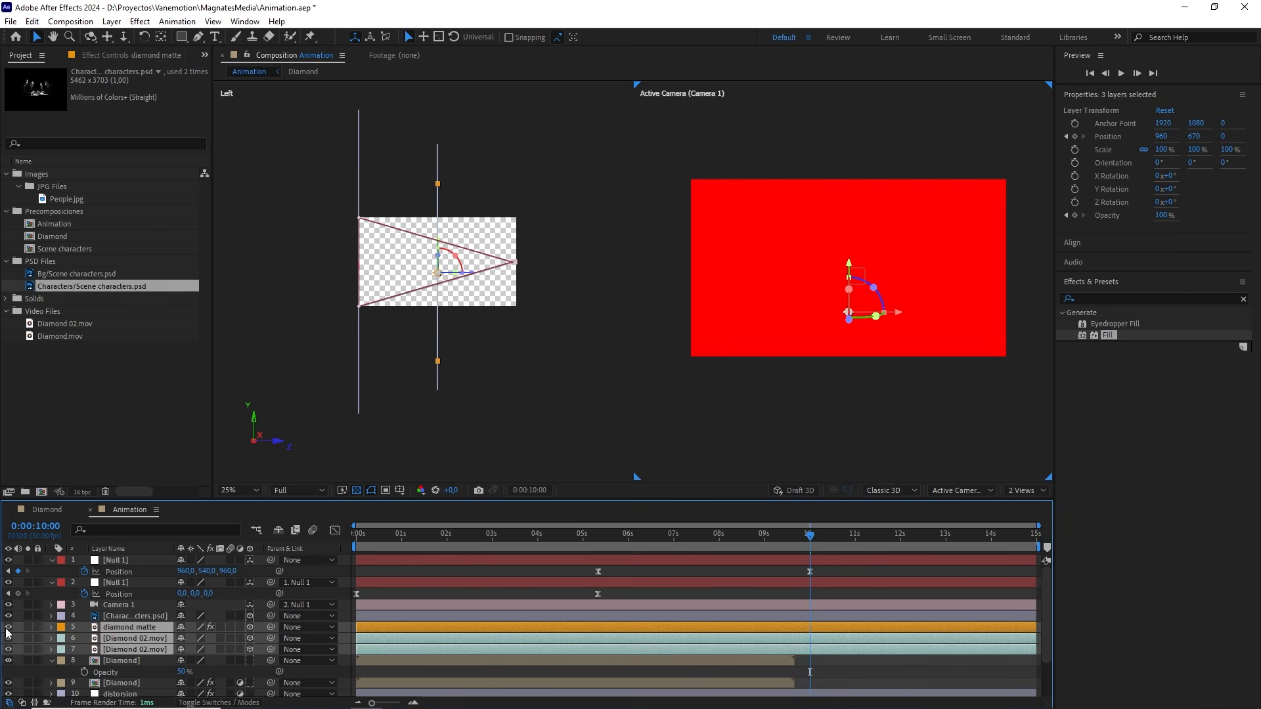
Step: Solo the Characters and diamond matte layers and assign diamond matte as the track matte of the Characters layer
click(128, 617)
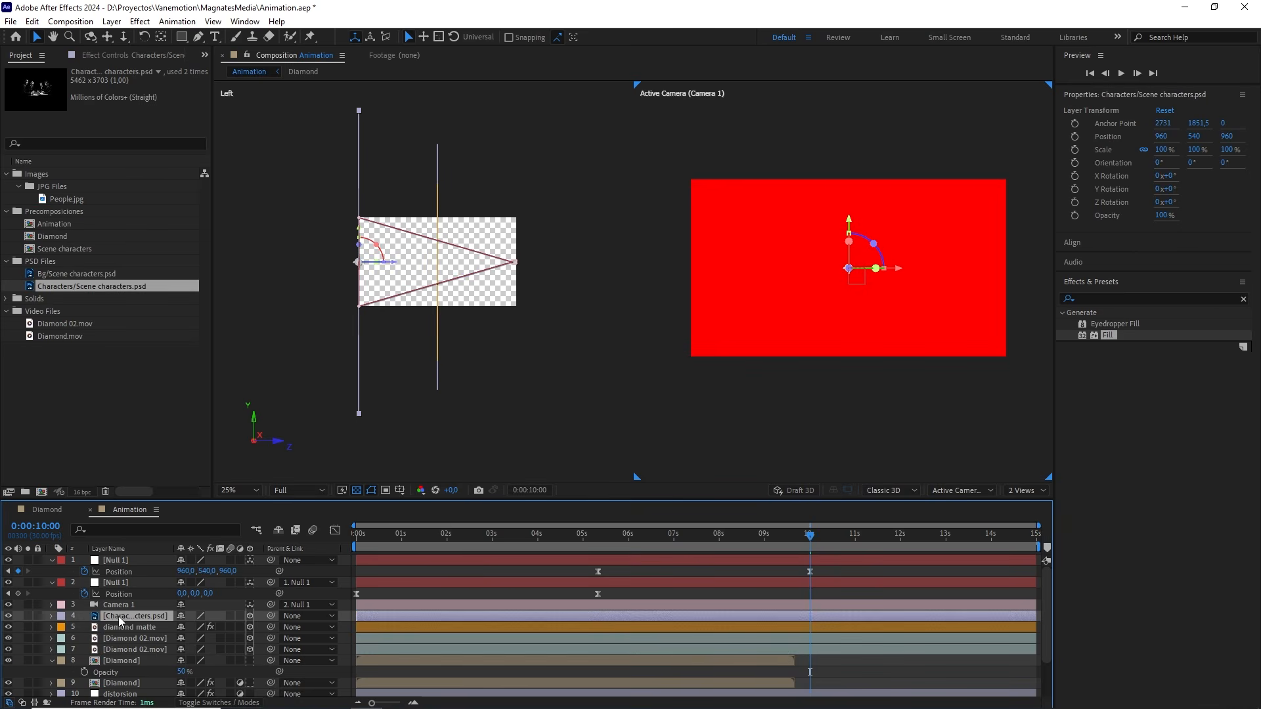
ctrl+click(125, 628)
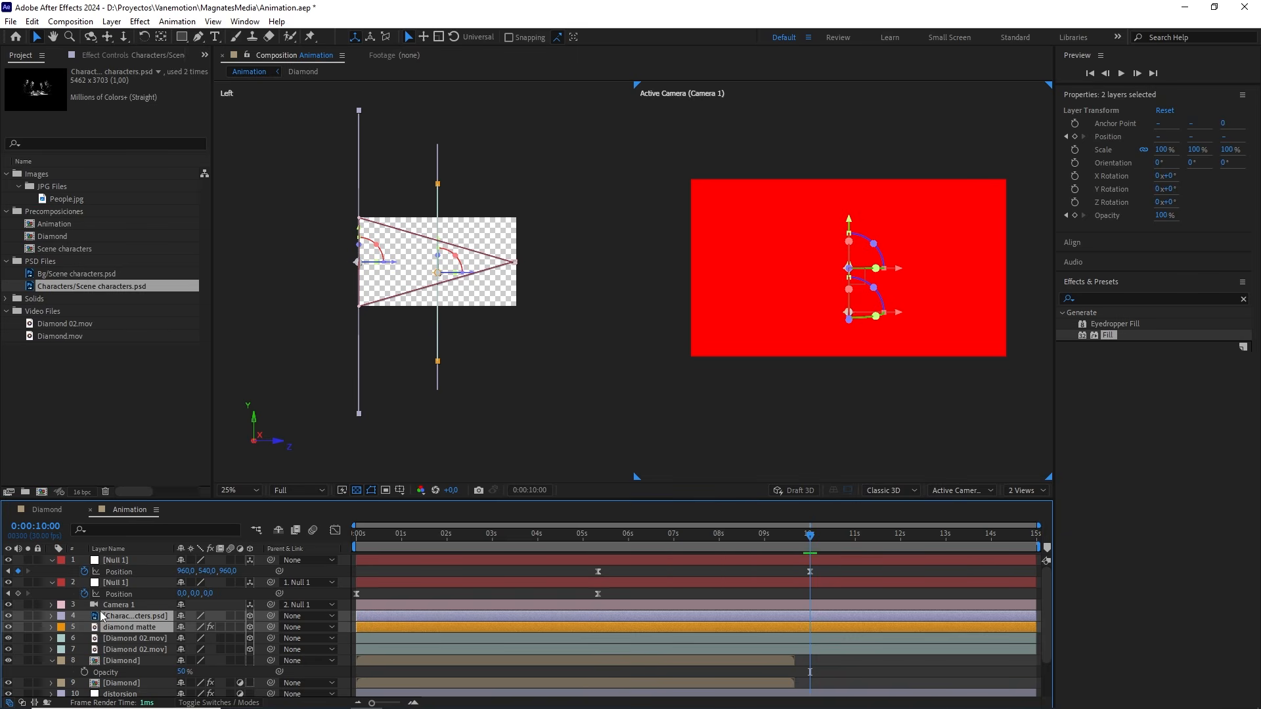
click(28, 615)
click(136, 616)
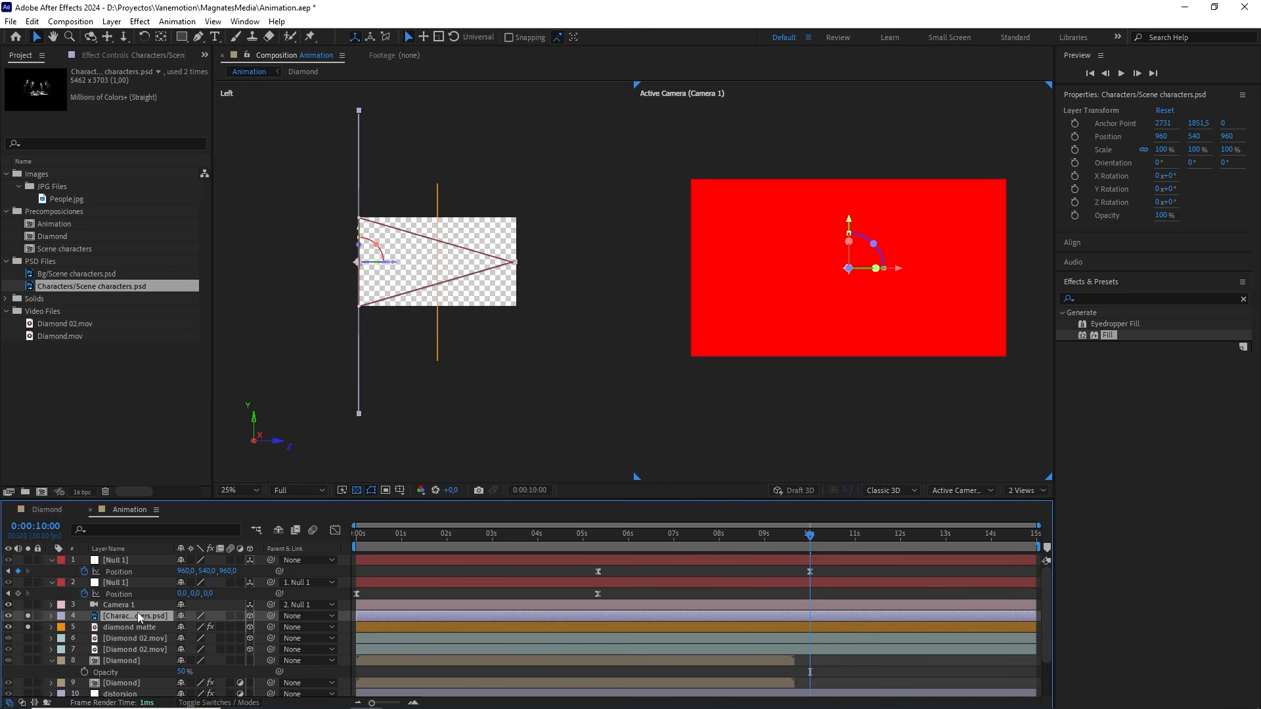
key(F4)
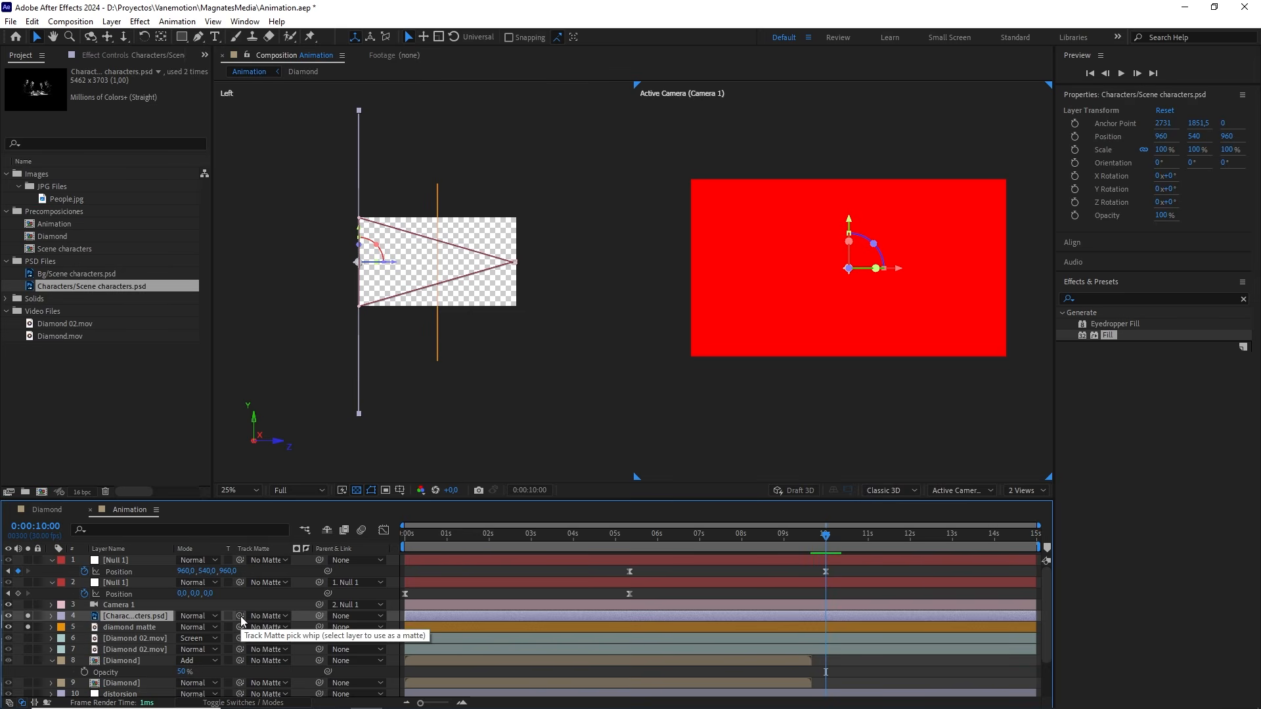
drag(240, 616, 119, 628)
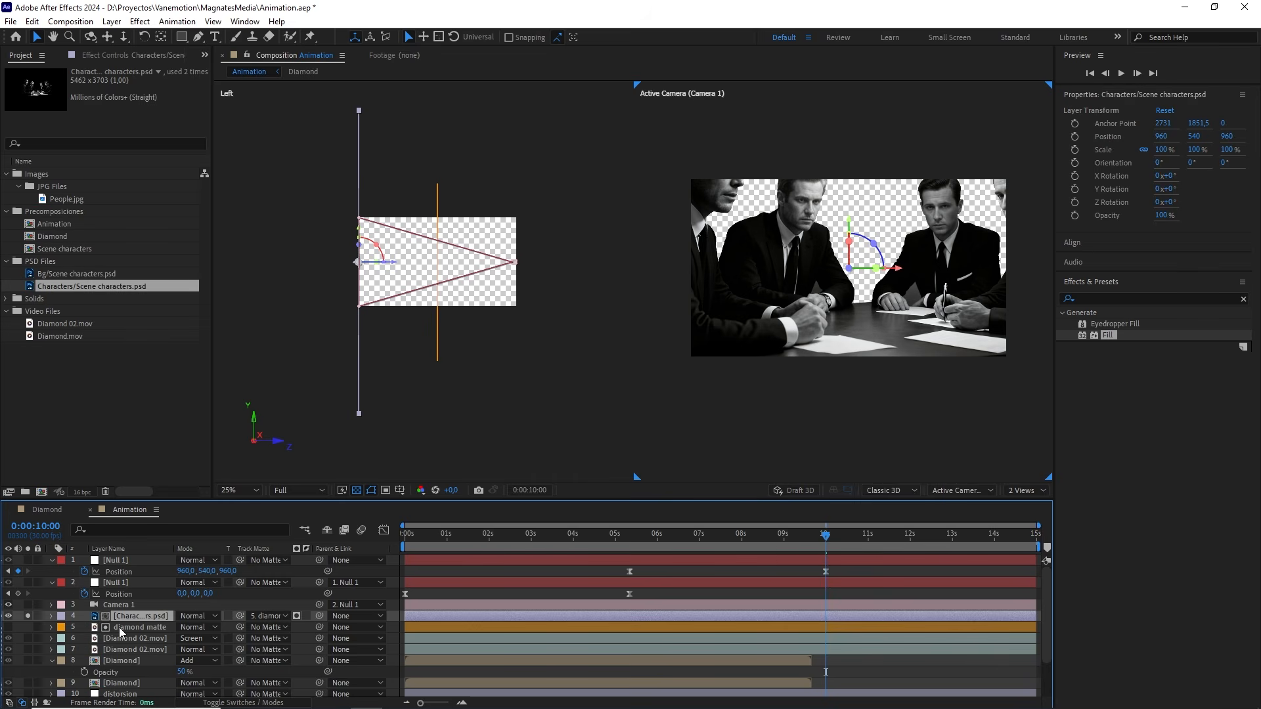
Step: Check the matted characters in a single view at 0:00:07:24 and turn off the layer solo
drag(825, 539, 734, 545)
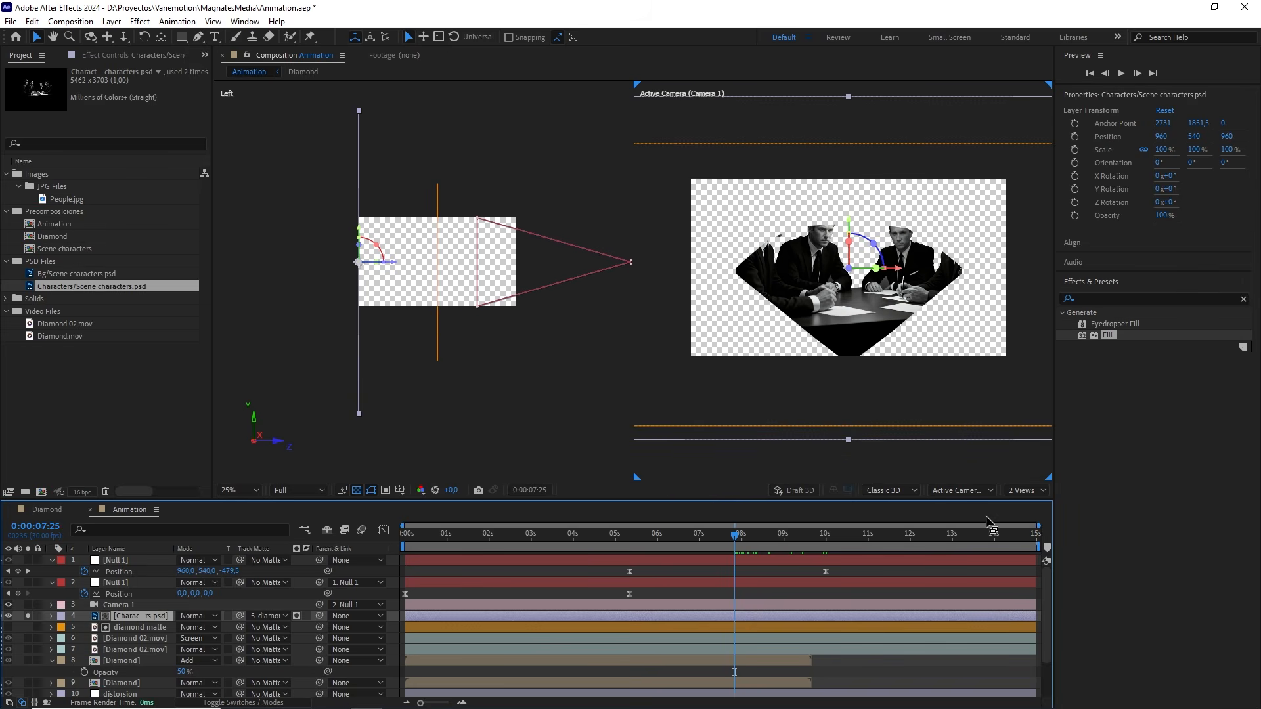
click(1033, 490)
click(1031, 501)
scroll(630, 269, up, 2)
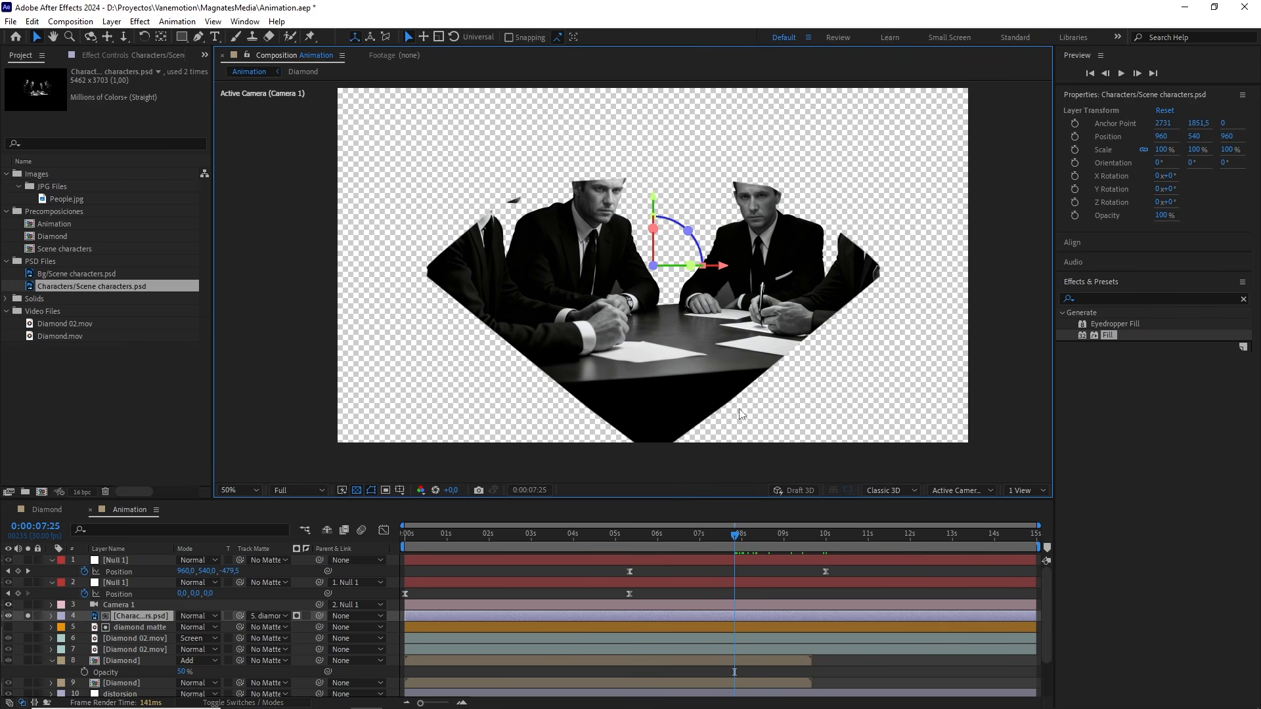
mouse_move(734, 536)
mouse_down()
mouse_move(685, 544)
mouse_move(734, 541)
mouse_up()
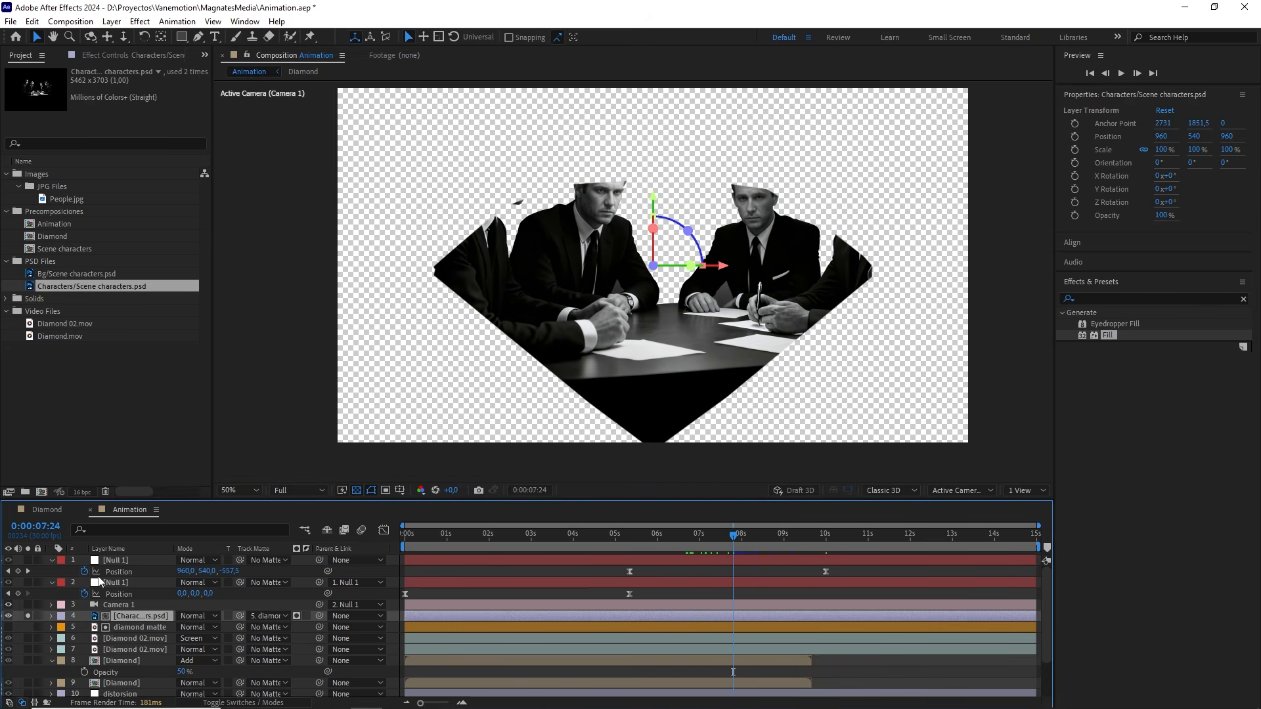
click(29, 616)
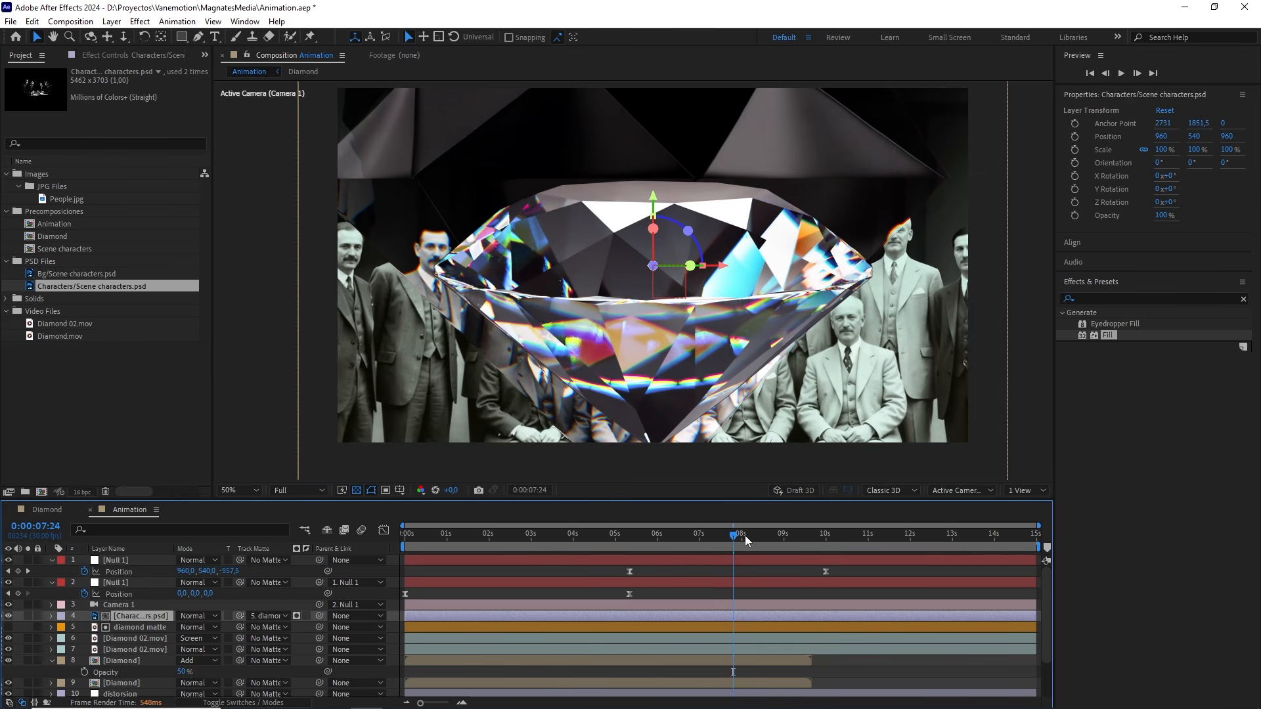
Step: Compare the depth of the Characters layer with both Diamond 02 layers in a two-view layout, briefly hiding the diamonds
click(1024, 491)
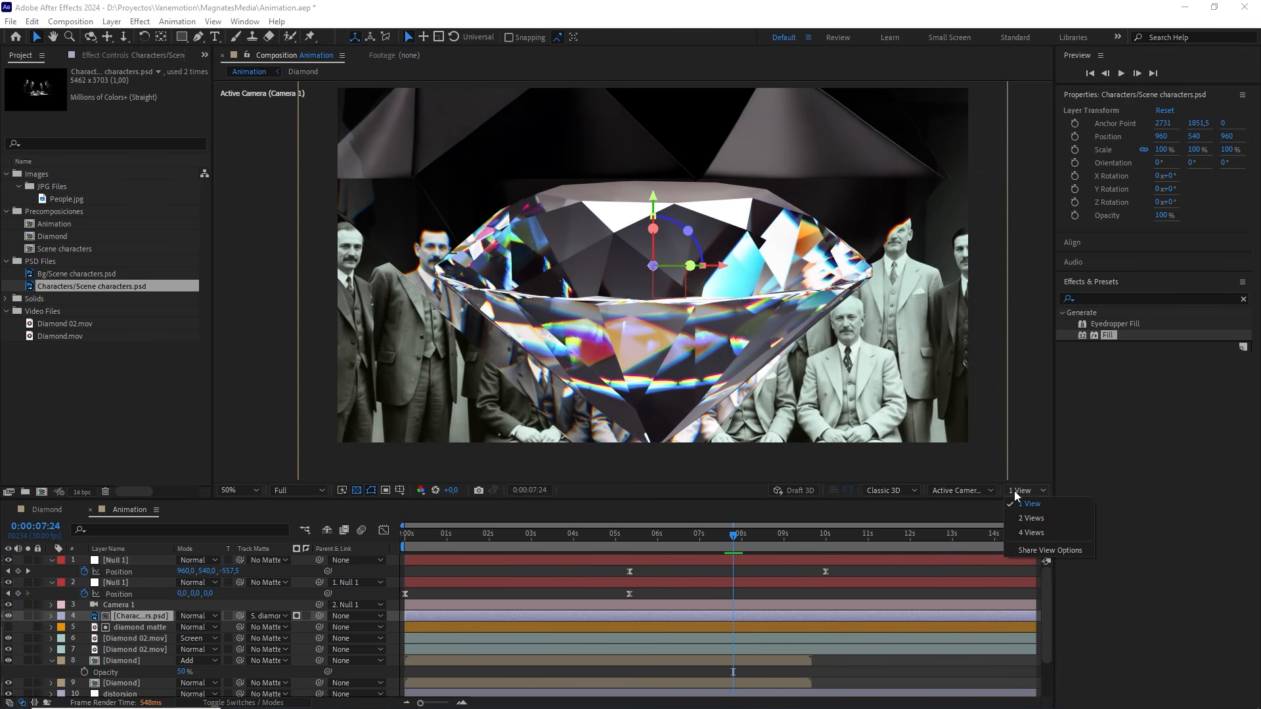
click(1028, 518)
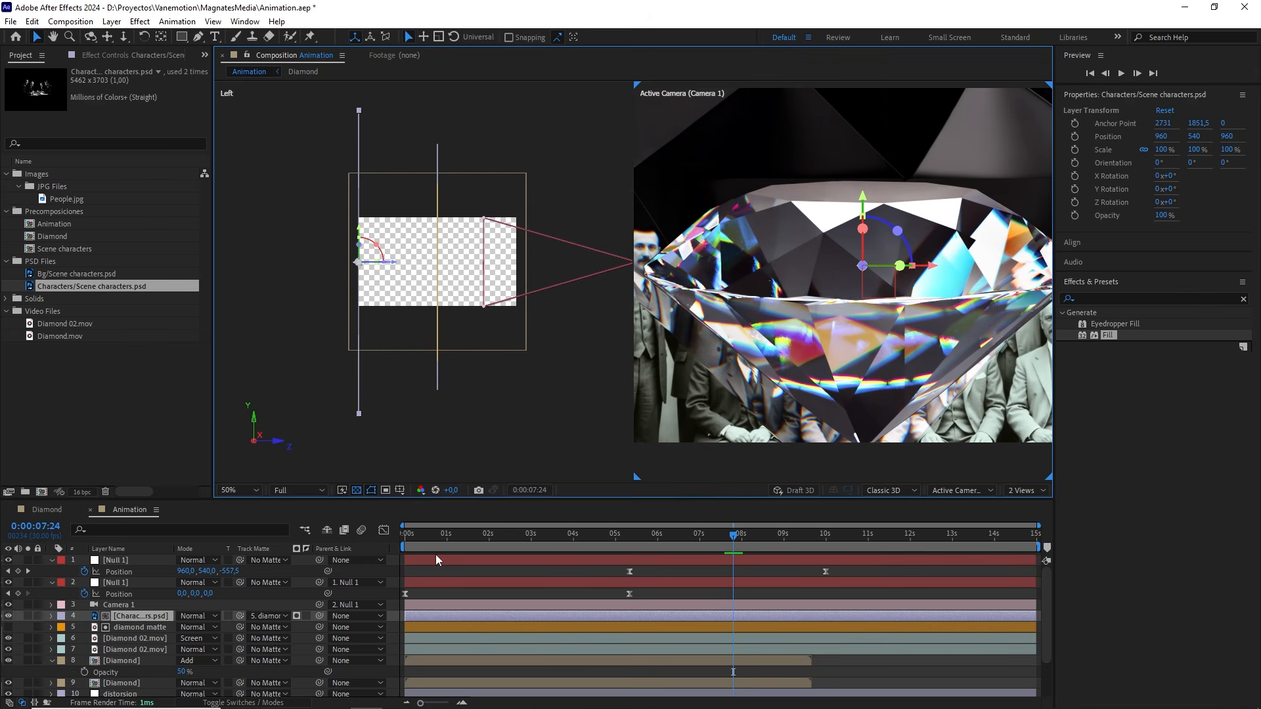
click(135, 636)
shift+click(135, 648)
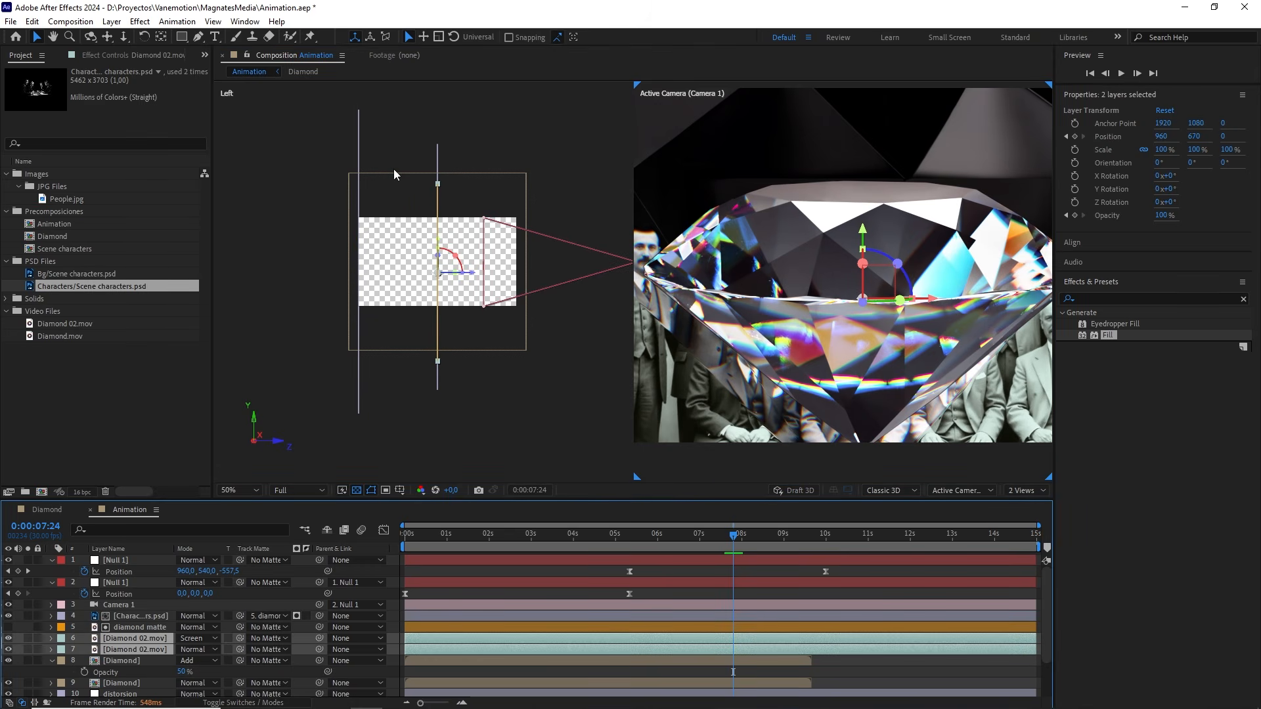
drag(395, 108, 332, 139)
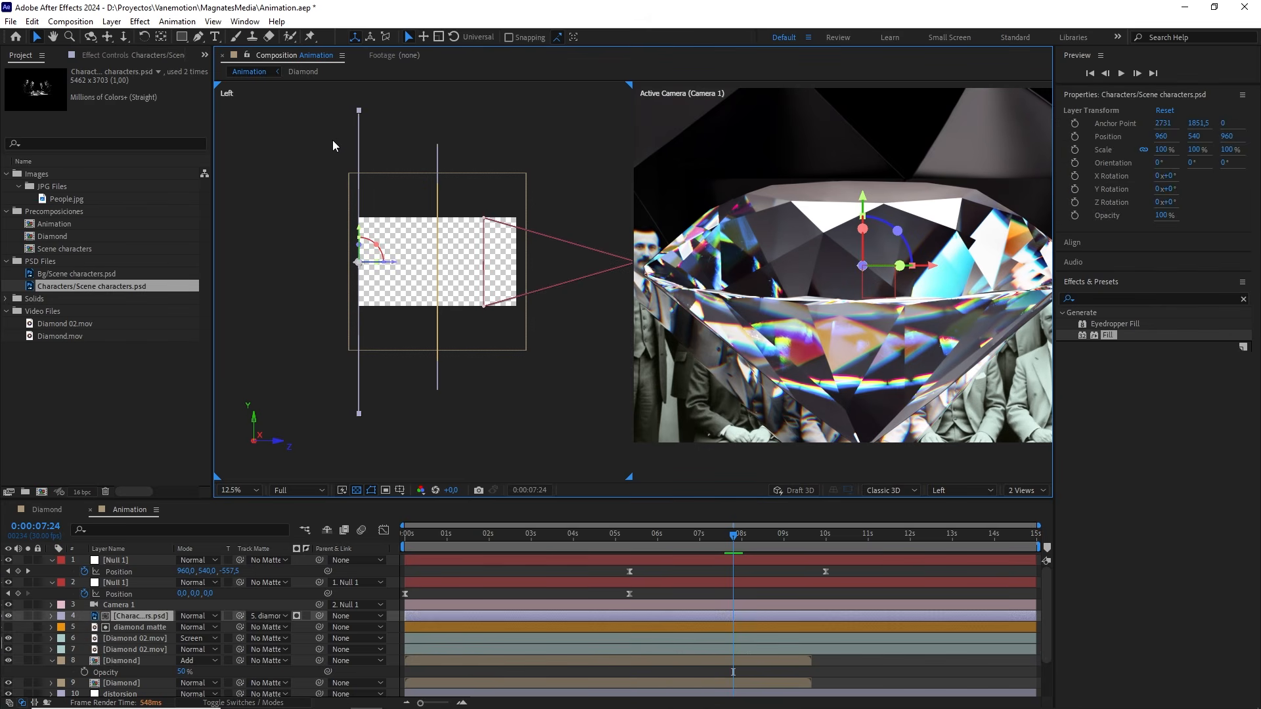
click(132, 640)
shift+click(128, 648)
click(8, 638)
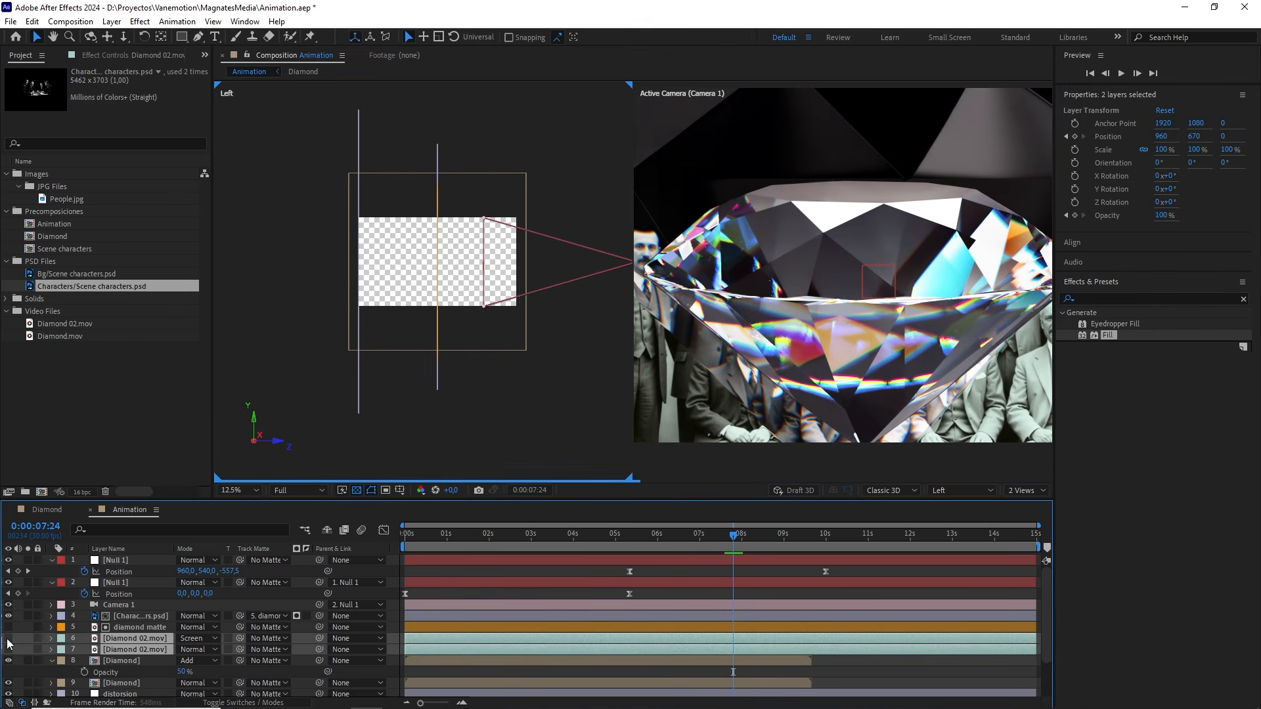
click(8, 638)
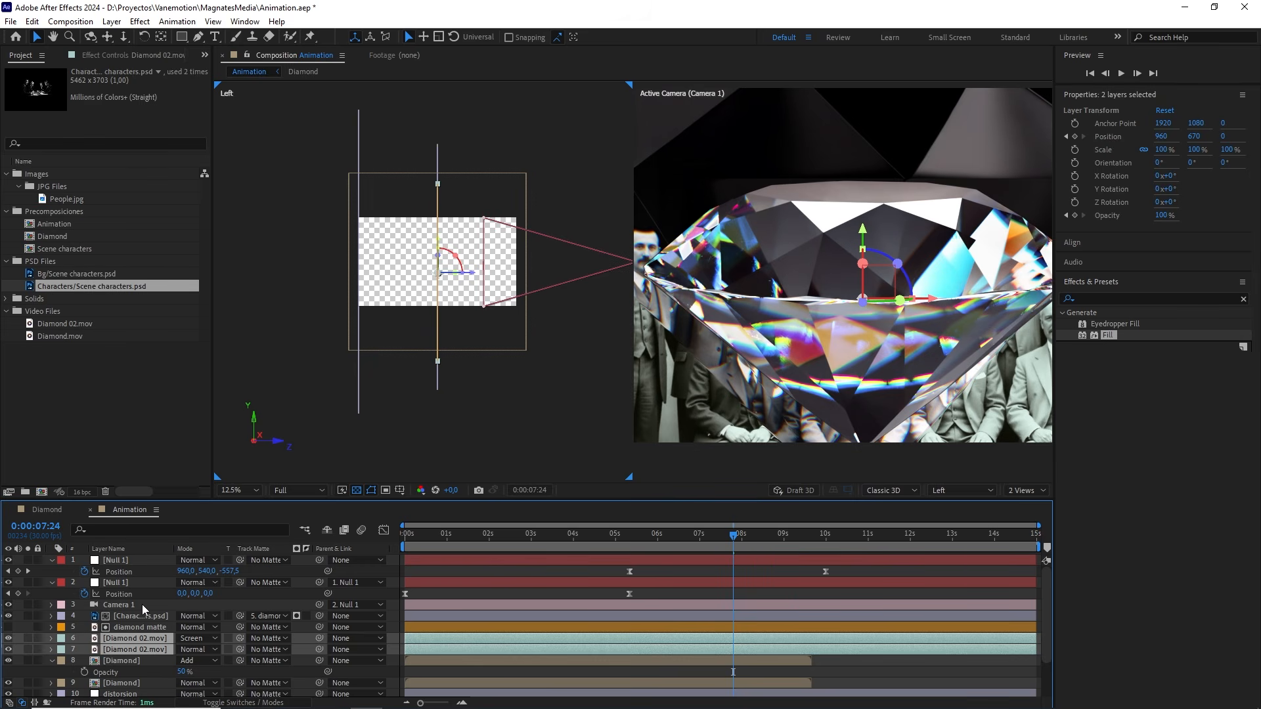
Step: Create a new adjustment layer and place it between the diamond matte and the upper Diamond 02 layer
click(312, 589)
right_click(299, 593)
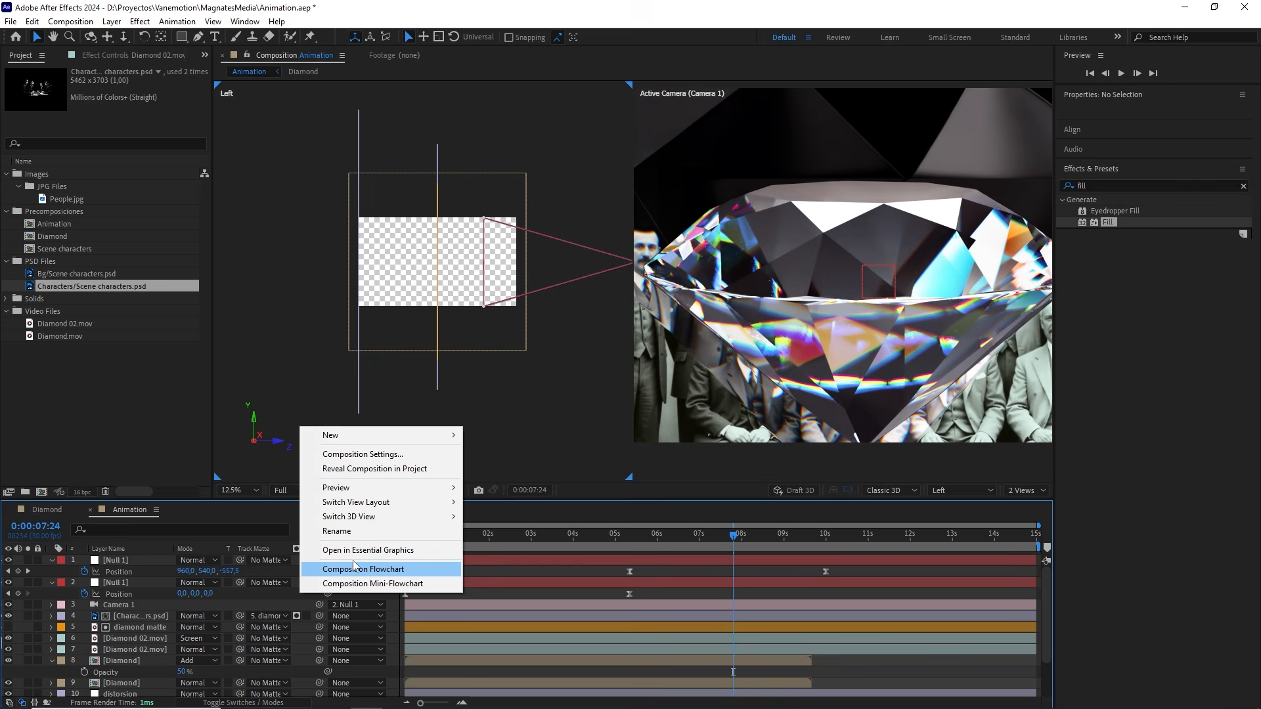
mouse_move(422, 444)
click(505, 538)
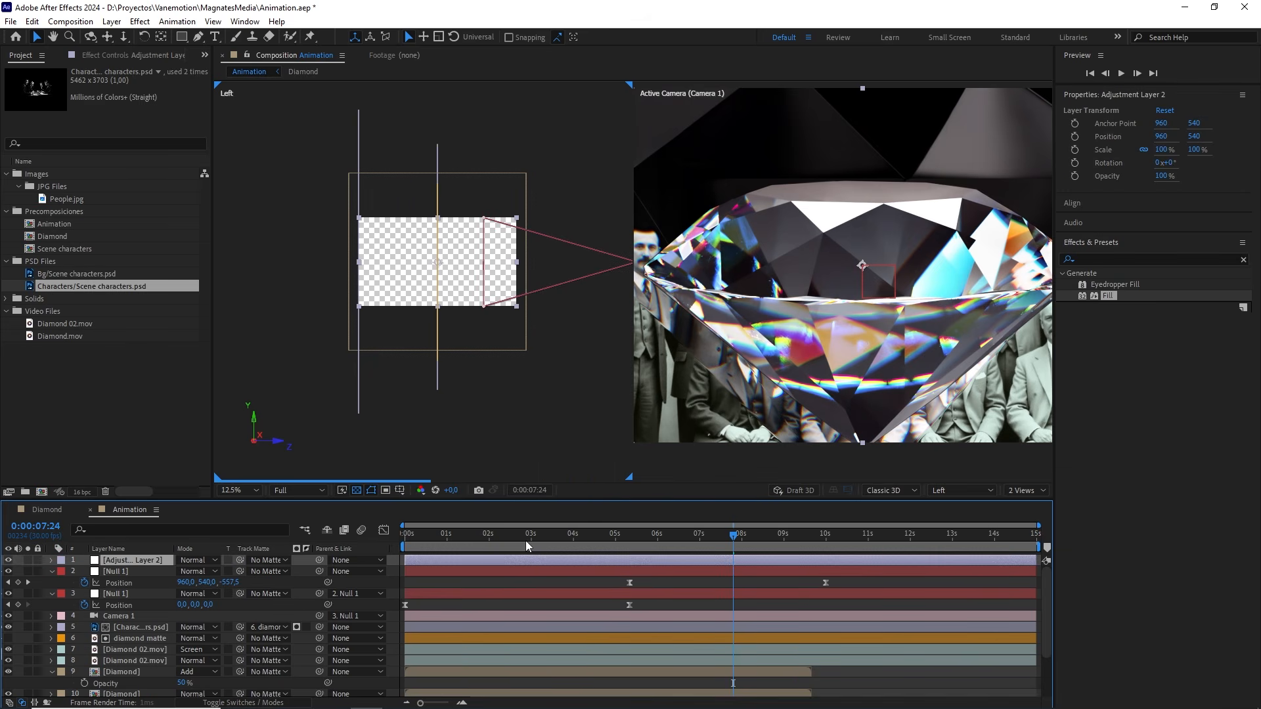
drag(135, 559, 145, 644)
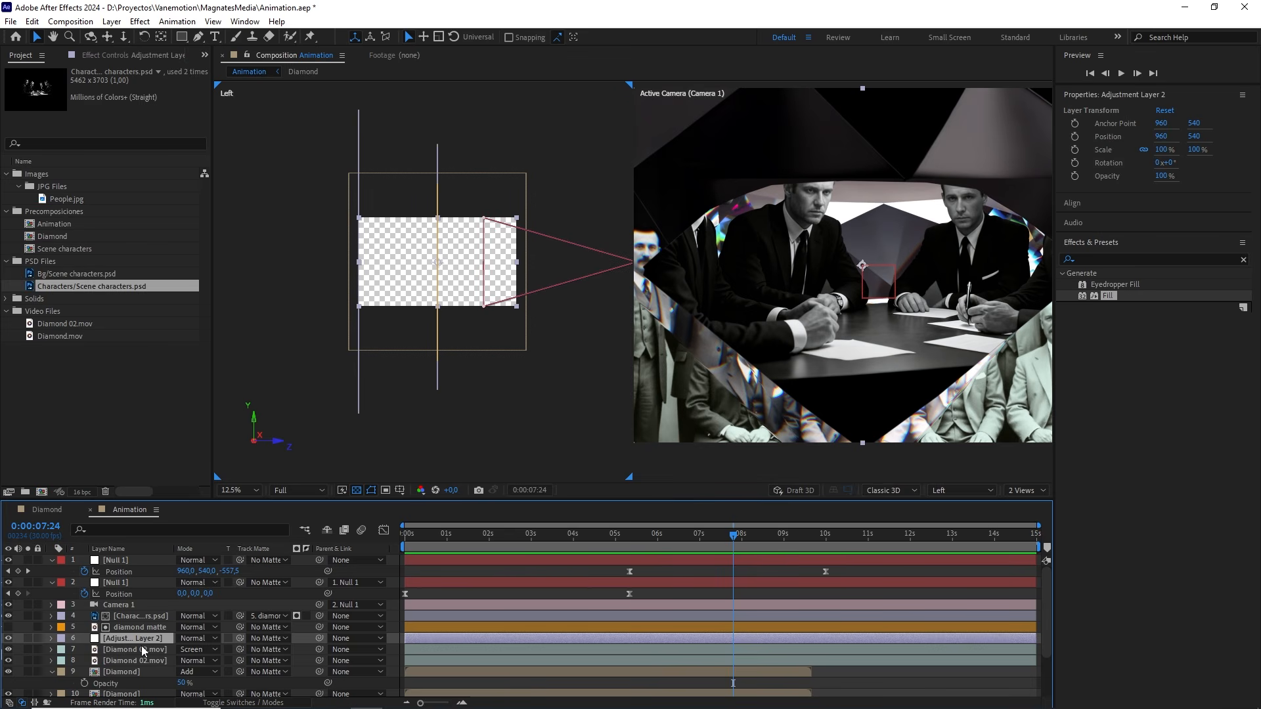
Step: Switch back to a single view and check the composite with the characters inside the diamond at 0:00:07:19
scroll(140, 645, down, 1)
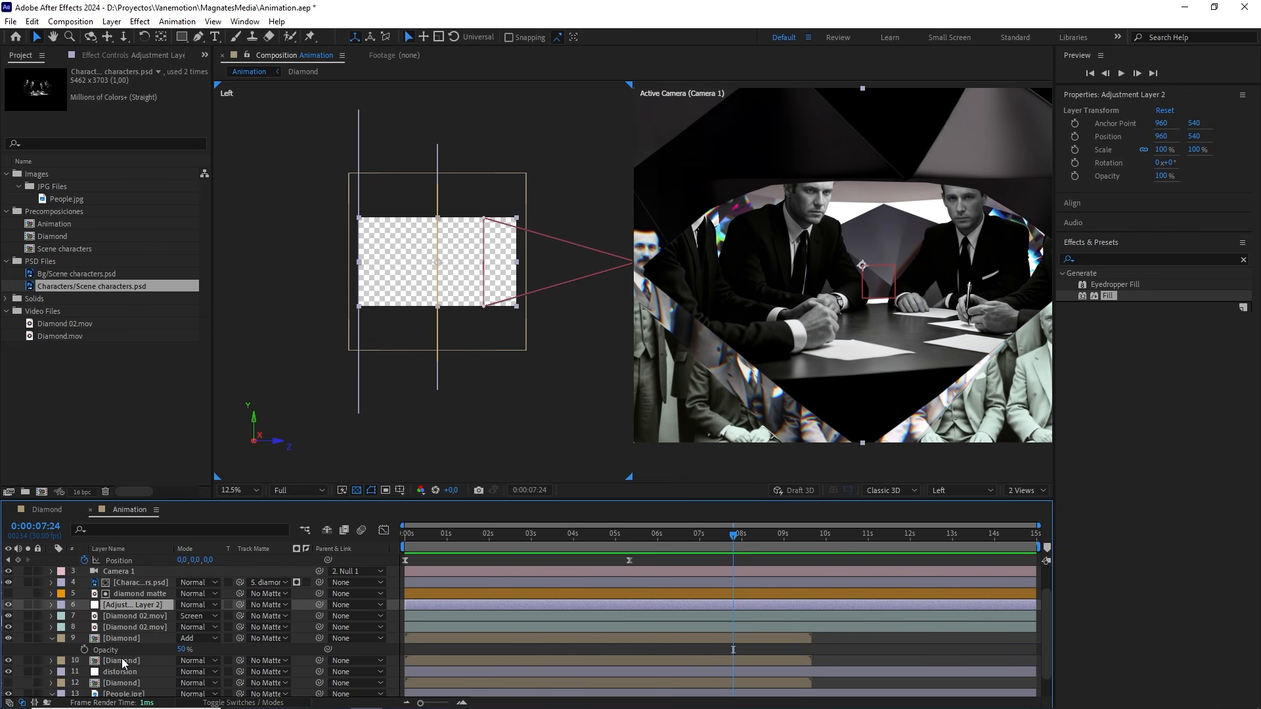
click(1025, 490)
click(1035, 511)
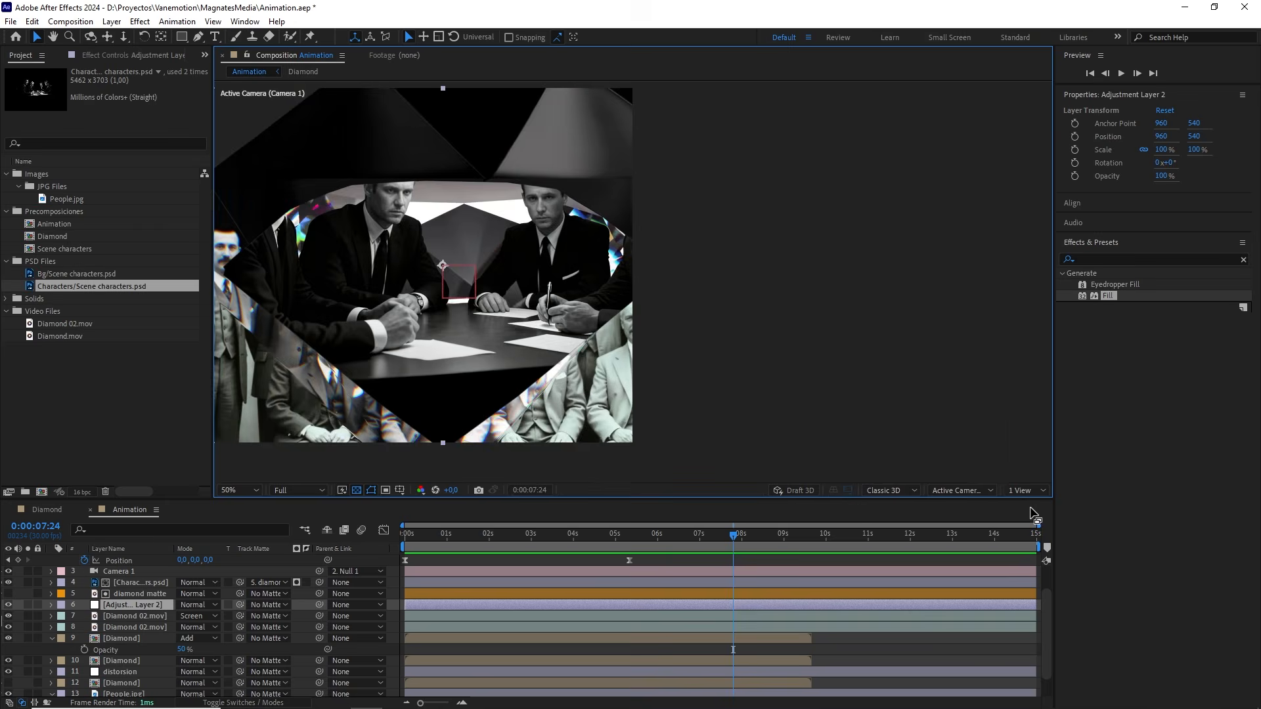
click(715, 540)
drag(715, 538, 727, 538)
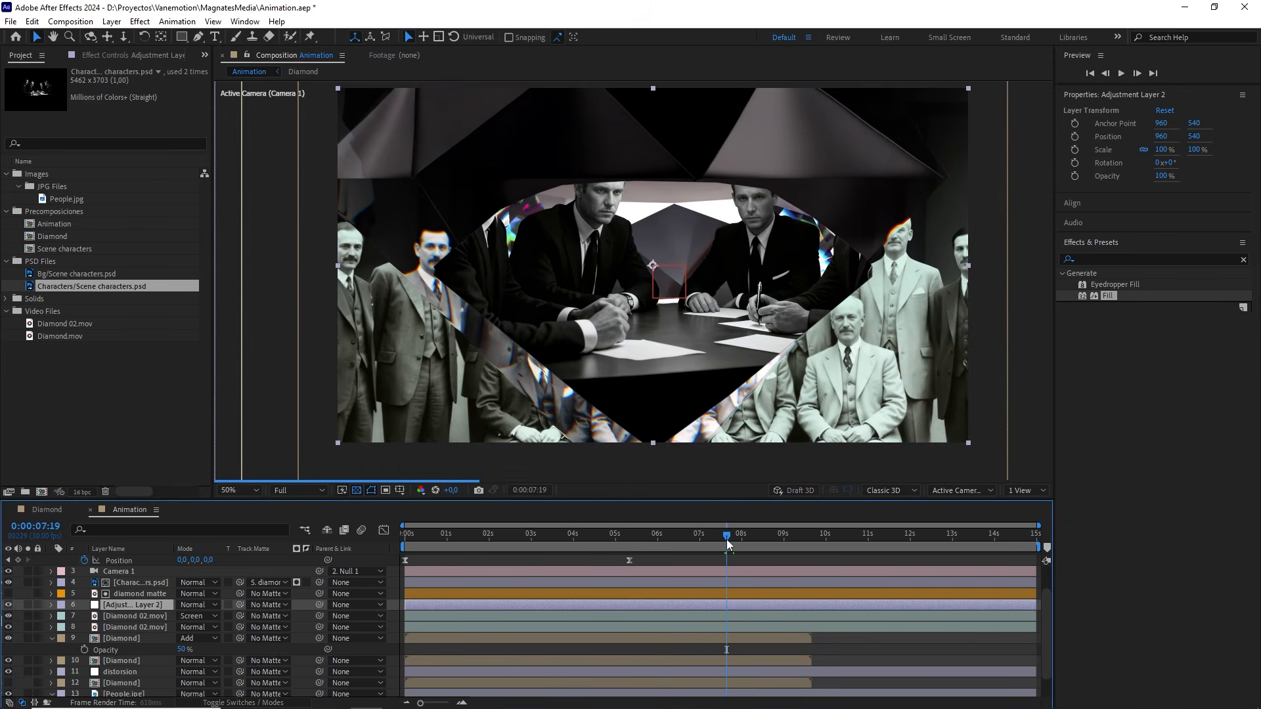
Step: Lower the composition's preview resolution to Quarter and move the time to about 0:00:06:10
click(286, 486)
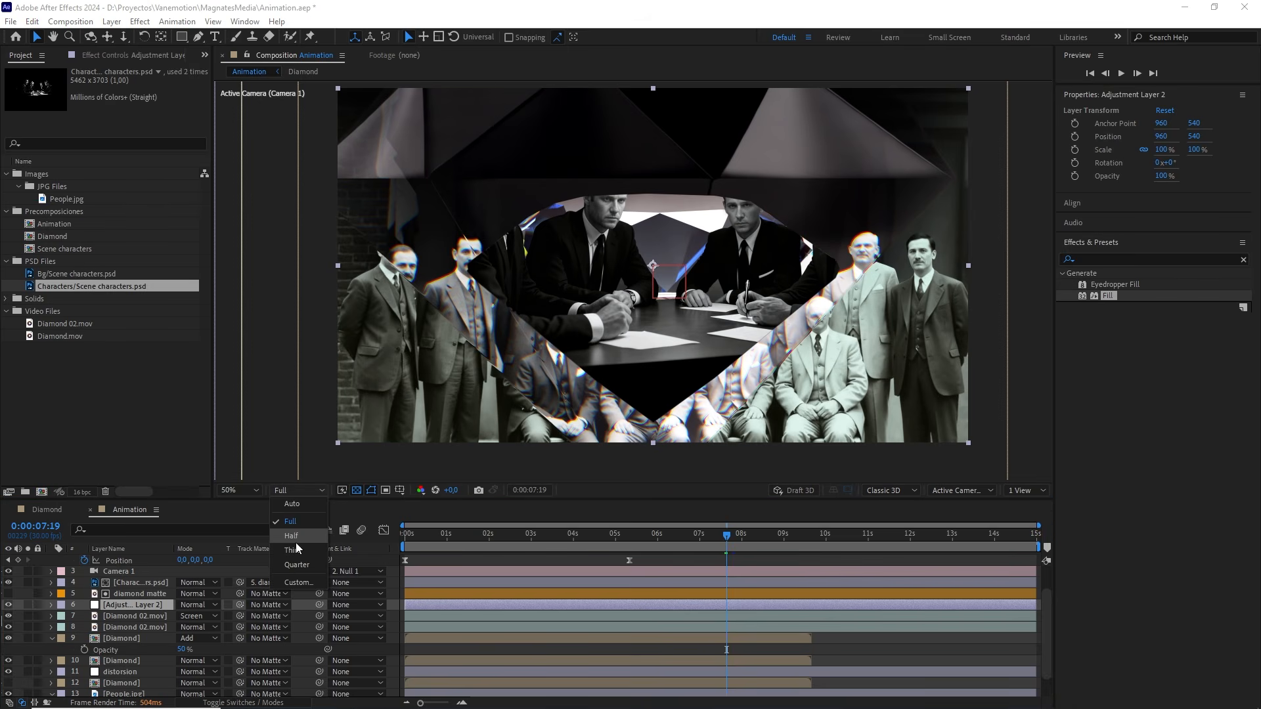
click(296, 542)
drag(725, 537, 669, 540)
Step: Add an opacity keyframe of 0% to the Characters layer at 0:00:06:28
click(132, 582)
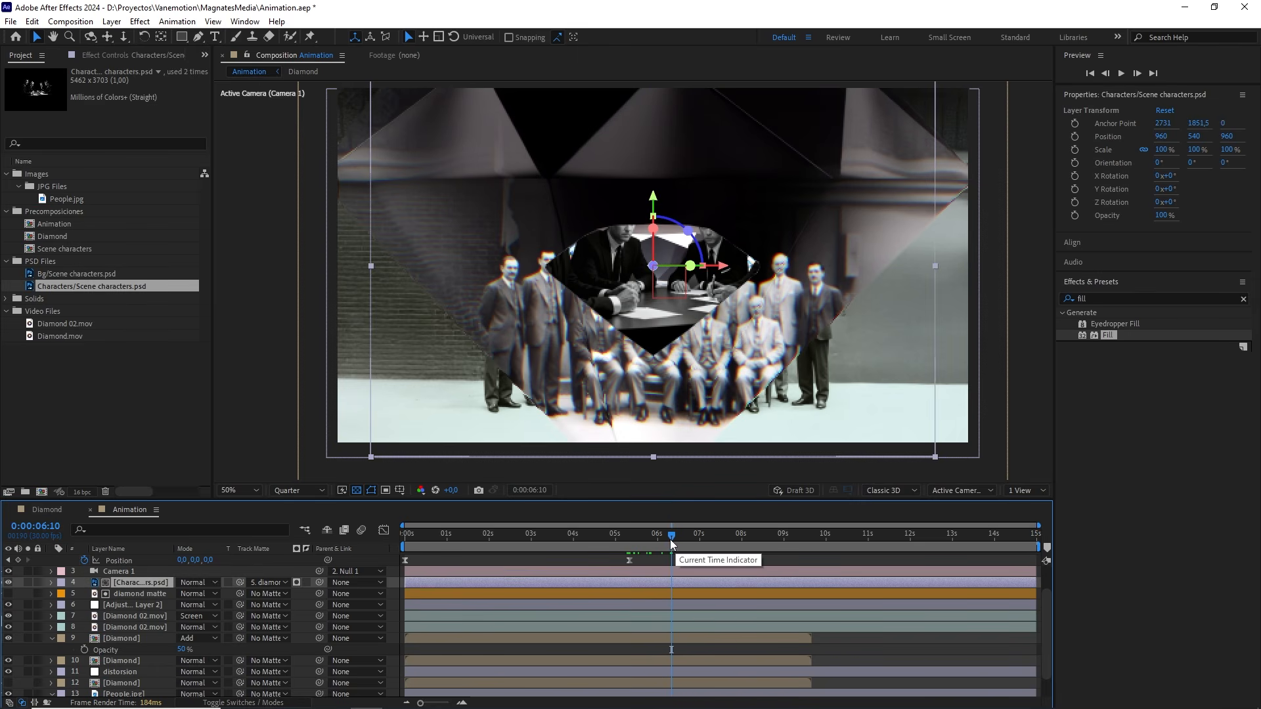
drag(670, 538, 696, 548)
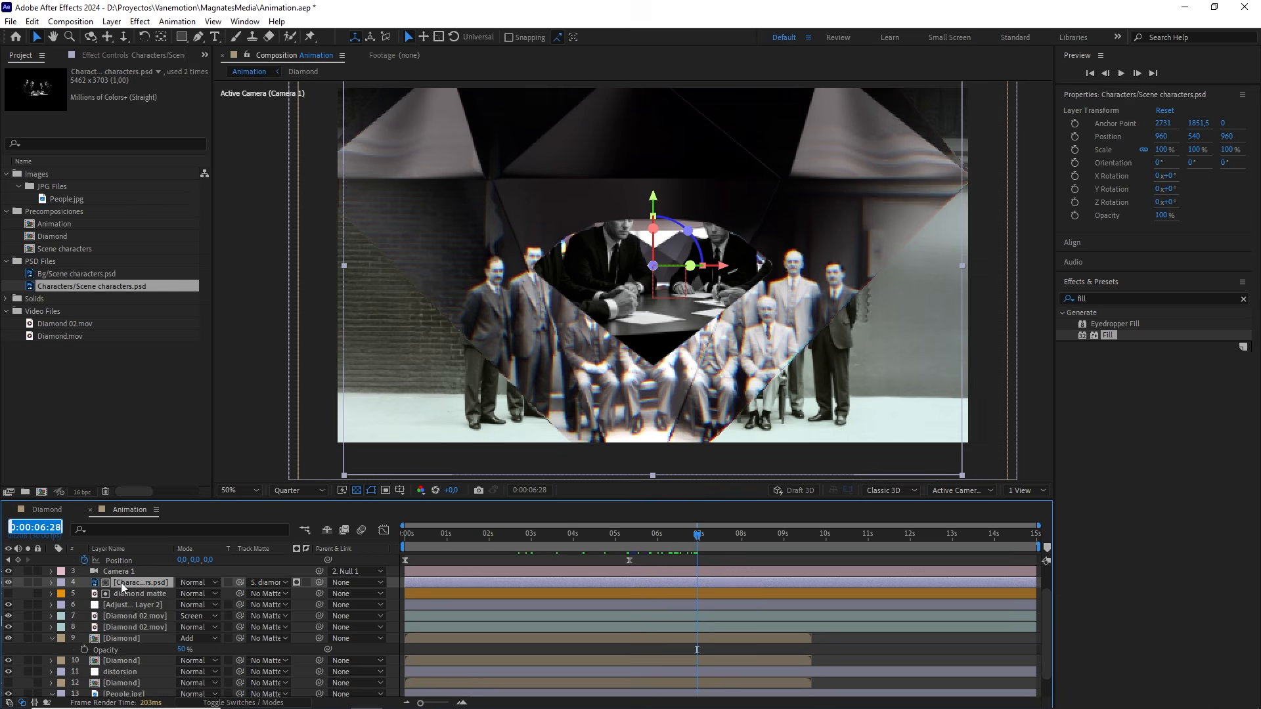
key(t)
drag(182, 593, 52, 605)
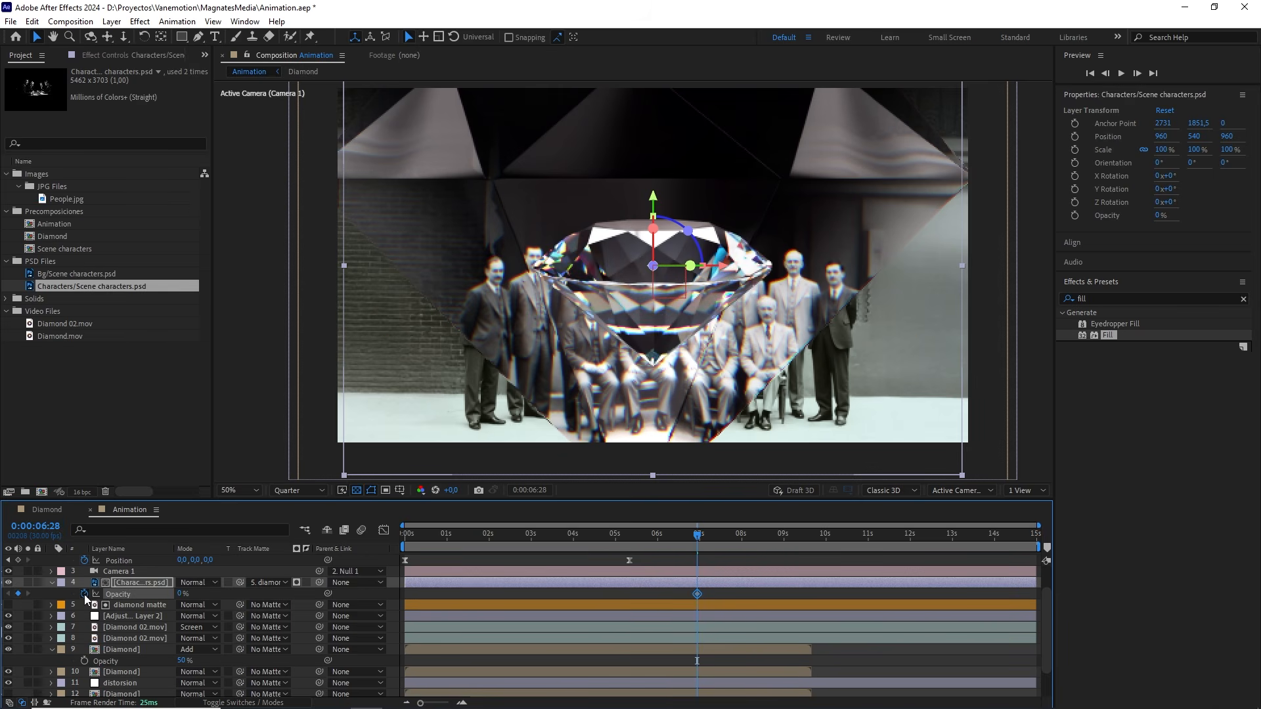
Step: Add a 100% opacity keyframe to the Characters layer at 0:00:07:20 and apply Easy Ease to both opacity keyframes
drag(700, 535, 728, 535)
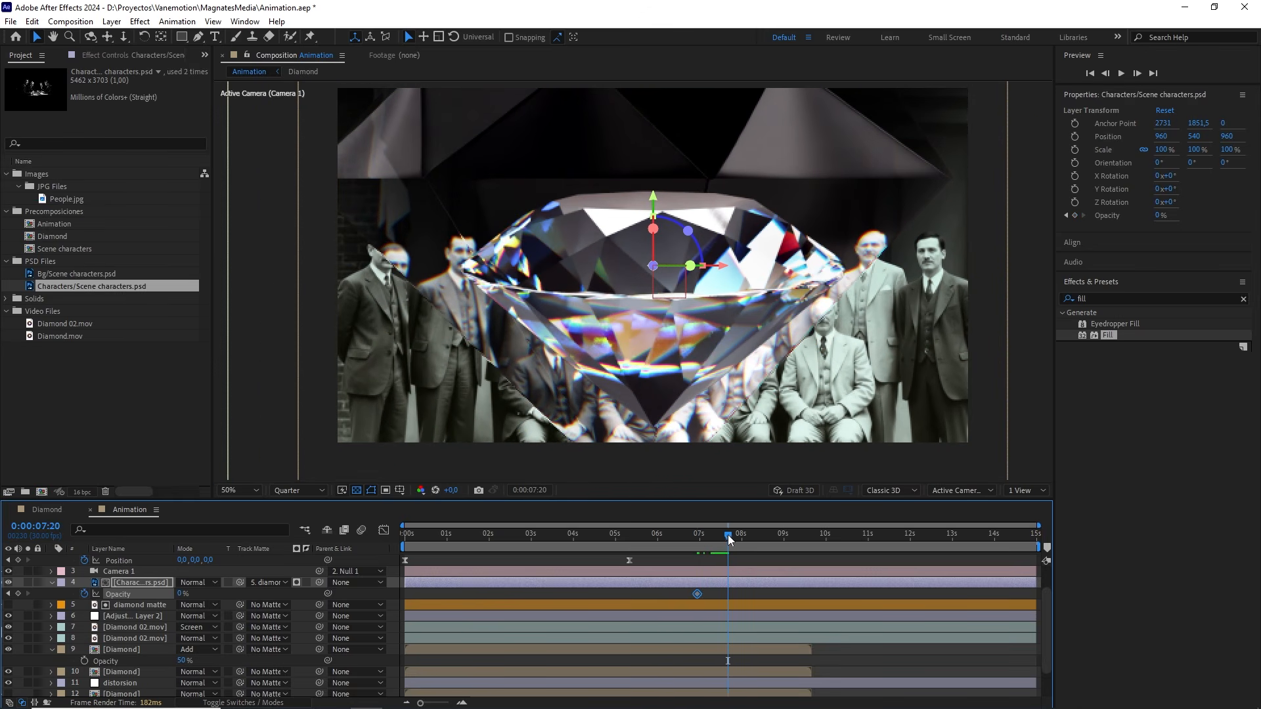
drag(191, 593, 377, 594)
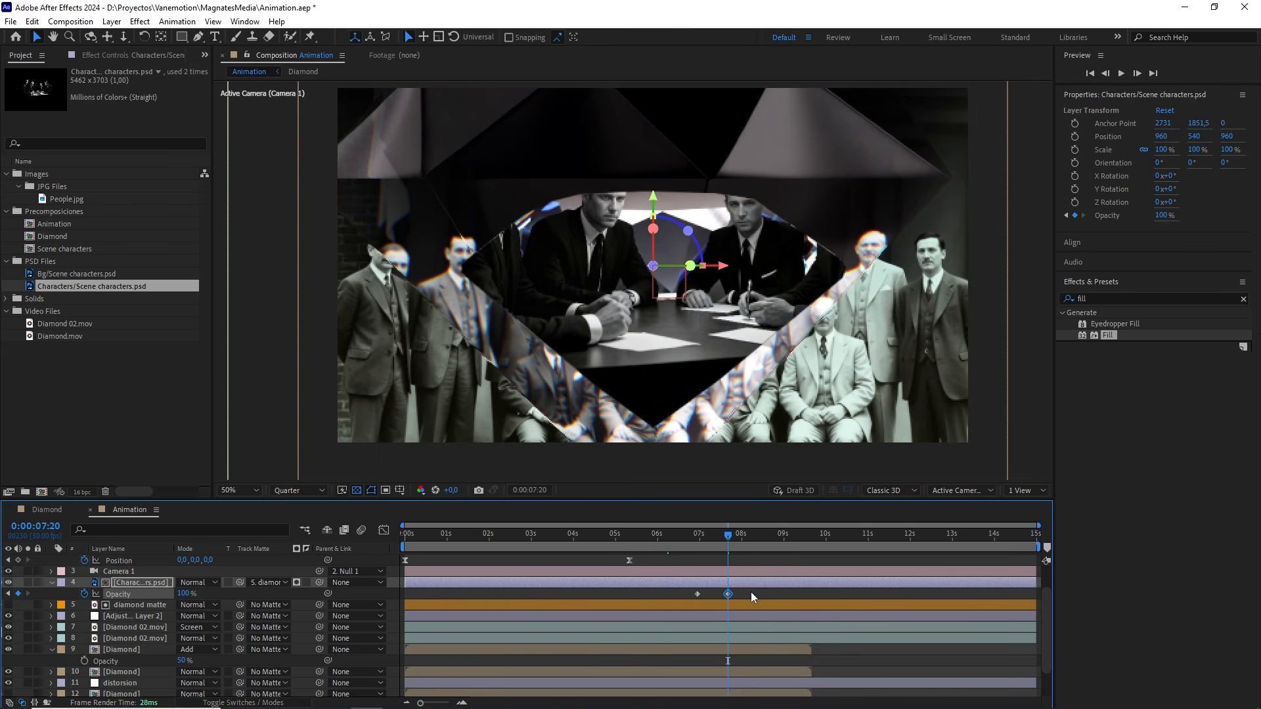
drag(752, 595, 667, 599)
key(F9)
Step: Preview the characters' opacity fade inside the diamond and collapse the layer's properties
drag(704, 535, 729, 543)
key(space)
click(50, 583)
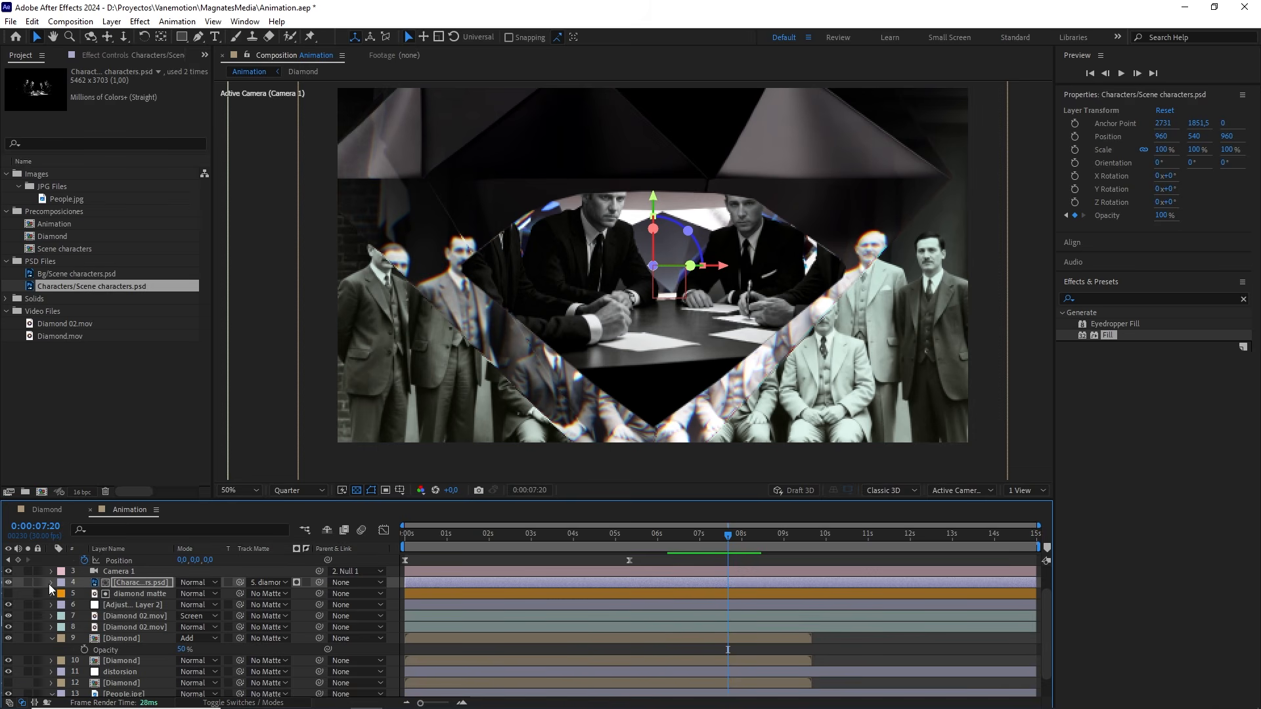
Step: Solo the Characters layer to isolate the matted image
ctrl+click(140, 593)
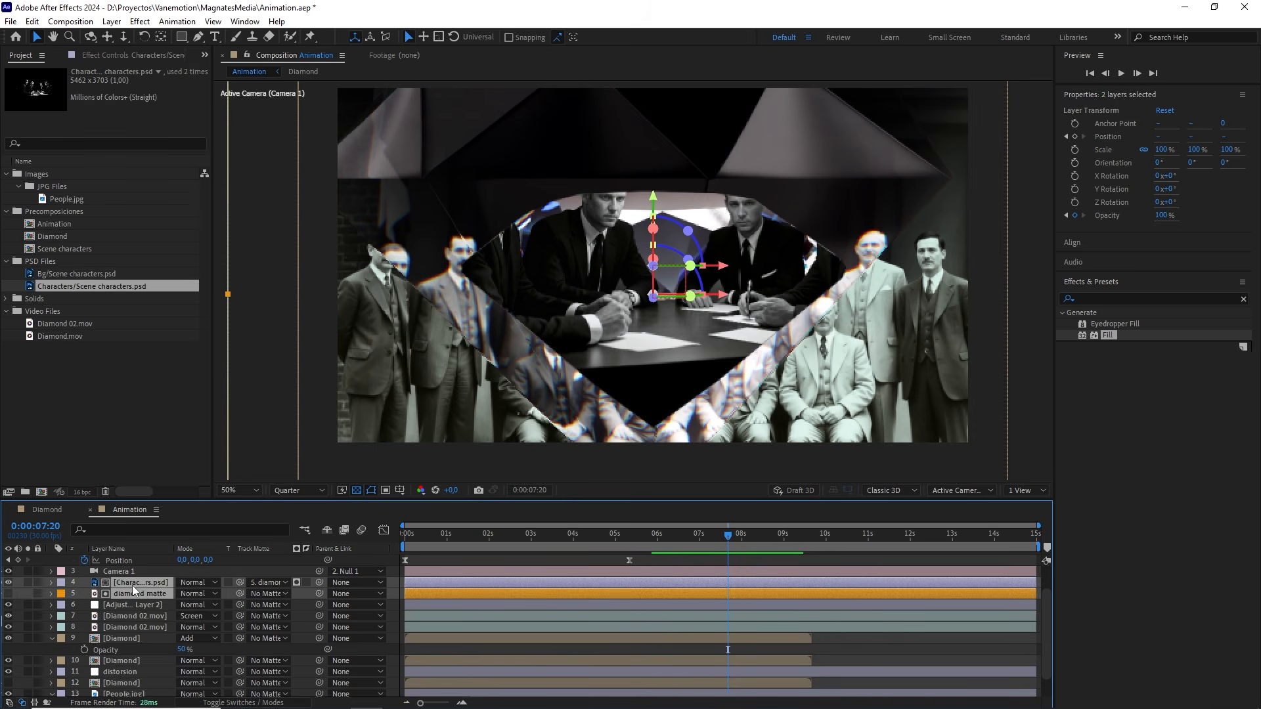
click(28, 583)
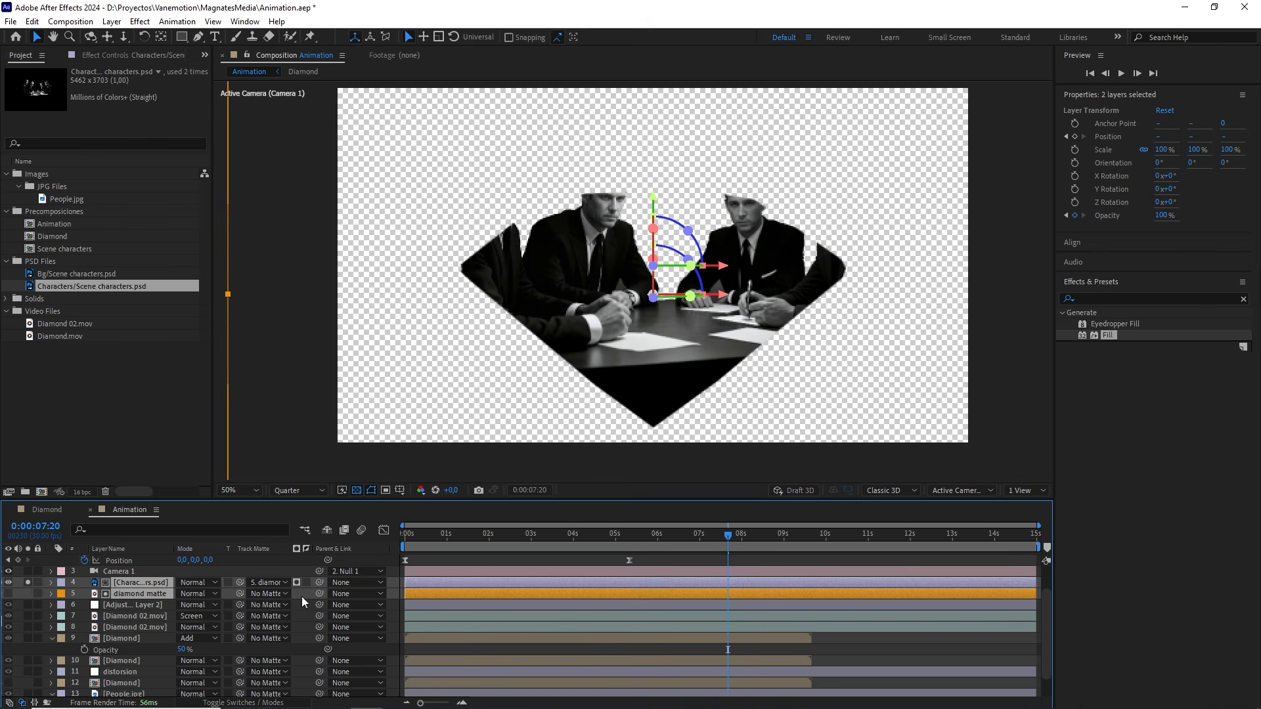
key(F2)
click(139, 584)
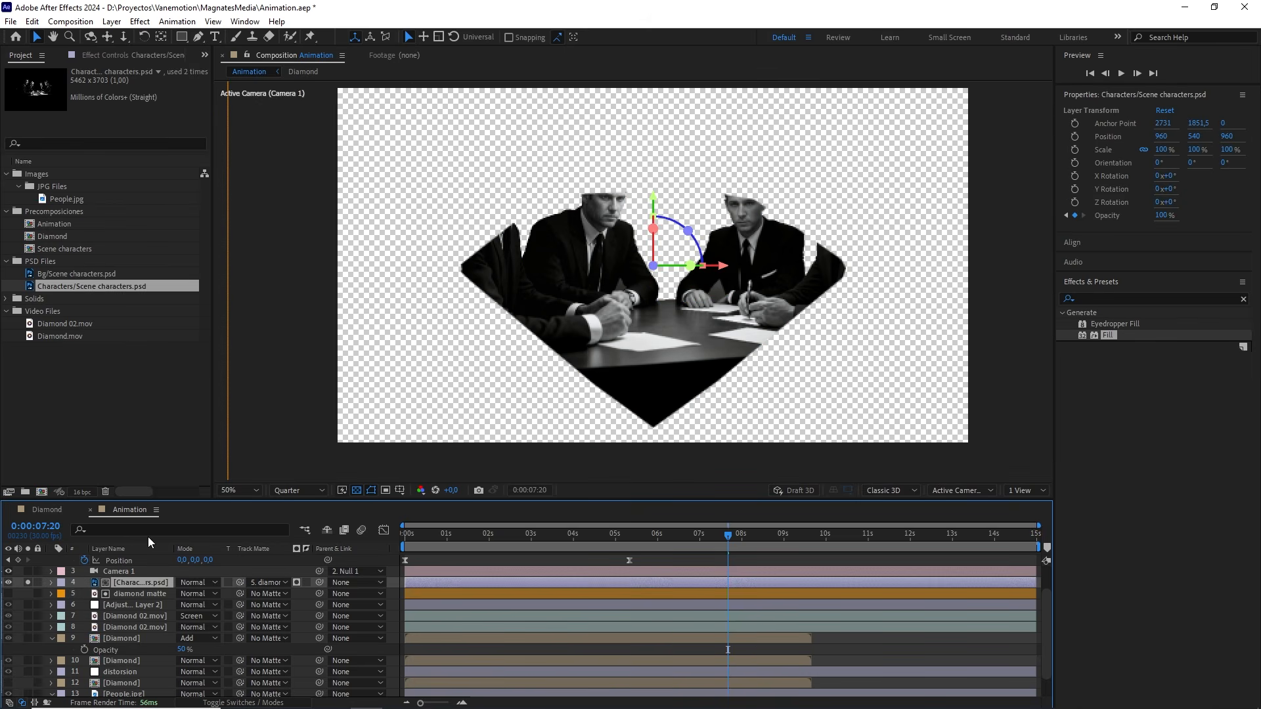
Step: Duplicate the Characters layer and replace the lower copy's source with Bg/Scene characters.psd
key(ctrl+d)
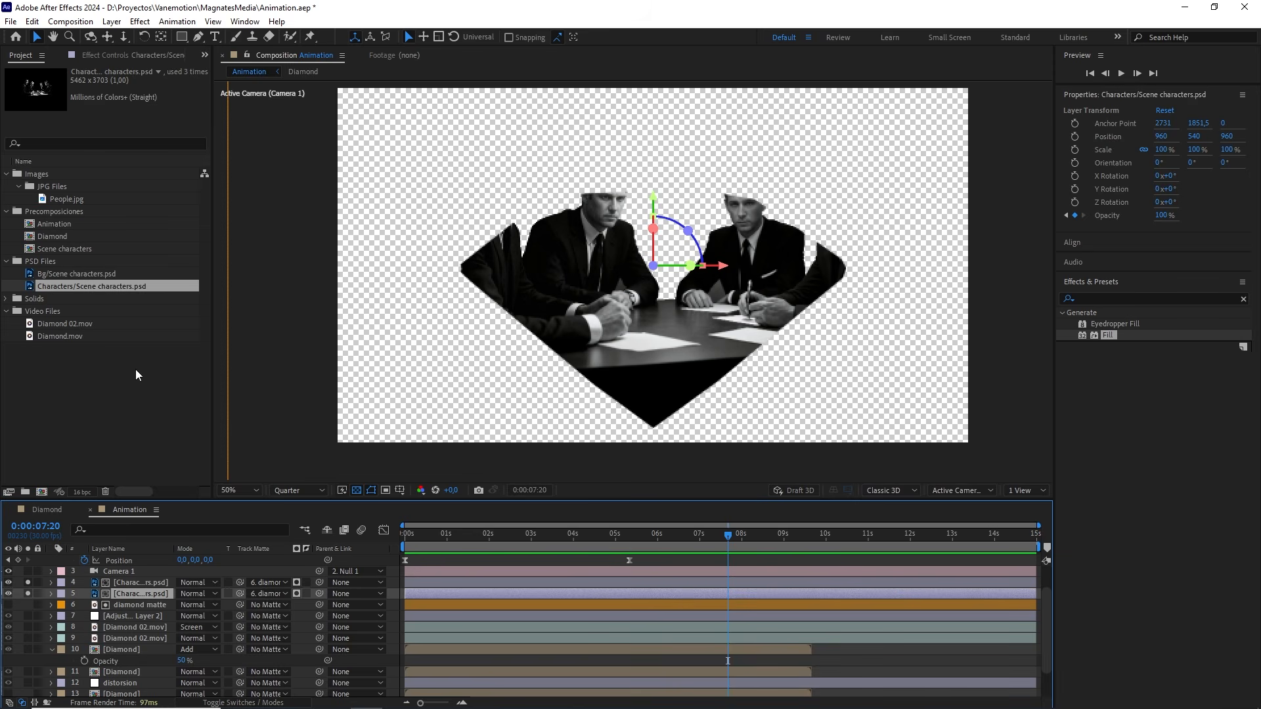
key(alt)
drag(57, 273, 132, 593)
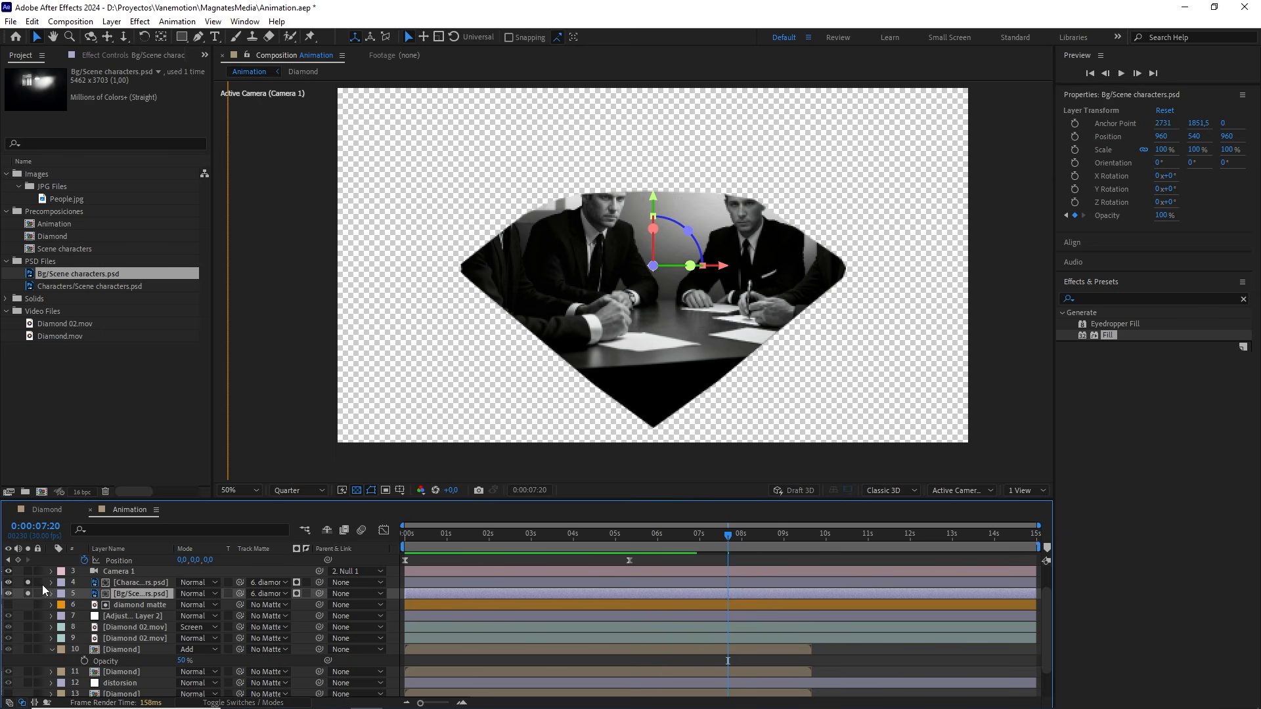
Step: Compare the matted image with and without the background layer by toggling its solo
click(28, 593)
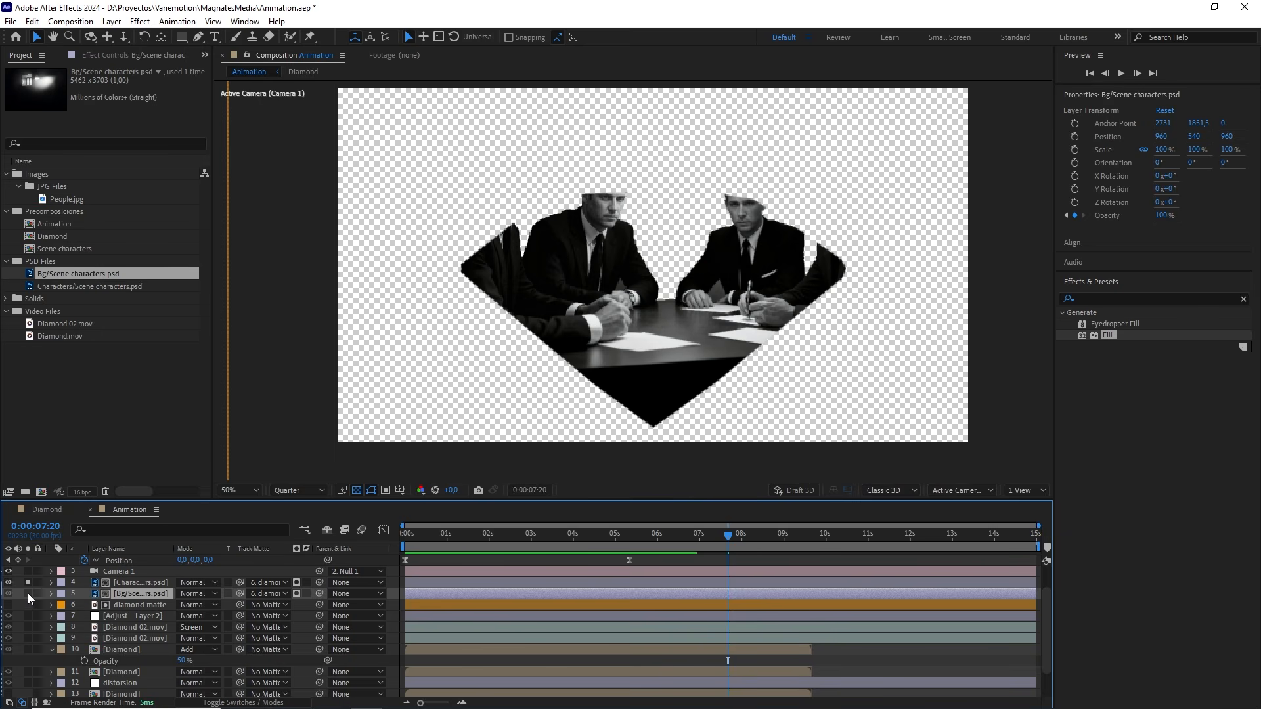
click(28, 593)
click(28, 593)
click(28, 593)
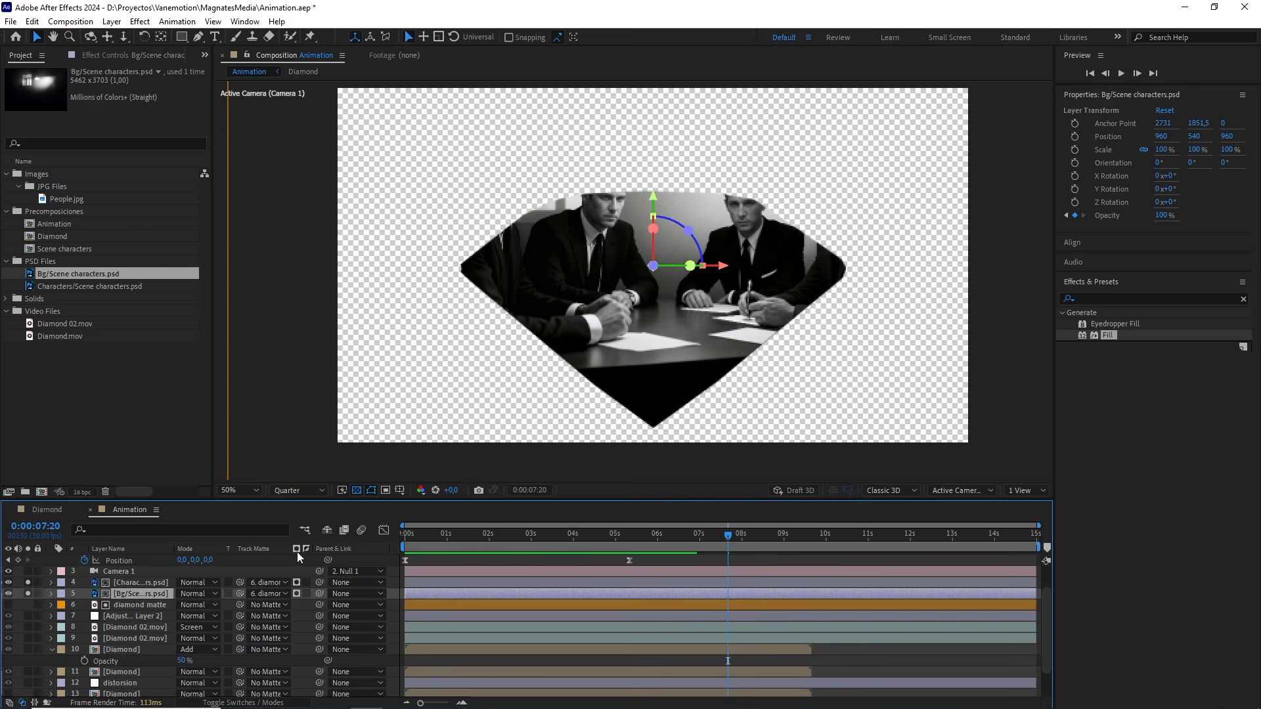
Step: Set the Characters layer's scale to 60%, judging the framing at 0:00:10:00
click(137, 582)
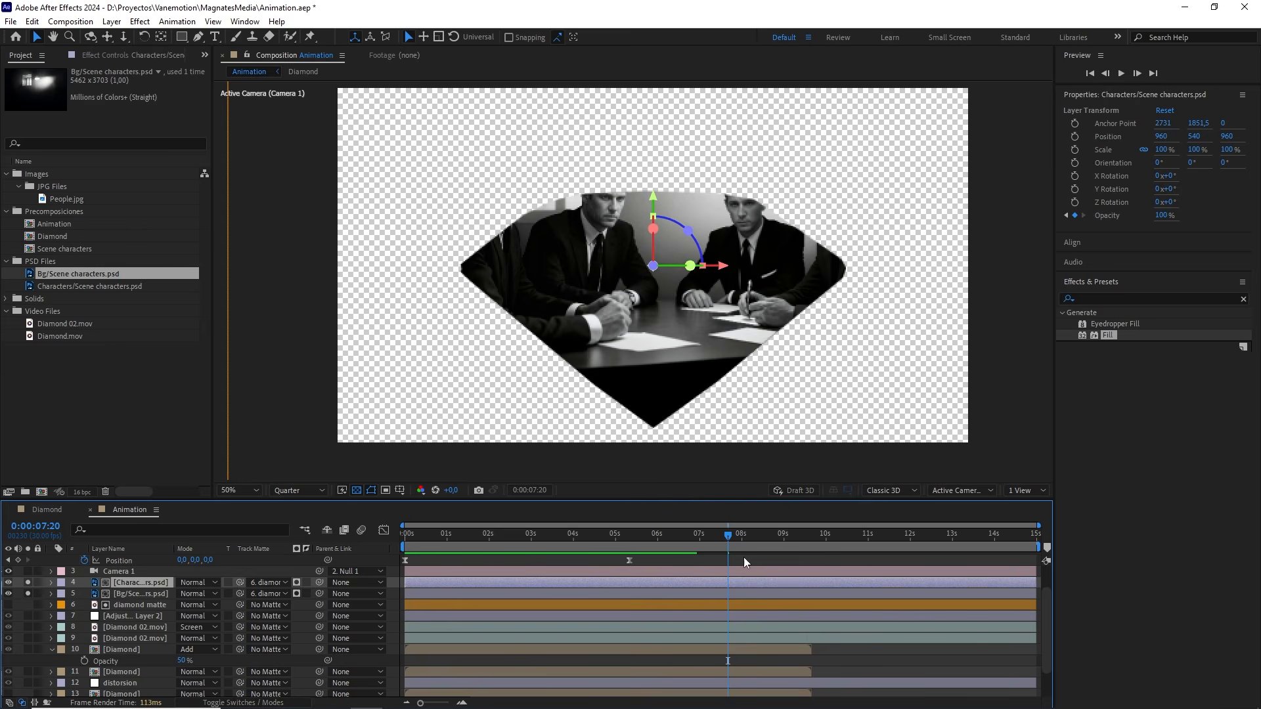
scroll(781, 557, up, 1)
drag(755, 533, 822, 537)
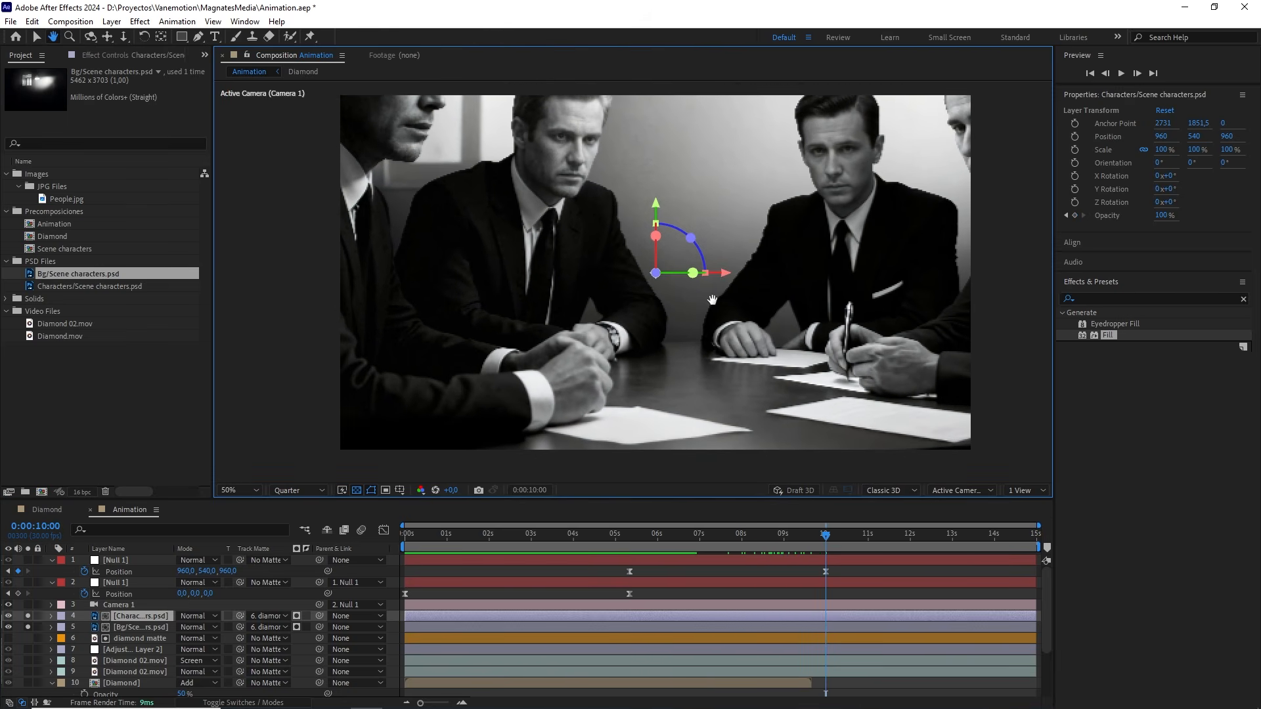
scroll(712, 301, down, 2)
scroll(712, 300, up, 2)
scroll(705, 300, down, 2)
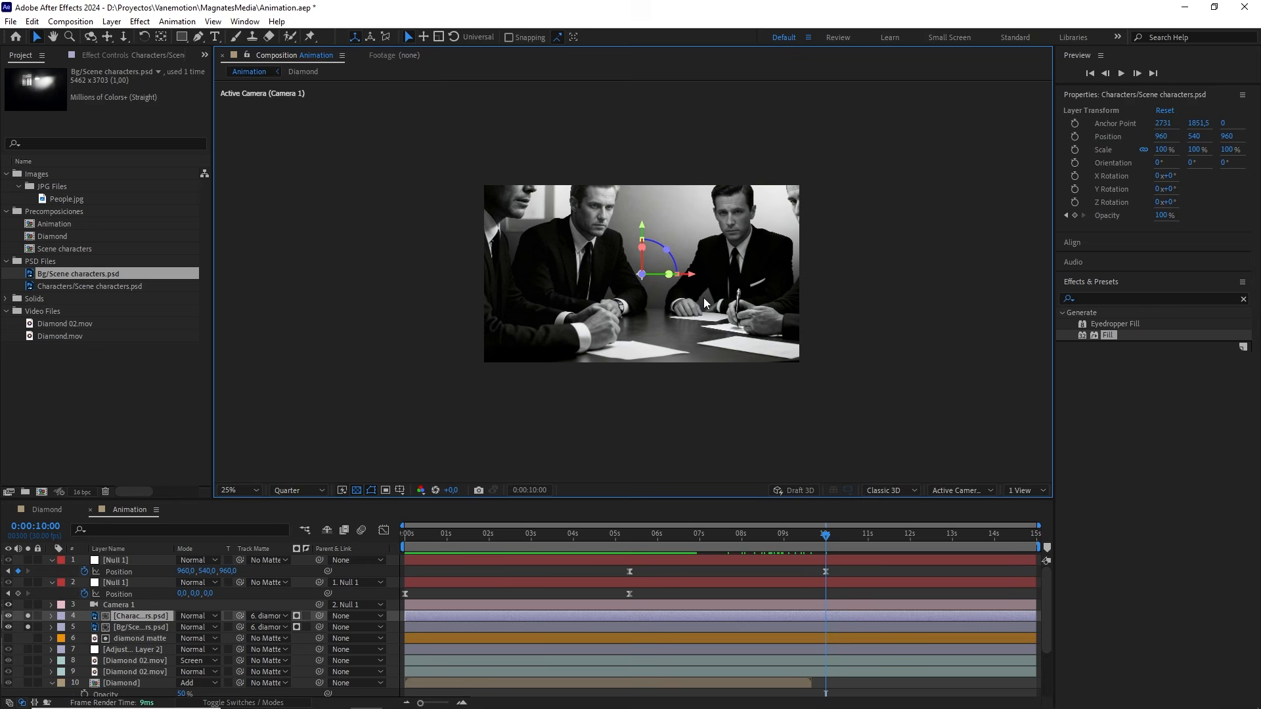
drag(703, 298, 706, 315)
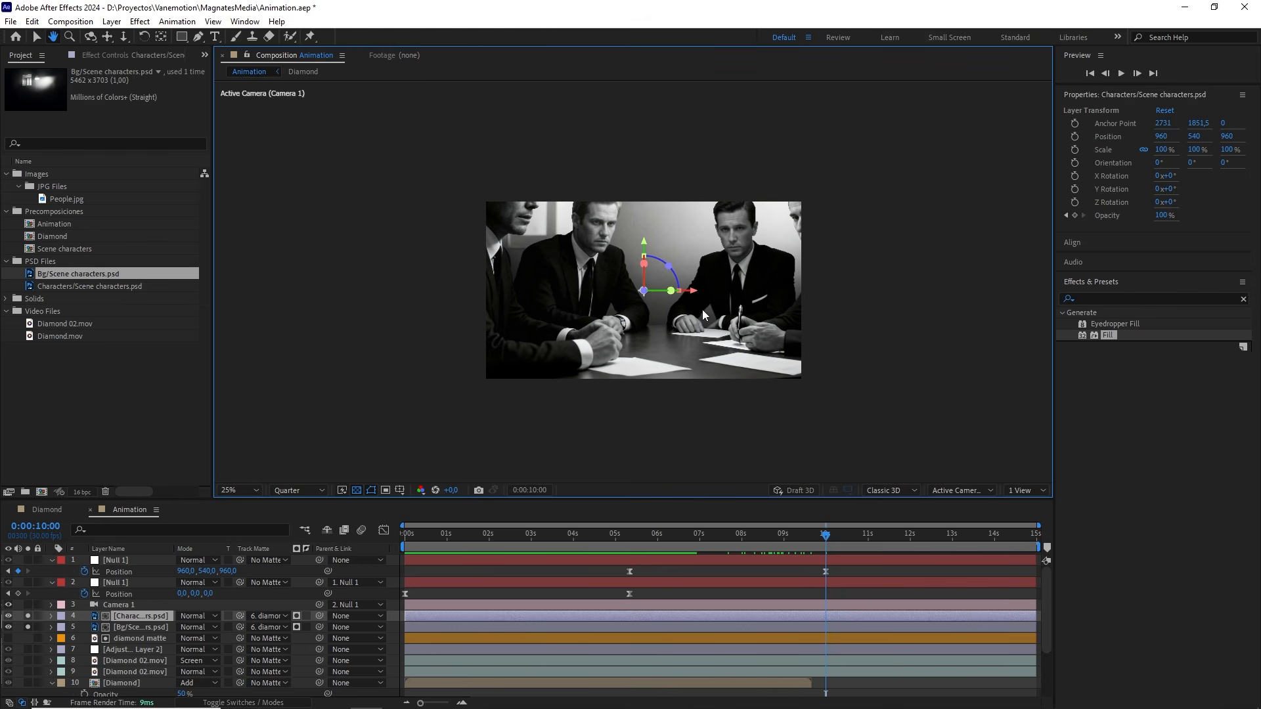
click(140, 617)
key(s)
drag(226, 629, 215, 627)
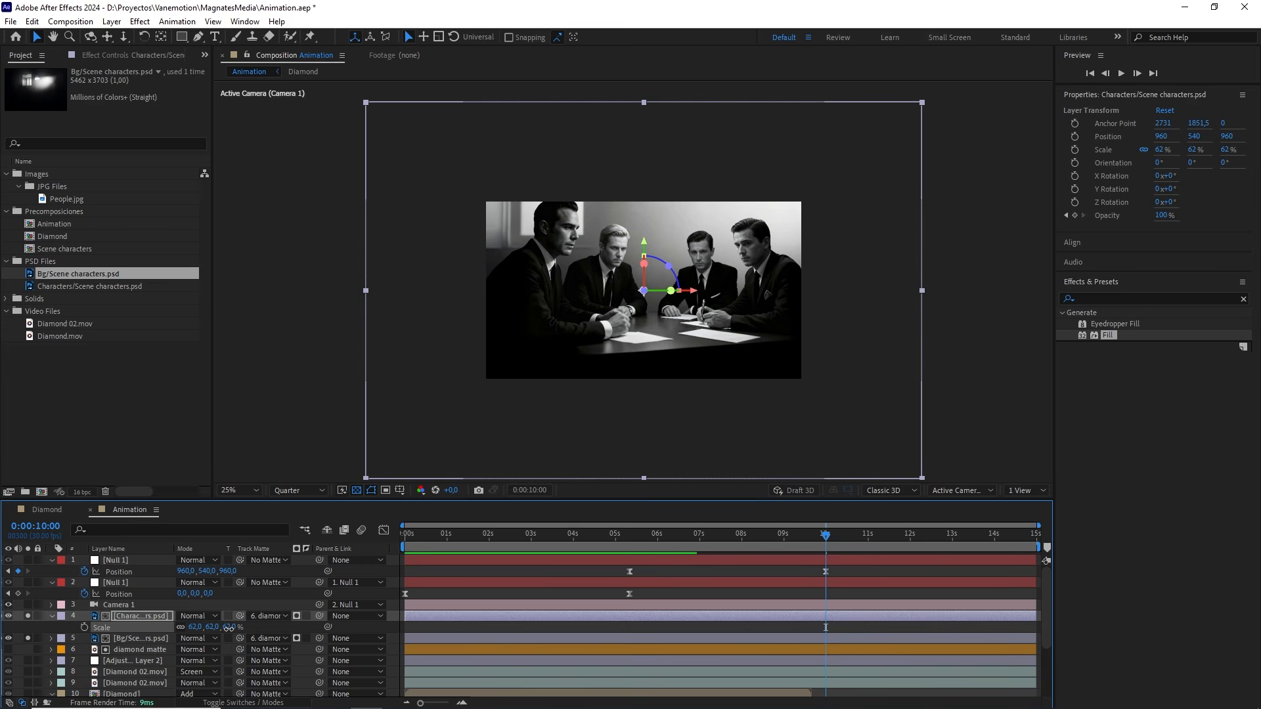
click(229, 628)
text(60)
key(Return)
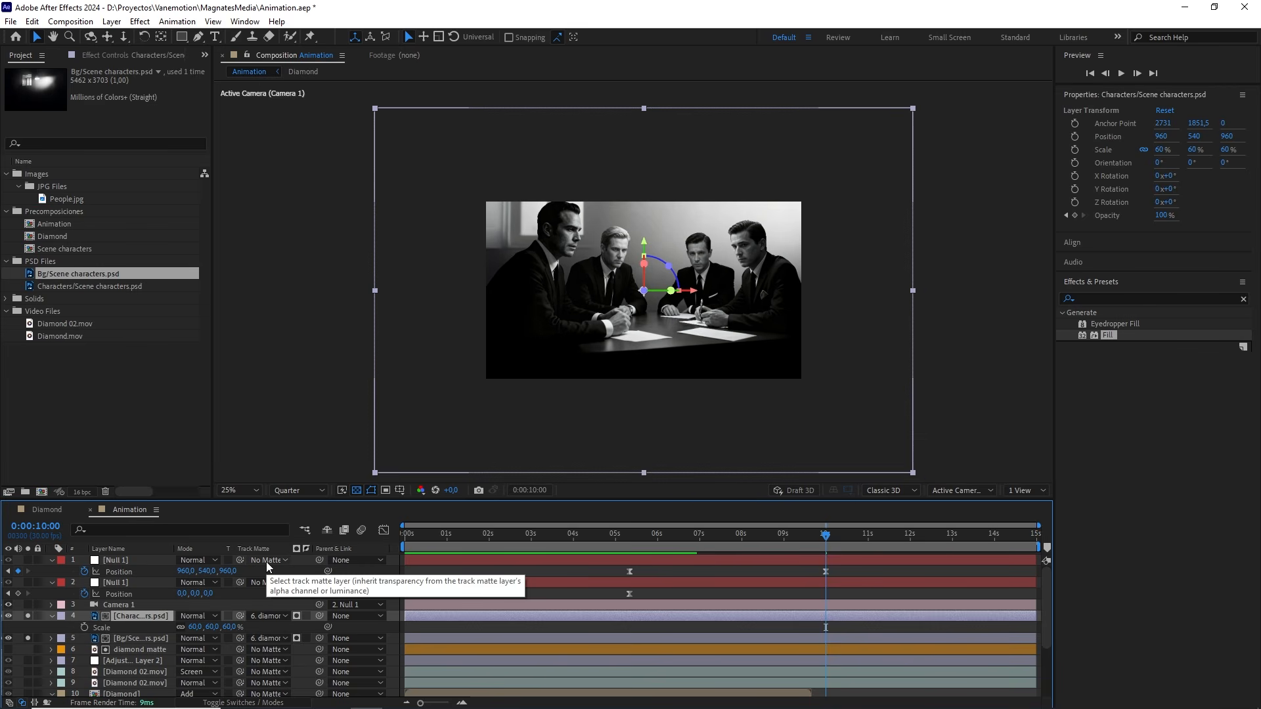
Step: Lower the Characters layer in the frame by setting its Y position to 650
key(p)
drag(205, 627, 253, 623)
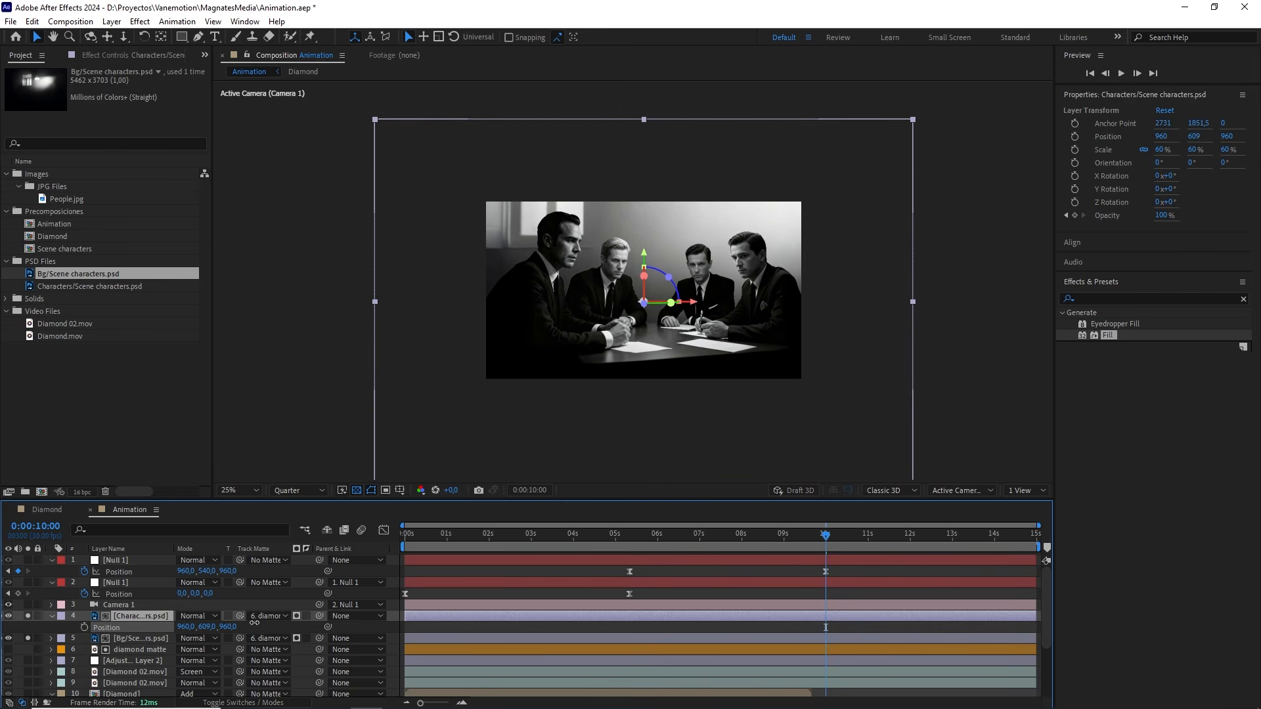
click(209, 627)
text(6)
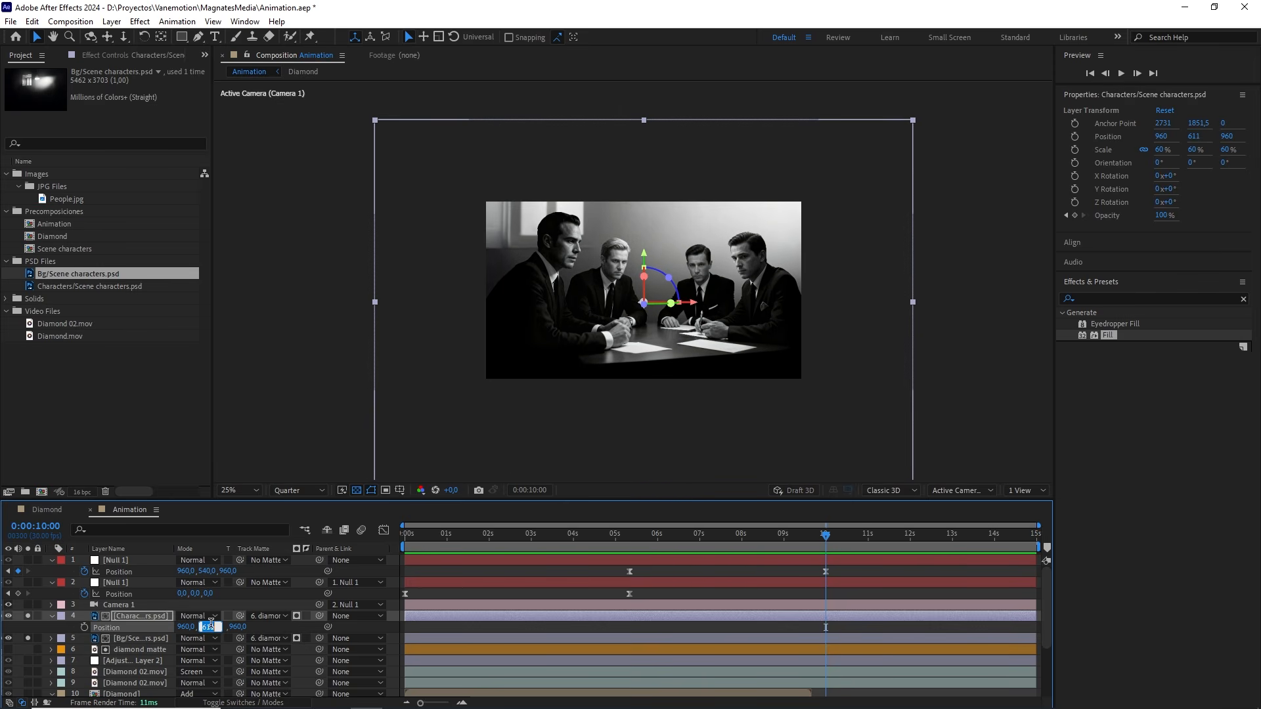
text(50)
key(Return)
key(period)
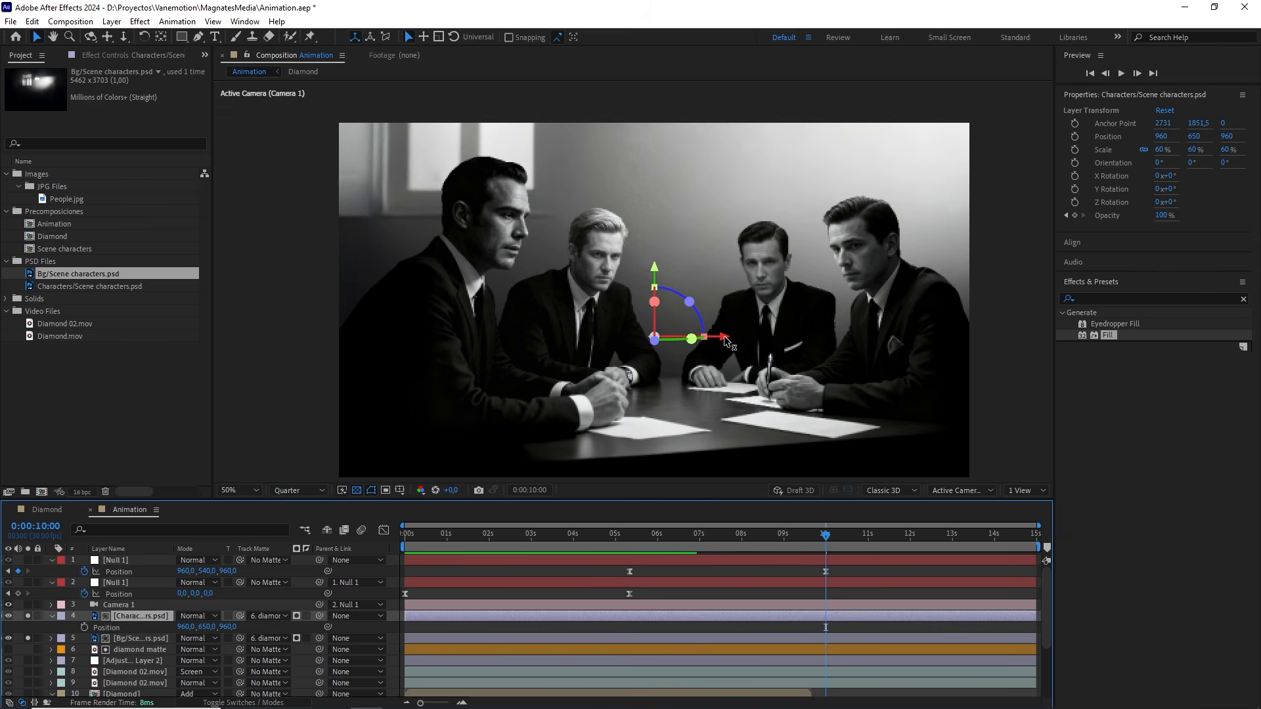
Step: Shift the Characters layer sideways by setting its X position to 920
drag(722, 336, 691, 343)
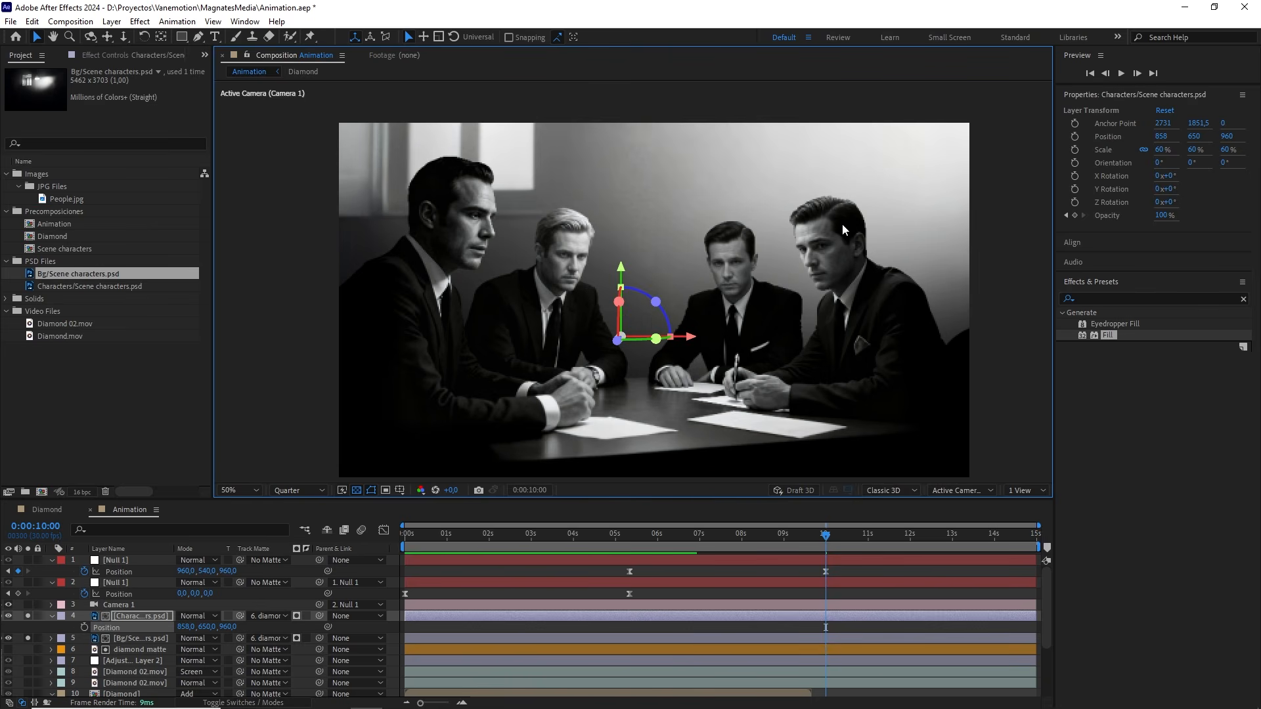
click(186, 627)
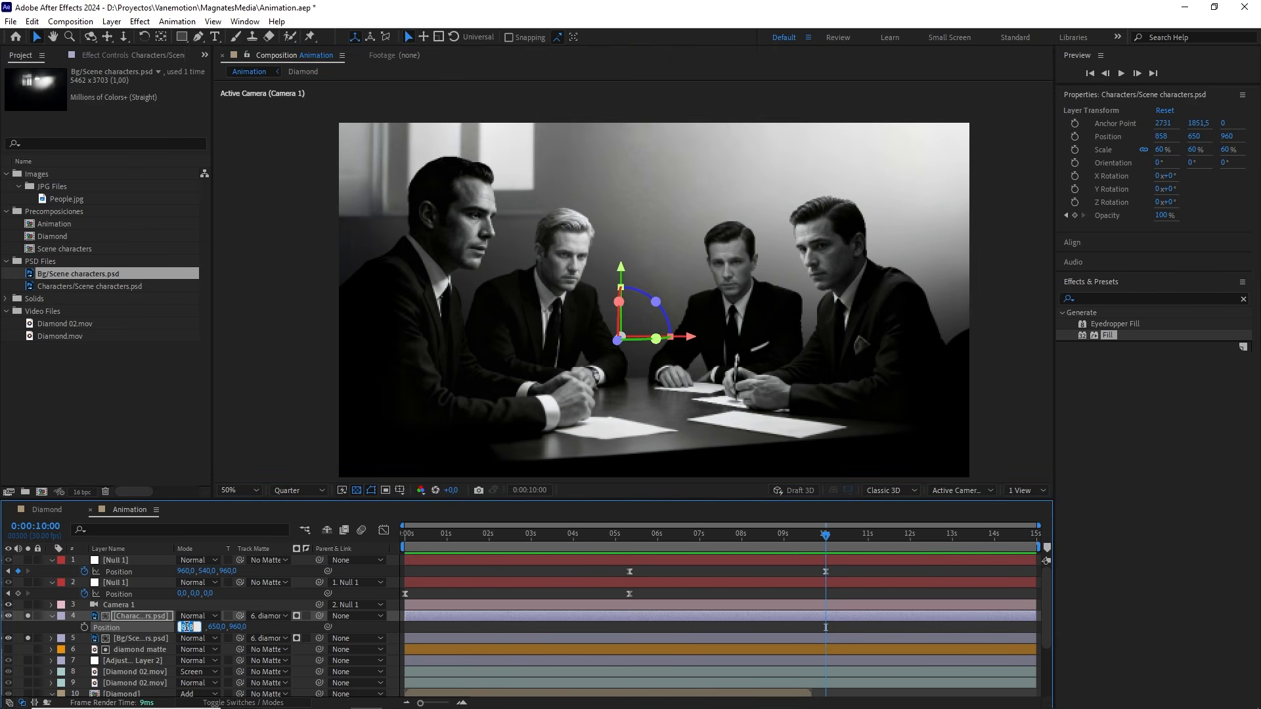
text(920)
click(158, 618)
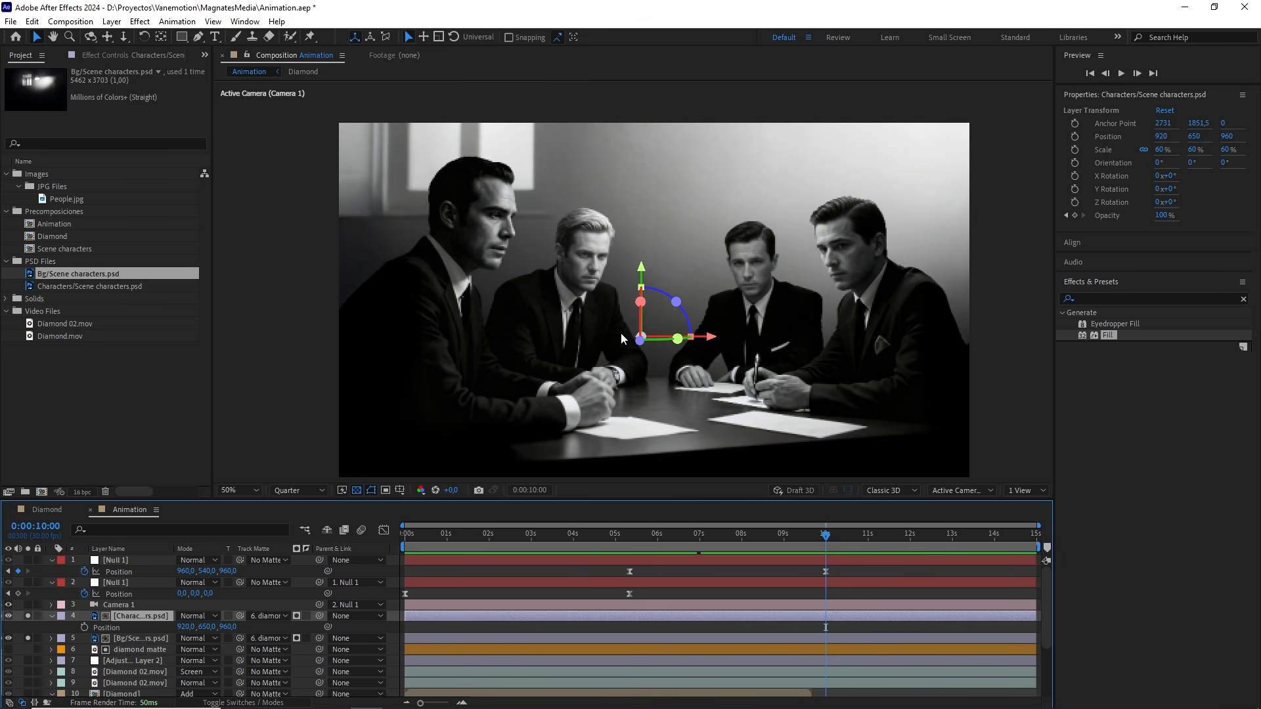
Step: Check the repositioned characters inside the diamond matte at 0:00:08:23
scroll(621, 332, down, 2)
drag(681, 368, 672, 346)
key(v)
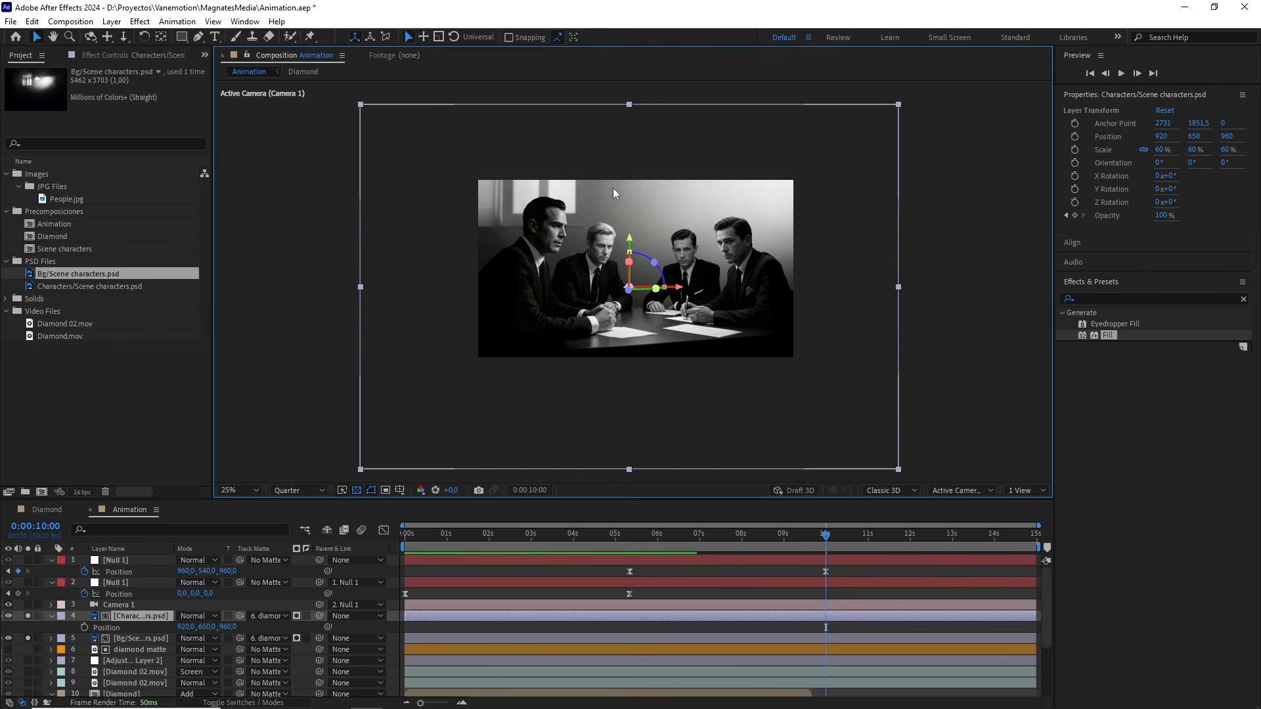
drag(825, 536, 773, 538)
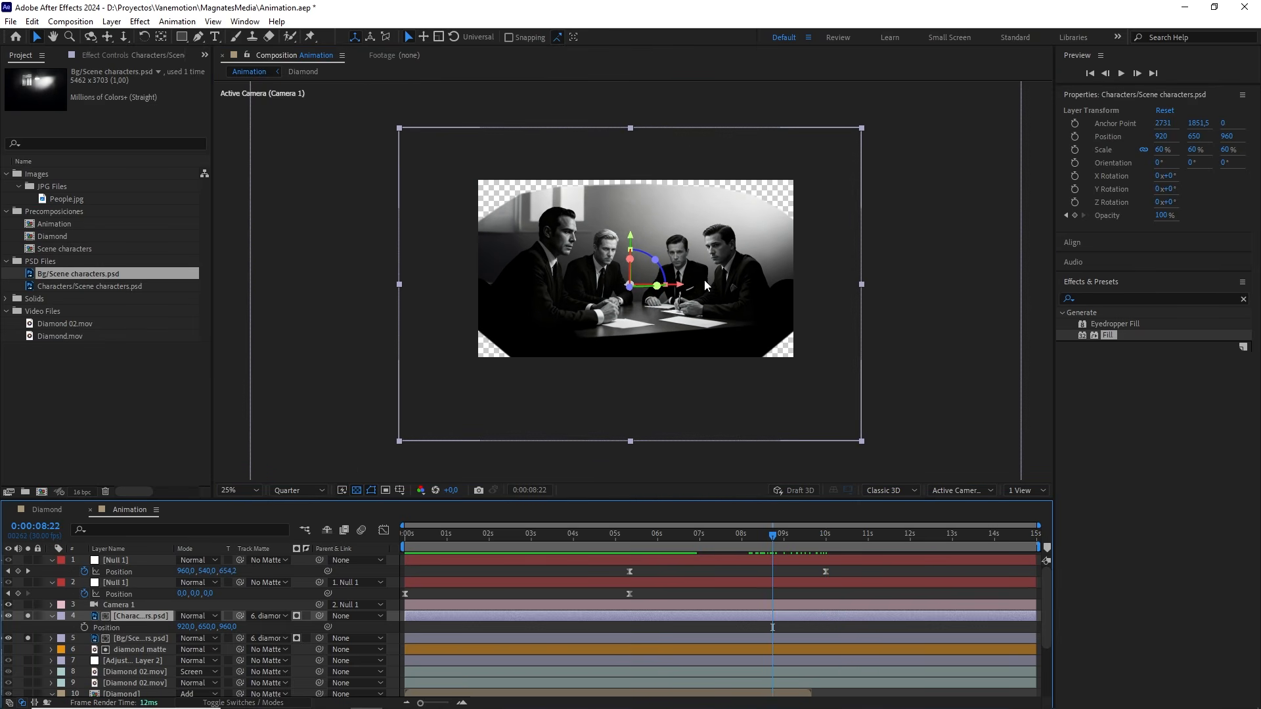
key(.)
mouse_move(763, 542)
mouse_down()
mouse_move(742, 535)
mouse_move(773, 534)
mouse_up()
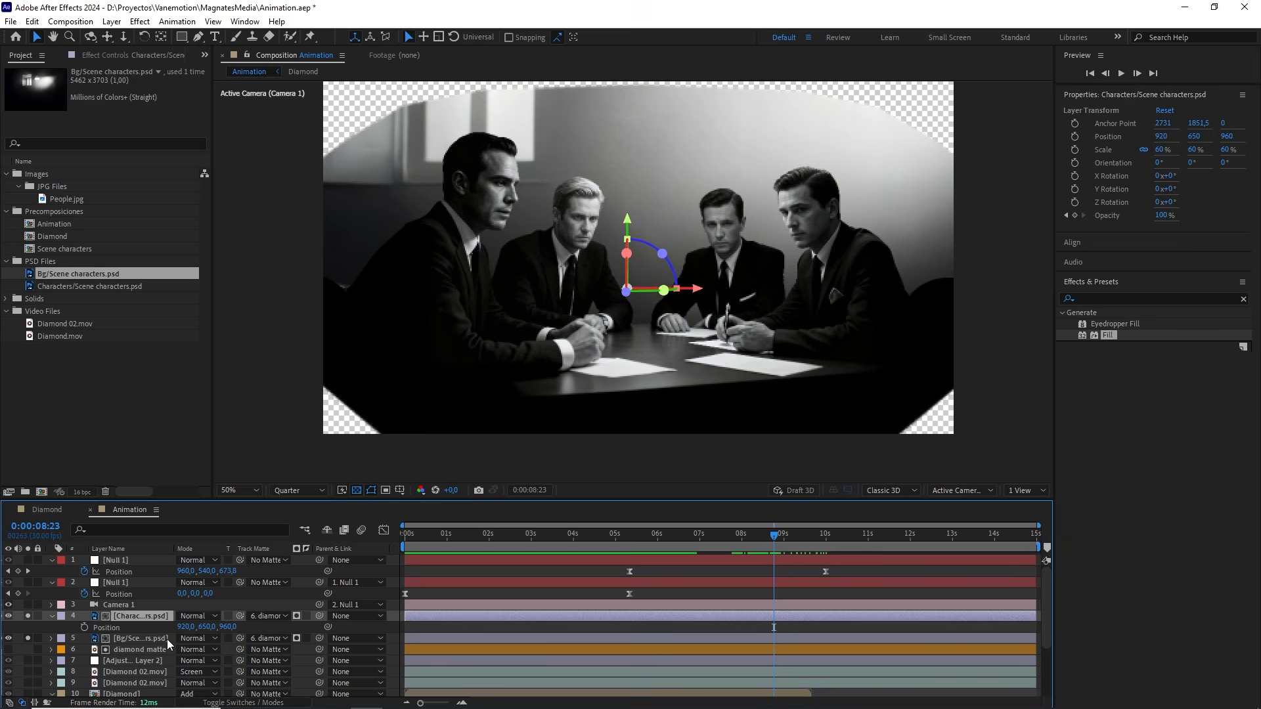
Step: Push the Bg layer behind the characters in a two-view layout by setting its Z position to 2310
click(143, 640)
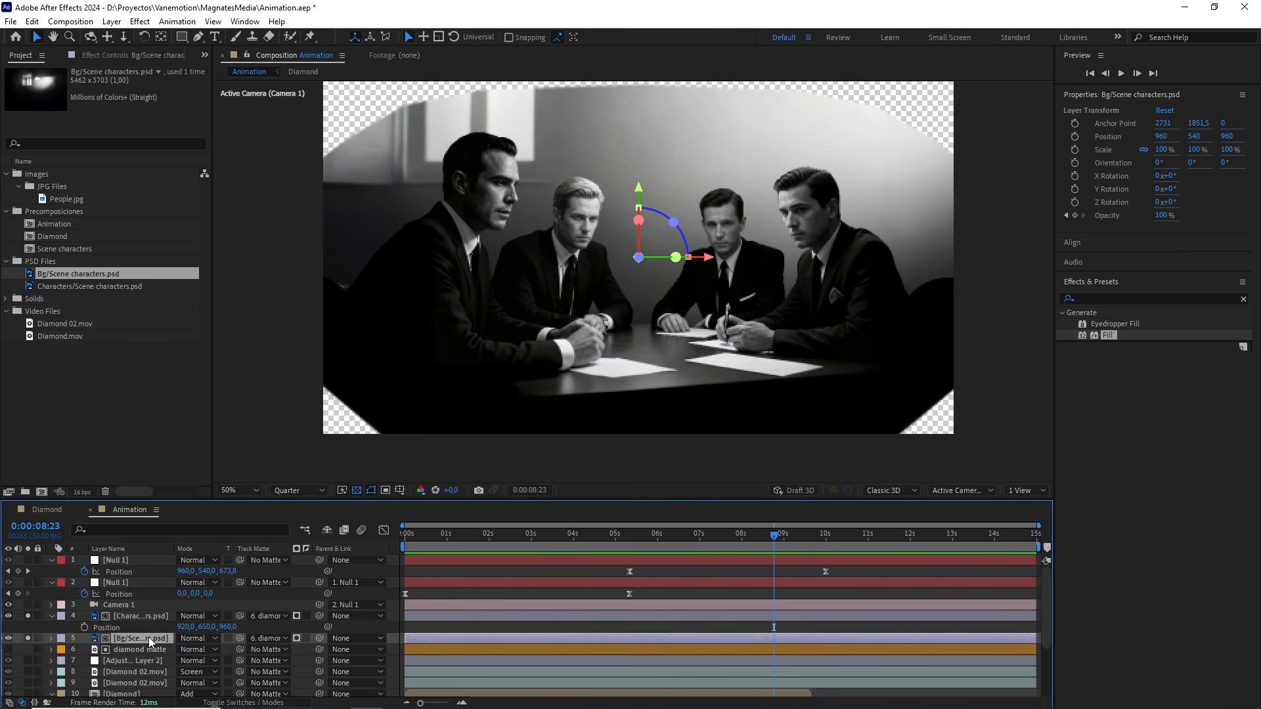
click(1032, 491)
click(1029, 519)
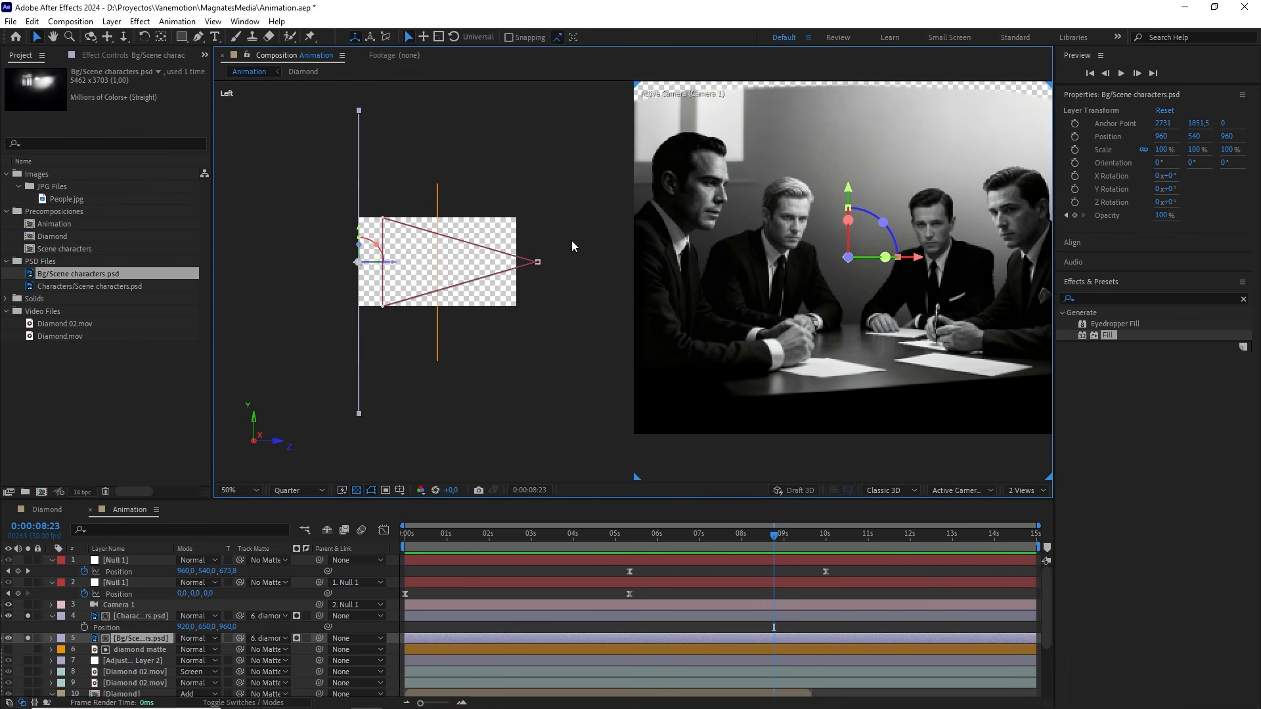
drag(418, 277, 347, 269)
click(128, 637)
key(p)
click(230, 649)
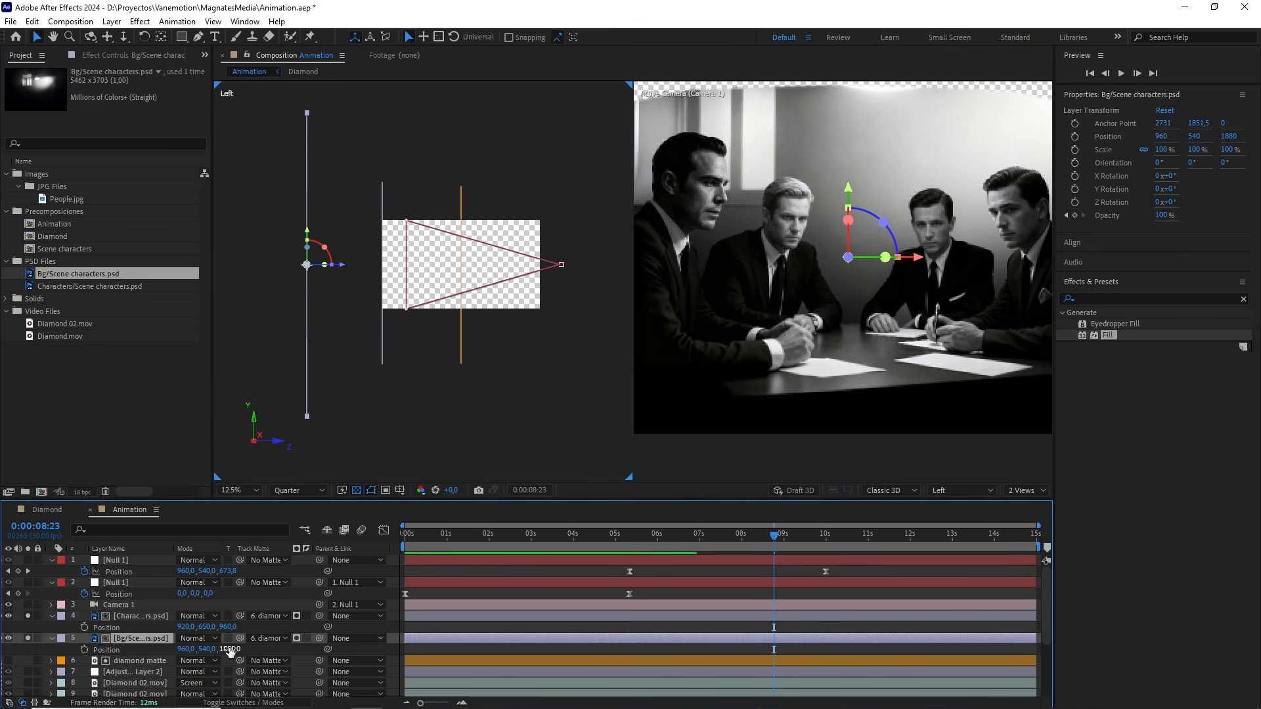
text(2310)
key(Return)
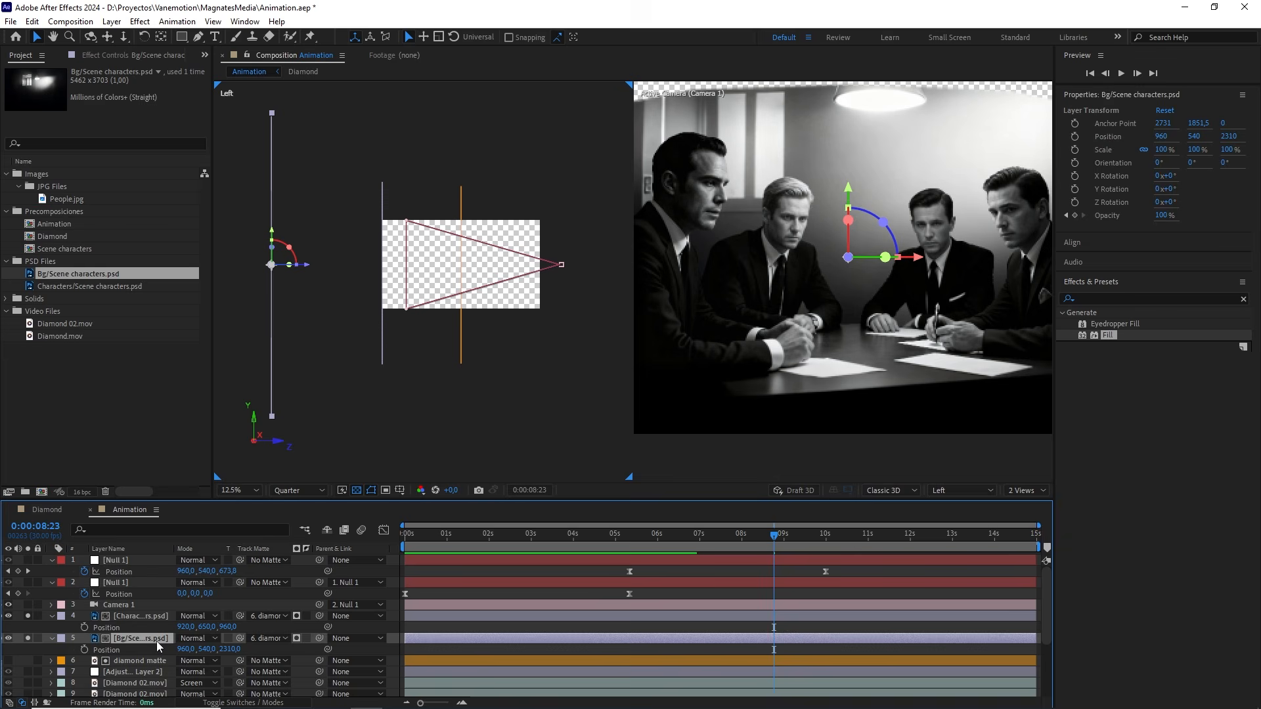
Step: Scale the Bg layer to 87% and return to a single camera view
key(s)
drag(245, 649, 234, 650)
click(235, 650)
click(318, 649)
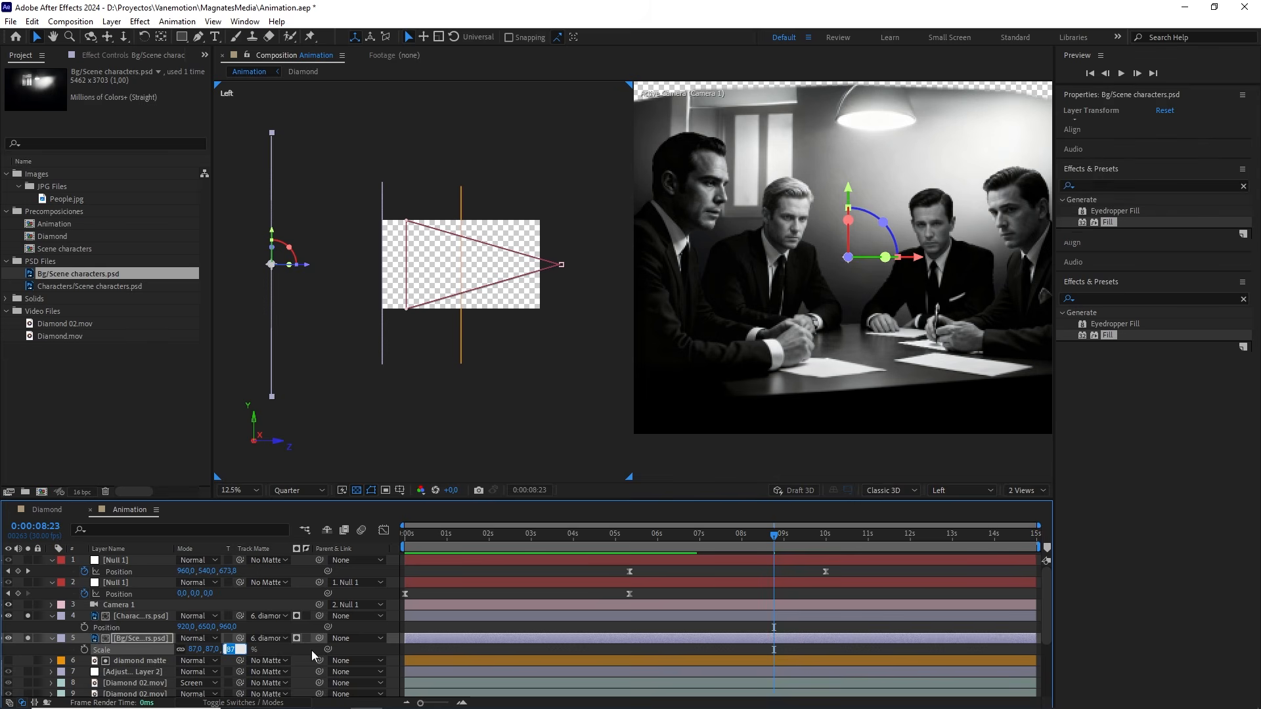
click(1025, 491)
click(1024, 509)
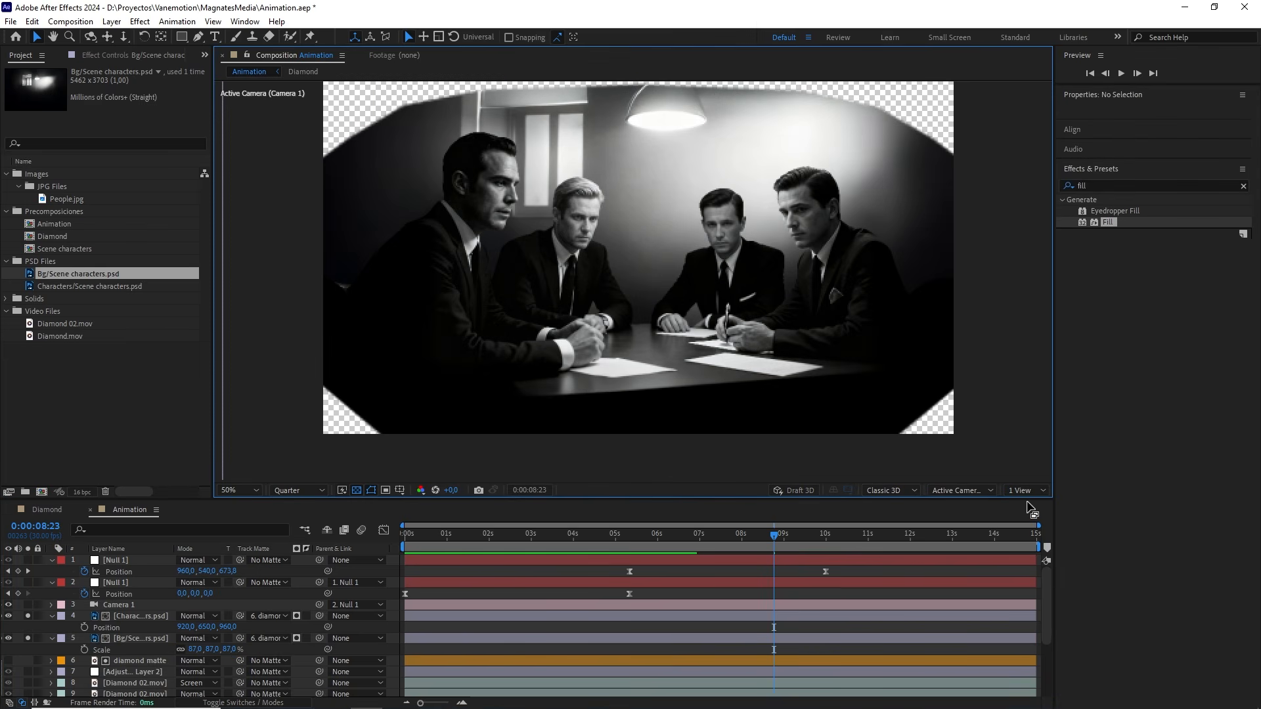
Step: Scrub and play the camera move from about 5 to 10 seconds to check the characters against their background
drag(766, 540, 641, 542)
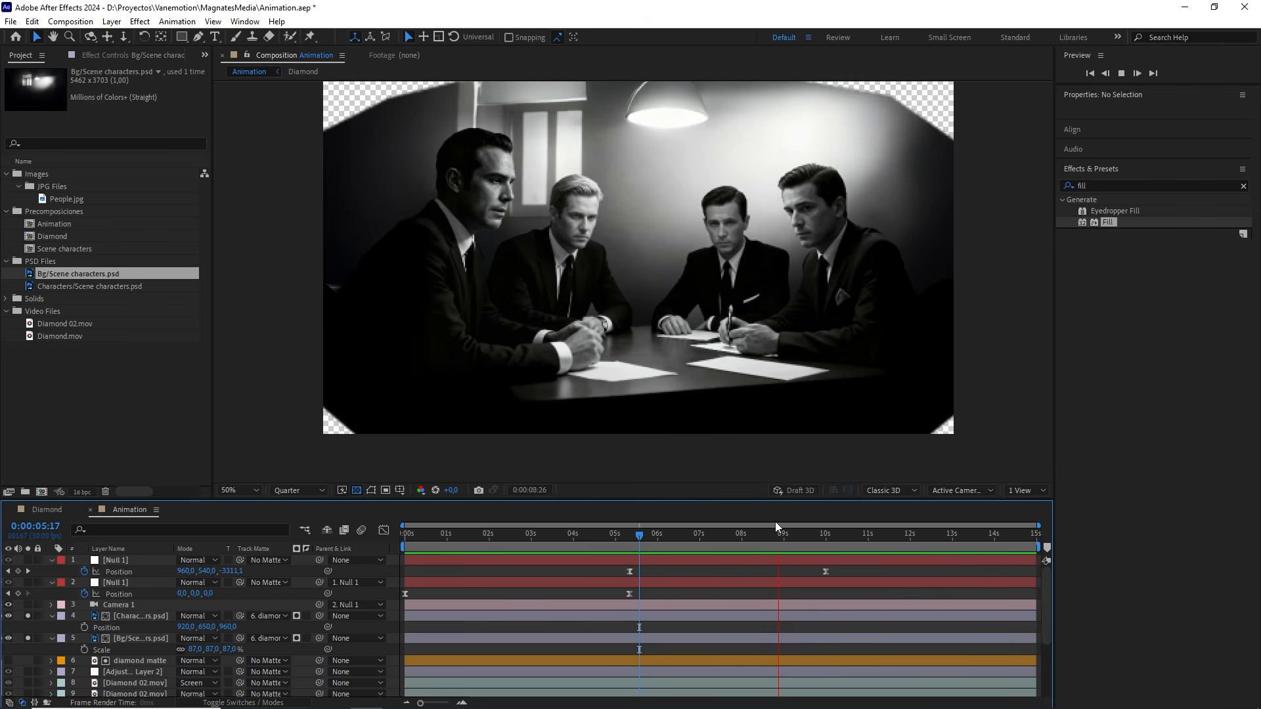
drag(724, 533, 685, 534)
key(space)
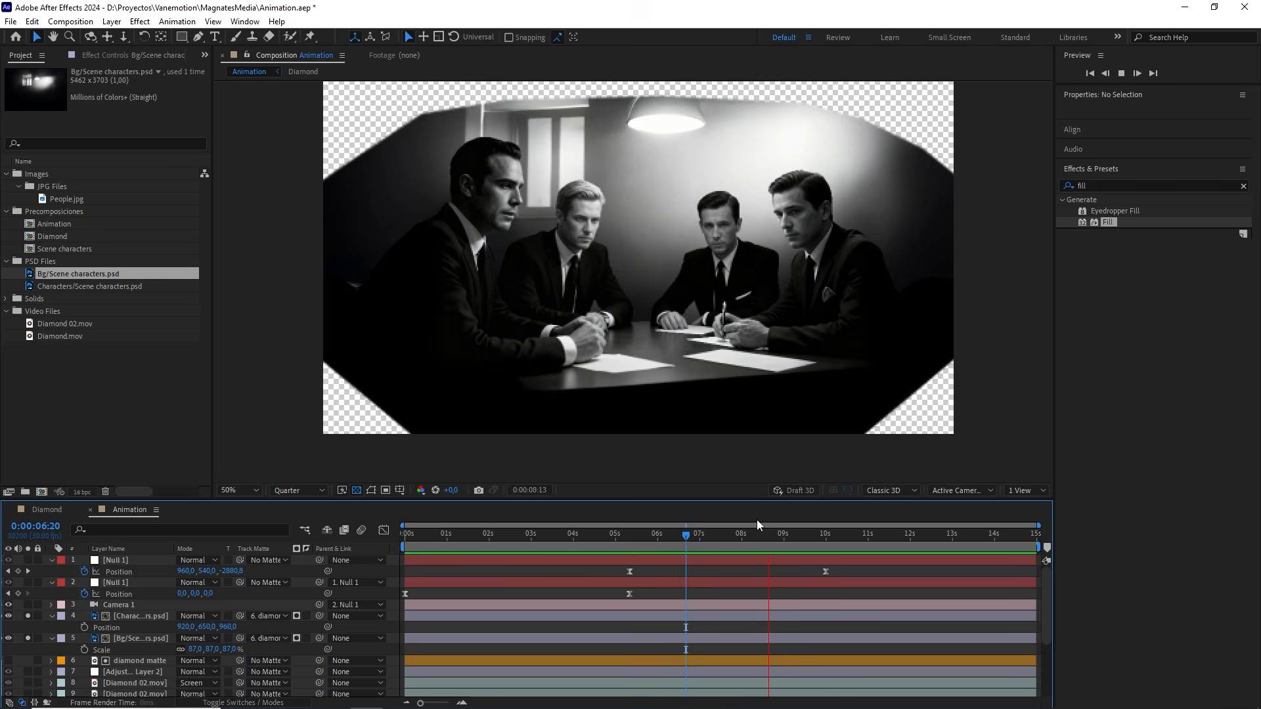
drag(739, 534, 827, 539)
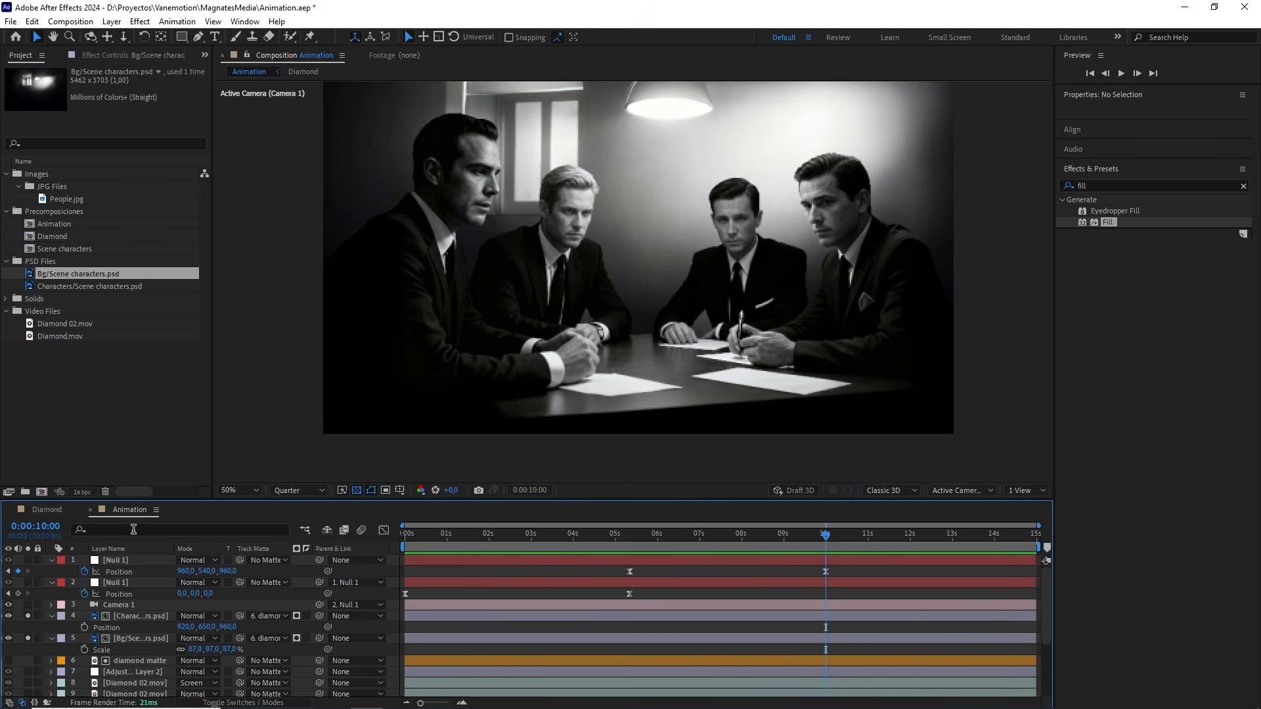
Step: Unsolo the Characters and Bg layers and end the work area at about 11 seconds
click(28, 616)
click(27, 638)
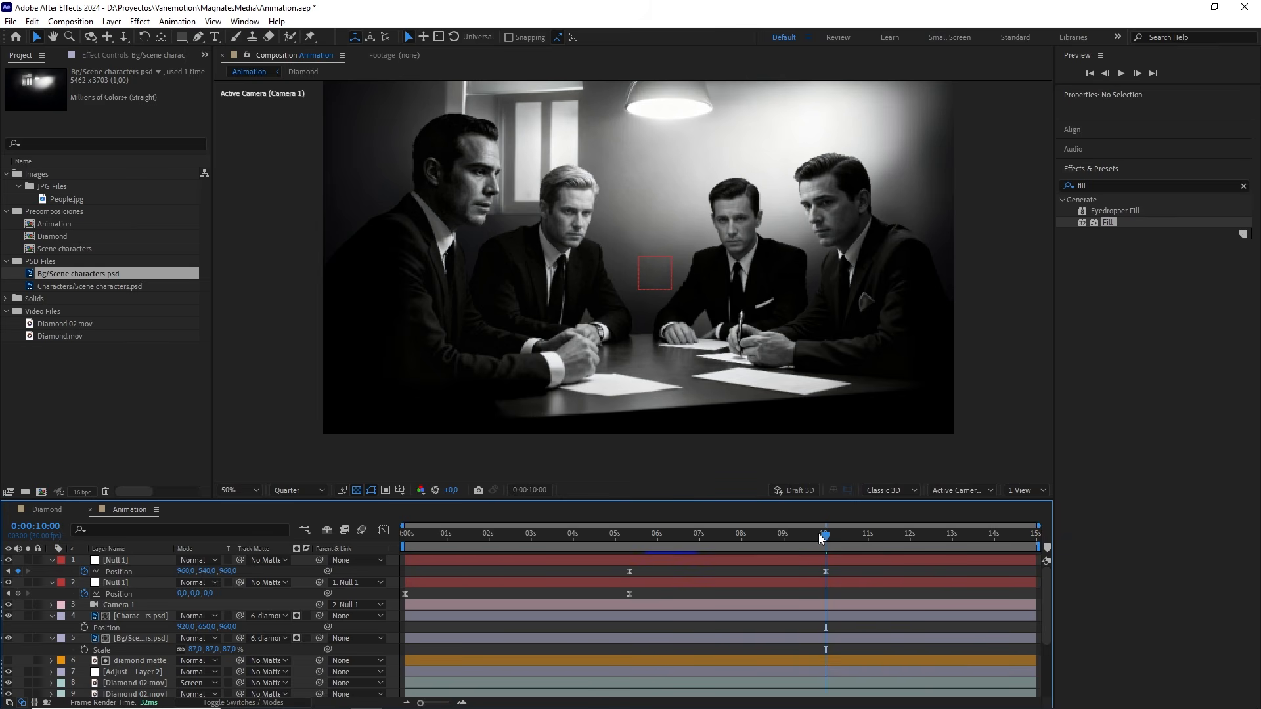
drag(818, 534, 868, 550)
key(n)
key(space)
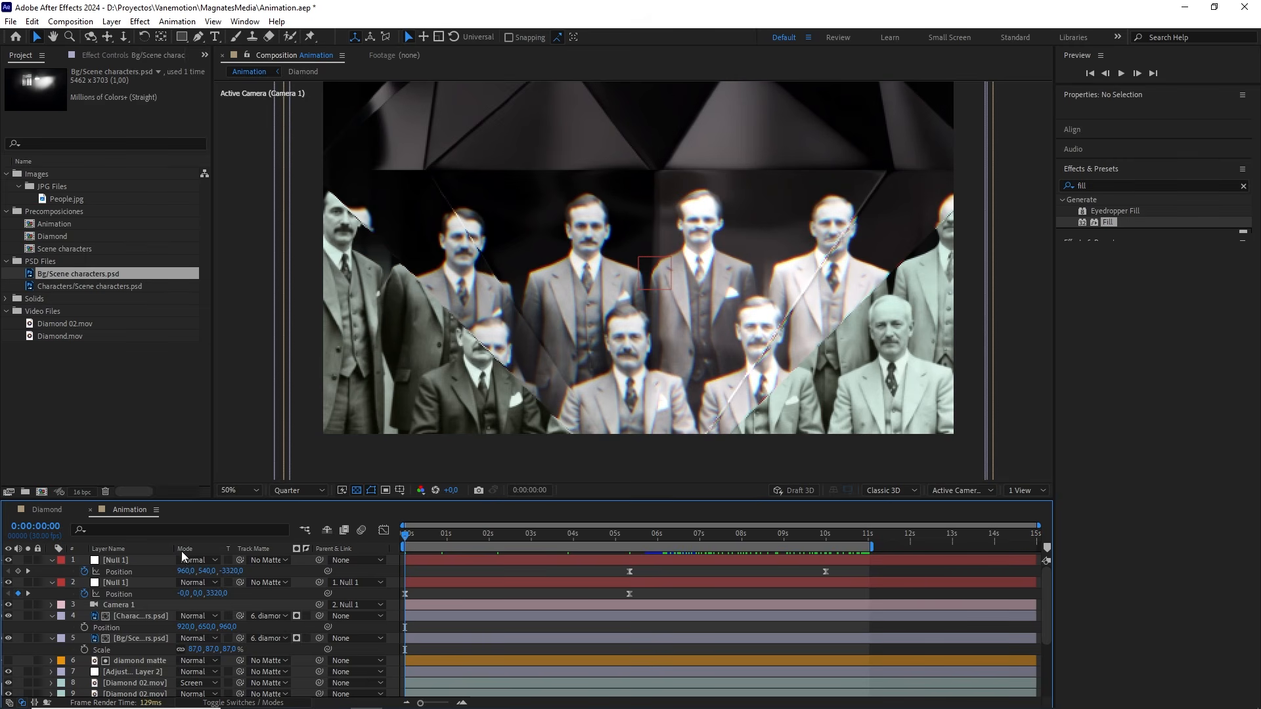
Step: Collapse the revealed properties of all layers in the timeline and deselect the layers
key(ctrl+a)
click(51, 560)
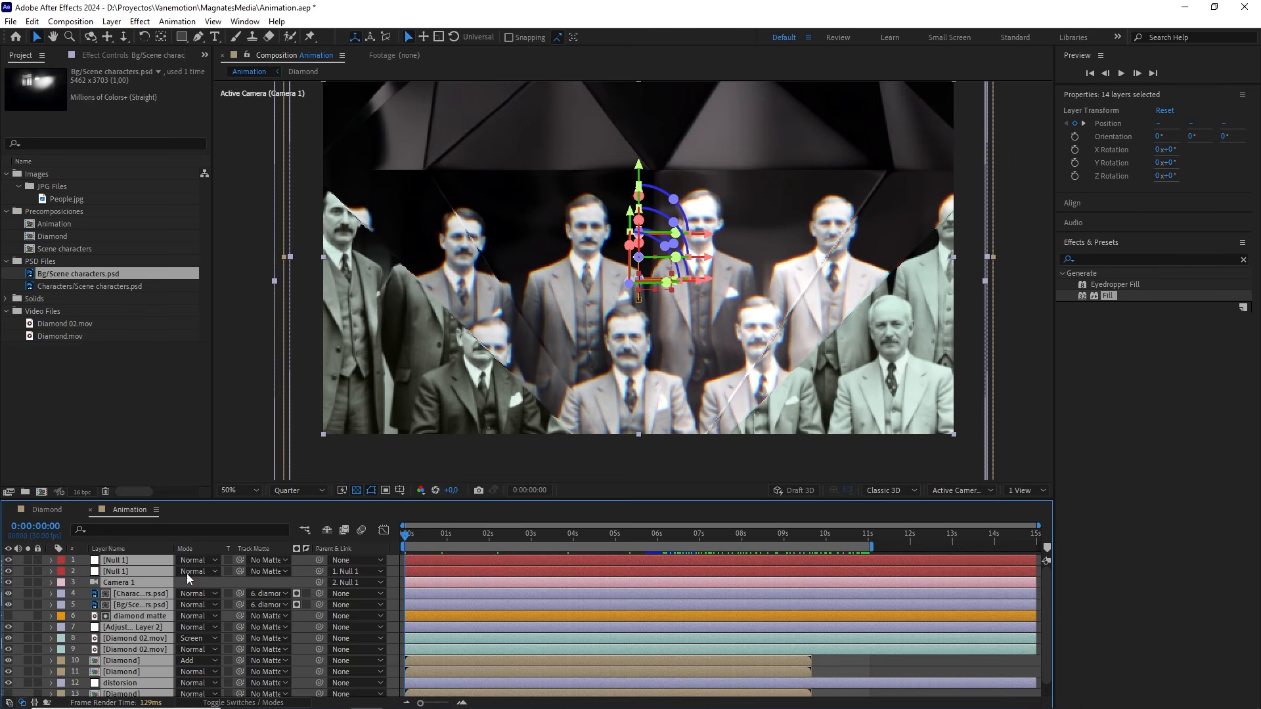
click(855, 664)
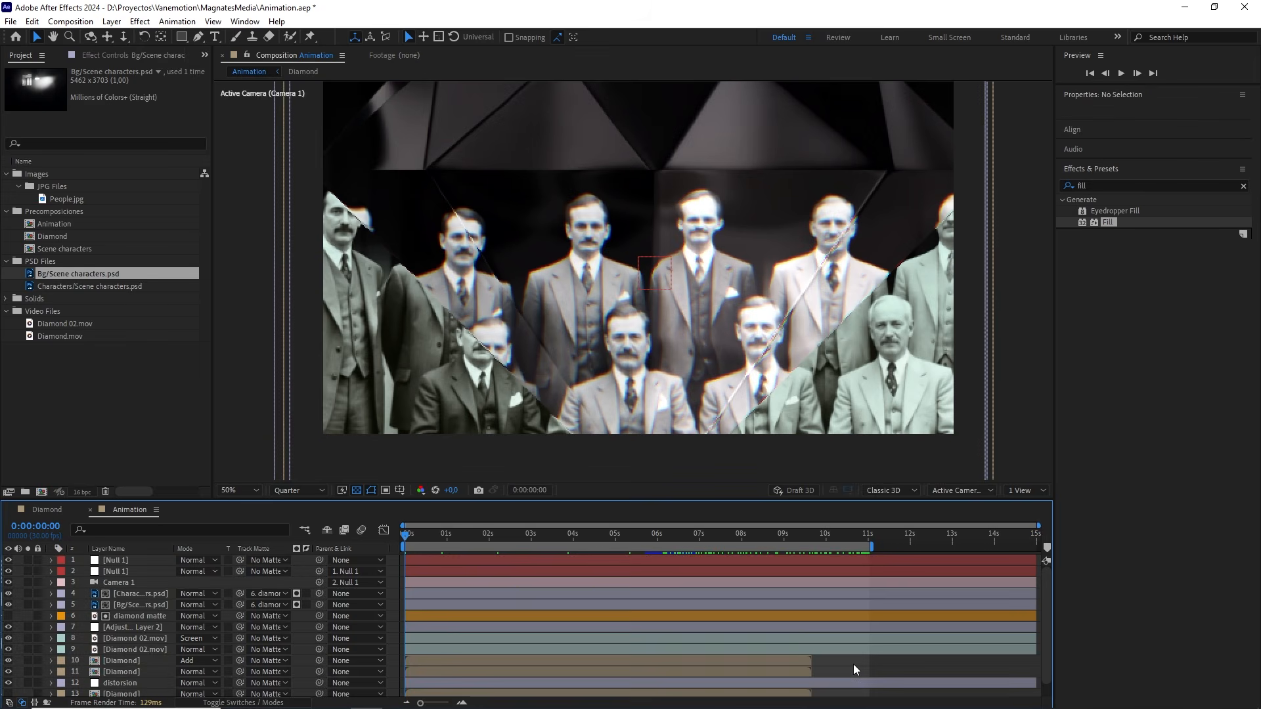
Step: Preview the complete work area of the Animation composition at Quarter resolution
click(293, 492)
click(296, 566)
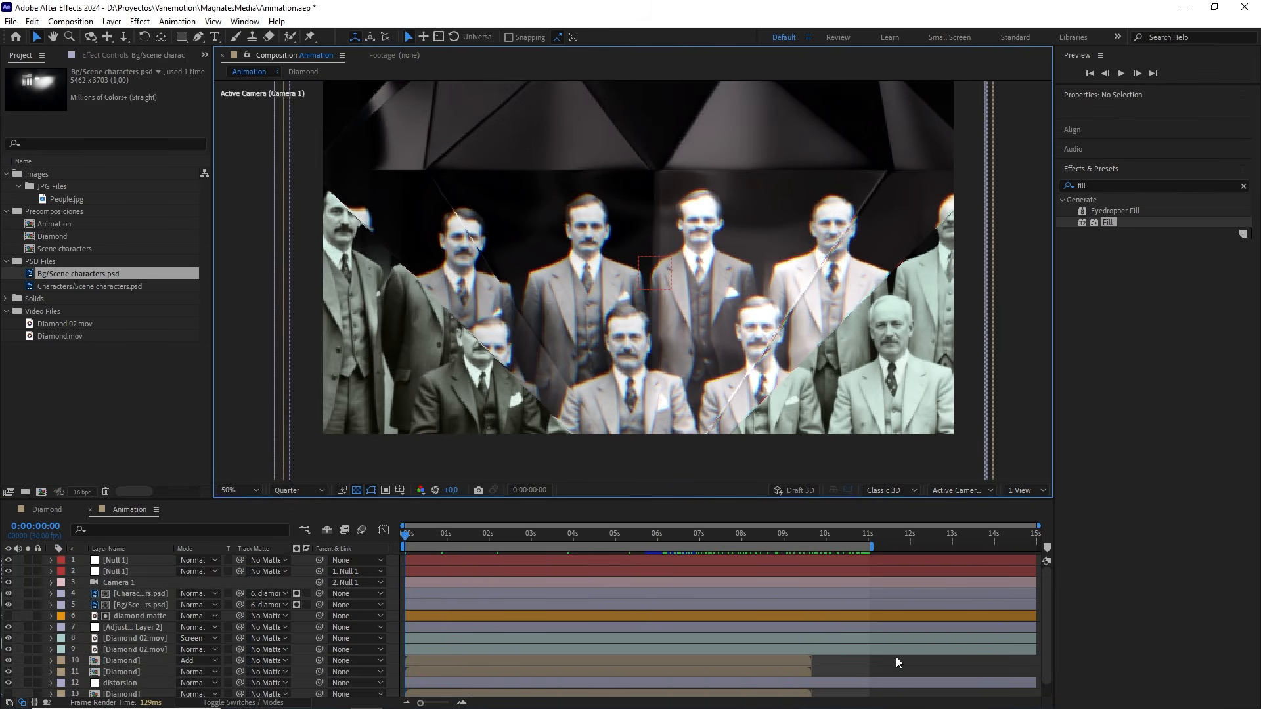
click(874, 657)
key(space)
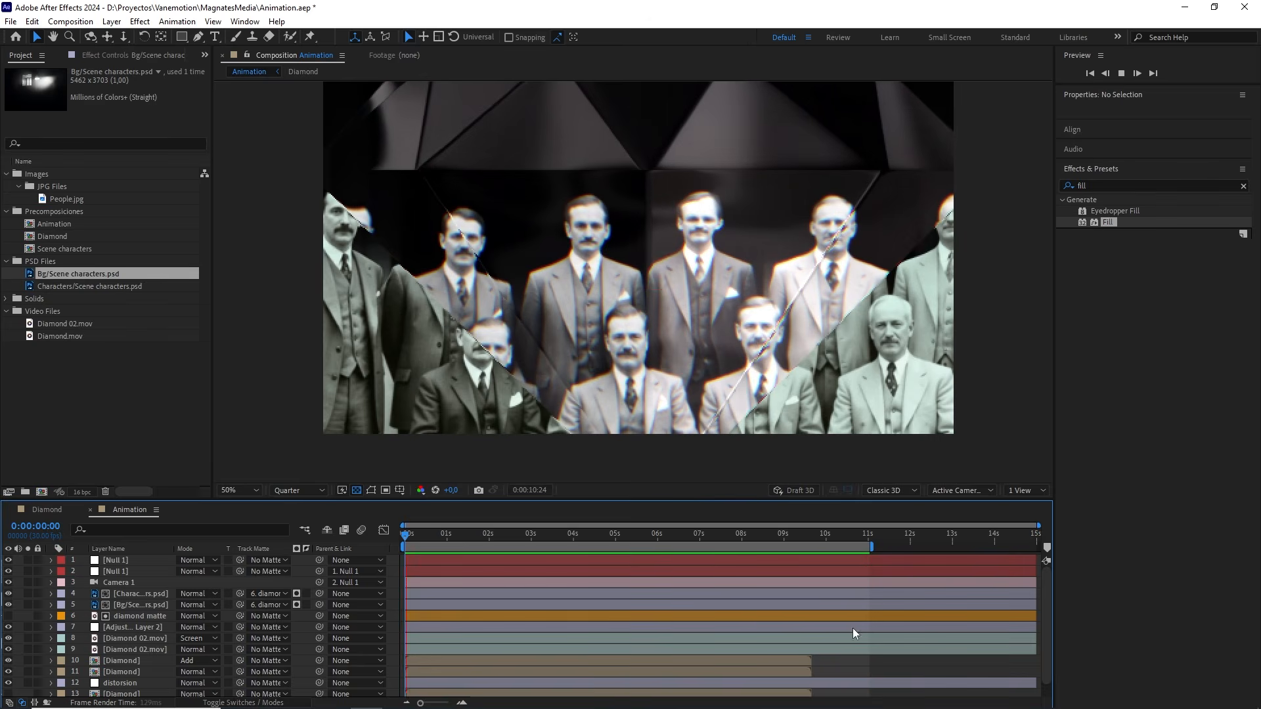
key(space)
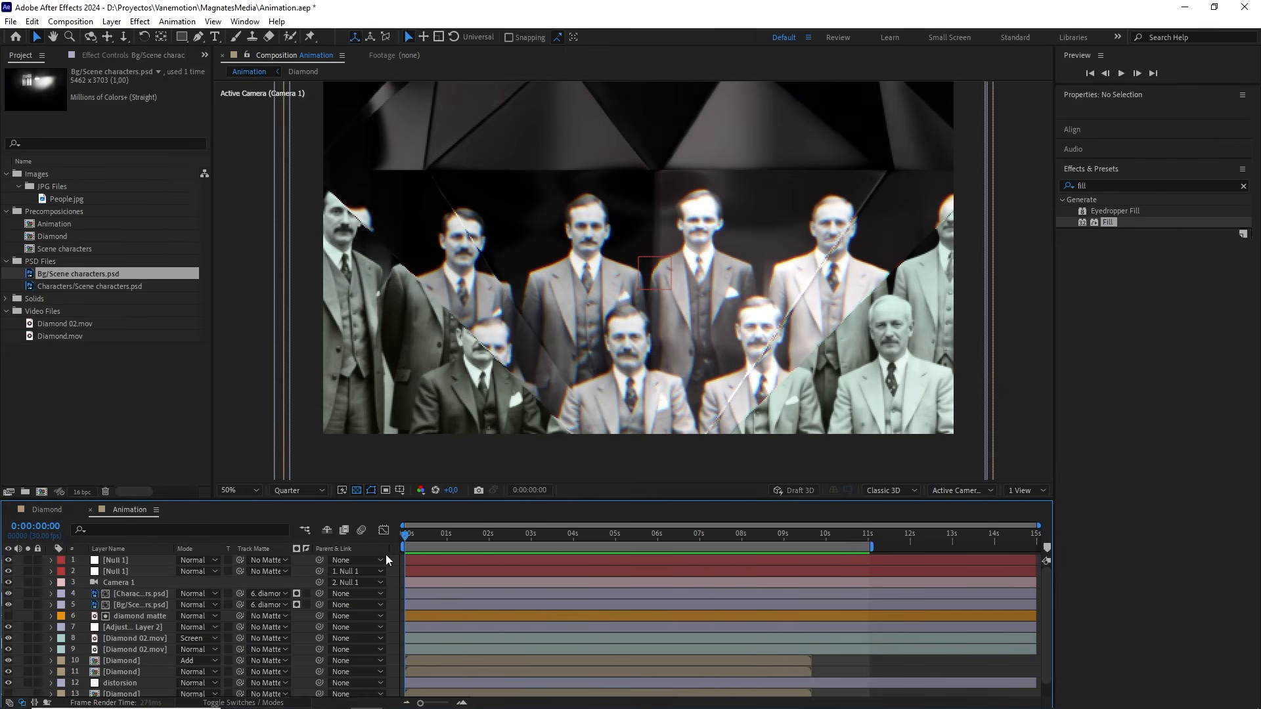
Step: Reveal the Position keyframes of the second null and move the current time to its last keyframe at 0:00:05:10
scroll(120, 633, down, 1)
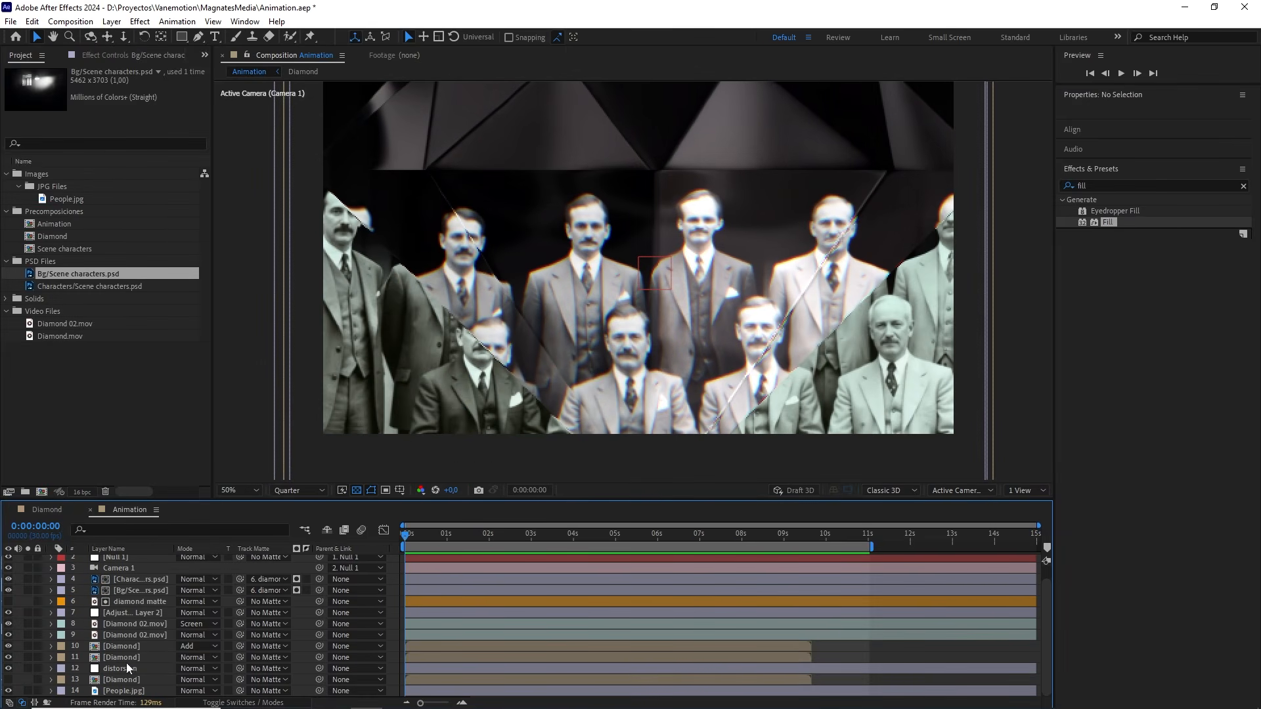
click(122, 690)
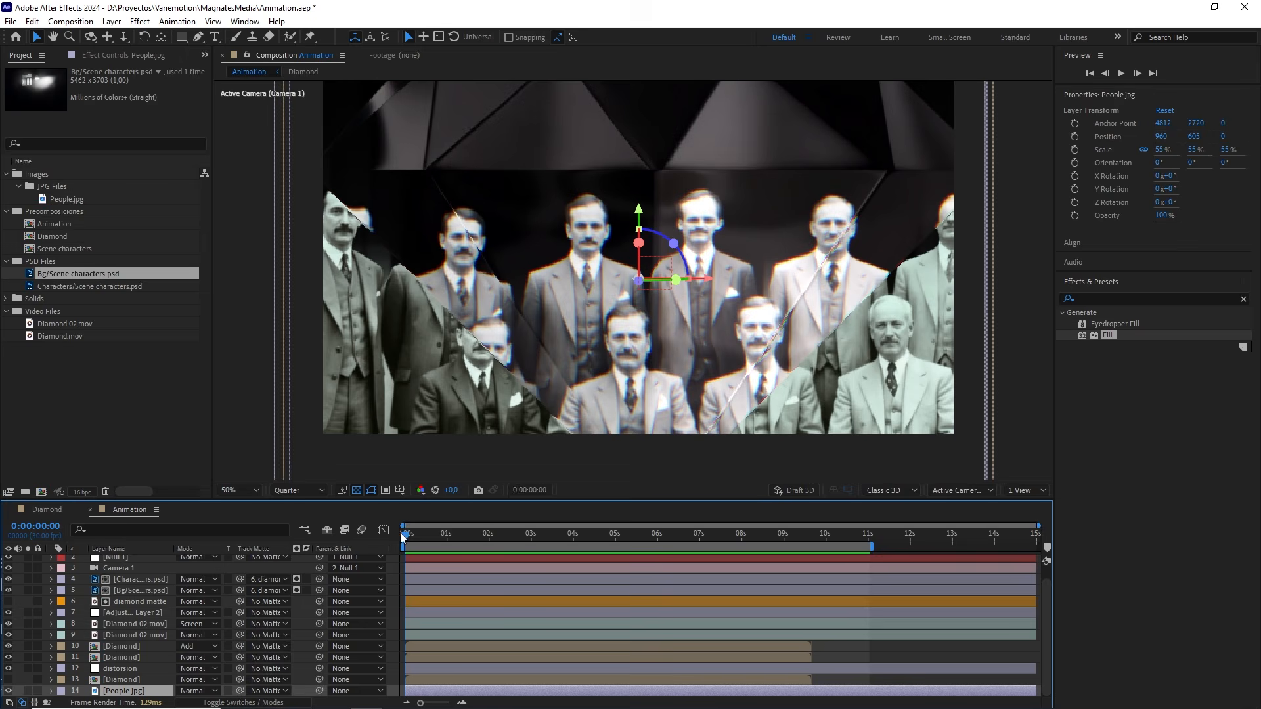
drag(417, 542, 463, 536)
scroll(509, 586, up, 1)
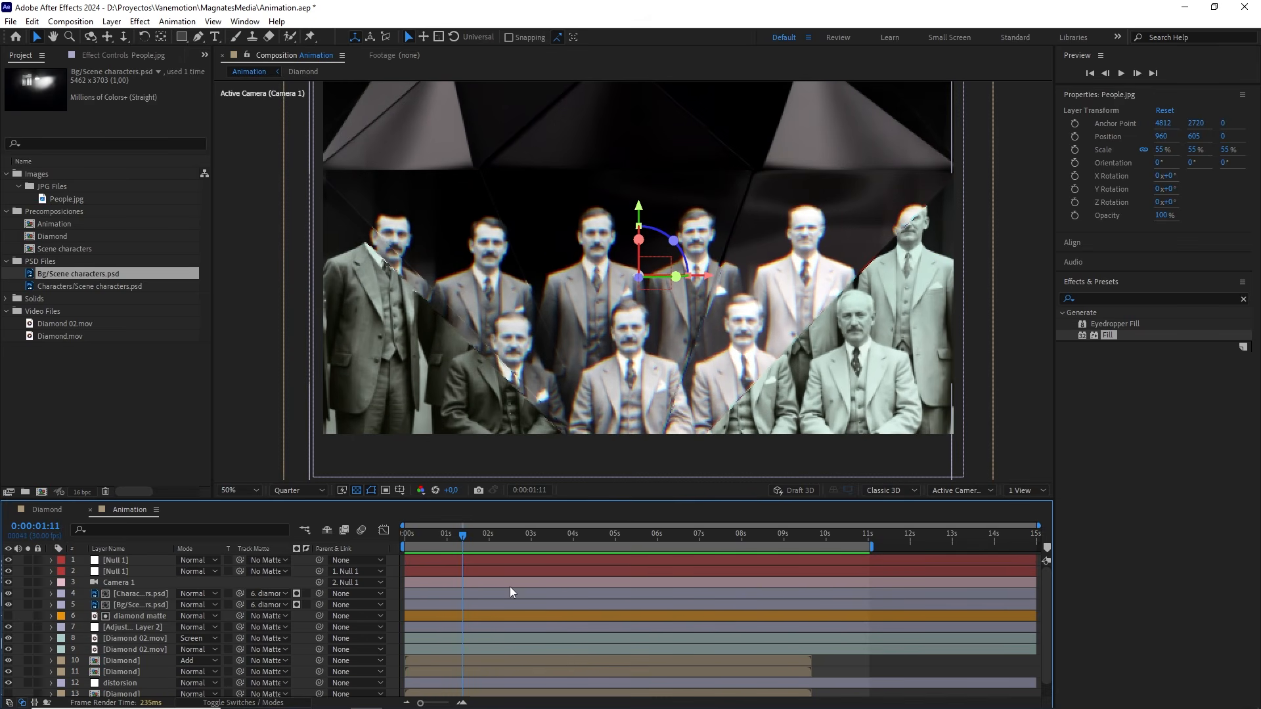
click(471, 574)
key(p)
drag(509, 538, 624, 538)
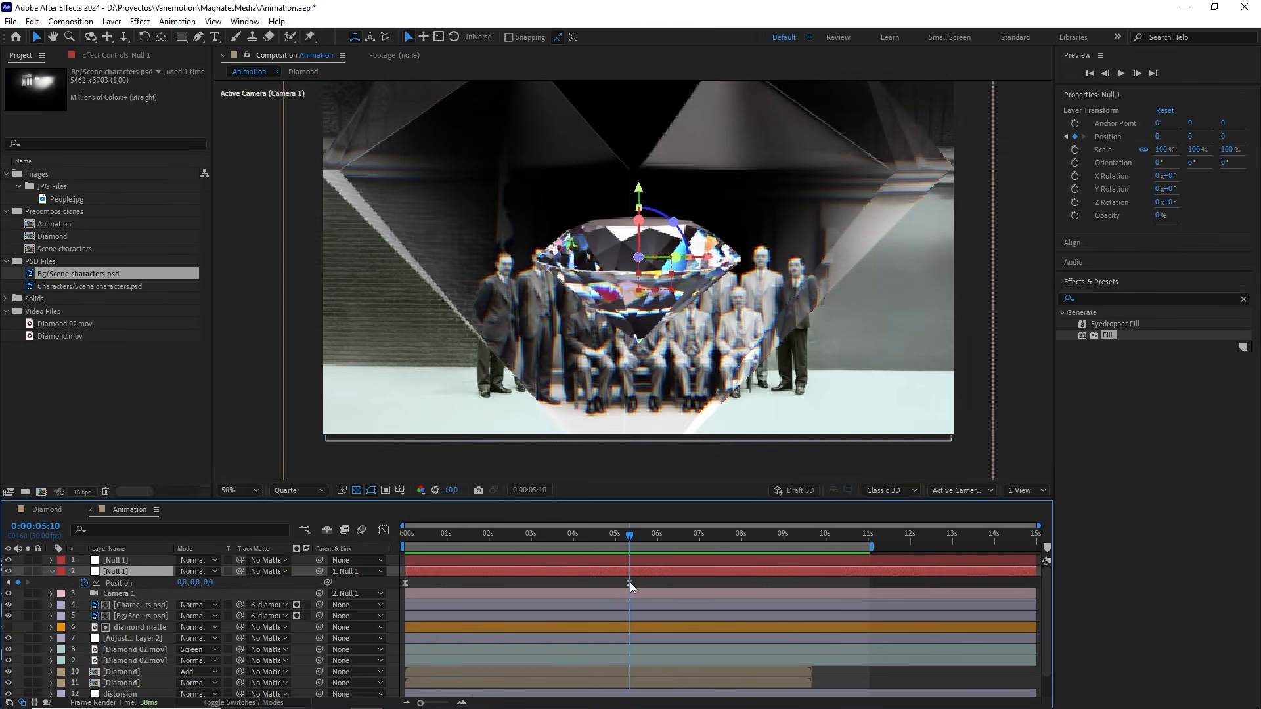
Step: Add an adjustment layer directly above the People.jpg layer and rename it blur
scroll(631, 586, down, 2)
click(139, 692)
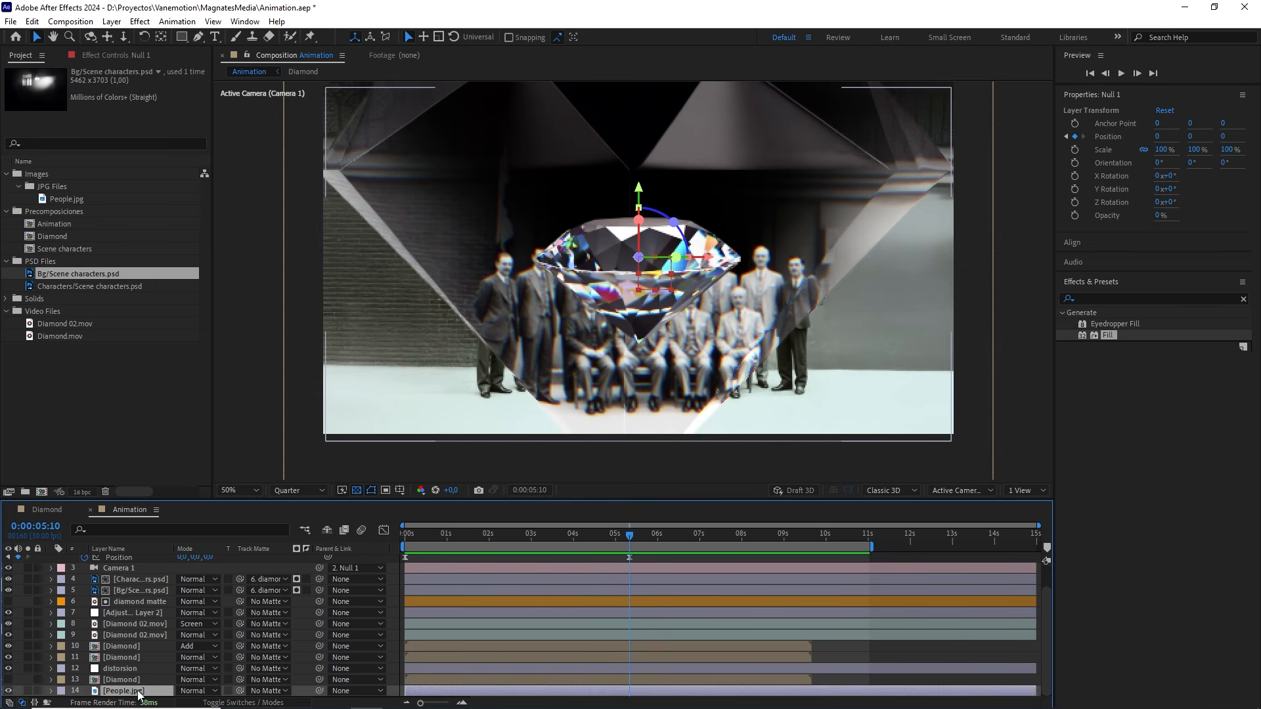
right_click(304, 676)
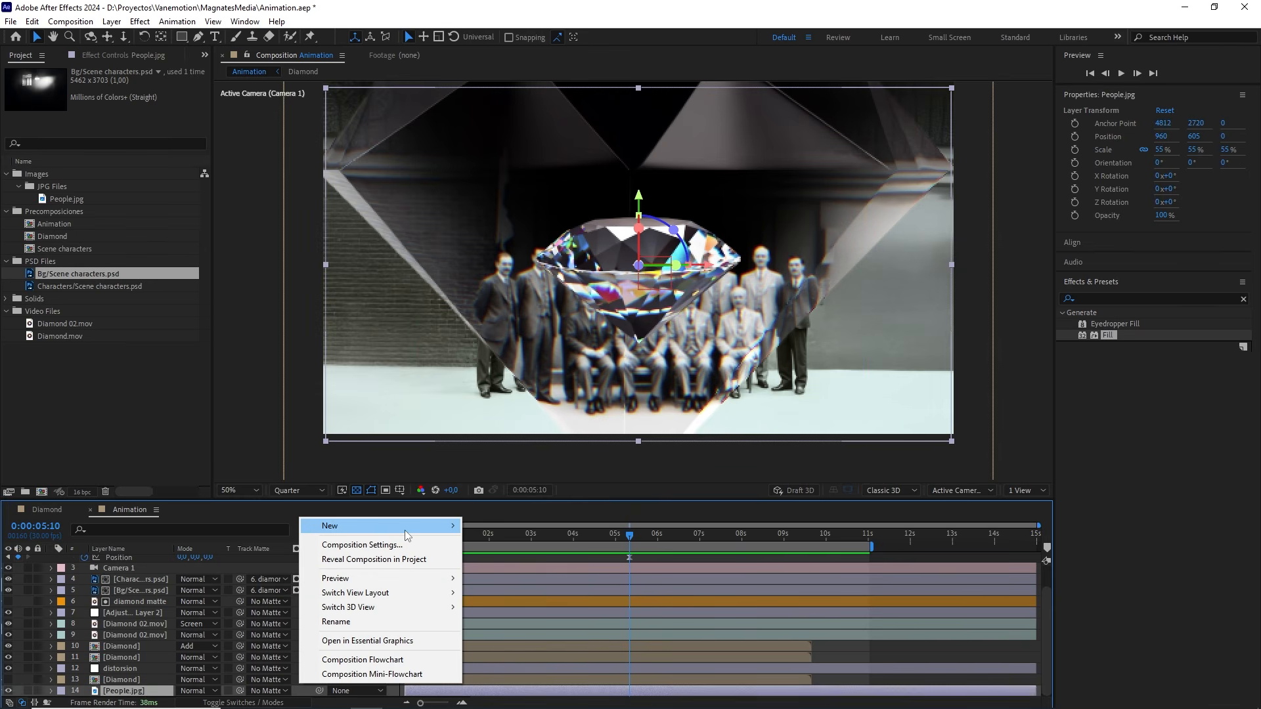
mouse_move(404, 528)
click(539, 629)
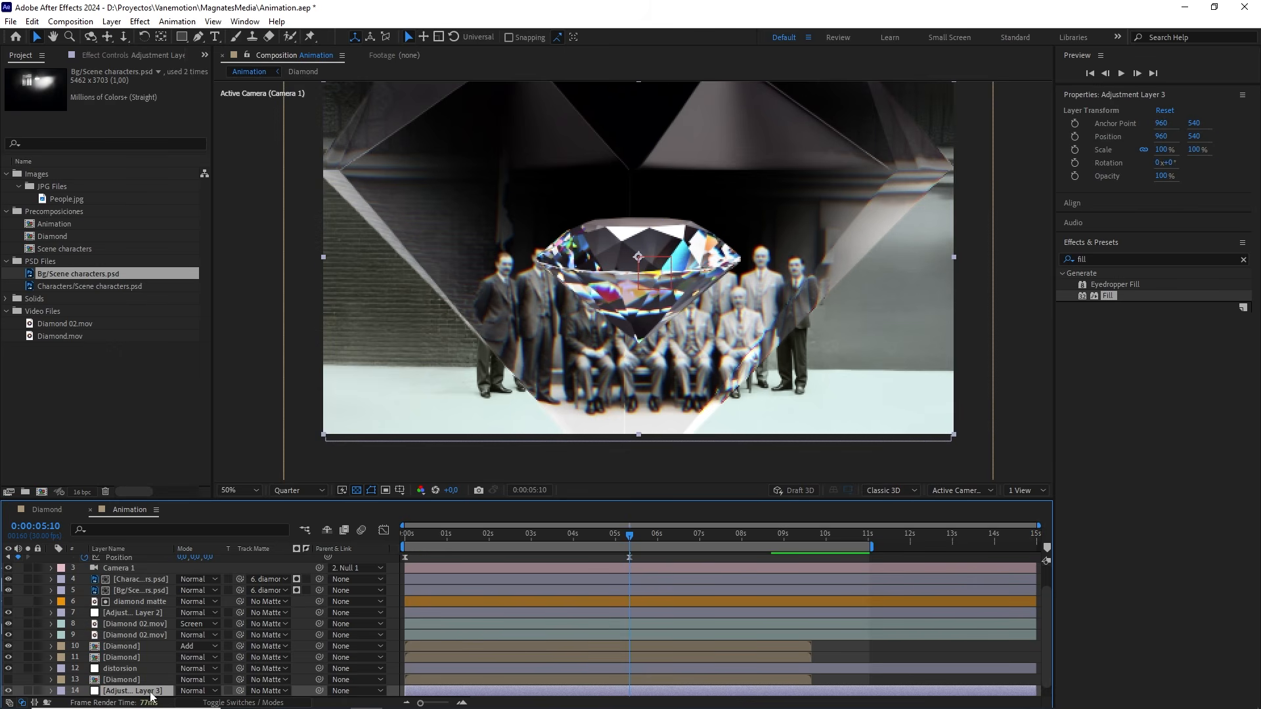
key(Return)
text(blur)
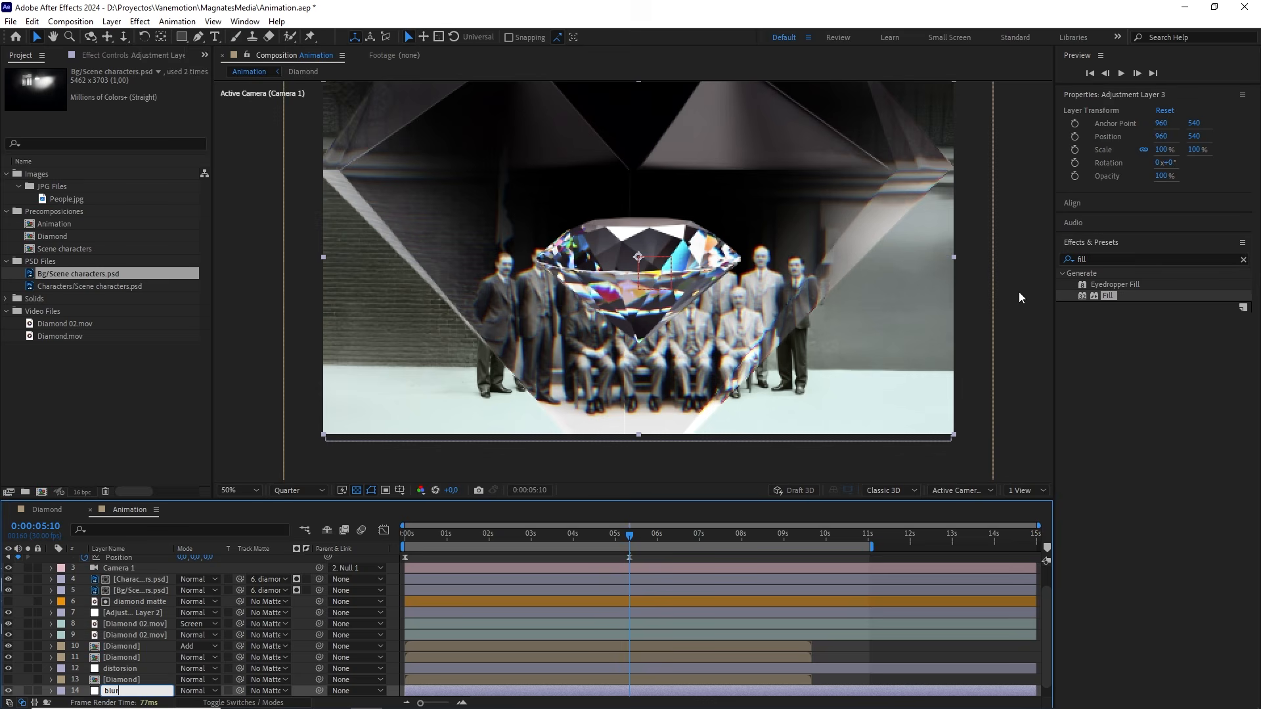
Step: Find the Gaussian Blur effect and apply it to the blur adjustment layer
click(1109, 260)
text(gau)
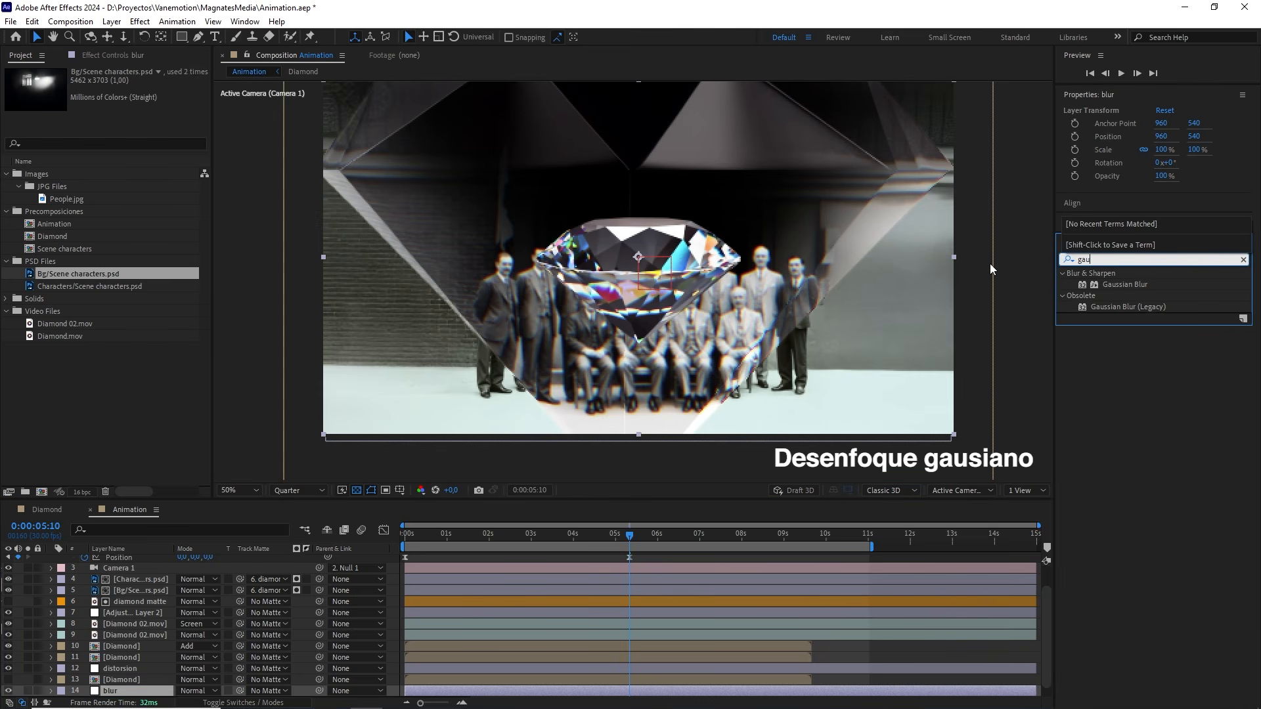
text(ss)
drag(1122, 287, 125, 684)
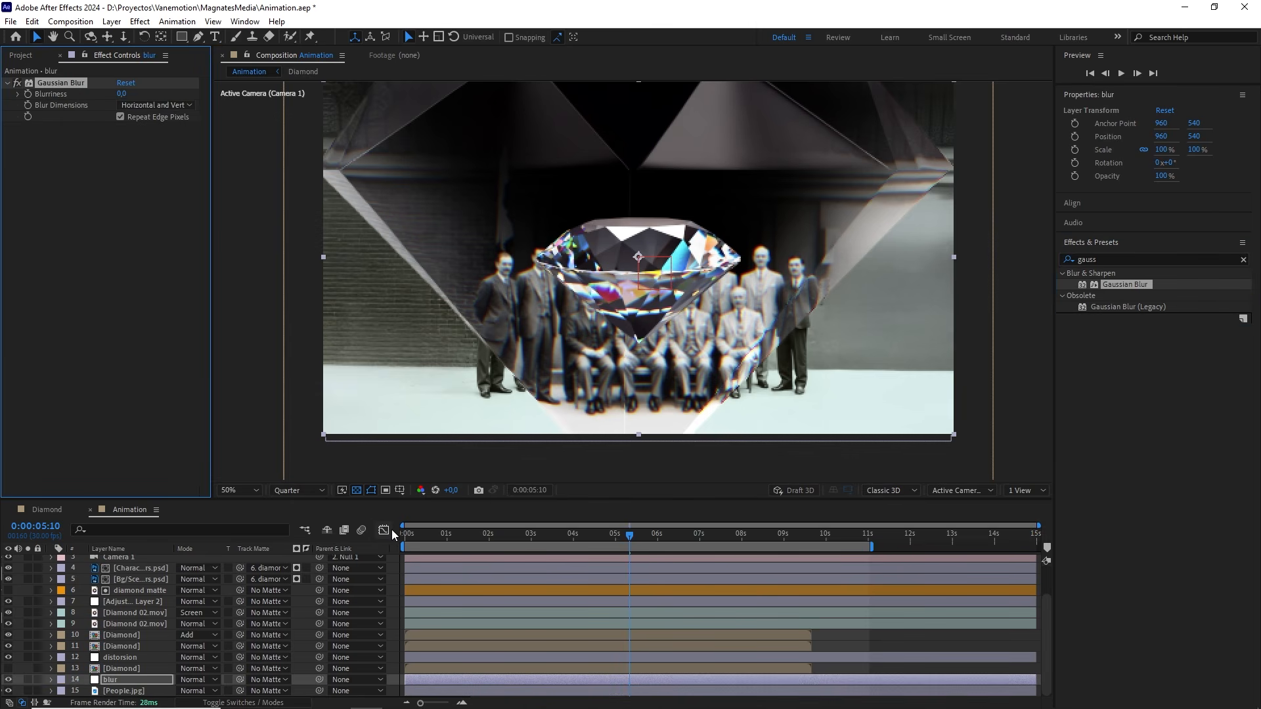
Step: Switch the preview to Full resolution and set the Gaussian Blur's Blurriness to 15 on the blur layer
click(300, 490)
click(298, 519)
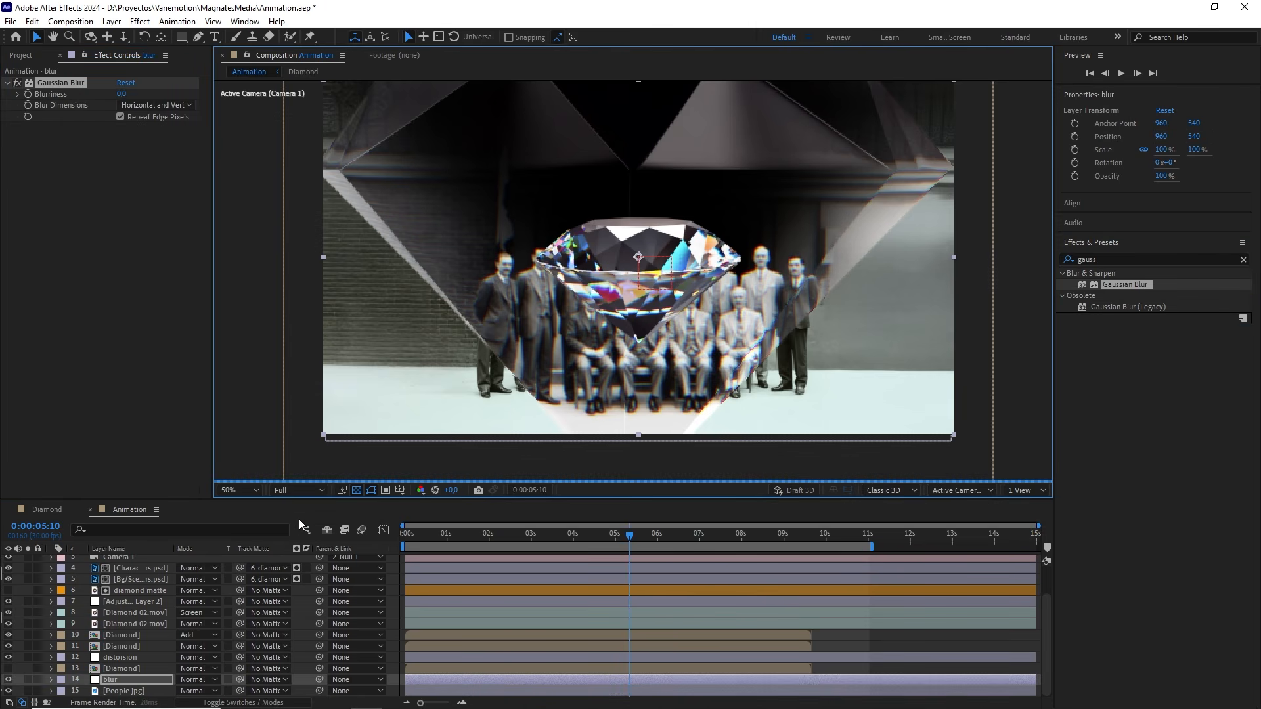
scroll(623, 561, up, 2)
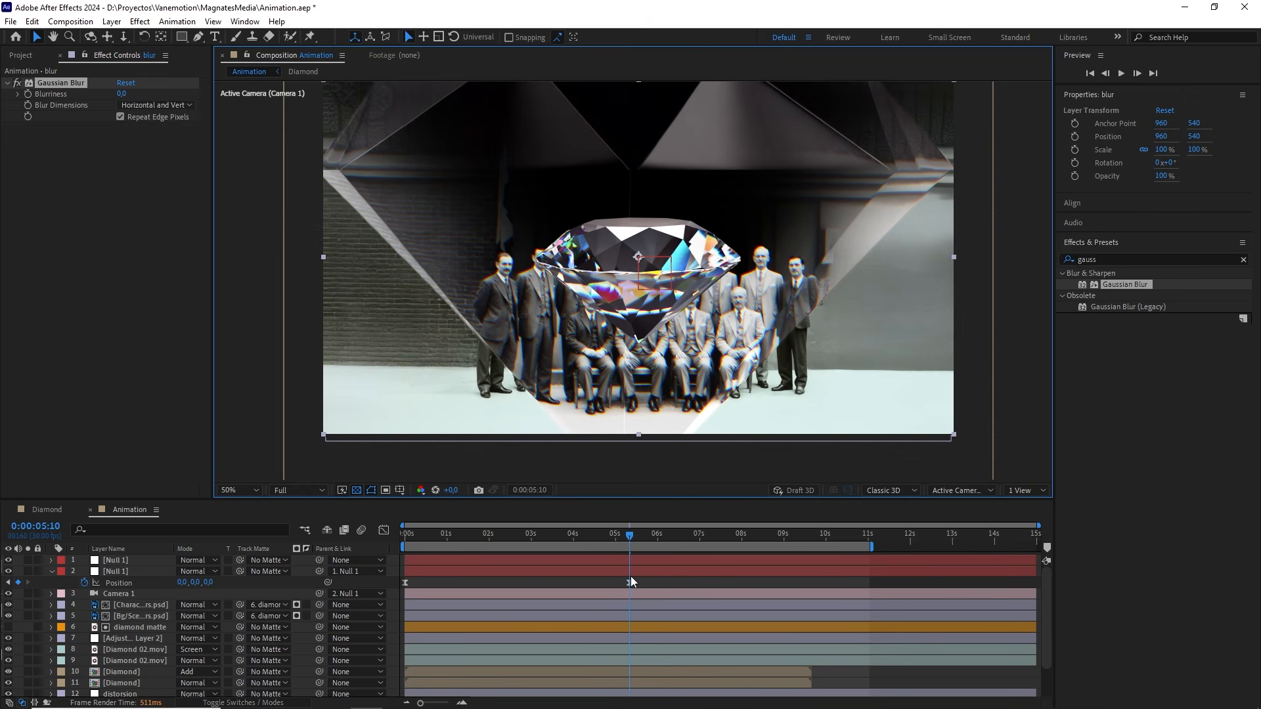
scroll(629, 593, down, 2)
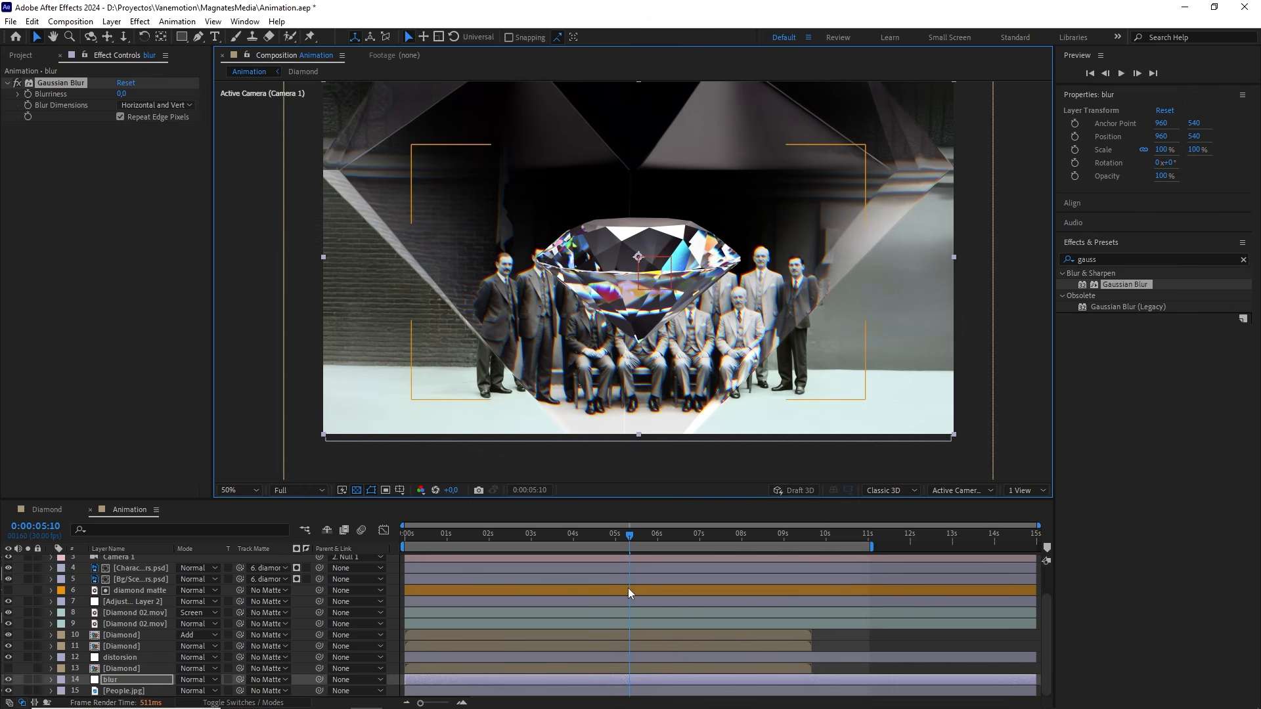
click(122, 96)
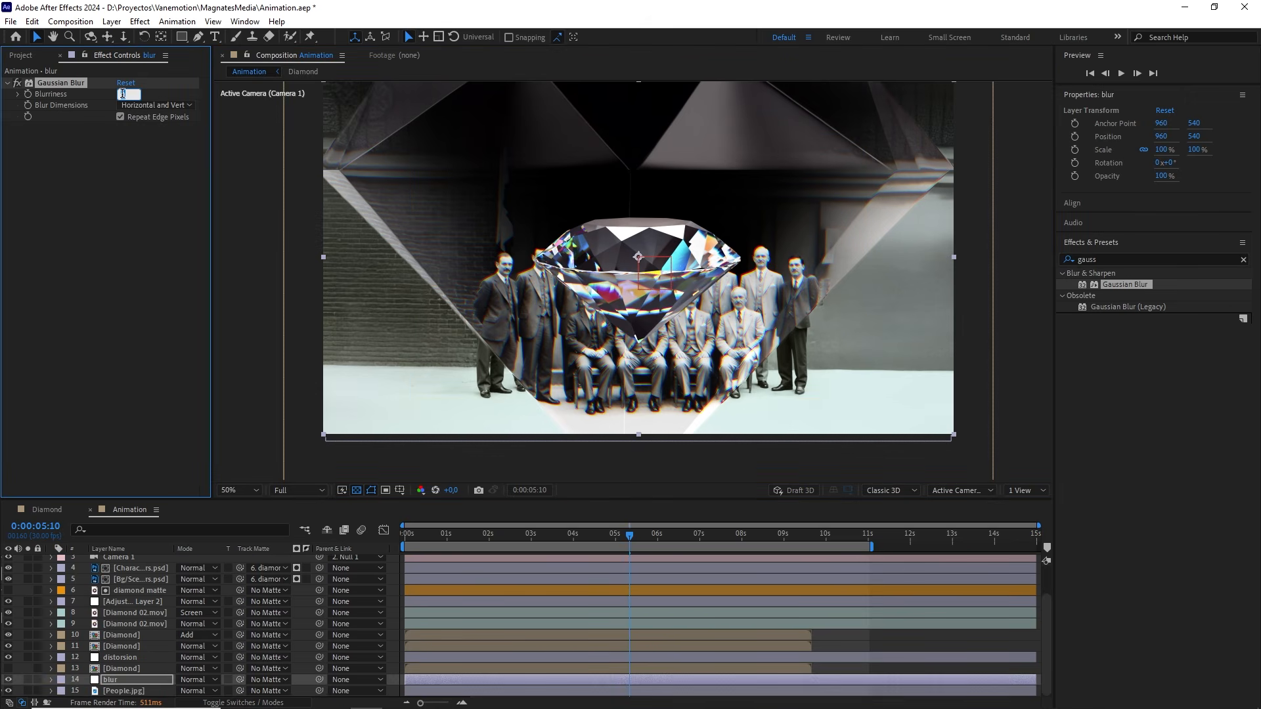
text(15)
key(Return)
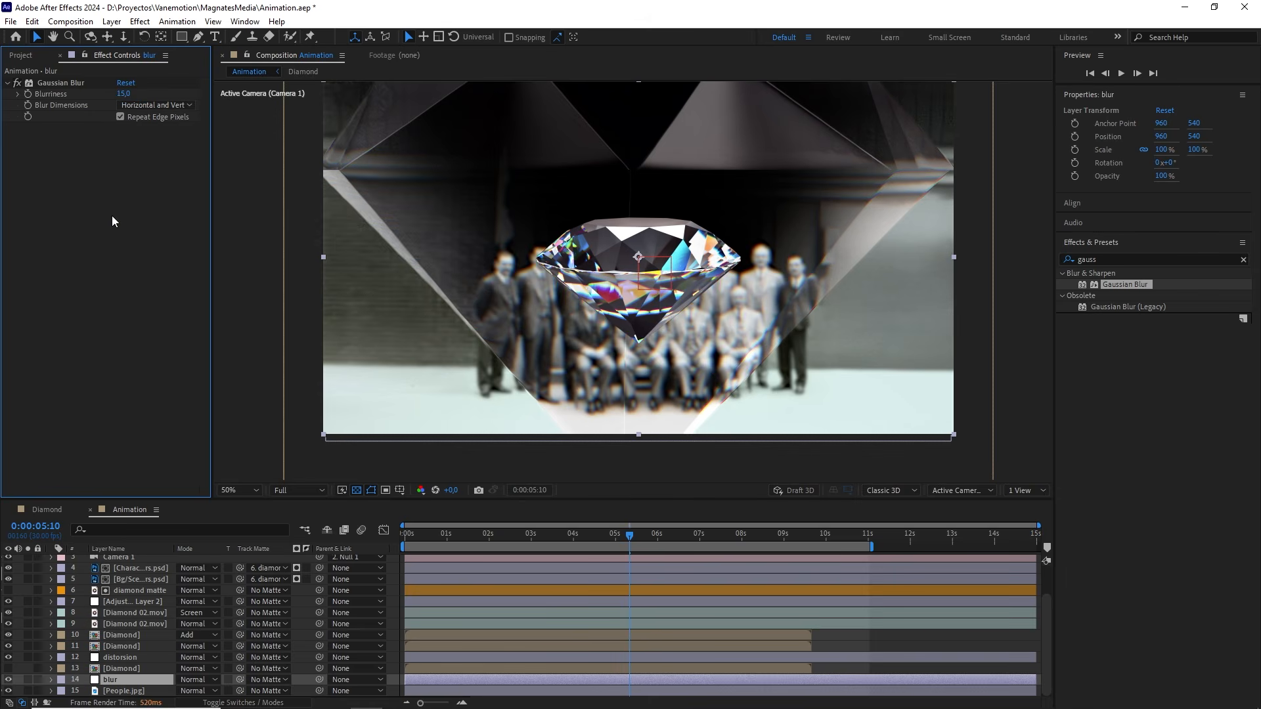
key(period)
drag(404, 208, 469, 232)
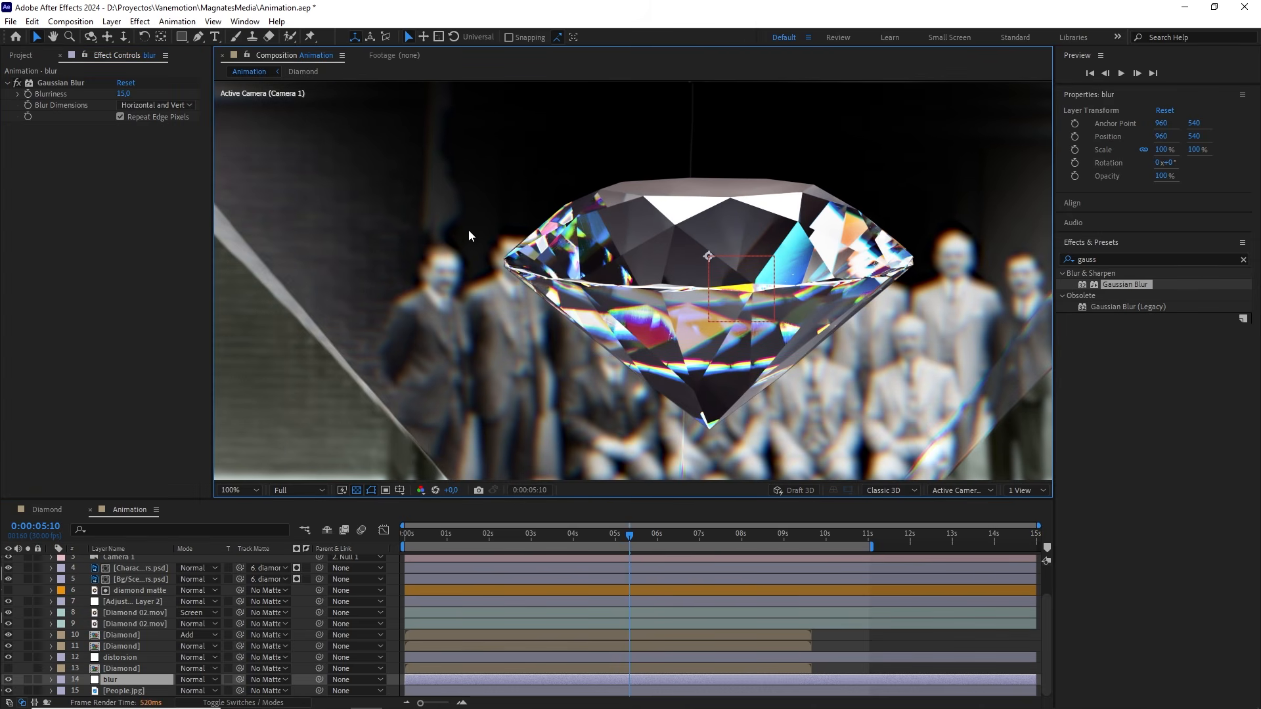
key(comma)
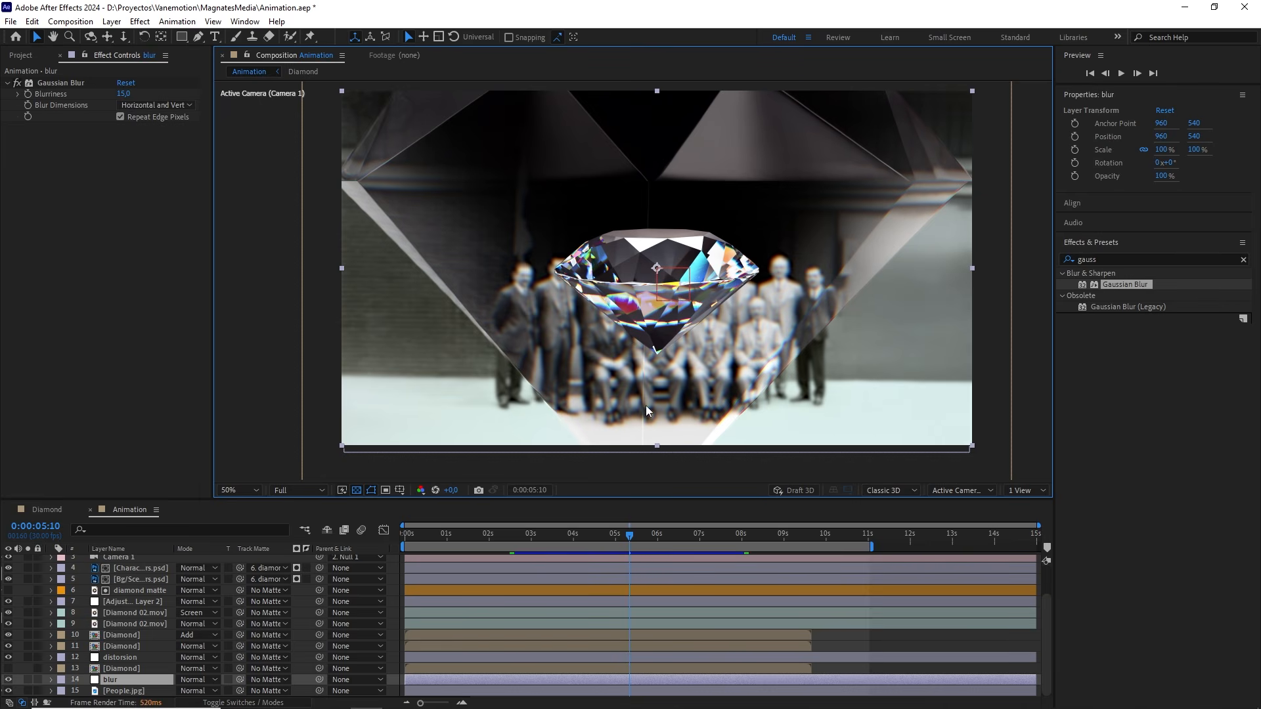
Step: Animate the blur layer's Blurriness with keyframes of 0 at 0:00:01:15 and 15 at 0:00:05:10
click(610, 680)
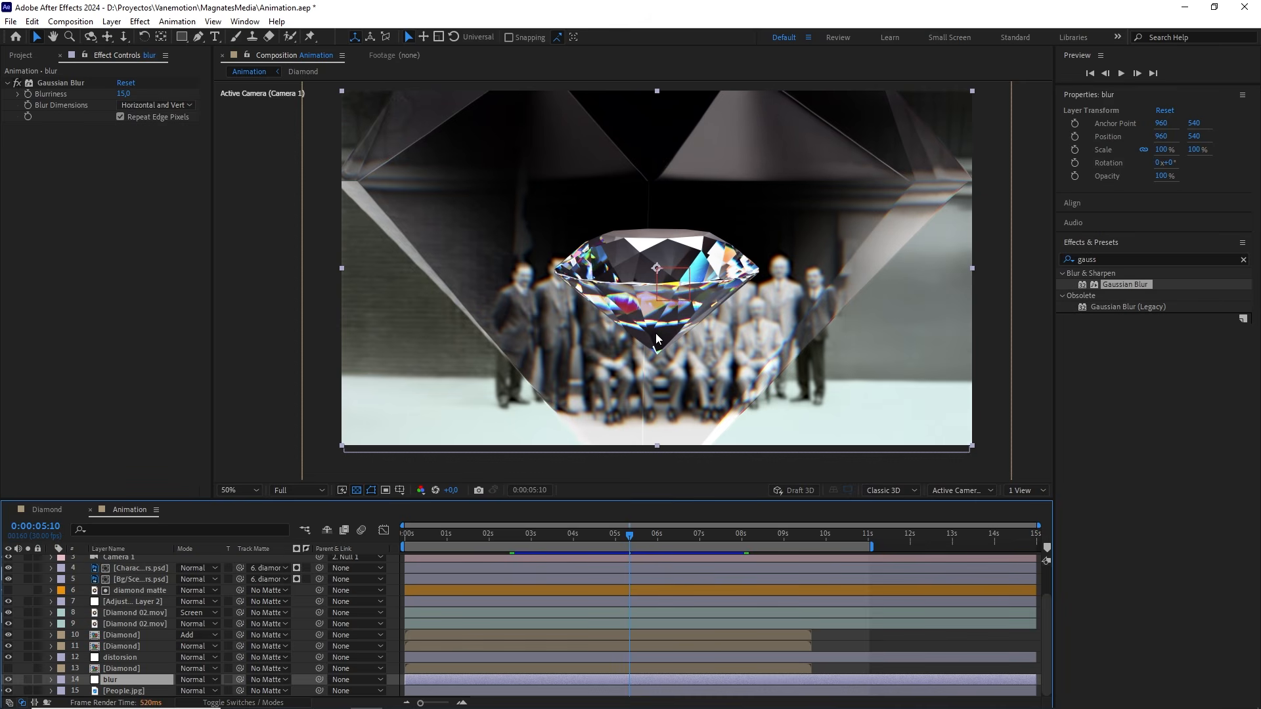
scroll(650, 542, up, 1)
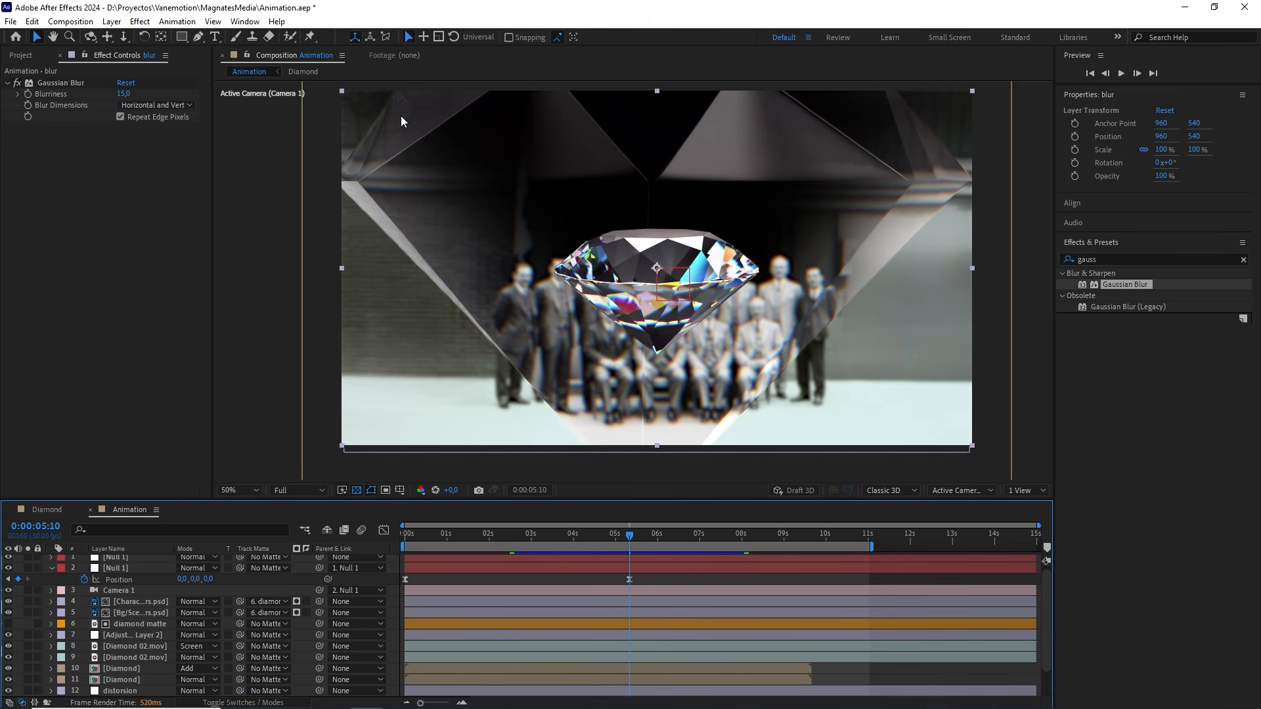
click(31, 98)
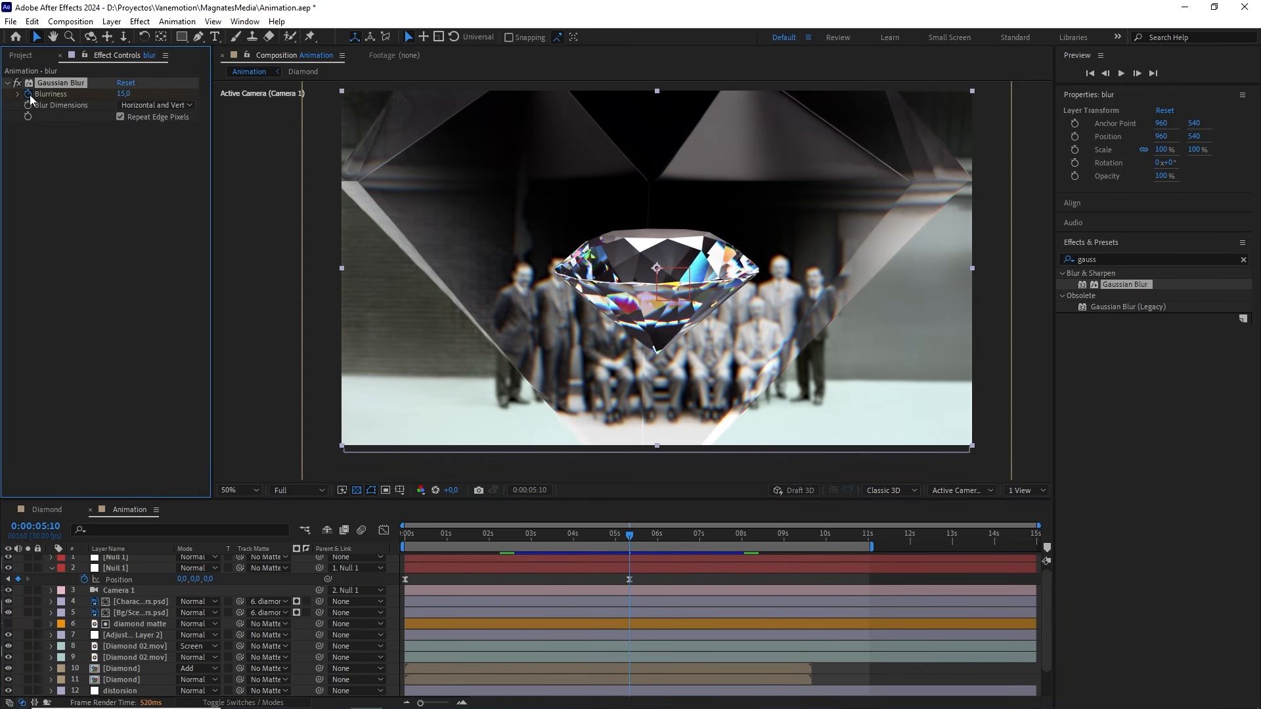
drag(628, 542, 467, 547)
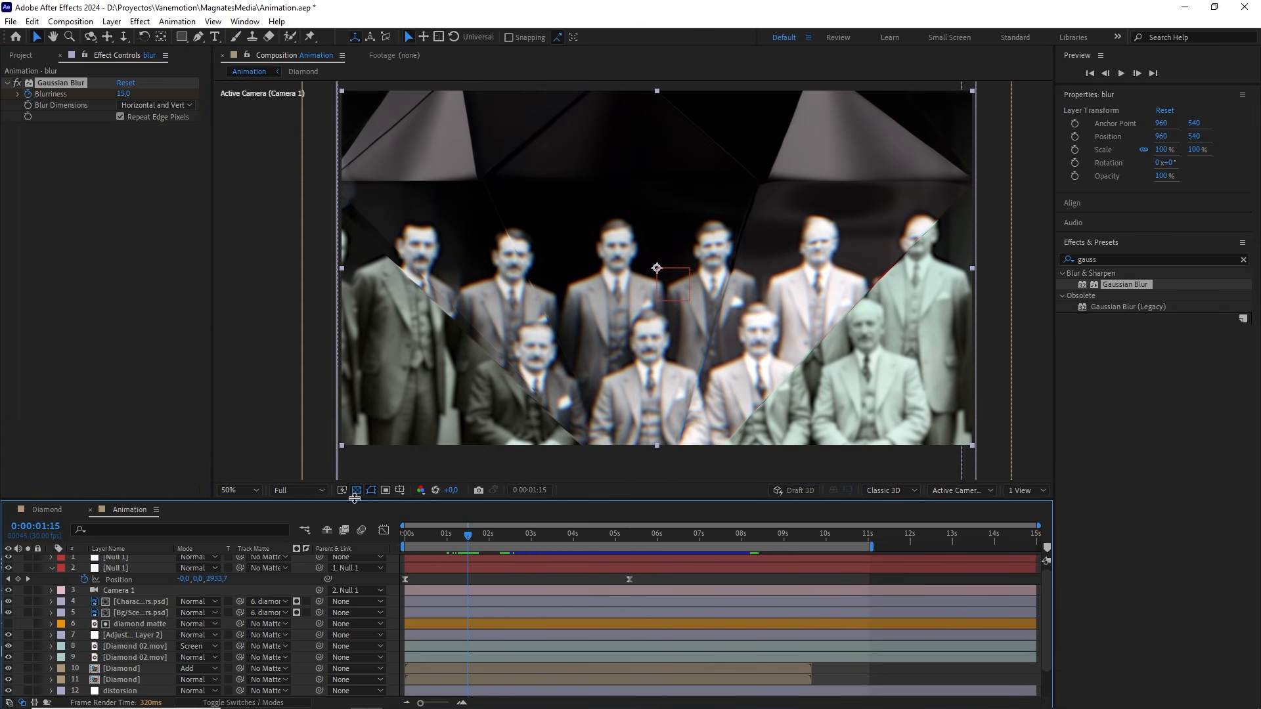
click(51, 525)
click(124, 93)
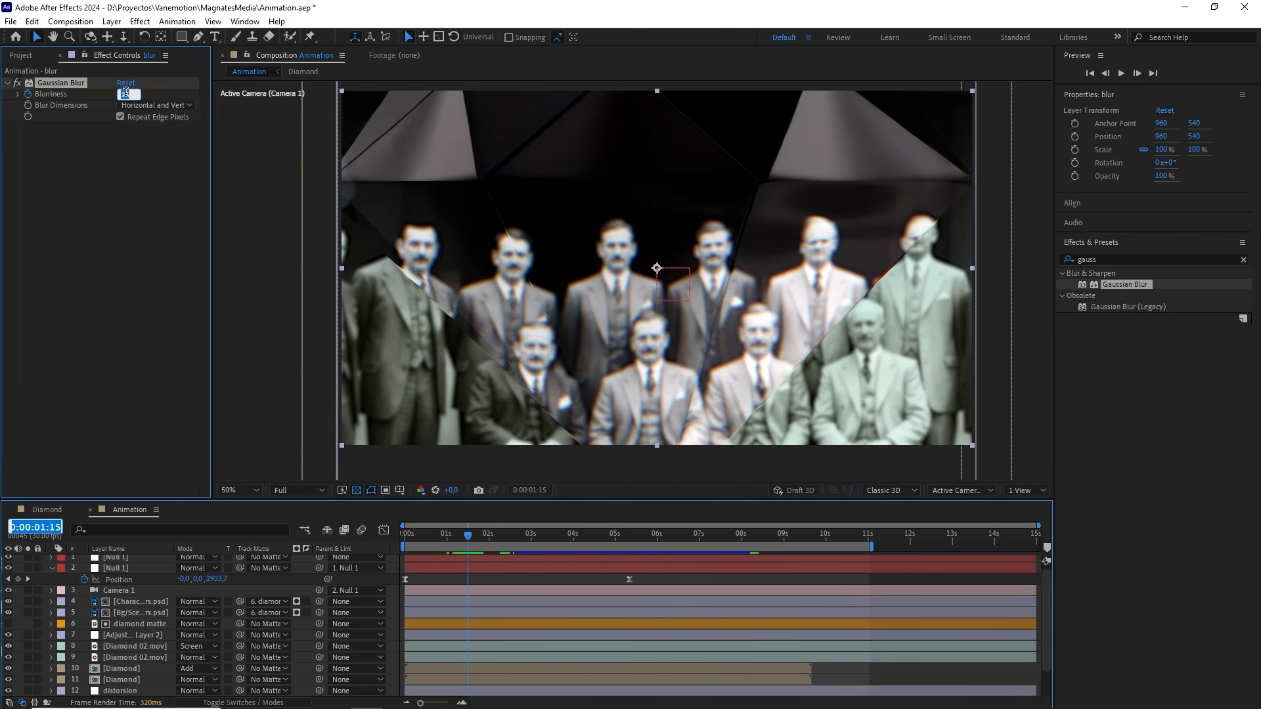
click(83, 258)
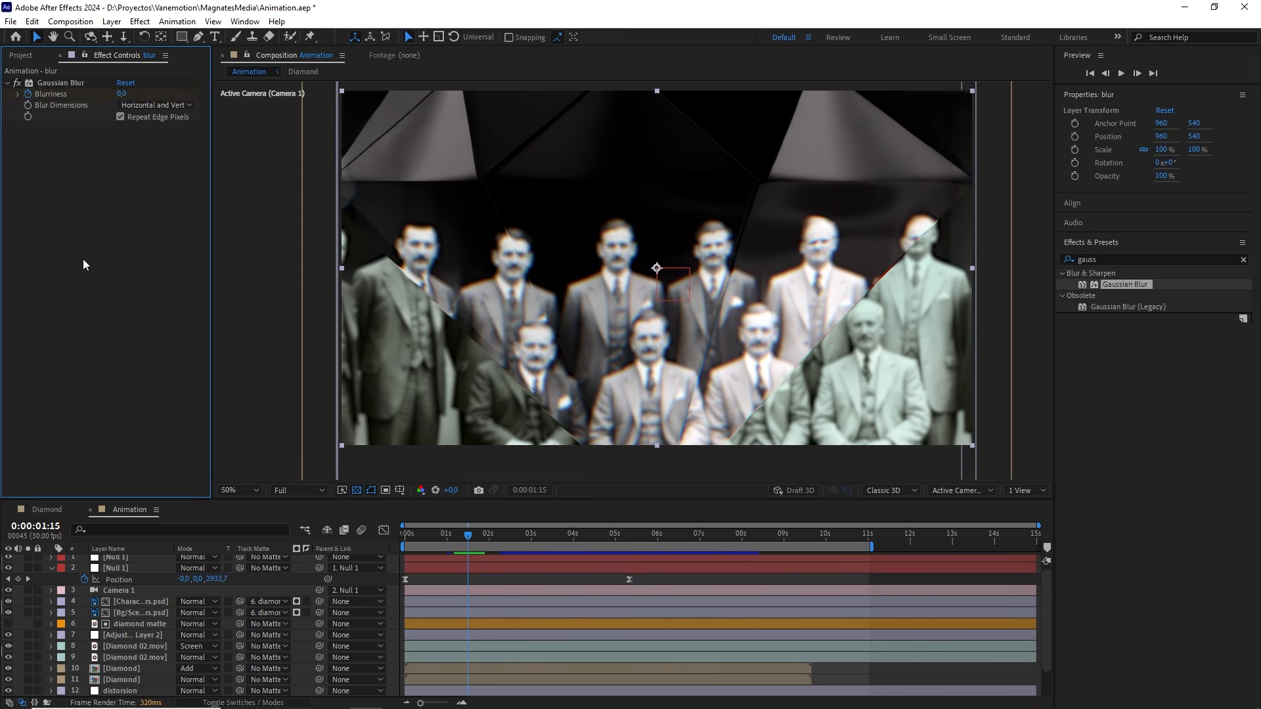
Step: Apply Easy Ease to both Gaussian Blur Blurriness keyframes on the blur layer
scroll(541, 596, down, 2)
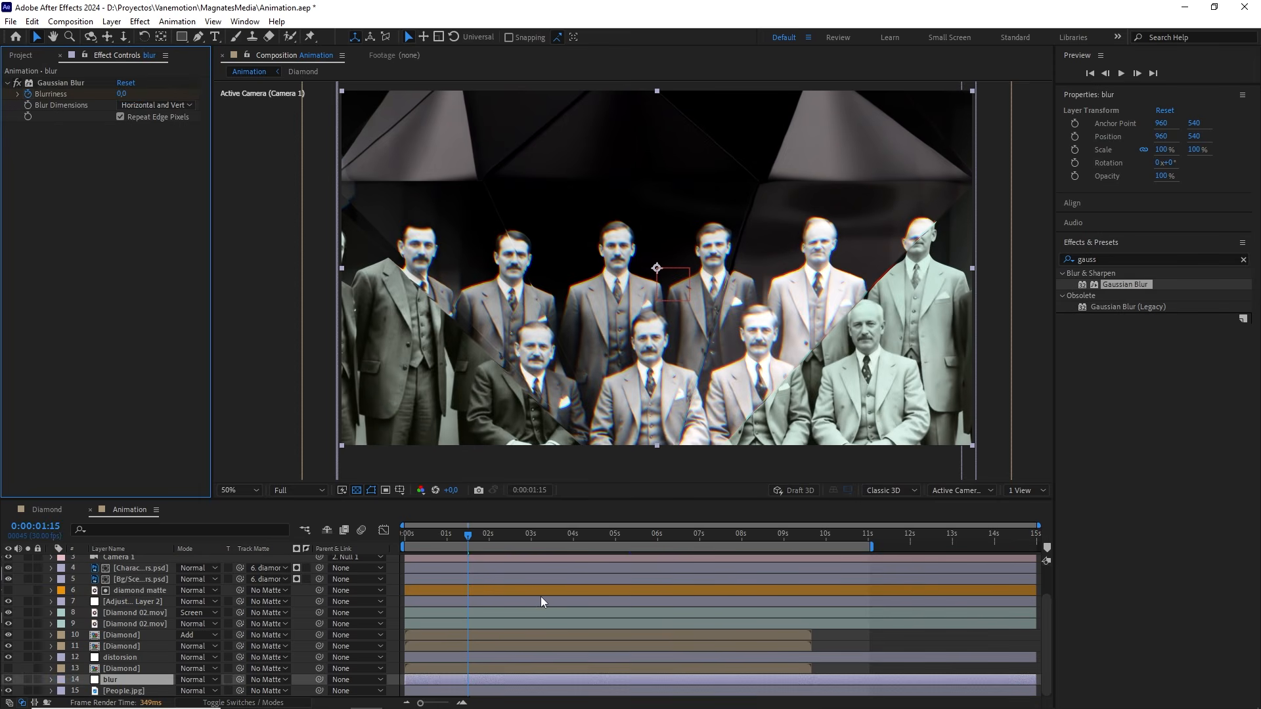
click(498, 676)
key(e)
scroll(607, 673, down, 2)
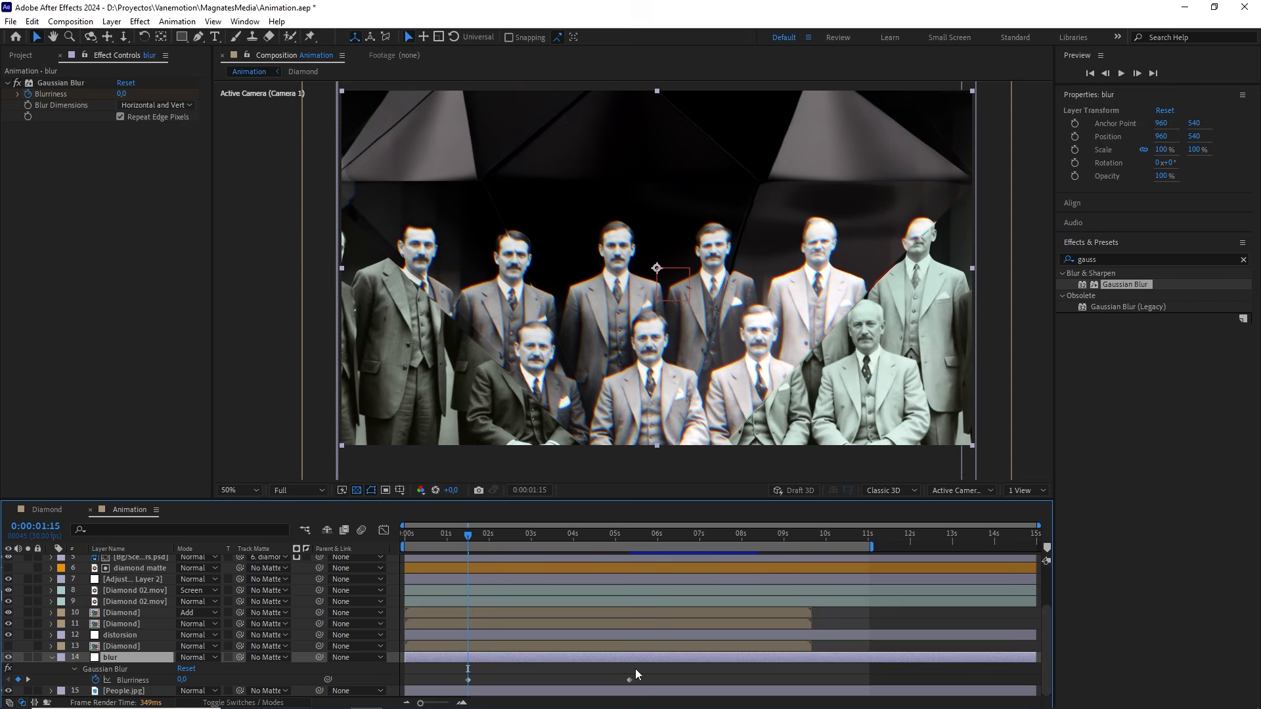
drag(664, 671, 458, 684)
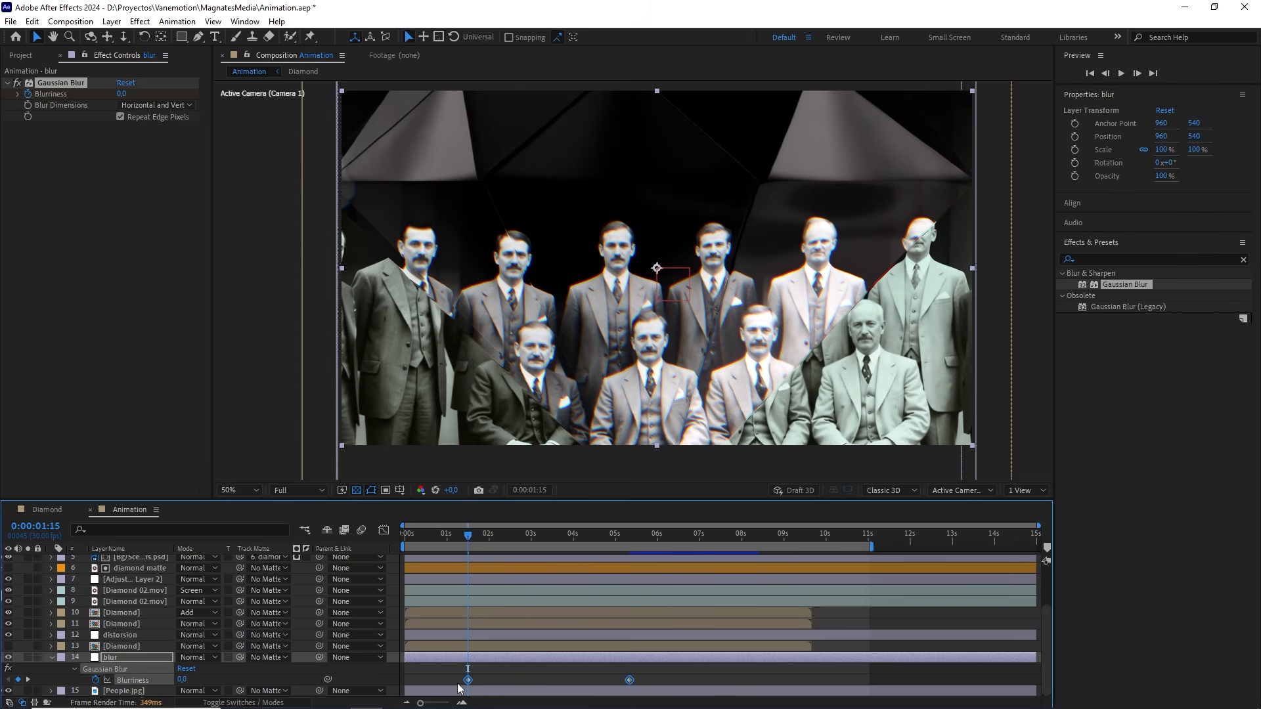
key(F9)
Step: Scrub between 0:00:01:20 and 0:00:02:08 to examine how the background blur ramps up behind the diamond
drag(469, 534, 475, 535)
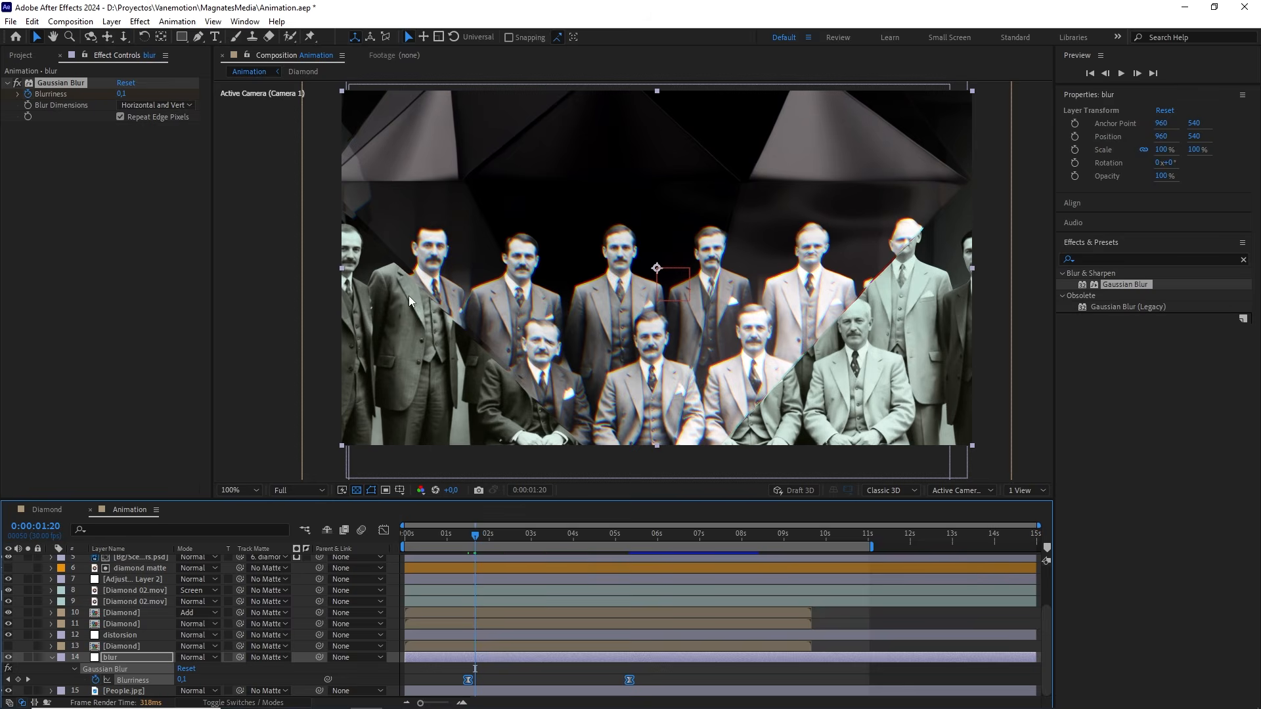
scroll(753, 366, up, 2)
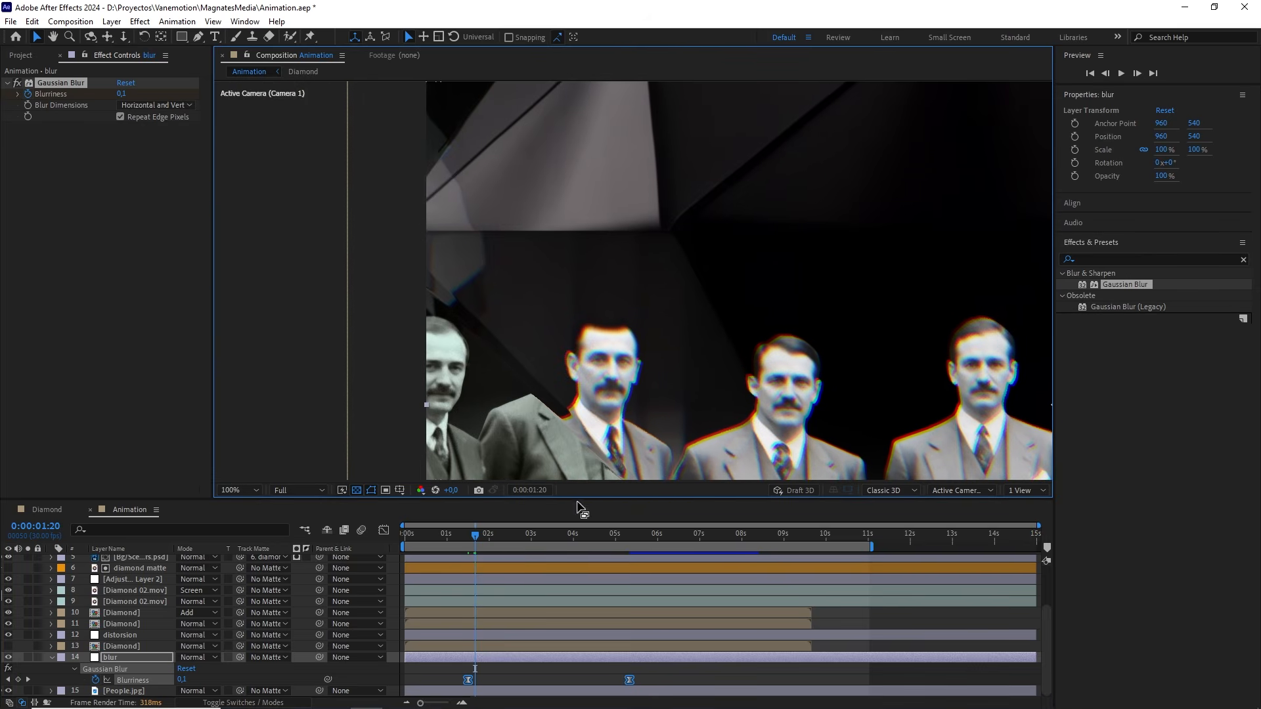
drag(478, 537, 503, 539)
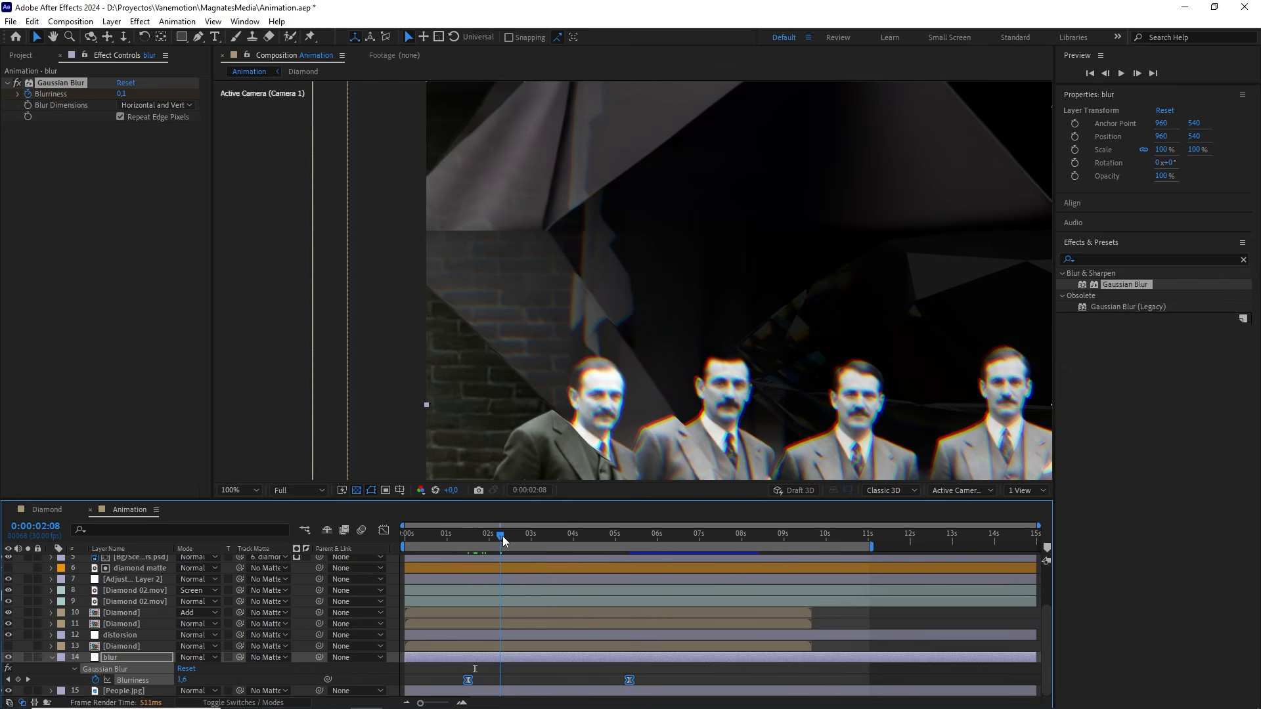
scroll(623, 382, down, 1)
drag(734, 360, 641, 324)
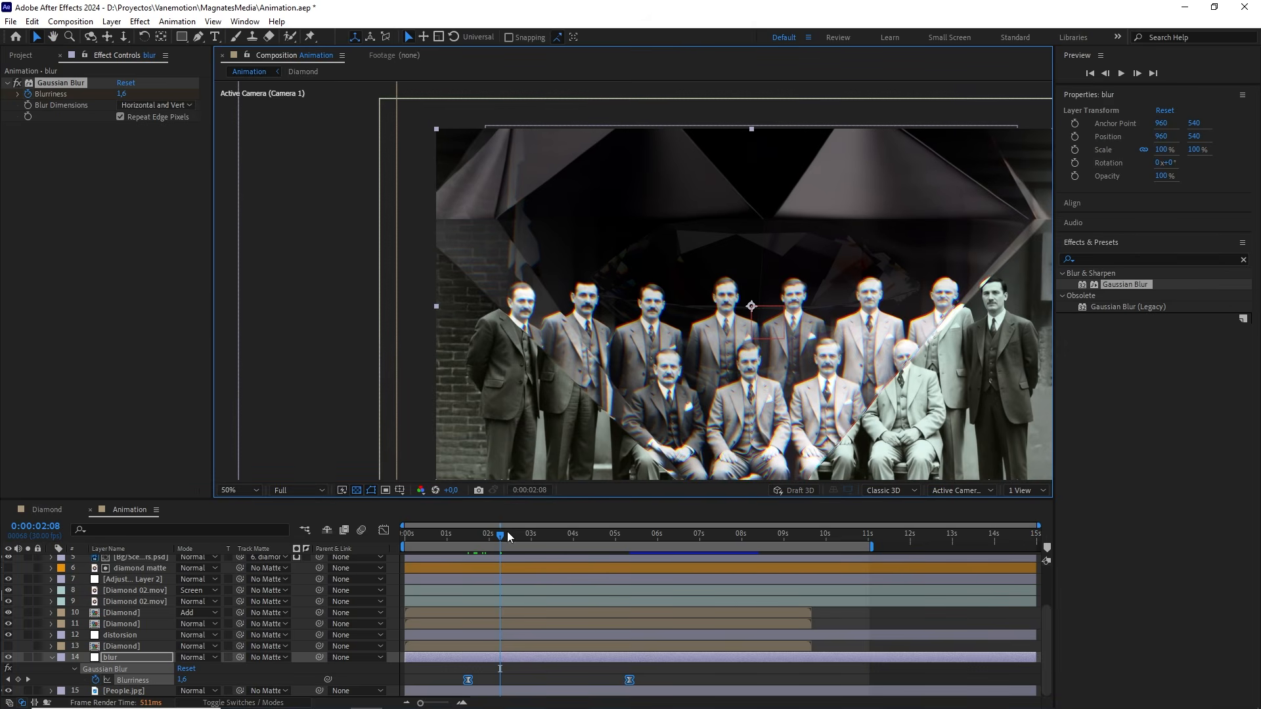
drag(512, 533, 478, 545)
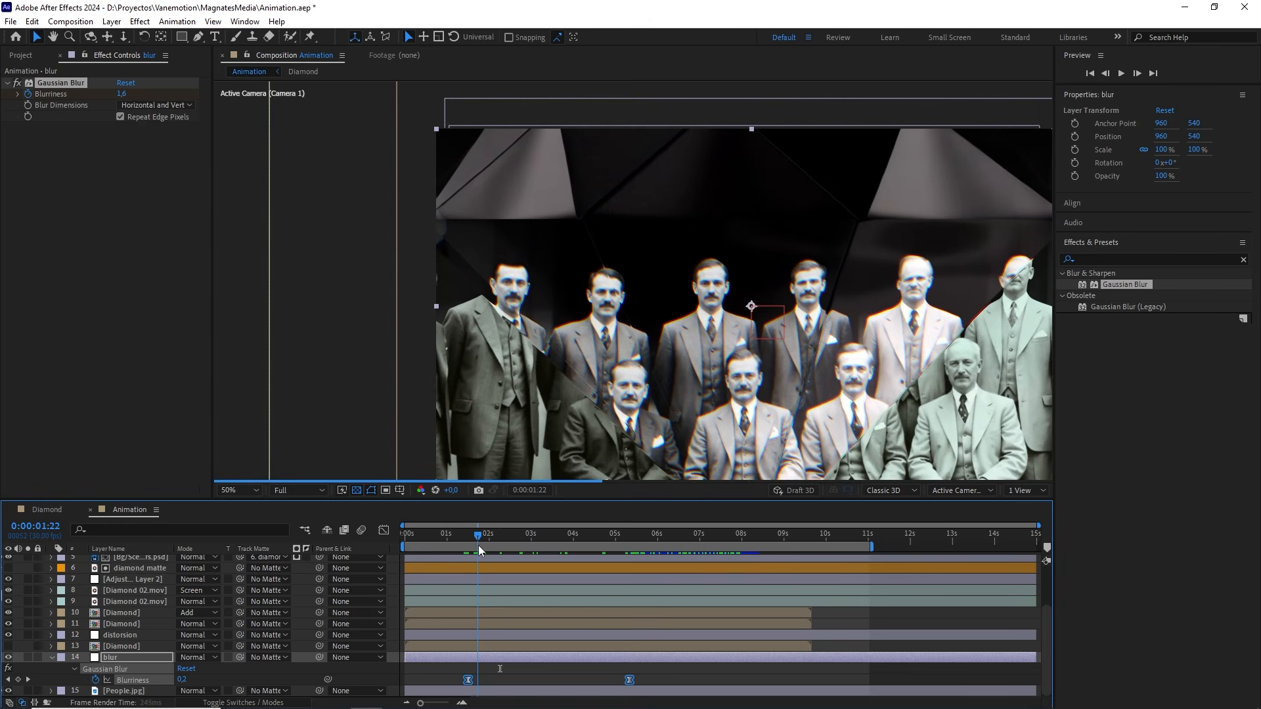
Step: Keep the composition viewer at 1 View and set its magnification to Fit
click(1021, 491)
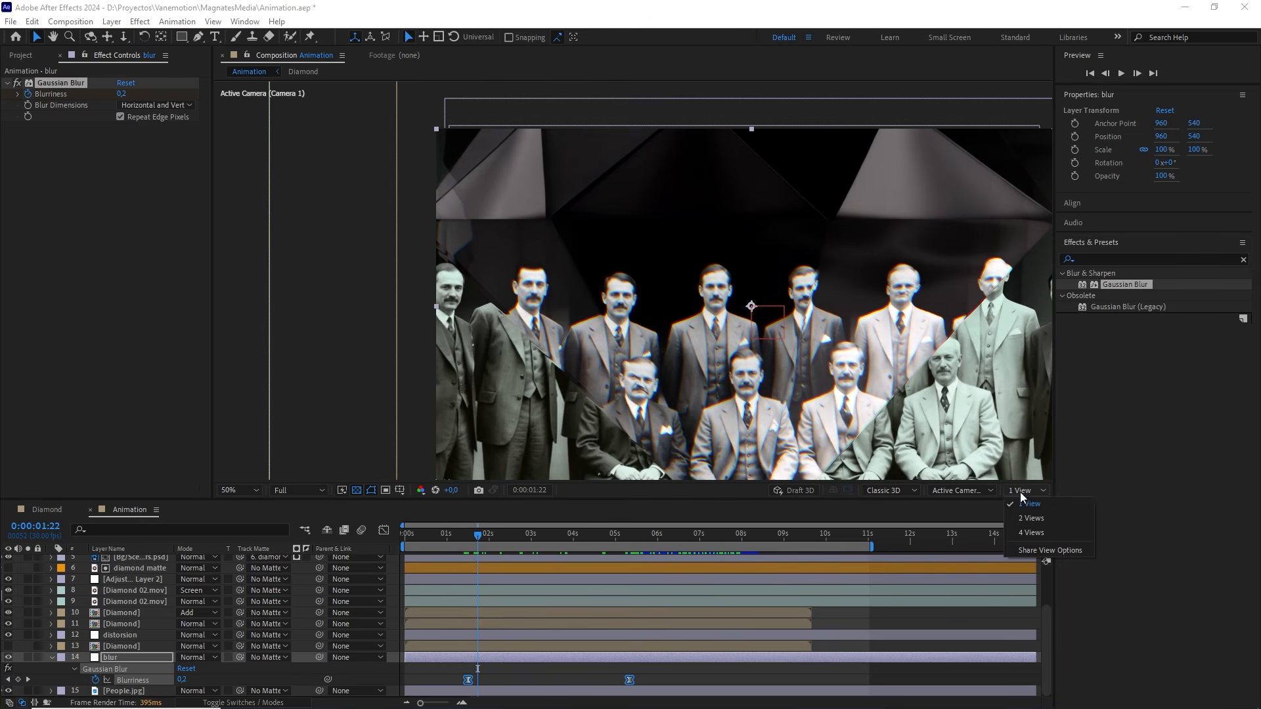
click(1023, 503)
click(244, 489)
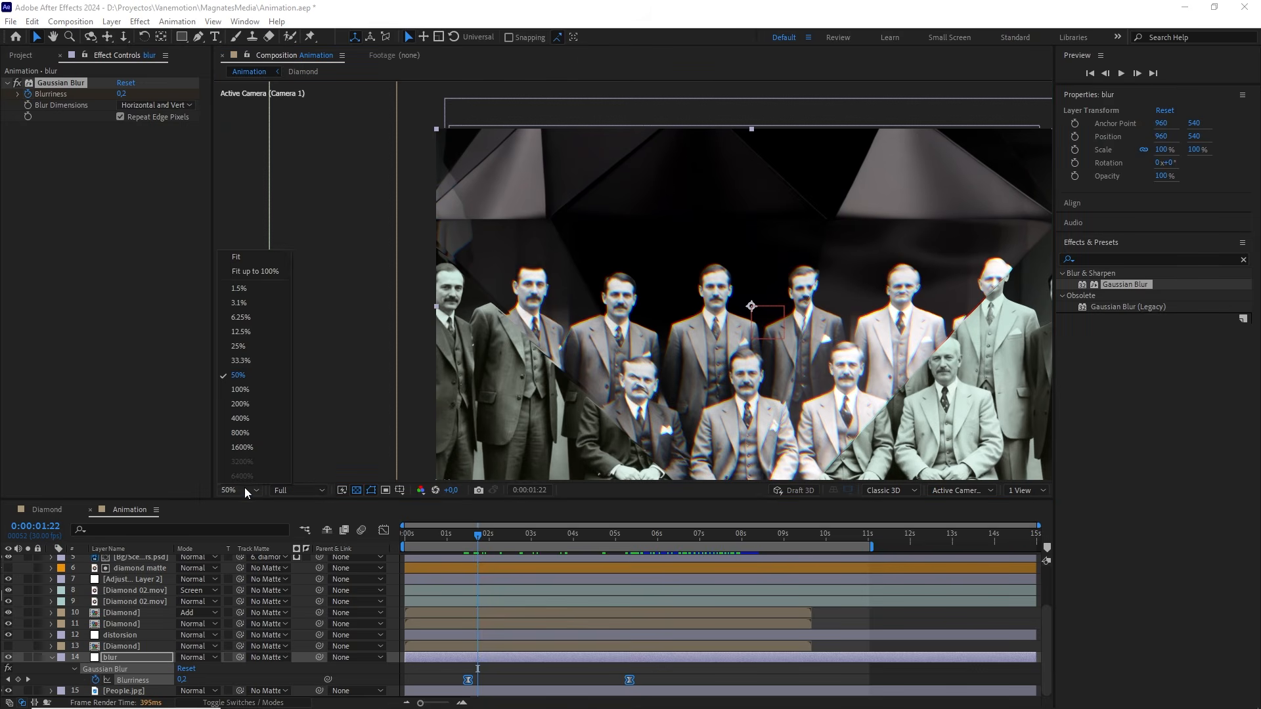
click(268, 259)
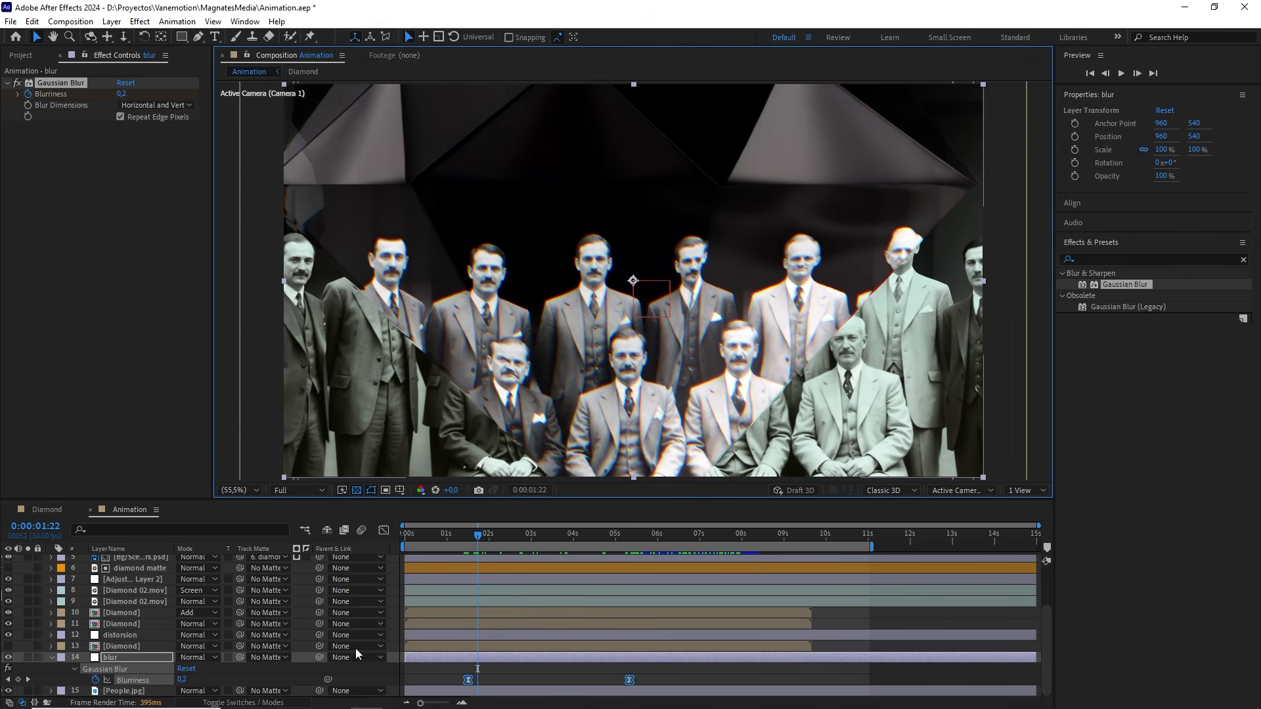
Step: Collapse the properties of the blur layer and the second Null 1 layer, and enlarge the timeline to fit all 15 layers
click(52, 657)
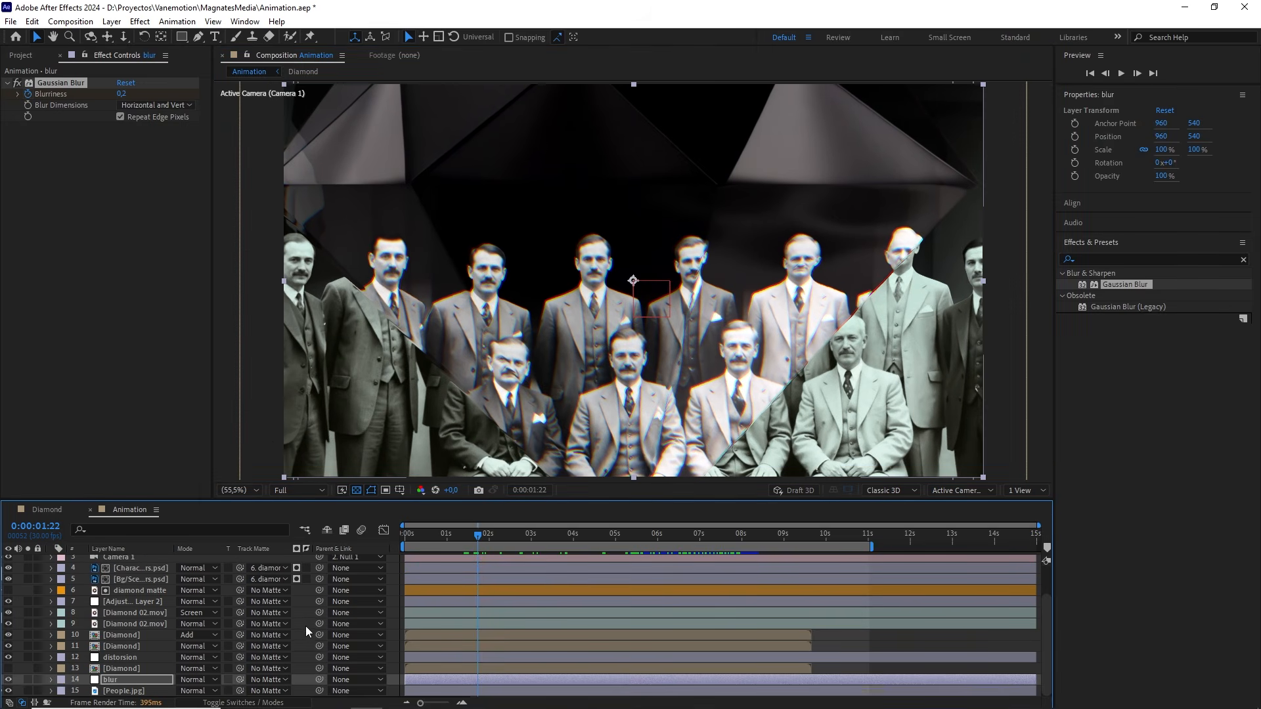
click(305, 636)
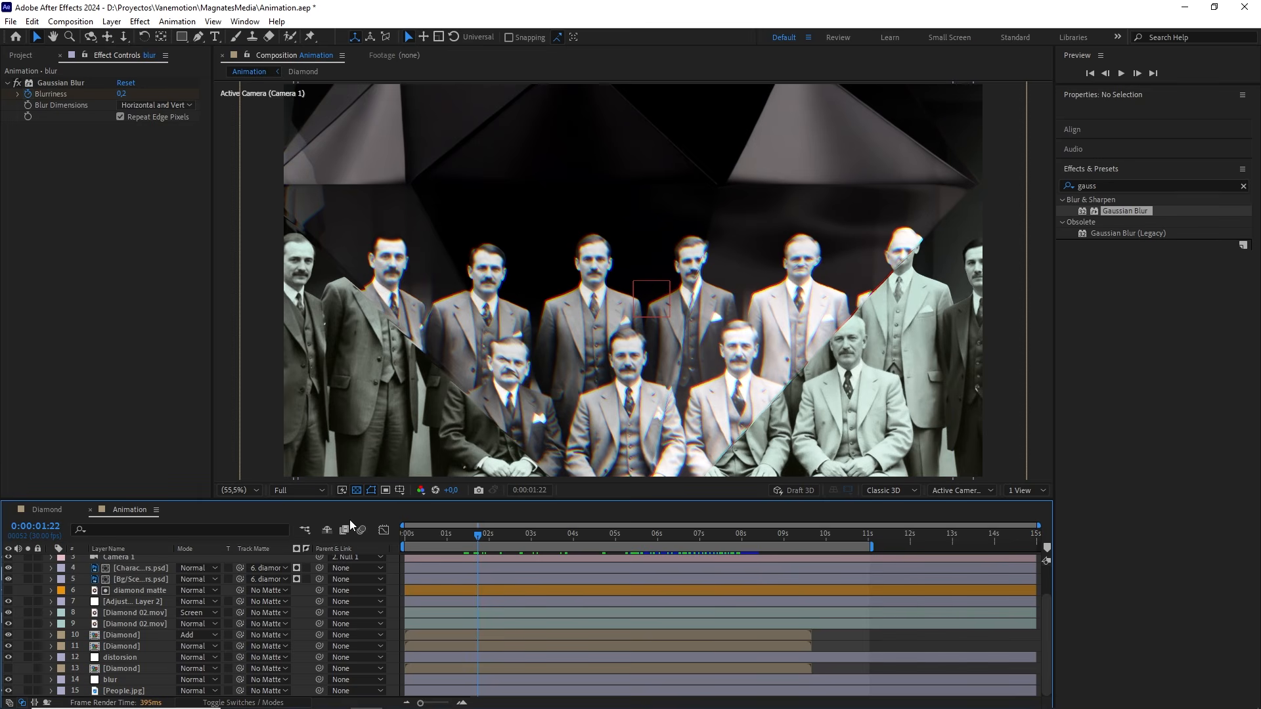
scroll(188, 594, up, 2)
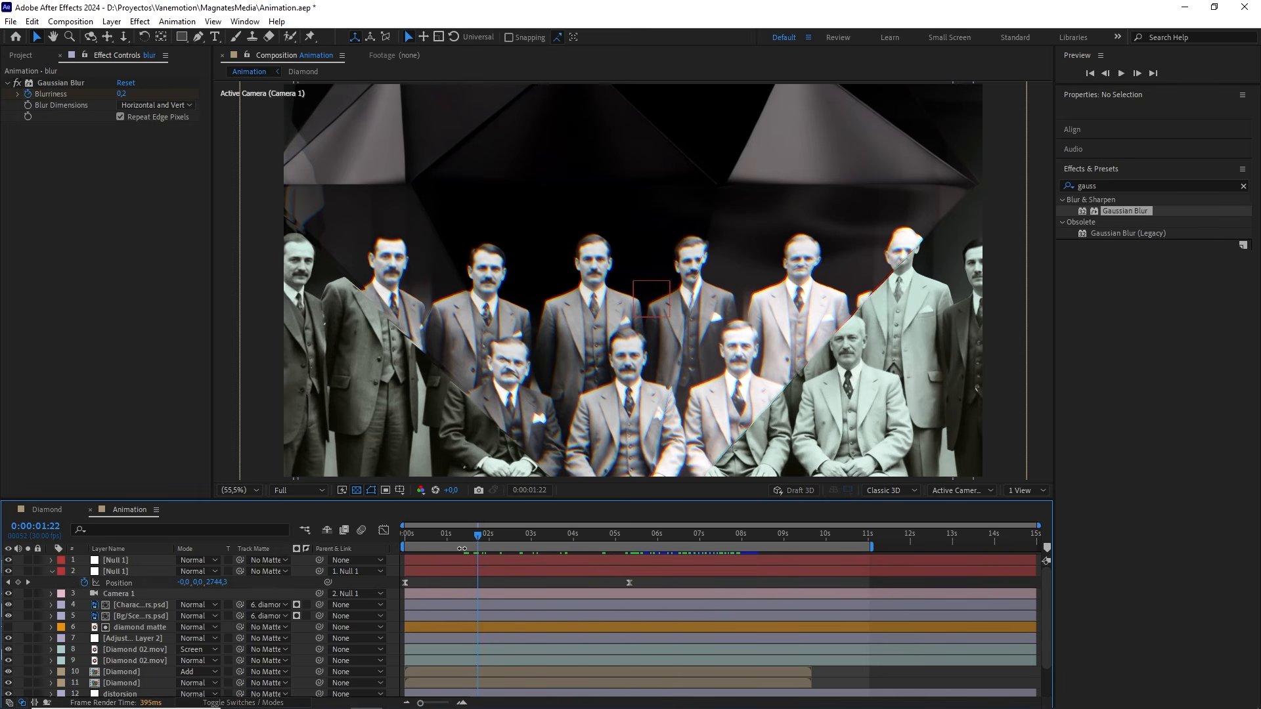
click(52, 572)
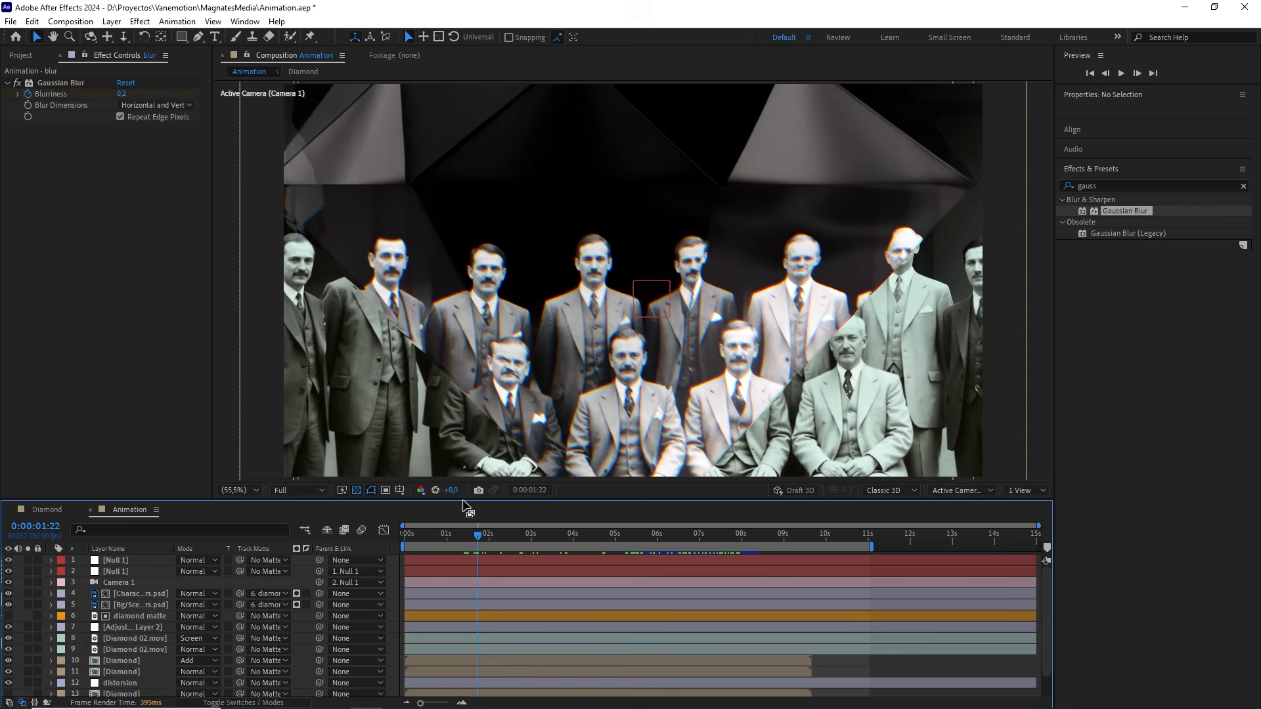
drag(467, 500, 475, 445)
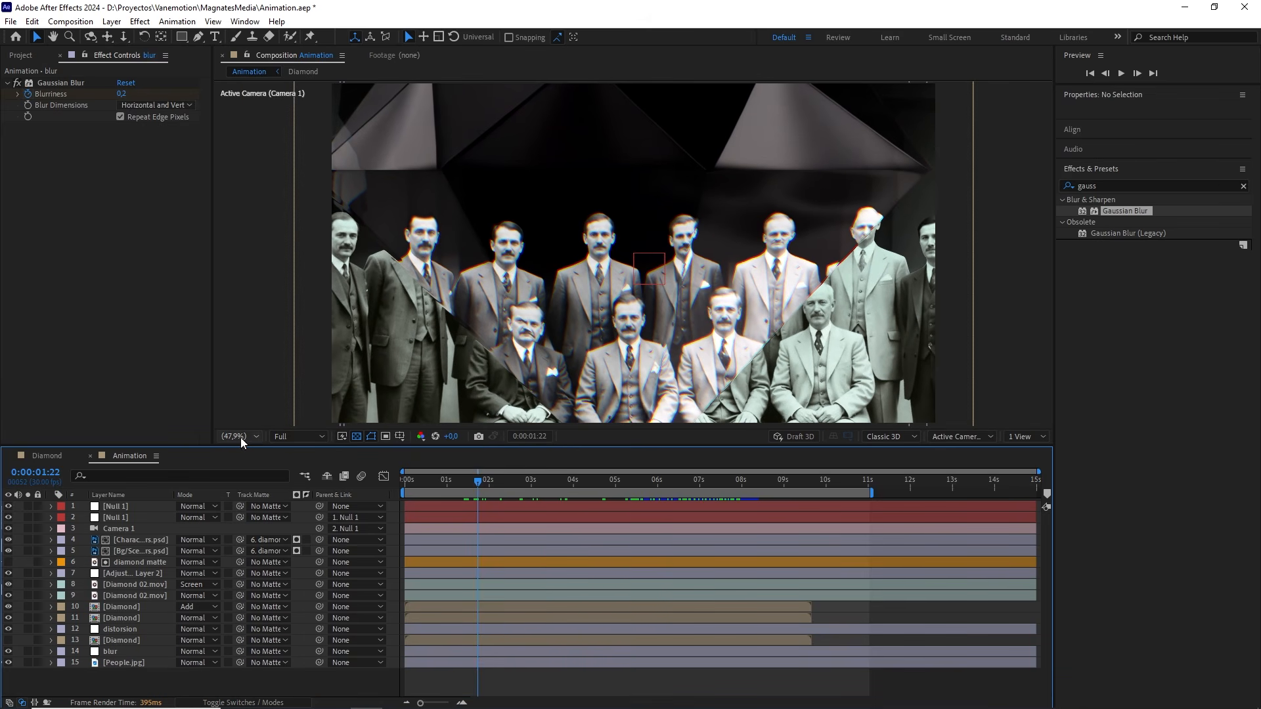
click(240, 437)
click(247, 449)
Step: Clear the effect search, then collapse the effects list and the blur layer's Gaussian Blur controls
click(1243, 186)
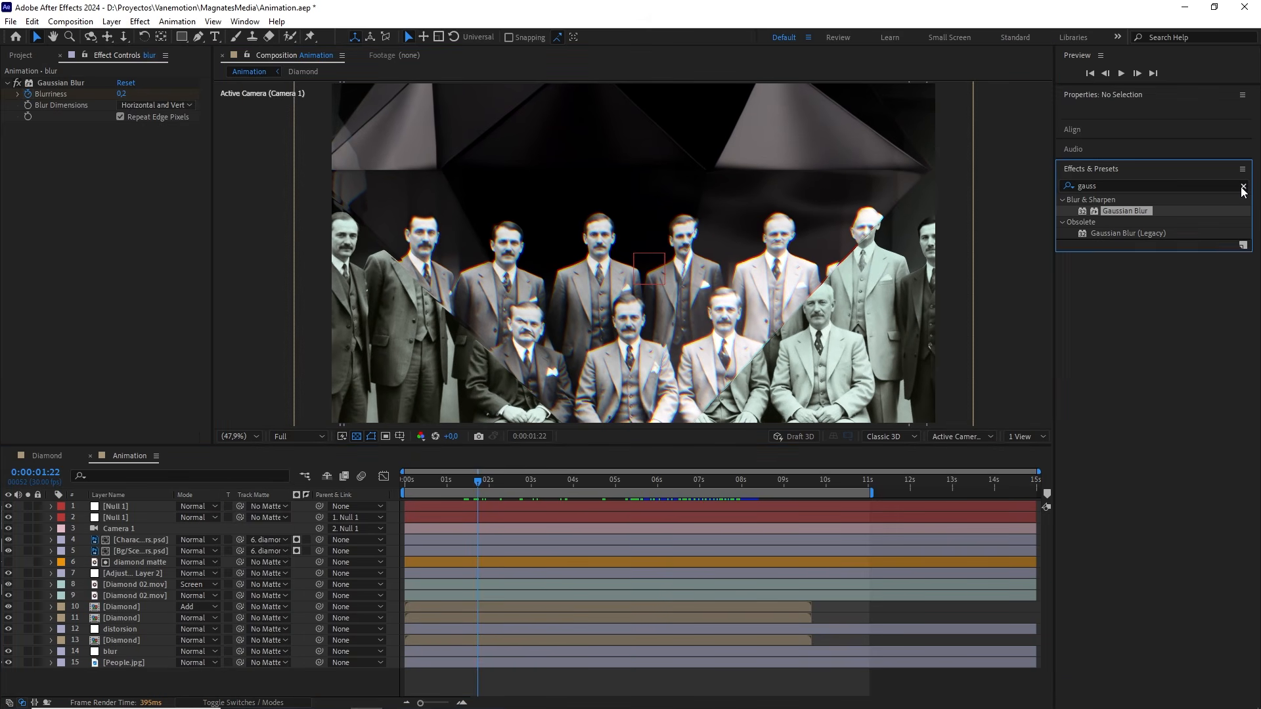
click(1098, 170)
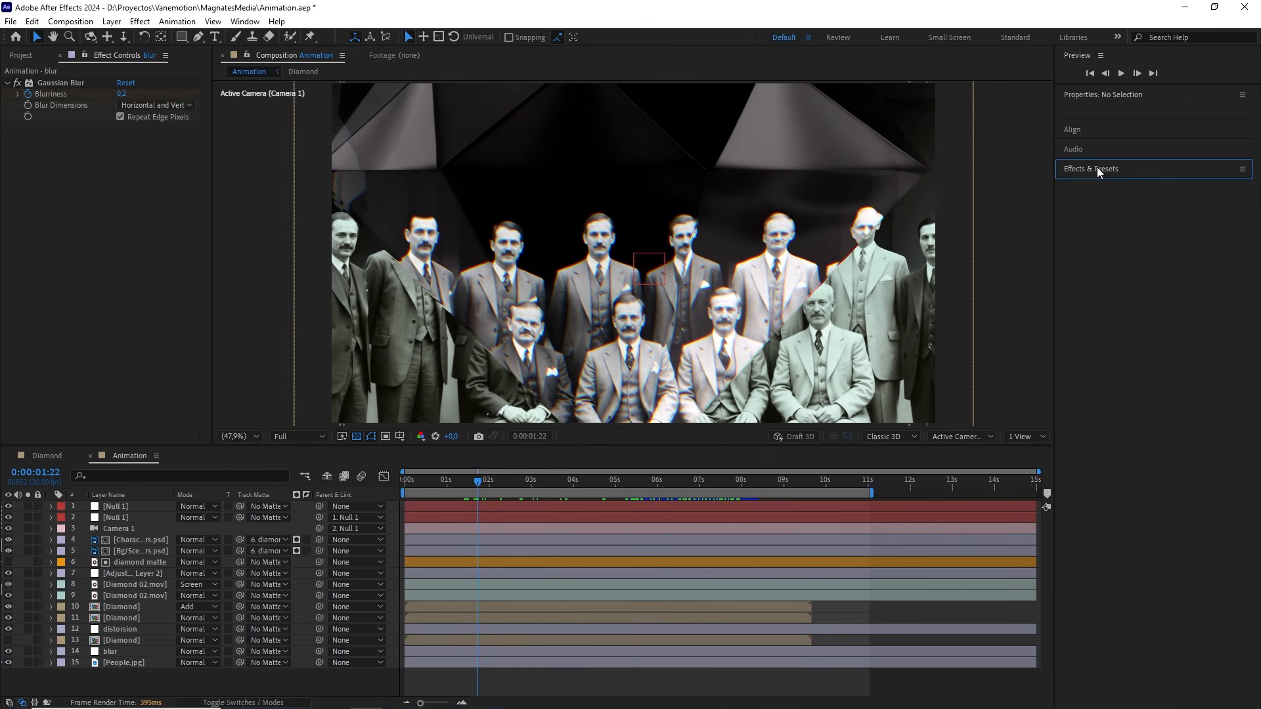
click(145, 210)
click(8, 83)
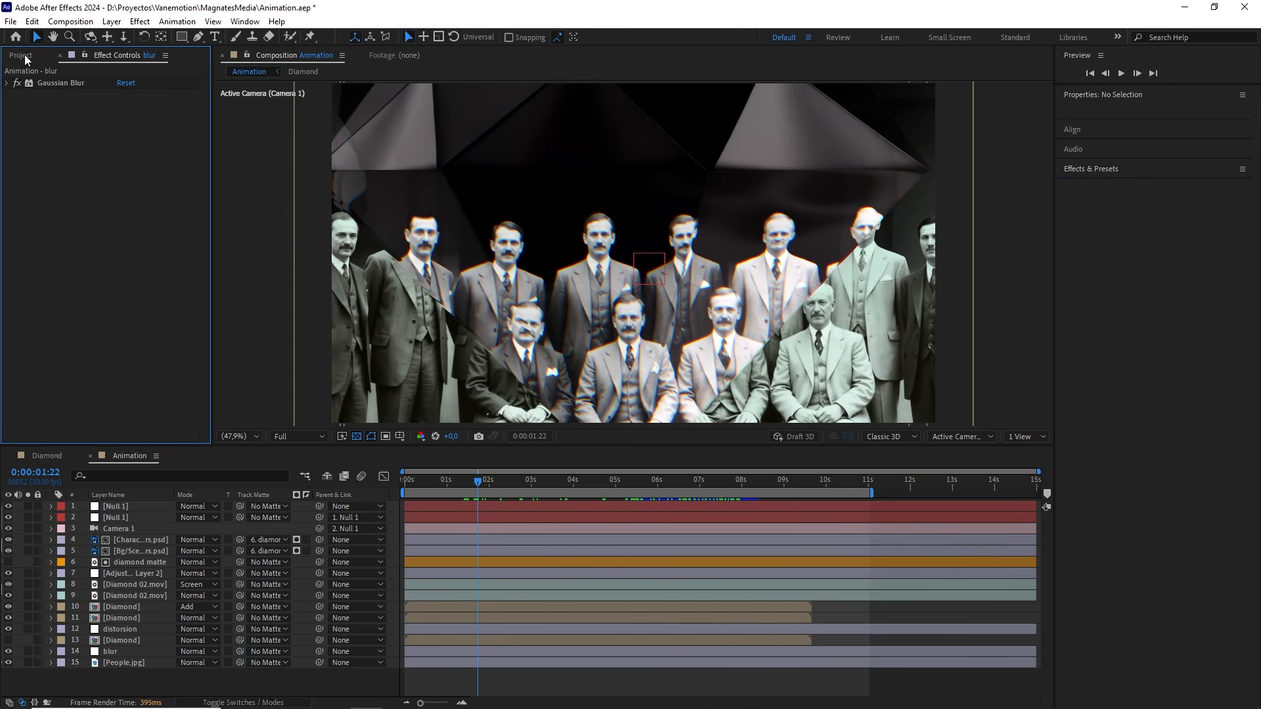
Step: Show the project items and collapse the Images, Precomposiciones and Video Files folders
click(26, 58)
click(5, 261)
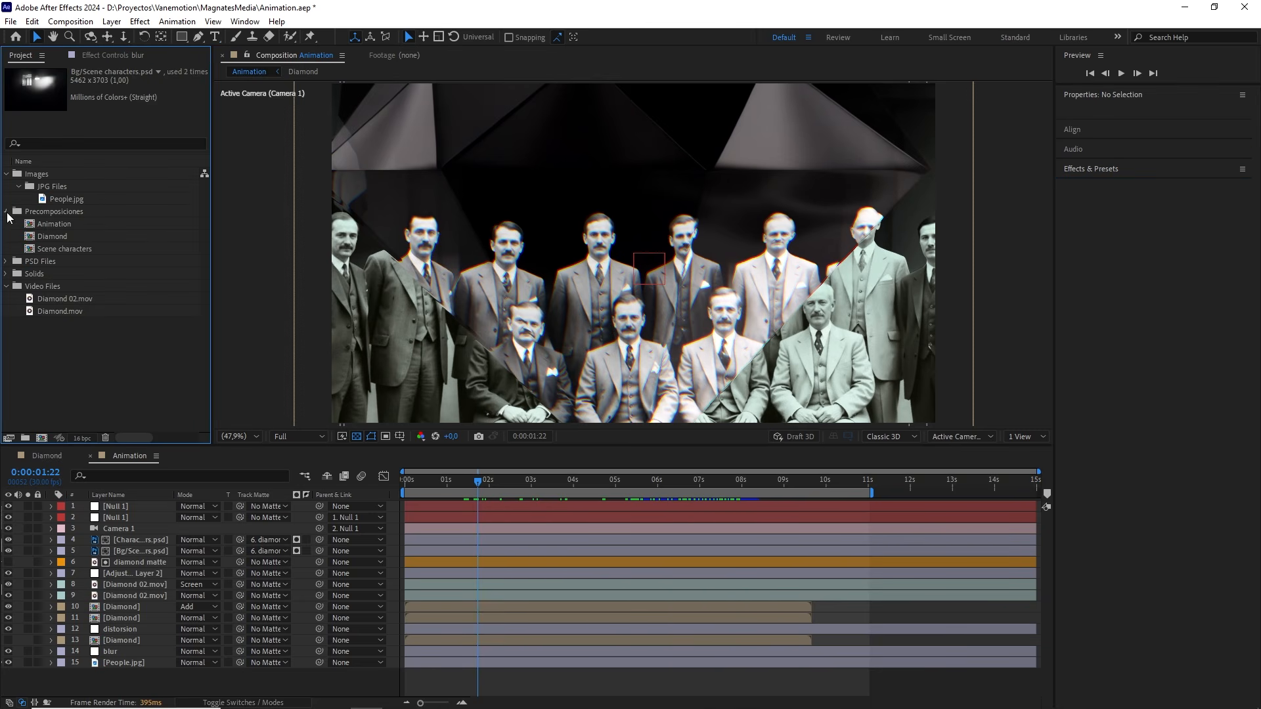
click(6, 212)
click(6, 174)
click(5, 223)
click(102, 323)
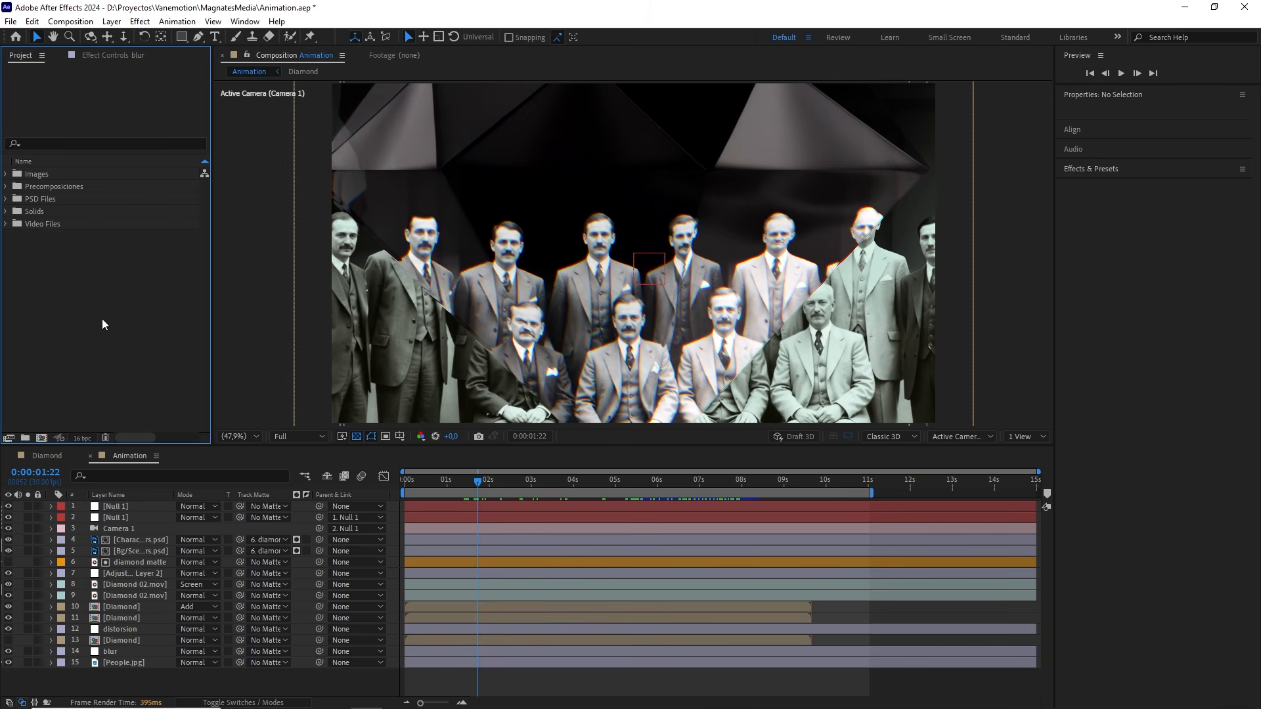
Step: Preview the Animation composition from 0:00:00:00
drag(469, 467, 397, 491)
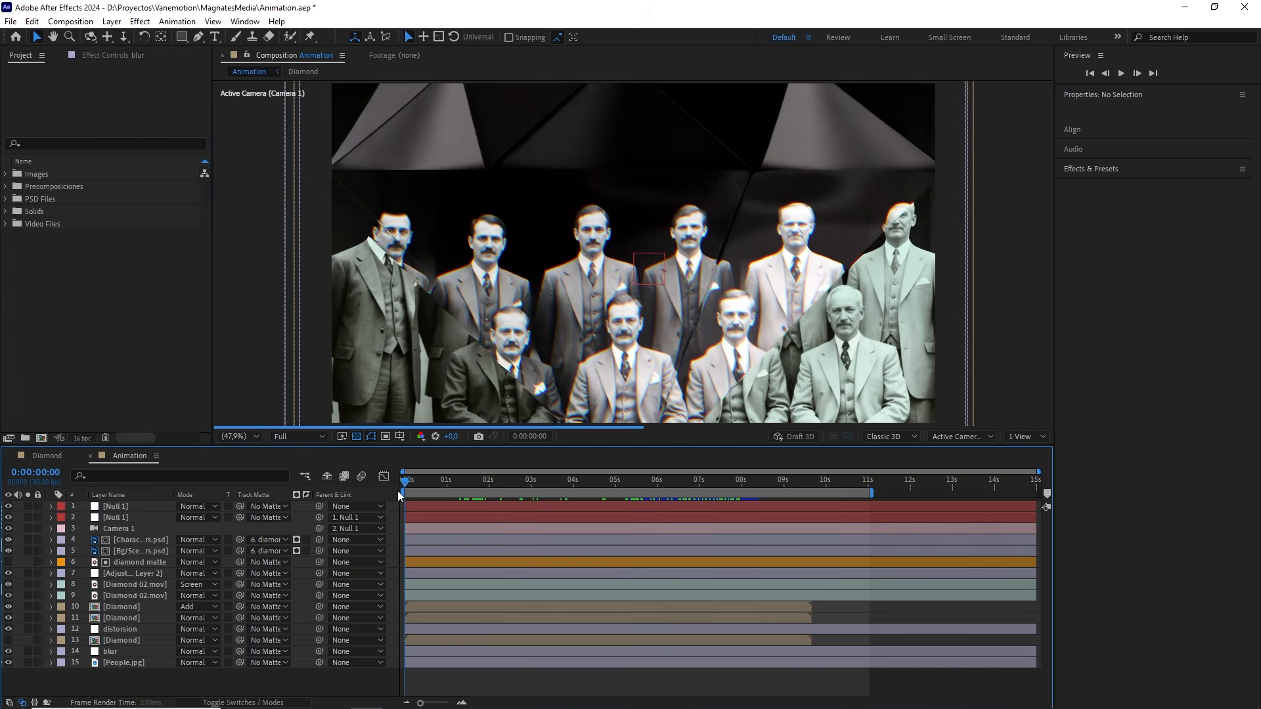
click(133, 359)
key(space)
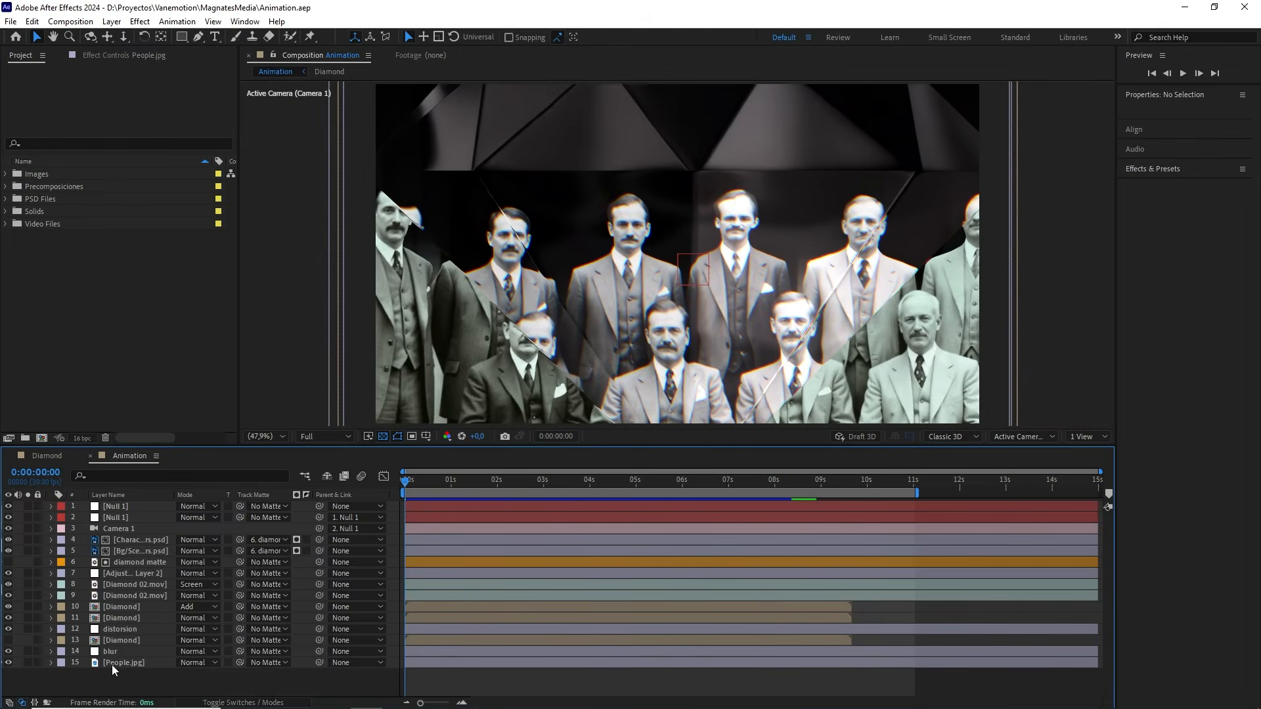
Step: Find the Tint effect and apply it to the People.jpg layer
click(113, 664)
click(1153, 282)
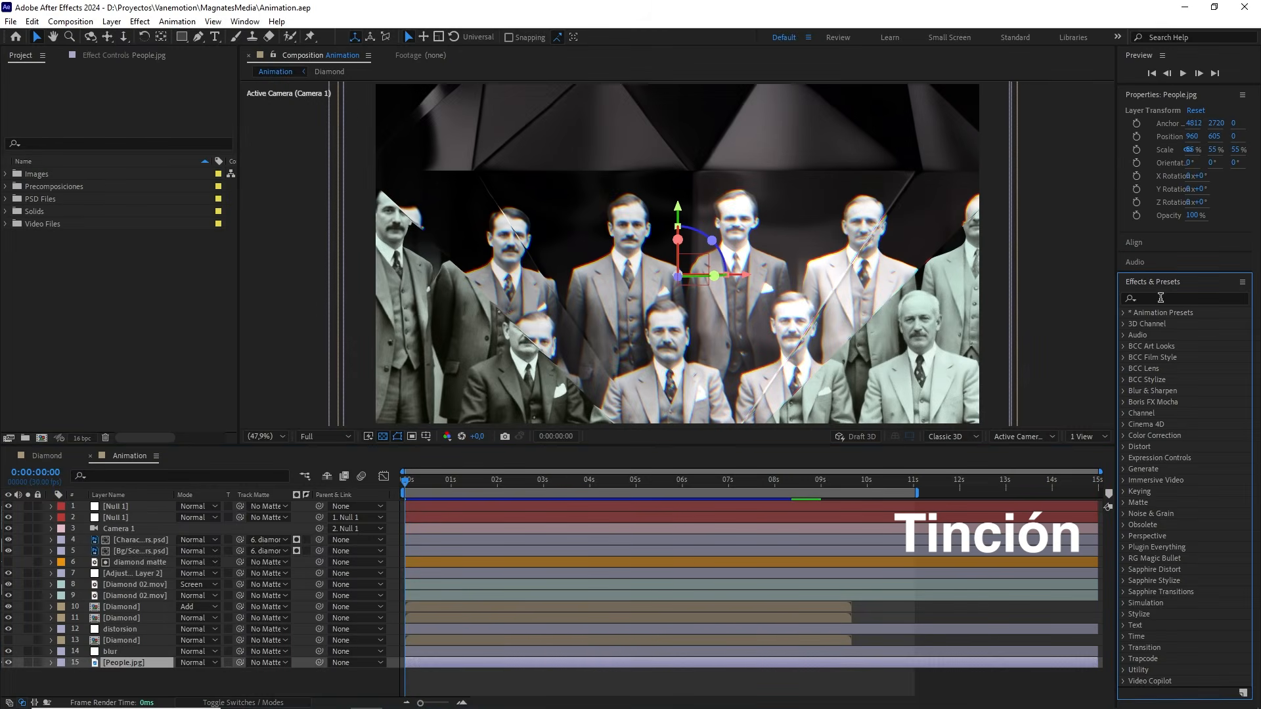
click(1161, 297)
text(tint)
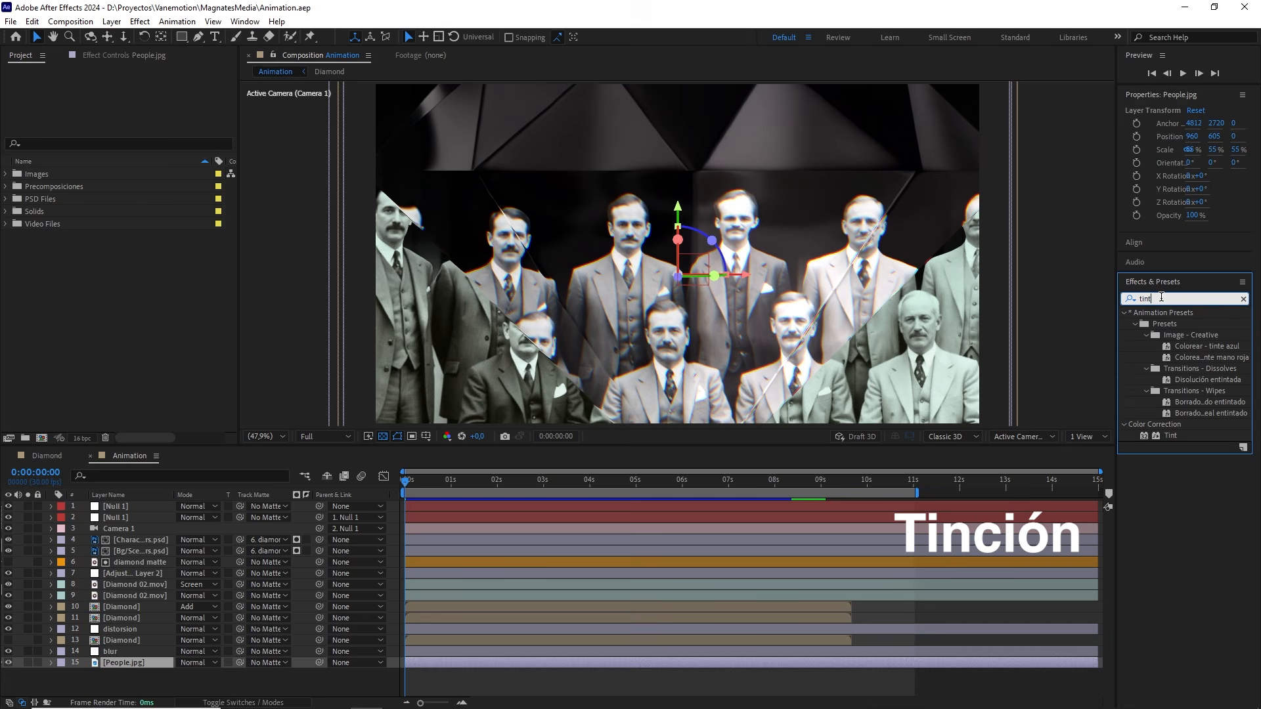
drag(1169, 436, 109, 663)
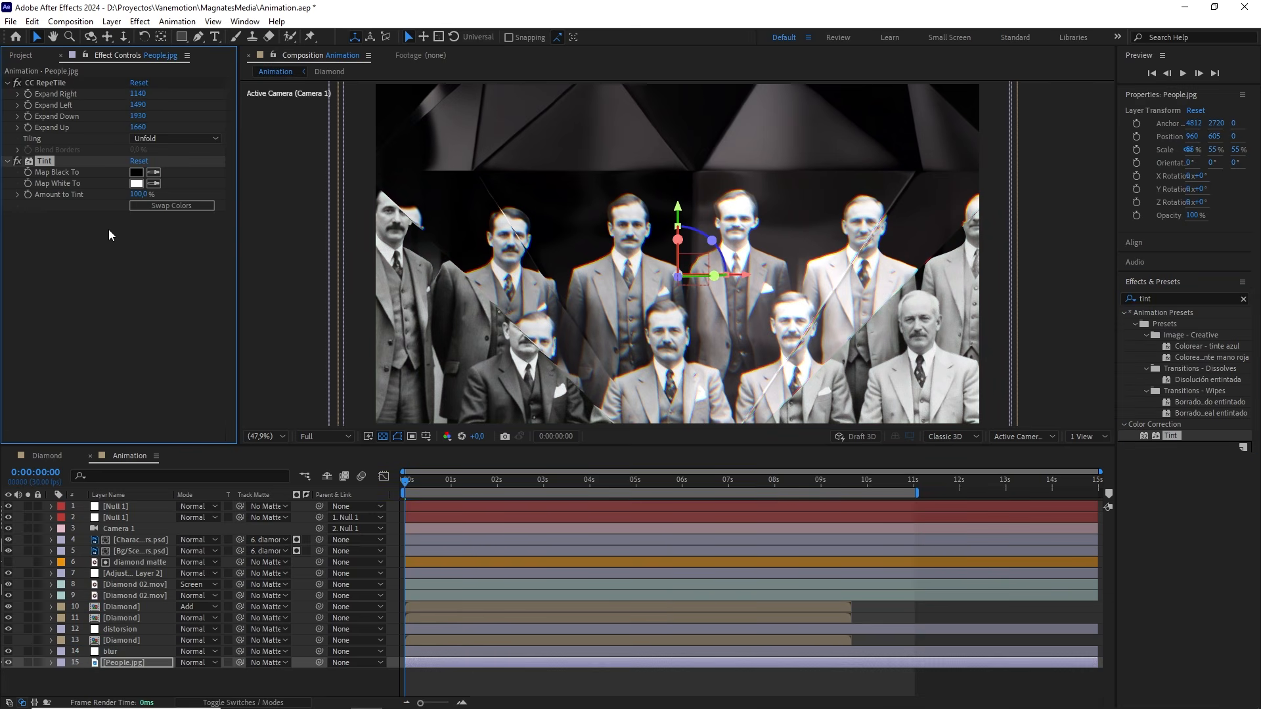
Step: Try the greys 191919 and 333333 as Tint's Map Black To colour on People.jpg, and return it to 000000
click(136, 172)
drag(224, 634, 207, 619)
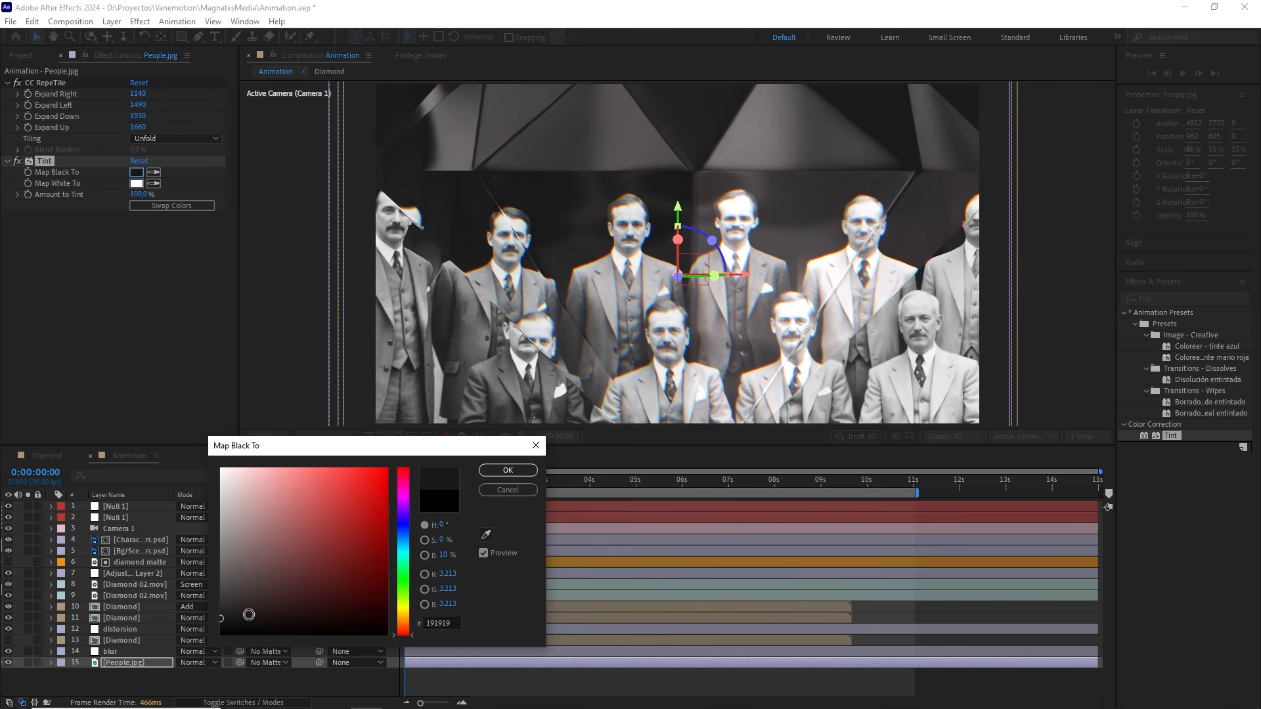
click(217, 602)
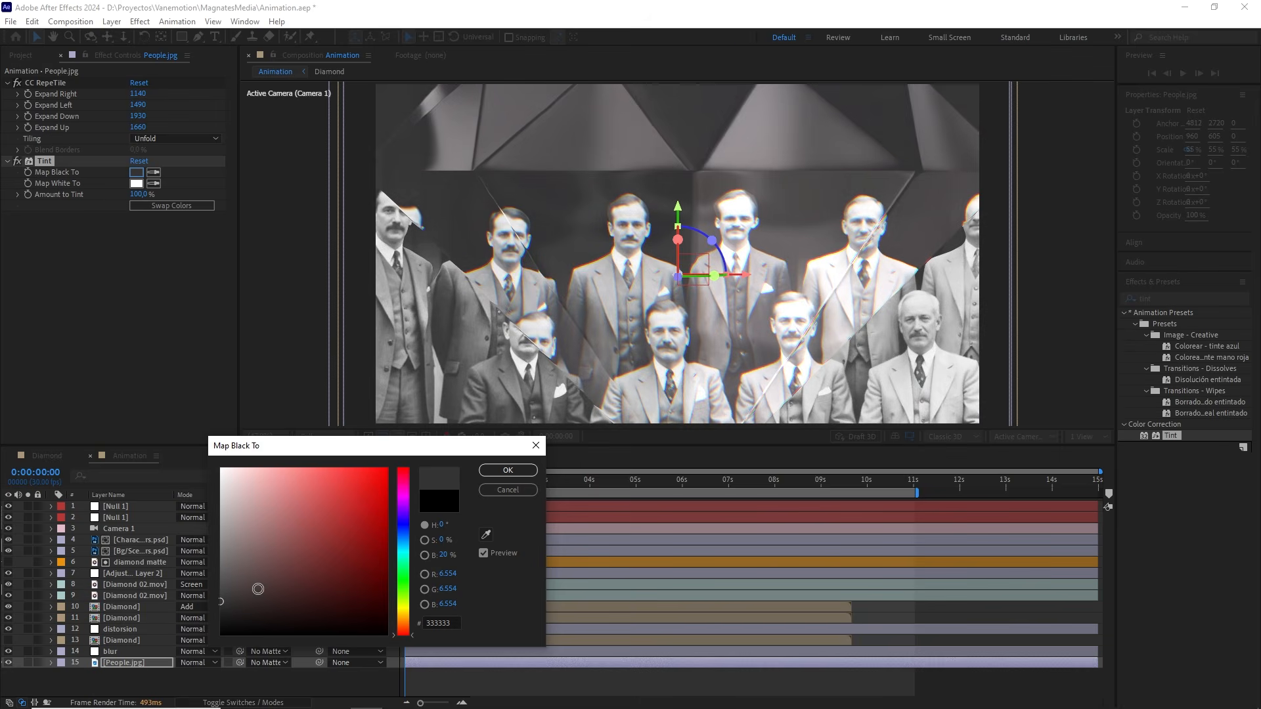
drag(258, 589, 177, 676)
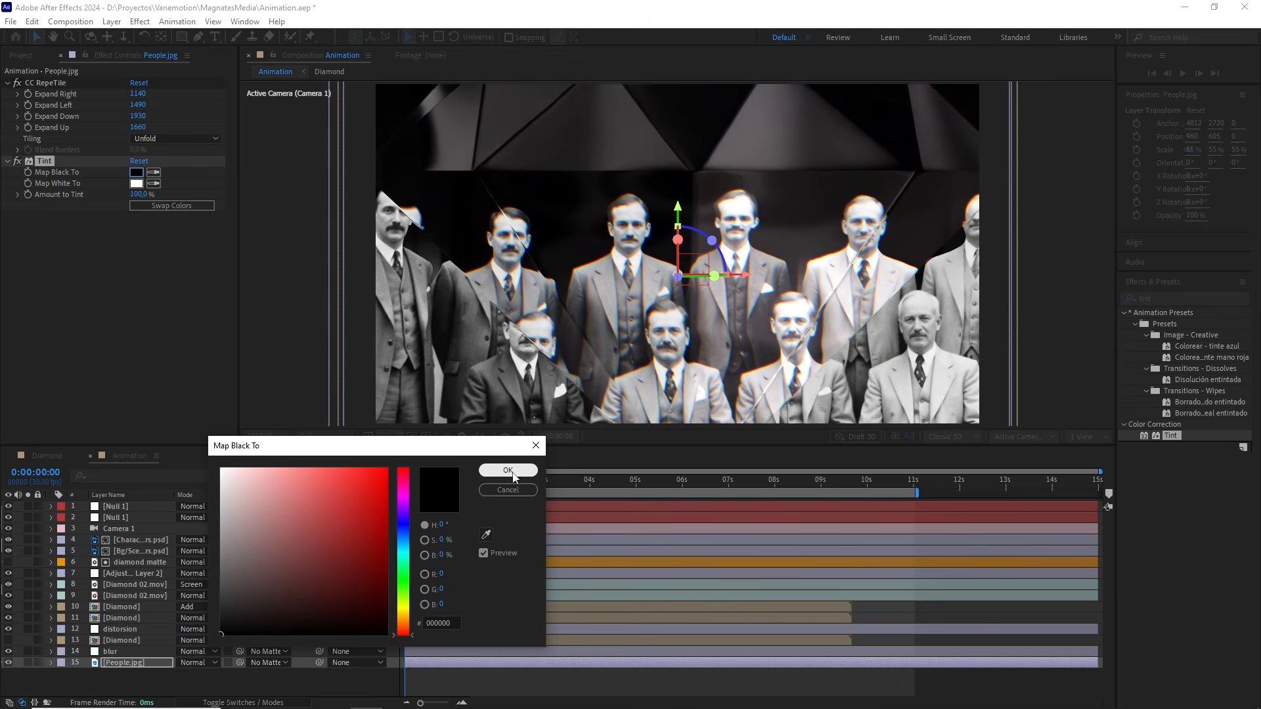
click(508, 471)
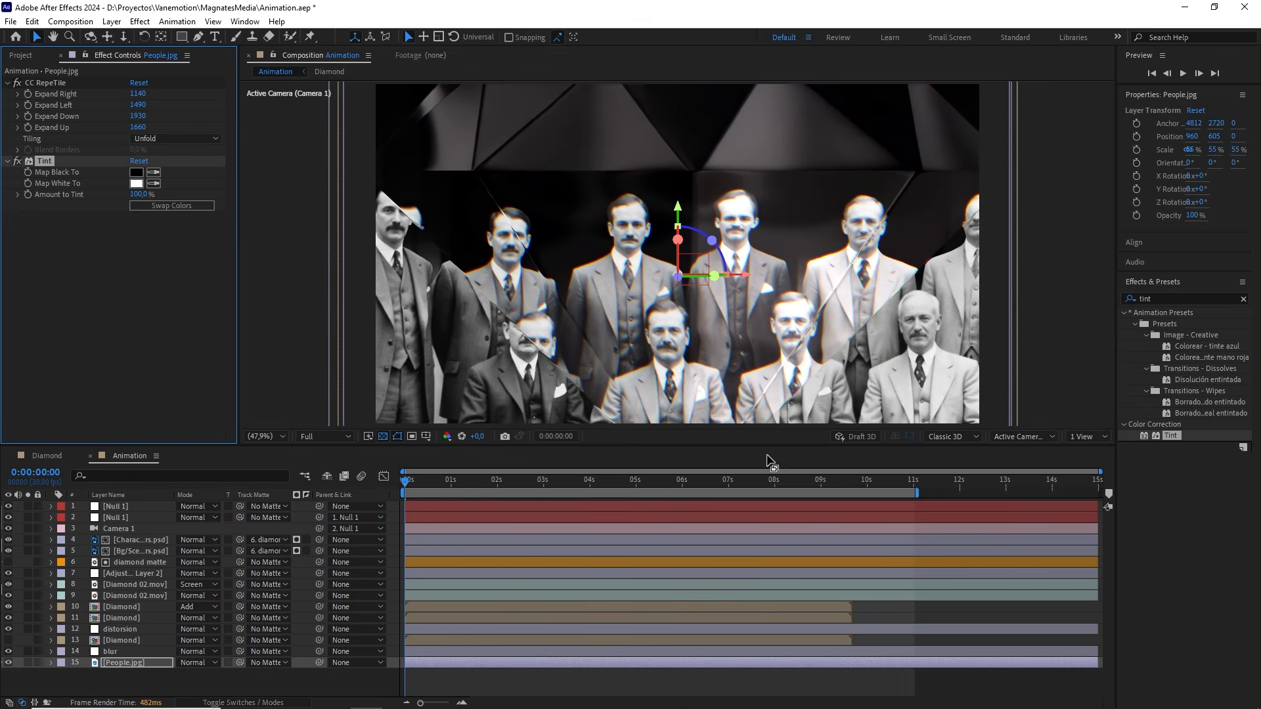
Step: Go to 0:00:08:00 and apply the Curves effect to the Characters/Scene characters.psd layer
click(779, 491)
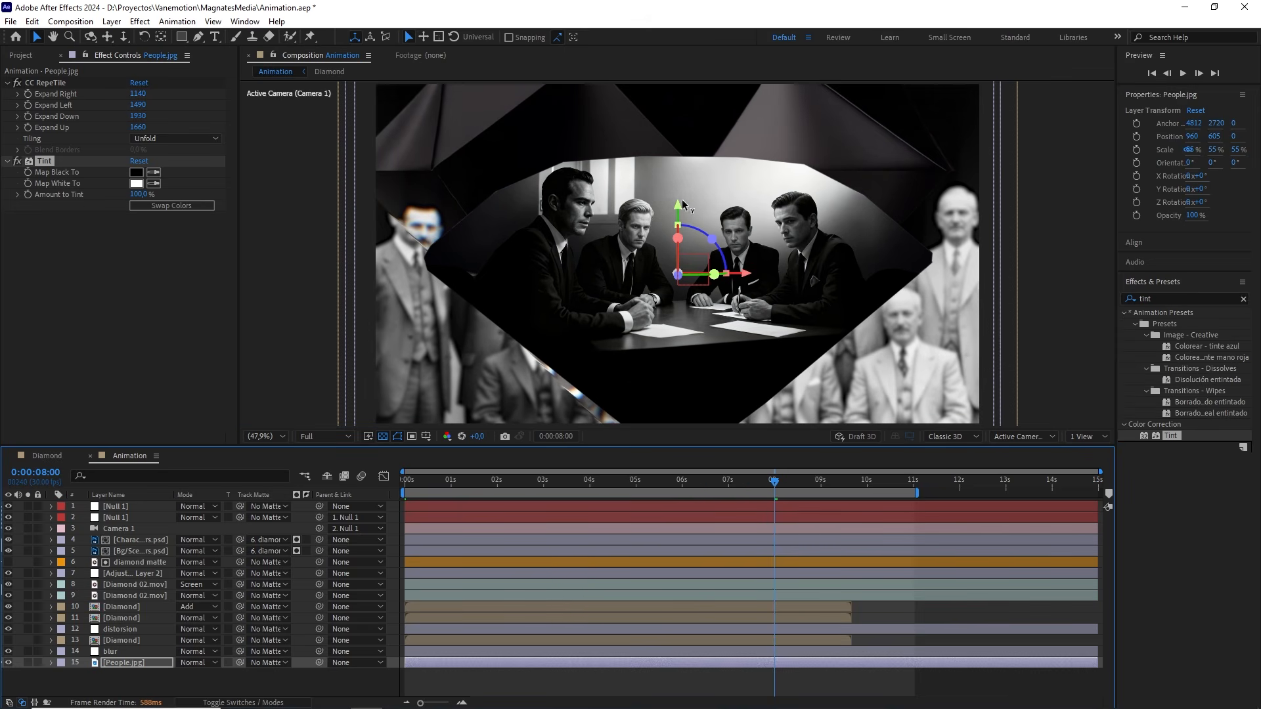
click(156, 540)
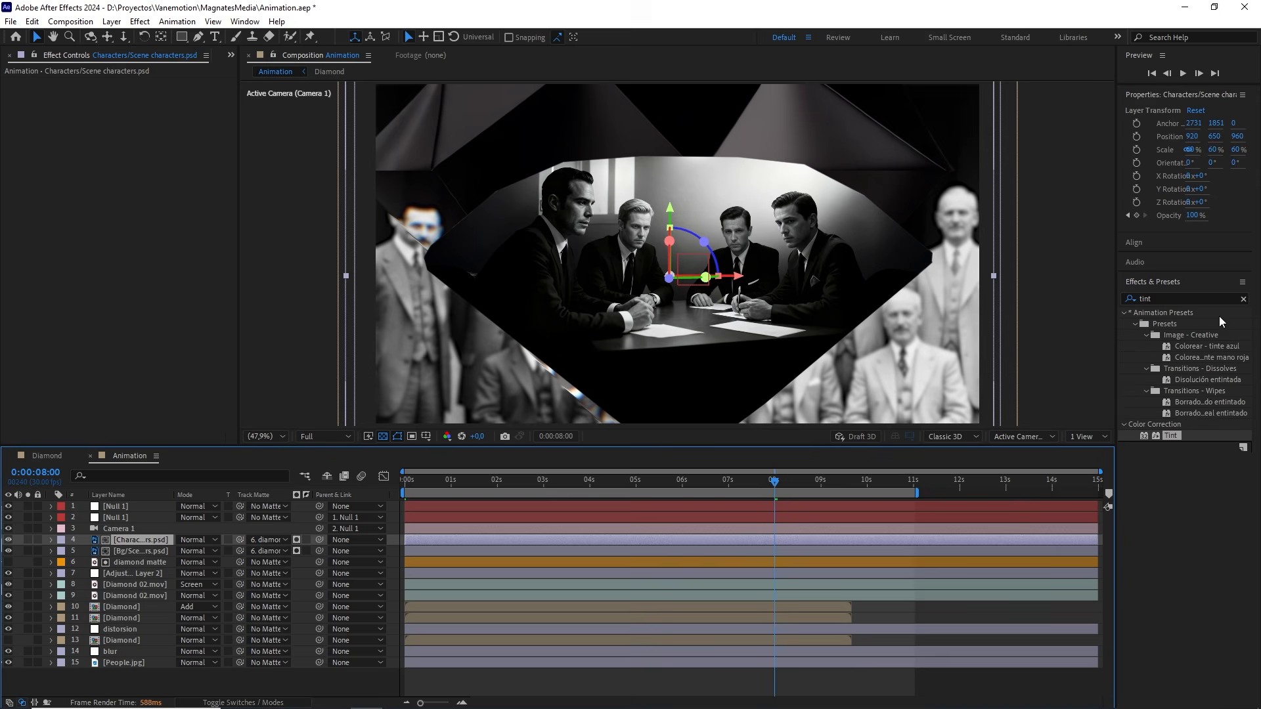
double_click(1198, 298)
text(curv)
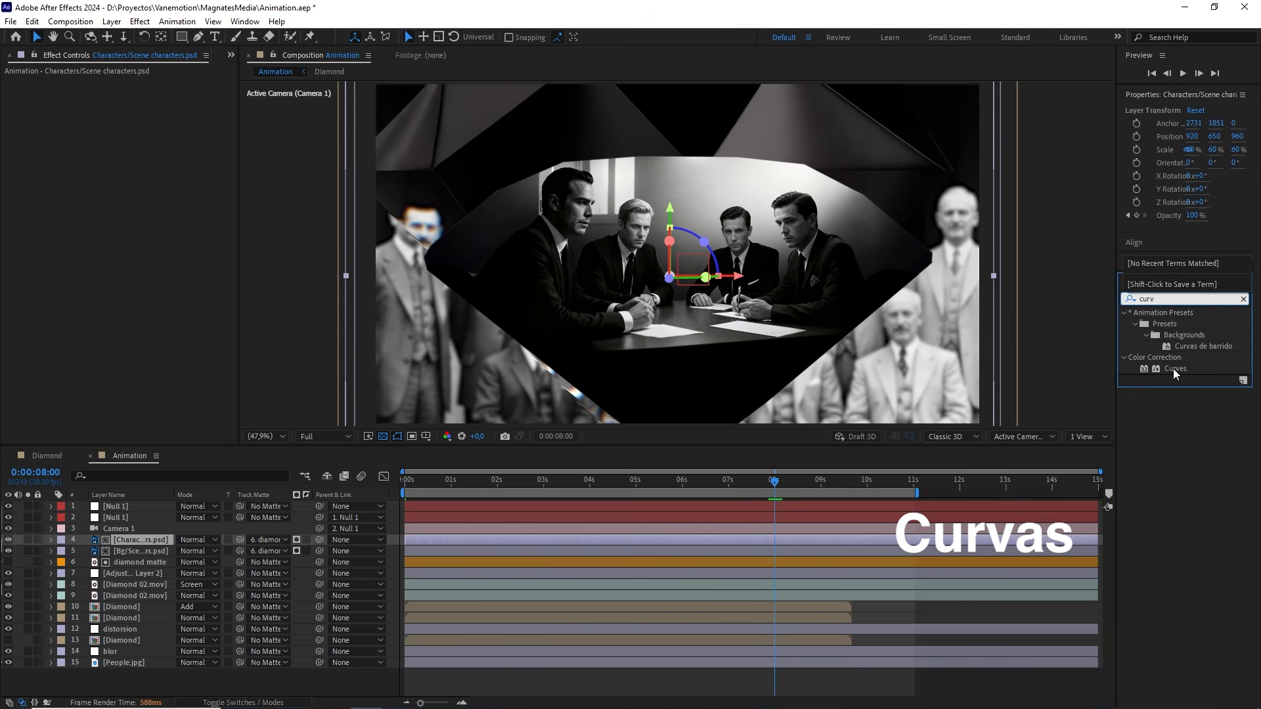
drag(1173, 368, 161, 544)
Step: Steepen the characters layer's RGB curve by moving its white and black points slightly inward, and compare the image with Curves off and on
scroll(672, 266, up, 3)
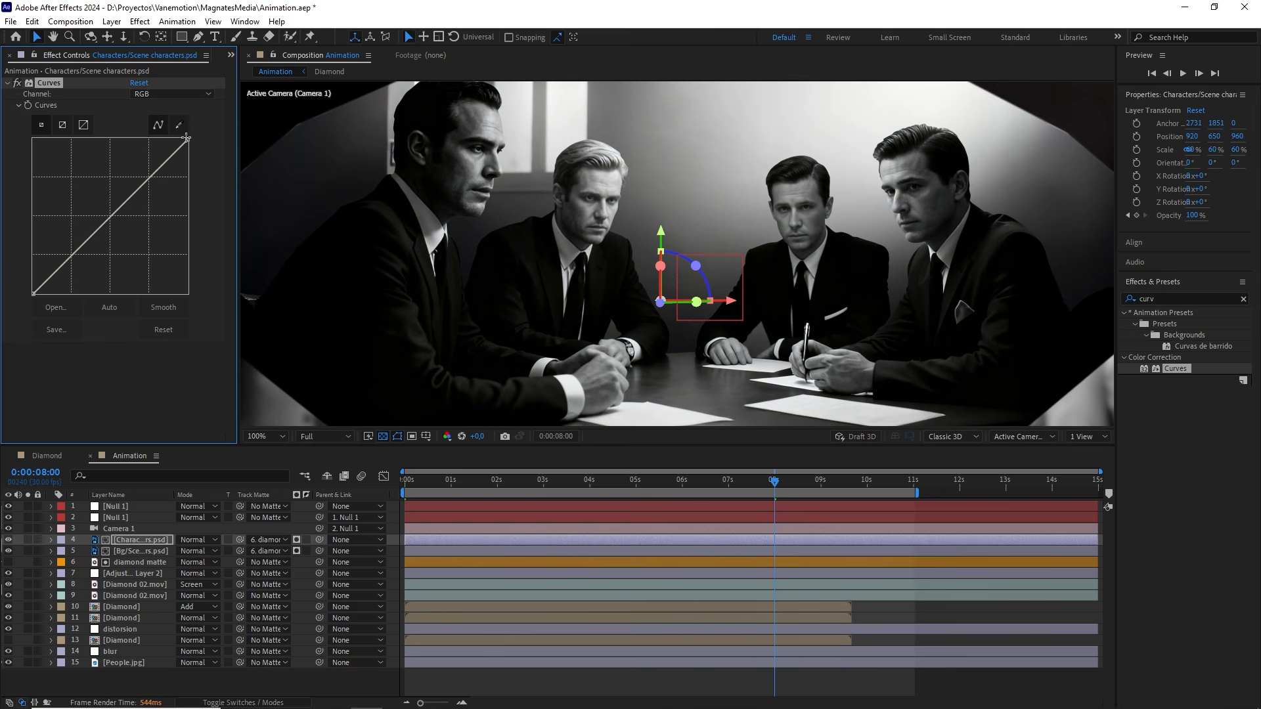
drag(187, 140, 181, 140)
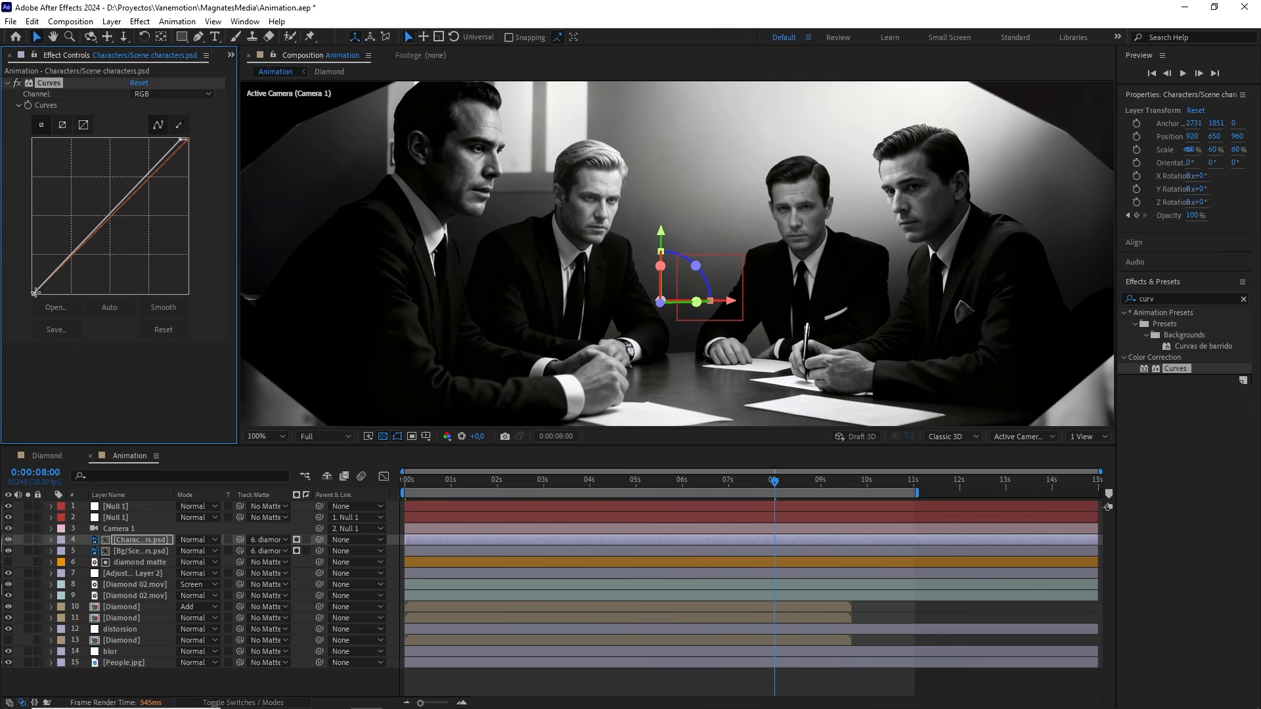
drag(35, 292, 39, 297)
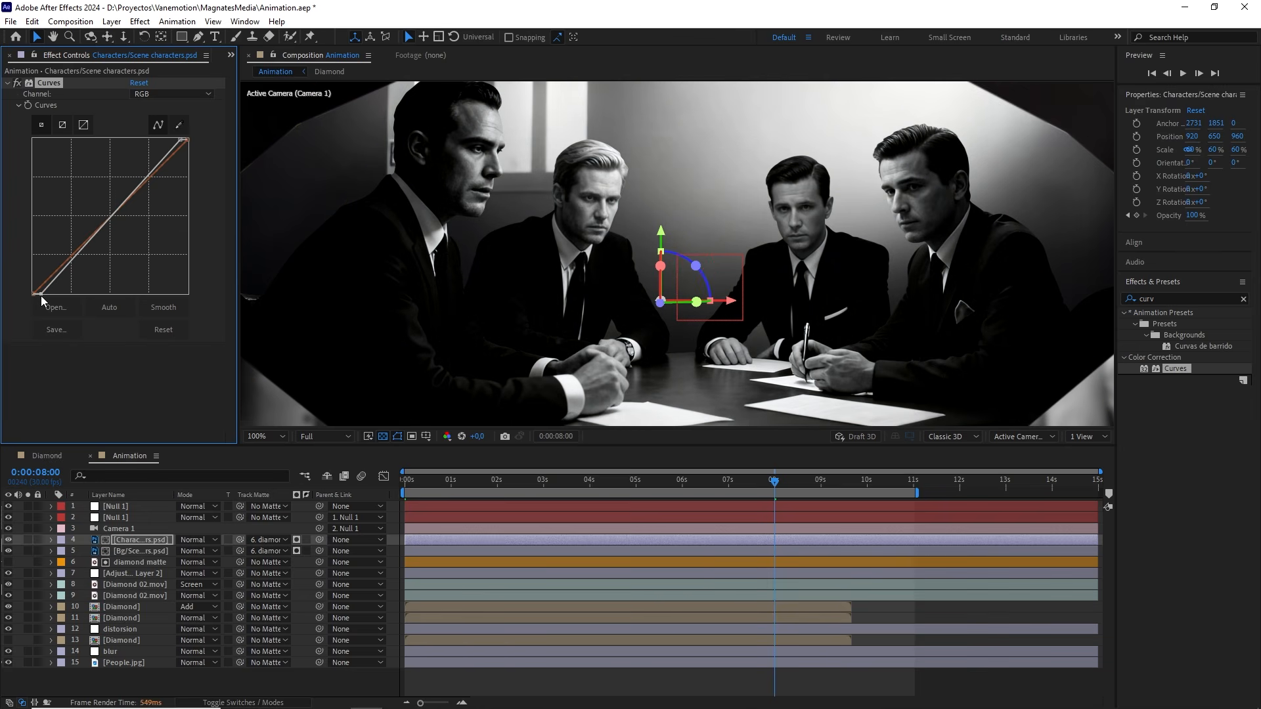
click(17, 83)
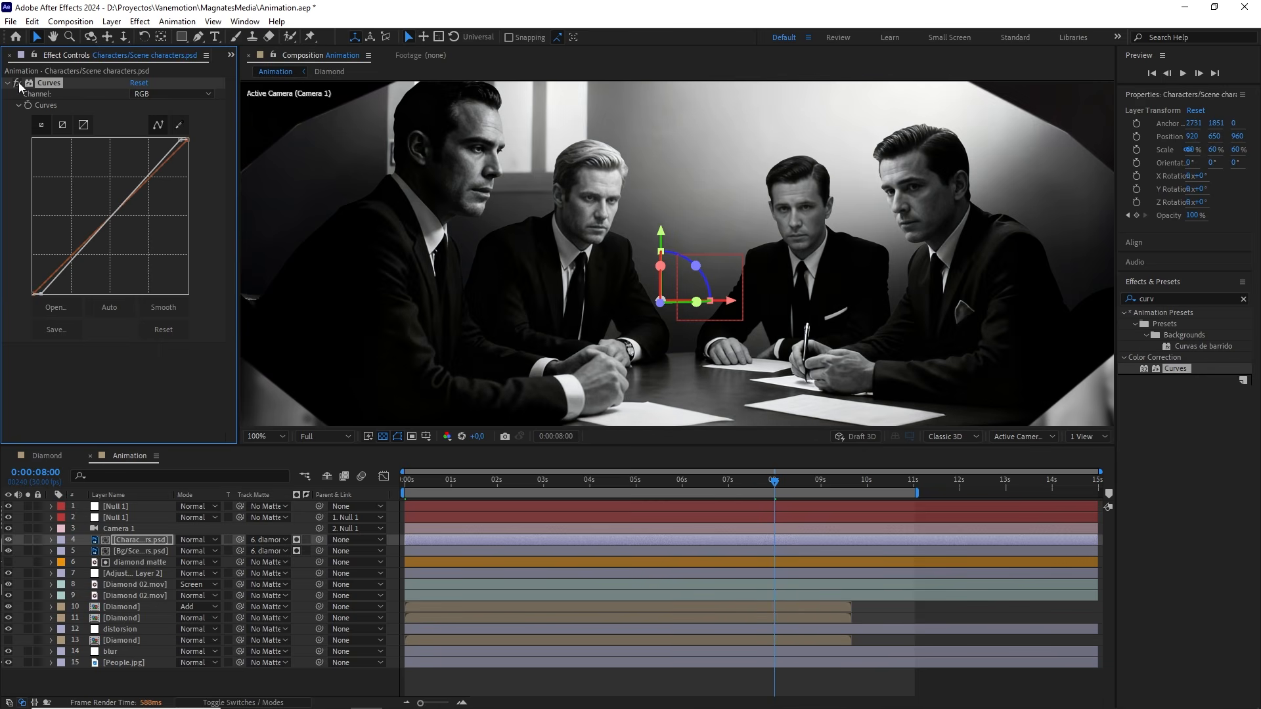
click(19, 82)
click(19, 82)
scroll(624, 167, down, 2)
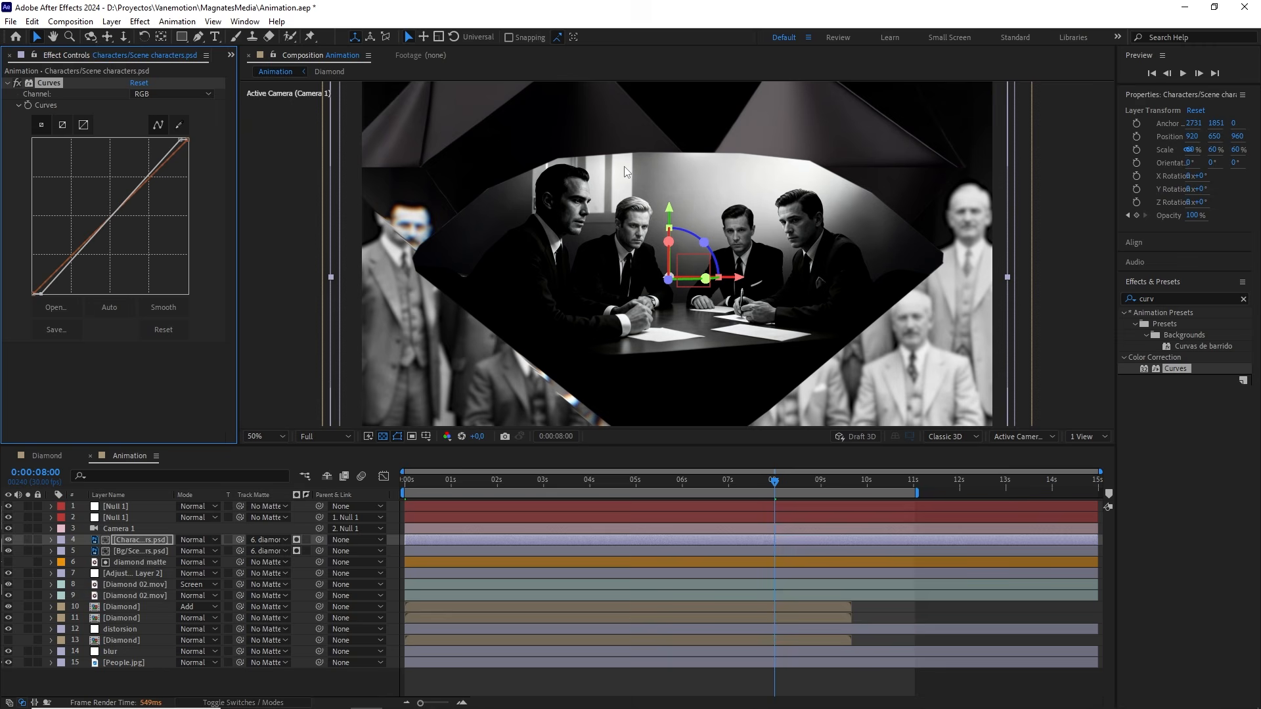
Step: Find the Tritone effect and apply it to the Characters/Scene characters.psd layer
click(1181, 298)
text(trit)
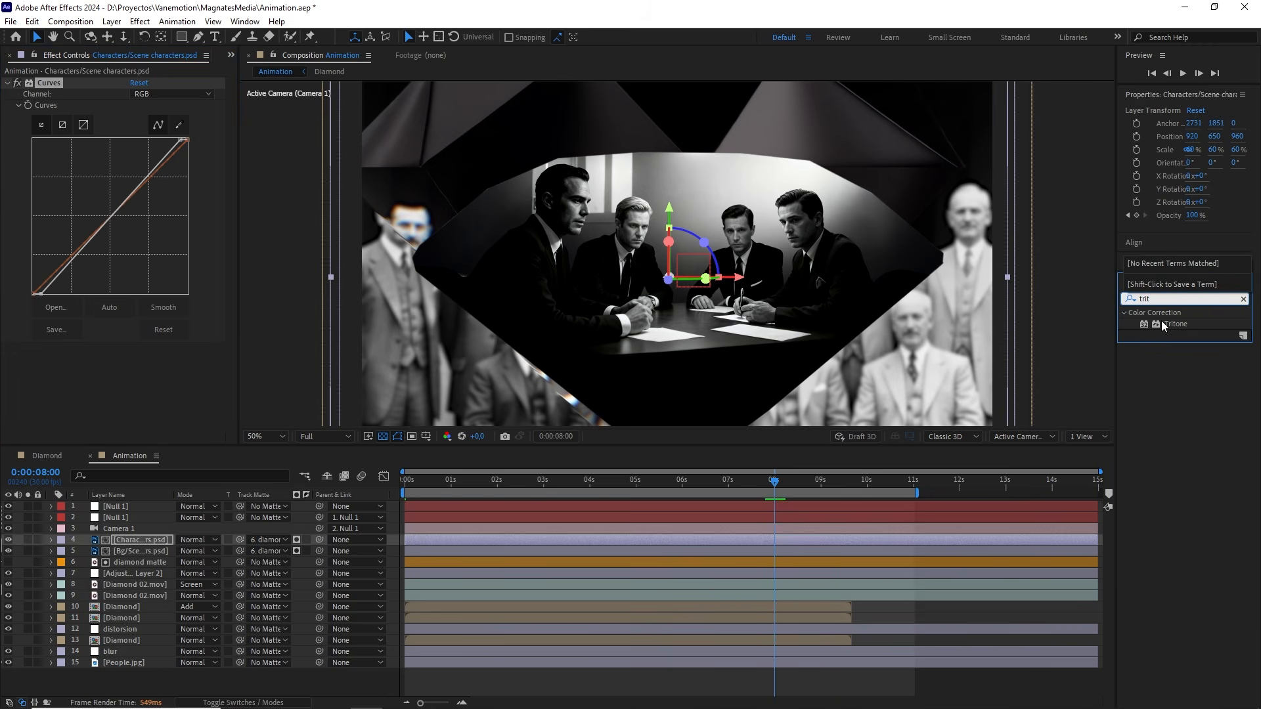
drag(1161, 320, 127, 547)
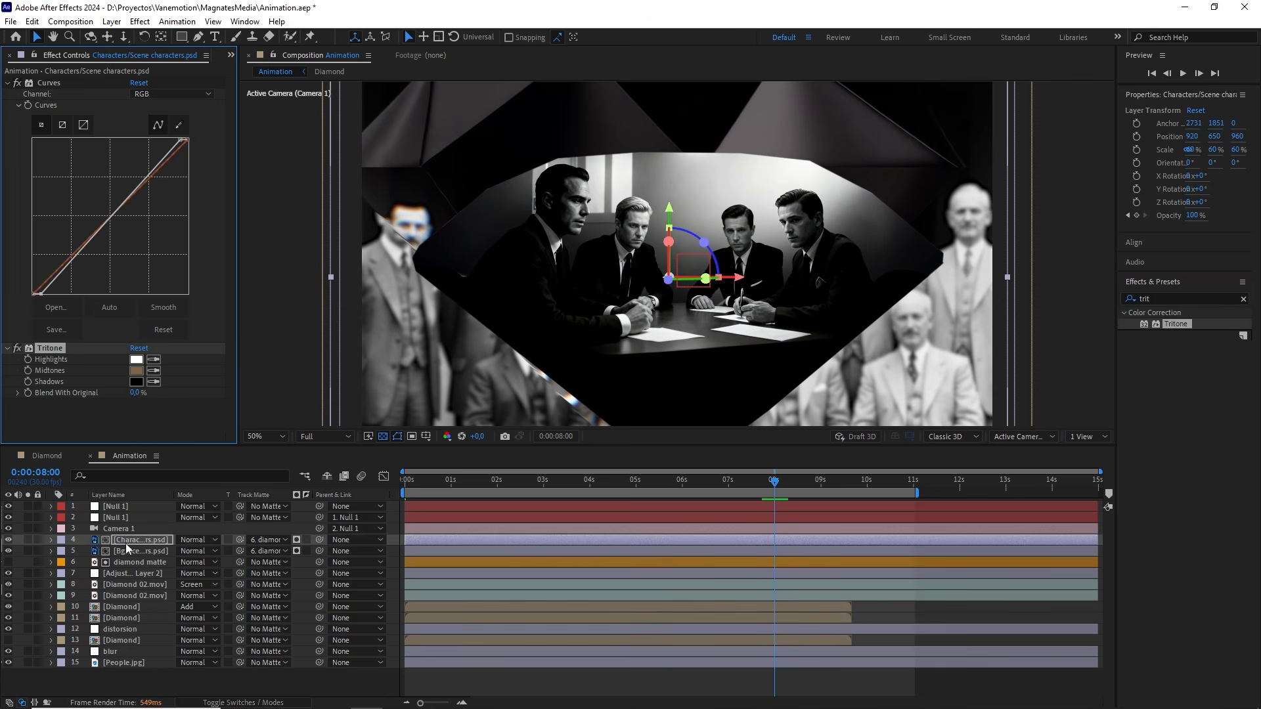
Step: Set Tritone's Midtones colour on the characters layer to 92867A and check the result up close
click(137, 370)
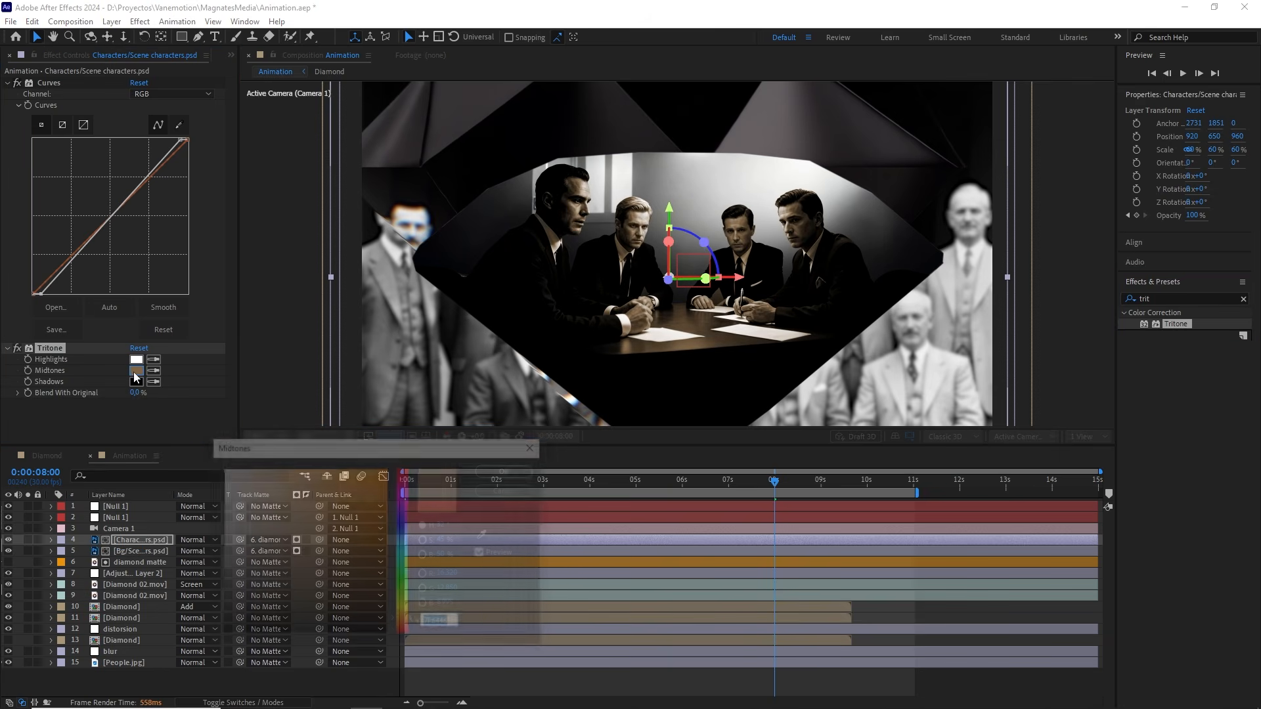
drag(449, 540, 428, 543)
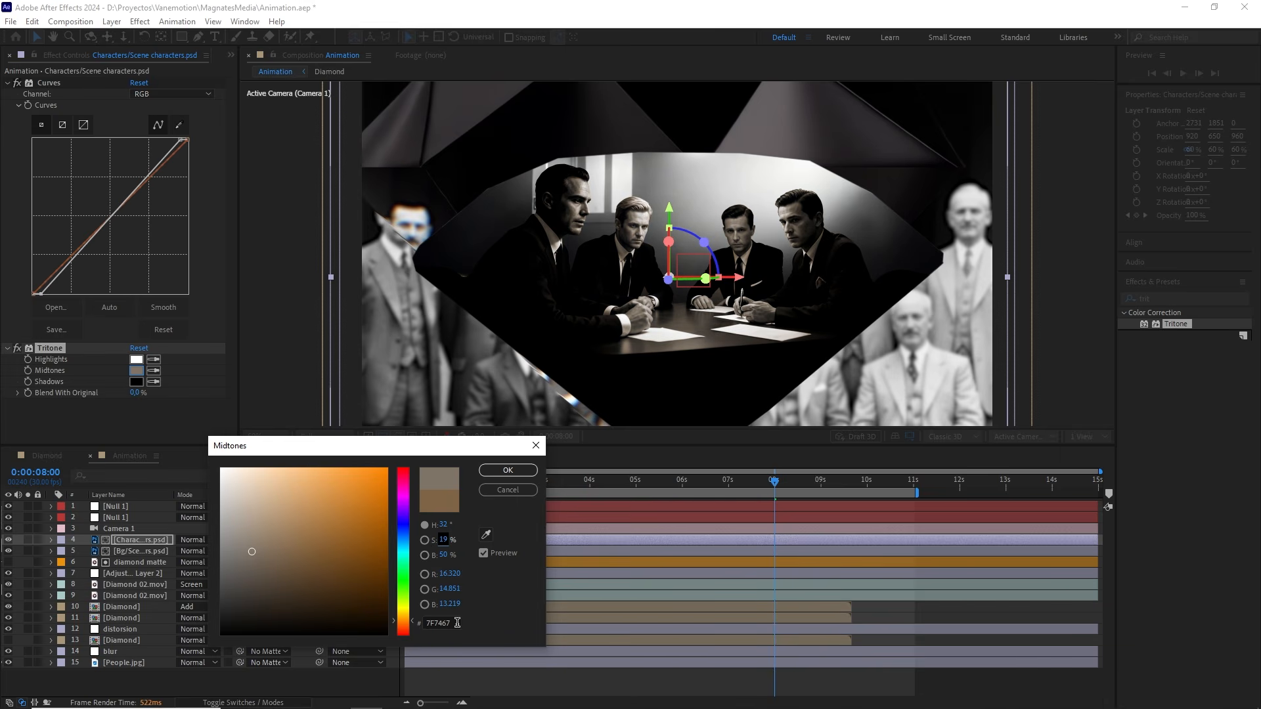
drag(458, 624, 399, 628)
text(92867A)
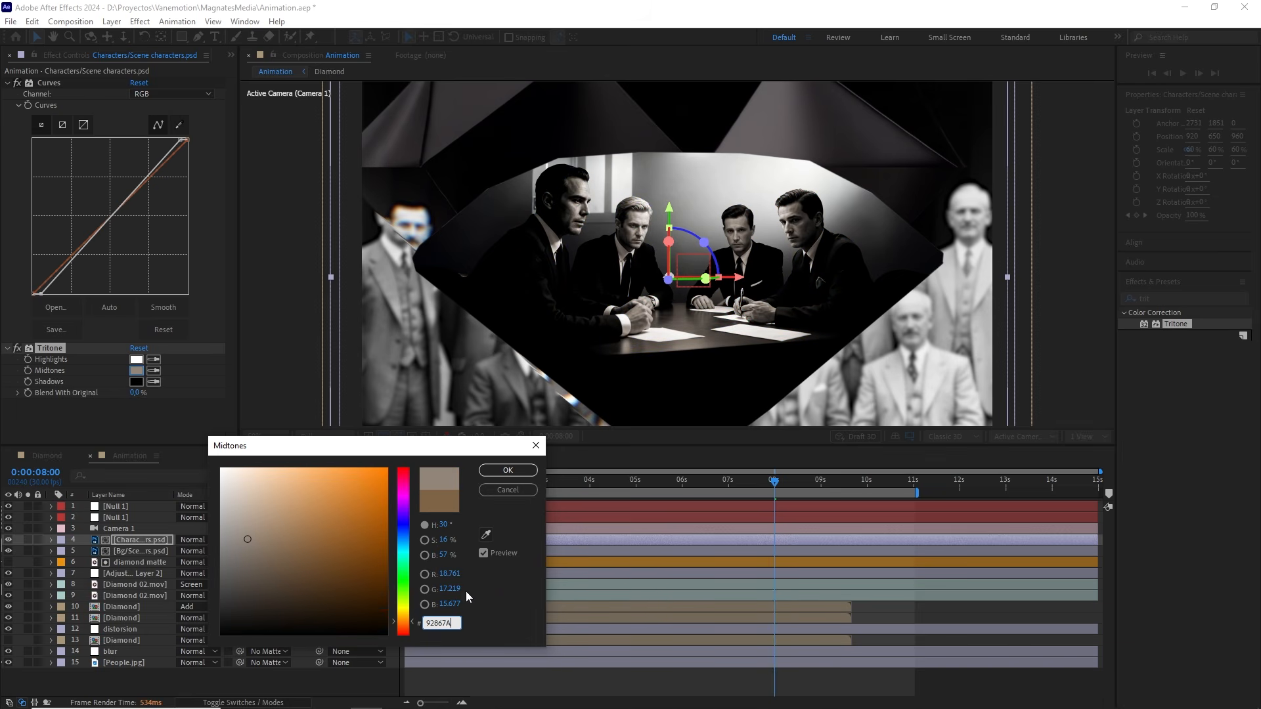
click(509, 471)
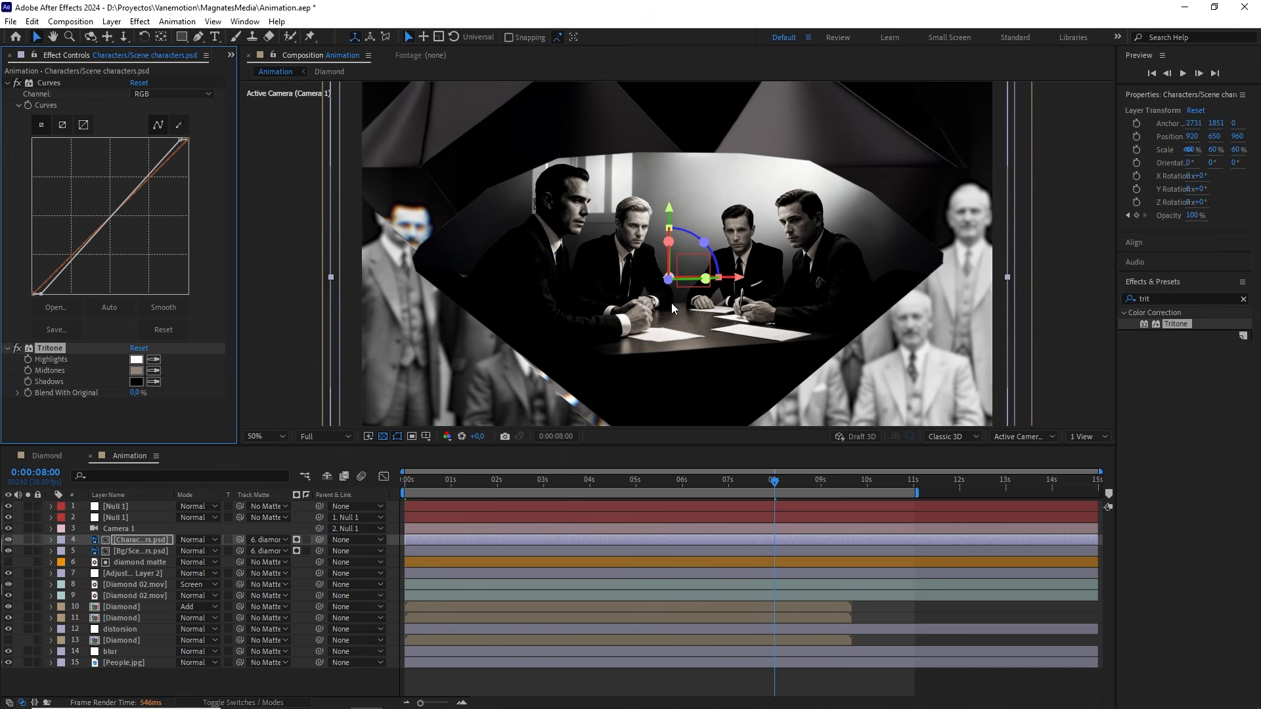
scroll(677, 300, up, 2)
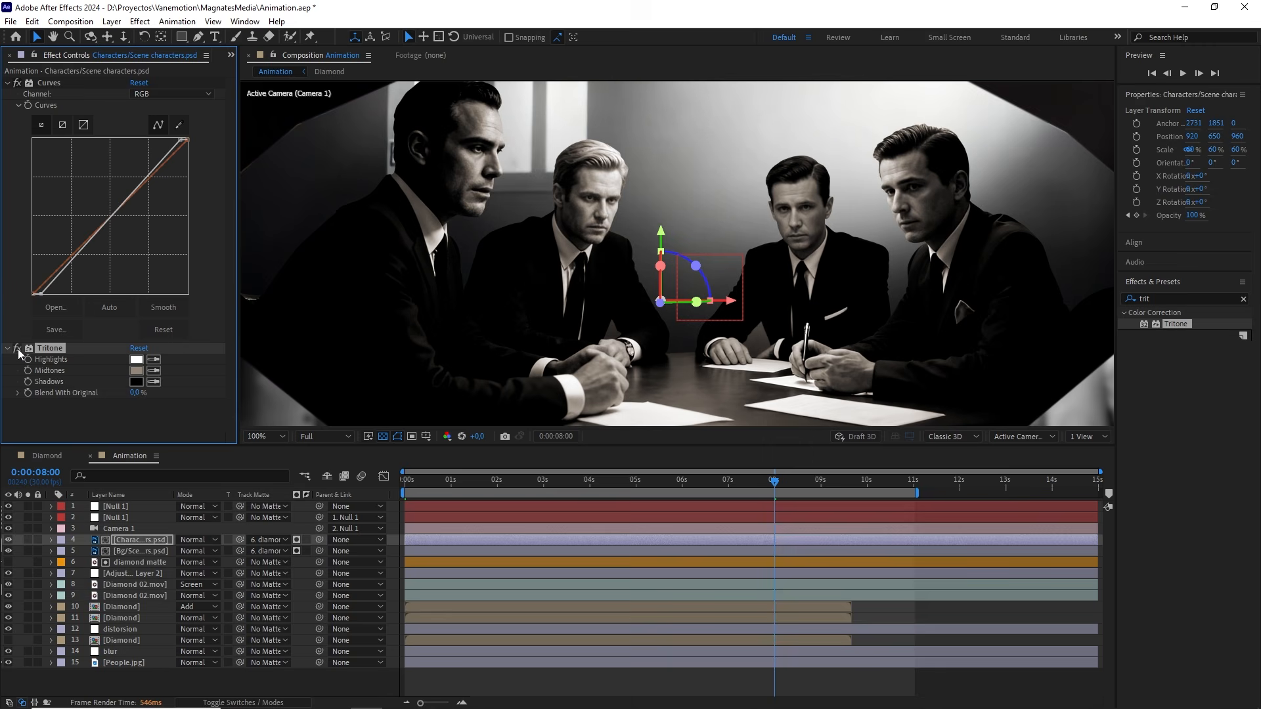
Step: Copy the Tritone effect from the characters layer onto the Bg/Scene characters.psd layer
key(ctrl+c)
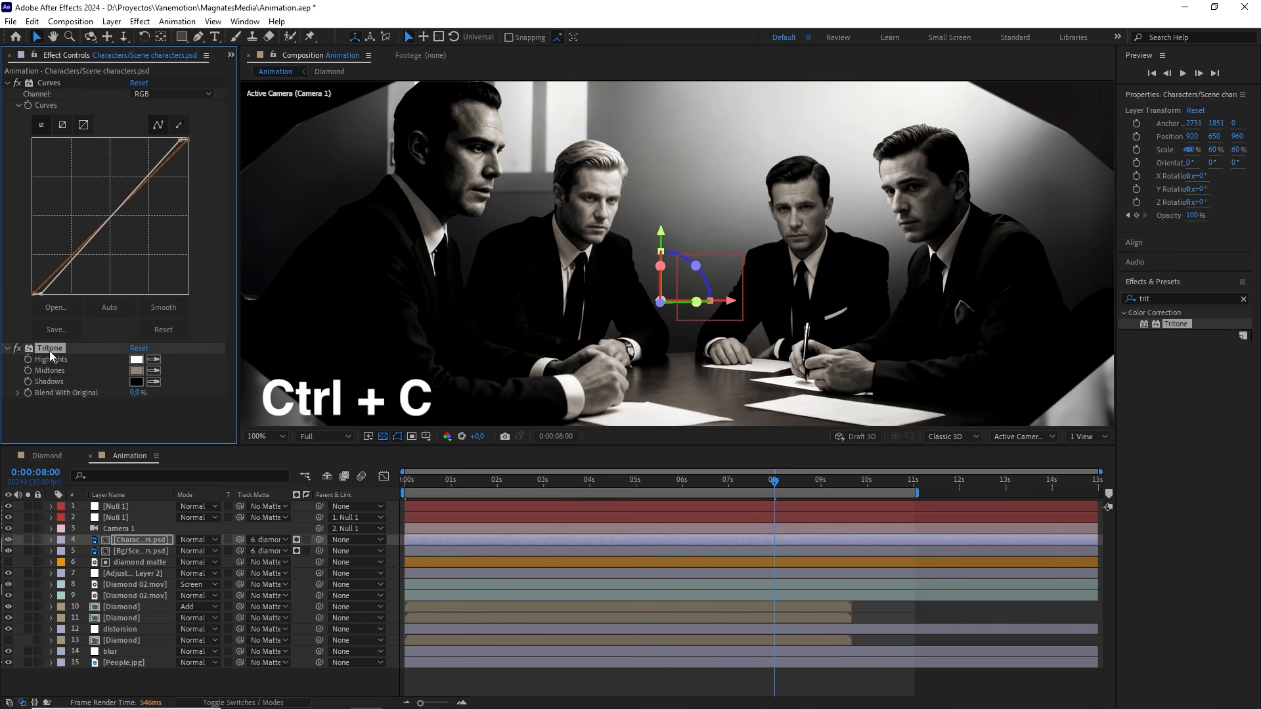
click(144, 551)
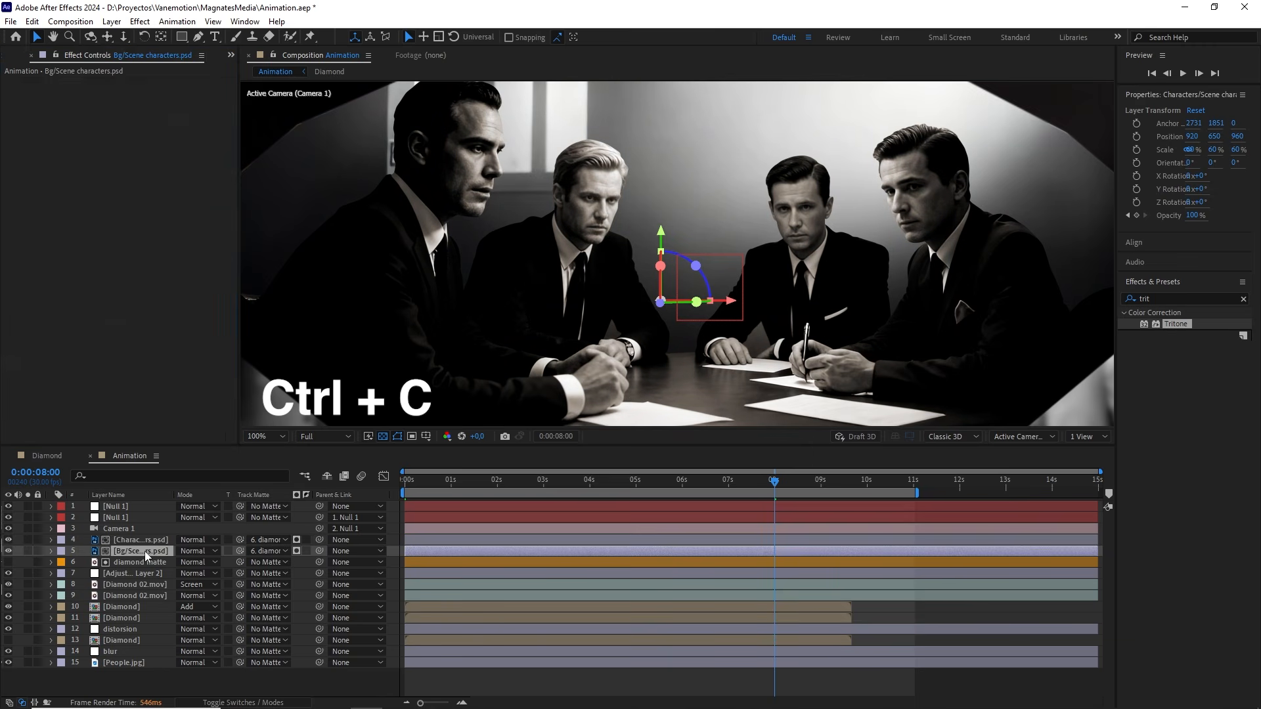
key(ctrl+v)
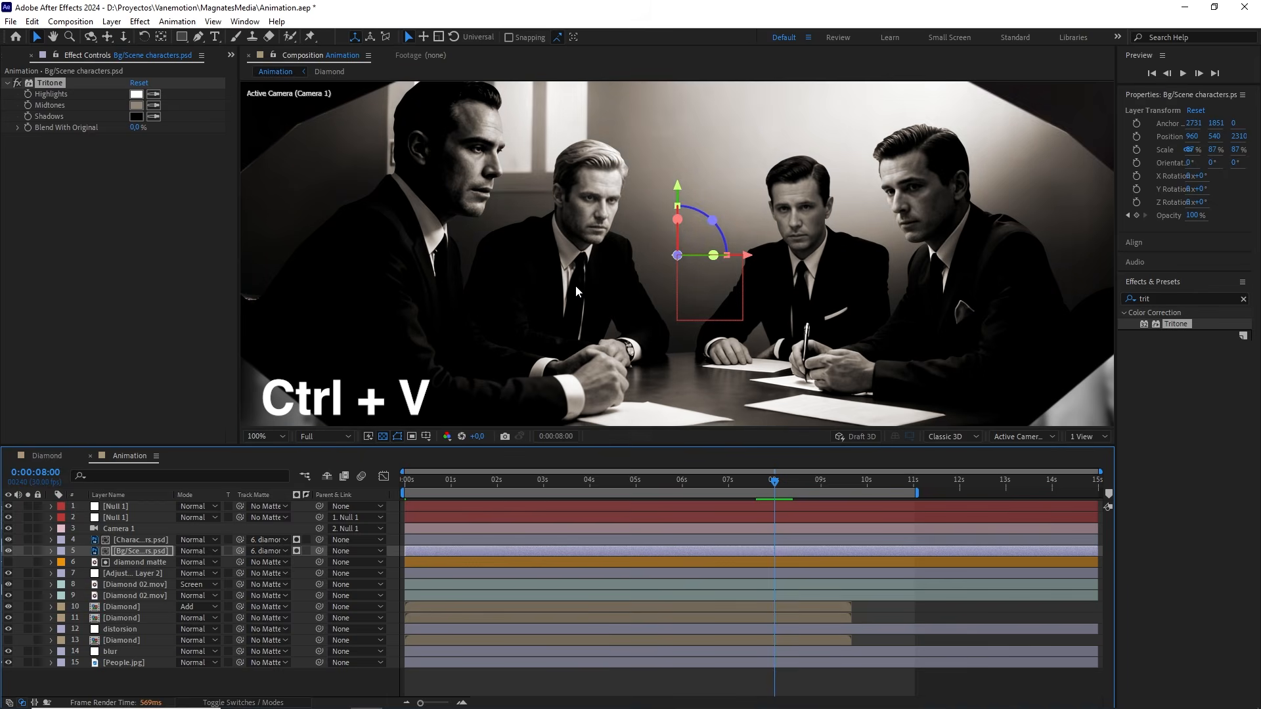
scroll(576, 285, down, 2)
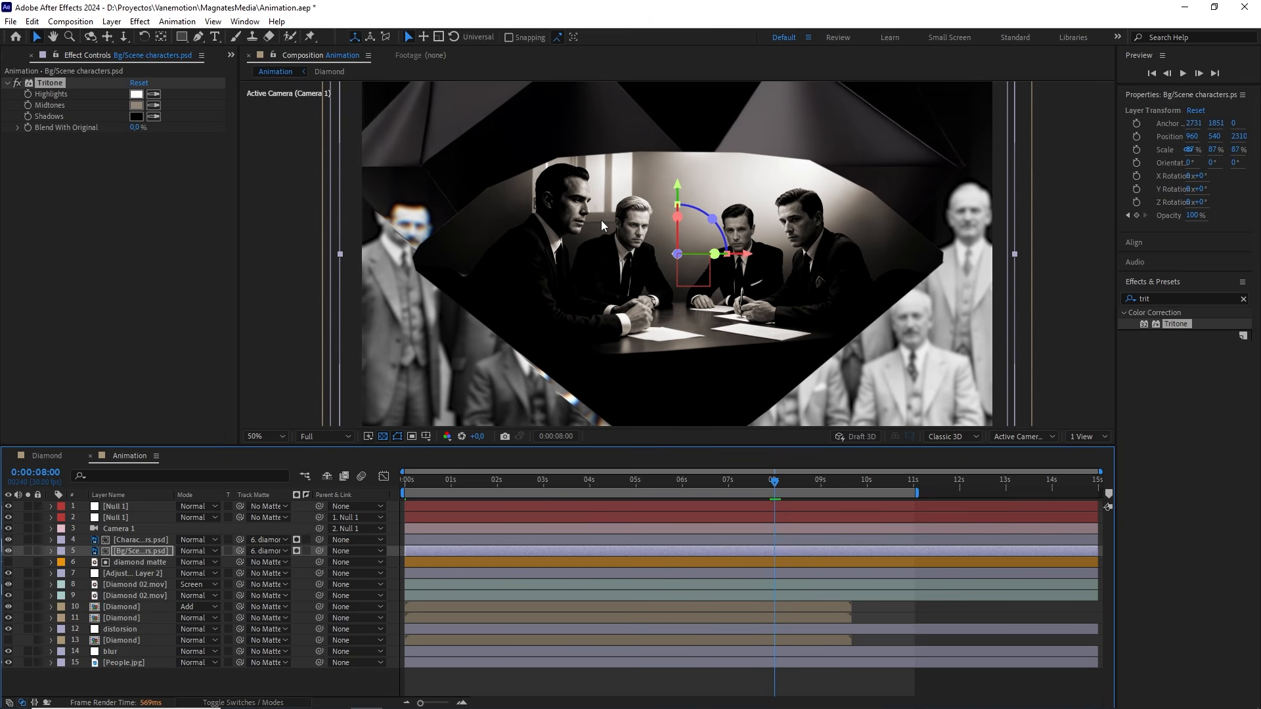
Step: Add a new adjustment layer above all the others and rename it Looks
click(262, 678)
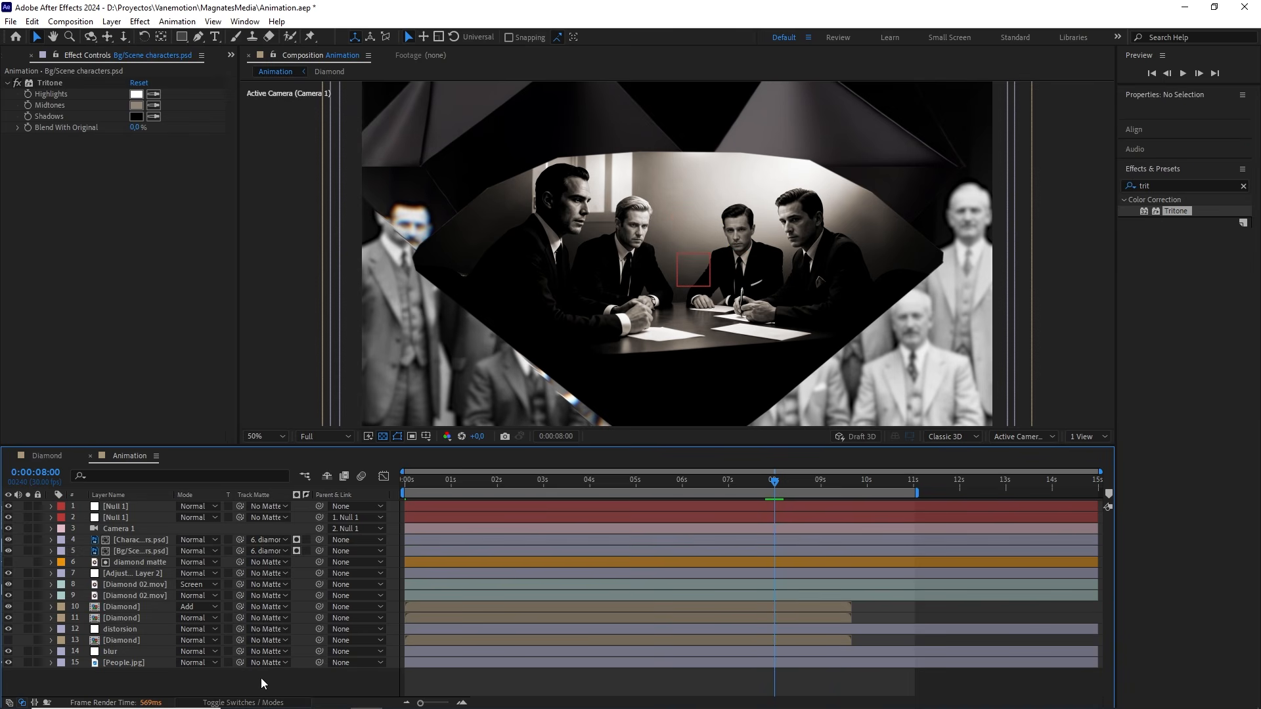
right_click(261, 678)
mouse_move(397, 521)
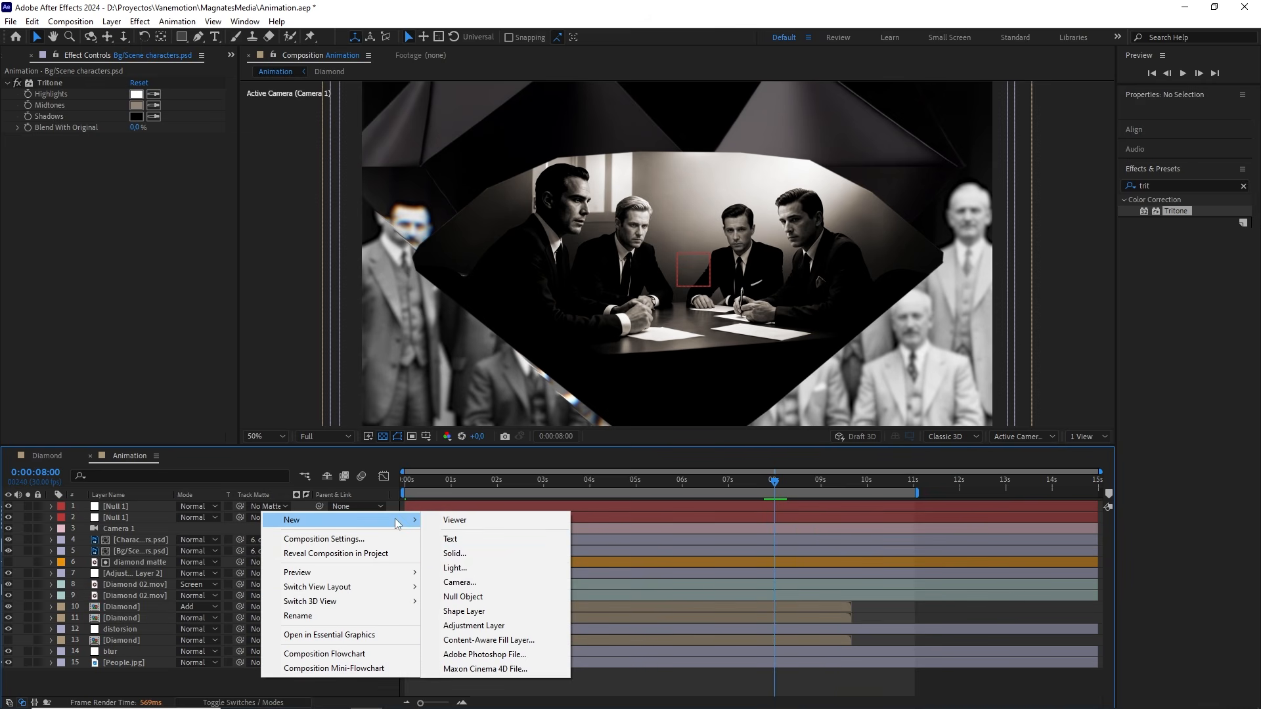
click(474, 626)
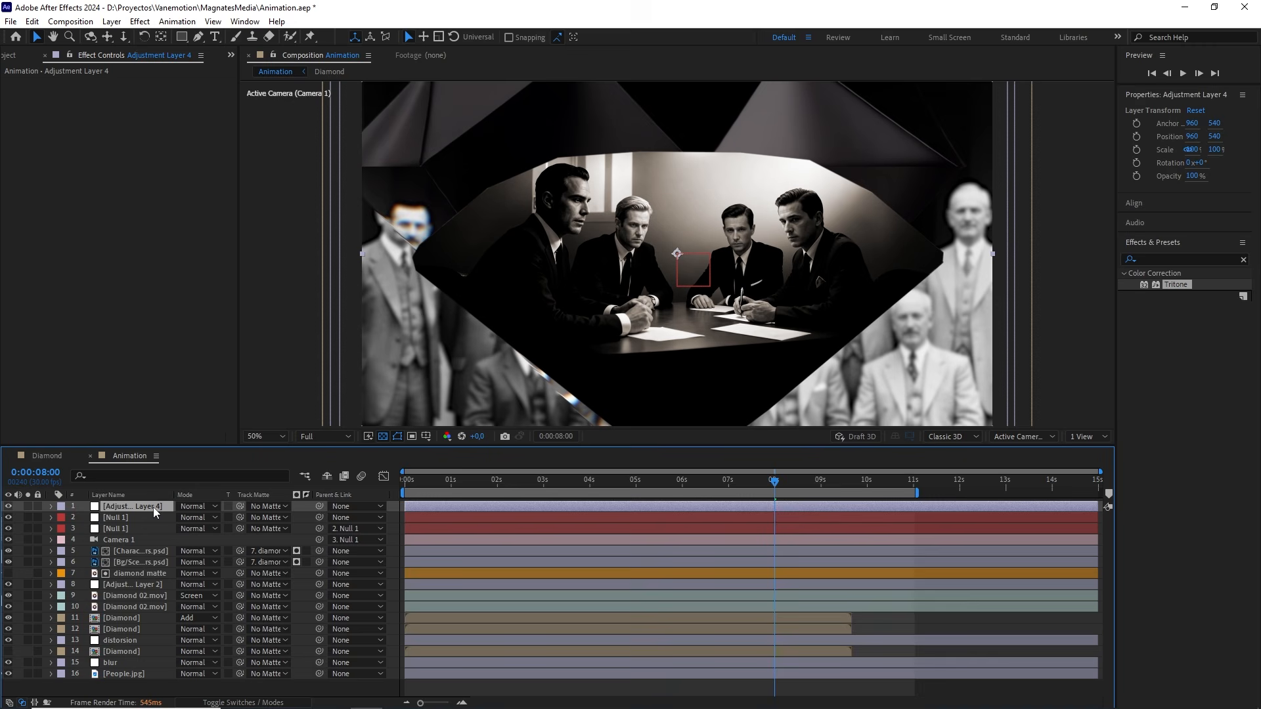
key(Return)
text(Lo)
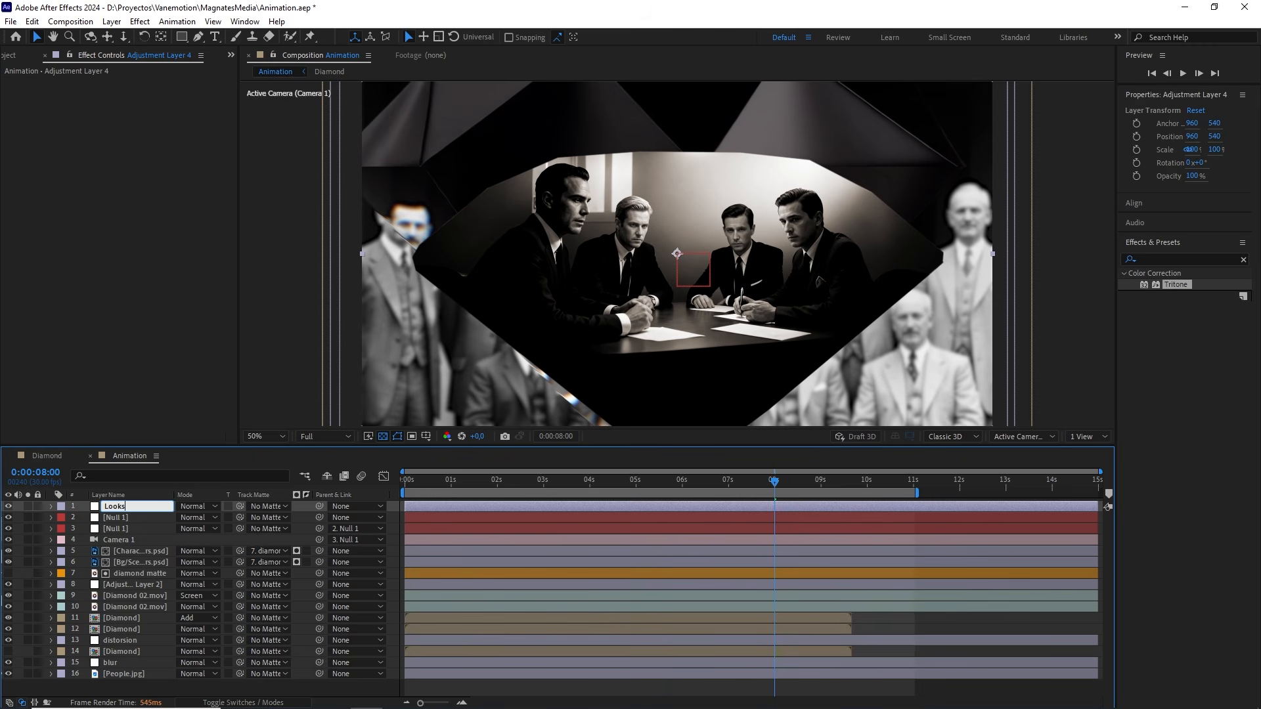
text(oks)
click(281, 683)
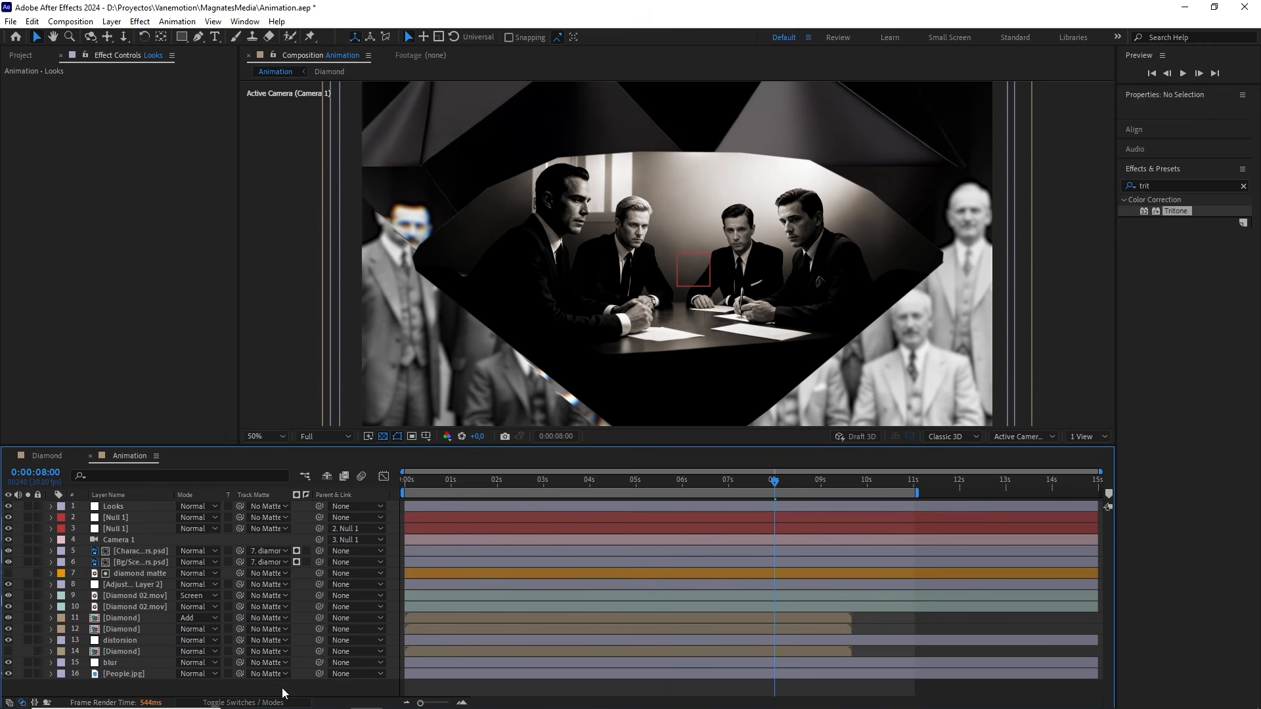
Step: Apply the RG Magic Bullet Looks effect to the Looks adjustment layer and open its look editor
click(128, 513)
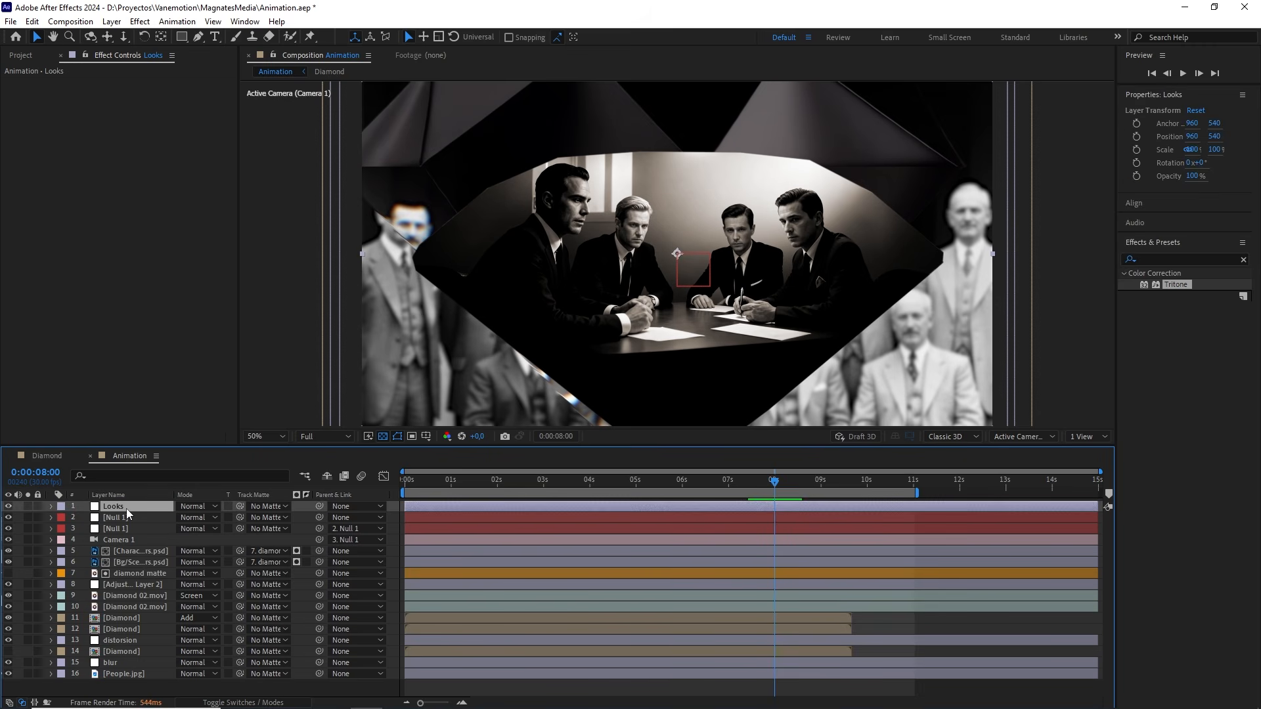
click(1243, 261)
click(1190, 258)
text(look)
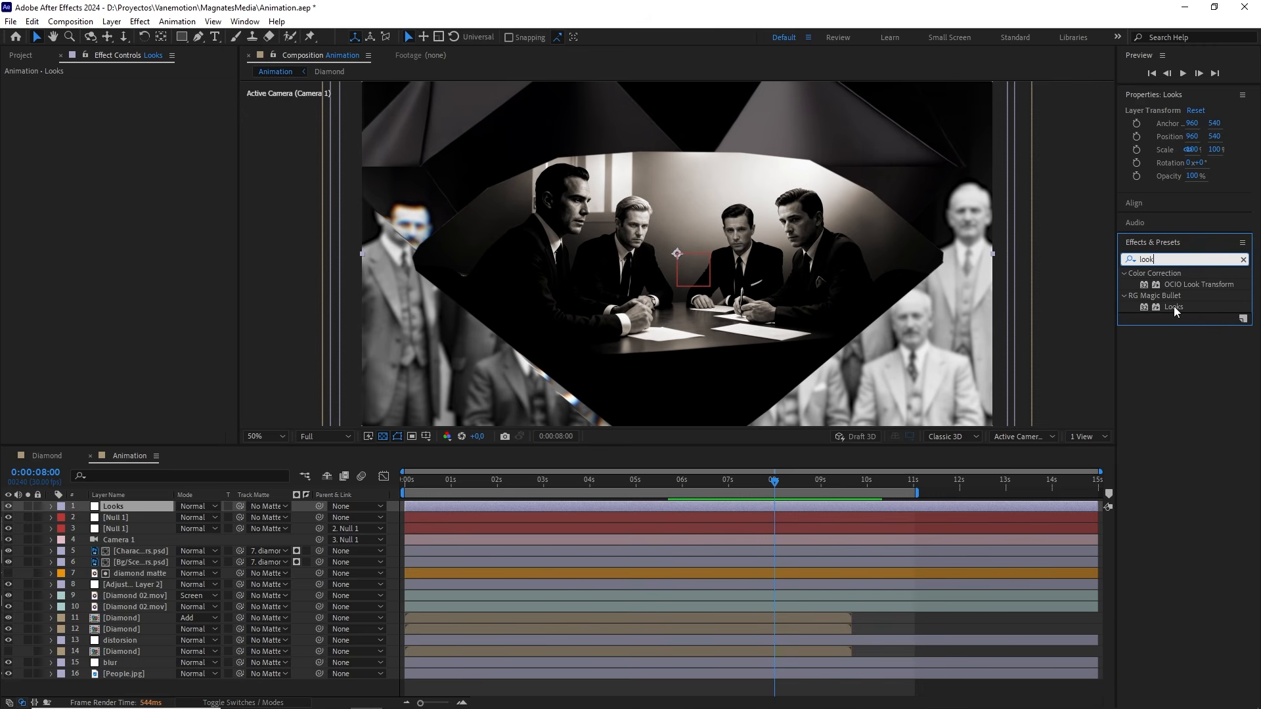
drag(1177, 306, 120, 506)
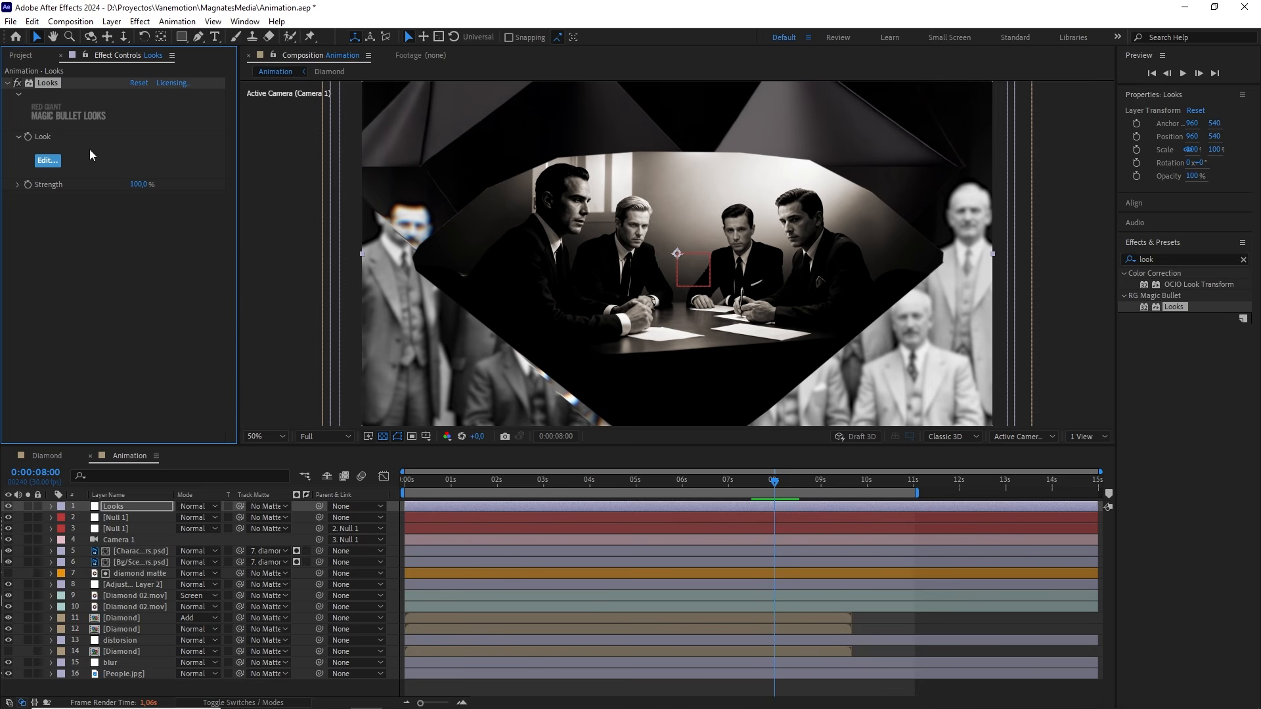
click(47, 160)
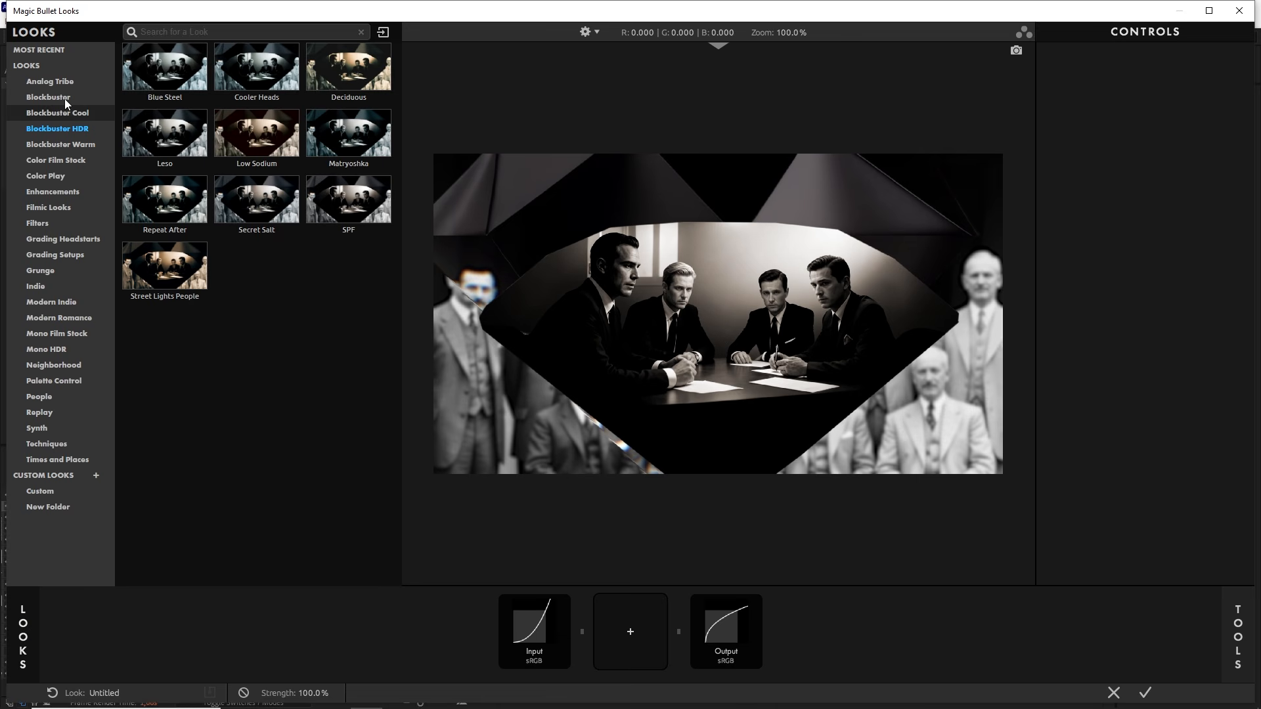
Step: Preview Analog Tribe looks on the scene, including Arpels, Cartridge Family, Fungus Farm, Milk Crate, Restoration and Record Label
click(62, 81)
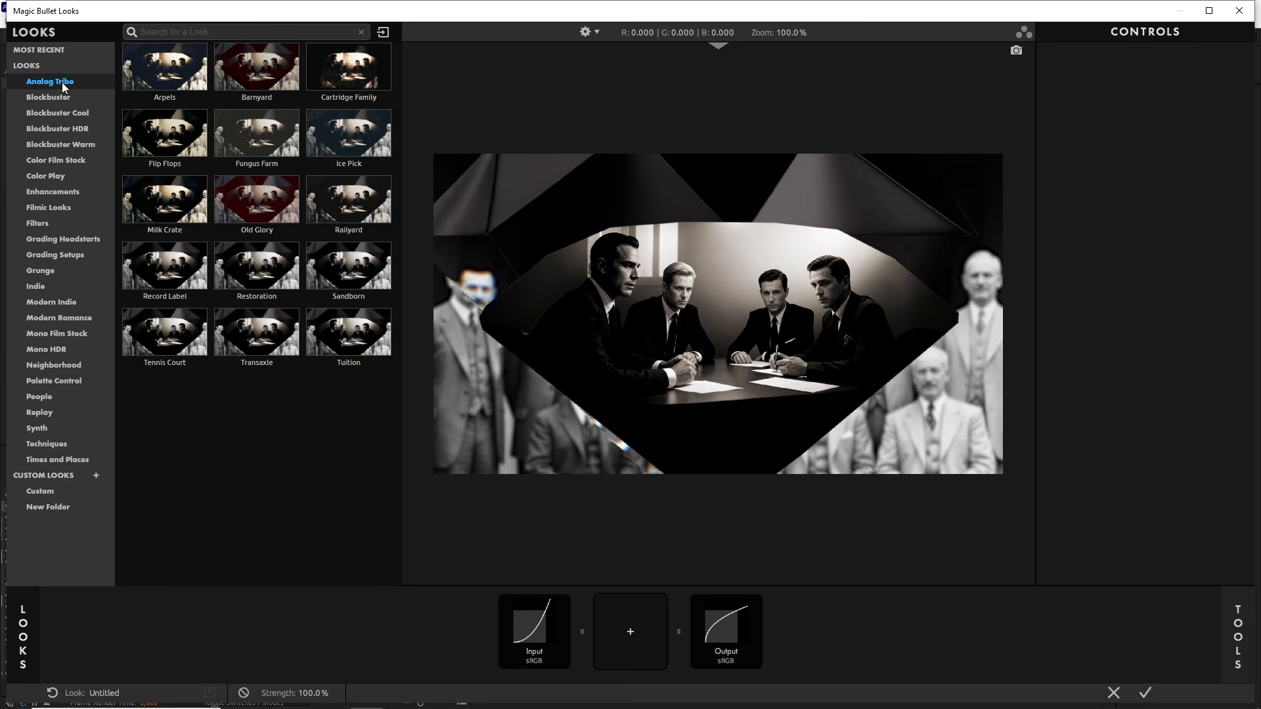
click(157, 77)
click(222, 77)
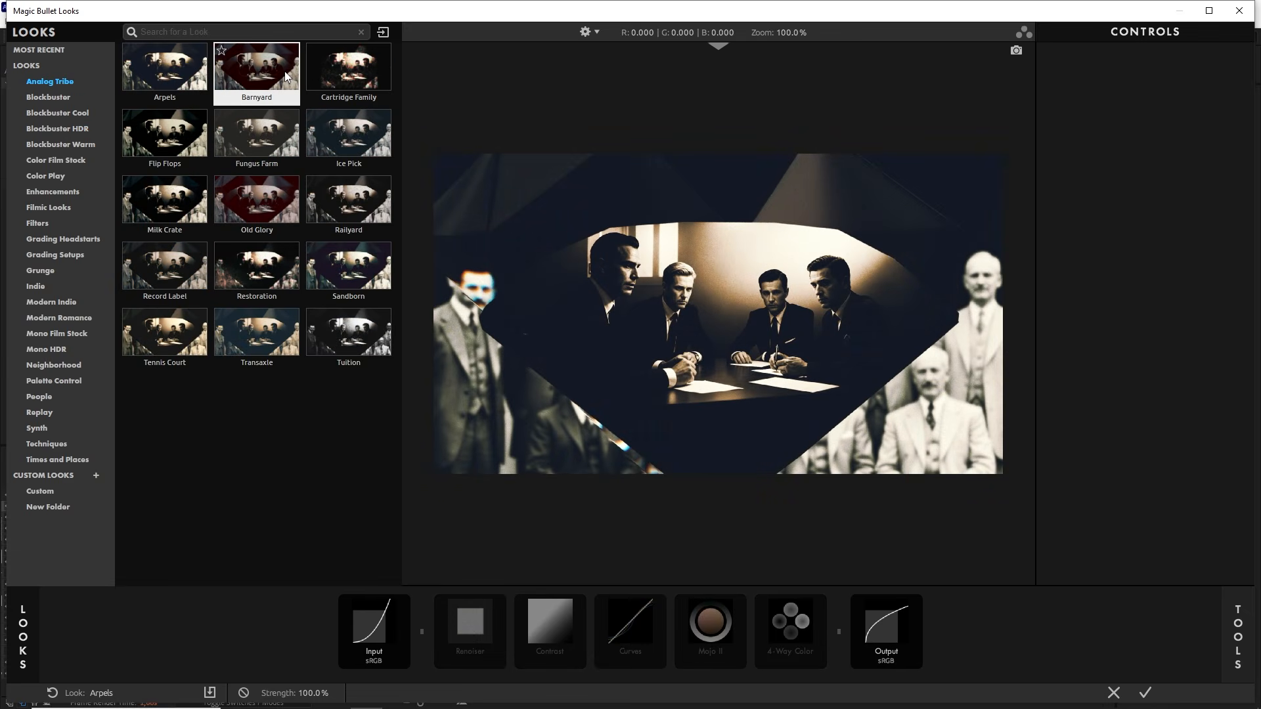
click(376, 77)
click(365, 143)
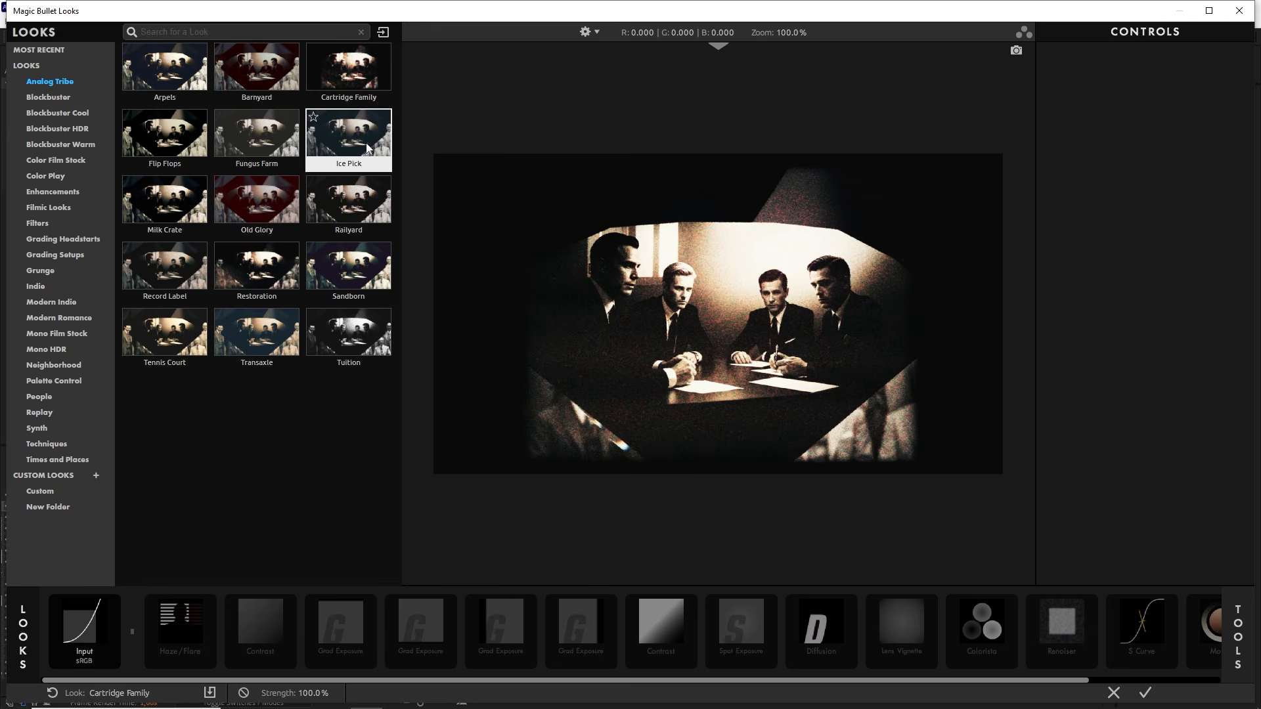
click(279, 136)
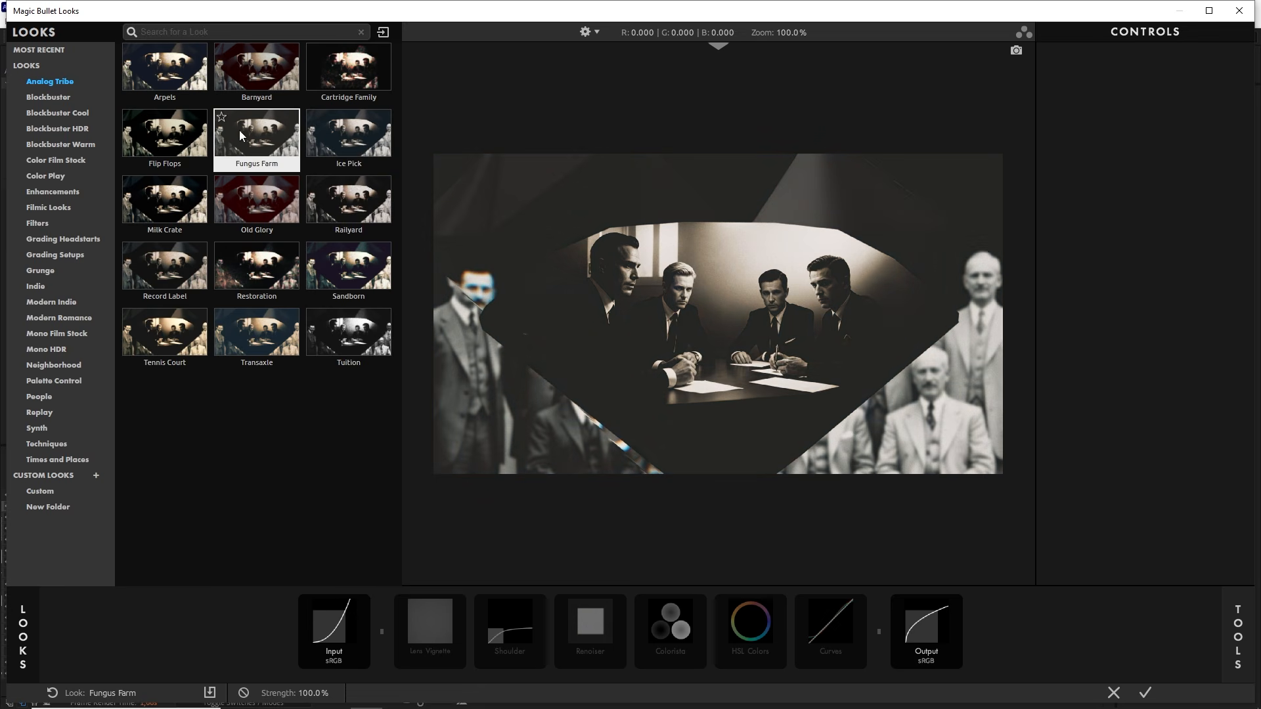
click(186, 150)
click(182, 208)
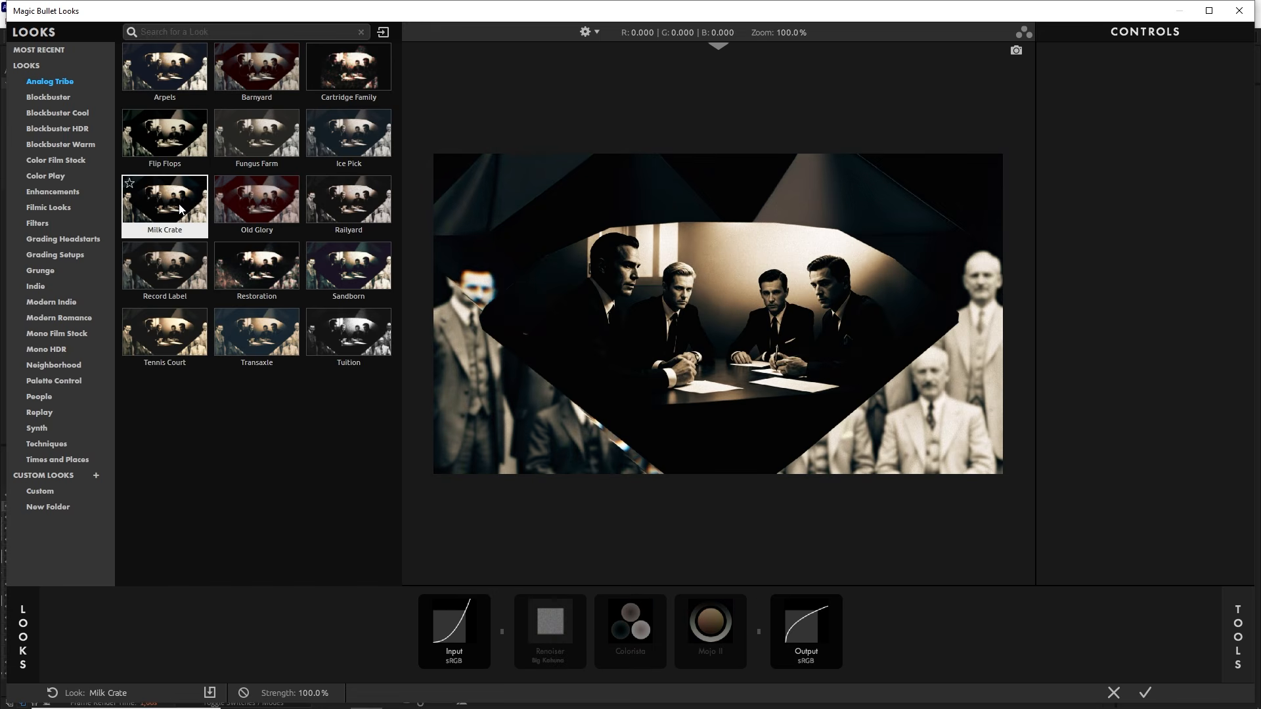
click(168, 277)
click(252, 272)
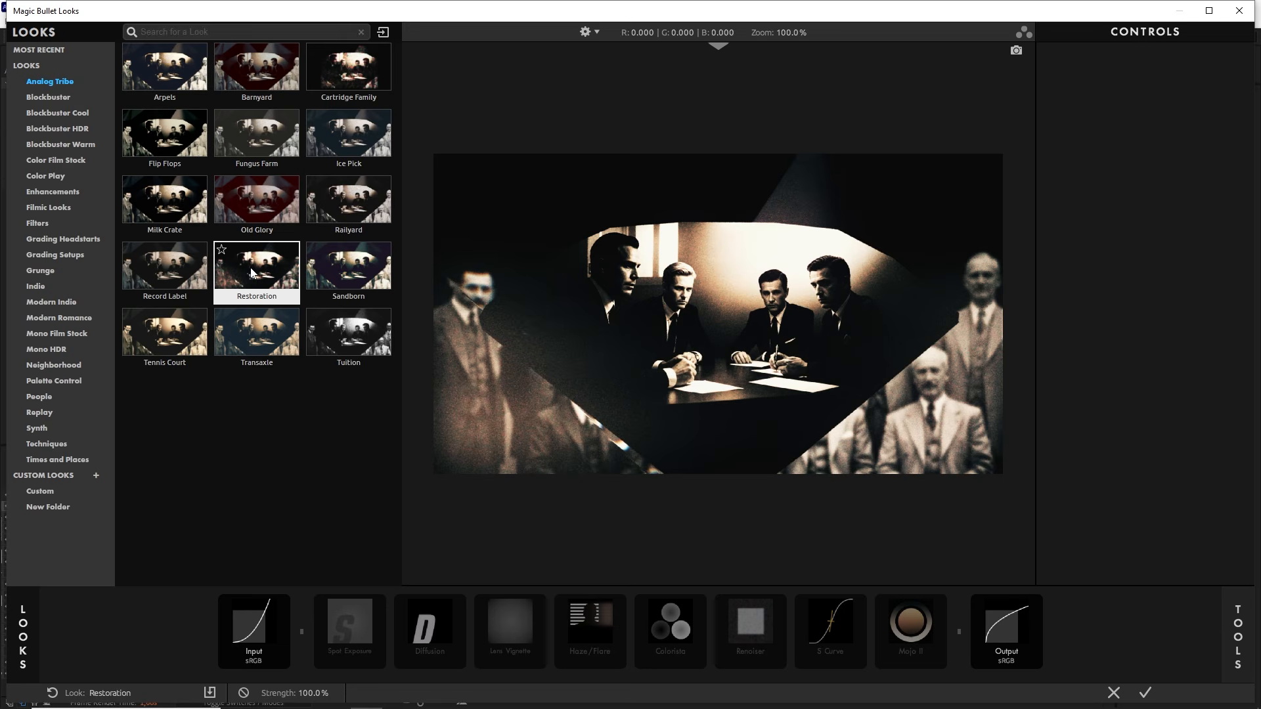
click(163, 264)
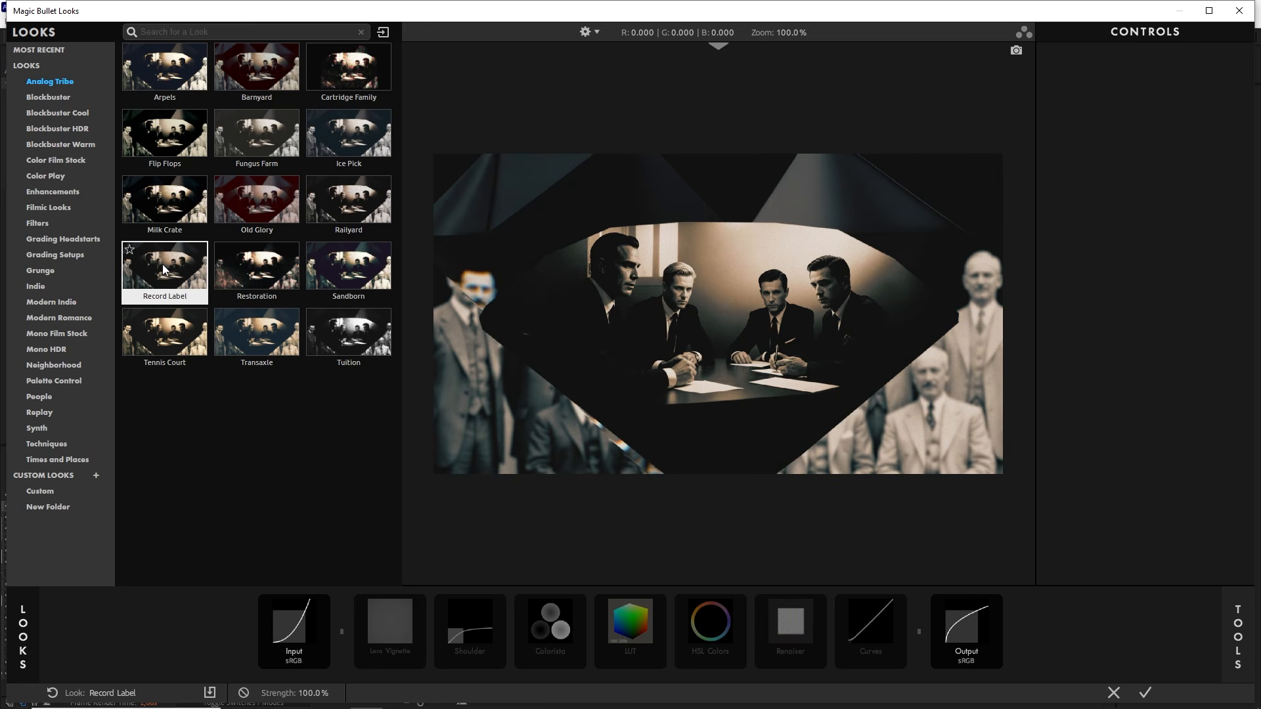
click(163, 264)
Step: Preview Blockbuster looks on the scene, including Body Shop, Chronometer, Classic Epic and Classic Tension
click(52, 98)
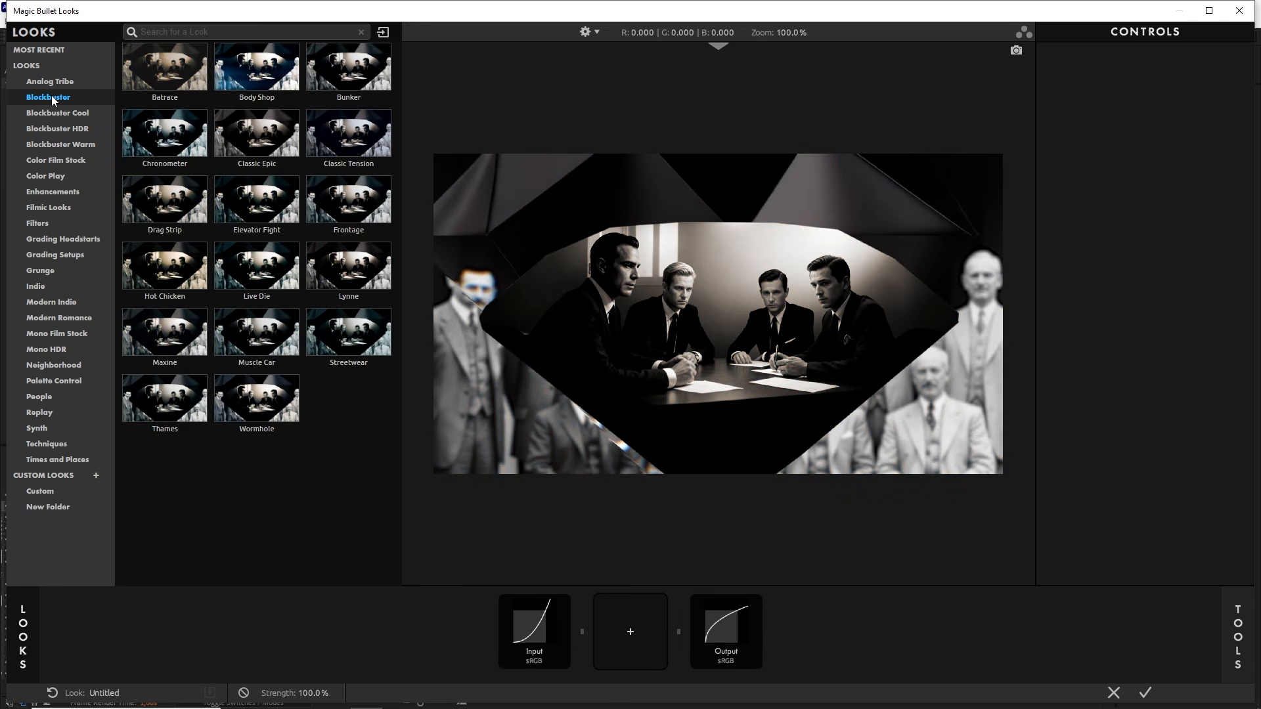
click(253, 73)
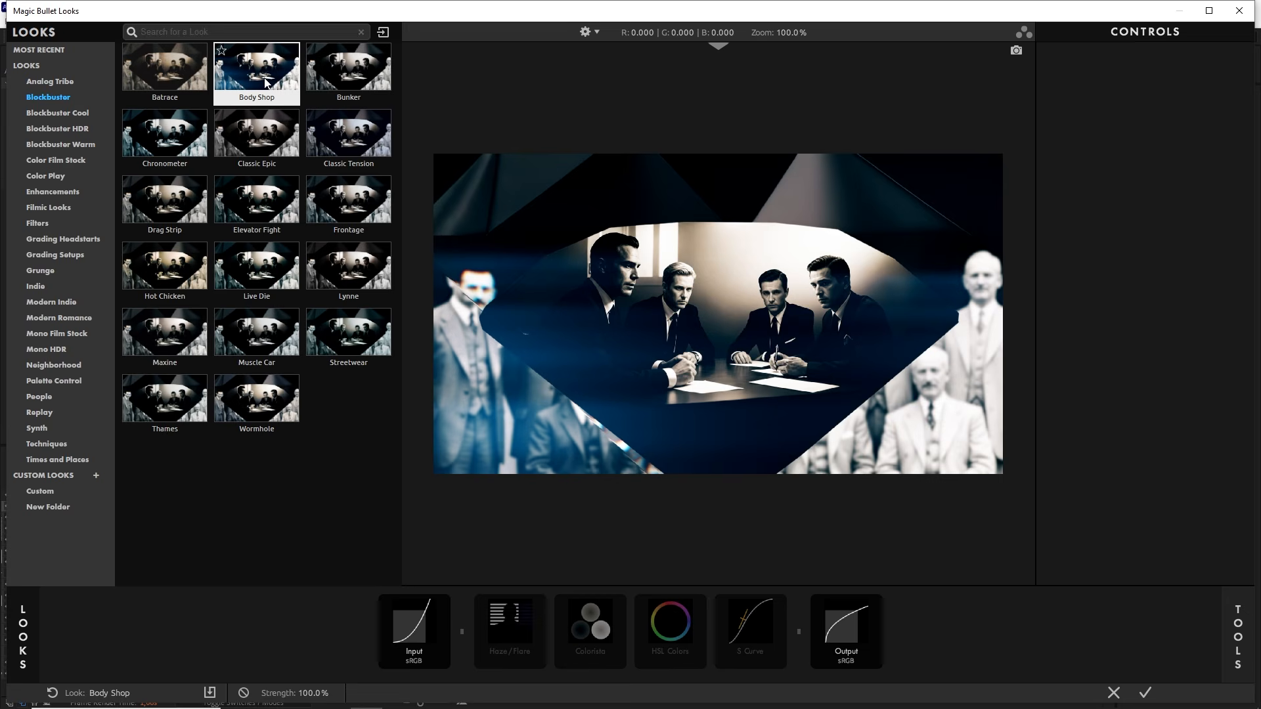
click(188, 122)
click(277, 138)
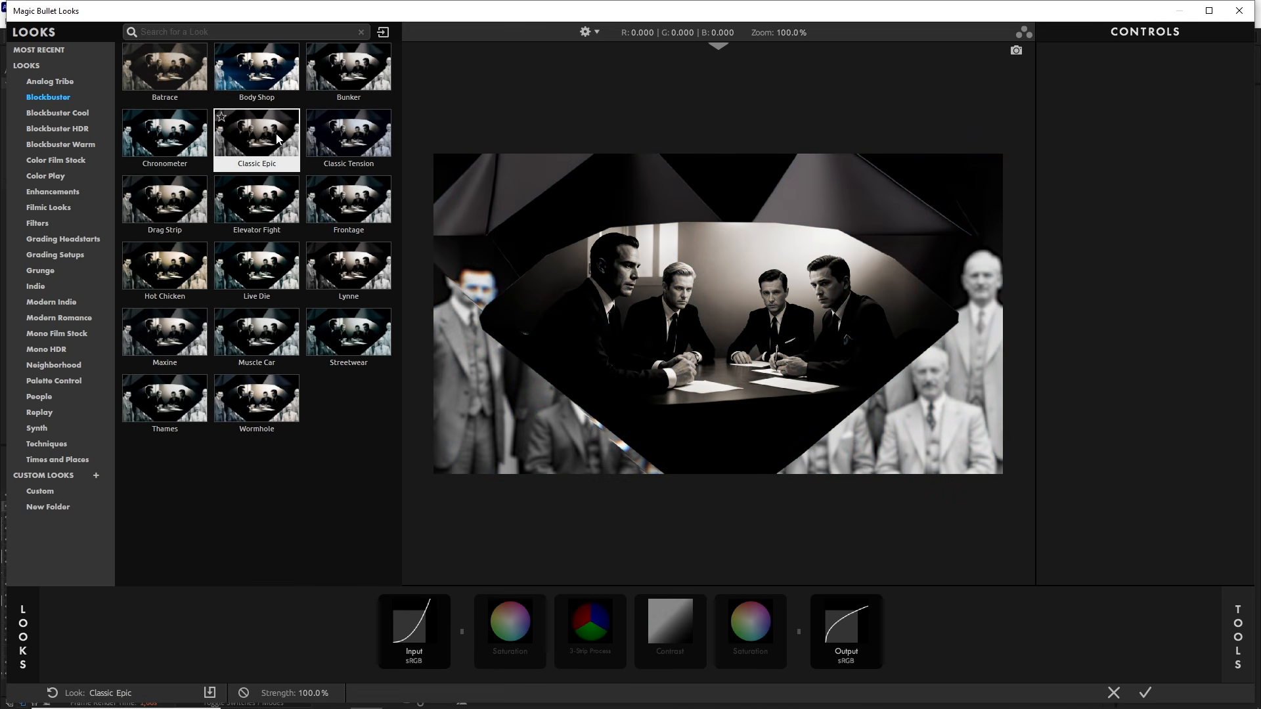
click(331, 137)
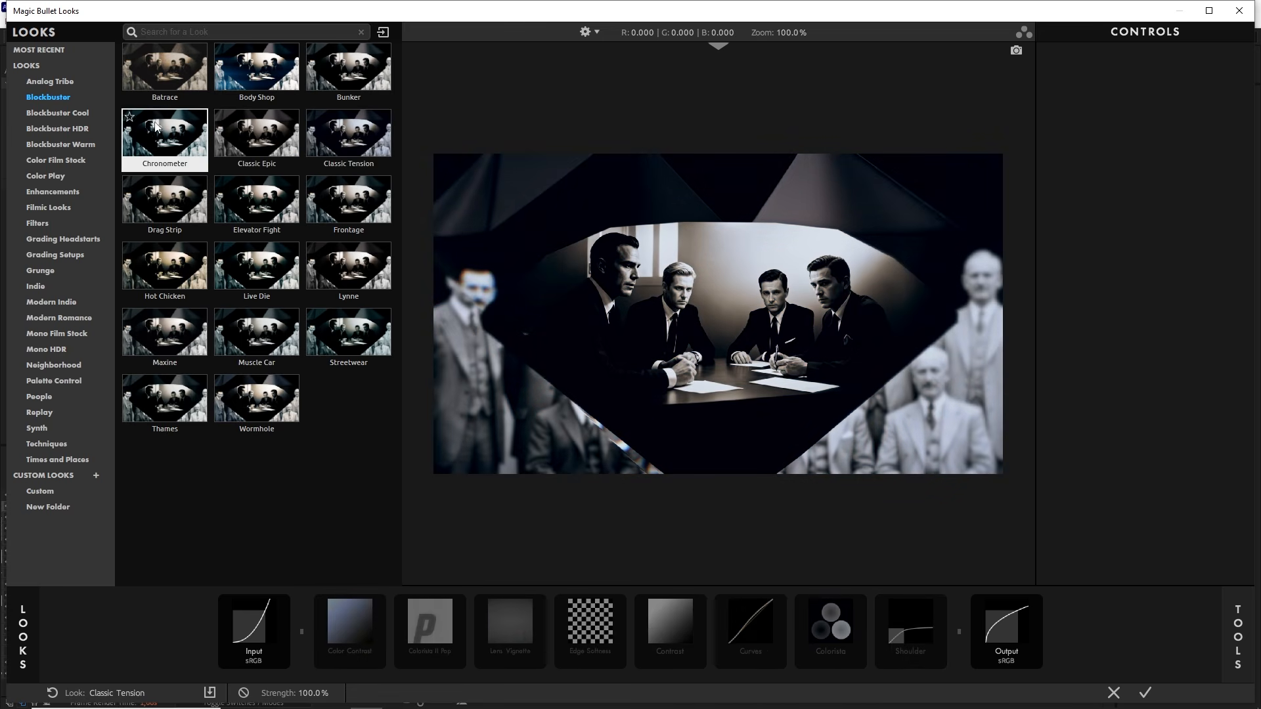
Step: Preview the Blockbuster Cool looks Classic Invasion, Classic Neo and Classic Ultimatum on the scene
click(72, 113)
click(156, 136)
click(228, 139)
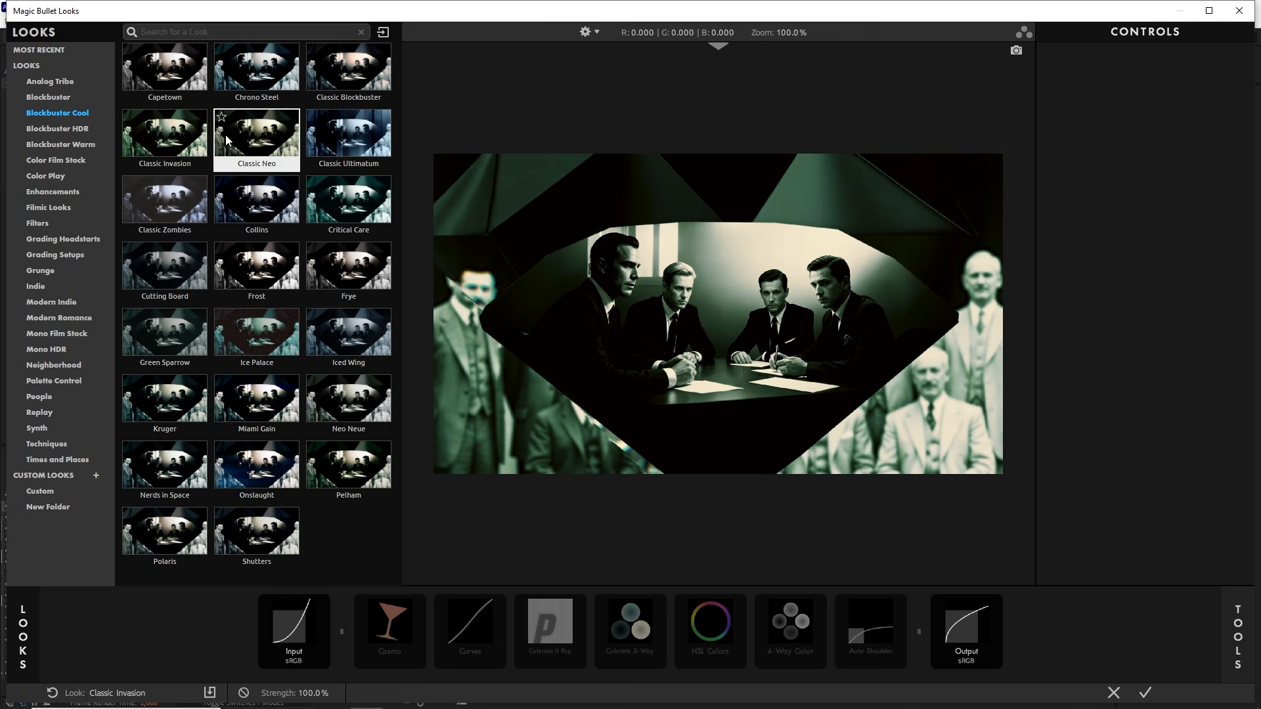
click(345, 141)
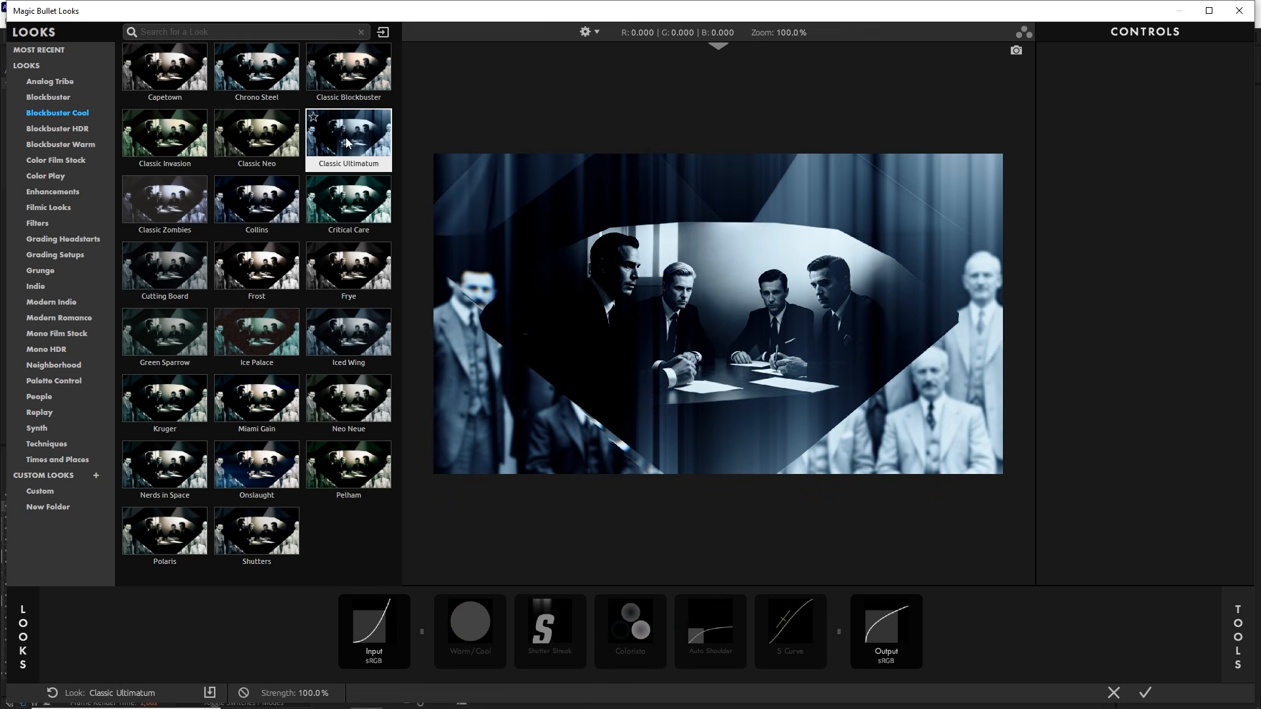
click(311, 137)
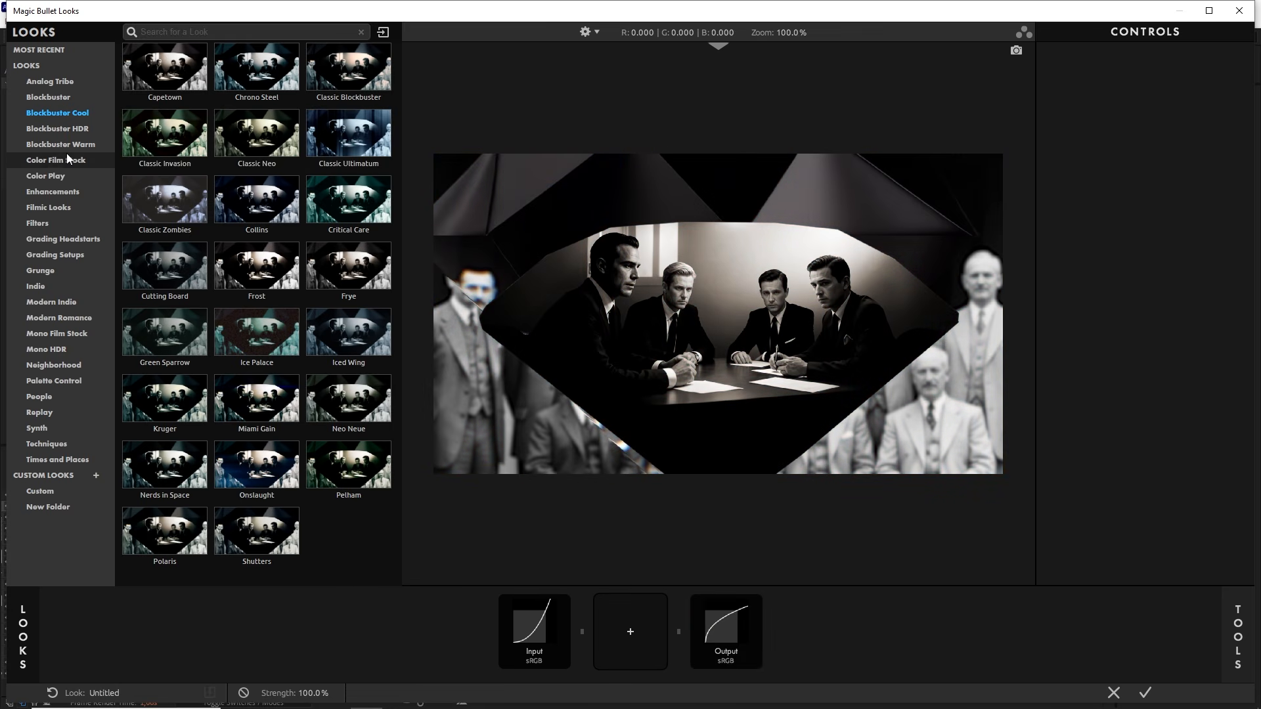
Step: Apply the Cooler Heads look from Blockbuster HDR and add the Optical Diffusion tool to its chain
click(54, 129)
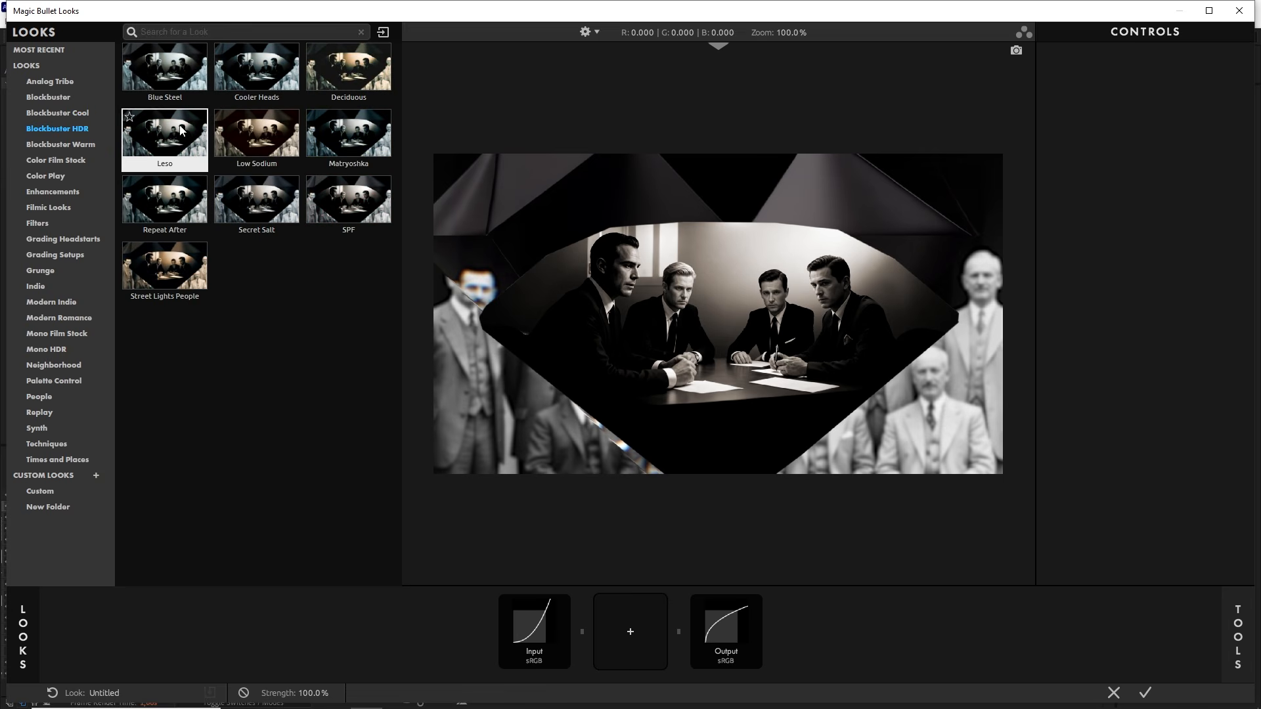
click(265, 77)
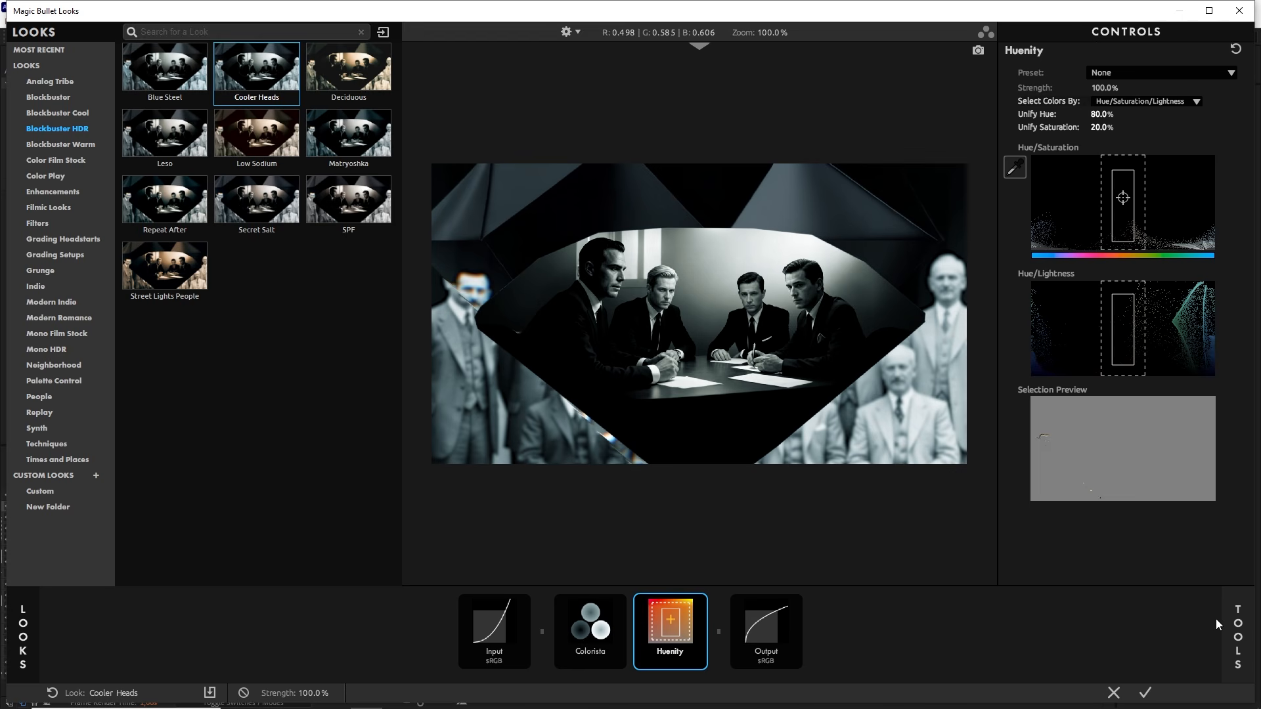
click(1237, 611)
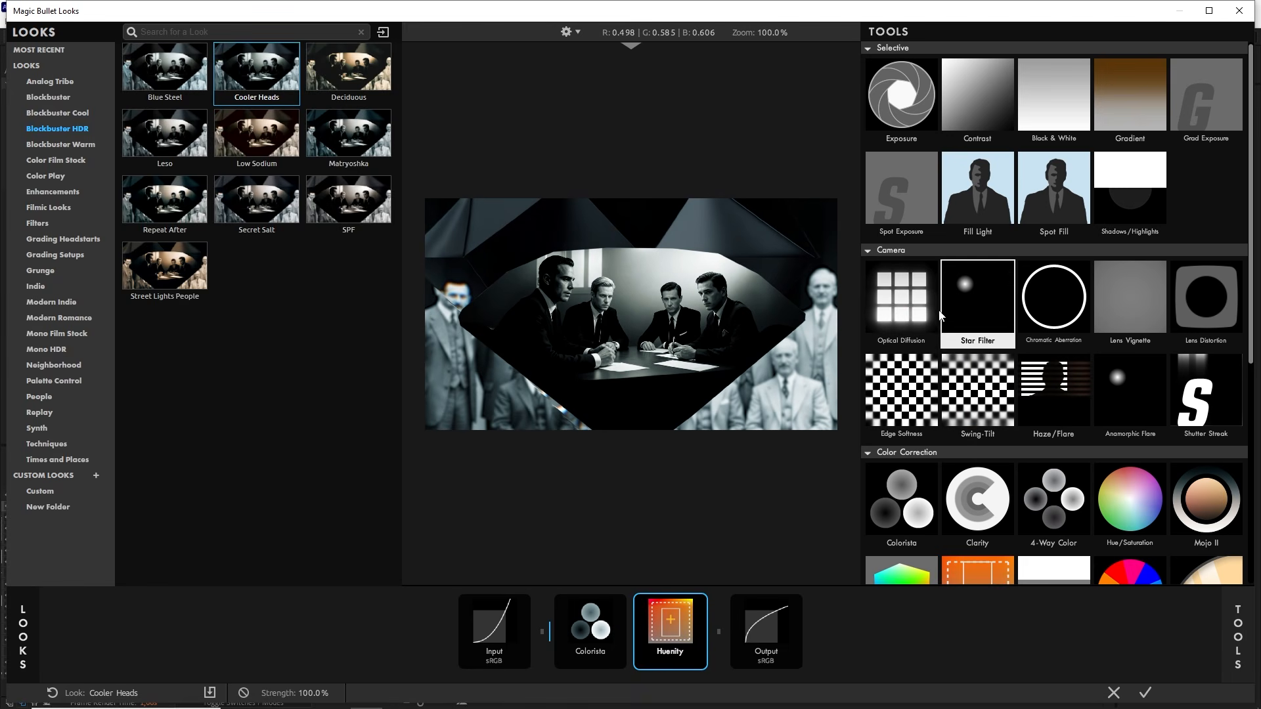
click(914, 295)
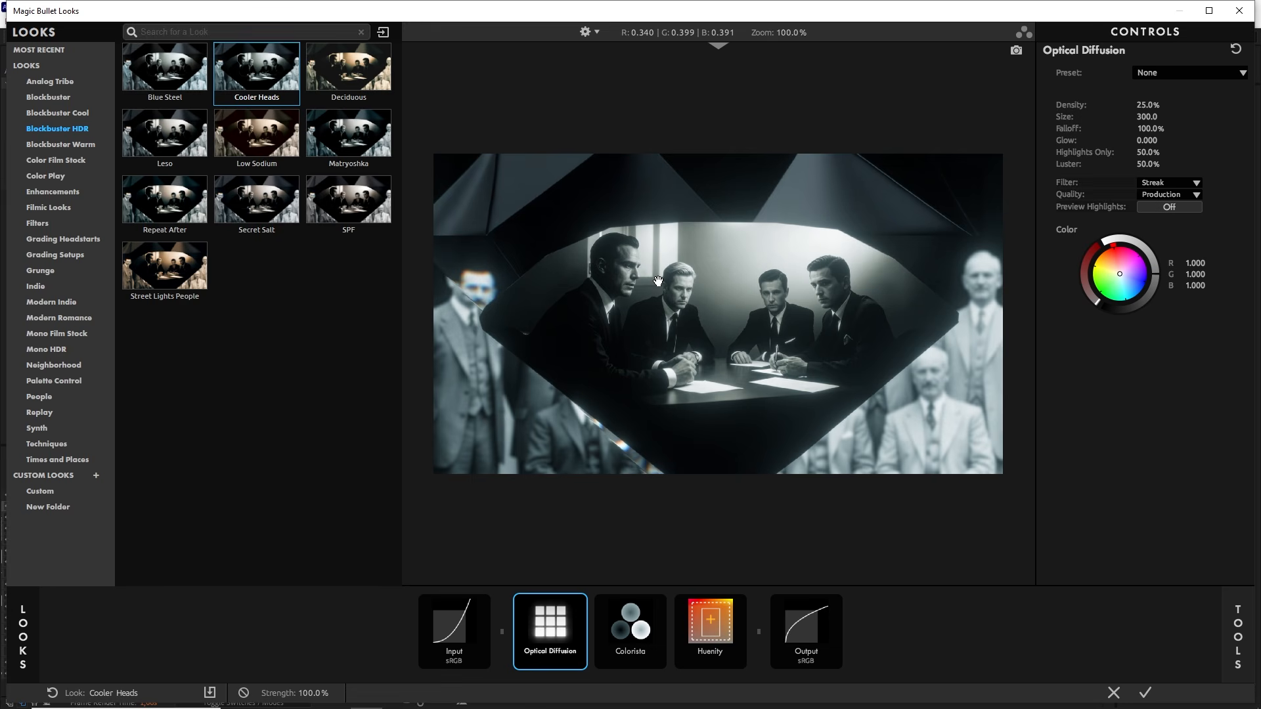
Step: Set the Optical Diffusion density to 19% and compare the image with the tool off and on
click(581, 602)
click(581, 603)
click(1147, 103)
key(Return)
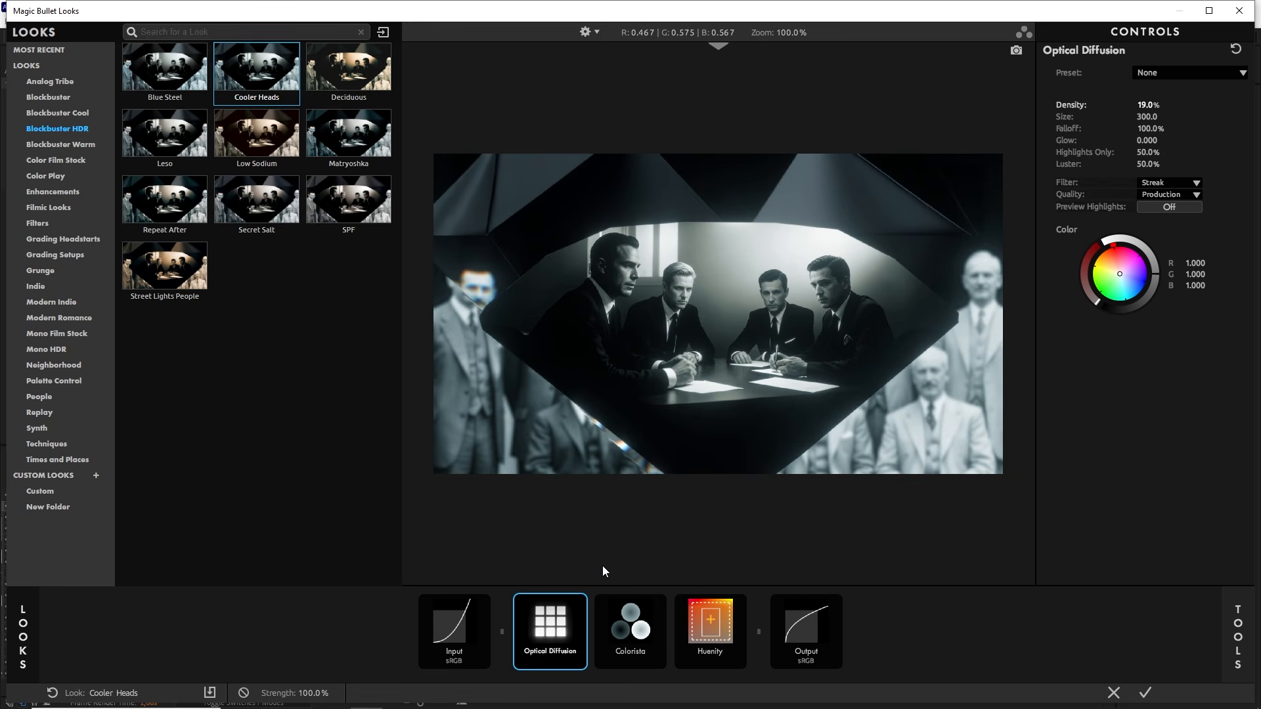
click(580, 603)
click(581, 603)
click(581, 603)
click(581, 603)
Step: Add the Chromatic Aberration tool after Optical Diffusion and set its Red/Cyan value to 1.1
click(1225, 608)
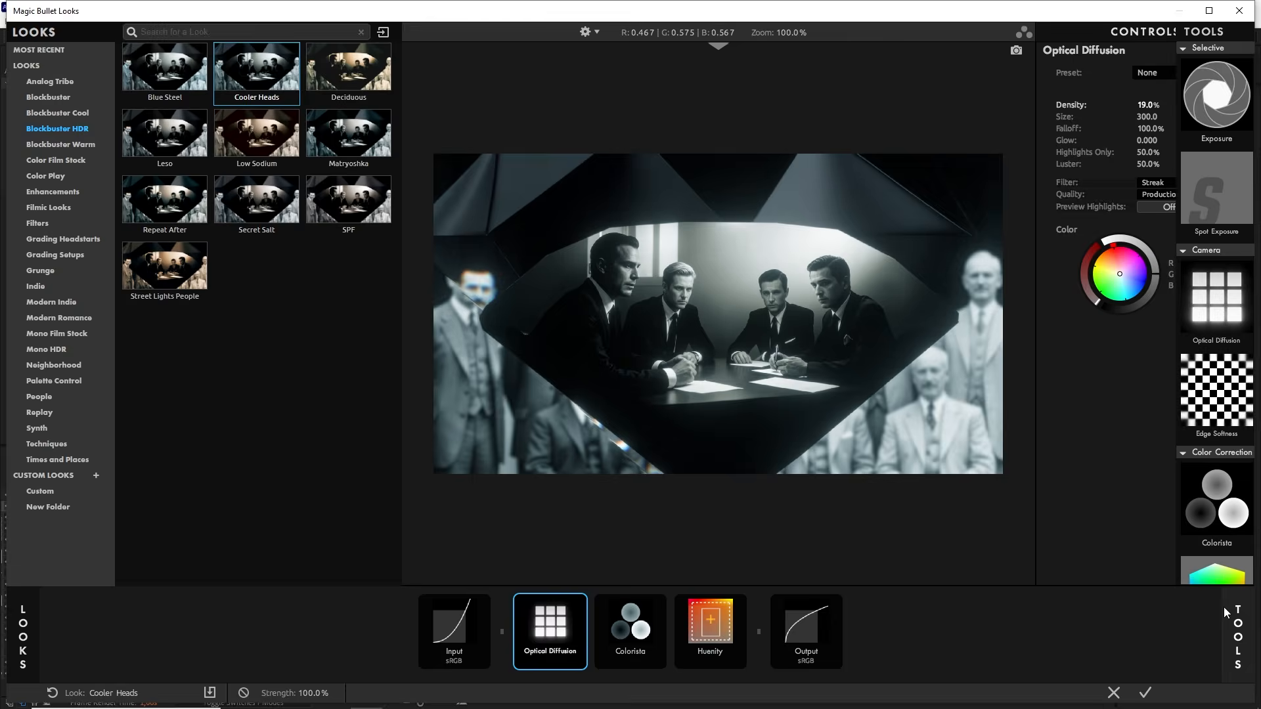
double_click(1051, 265)
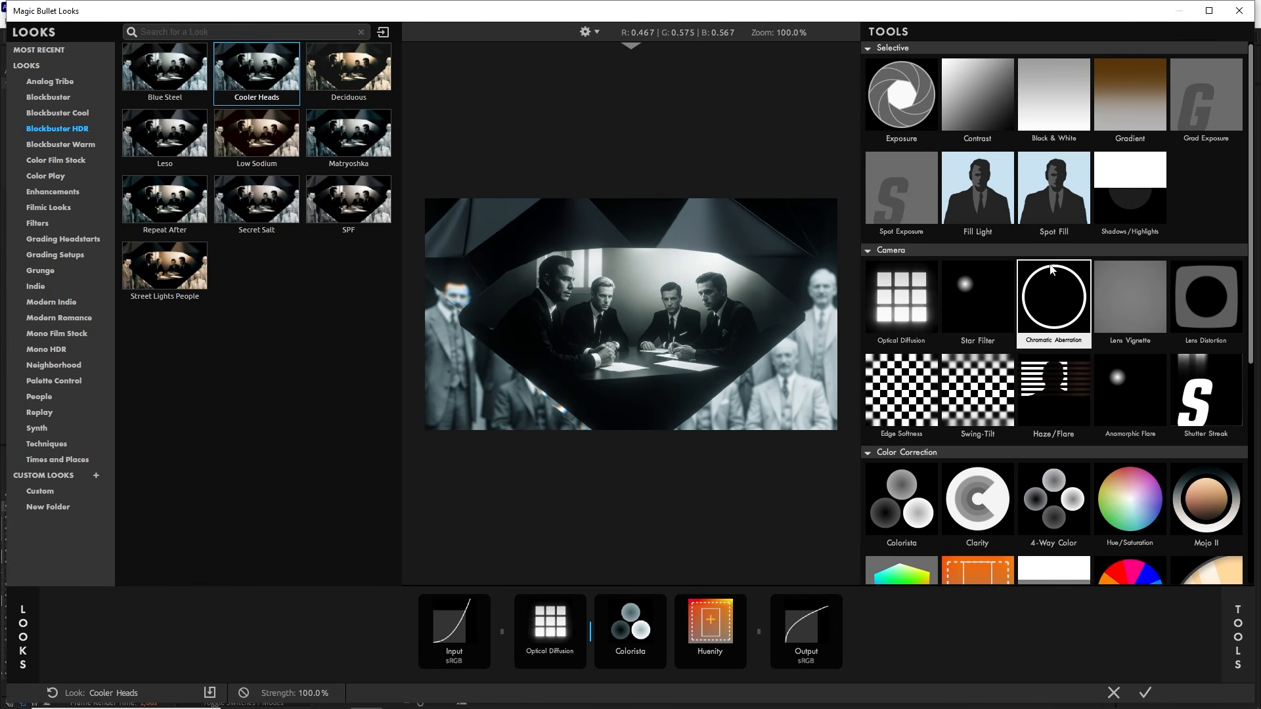
scroll(936, 272, up, 3)
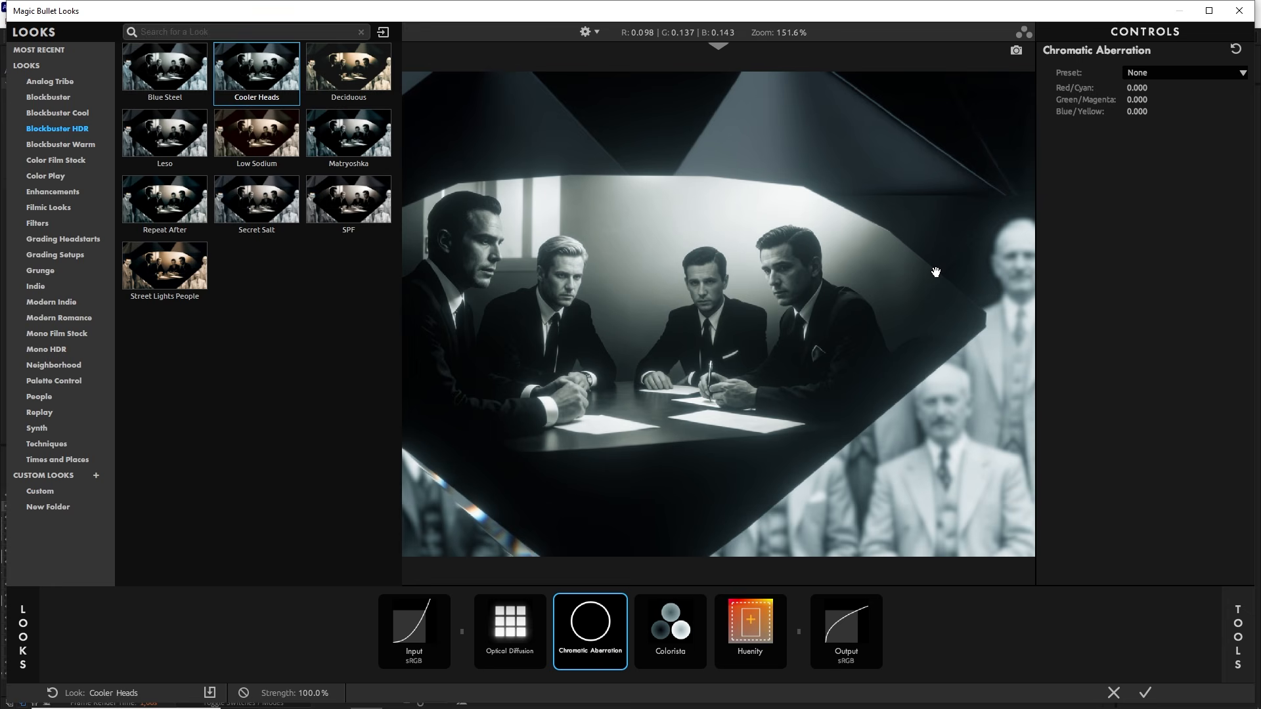
drag(768, 276, 844, 279)
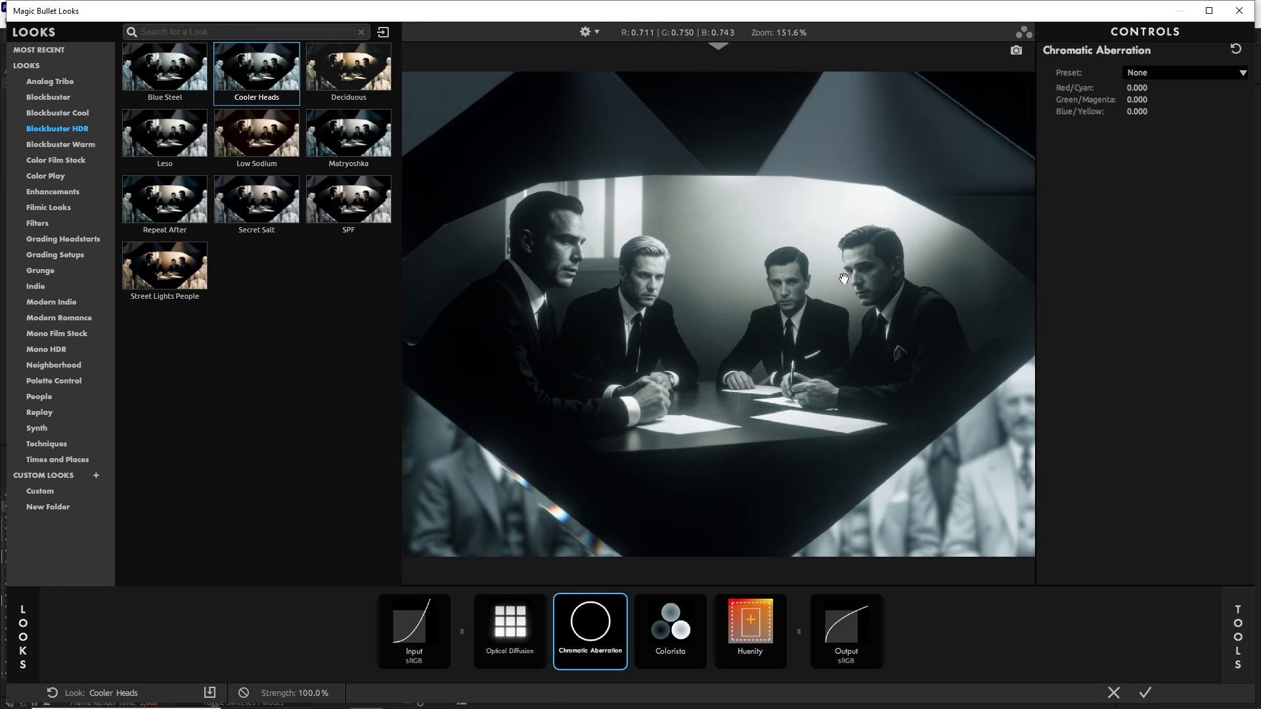
click(1146, 86)
text(1.1)
key(Return)
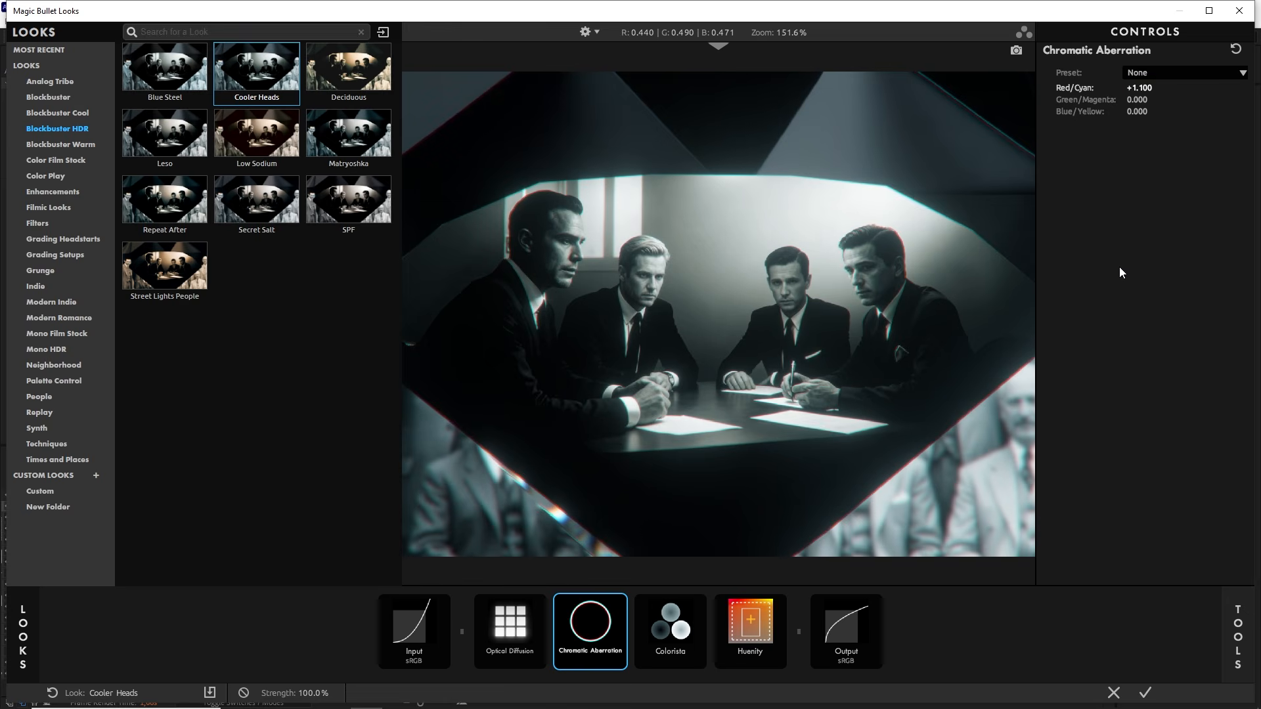
Step: Examine the colour fringing around the seated men up close, comparing Chromatic Aberration off and on
scroll(721, 242, up, 3)
drag(607, 237, 776, 270)
scroll(652, 228, up, 4)
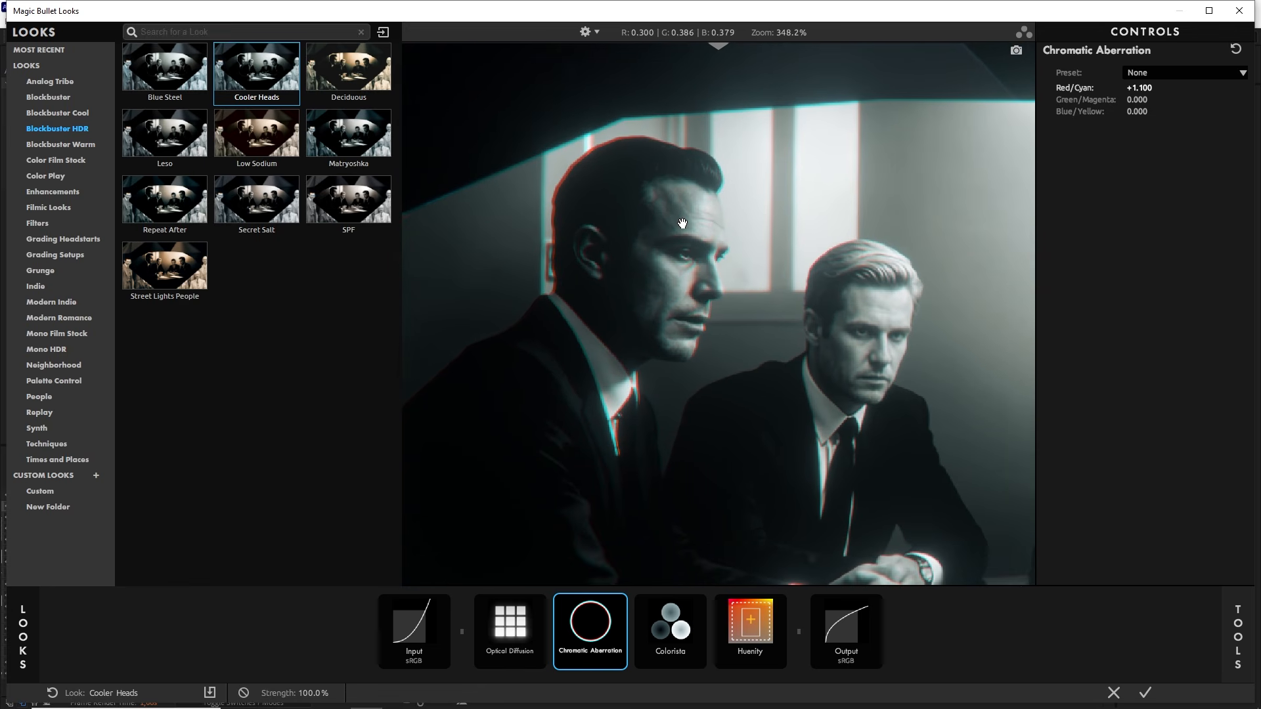
click(620, 603)
click(619, 602)
scroll(691, 427, down, 2)
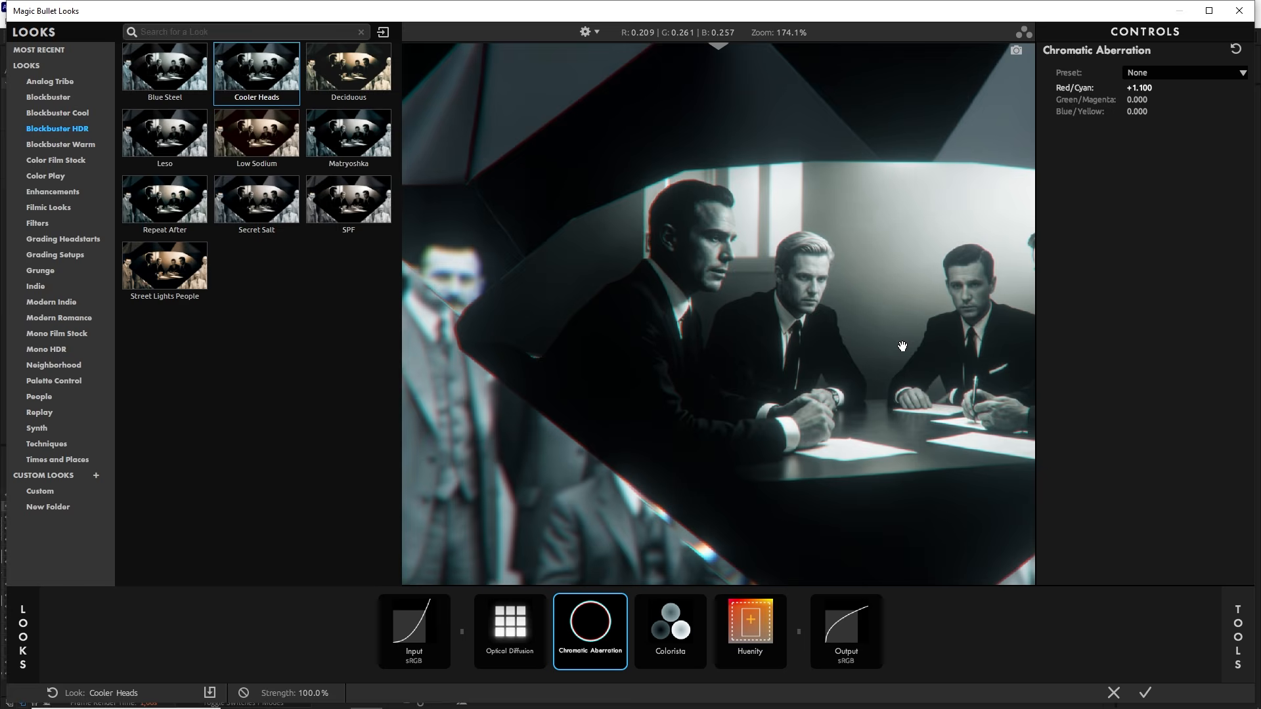
scroll(902, 346, down, 1)
drag(901, 346, 774, 346)
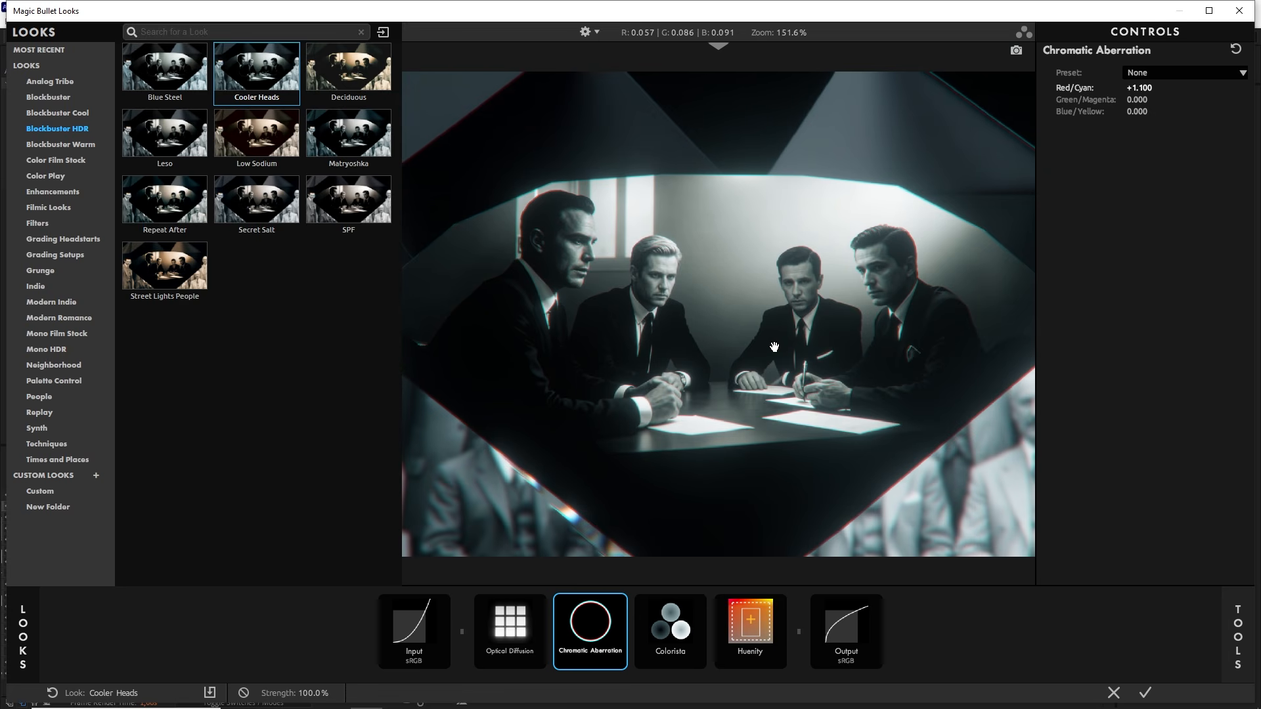
scroll(774, 347, down, 2)
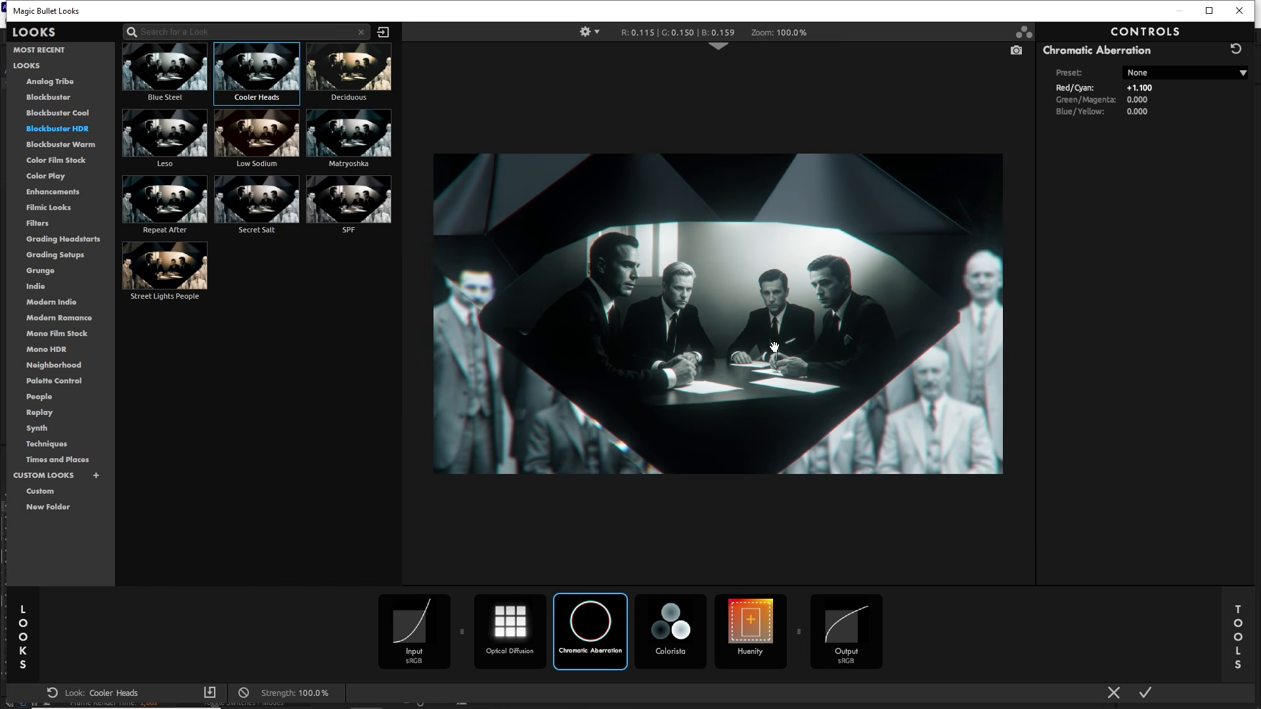
Step: Add the Edge Softness tool with a blur size of 1% and accept the finished look
click(1236, 634)
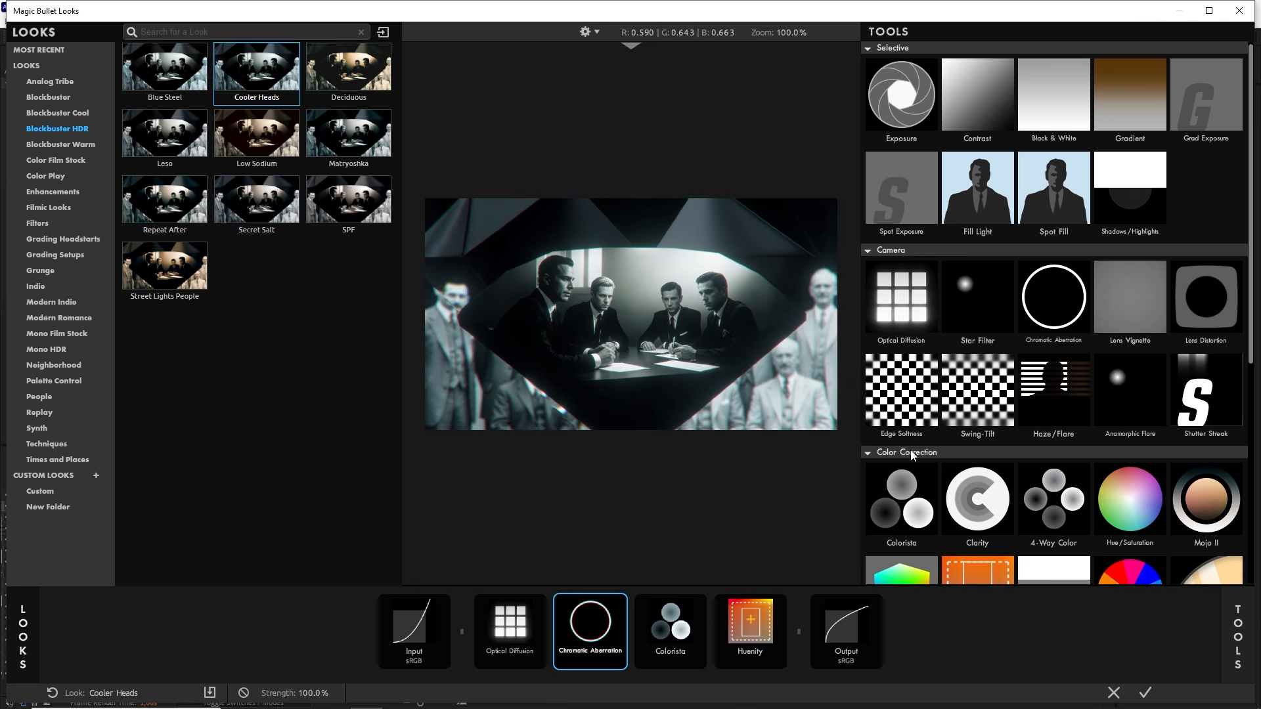
click(885, 401)
click(886, 403)
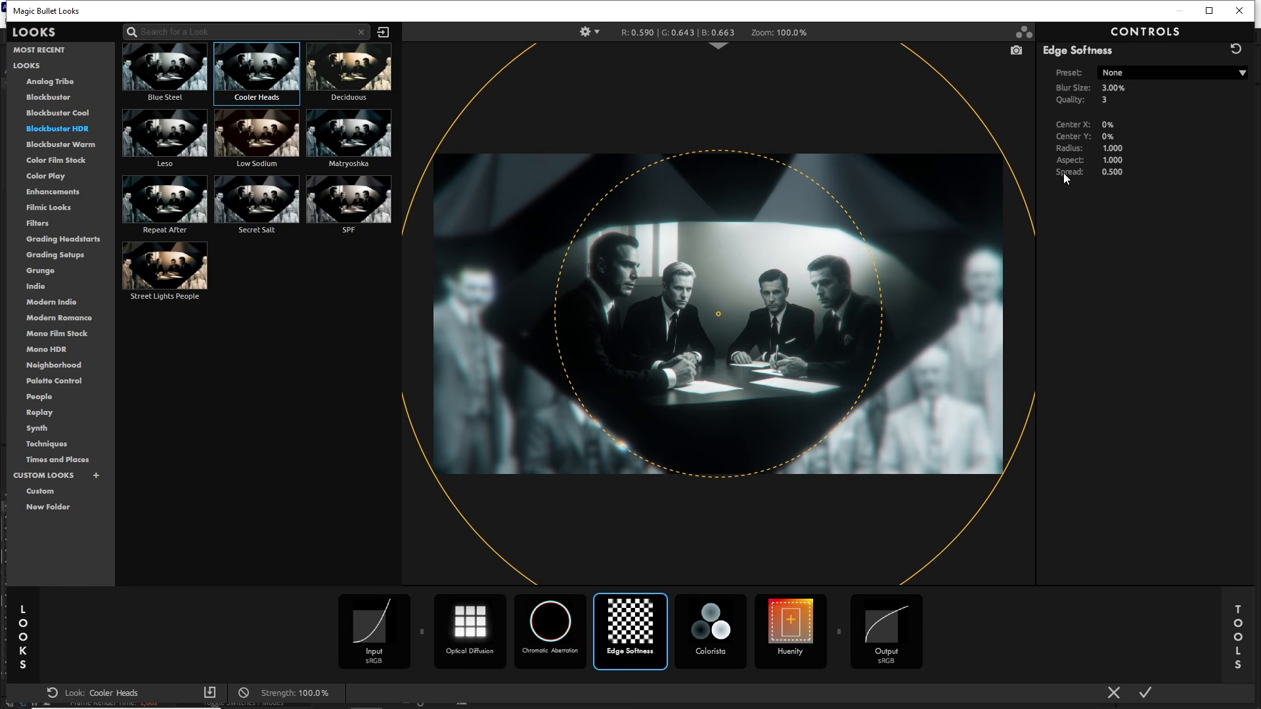
click(1108, 90)
key(Return)
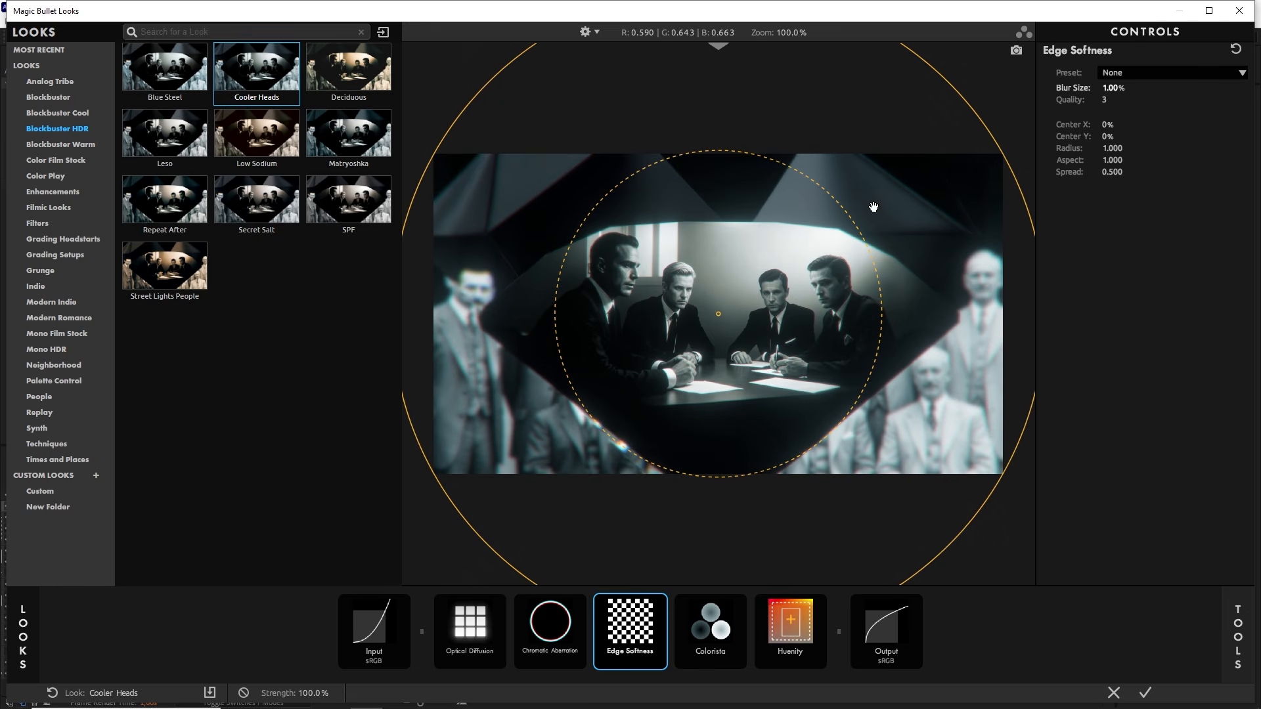
click(1146, 693)
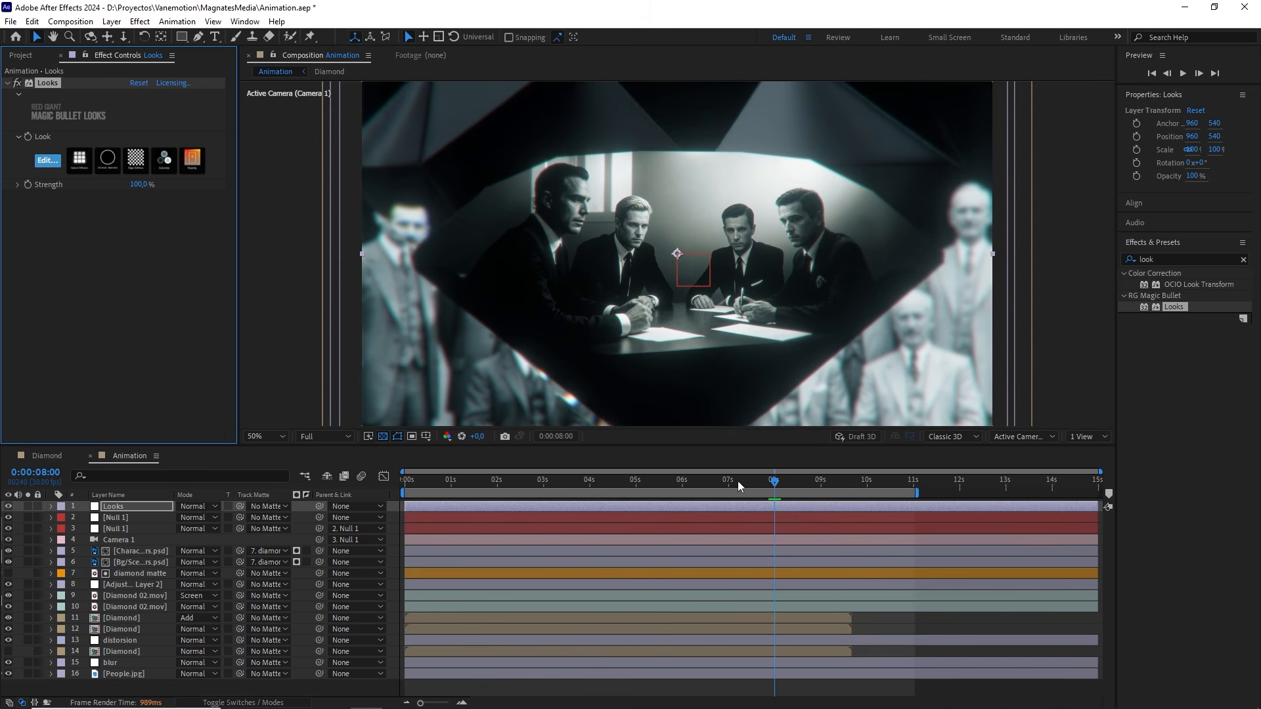
Step: Return to the start of the Animation composition and enable motion blur on all layers that support it
drag(738, 481, 379, 491)
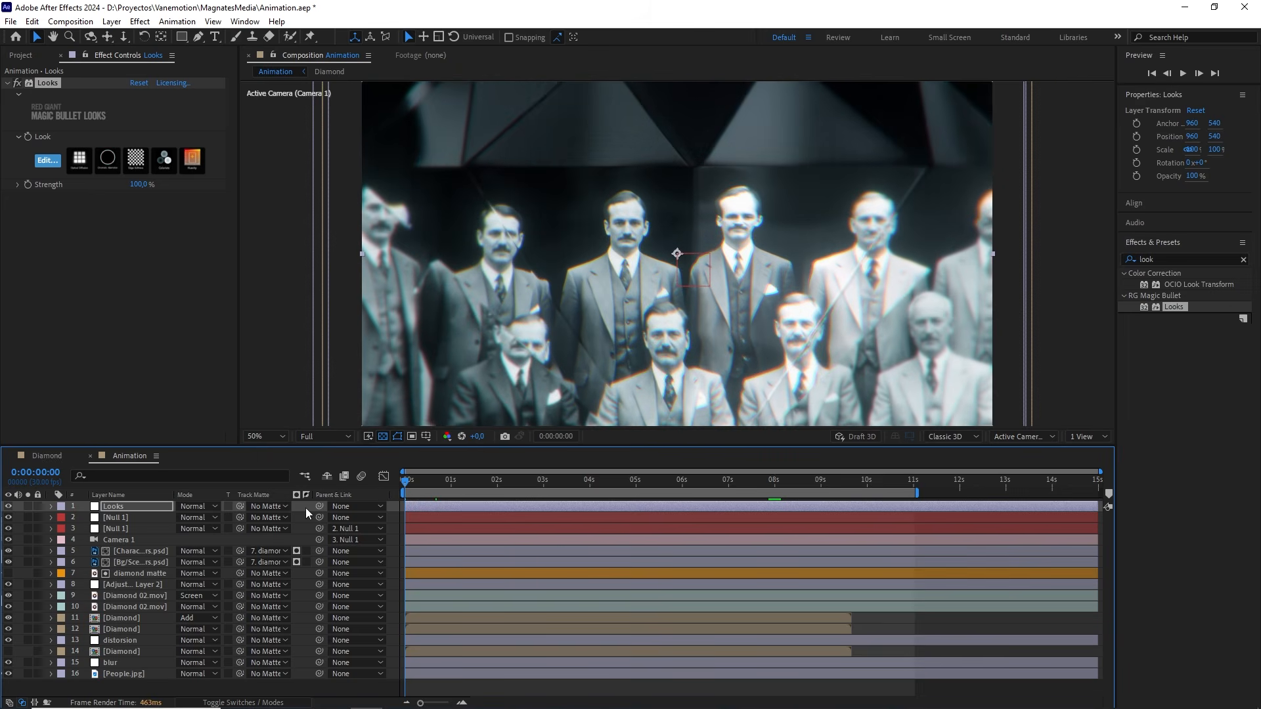
key(ctrl+a)
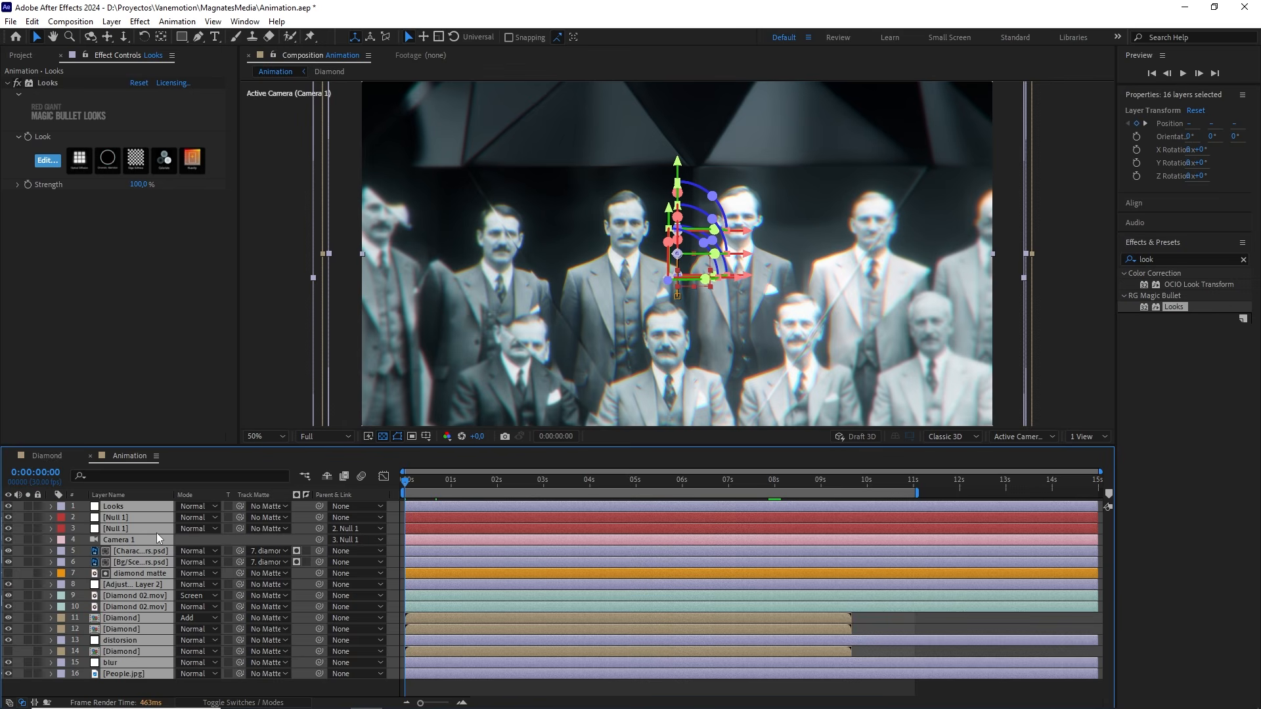
key(F4)
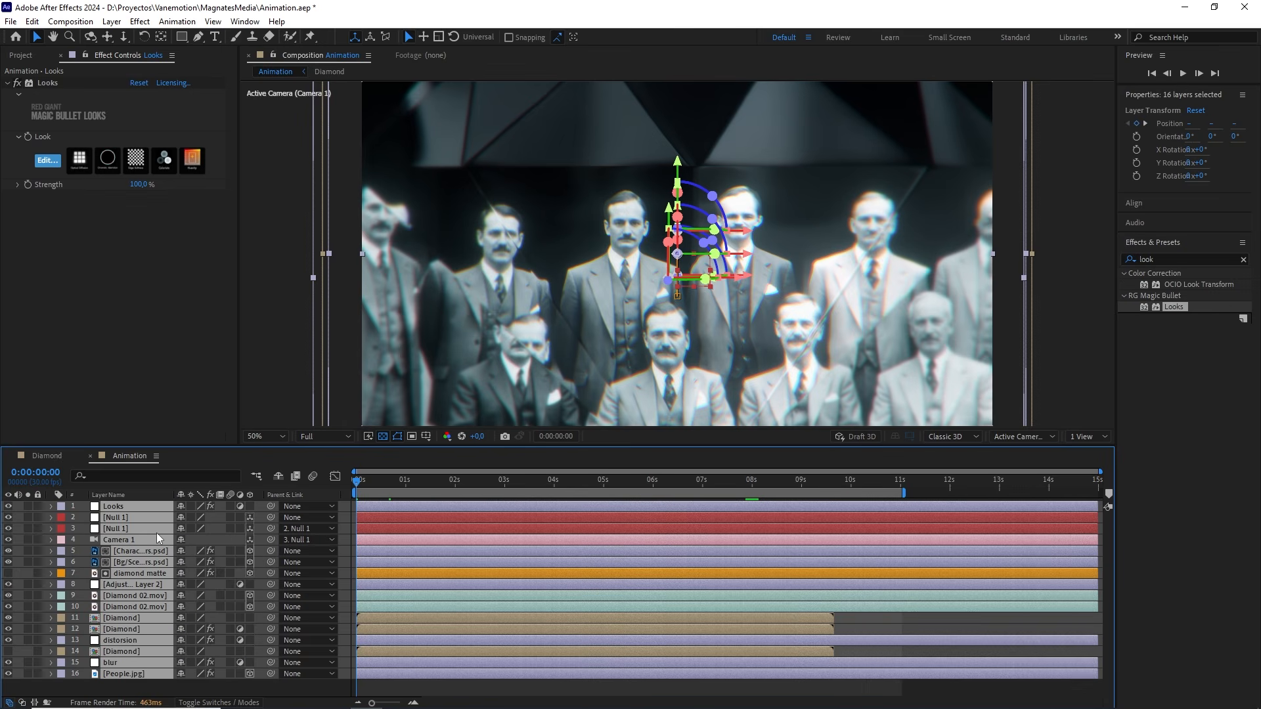
click(229, 506)
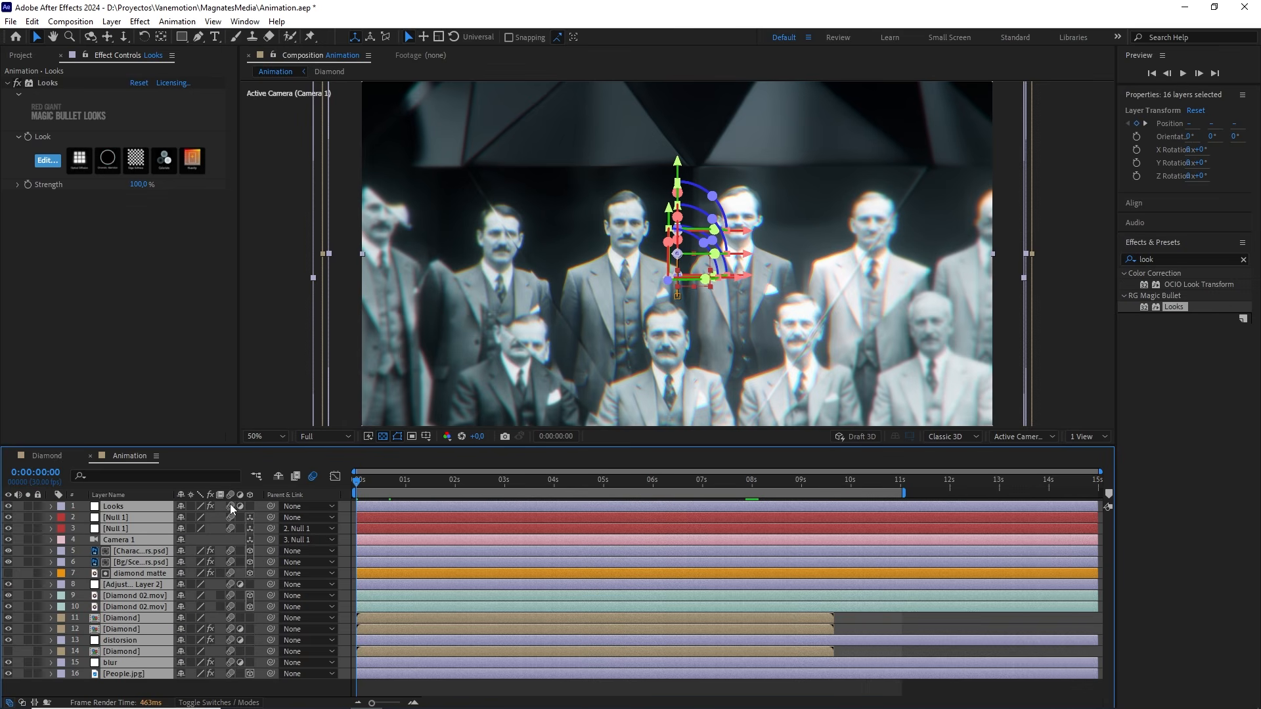
click(253, 686)
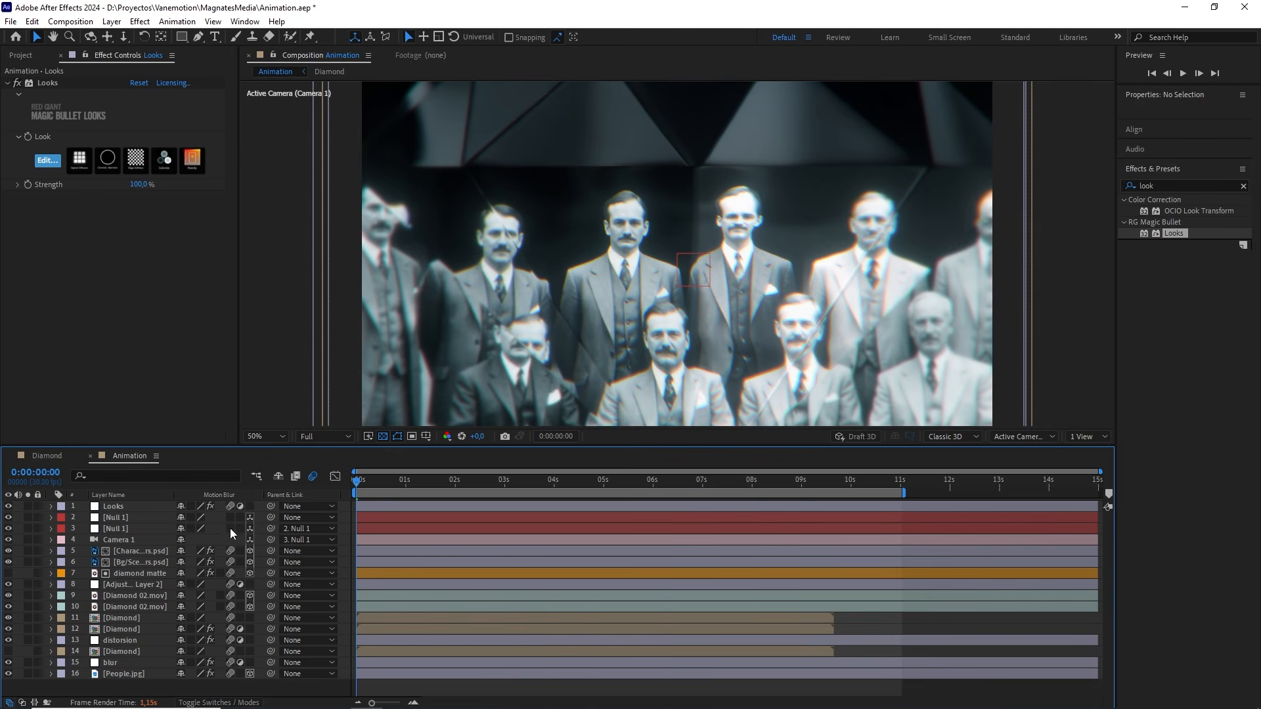
Step: Disable motion blur on the adjustment layers Looks, Adjustment Layer 2, distorsion and blur
click(230, 506)
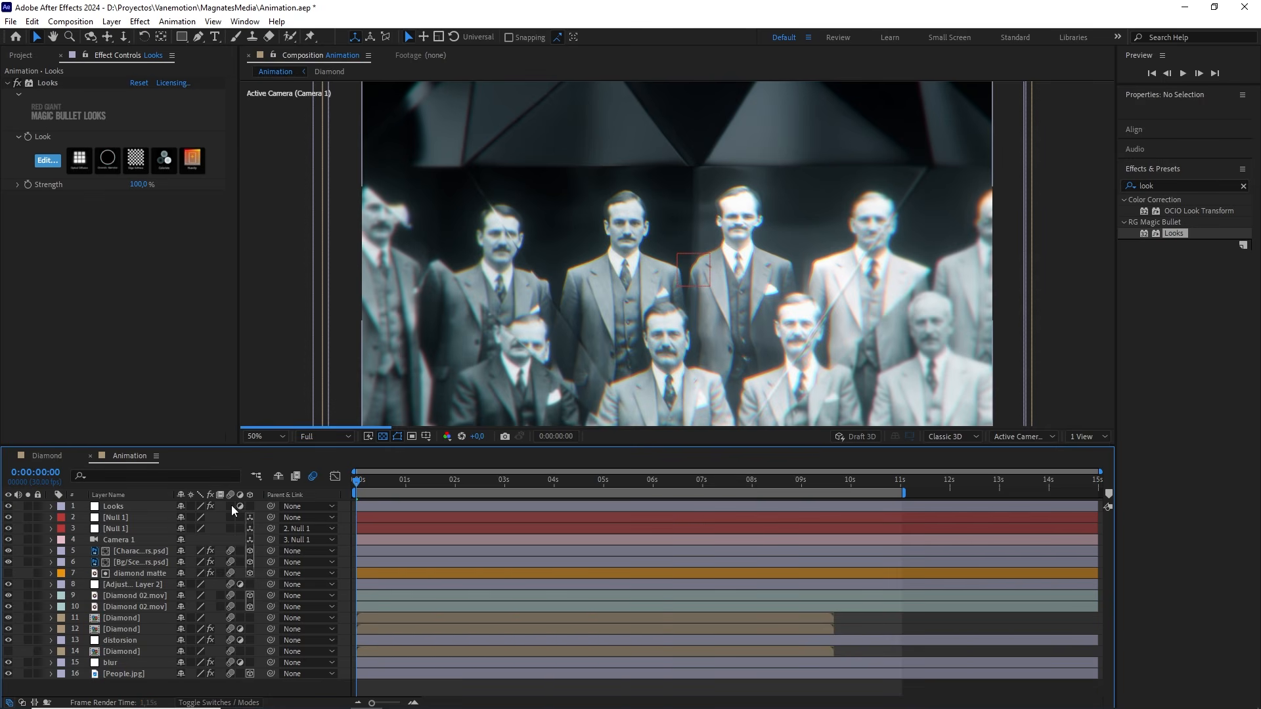
click(230, 584)
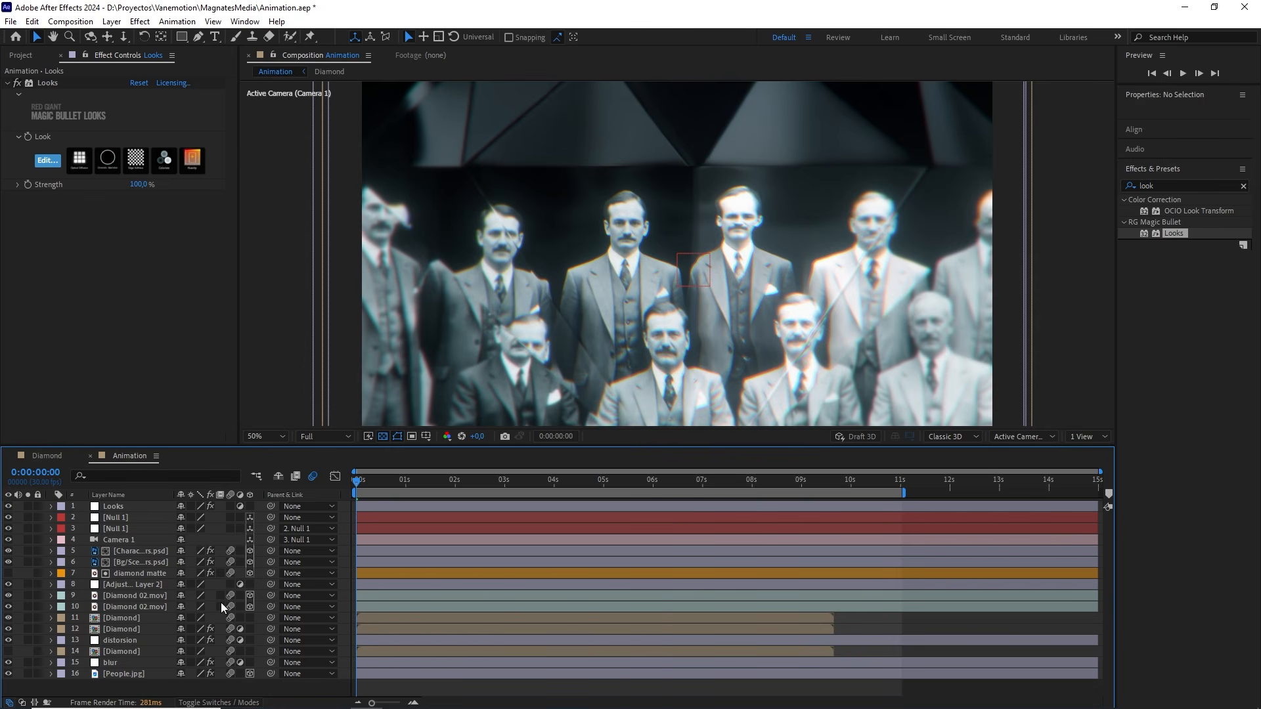
click(157, 640)
click(227, 640)
click(138, 662)
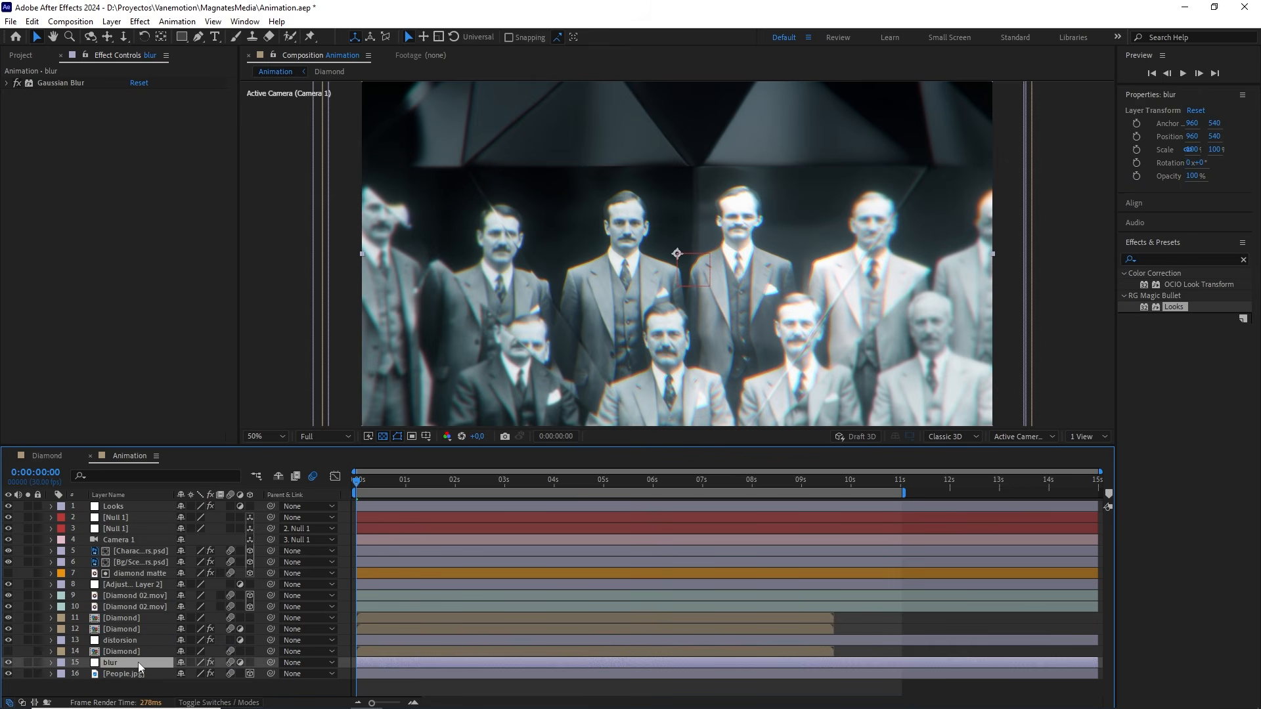
click(230, 662)
click(249, 683)
scroll(565, 361, down, 2)
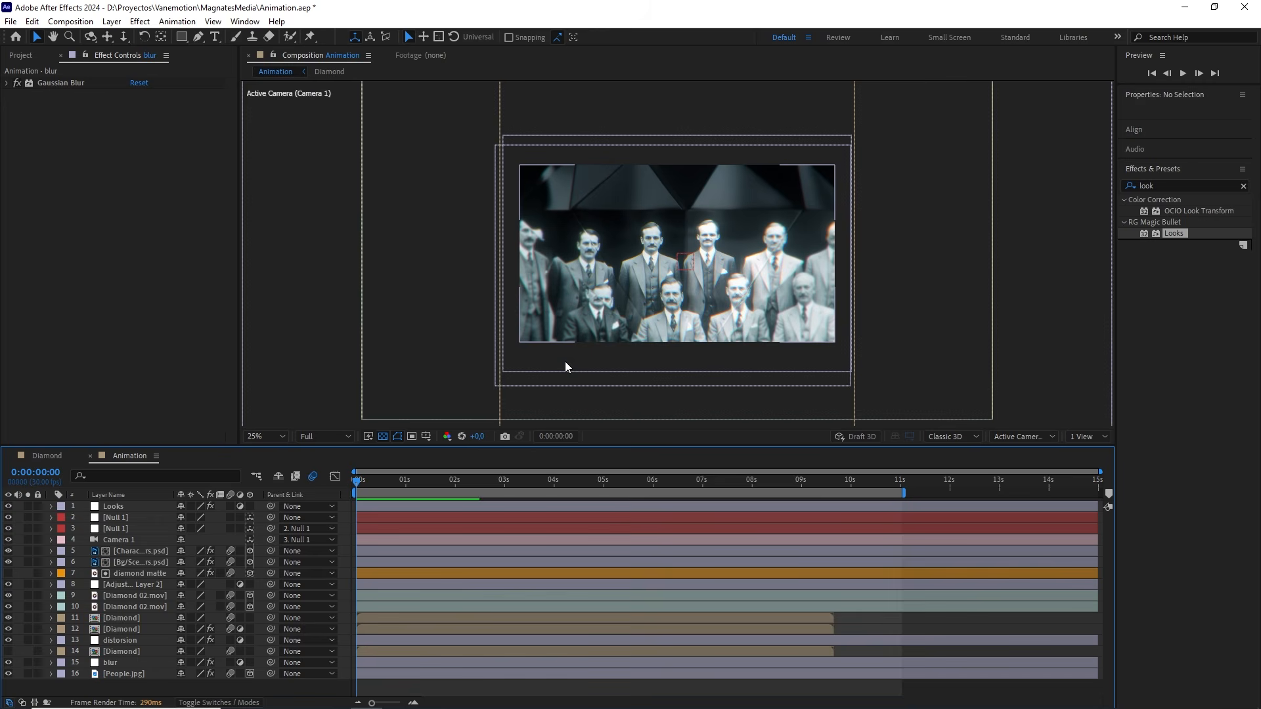
scroll(565, 362, up, 2)
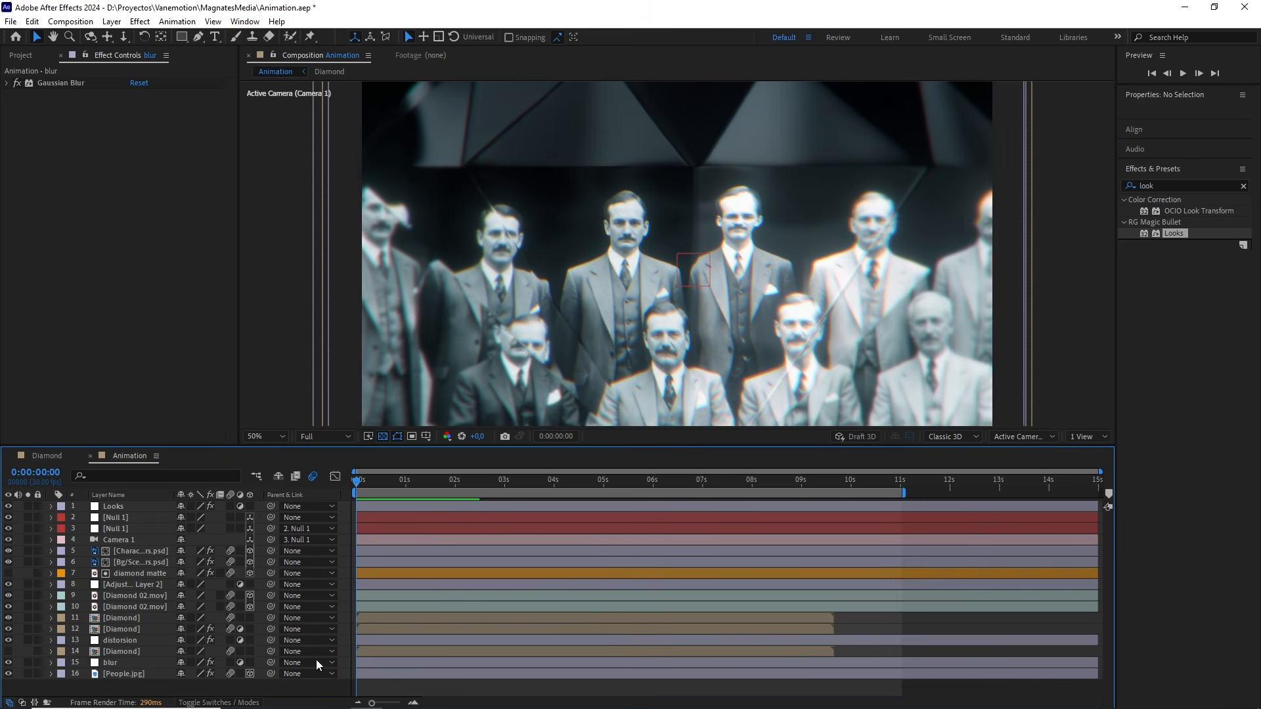
Step: Create a new adjustment layer above all other layers in the Animation composition and name it vignette
right_click(301, 687)
mouse_move(394, 526)
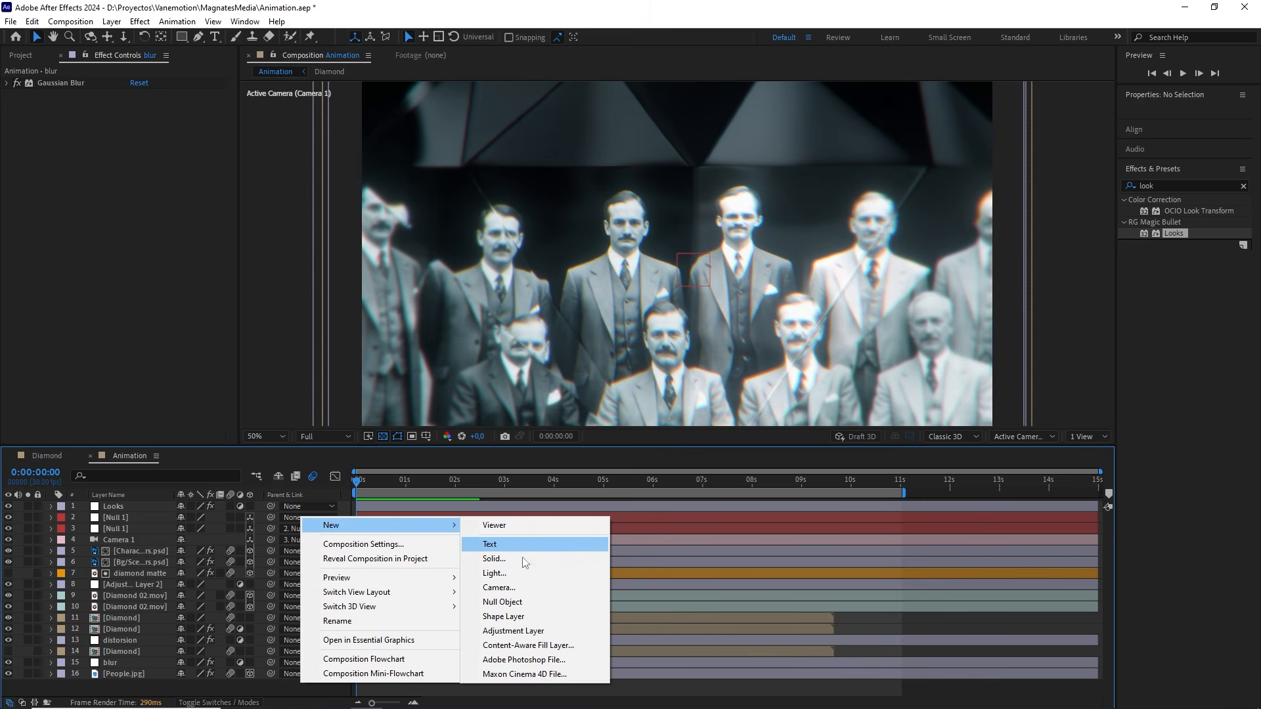
click(519, 631)
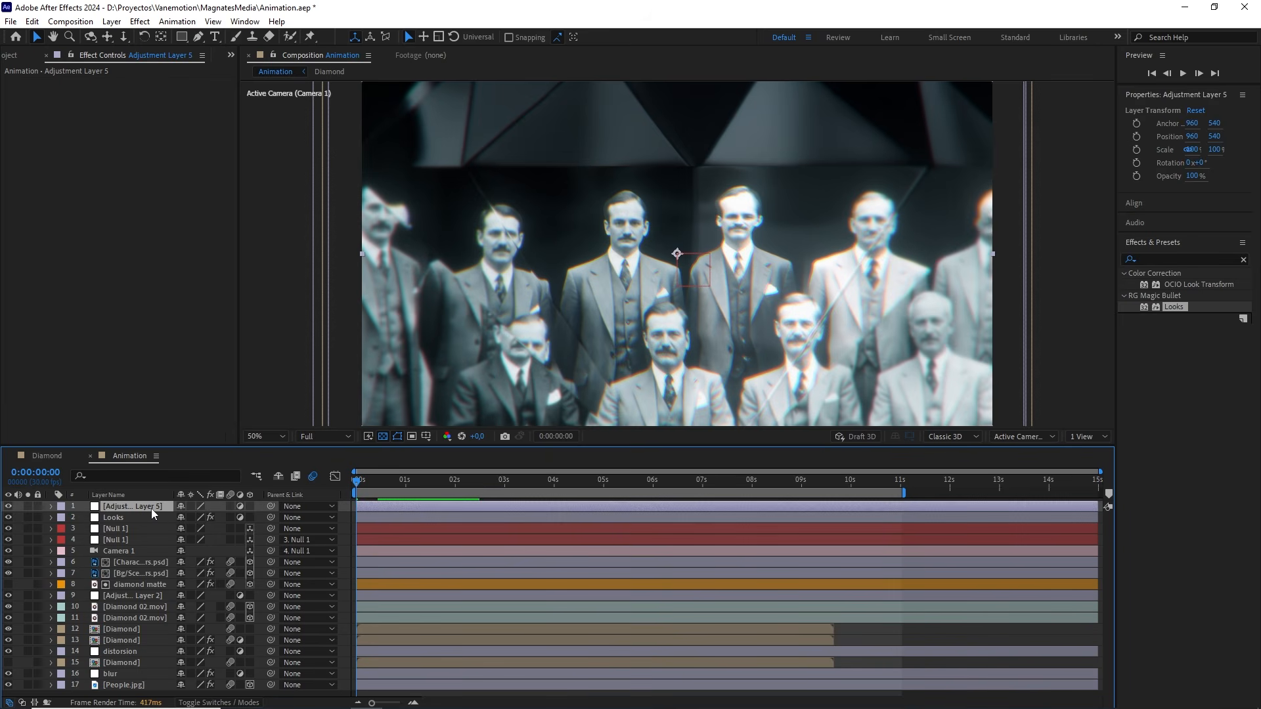
key(Return)
text(vignette)
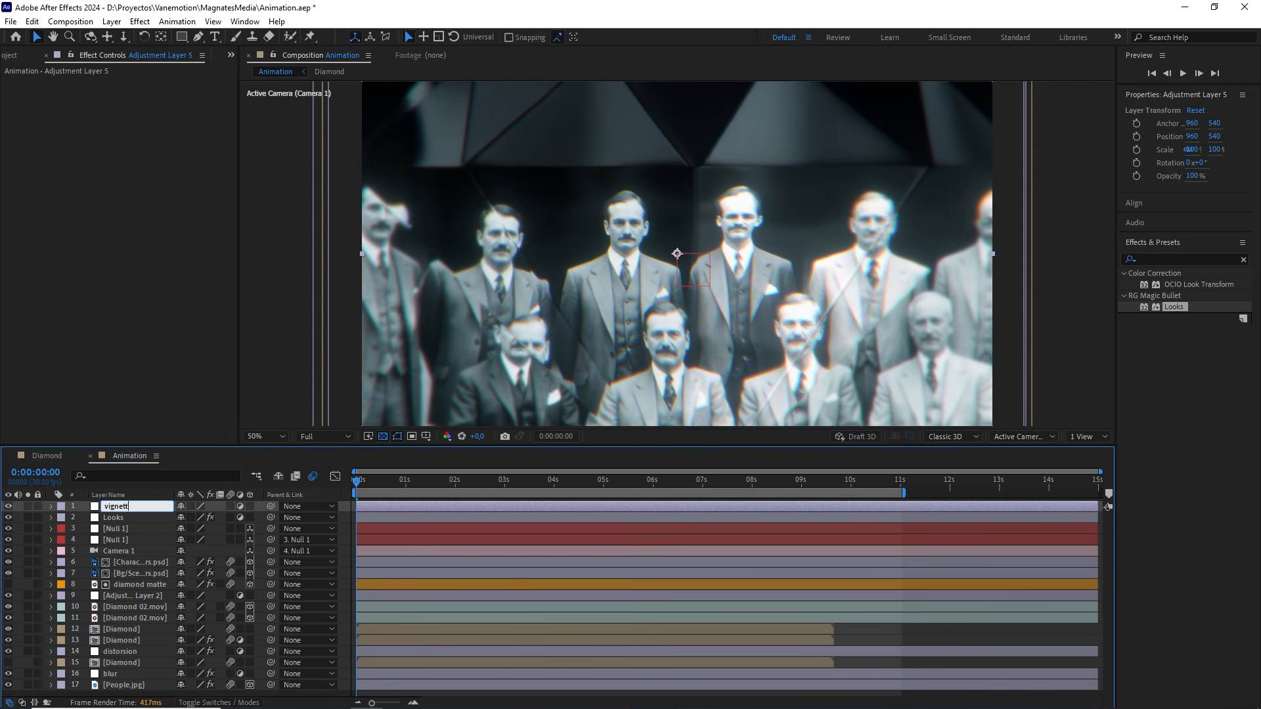
Step: Search the effects for "vig" and apply CC Vignette to the vignette adjustment layer
click(1243, 260)
text(vig)
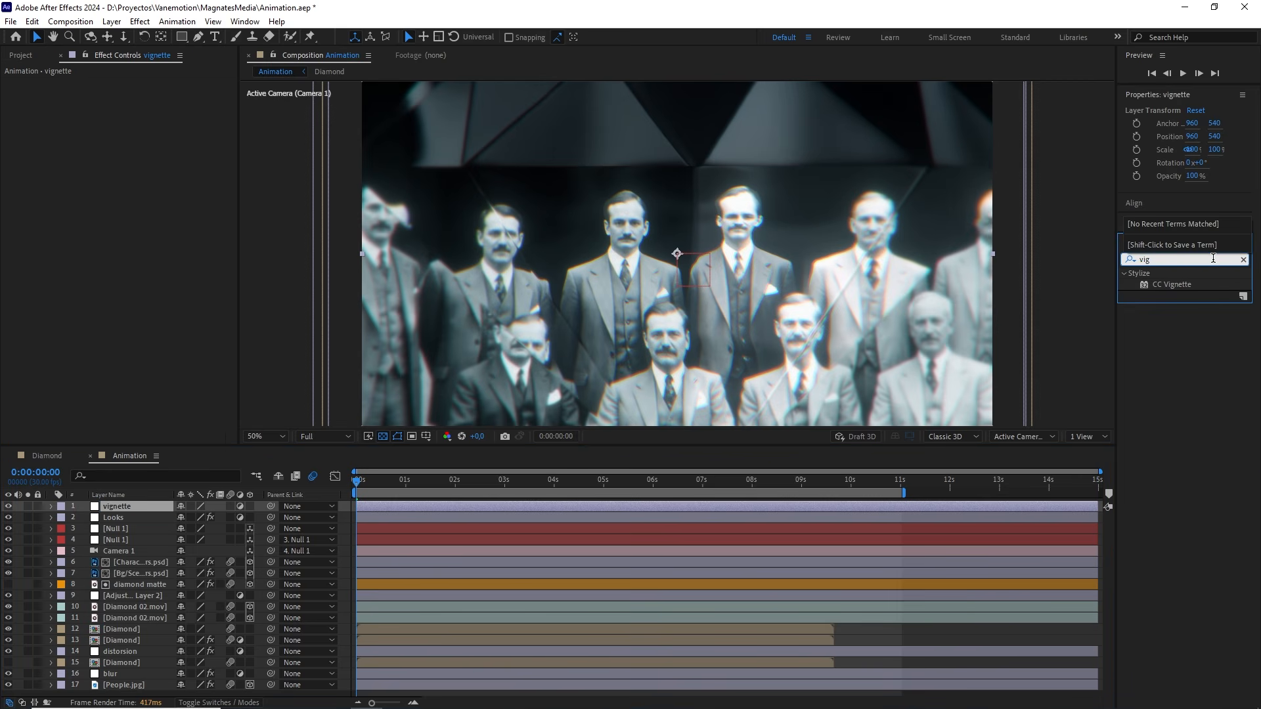
drag(1176, 279, 139, 507)
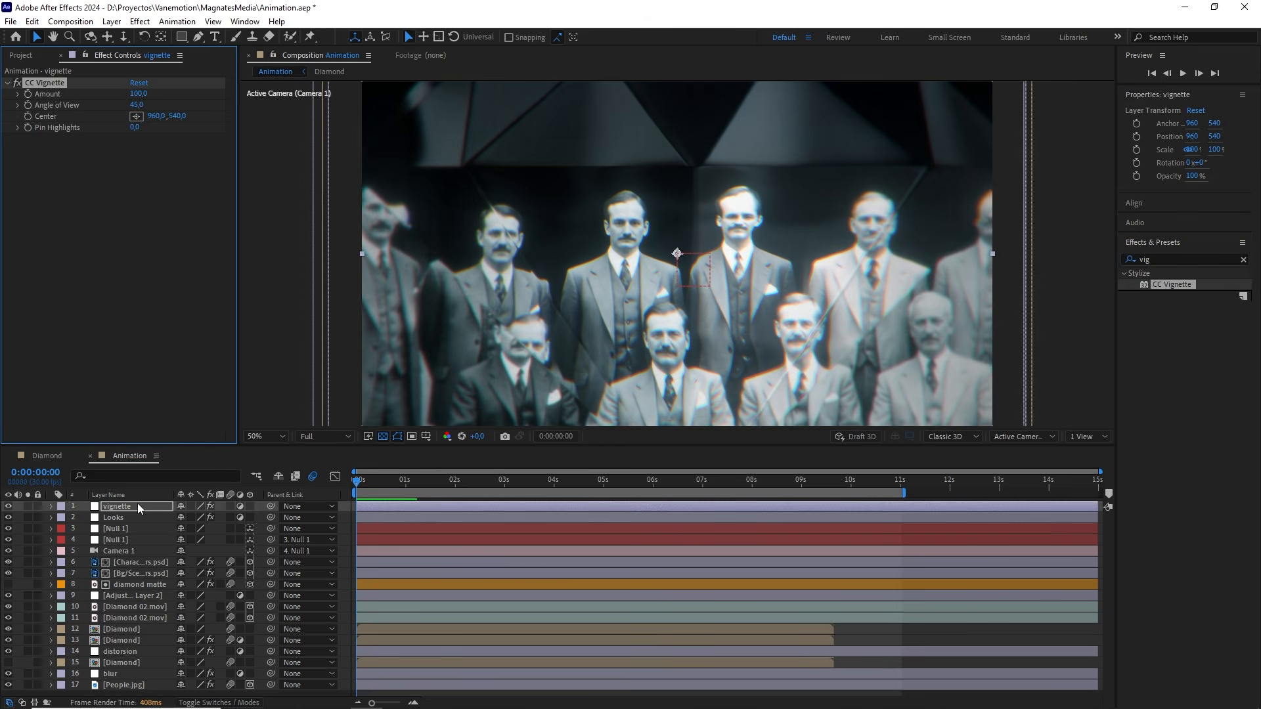
Step: Clear the effects search, collapse the effects list and play back the Animation composition from its first frame
click(1244, 260)
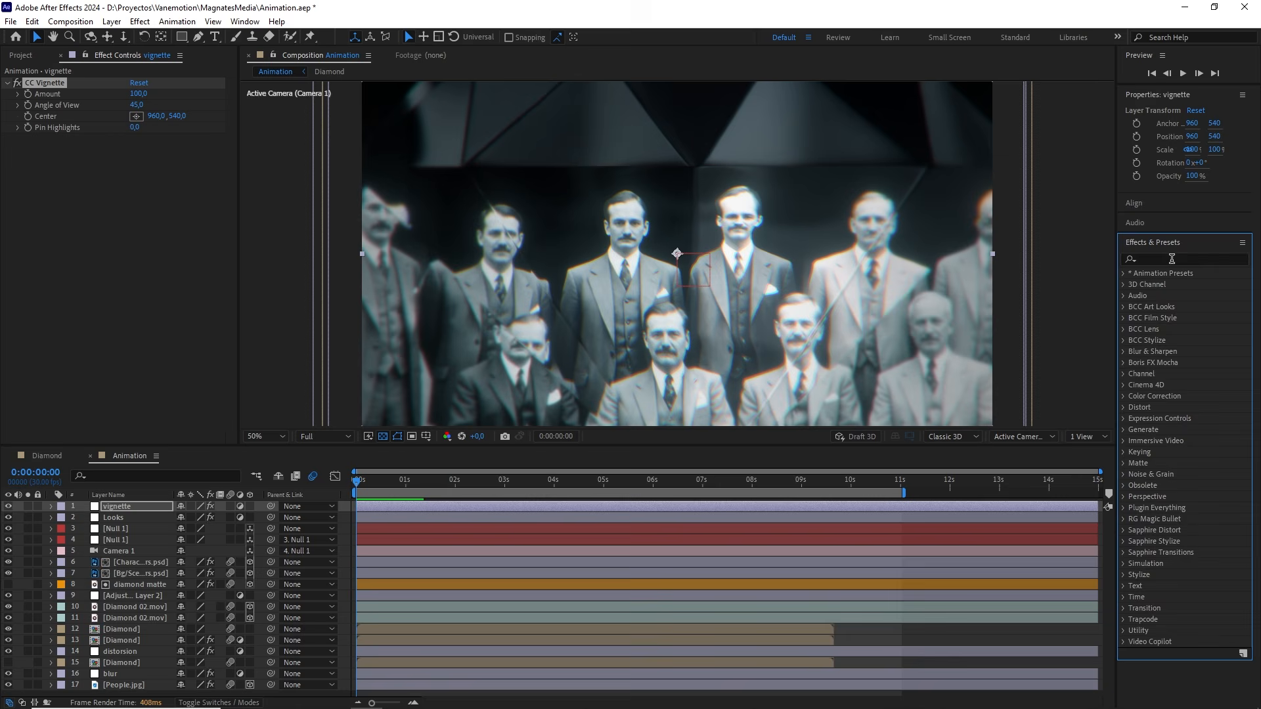
click(1166, 244)
click(20, 56)
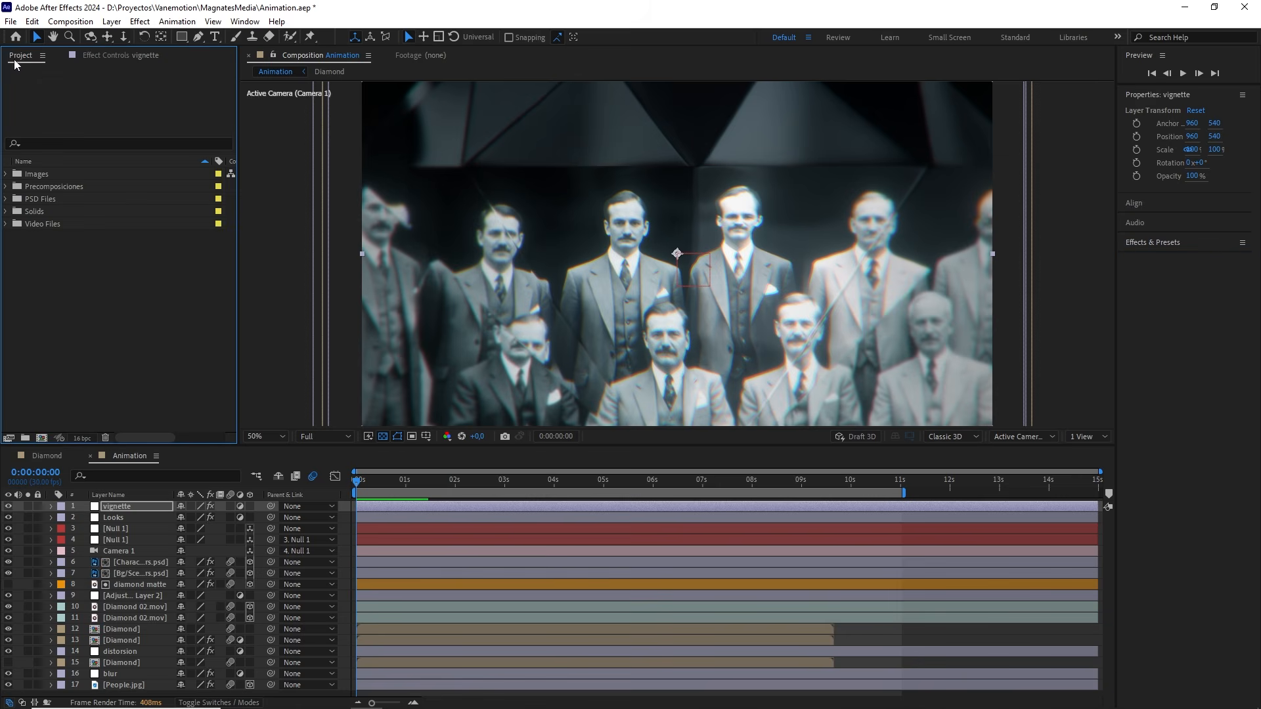
key(space)
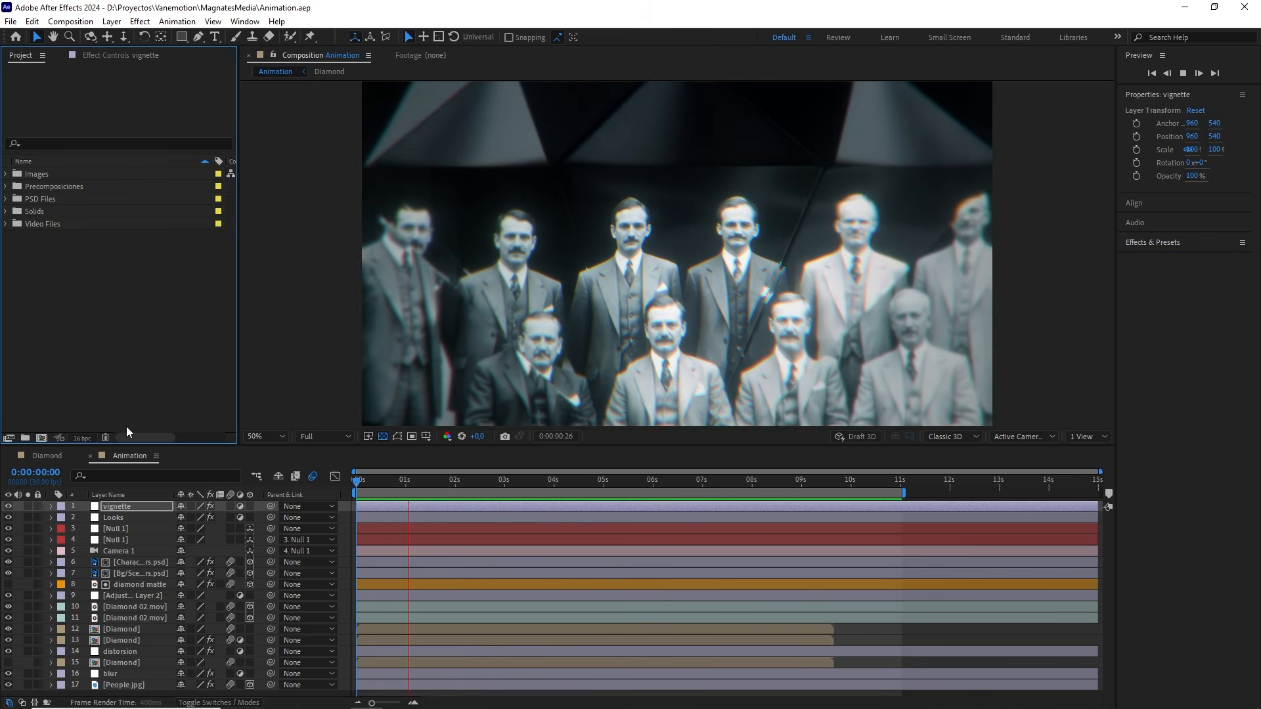